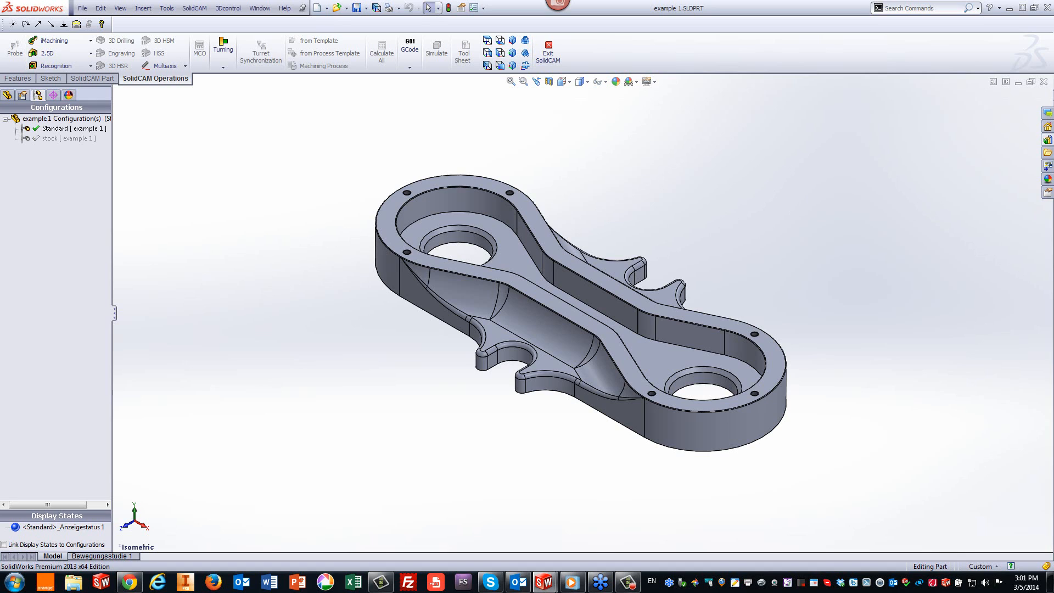
Switch to the media player and play the GoToWebinar attendee instructions video.
{"action": "left_click", "coordinate": [572, 583]}
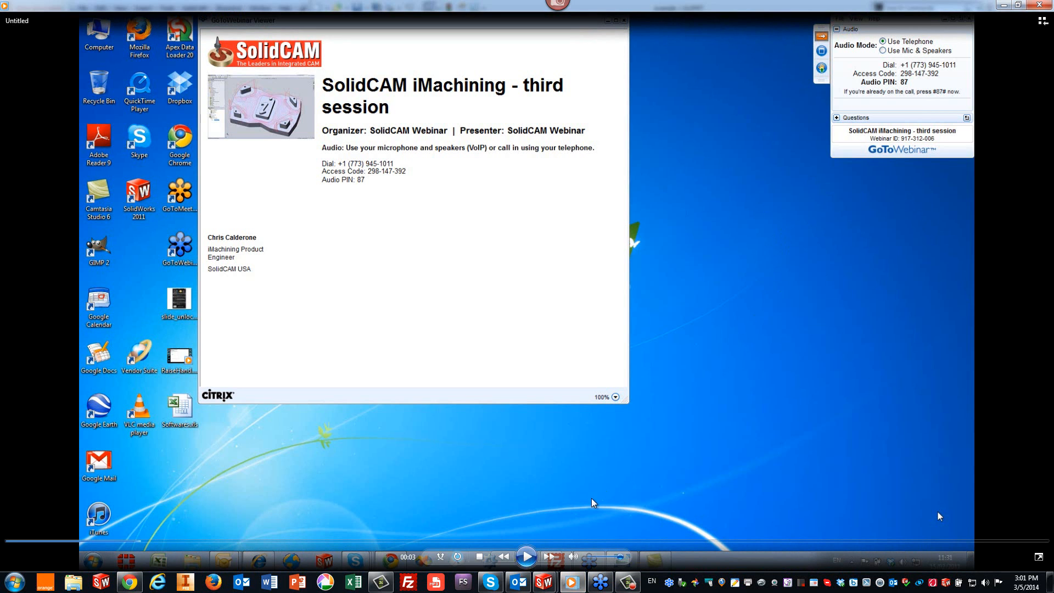
{"action": "left_click", "coordinate": [637, 480]}
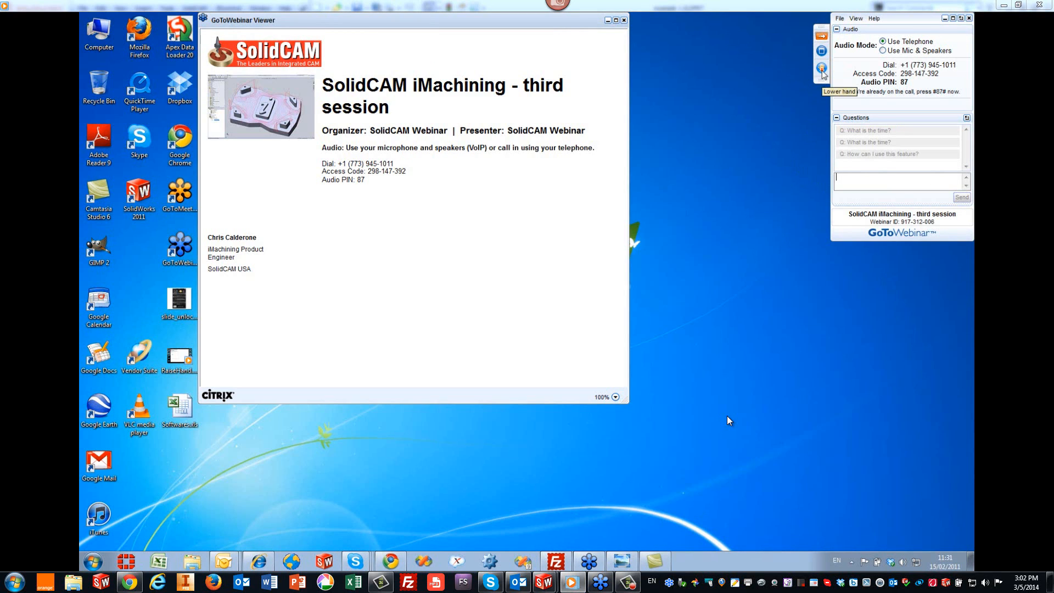
{"action": "mouse_move", "coordinate": [981, 222]}
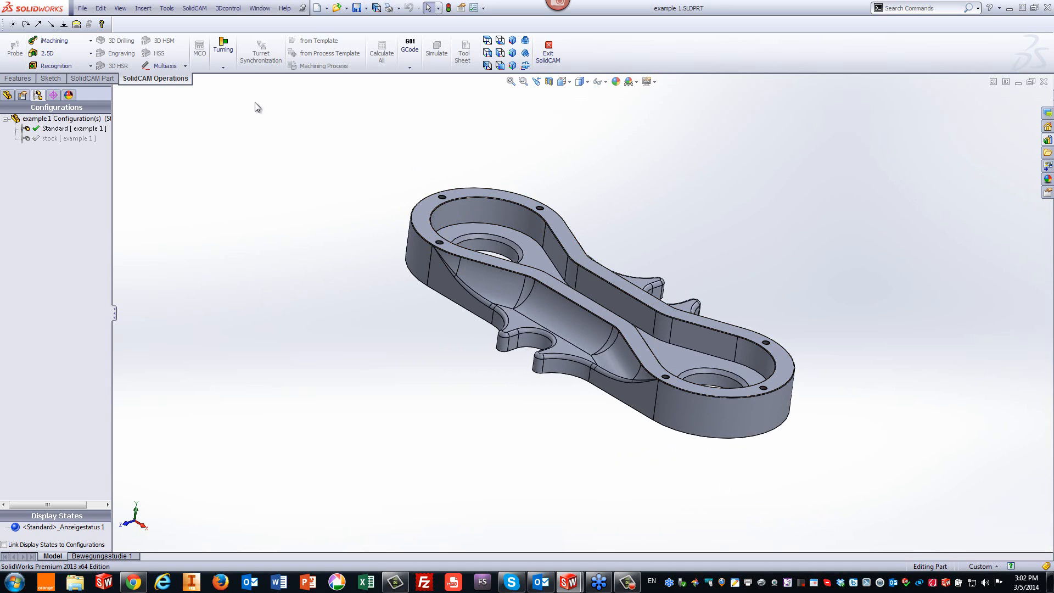
Inspect the open Long Vise 200 assembly and return to the example 1 part.
{"action": "left_click", "coordinate": [260, 9]}
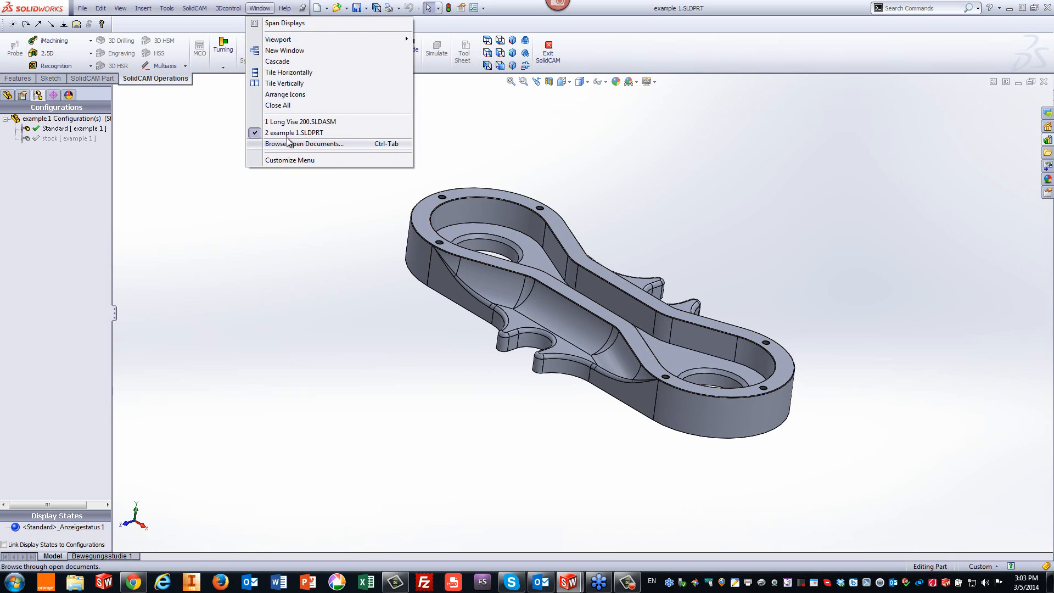
{"action": "left_click", "coordinate": [300, 121]}
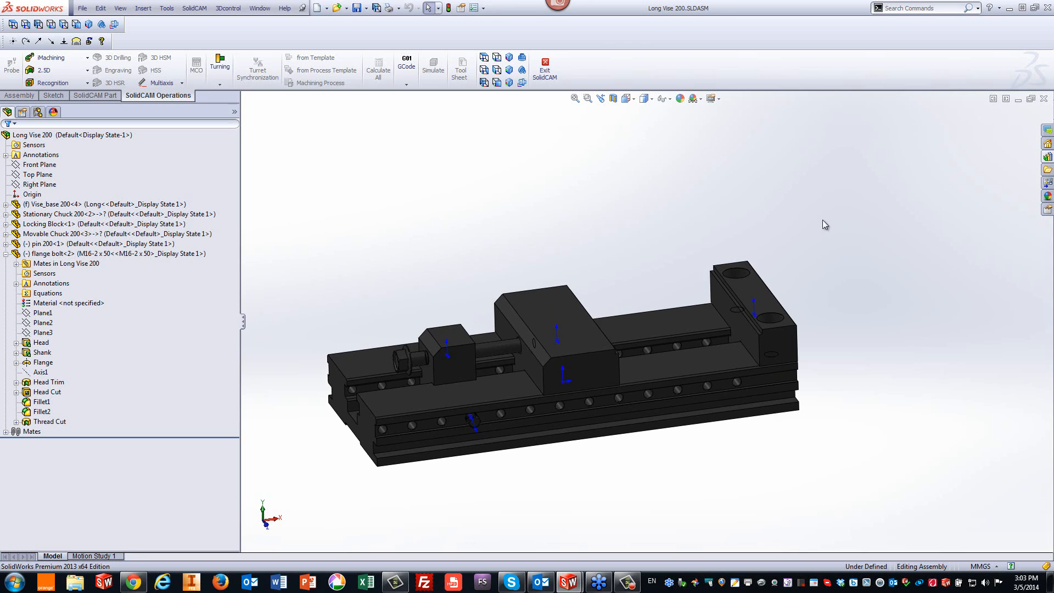
{"action": "left_click", "coordinate": [258, 12]}
{"action": "left_click", "coordinate": [324, 131]}
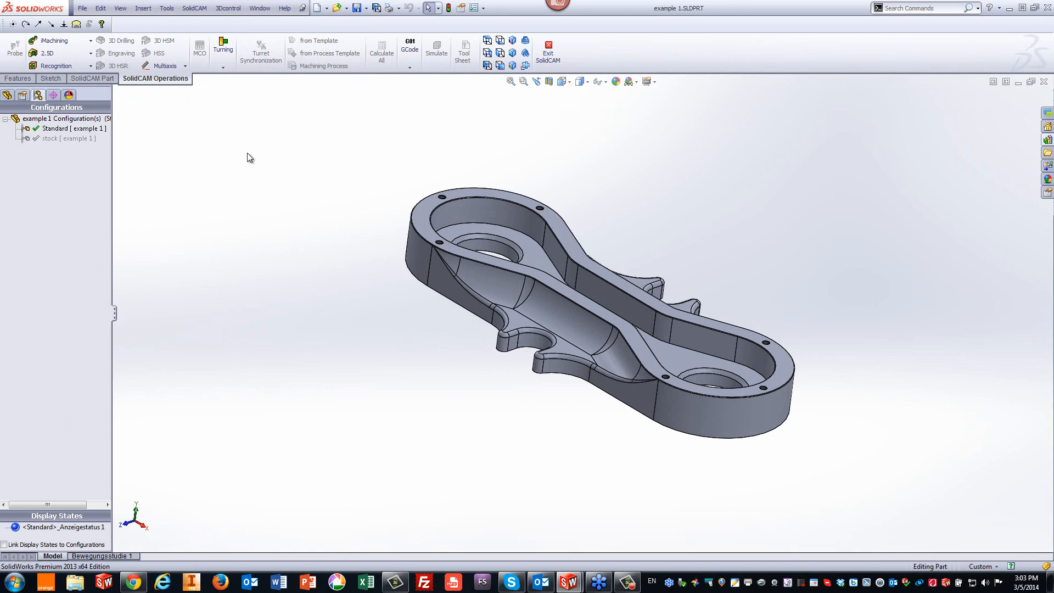
View the part's stock configuration, then reactivate its Standard configuration.
{"action": "left_click", "coordinate": [56, 139]}
{"action": "double_click", "coordinate": [54, 139]}
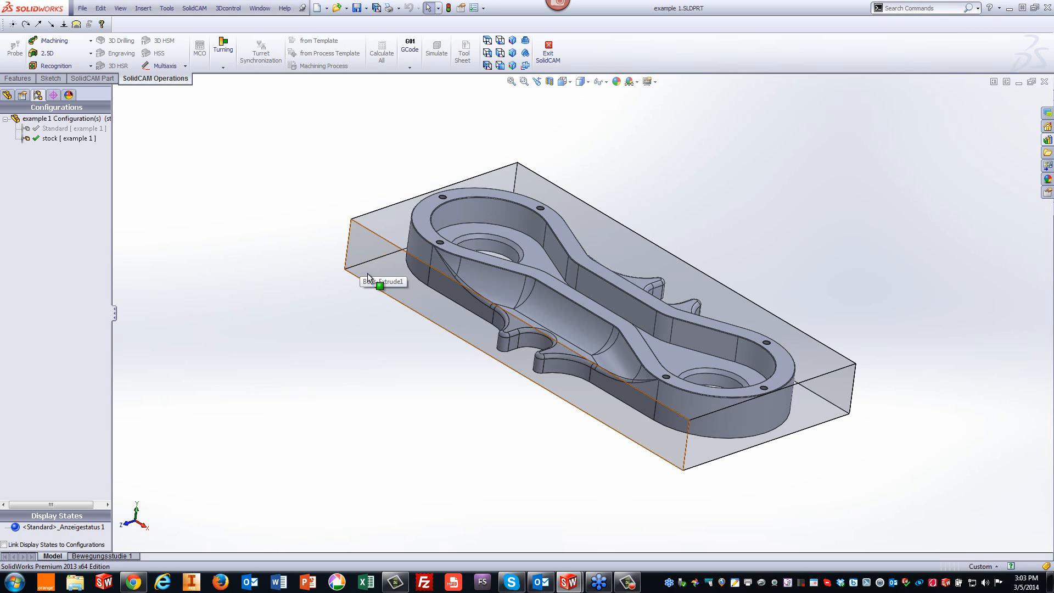
{"action": "left_click", "coordinate": [64, 129]}
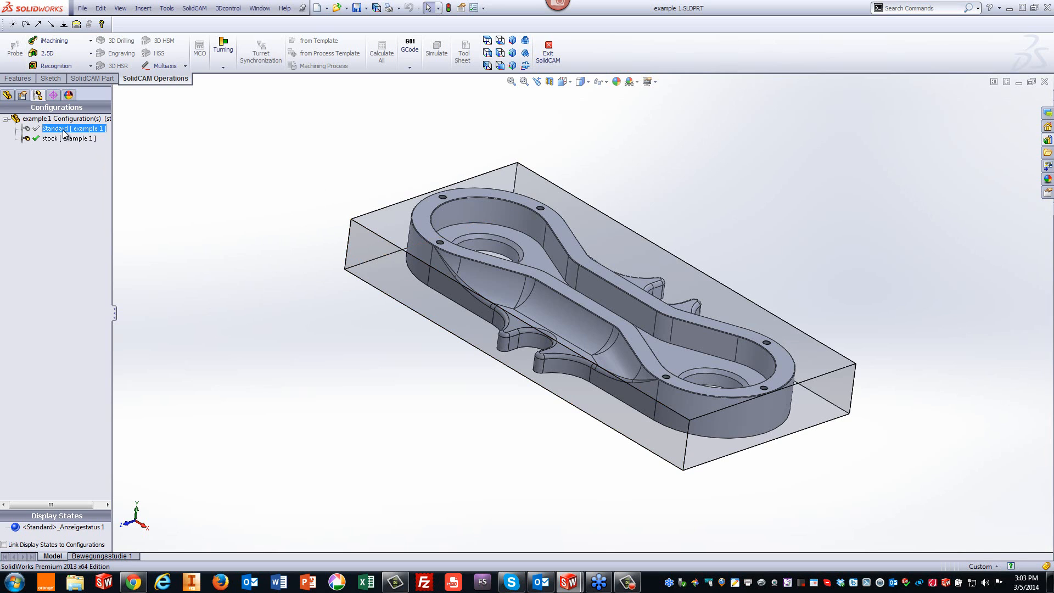
{"action": "double_click", "coordinate": [64, 130]}
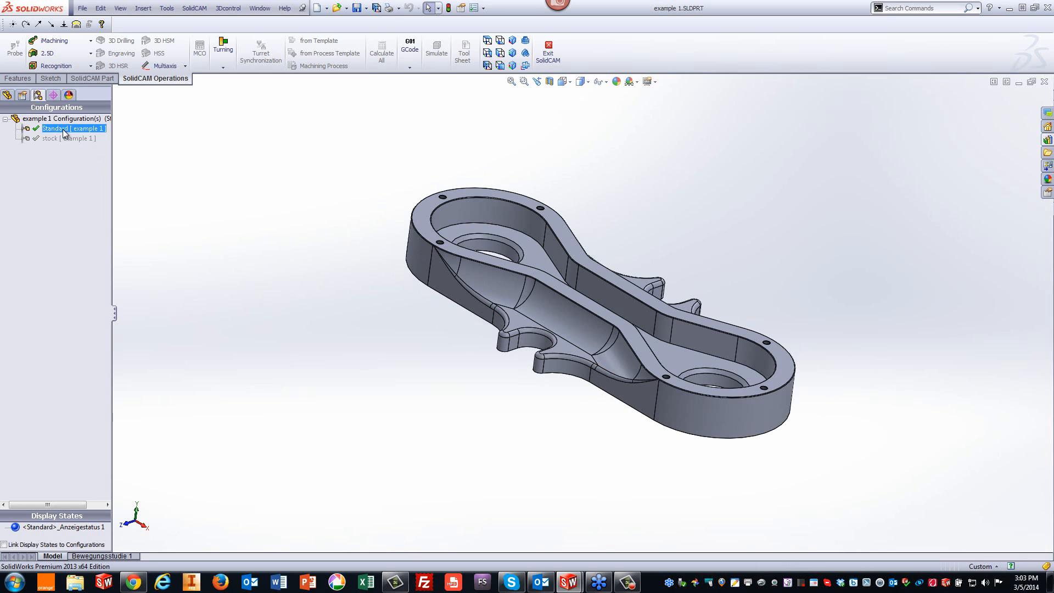
Create an external metric milling CAM-part named example 1-4 from the example 1 model, using the model file directory.
{"action": "left_click", "coordinate": [194, 8]}
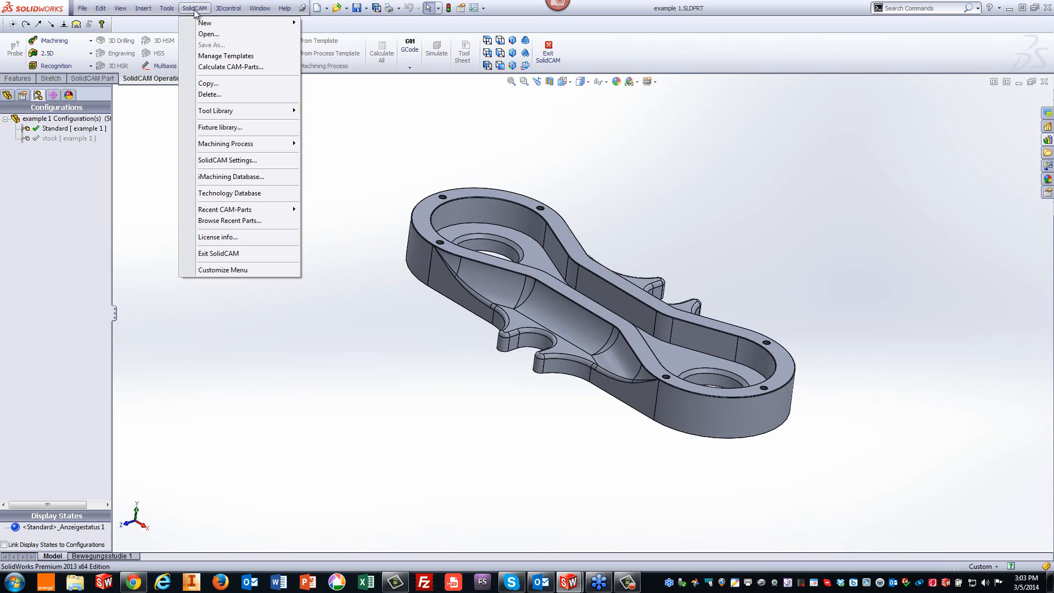
{"action": "mouse_move", "coordinate": [244, 24]}
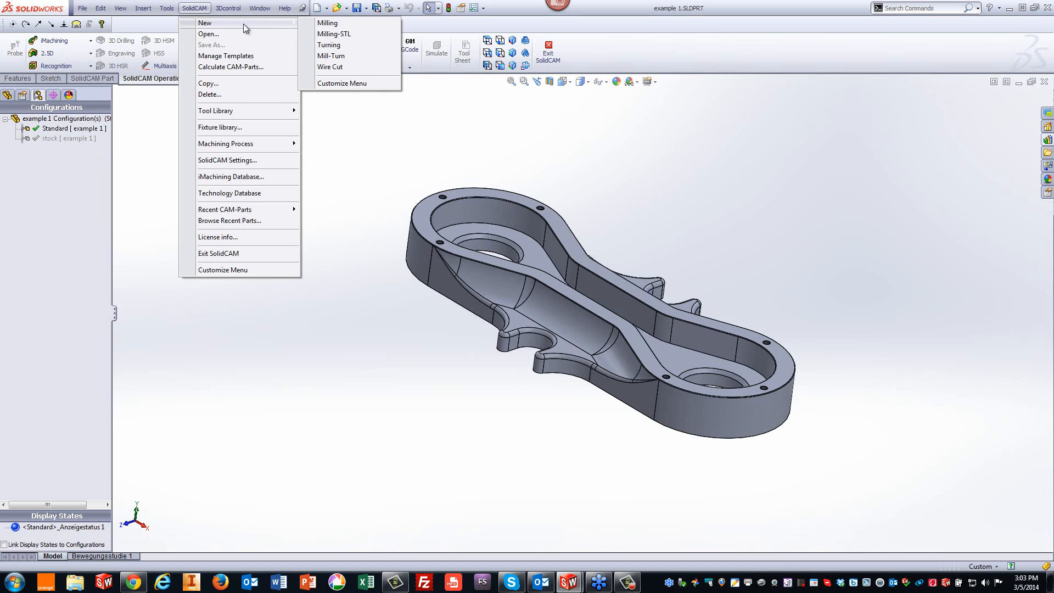
{"action": "left_click", "coordinate": [326, 23]}
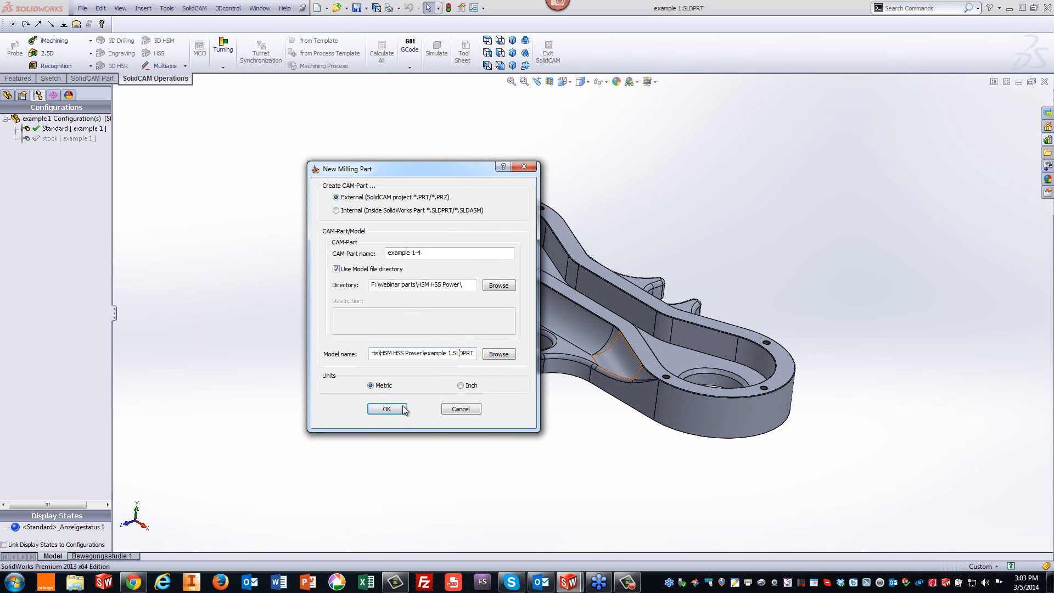
{"action": "left_click", "coordinate": [375, 408]}
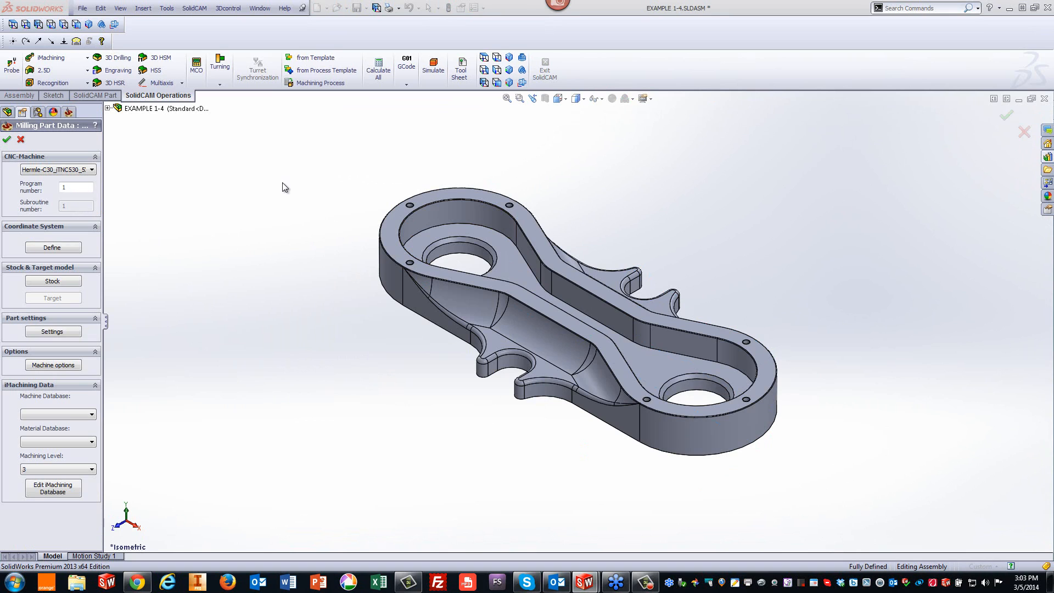
Define machine coordinate system 1 from the part's top face with its origin at the corner of the model box, accepting the default machining levels.
{"action": "left_click", "coordinate": [68, 252]}
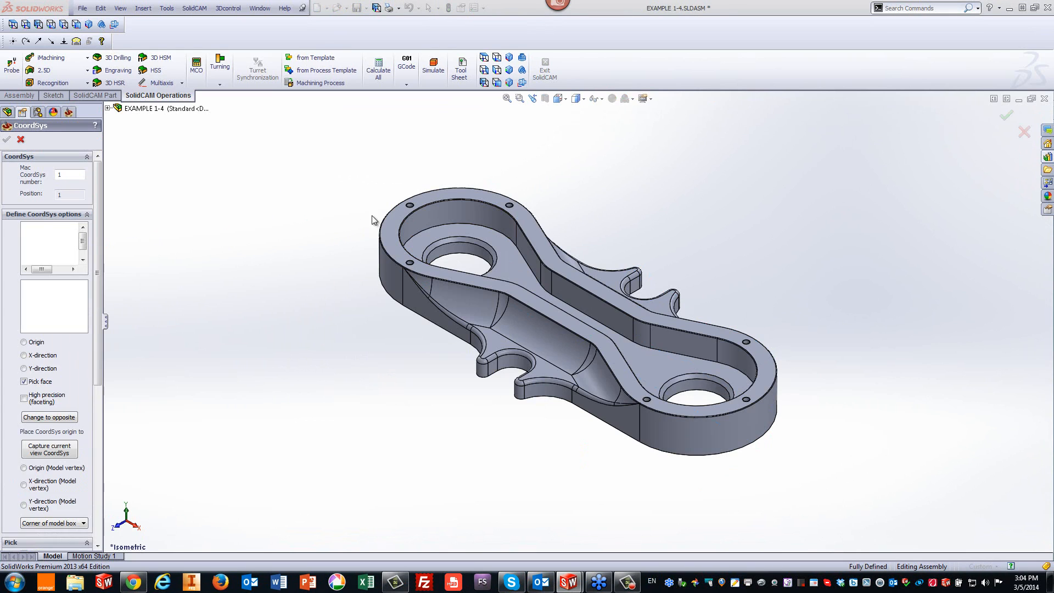
{"action": "left_click", "coordinate": [400, 239]}
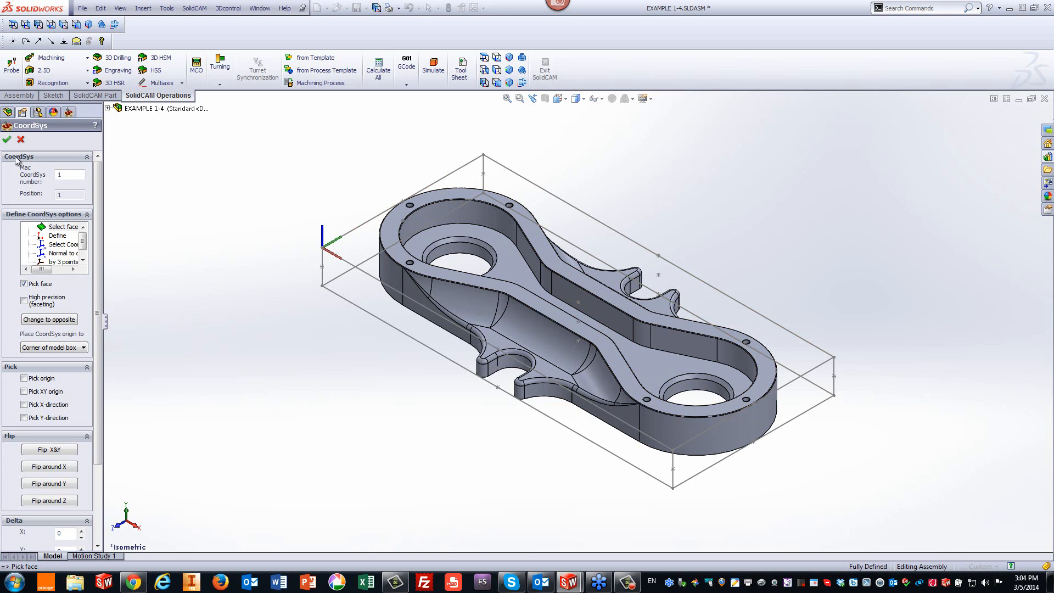
{"action": "left_click", "coordinate": [7, 139]}
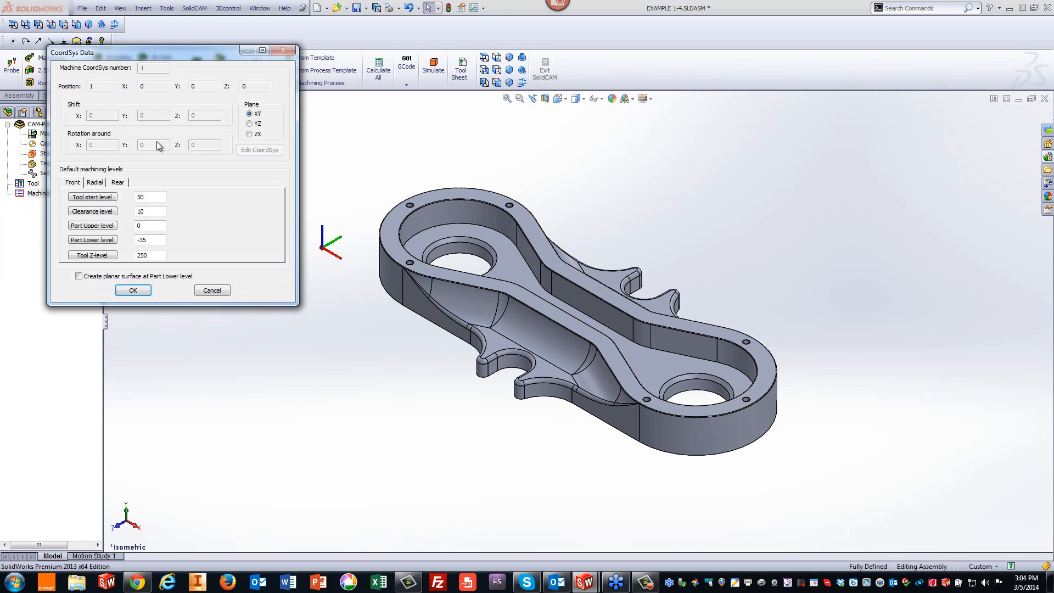
{"action": "left_click", "coordinate": [133, 290]}
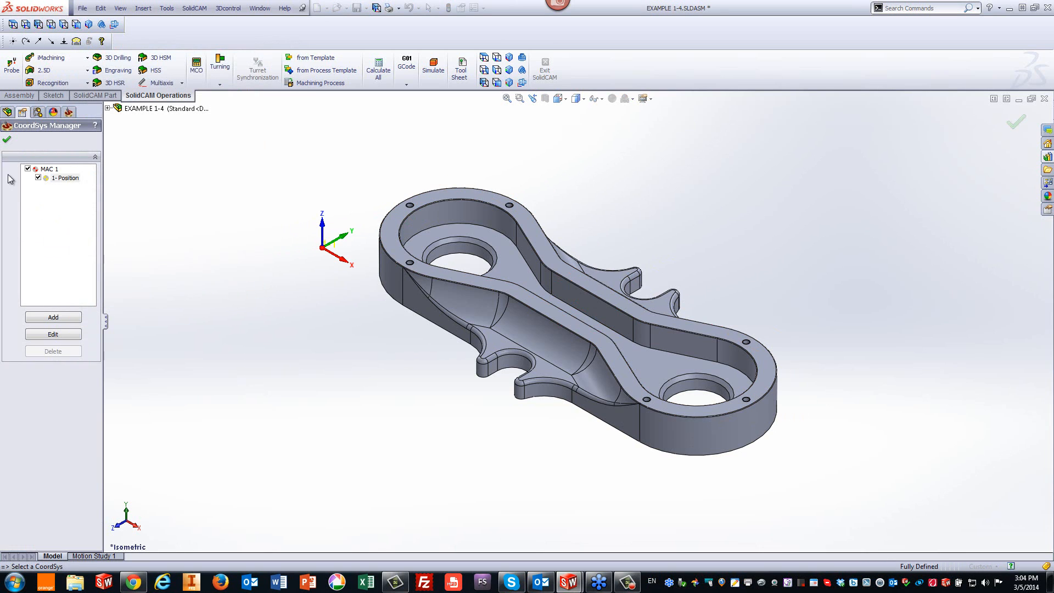
{"action": "left_click", "coordinate": [6, 140]}
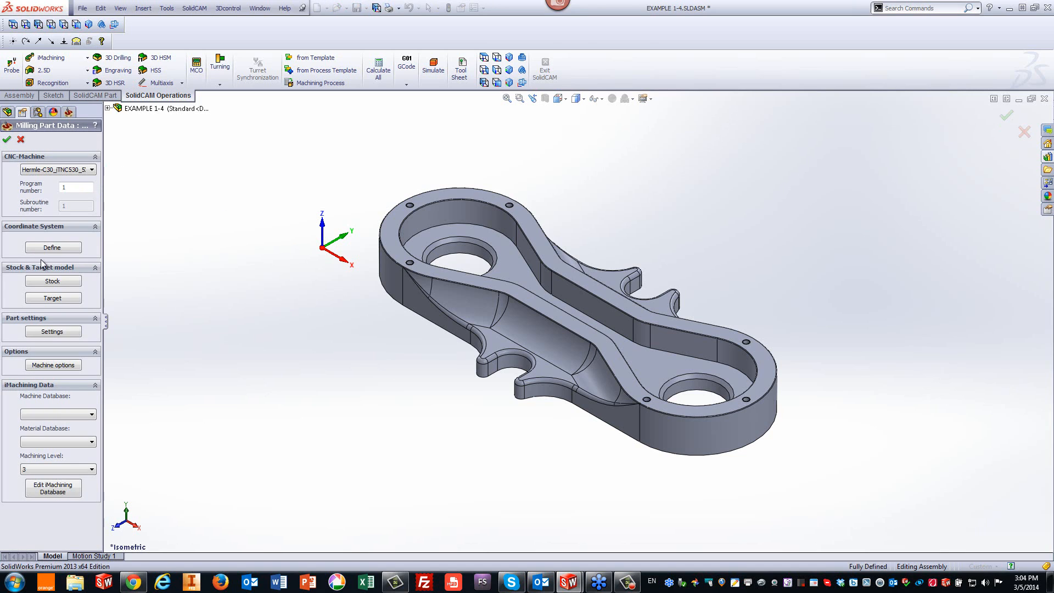
Define the stock as a 3D model using the block solid from the stock configuration, and preview it before accepting.
{"action": "left_click", "coordinate": [62, 281]}
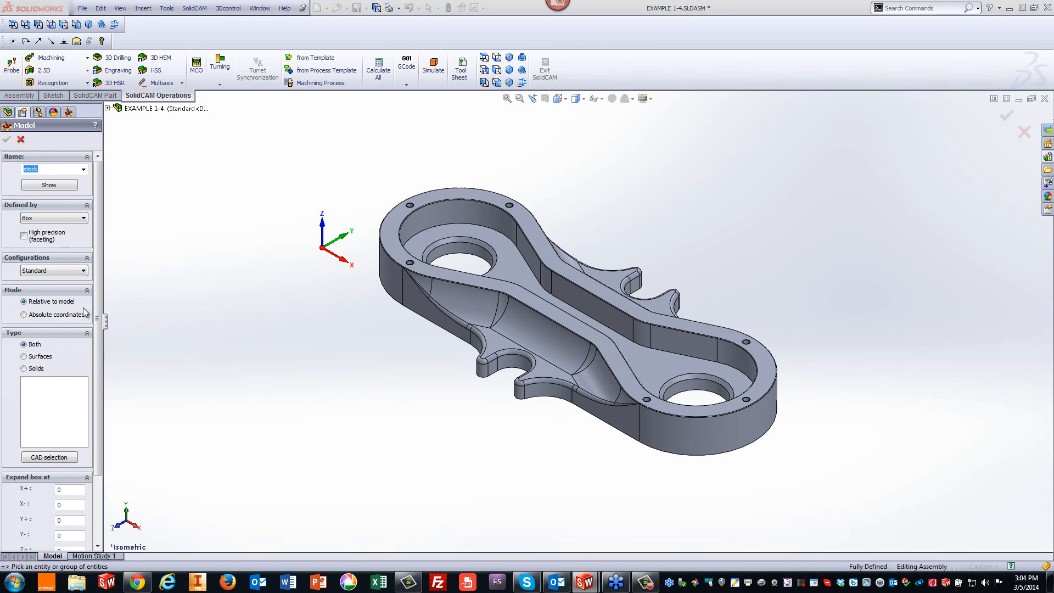
{"action": "left_click", "coordinate": [40, 218]}
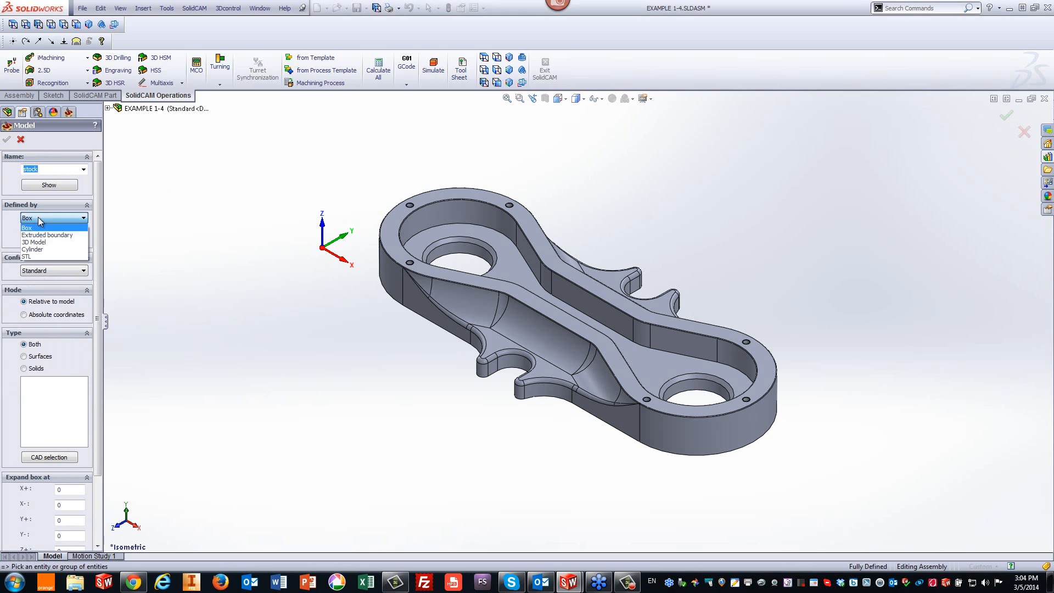
{"action": "left_click", "coordinate": [40, 242]}
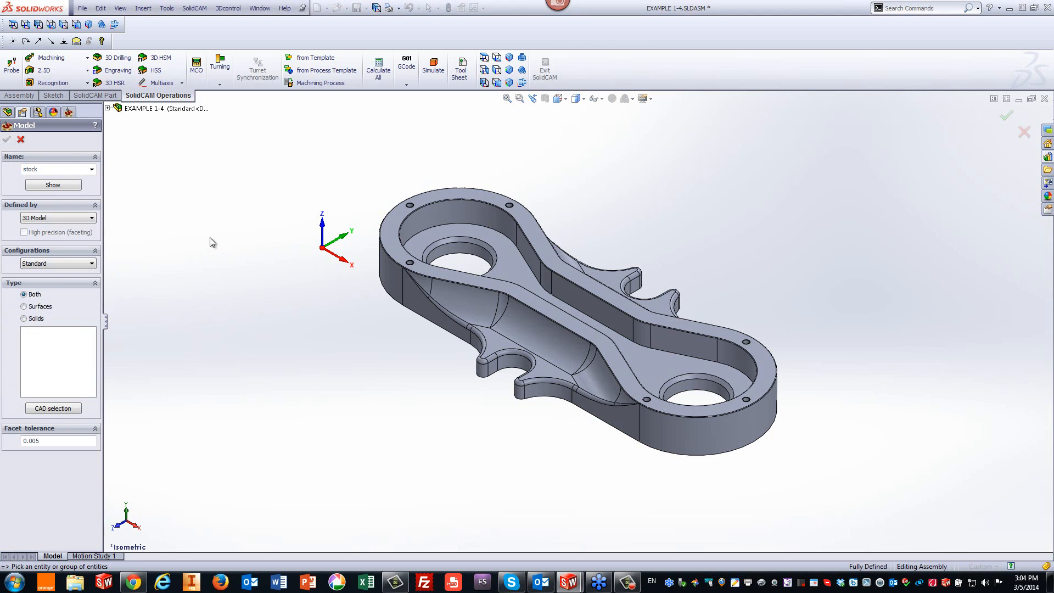
{"action": "left_click", "coordinate": [52, 263]}
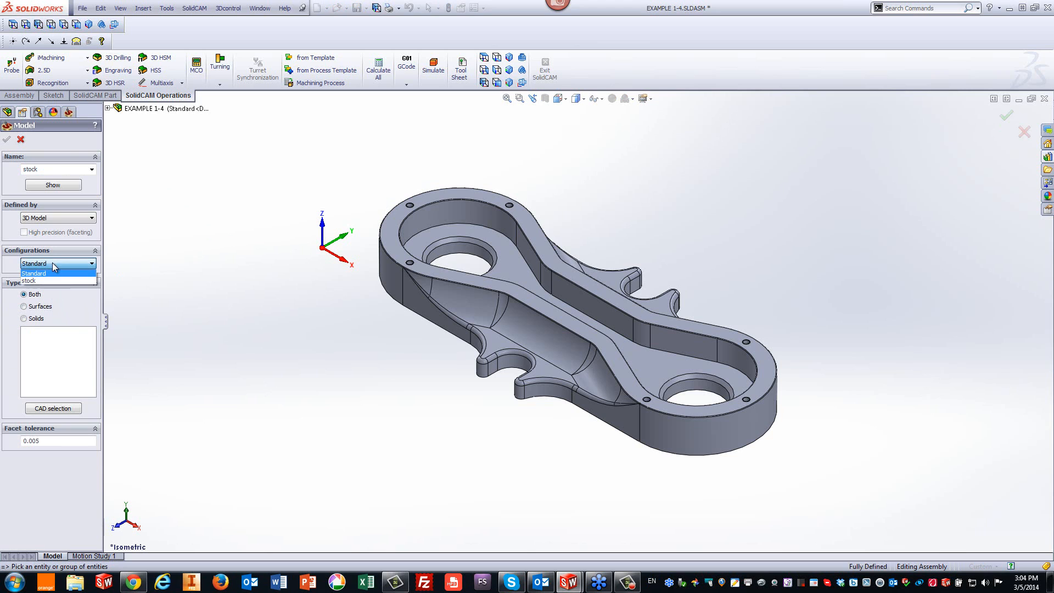
{"action": "left_click", "coordinate": [57, 281]}
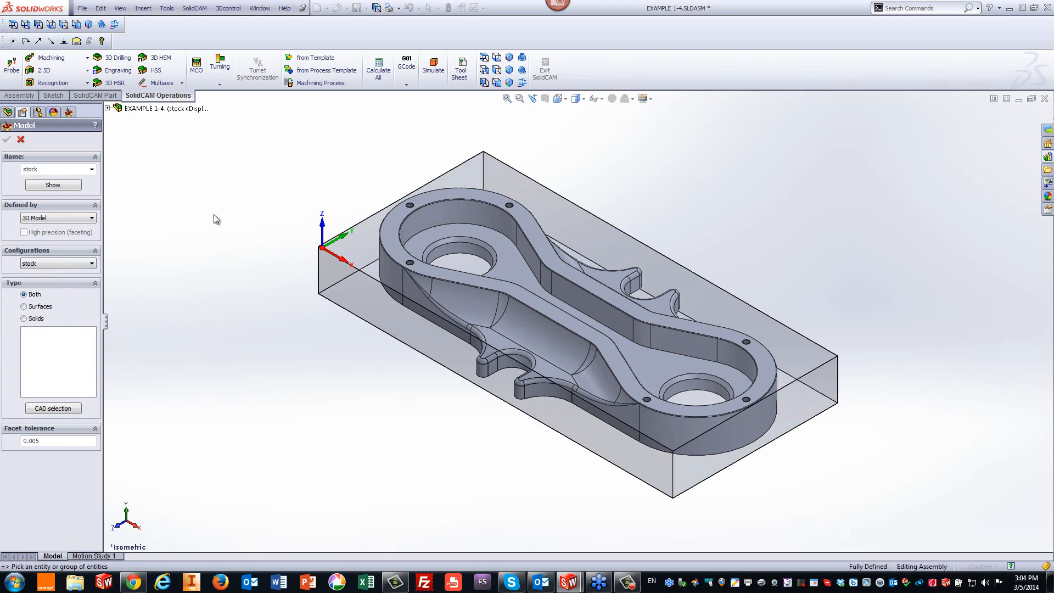
{"action": "left_click", "coordinate": [357, 245]}
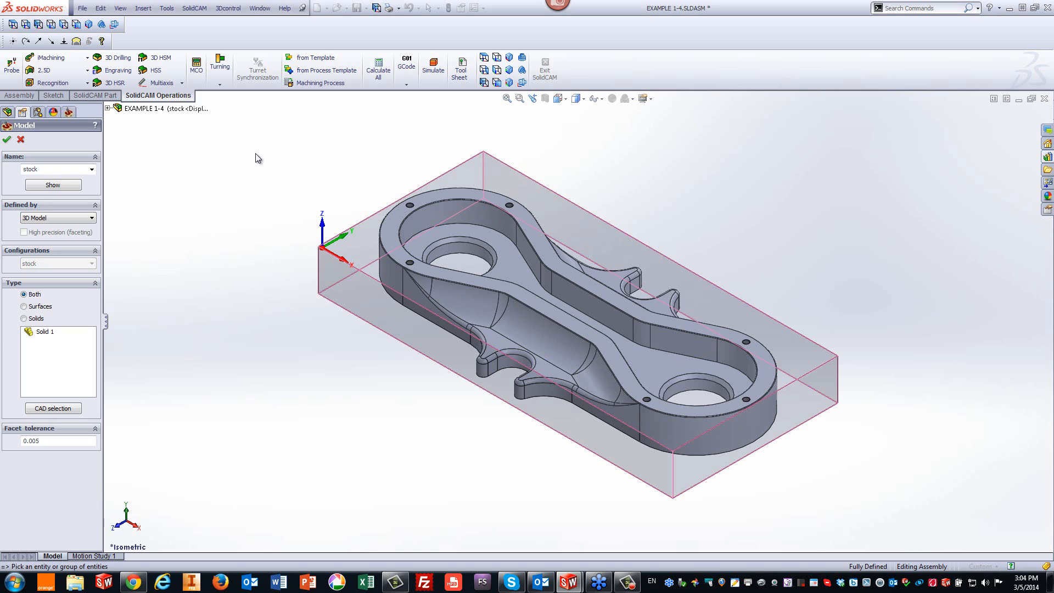
{"action": "left_click", "coordinate": [53, 186]}
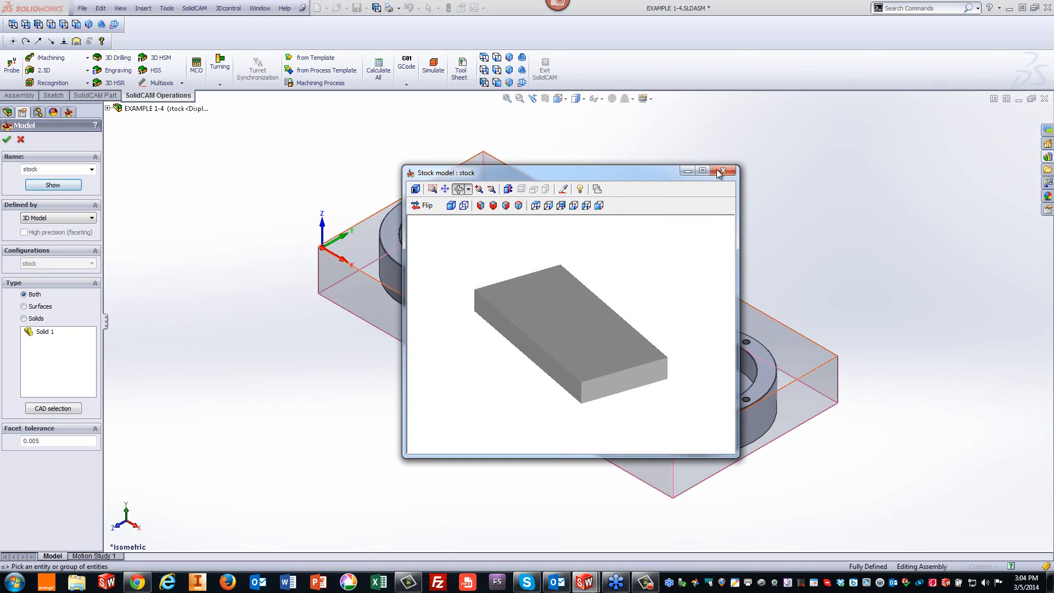
{"action": "left_click", "coordinate": [722, 171]}
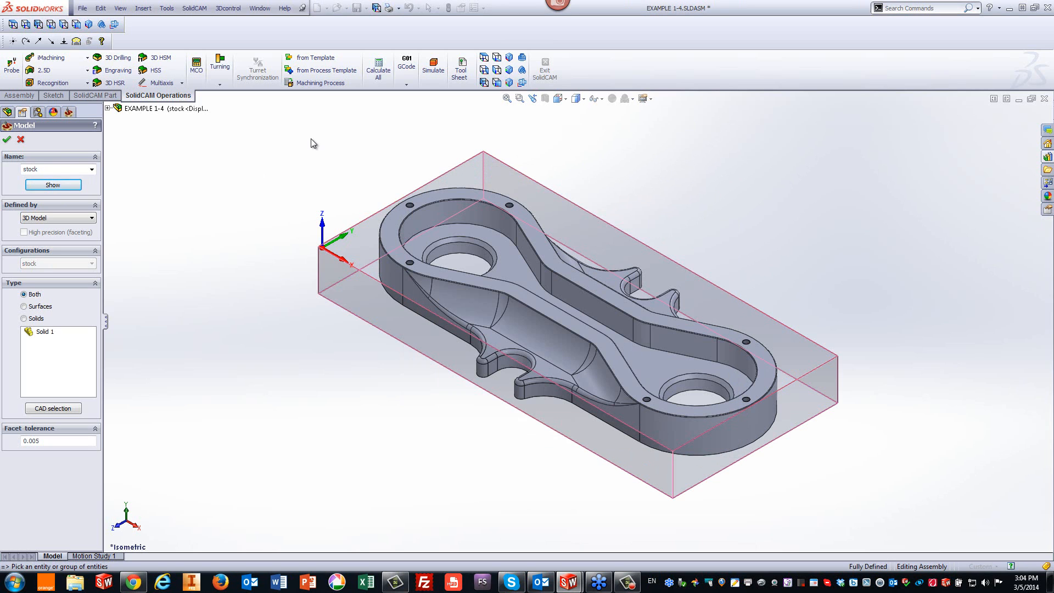
{"action": "left_click", "coordinate": [6, 139]}
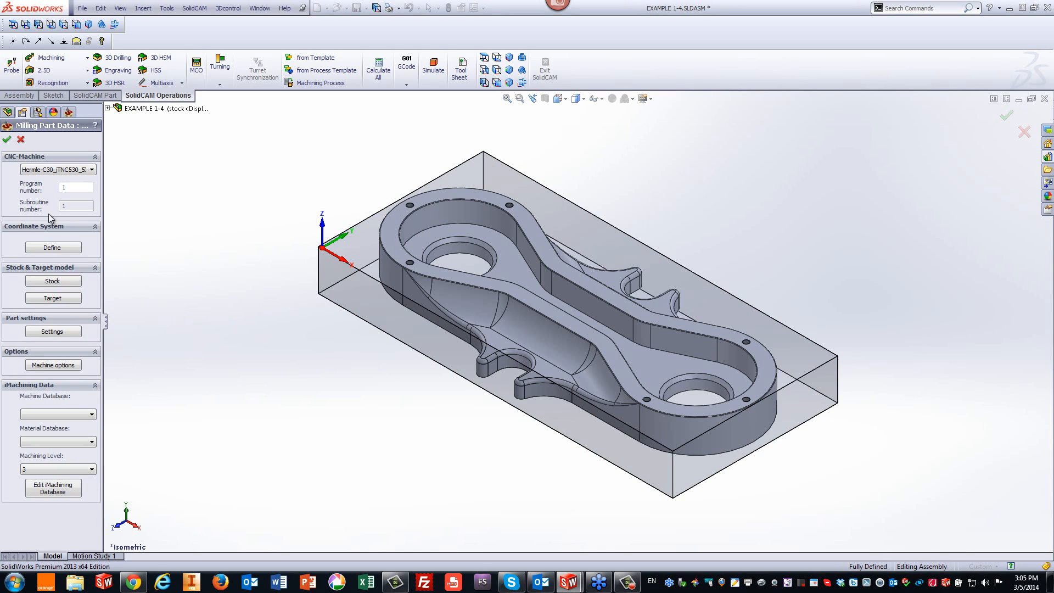
Define the target model from the Standard configuration's part solid and complete the milling part data.
{"action": "left_click", "coordinate": [76, 298]}
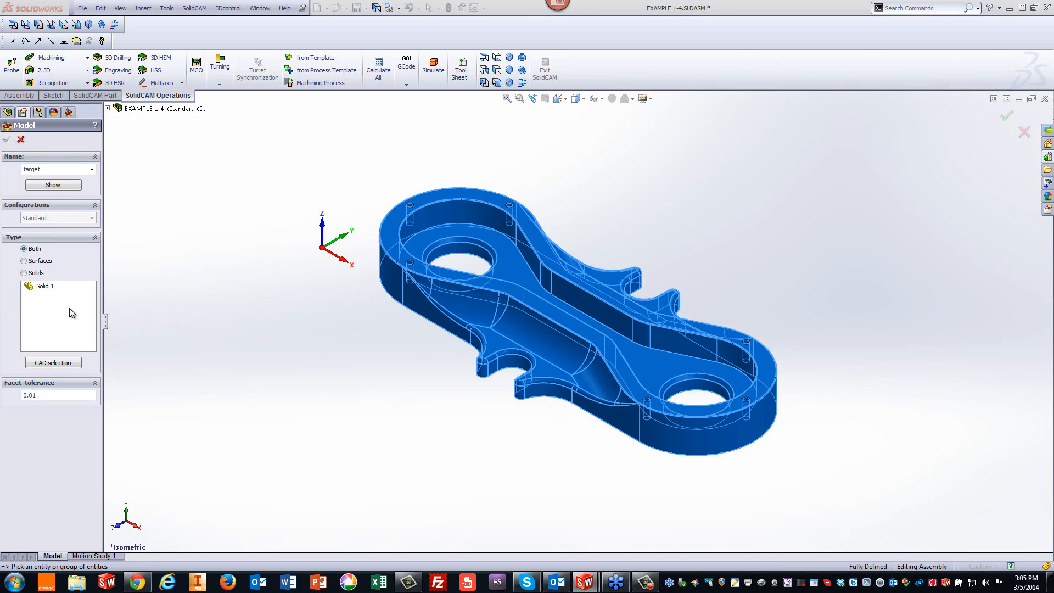
{"action": "left_click", "coordinate": [20, 138]}
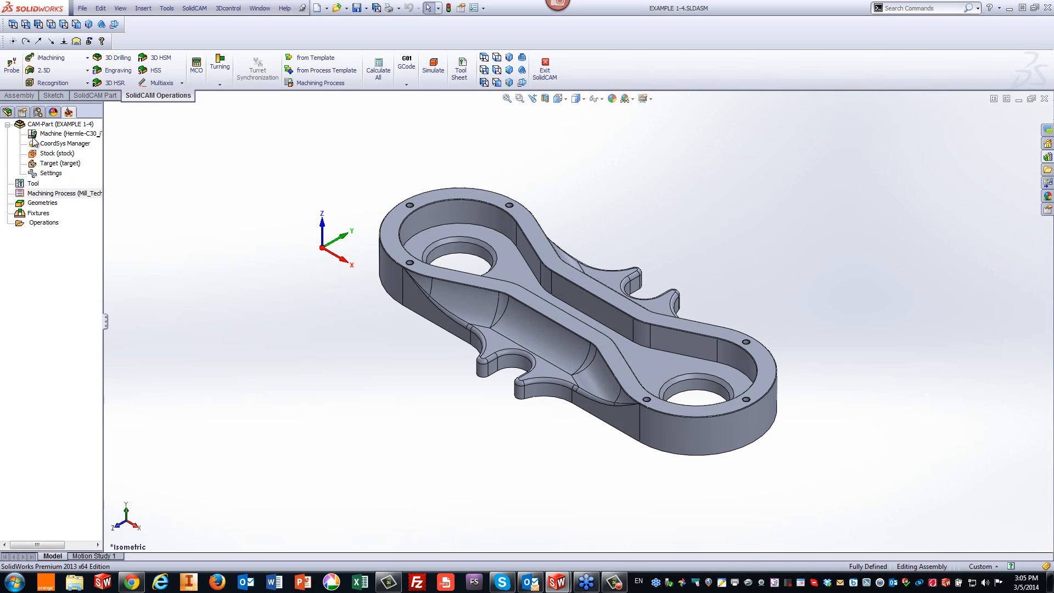
Activate the stock configuration of the EXAMPLE 1-4 assembly.
{"action": "left_click", "coordinate": [37, 113]}
{"action": "left_click", "coordinate": [60, 155]}
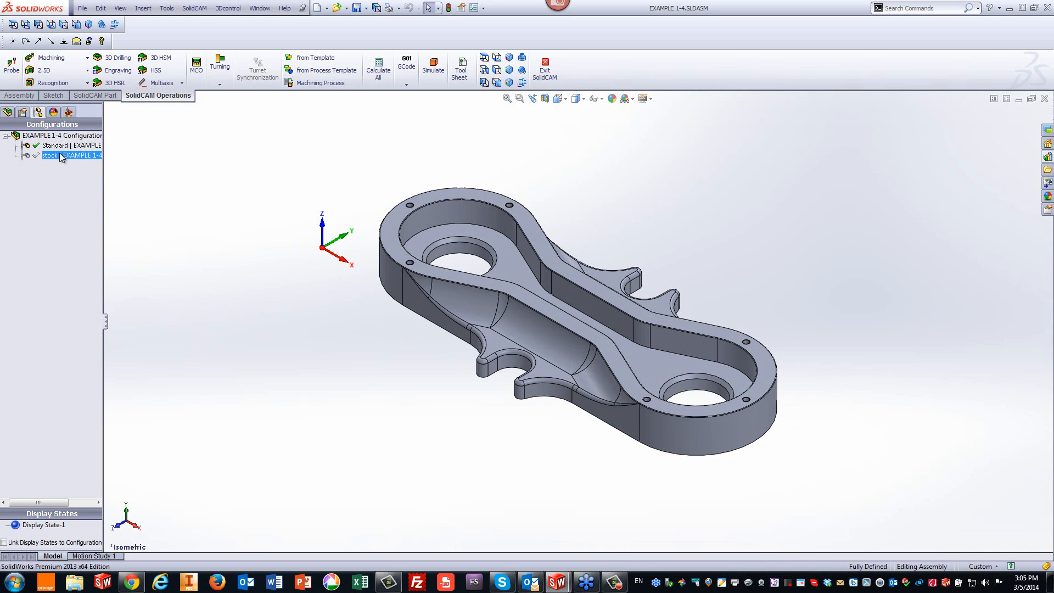
{"action": "double_click", "coordinate": [60, 155]}
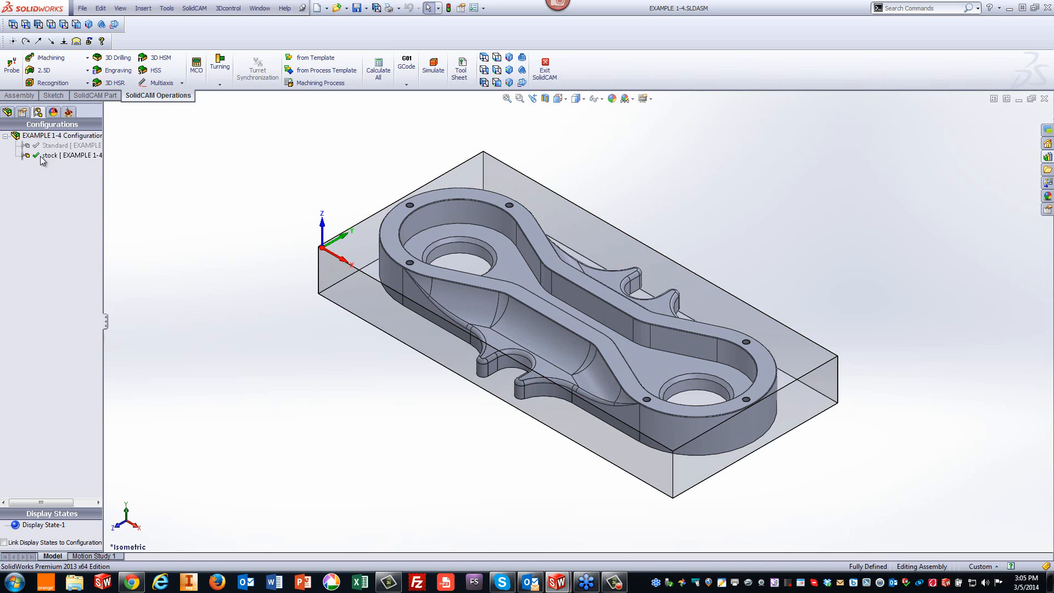
Insert the open Long Vise 200 assembly as a component and place it beside the stock block.
{"action": "left_click", "coordinate": [21, 96]}
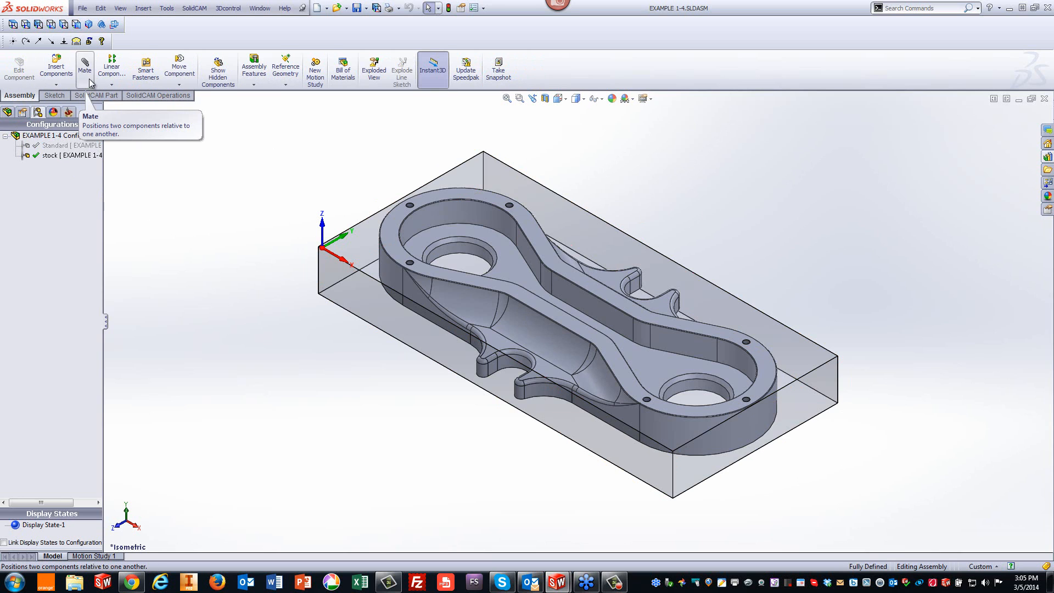
{"action": "left_click", "coordinate": [58, 68]}
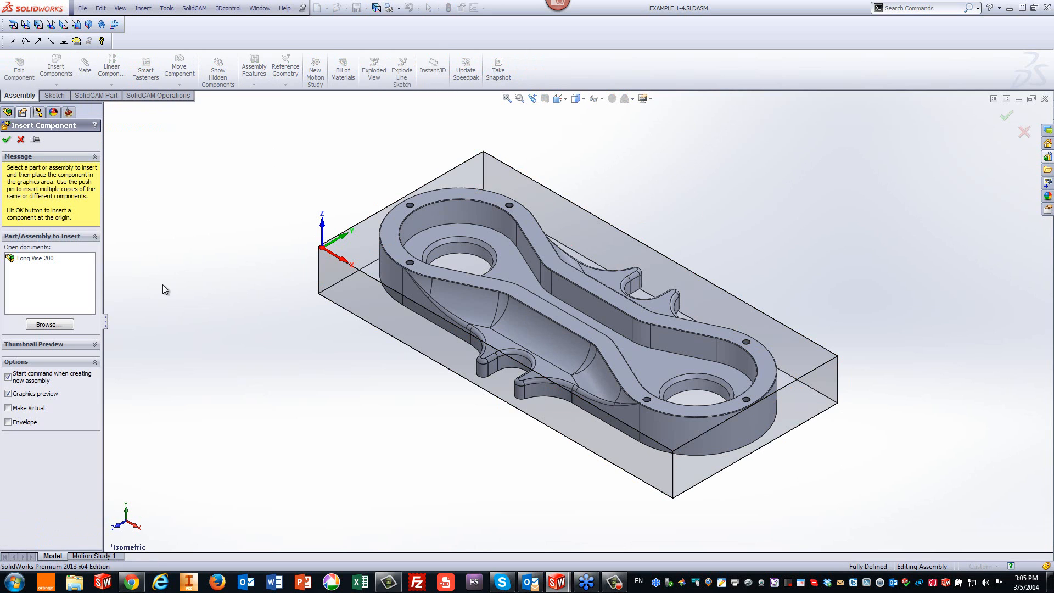
{"action": "left_click", "coordinate": [33, 259]}
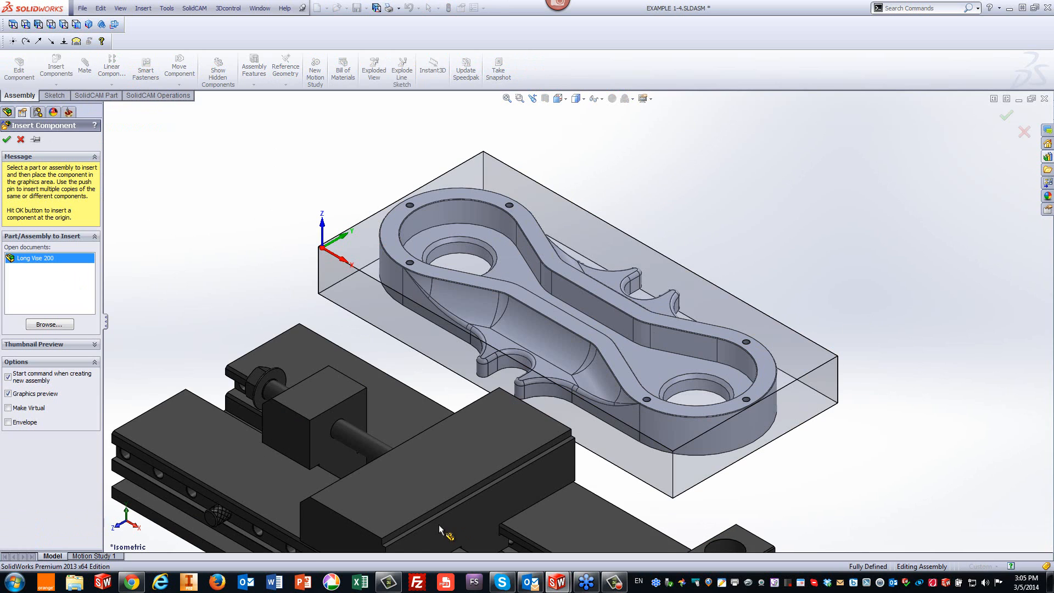
{"action": "left_click", "coordinate": [280, 202]}
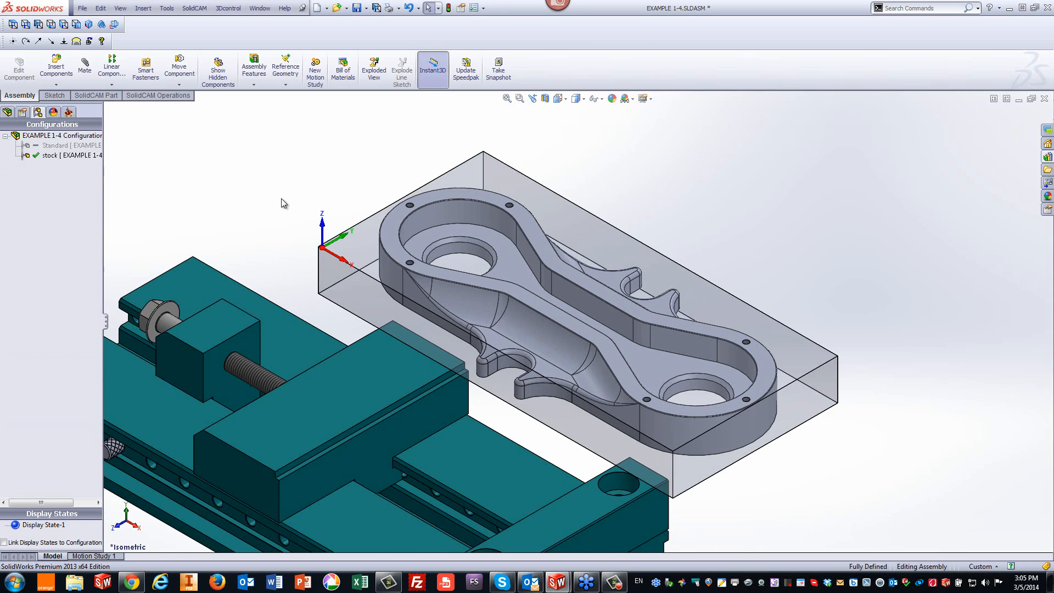
Measure the length of the stock block's short bottom edge.
{"action": "key", "text": "f"}
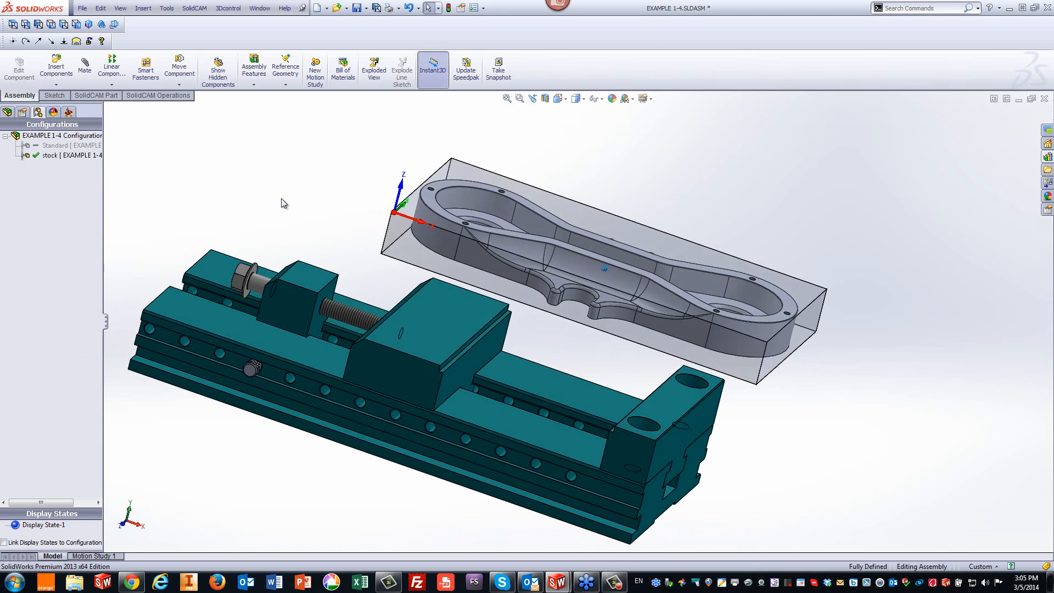
{"action": "key", "text": "ctrl+7"}
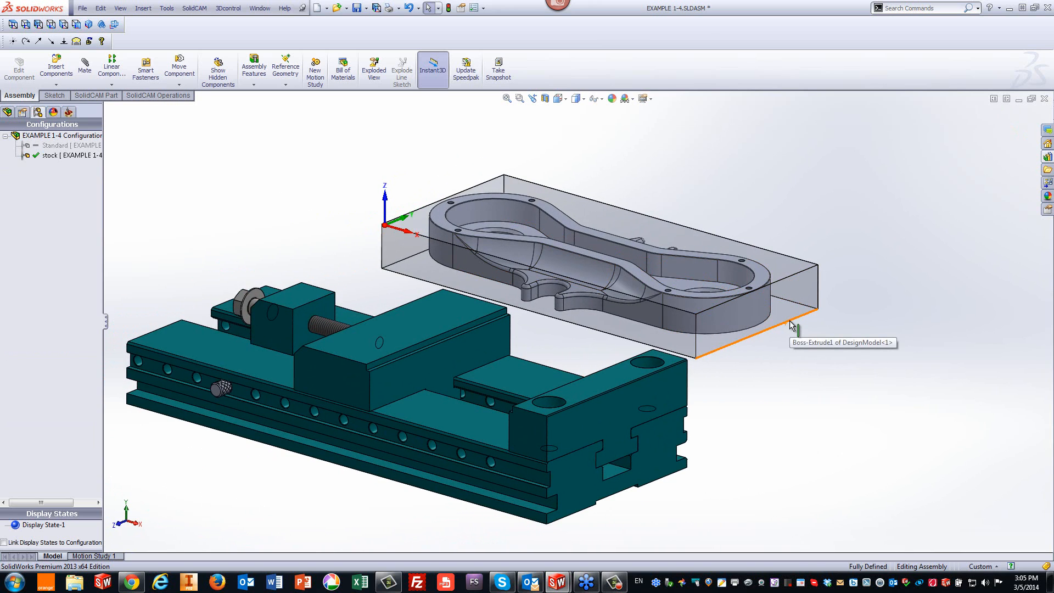
{"action": "left_click", "coordinate": [790, 325]}
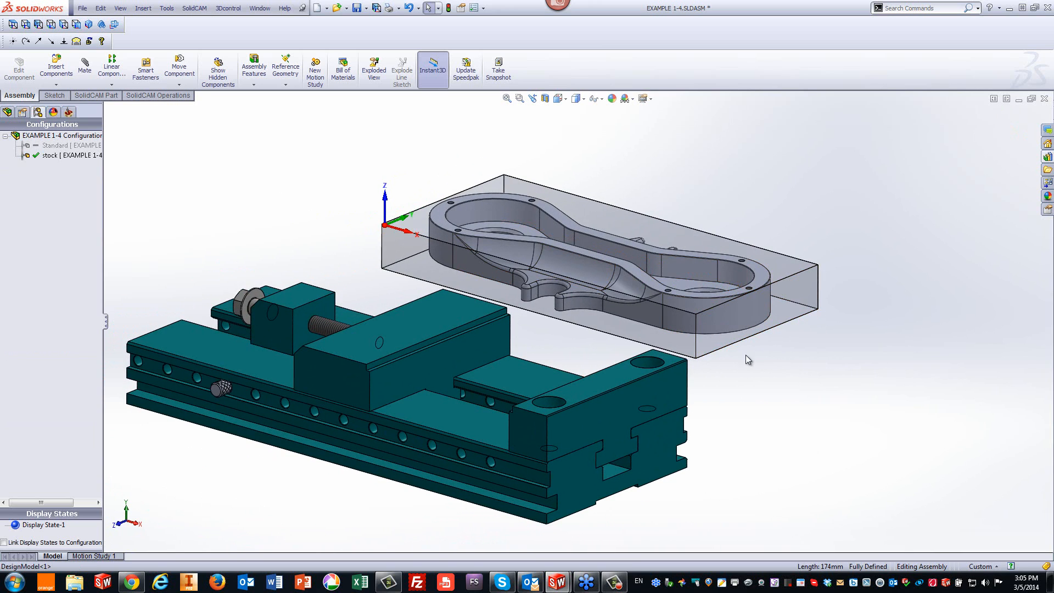
{"action": "left_click", "coordinate": [744, 339]}
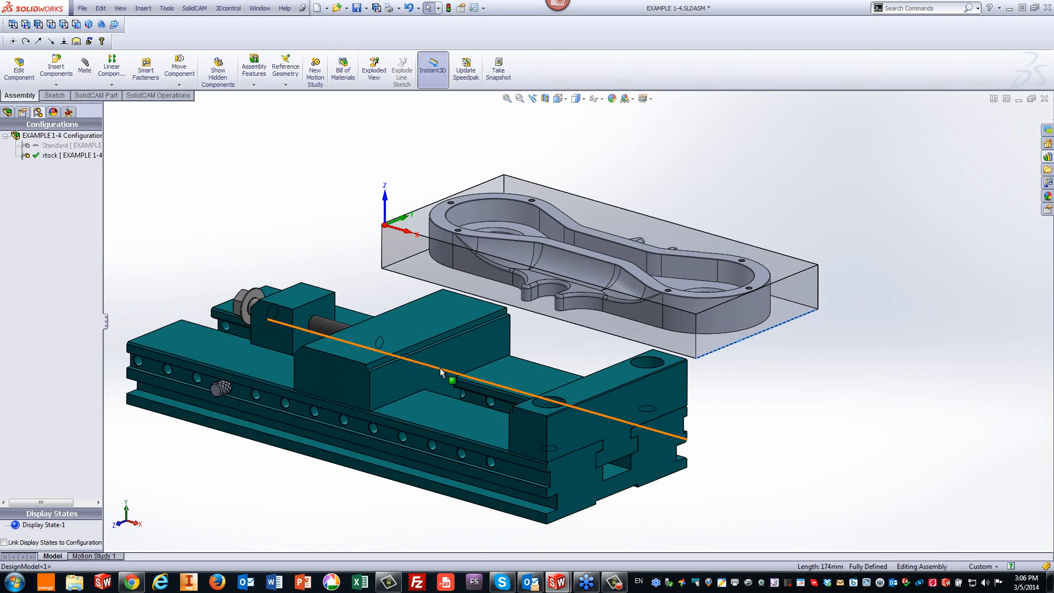
{"action": "left_click", "coordinate": [882, 381]}
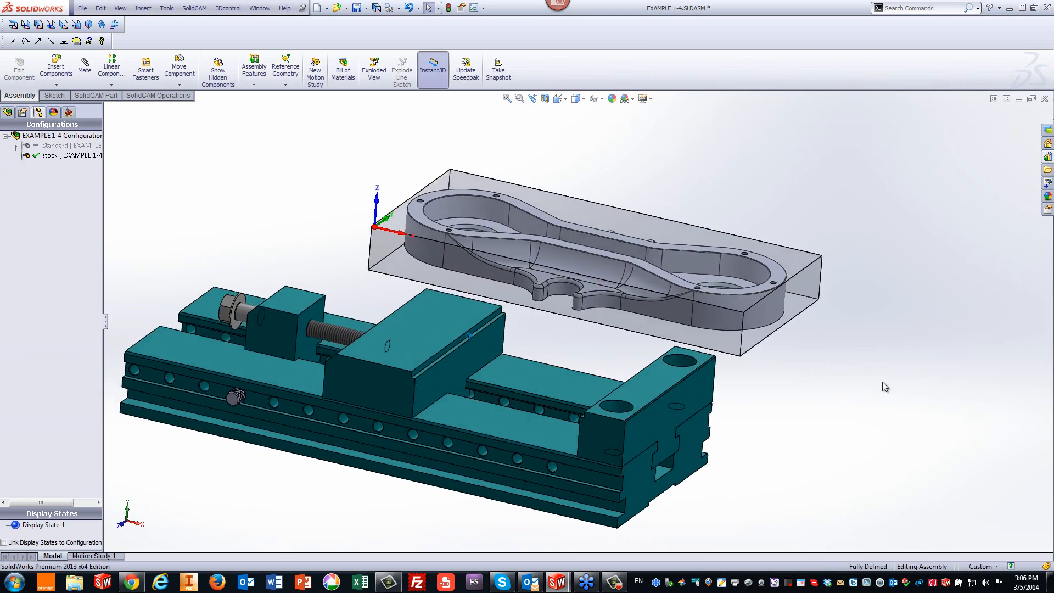
Measure the distance between the vertical step faces of the vise's stationary and movable chucks.
{"action": "scroll", "coordinate": [875, 382], "scroll_direction": "down", "scroll_amount": 3}
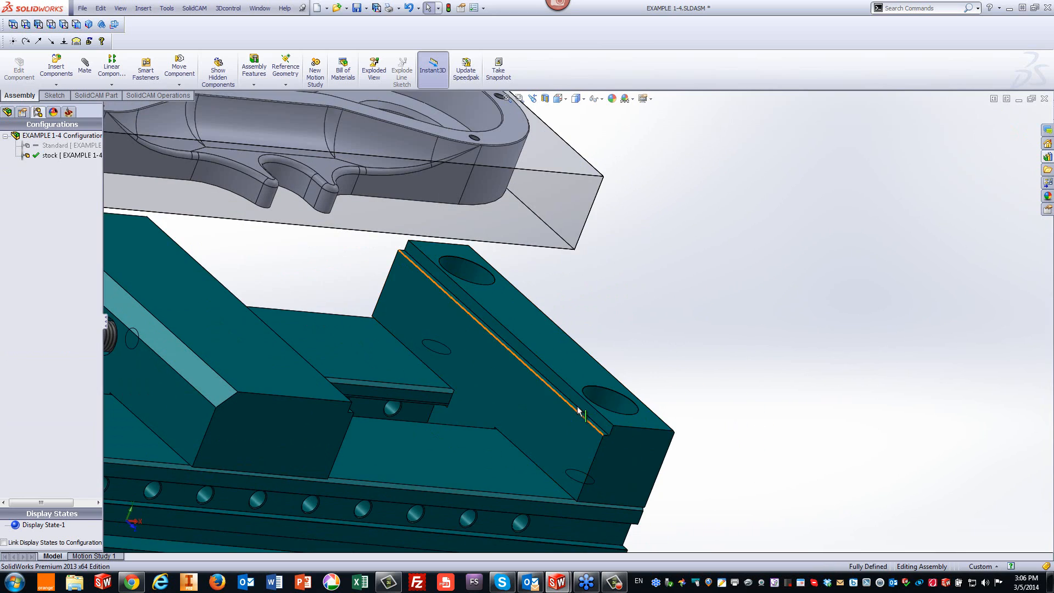
{"action": "left_click", "coordinate": [578, 403]}
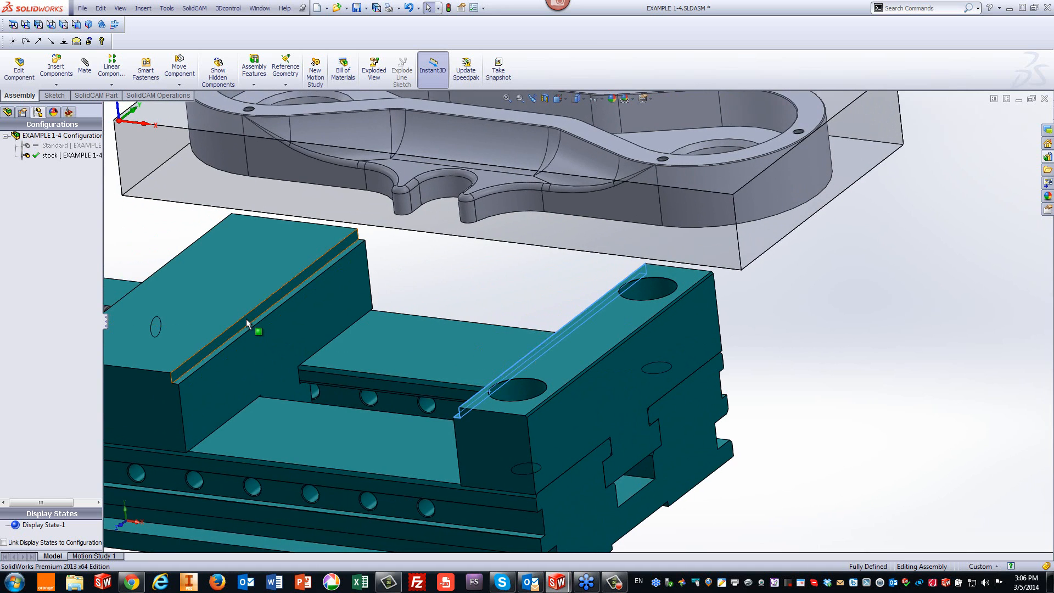
{"action": "left_click", "coordinate": [246, 324]}
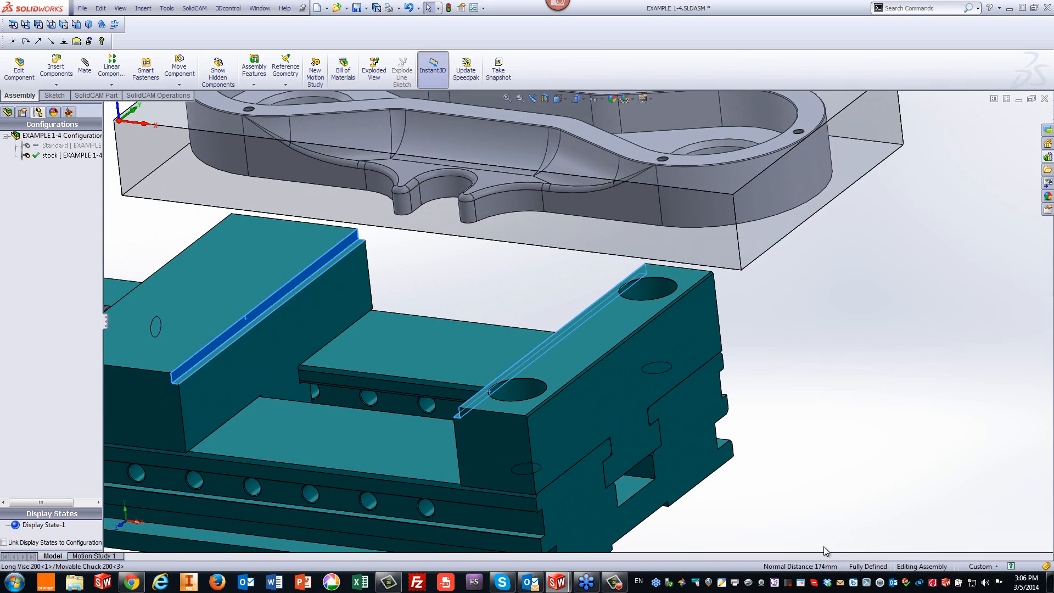
{"action": "left_click", "coordinate": [850, 423]}
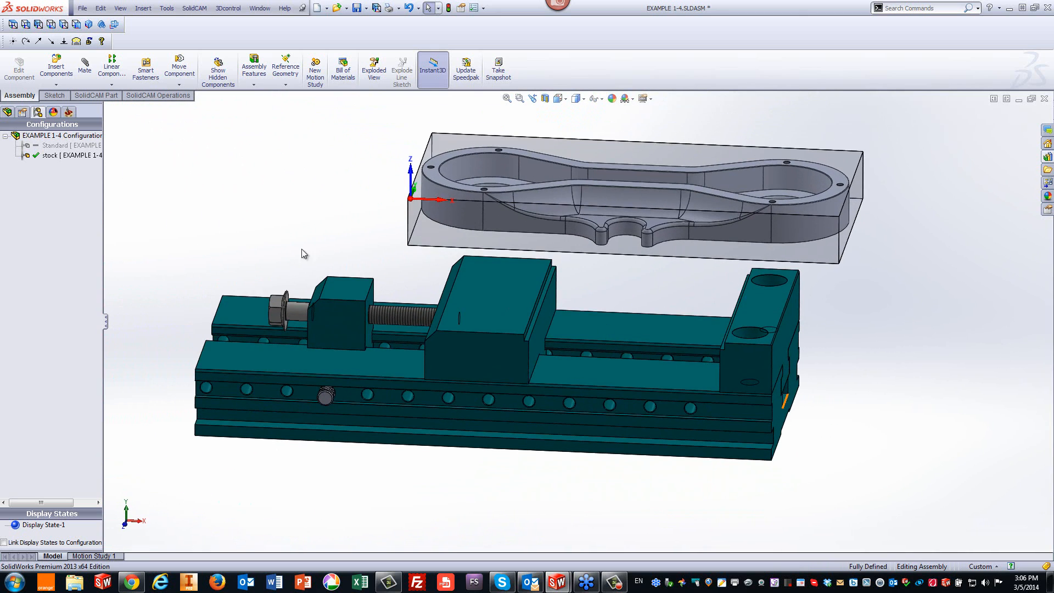
Open the Long Vise 200 assembly, examine the distance mate between its movable and stationary chucks, and return to EXAMPLE 1-4.
{"action": "left_click", "coordinate": [7, 112]}
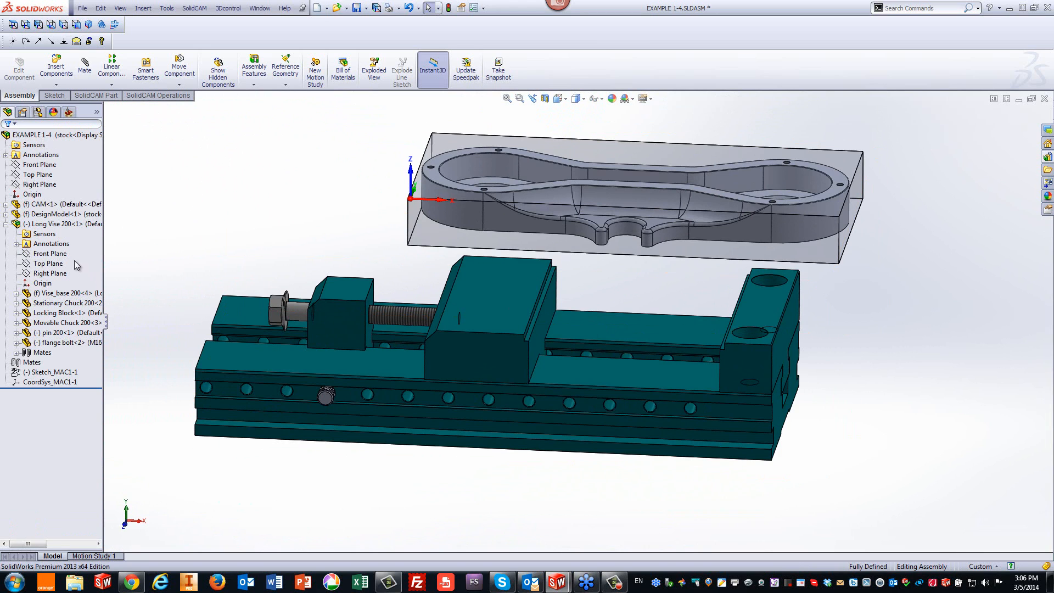
{"action": "left_click", "coordinate": [69, 224]}
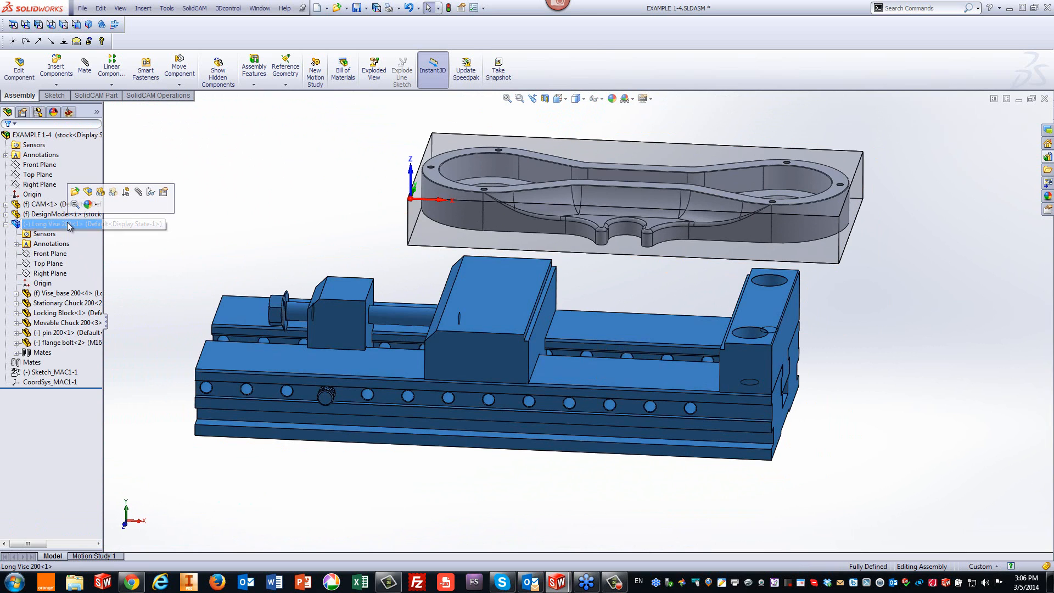
{"action": "left_click", "coordinate": [73, 191]}
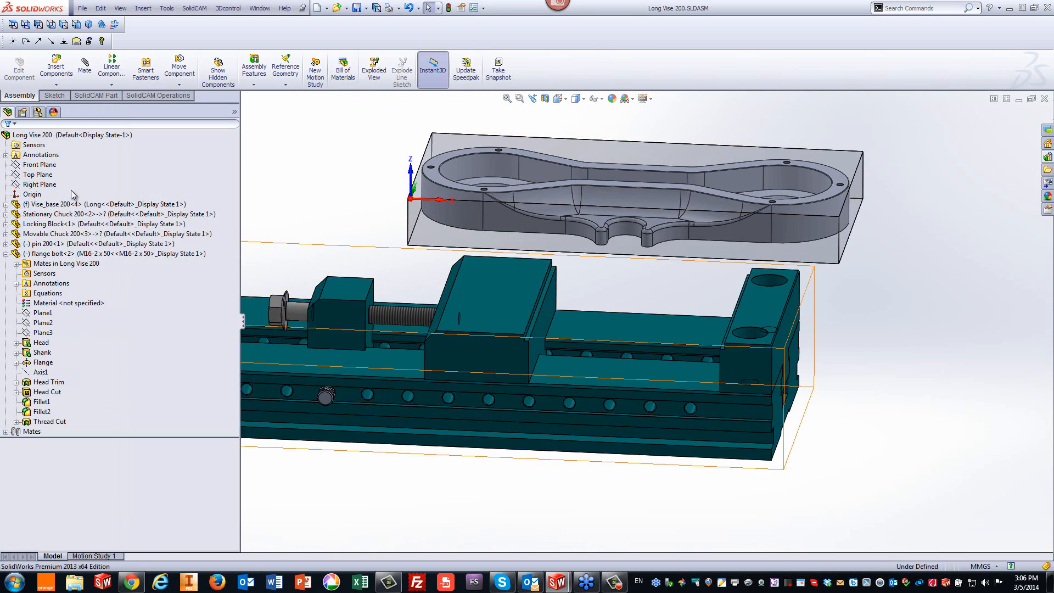
{"action": "left_click", "coordinate": [6, 433]}
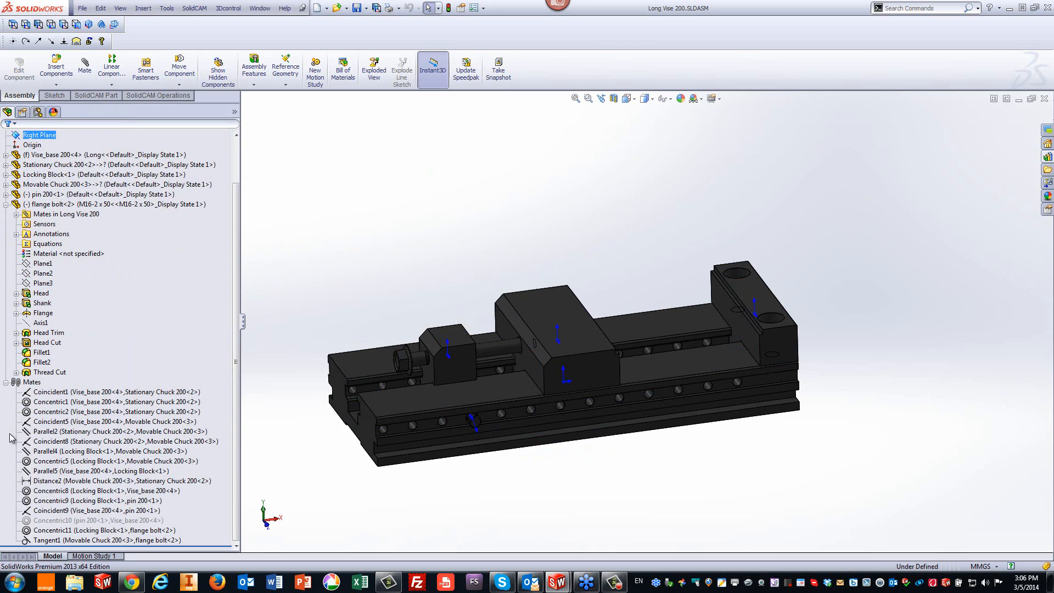
{"action": "left_click", "coordinate": [57, 481]}
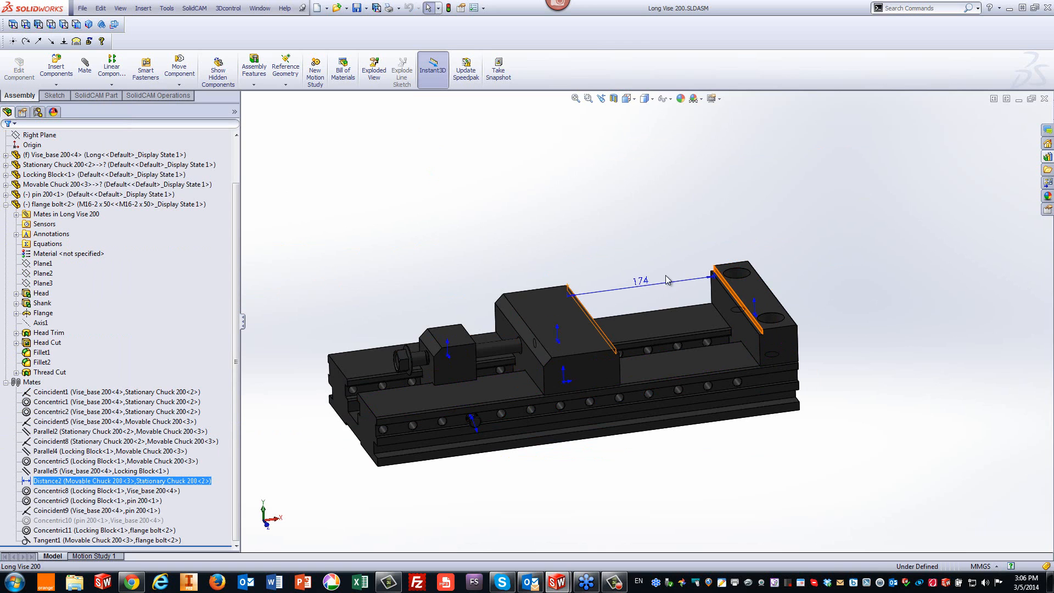
{"action": "left_click", "coordinate": [693, 172]}
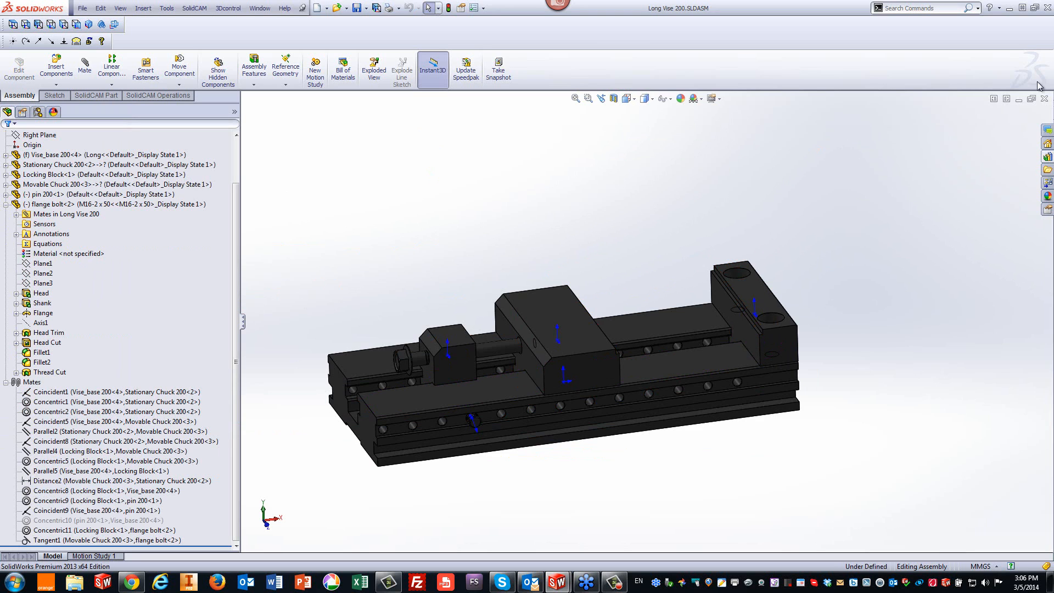
{"action": "left_click", "coordinate": [1044, 99]}
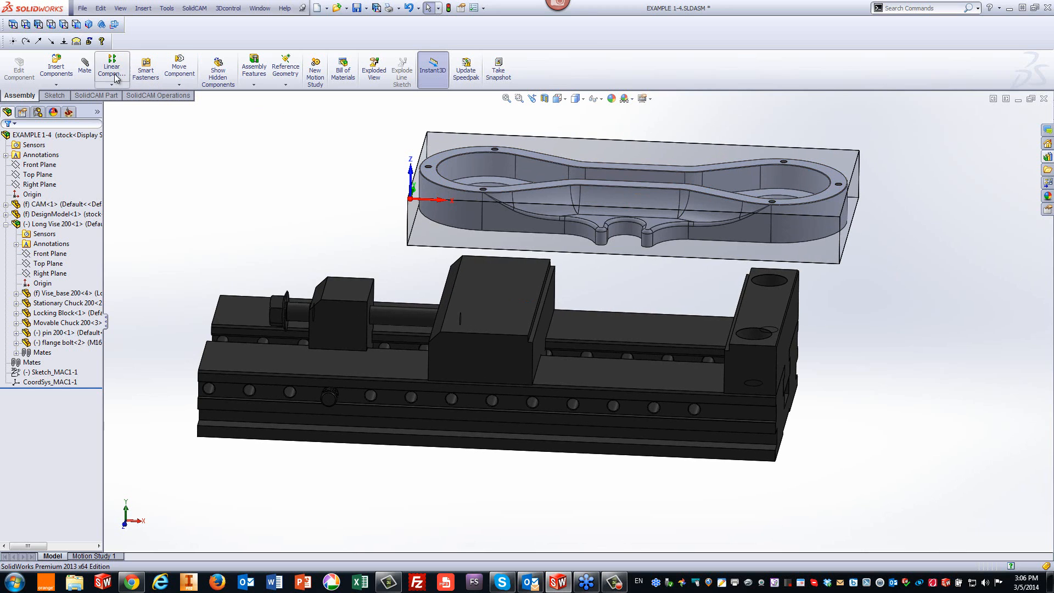
Try to mate the movable chuck's horizontal ledge face coincident with the underside of the stock block.
{"action": "left_click", "coordinate": [84, 66]}
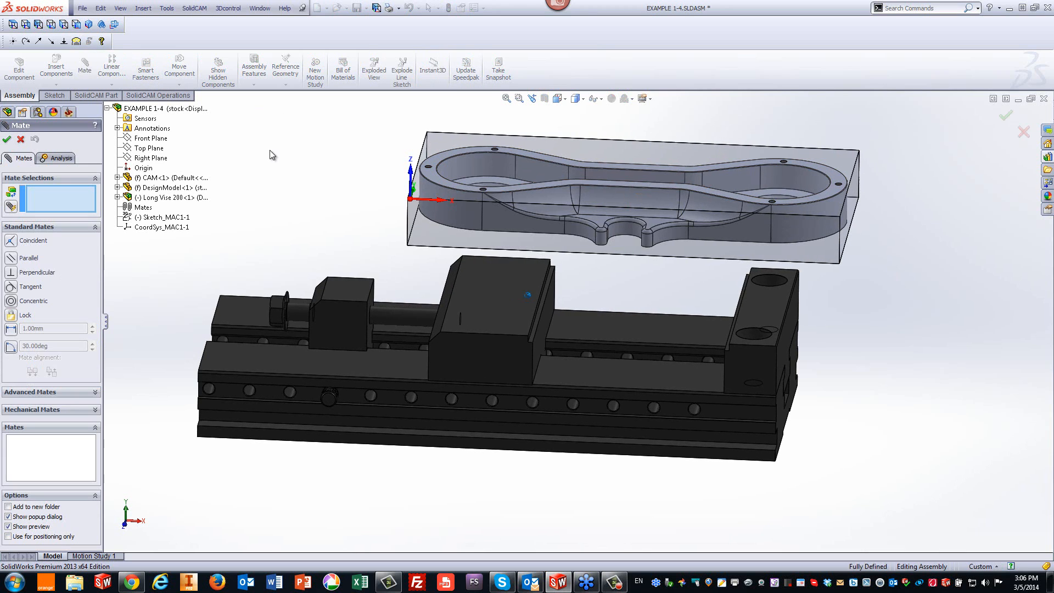
{"action": "scroll", "coordinate": [955, 259], "scroll_direction": "down", "scroll_amount": 2}
{"action": "scroll", "coordinate": [355, 264], "scroll_direction": "down", "scroll_amount": 5}
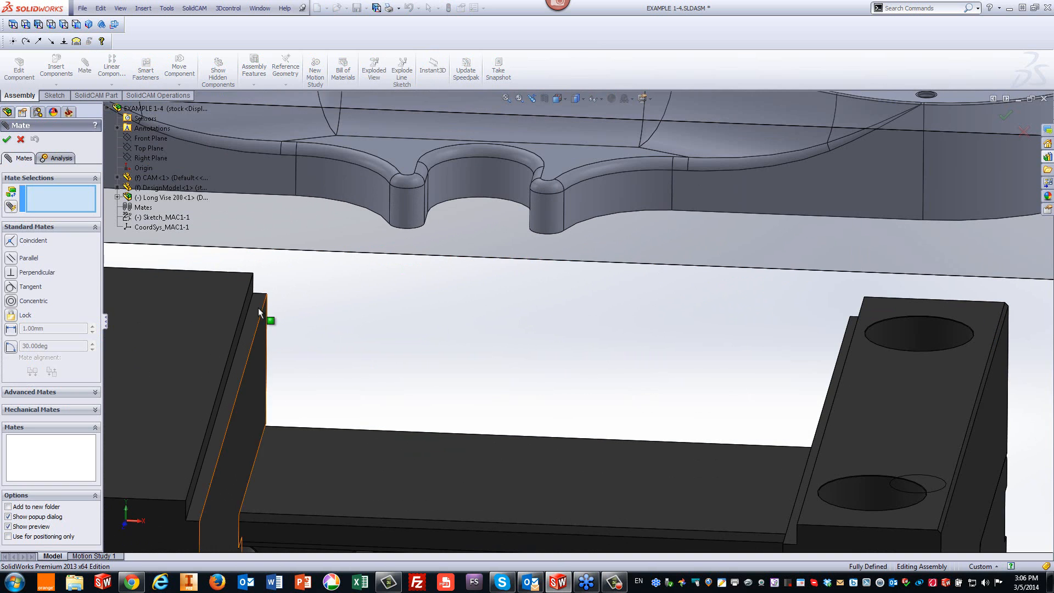
{"action": "left_click", "coordinate": [258, 307]}
{"action": "scroll", "coordinate": [370, 320], "scroll_direction": "up", "scroll_amount": 8}
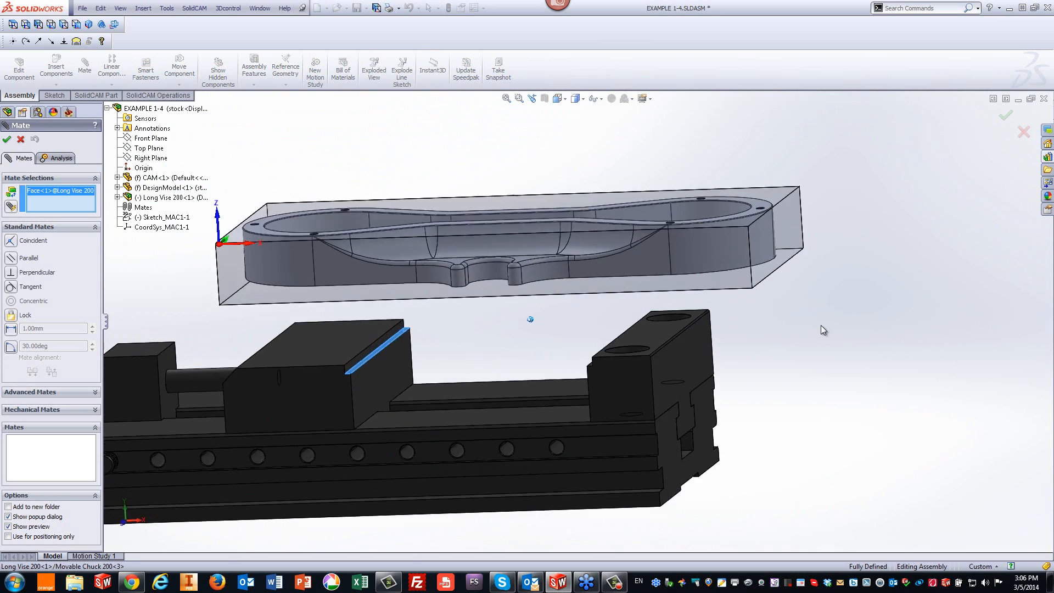
{"action": "middle_click_drag", "start_coordinate": [821, 325], "coordinate": [808, 312]}
{"action": "left_click", "coordinate": [808, 312]}
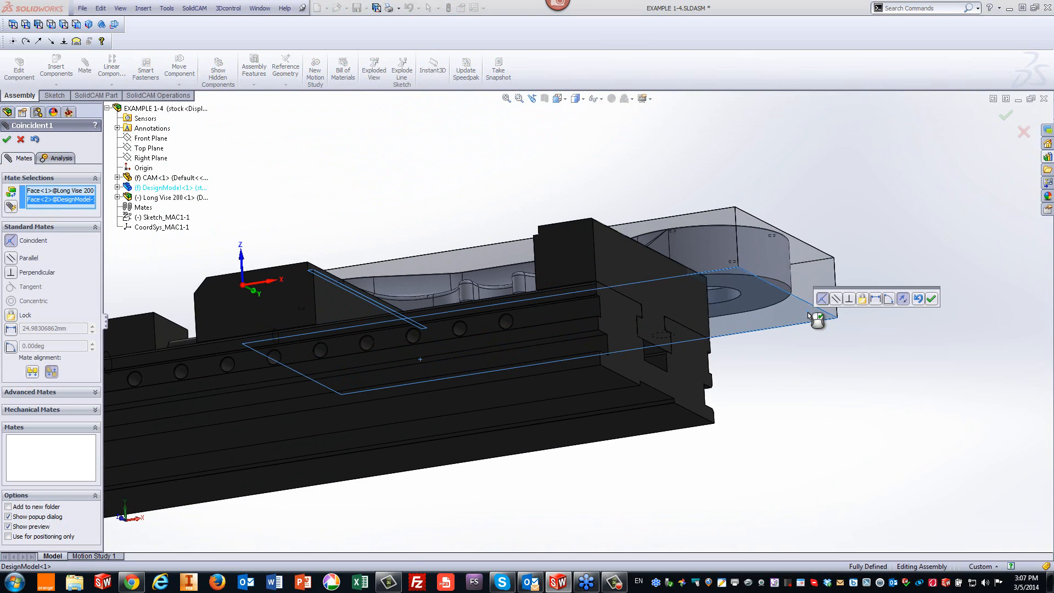
{"action": "middle_click_drag", "start_coordinate": [847, 368], "coordinate": [846, 367]}
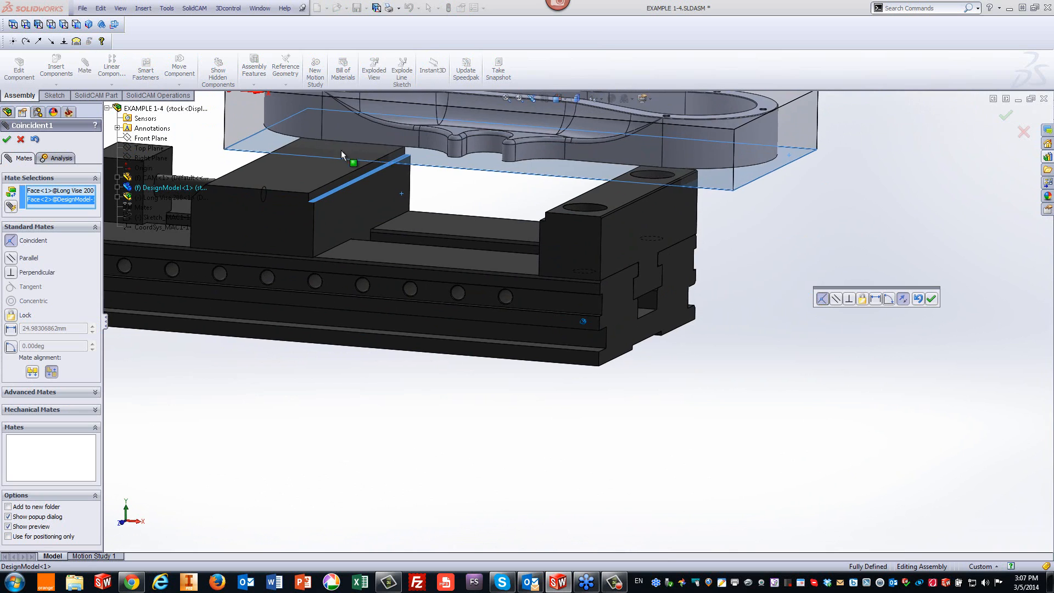
{"action": "left_click", "coordinate": [6, 140]}
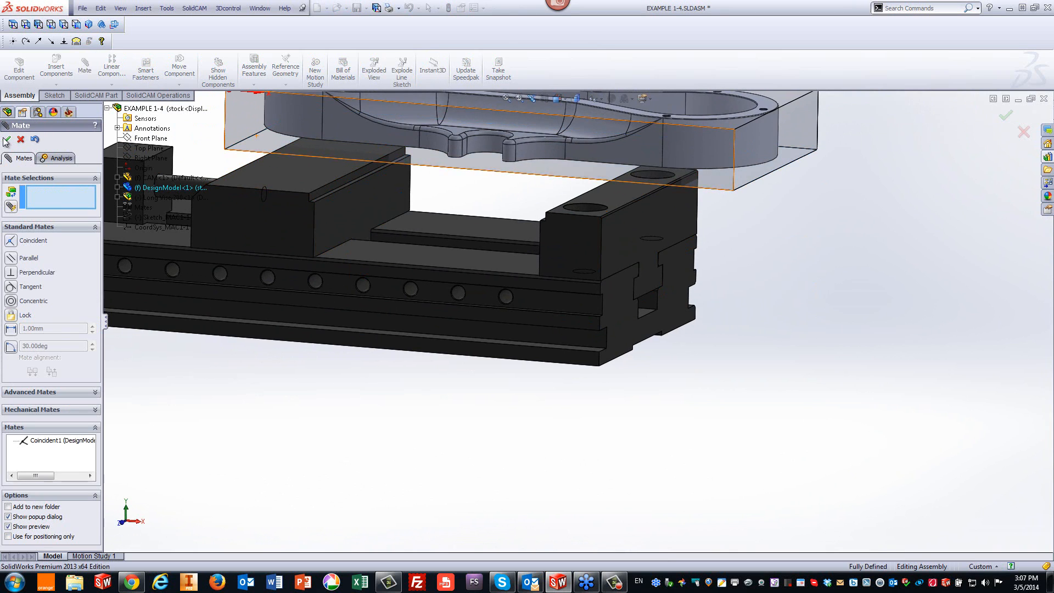
Try to mate the stock block's long side face coincident with the movable chuck's vertical step face, and reposition the vise.
{"action": "left_click", "coordinate": [241, 126]}
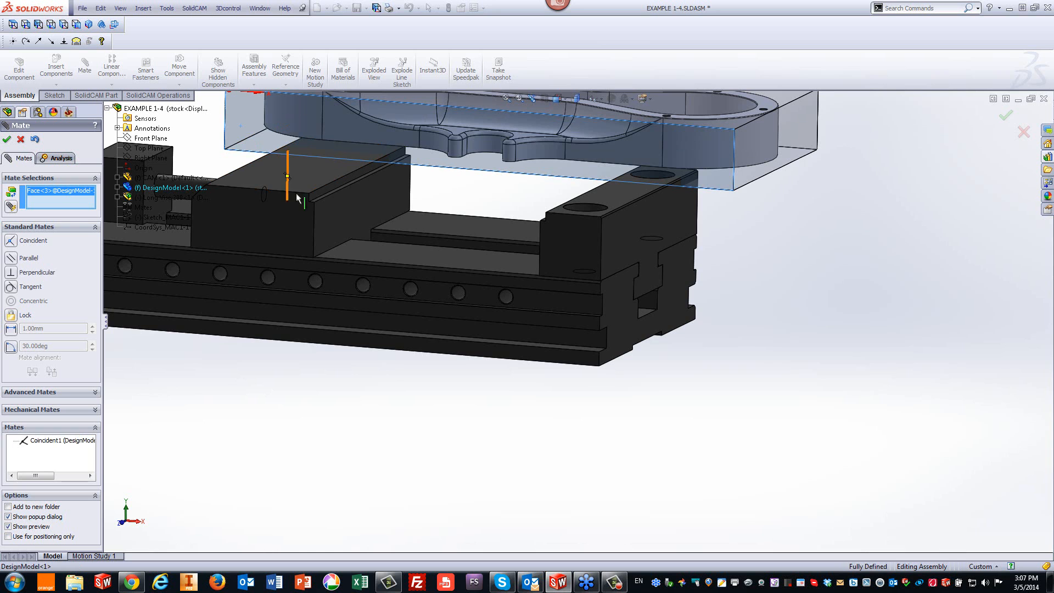
{"action": "scroll", "coordinate": [307, 199], "scroll_direction": "down", "scroll_amount": 5}
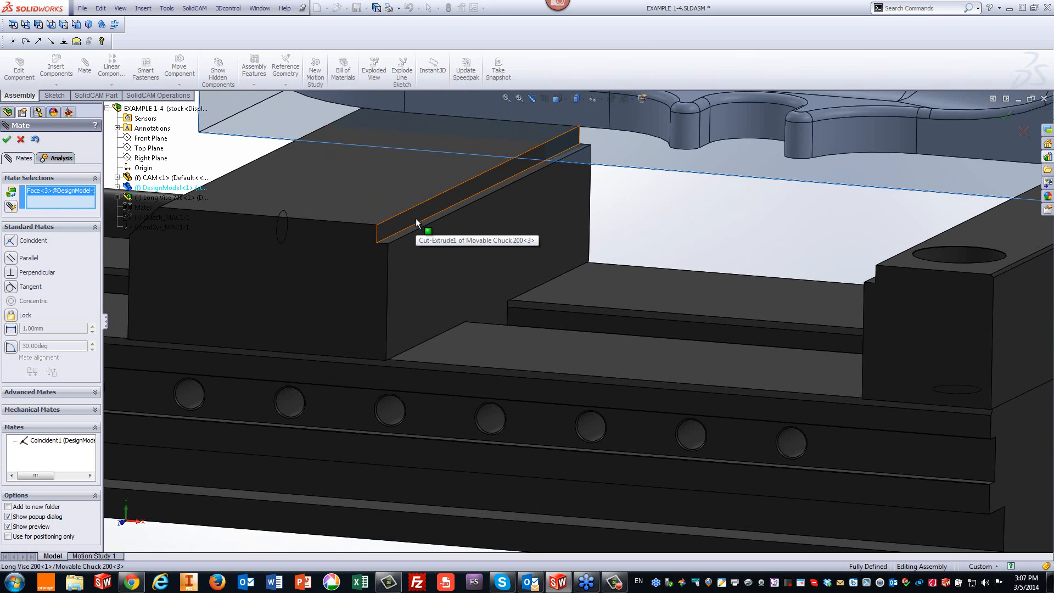
{"action": "left_click", "coordinate": [416, 219]}
{"action": "right_click", "coordinate": [416, 218]}
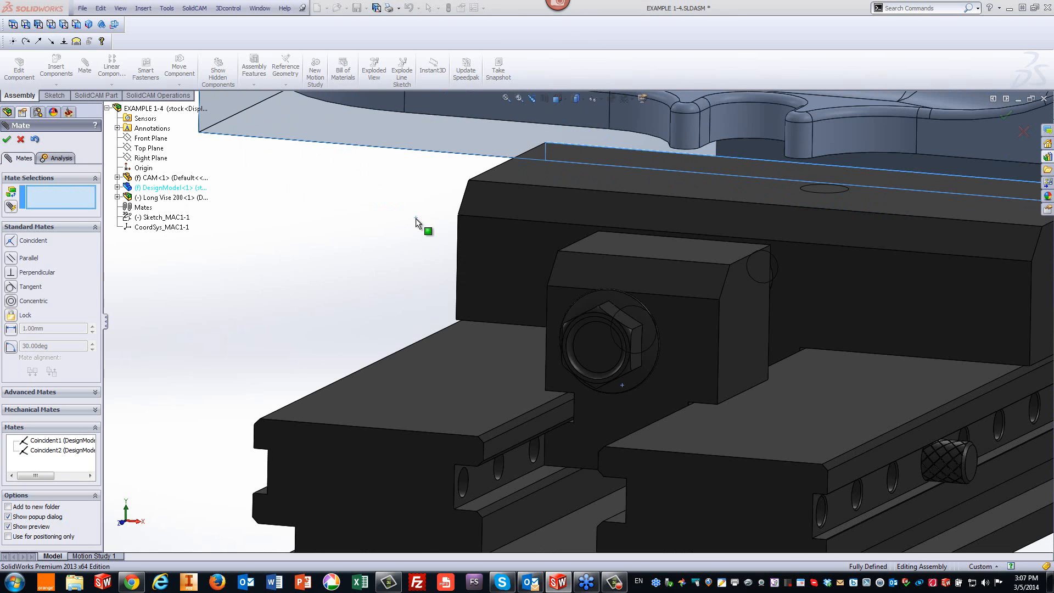
{"action": "scroll", "coordinate": [416, 218], "scroll_direction": "up", "scroll_amount": 5}
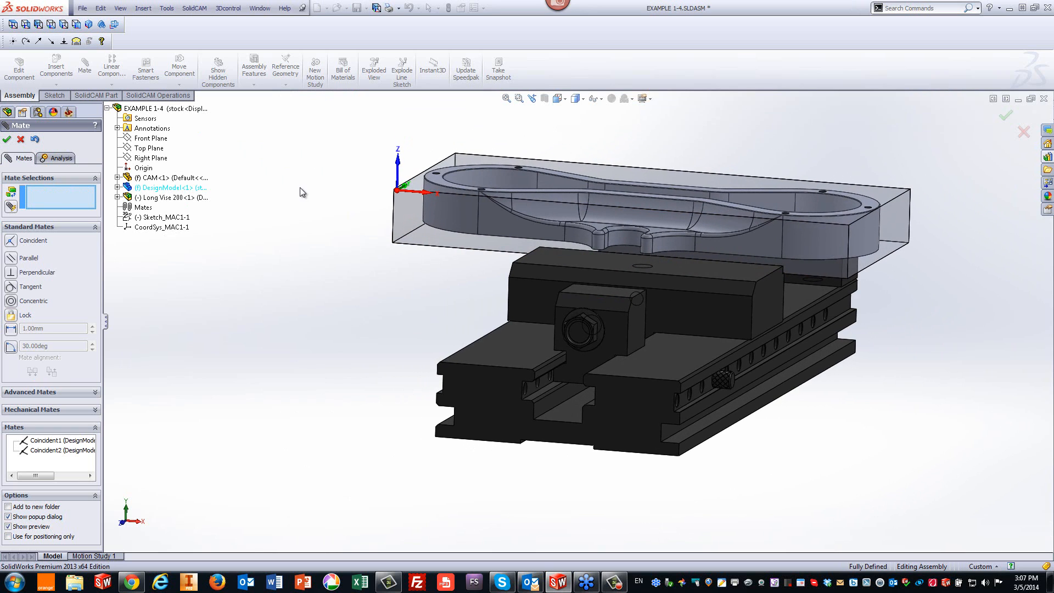
{"action": "middle_click_drag", "start_coordinate": [526, 296], "coordinate": [705, 366]}
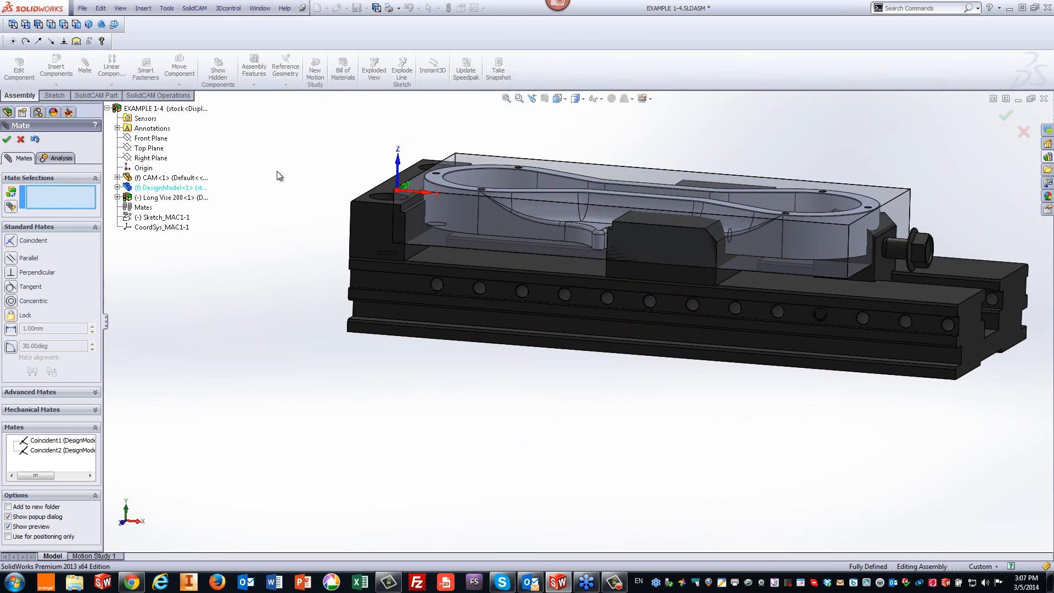
{"action": "left_click", "coordinate": [1024, 132]}
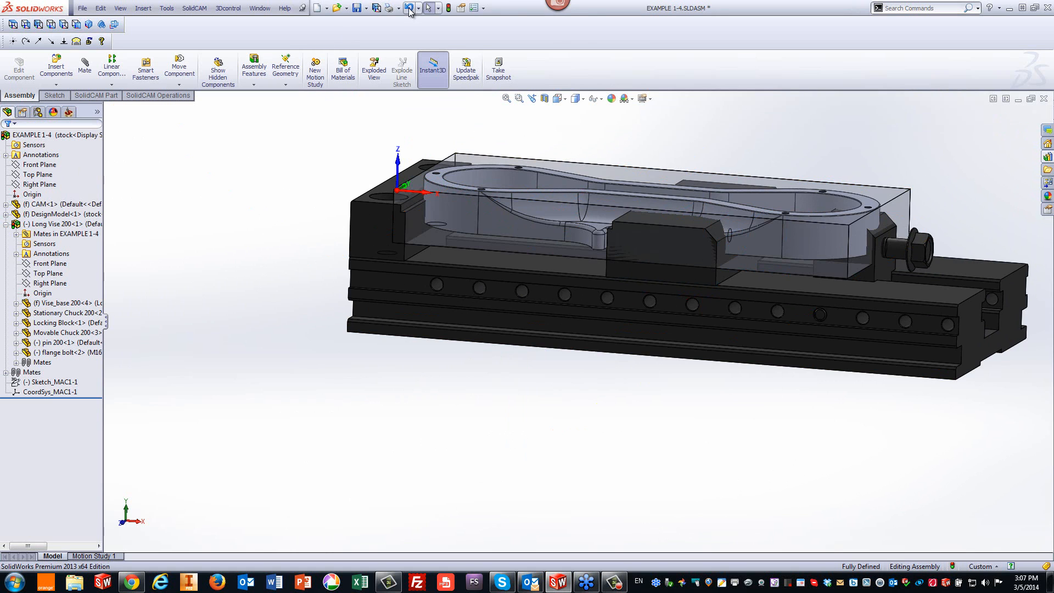
Undo the vise mates and the insertion of the Long Vise 200 assembly.
{"action": "left_click", "coordinate": [409, 8]}
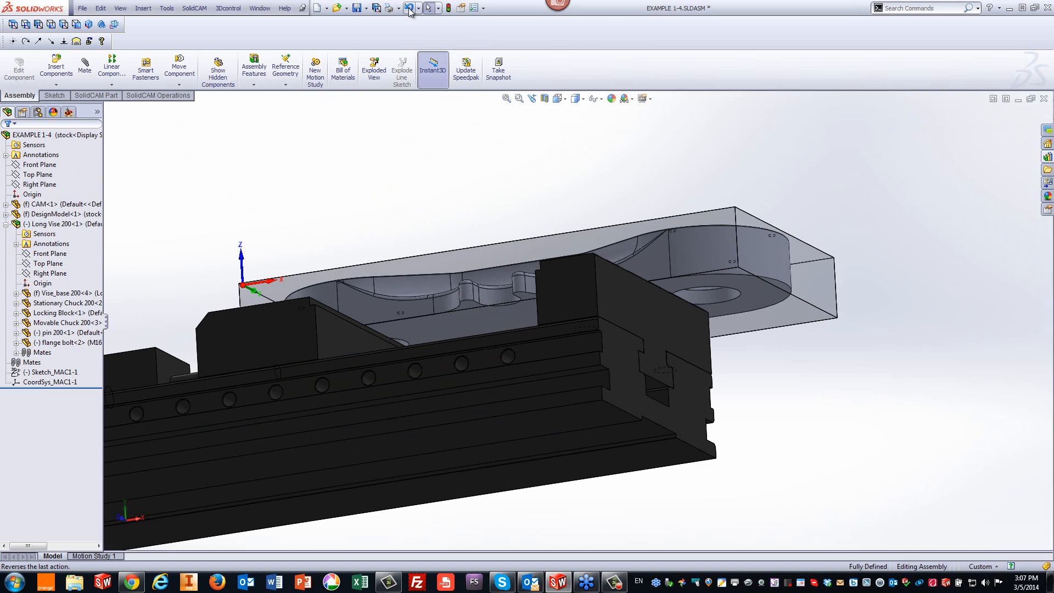
{"action": "left_click", "coordinate": [409, 8]}
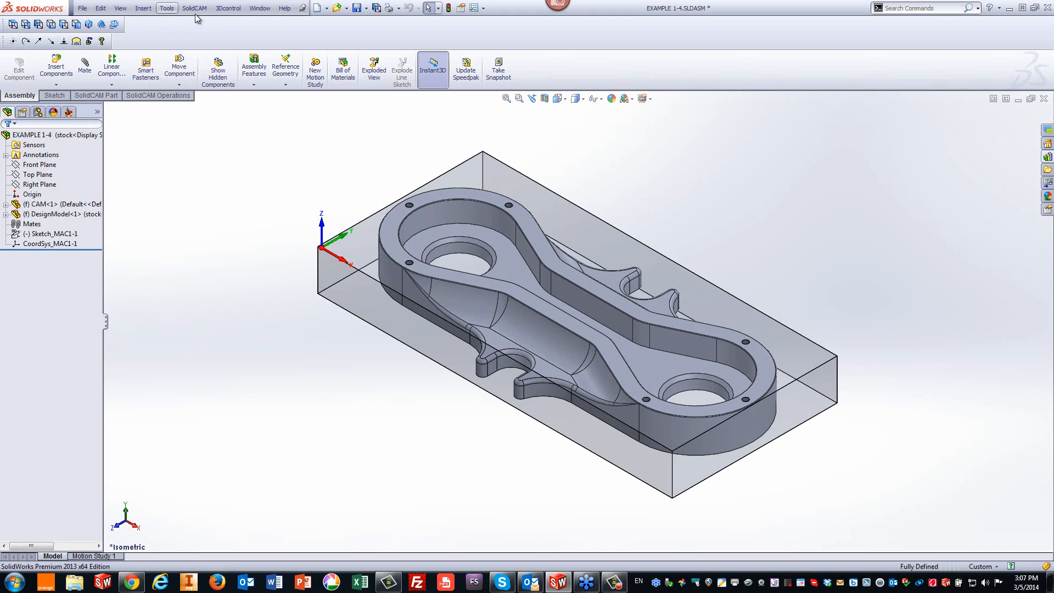
{"action": "left_click", "coordinate": [254, 10]}
{"action": "left_click", "coordinate": [218, 181]}
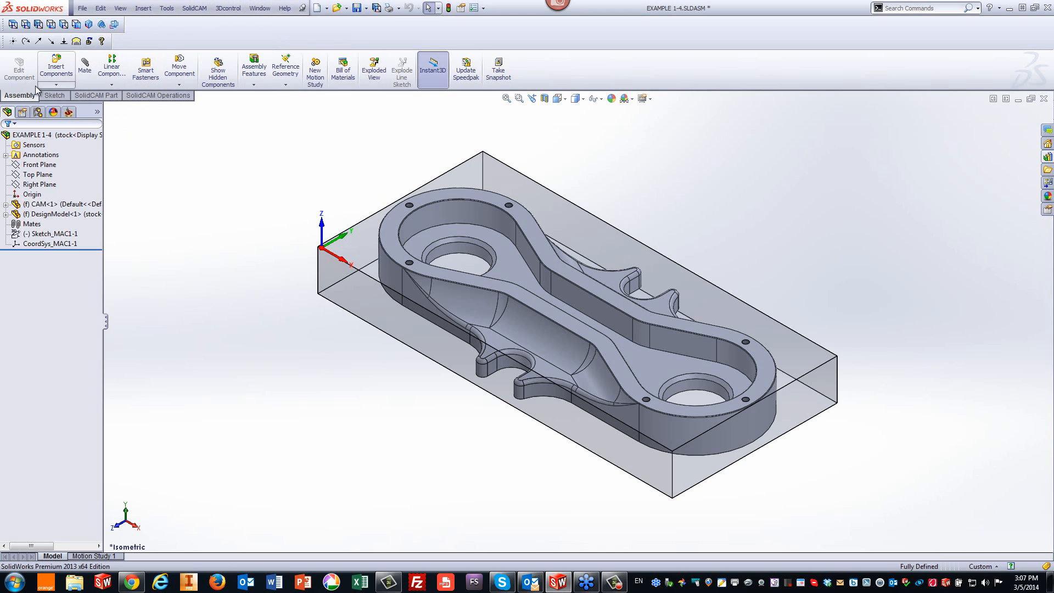
Insert the Long Vise 200 assembly into EXAMPLE 1-4 and place it in front of the stock block.
{"action": "left_click", "coordinate": [85, 68]}
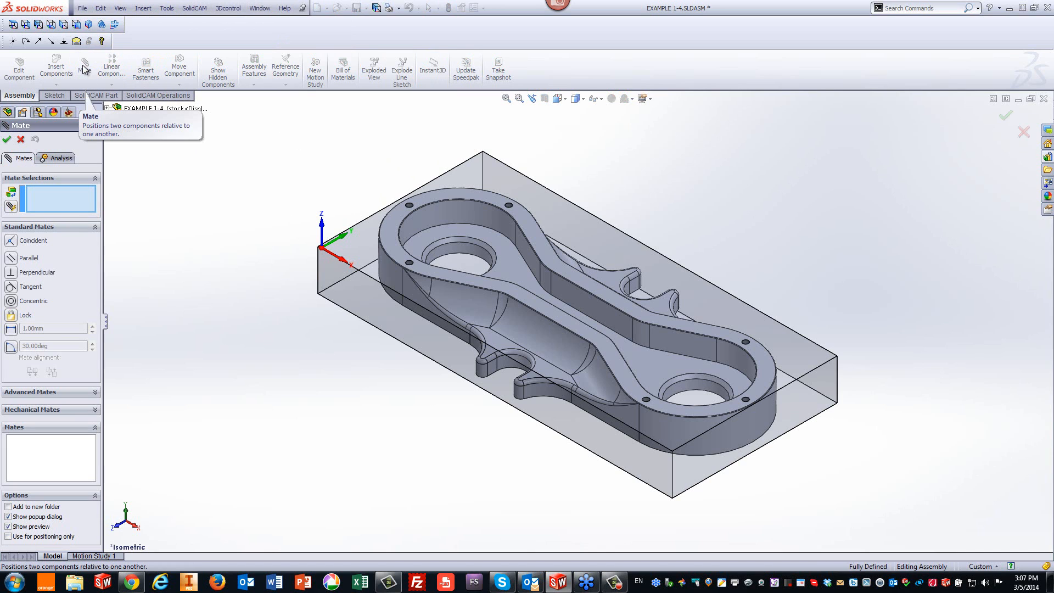
{"action": "left_click", "coordinate": [20, 140]}
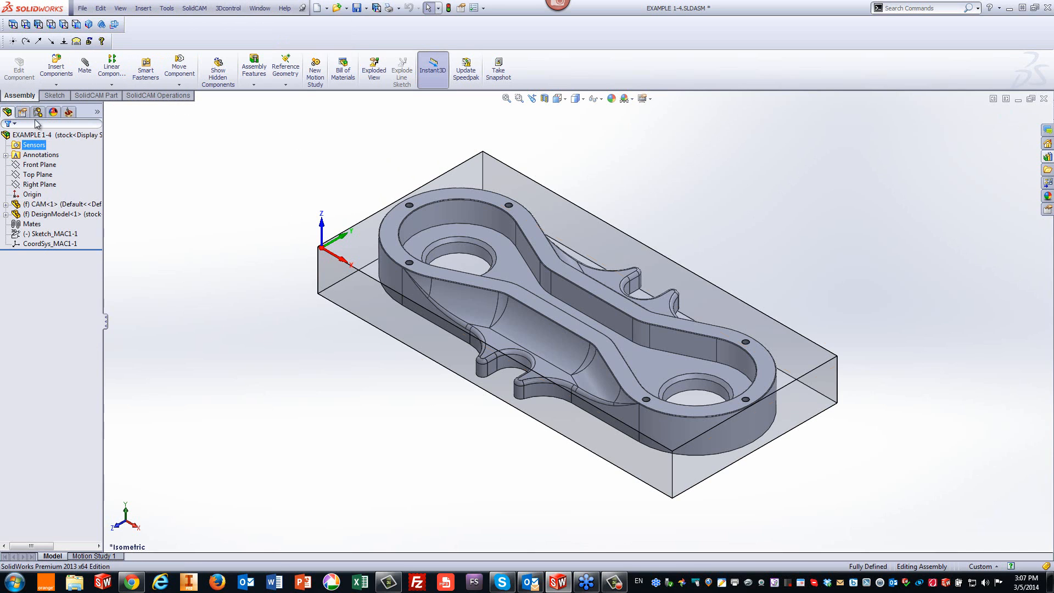
{"action": "left_click", "coordinate": [53, 67]}
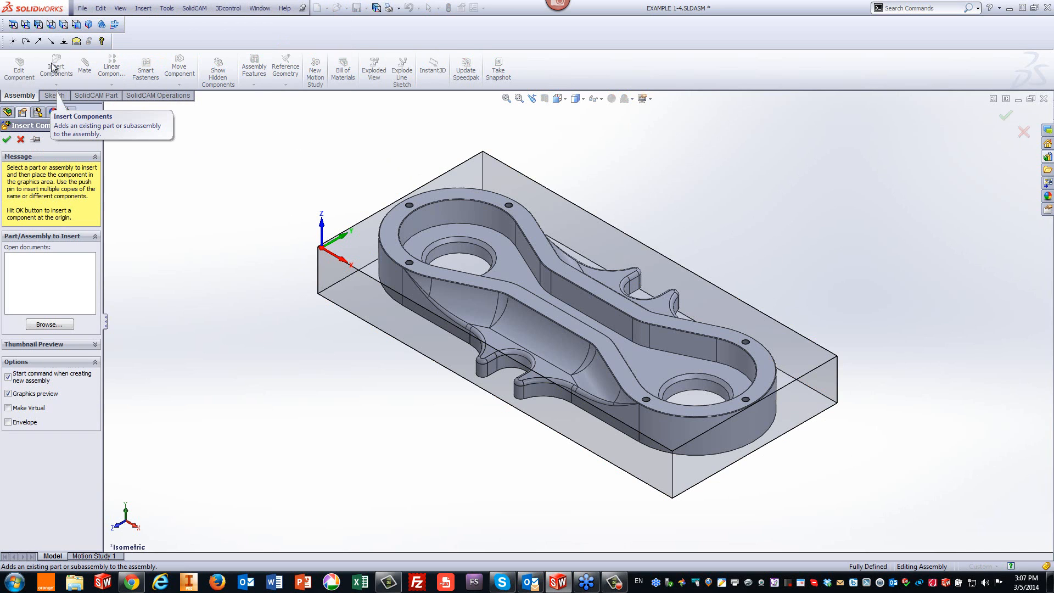
{"action": "left_click", "coordinate": [39, 324]}
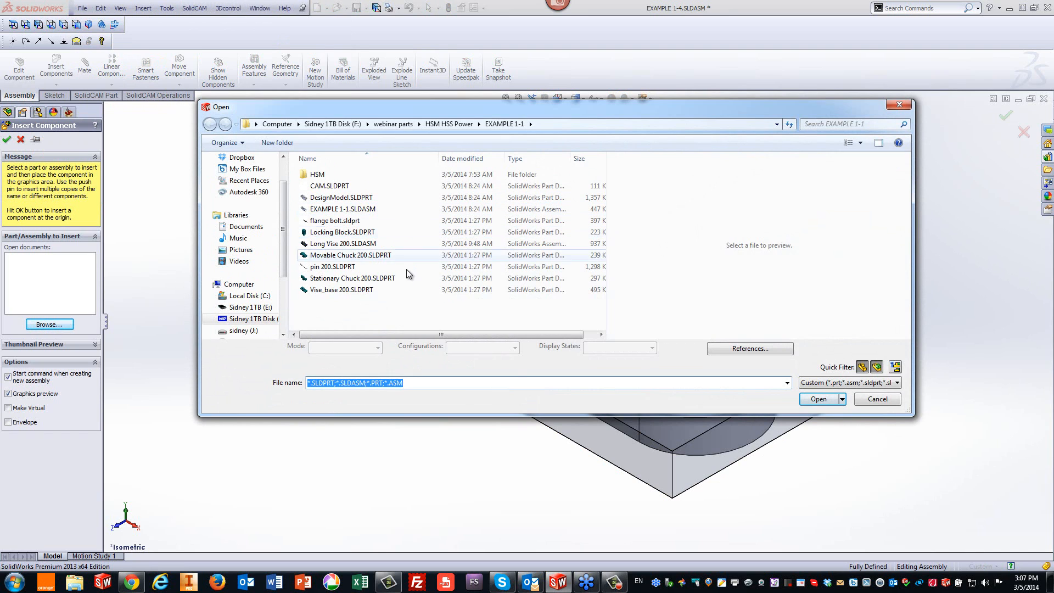
{"action": "left_click", "coordinate": [333, 245]}
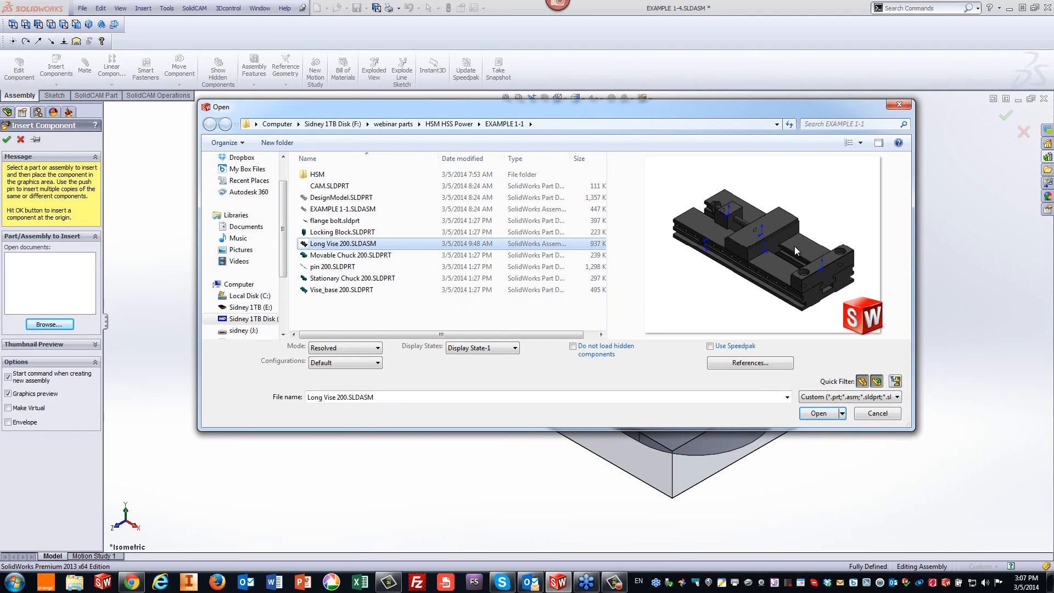
{"action": "left_click", "coordinate": [819, 413]}
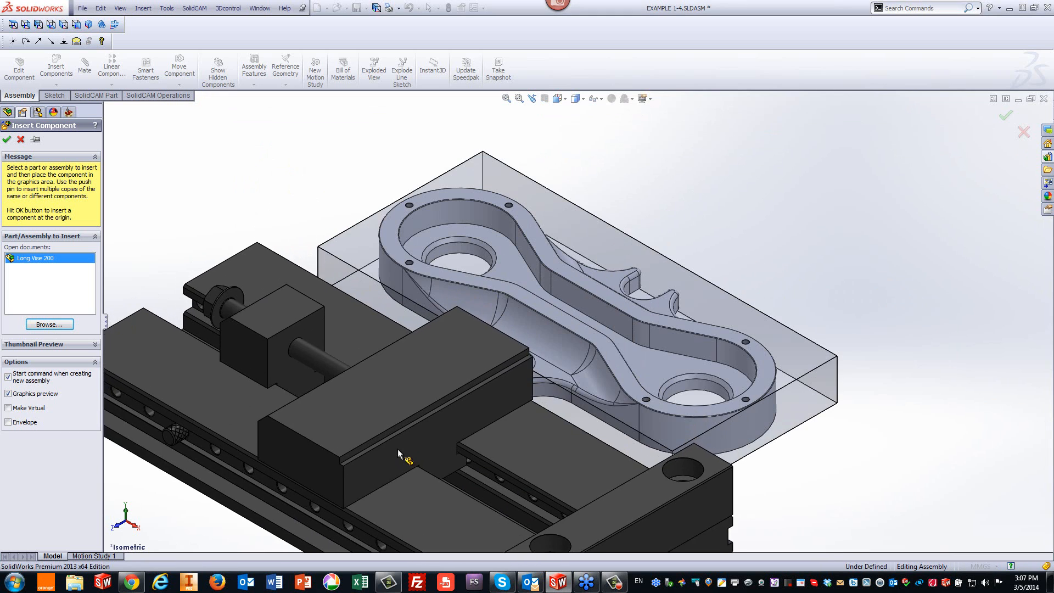
{"action": "left_click", "coordinate": [384, 440]}
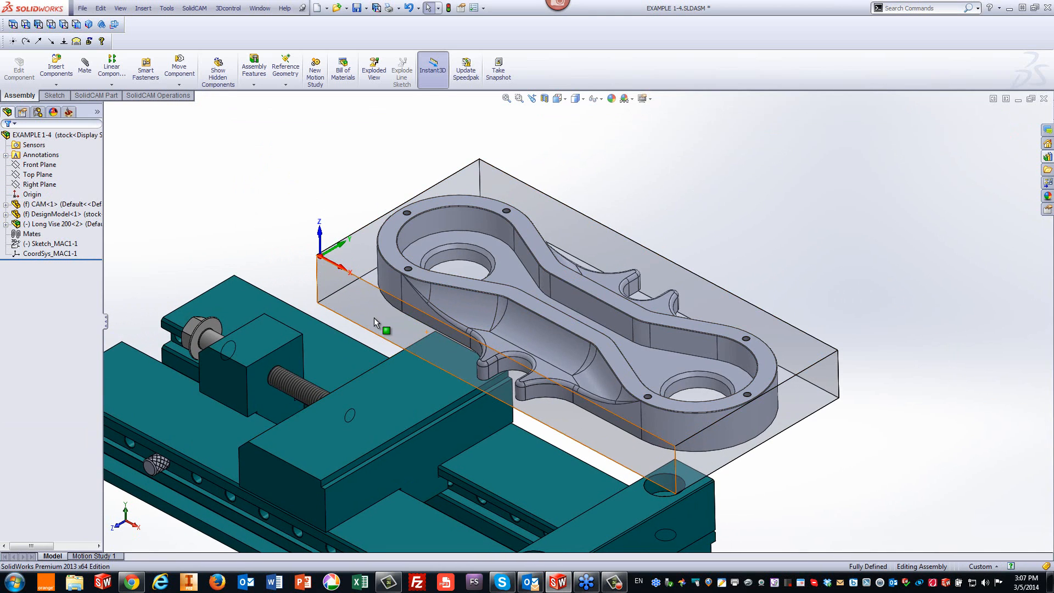
Mate the stock block's long side face coincident with the vertical step face of the vise's movable chuck.
{"action": "left_click", "coordinate": [374, 317]}
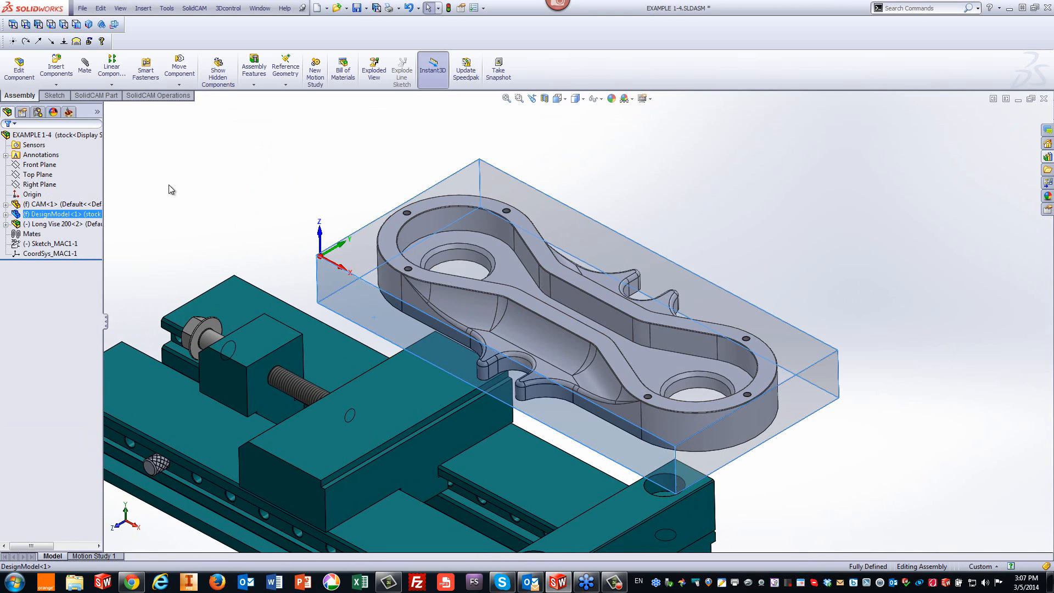
{"action": "left_click", "coordinate": [83, 67]}
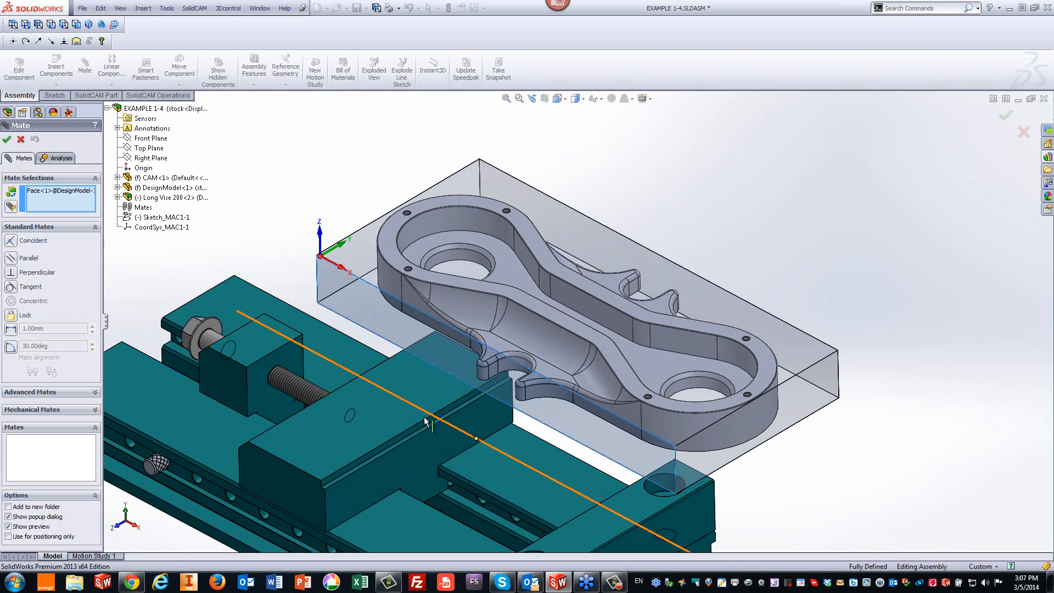
{"action": "scroll", "coordinate": [431, 424], "scroll_direction": "up", "scroll_amount": 5}
{"action": "left_click", "coordinate": [429, 412]}
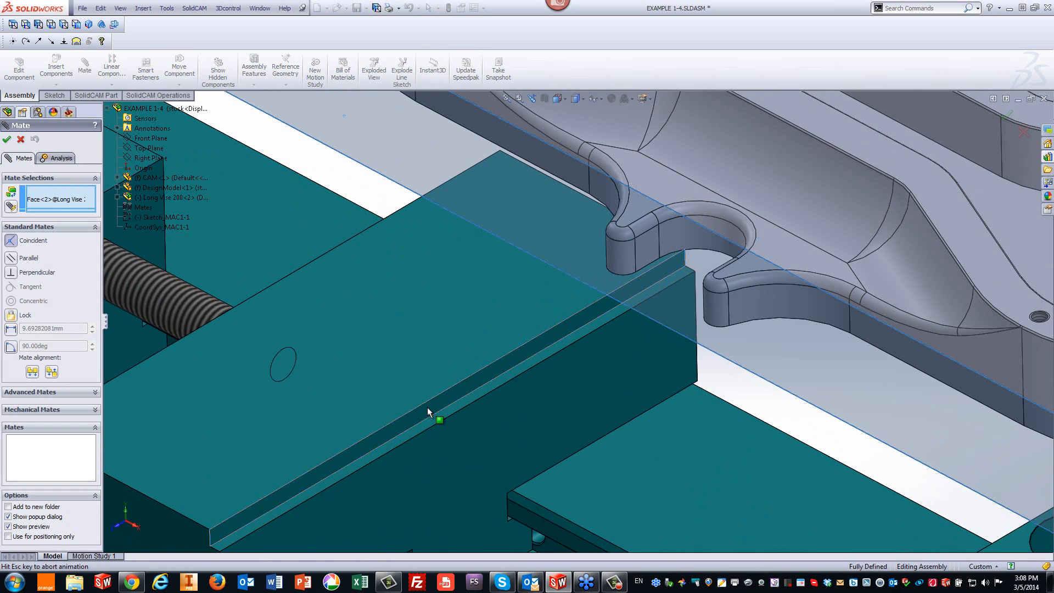
{"action": "right_click", "coordinate": [427, 407]}
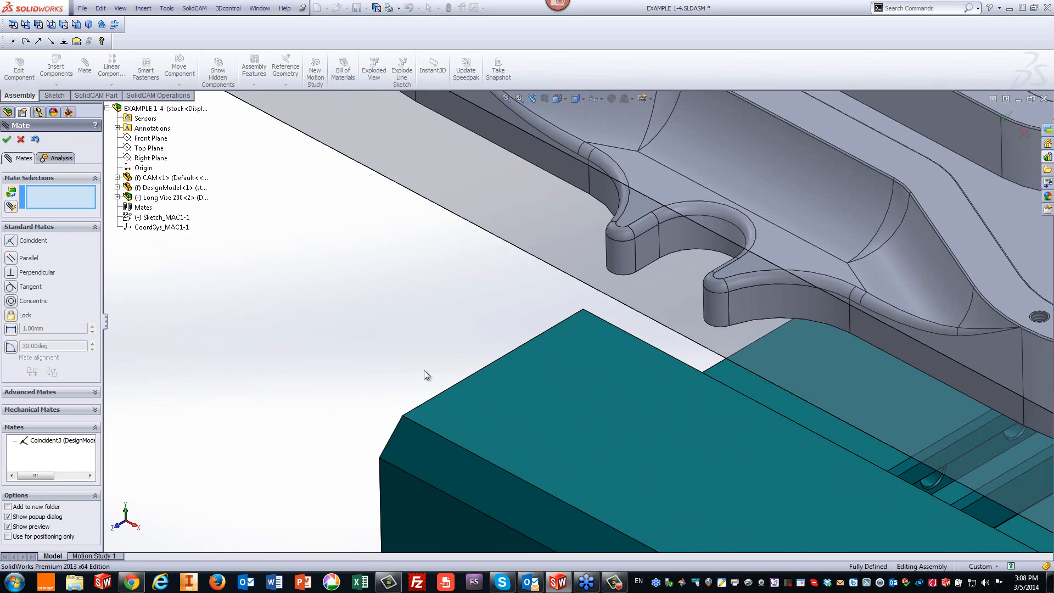
Mate the movable chuck's horizontal ledge face coincident with the underside of the stock block.
{"action": "scroll", "coordinate": [420, 360], "scroll_direction": "down", "scroll_amount": 4}
{"action": "middle_click_drag", "start_coordinate": [579, 373], "coordinate": [700, 309]}
{"action": "scroll", "coordinate": [724, 409], "scroll_direction": "up", "scroll_amount": 4}
{"action": "left_click", "coordinate": [672, 367]}
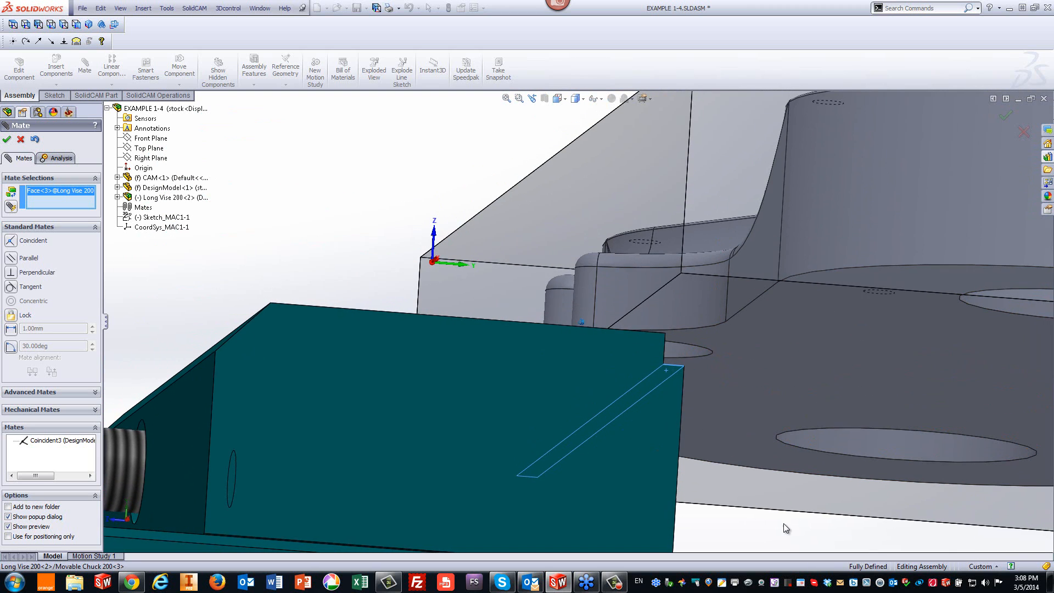
{"action": "left_click", "coordinate": [779, 501]}
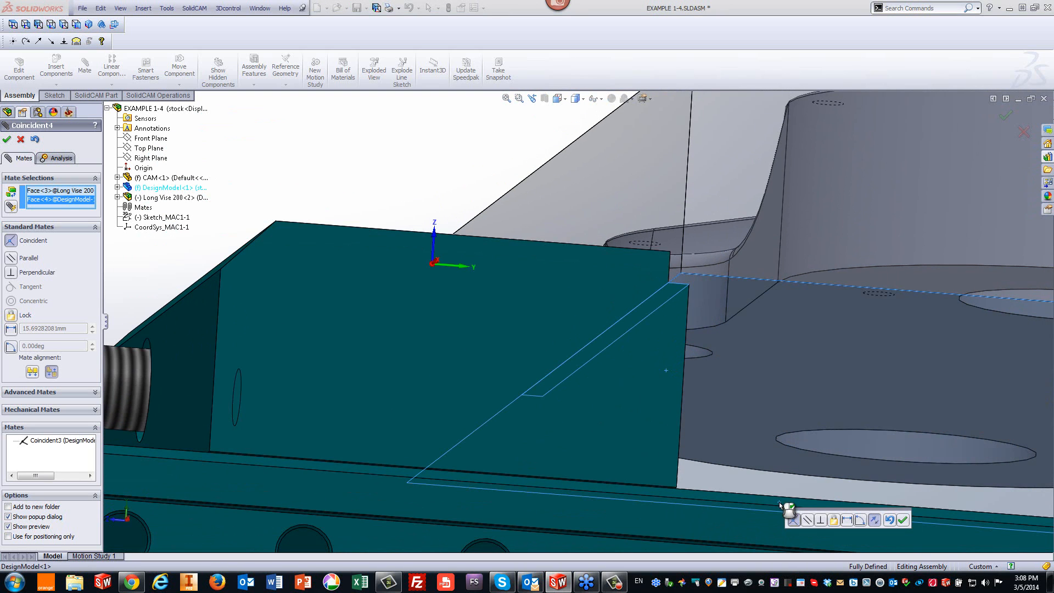
{"action": "left_click", "coordinate": [6, 139]}
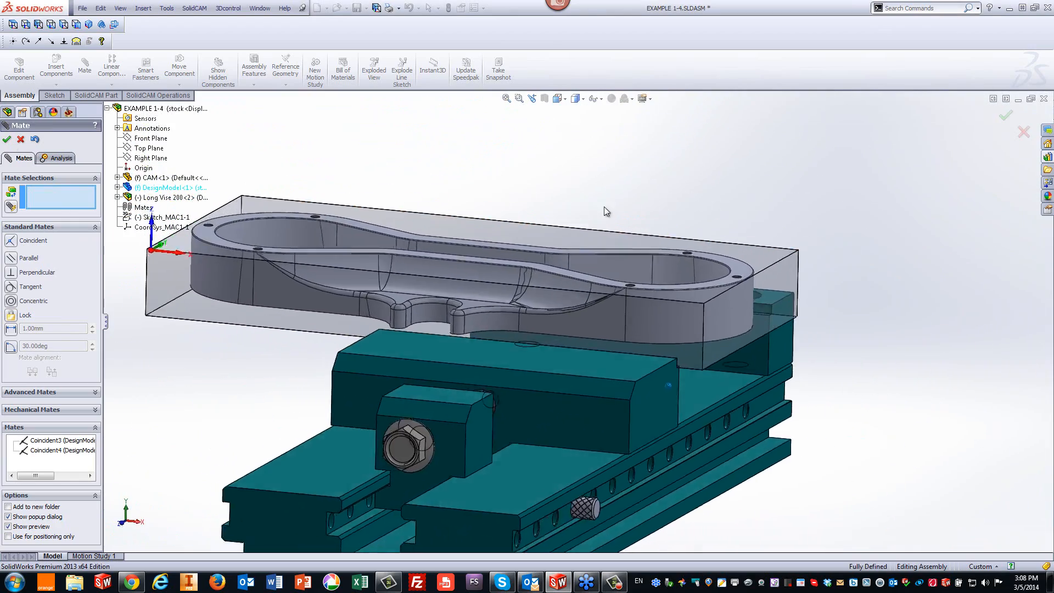
Center the vise by mating the Long Vise 200 Front Plane coincident with the DesignModel plane Ebene rechts, and finish mating.
{"action": "left_click", "coordinate": [117, 197]}
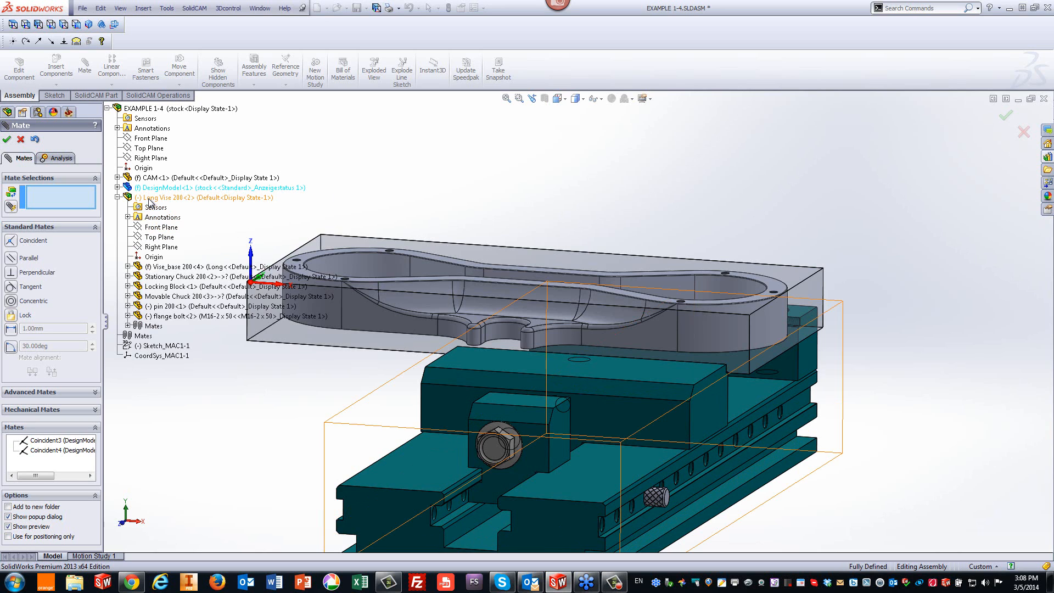
{"action": "left_click", "coordinate": [149, 230]}
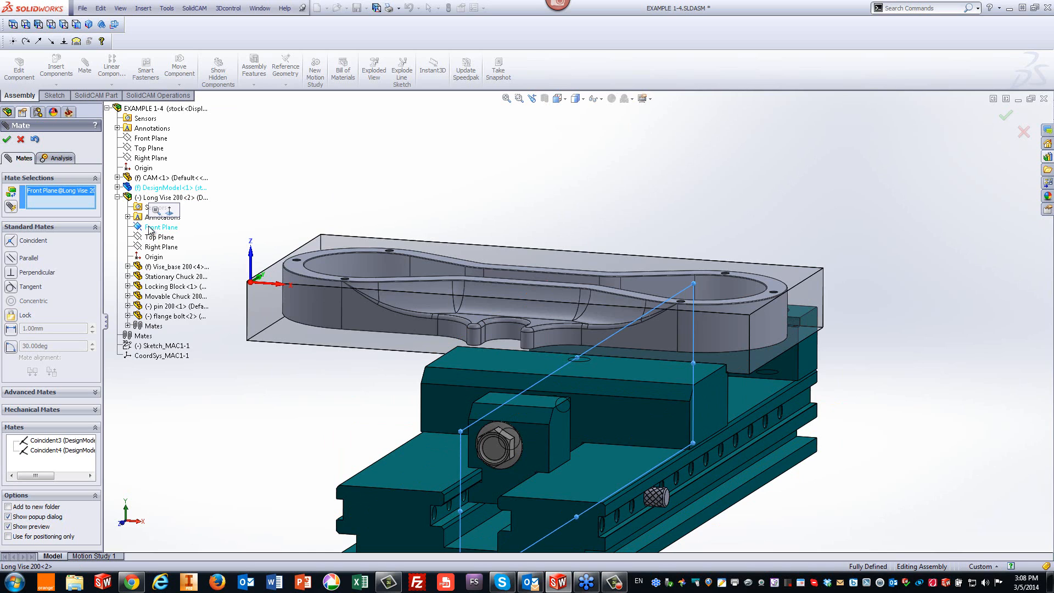
{"action": "left_click", "coordinate": [117, 188]}
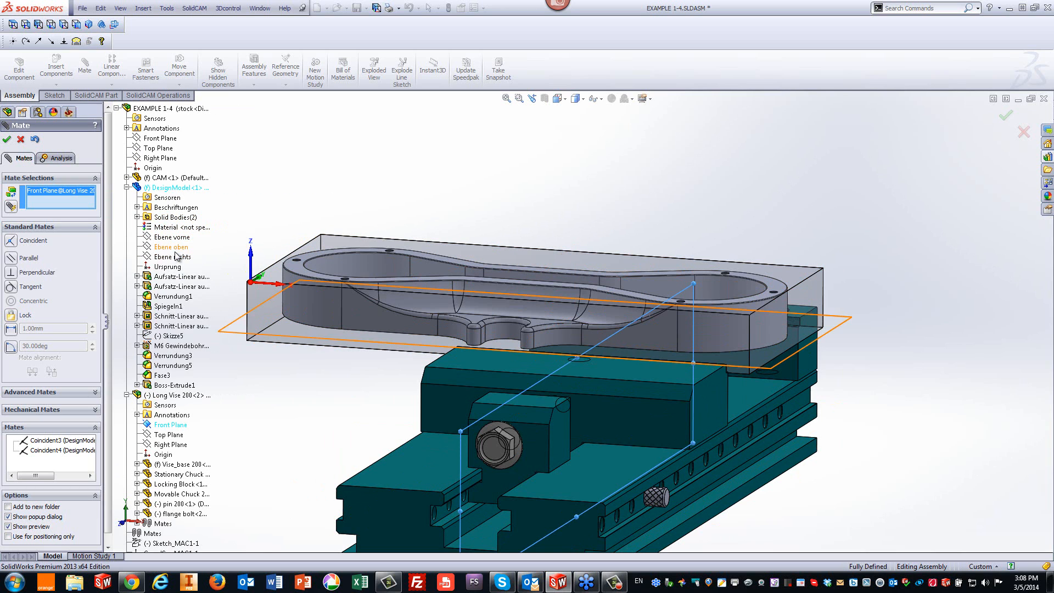
{"action": "left_click", "coordinate": [177, 257]}
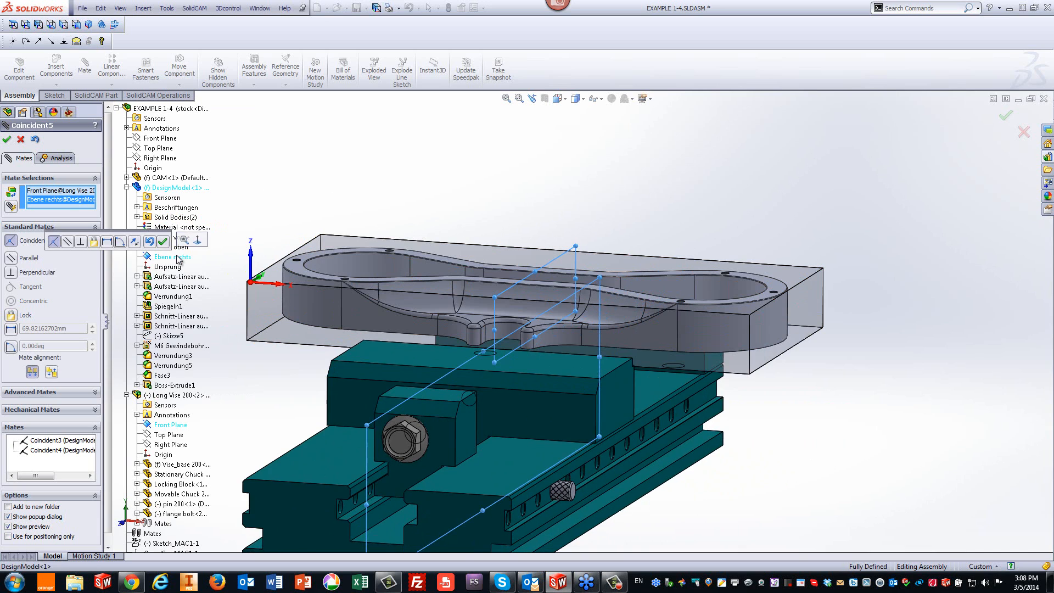
{"action": "left_click", "coordinate": [7, 140]}
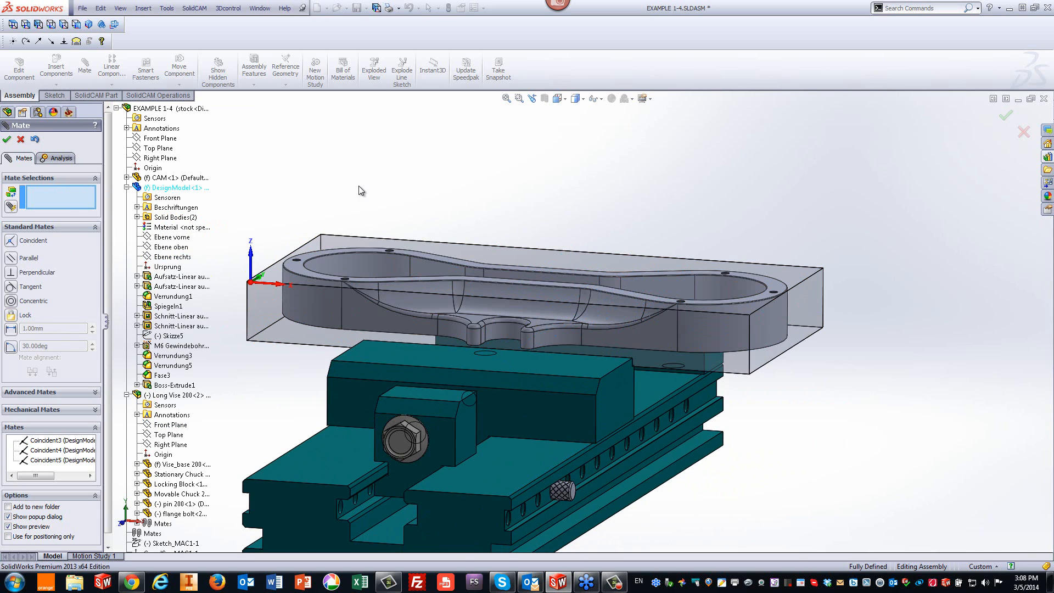
{"action": "left_click", "coordinate": [7, 141]}
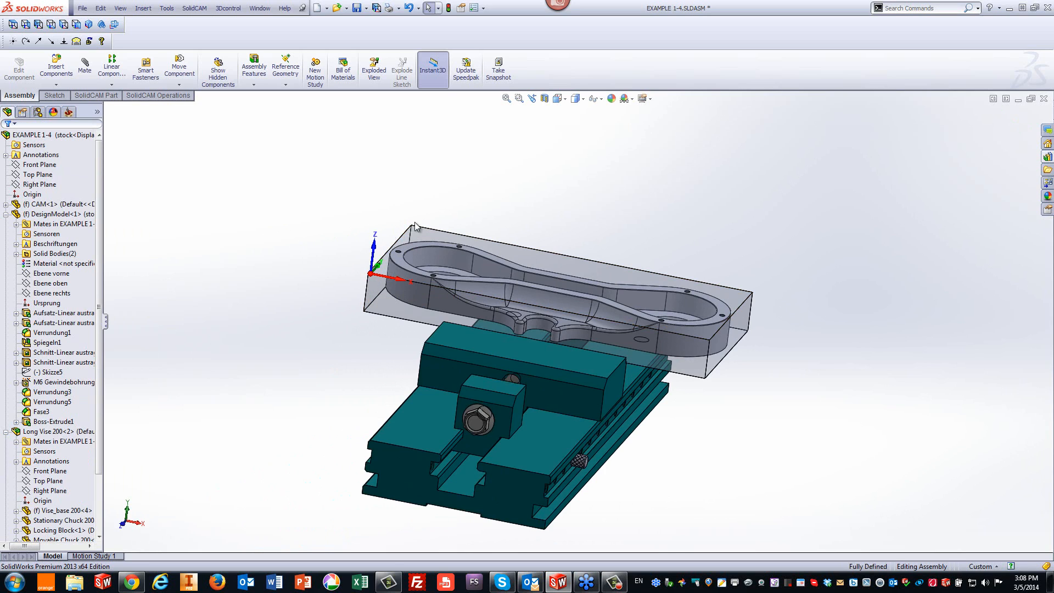
Create a sketch on the stock block's top face with a single point at the origin, and exit the sketch.
{"action": "left_click", "coordinate": [590, 266]}
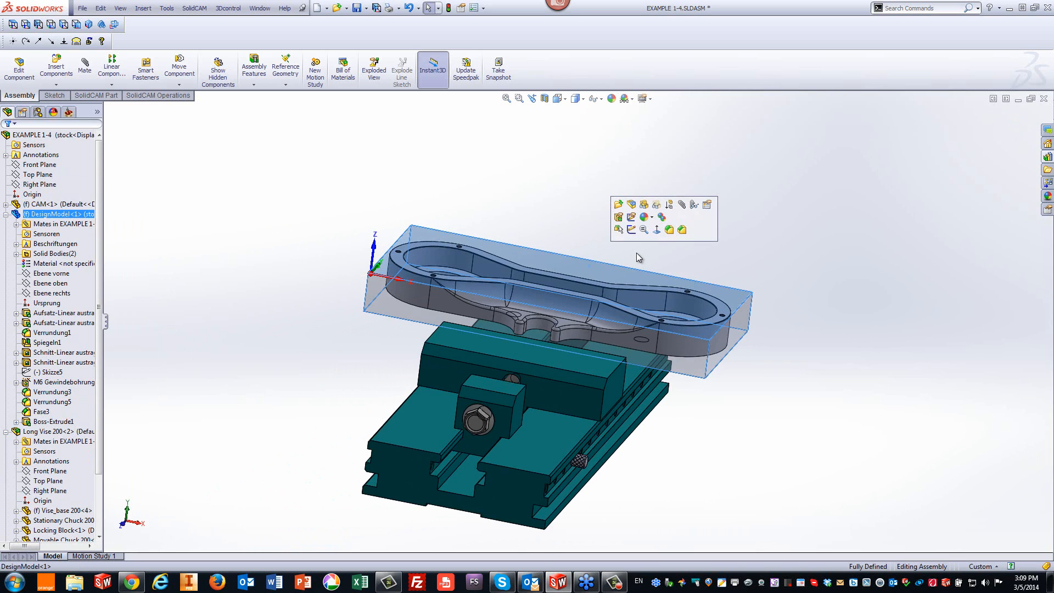
{"action": "left_click", "coordinate": [632, 229]}
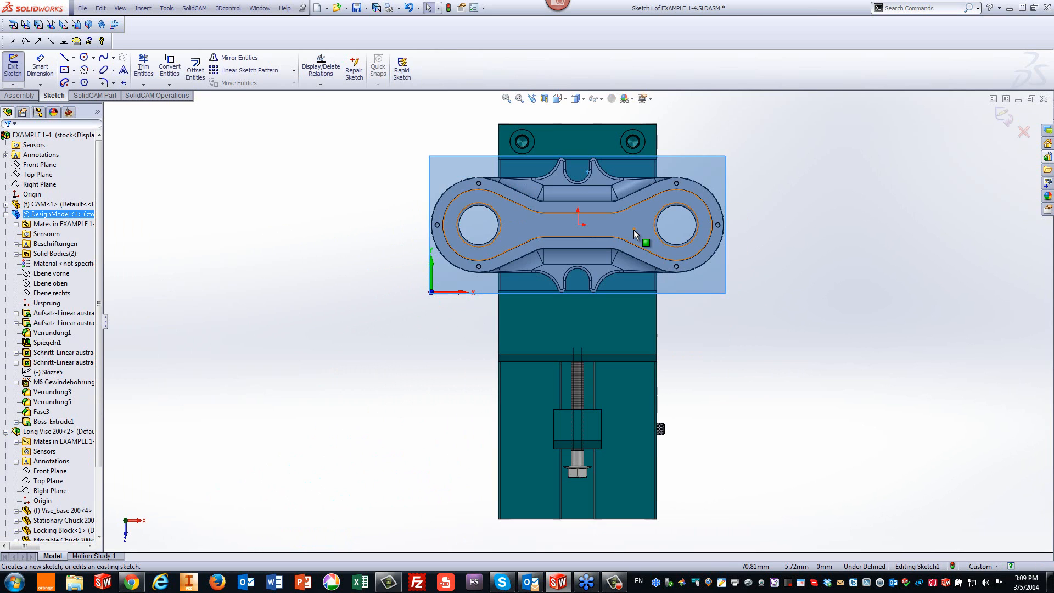
{"action": "left_click", "coordinate": [123, 83]}
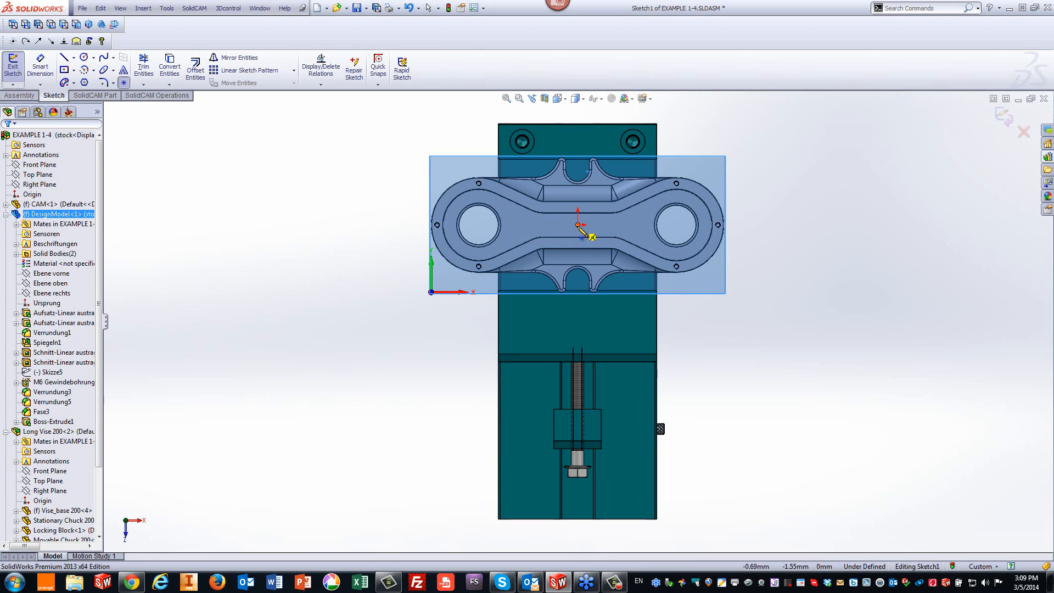
{"action": "left_click", "coordinate": [579, 229]}
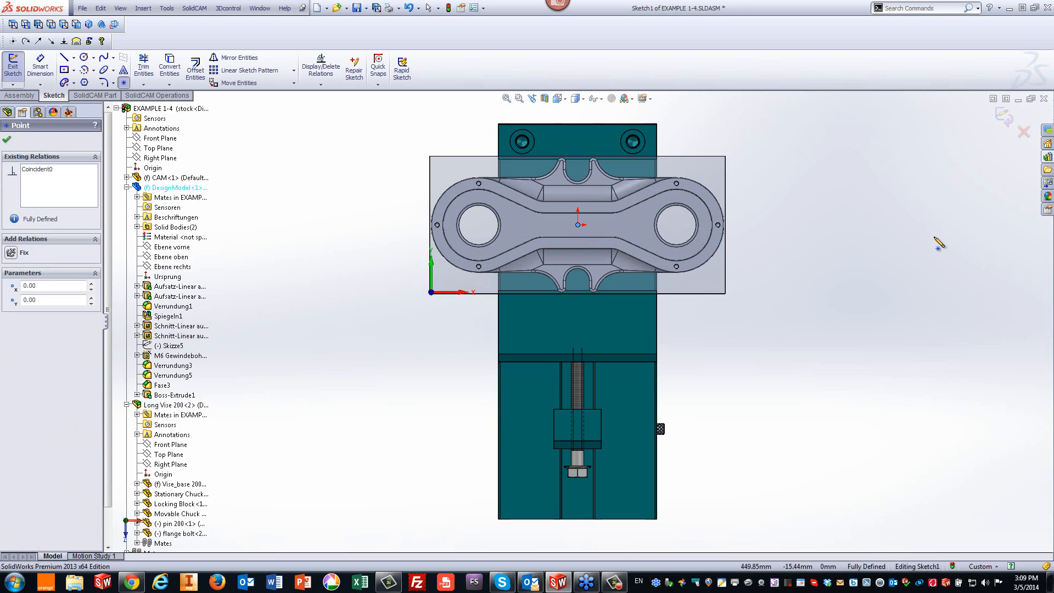
{"action": "left_click", "coordinate": [7, 141]}
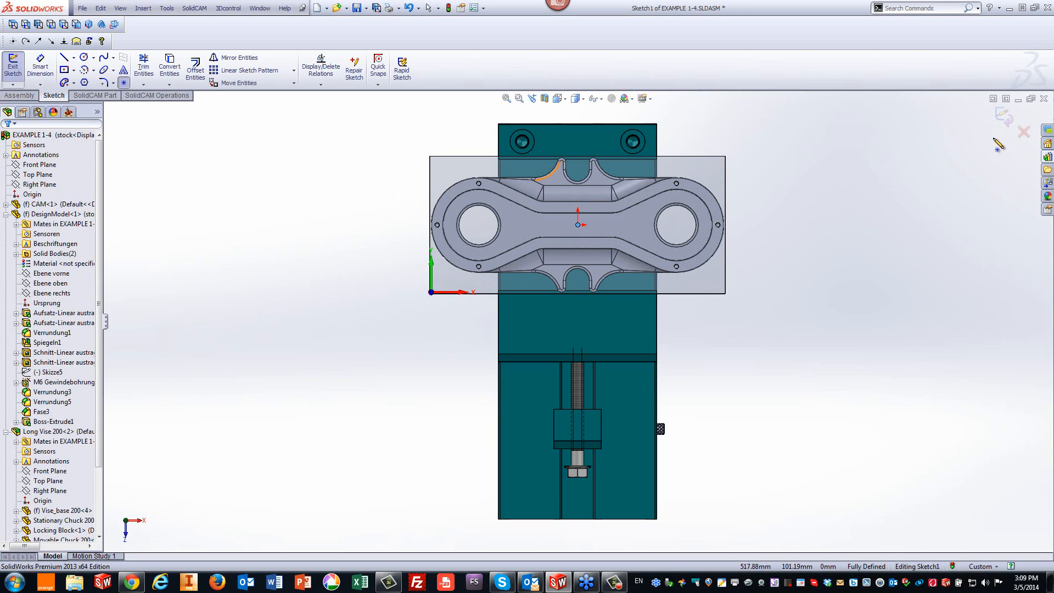
{"action": "left_click", "coordinate": [1004, 117]}
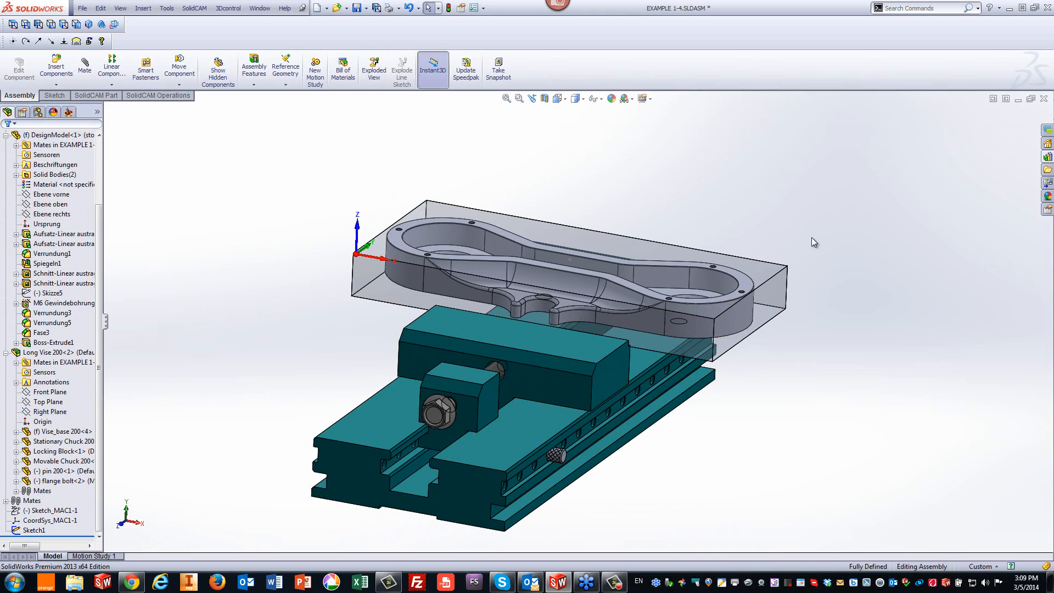
Suppress the Long Vise 200 component in the Standard configuration only, and display the assembly's configuration list.
{"action": "left_click", "coordinate": [55, 135]}
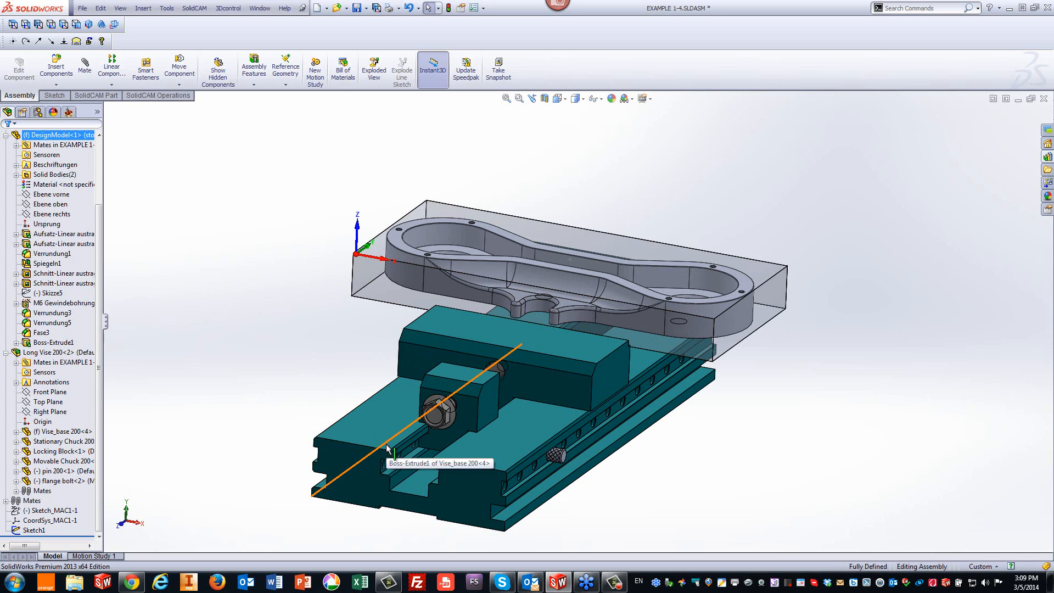
{"action": "left_click", "coordinate": [38, 113]}
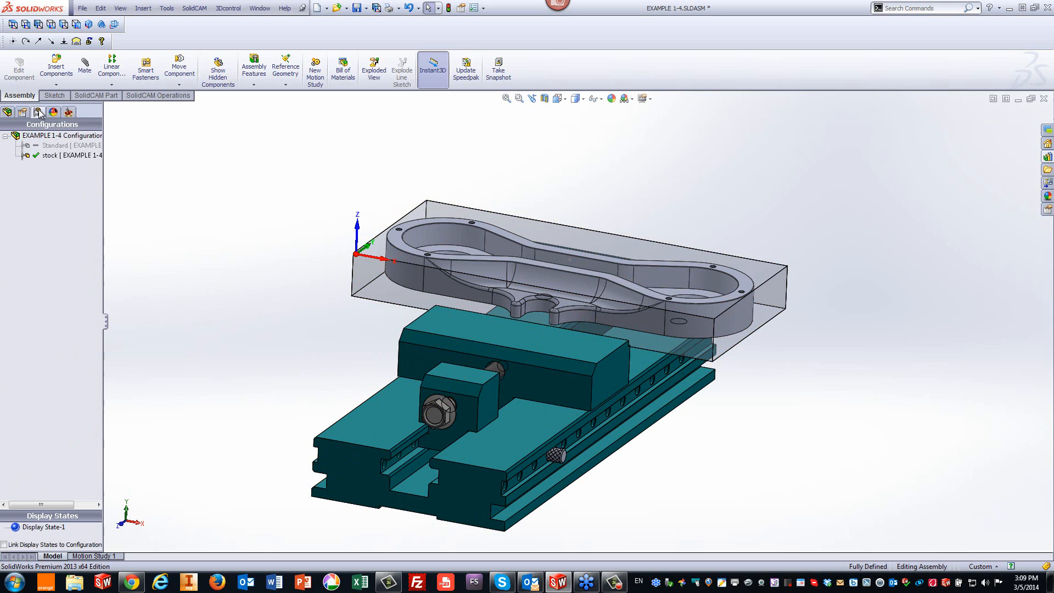
{"action": "left_click", "coordinate": [7, 111]}
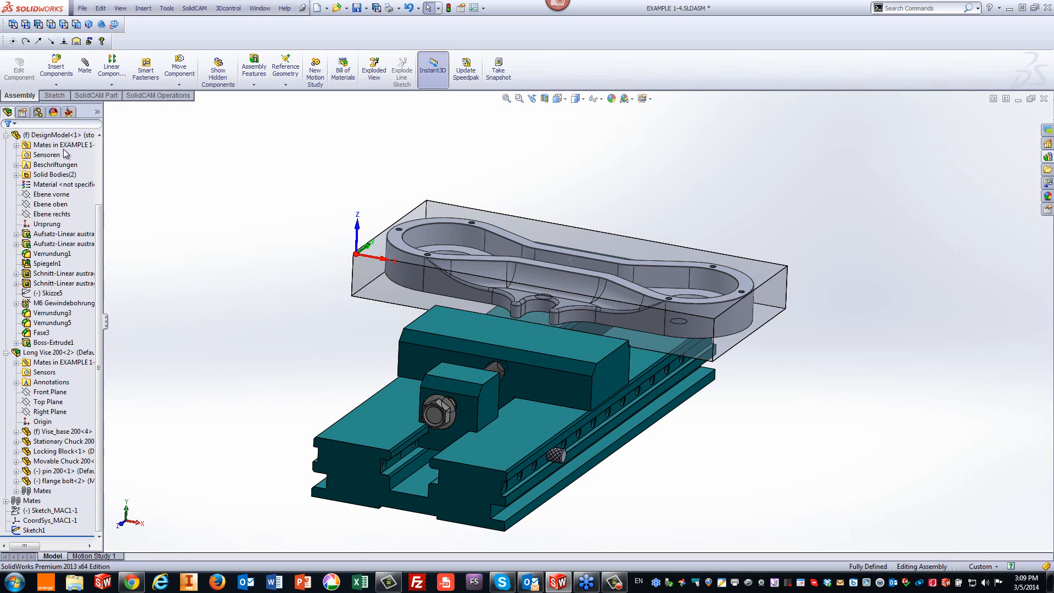
{"action": "left_click", "coordinate": [6, 135]}
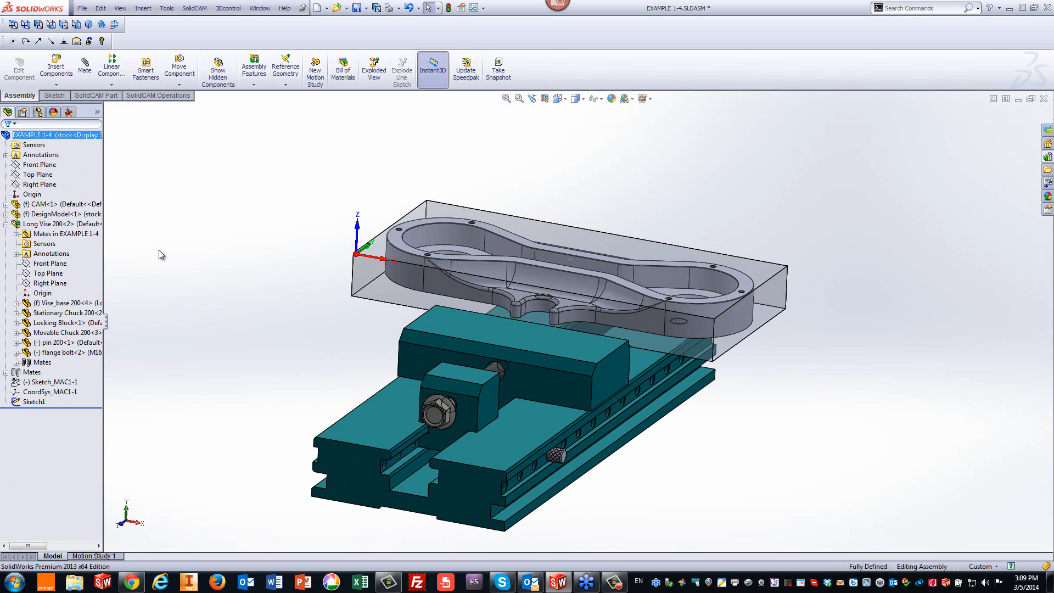
{"action": "right_click", "coordinate": [48, 227]}
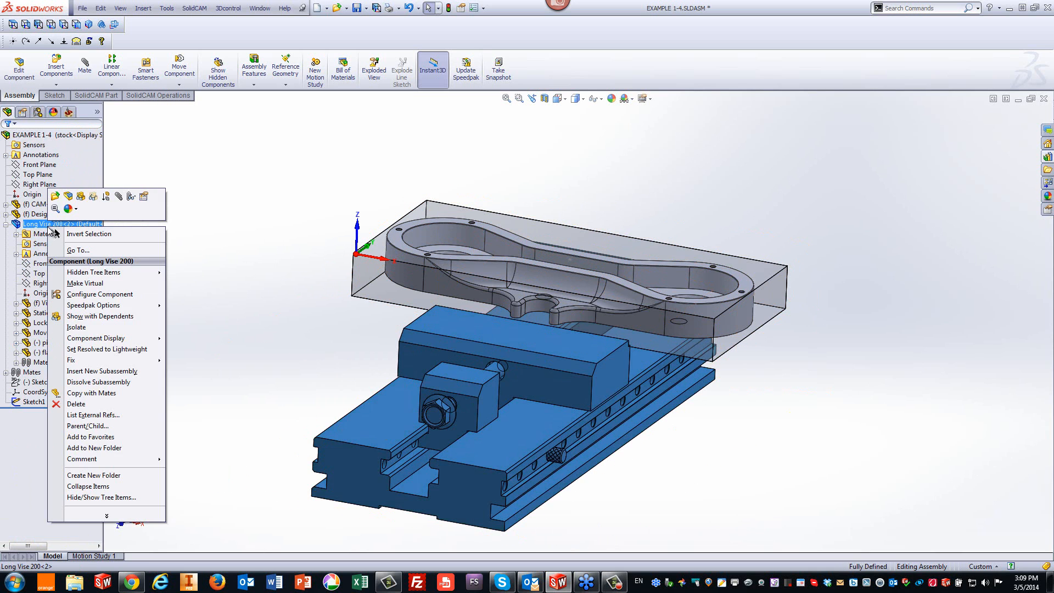
{"action": "left_click", "coordinate": [114, 295]}
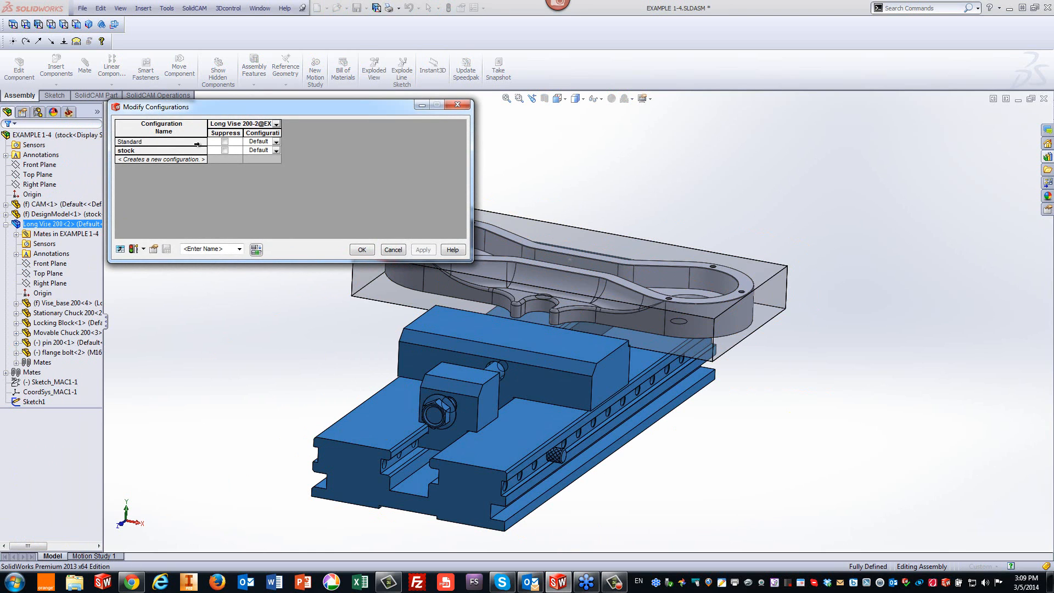
{"action": "left_click", "coordinate": [224, 142]}
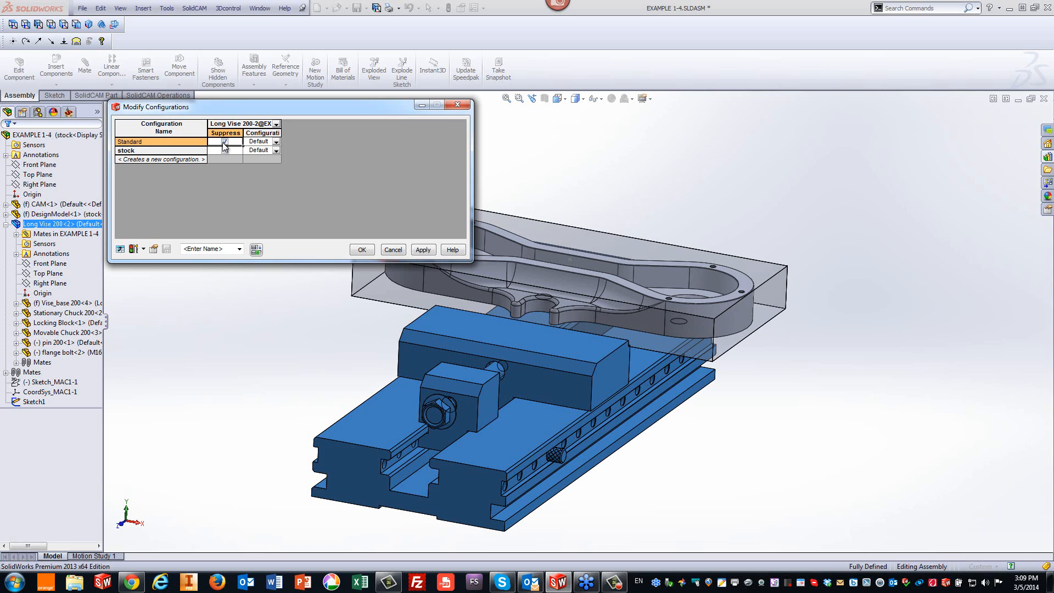
{"action": "left_click", "coordinate": [367, 250]}
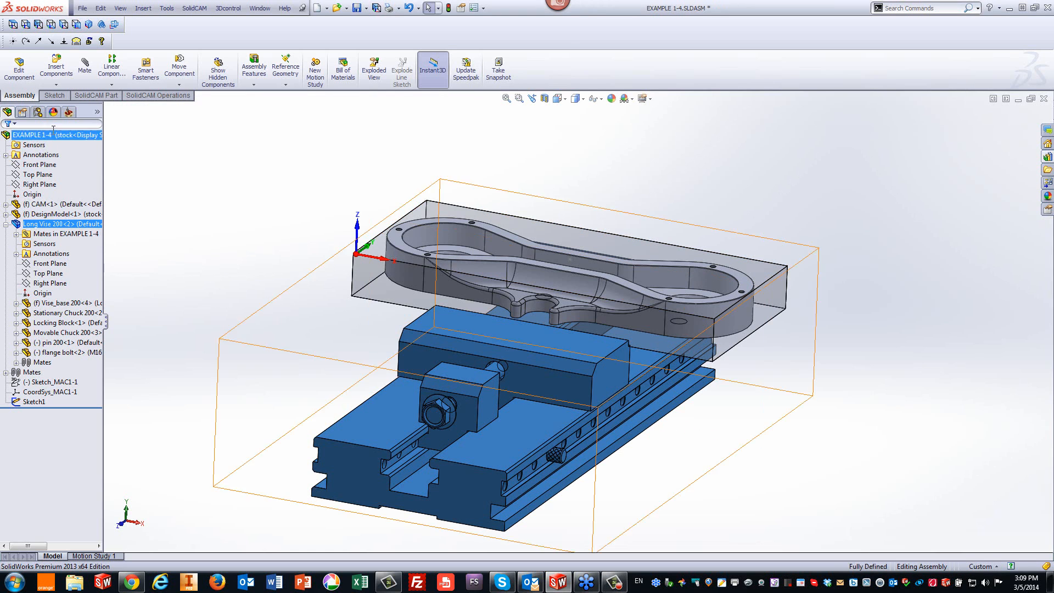
{"action": "left_click", "coordinate": [39, 113]}
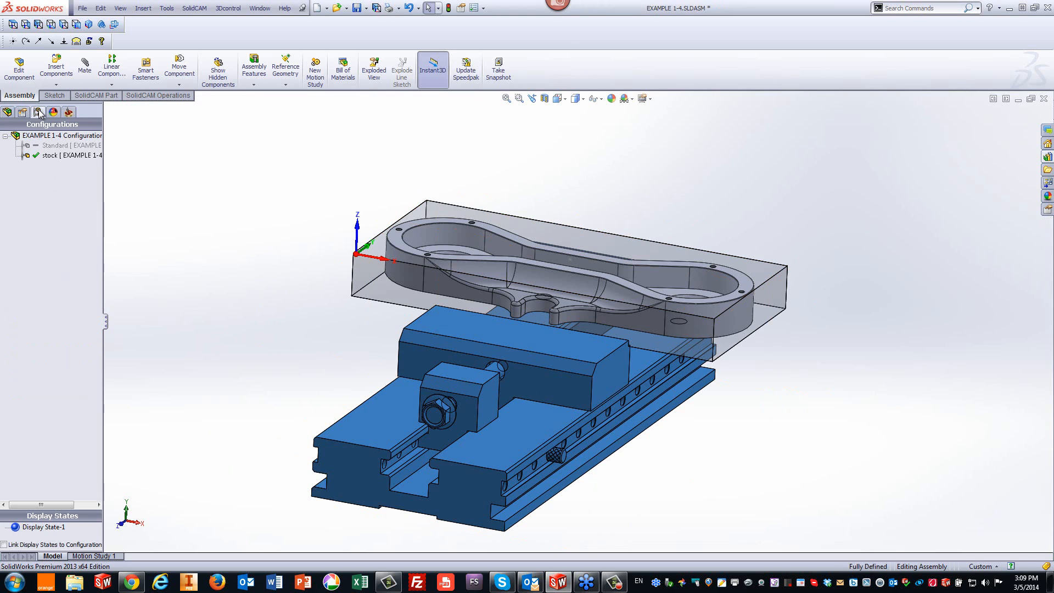
Activate the Standard configuration to check the vise suppression, and switch back to the stock configuration.
{"action": "double_click", "coordinate": [51, 147]}
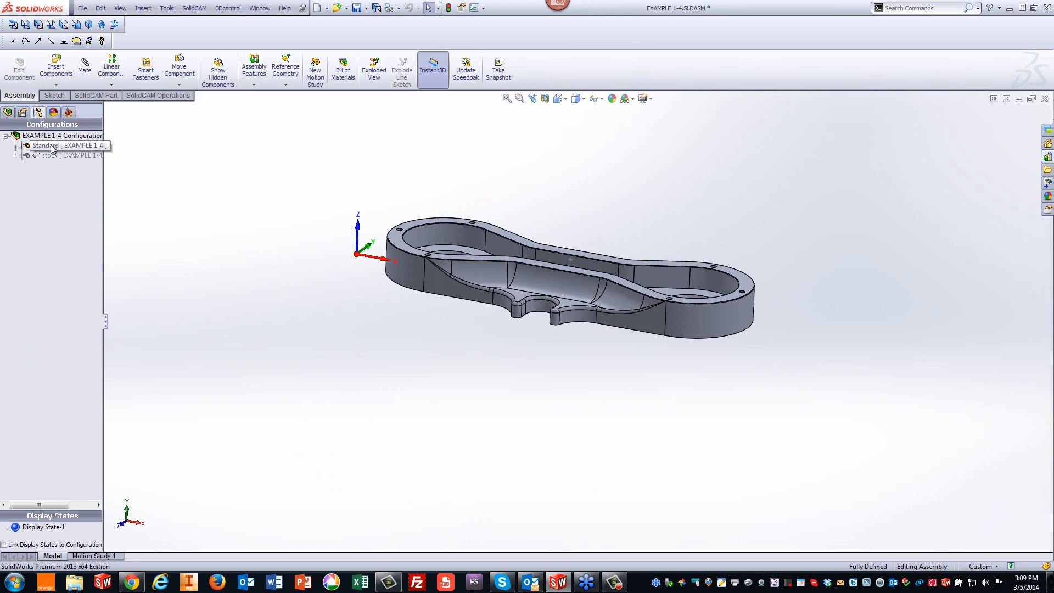
{"action": "left_click", "coordinate": [53, 156]}
{"action": "double_click", "coordinate": [53, 157]}
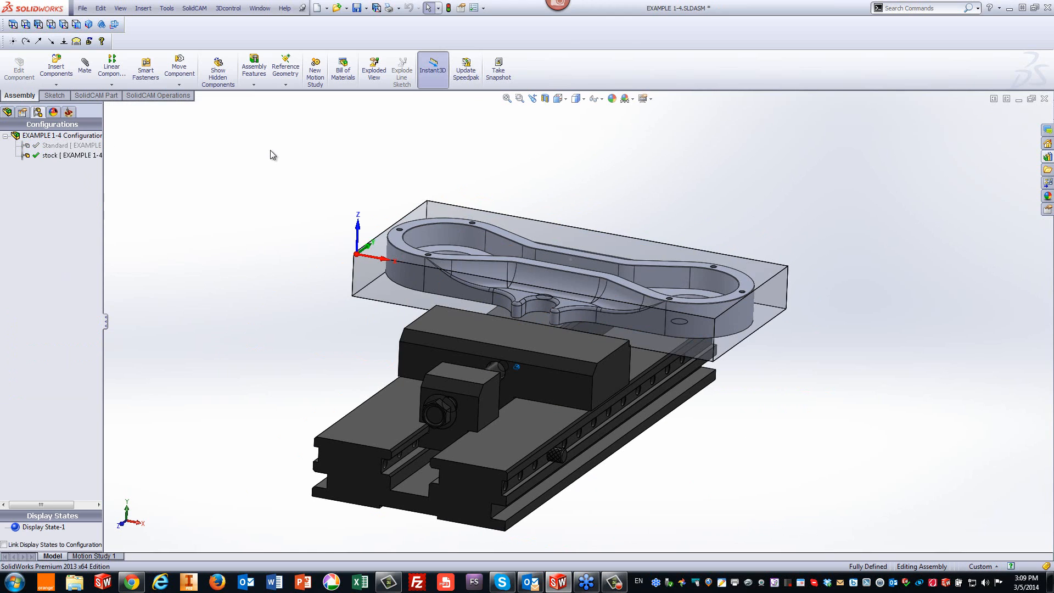
{"action": "left_click", "coordinate": [80, 145]}
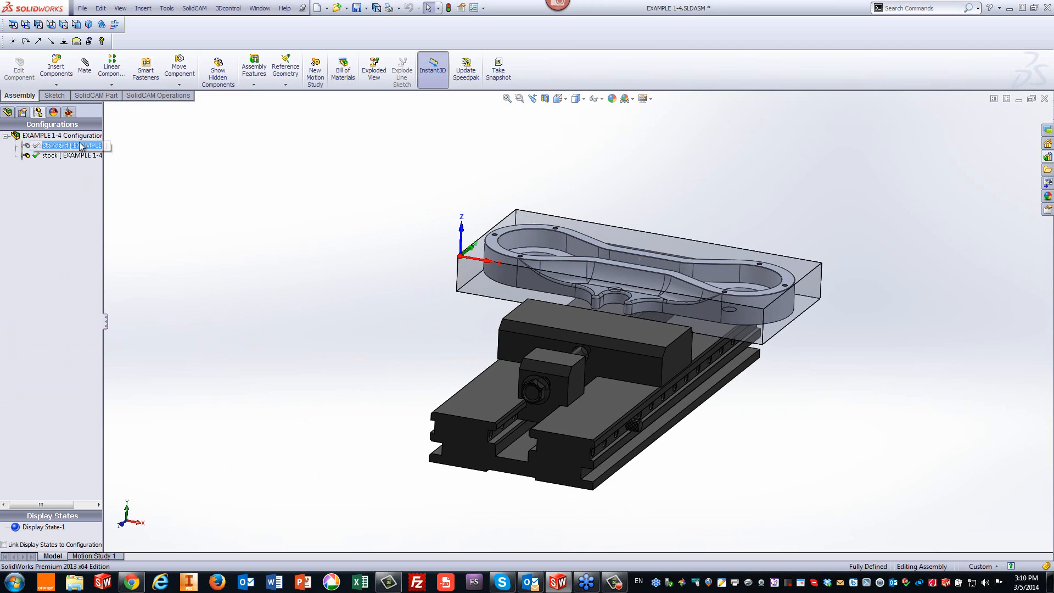
Open the Machine Setup from the CAM tree's Operations and start defining a new fixture for the 5-Achsen submachine.
{"action": "left_click", "coordinate": [69, 112]}
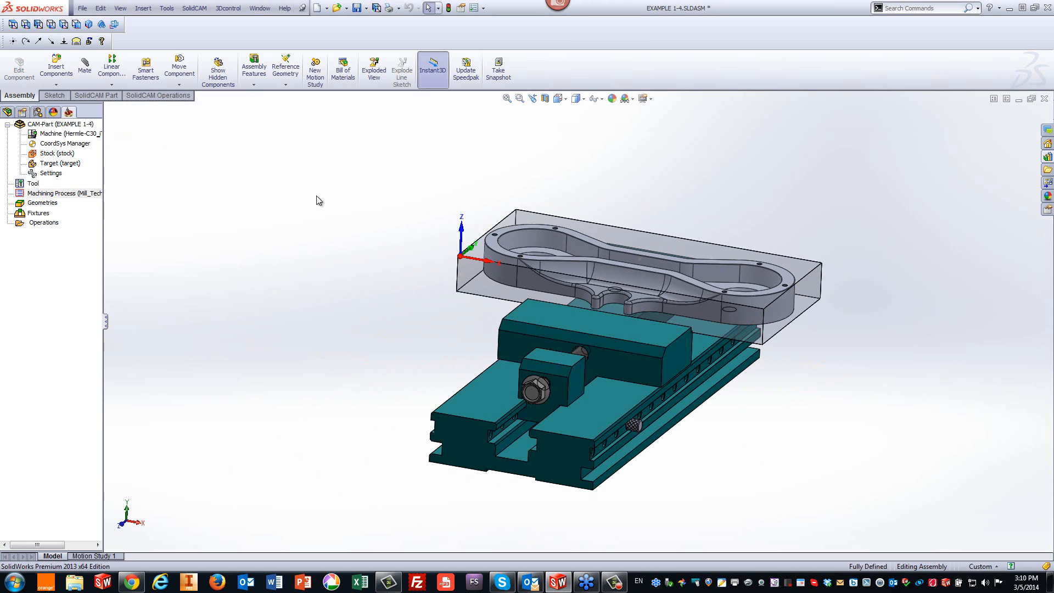
{"action": "scroll", "coordinate": [704, 458], "scroll_direction": "down", "scroll_amount": 3}
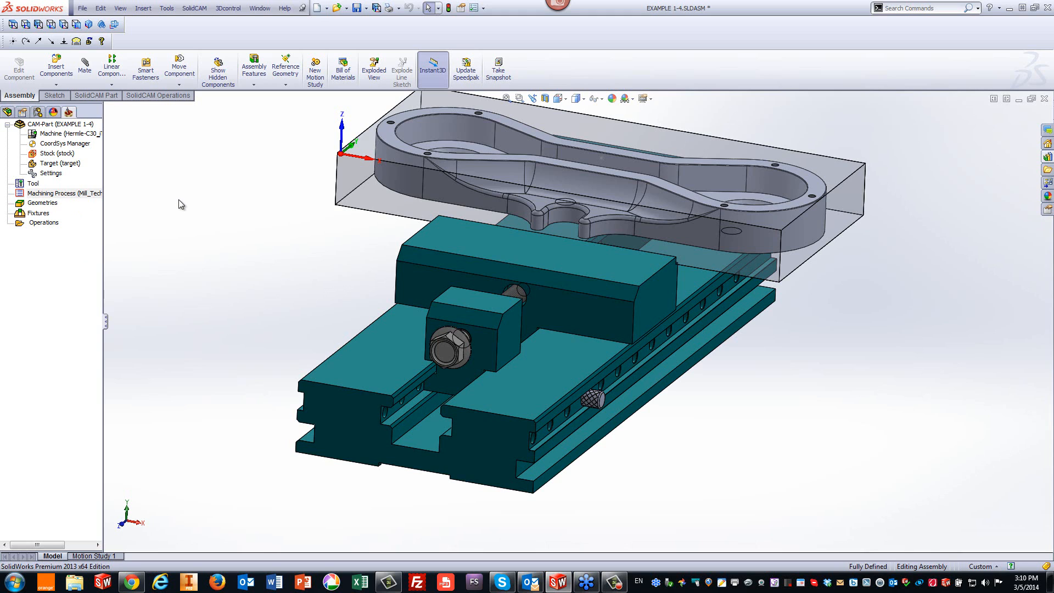
{"action": "key", "text": "f"}
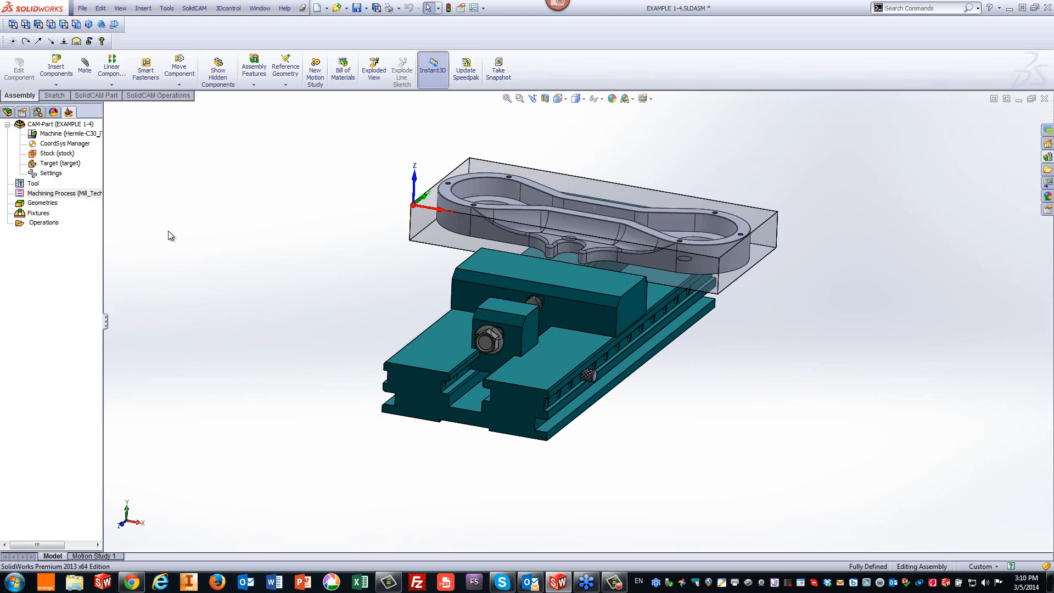
{"action": "right_click", "coordinate": [49, 226]}
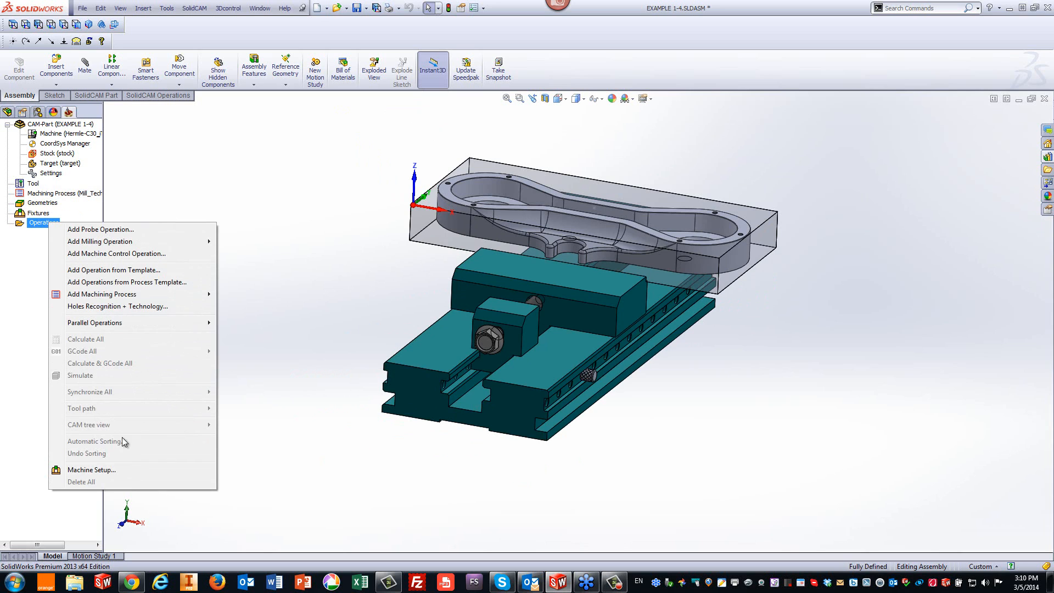
{"action": "left_click", "coordinate": [108, 470]}
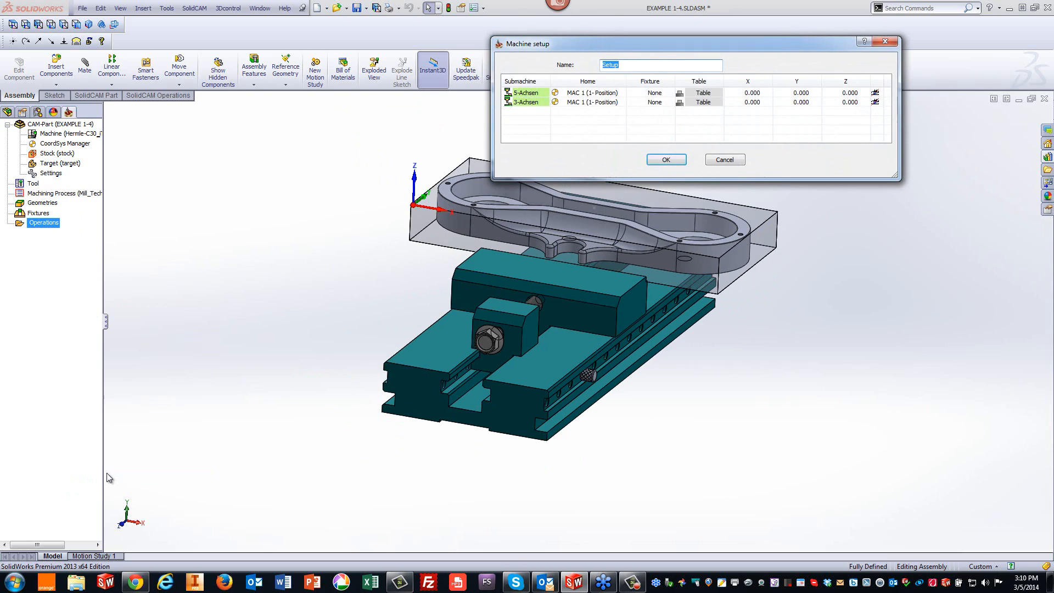
{"action": "left_click", "coordinate": [662, 93]}
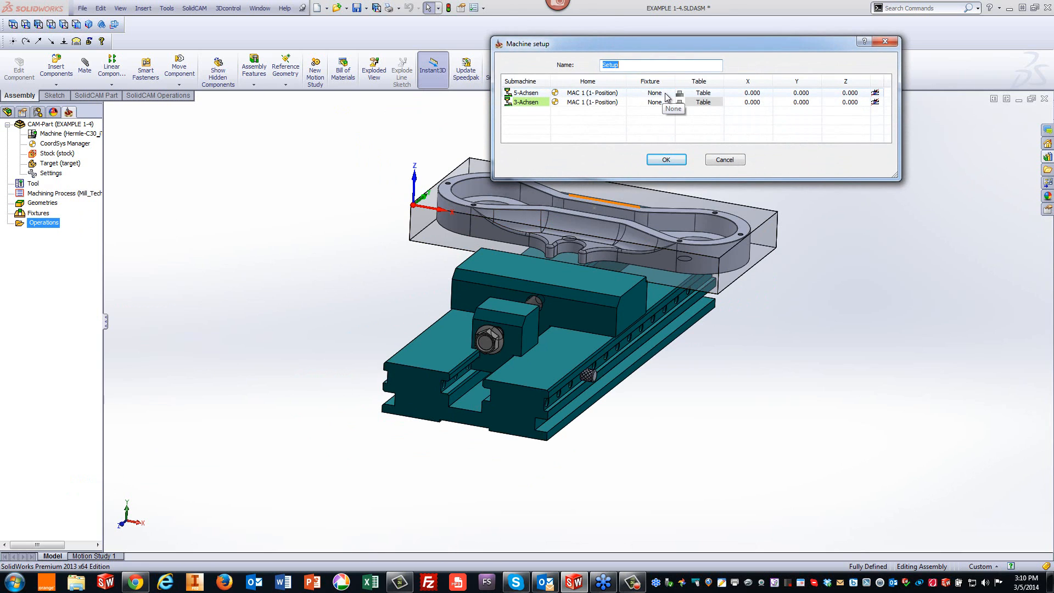
{"action": "left_click", "coordinate": [665, 95]}
{"action": "left_click", "coordinate": [671, 96]}
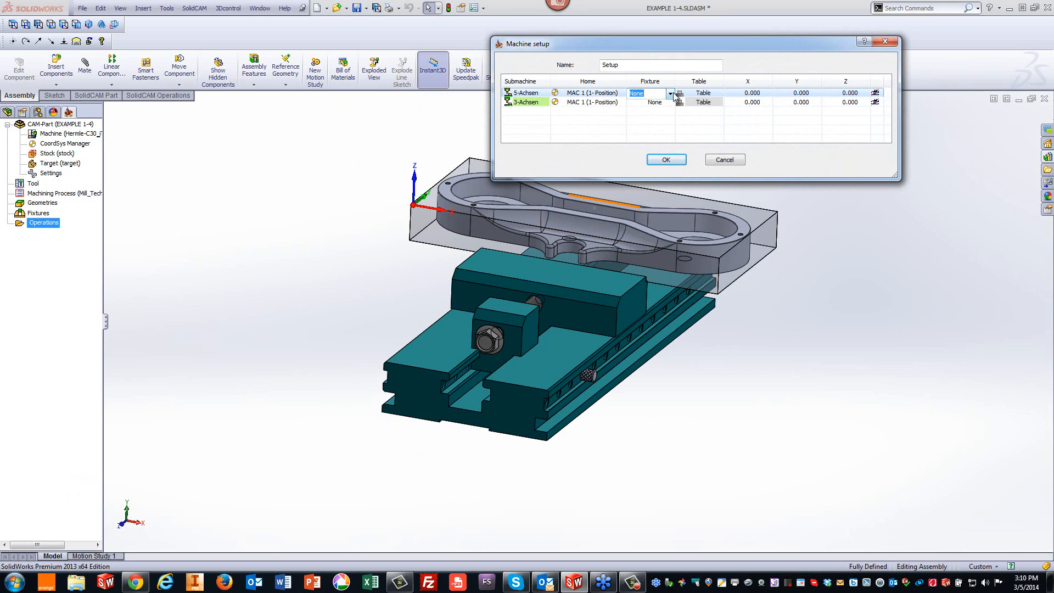
{"action": "left_click", "coordinate": [670, 94]}
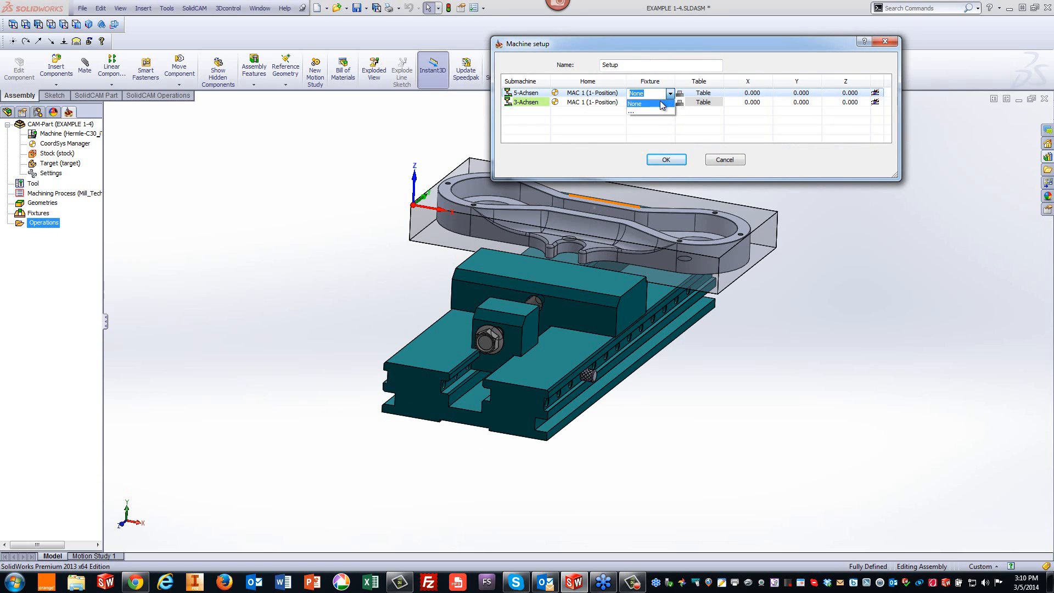
{"action": "left_click", "coordinate": [634, 112]}
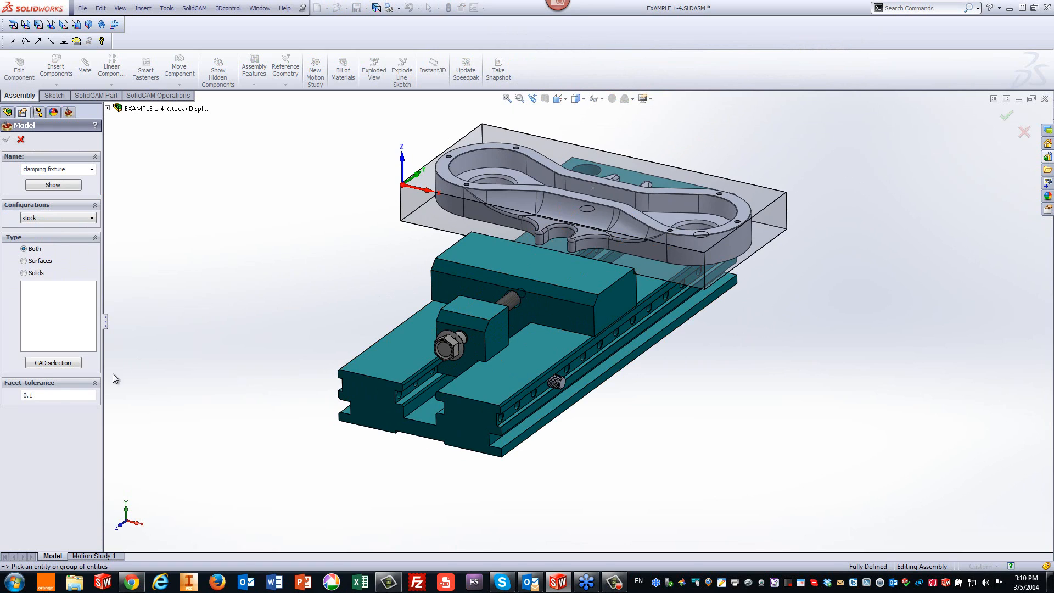
Define the clamping fixture by selecting the whole Long Vise 200 assembly, preview the fixture model, and accept it.
{"action": "left_click", "coordinate": [35, 362]}
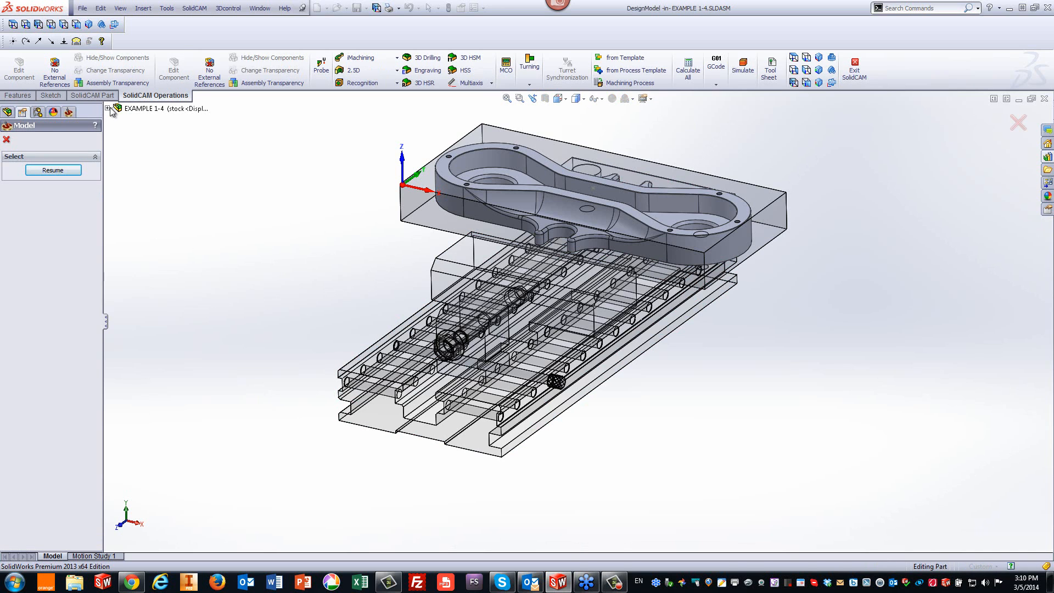
{"action": "left_click", "coordinate": [107, 108]}
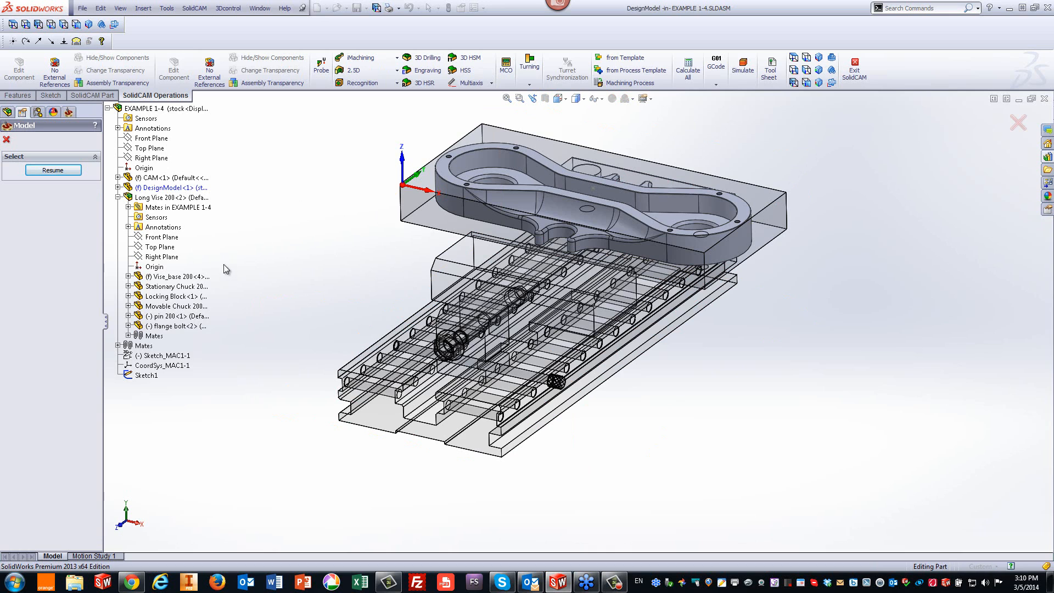
{"action": "left_click", "coordinate": [155, 198]}
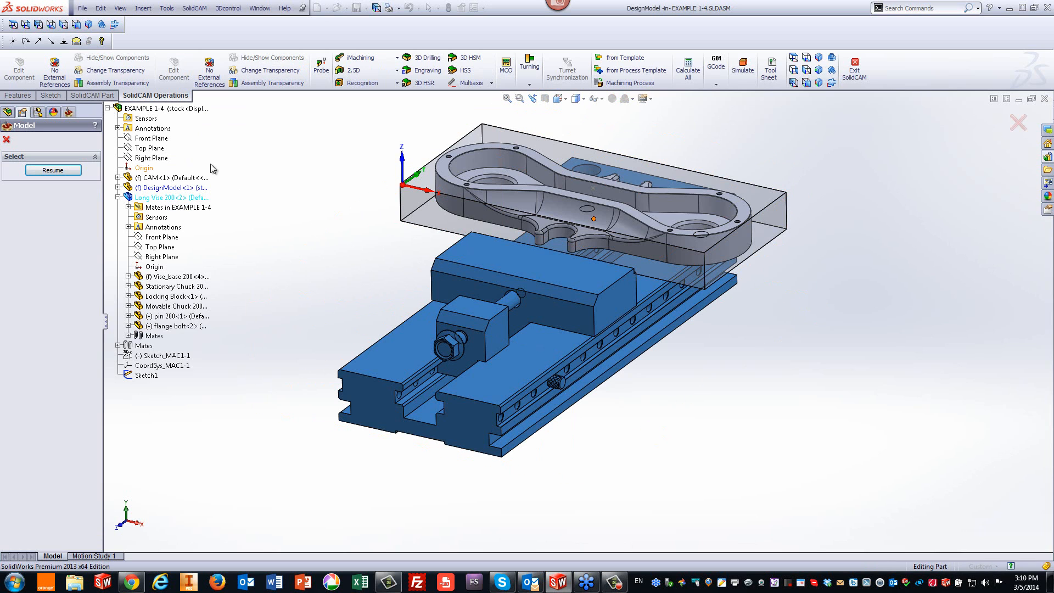
{"action": "left_click", "coordinate": [51, 170]}
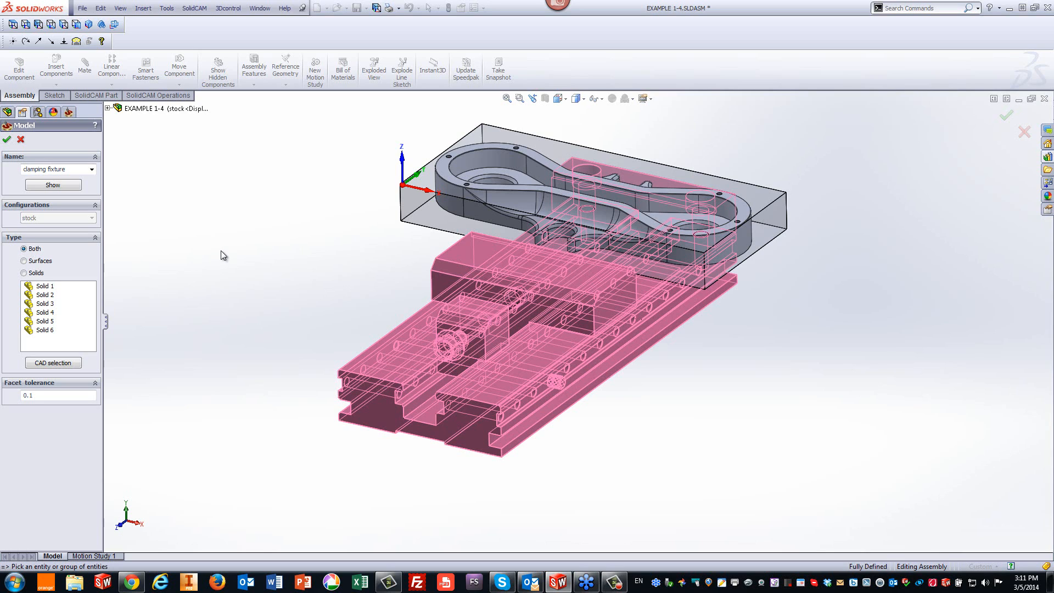
{"action": "left_click", "coordinate": [57, 187]}
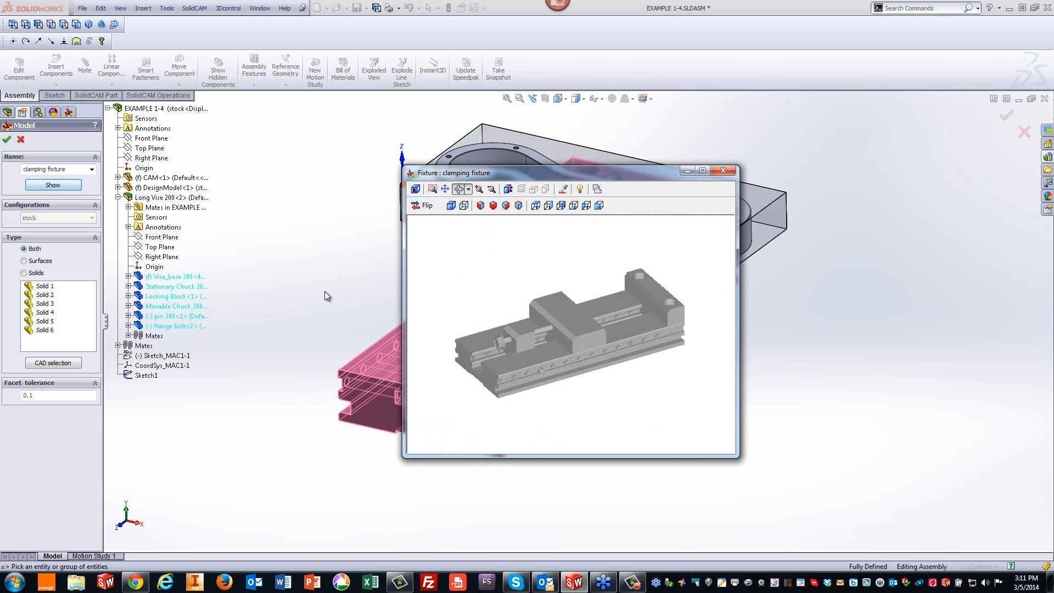
{"action": "left_click", "coordinate": [723, 171]}
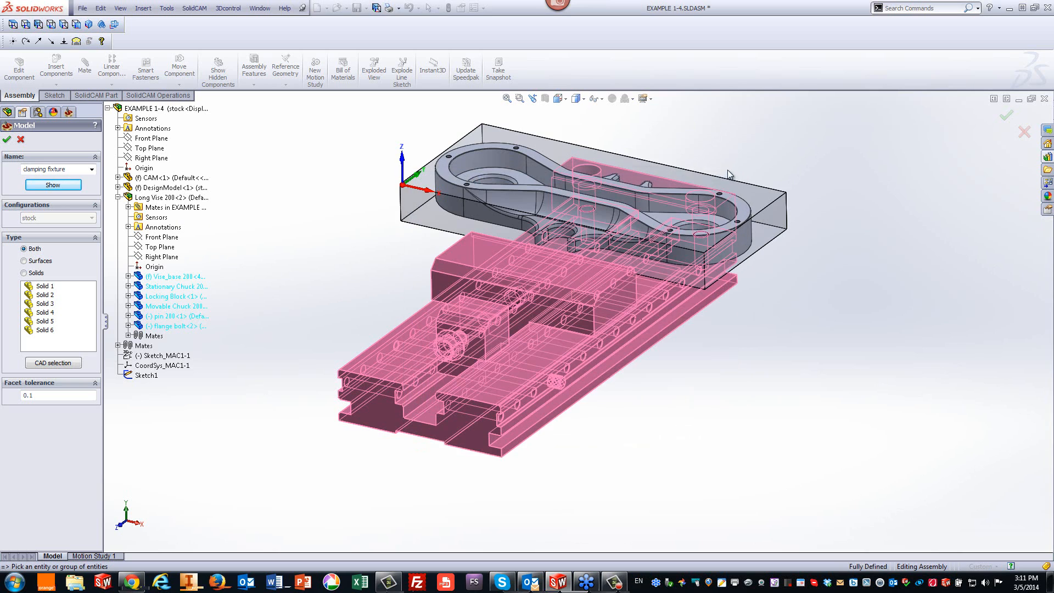
{"action": "left_click", "coordinate": [7, 141]}
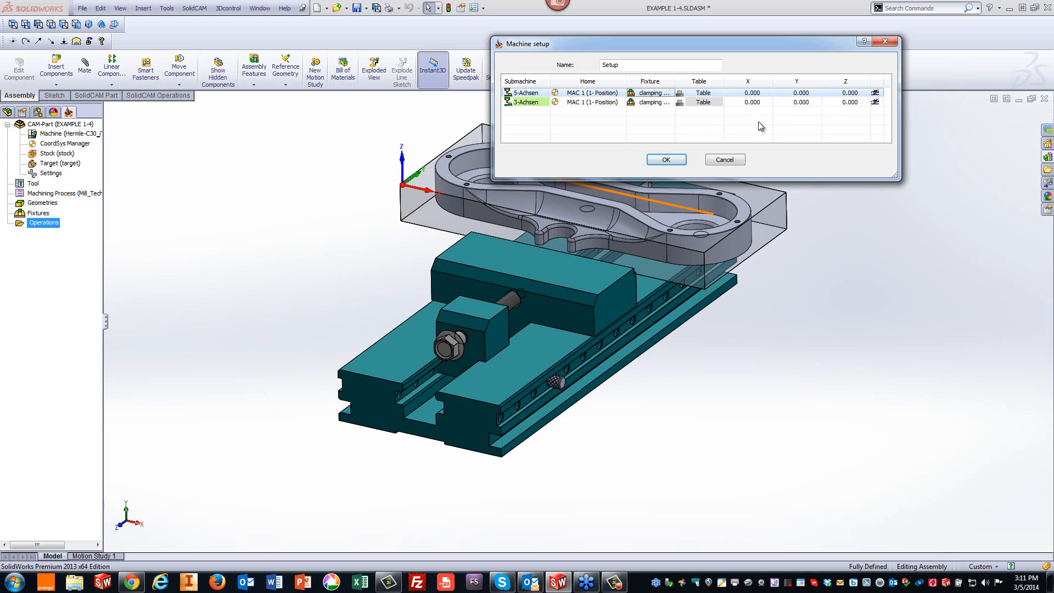
Set the 5-Achsen X, Y and Z table offsets by picking the sketch point on the stock's top face.
{"action": "right_click", "coordinate": [750, 95]}
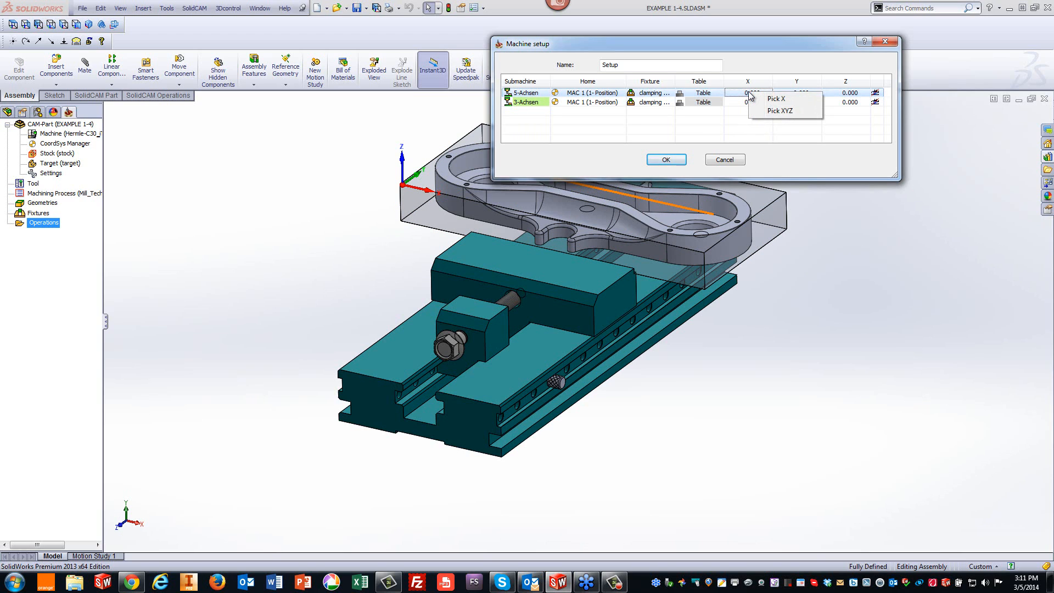
{"action": "left_click", "coordinate": [780, 111]}
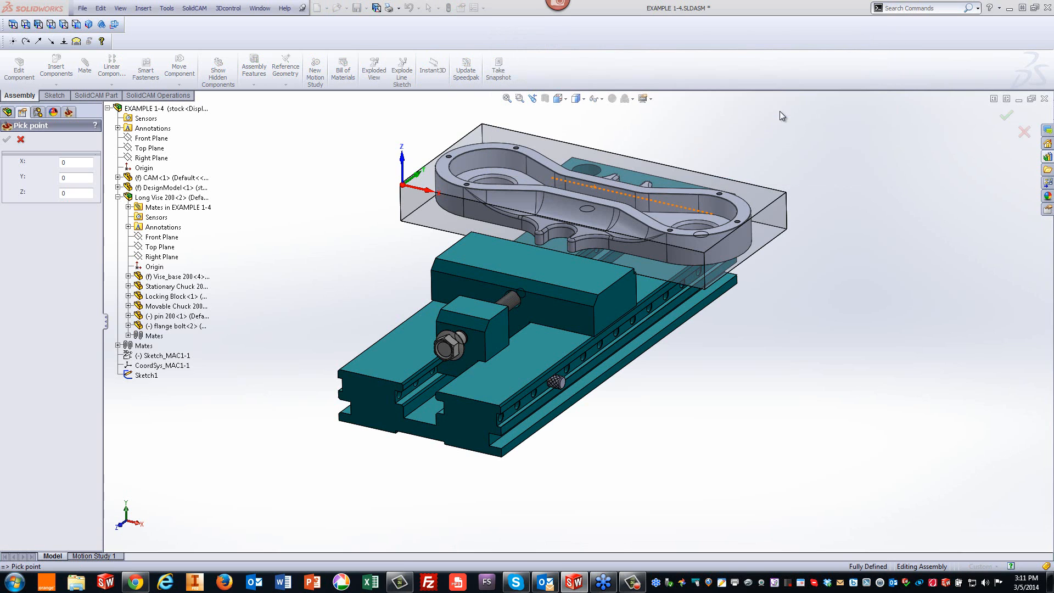
{"action": "left_click", "coordinate": [592, 188]}
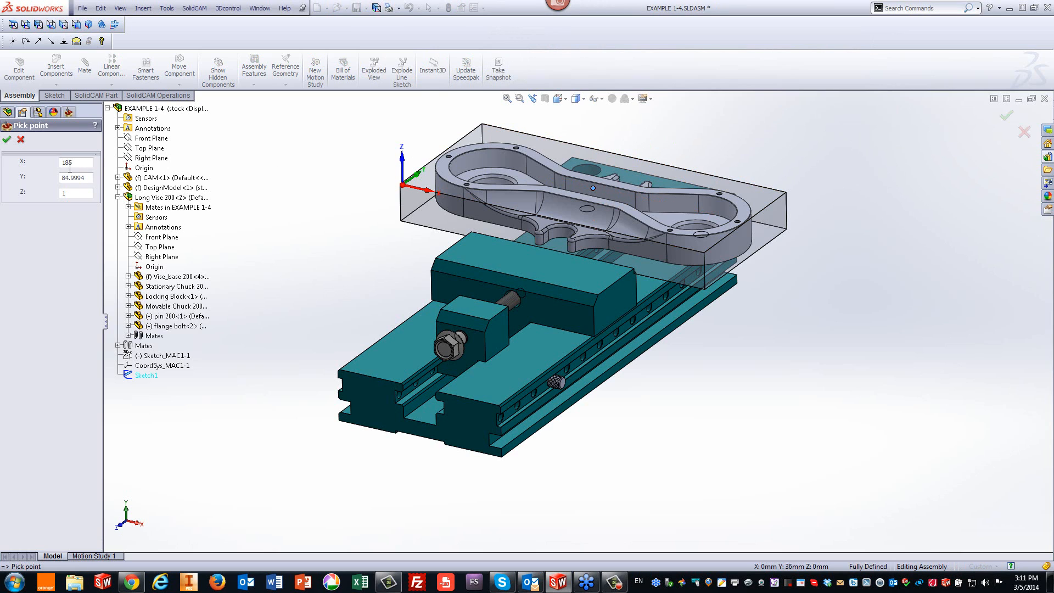
{"action": "left_click", "coordinate": [6, 141]}
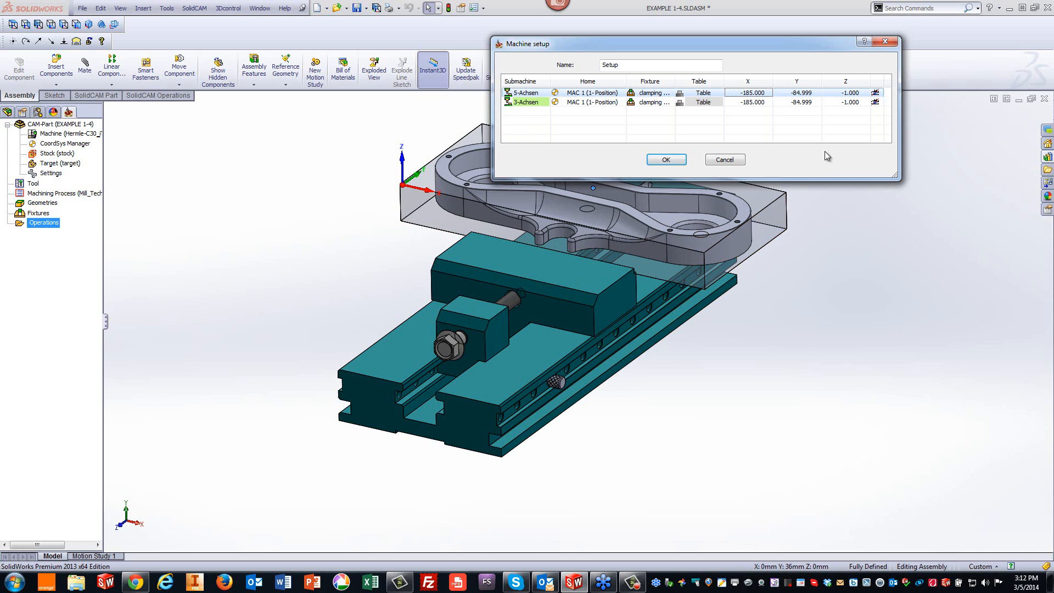
Set the 5-Achsen Z offset by picking the bottom edge of the vise base, and accept the machine setup.
{"action": "right_click", "coordinate": [850, 94]}
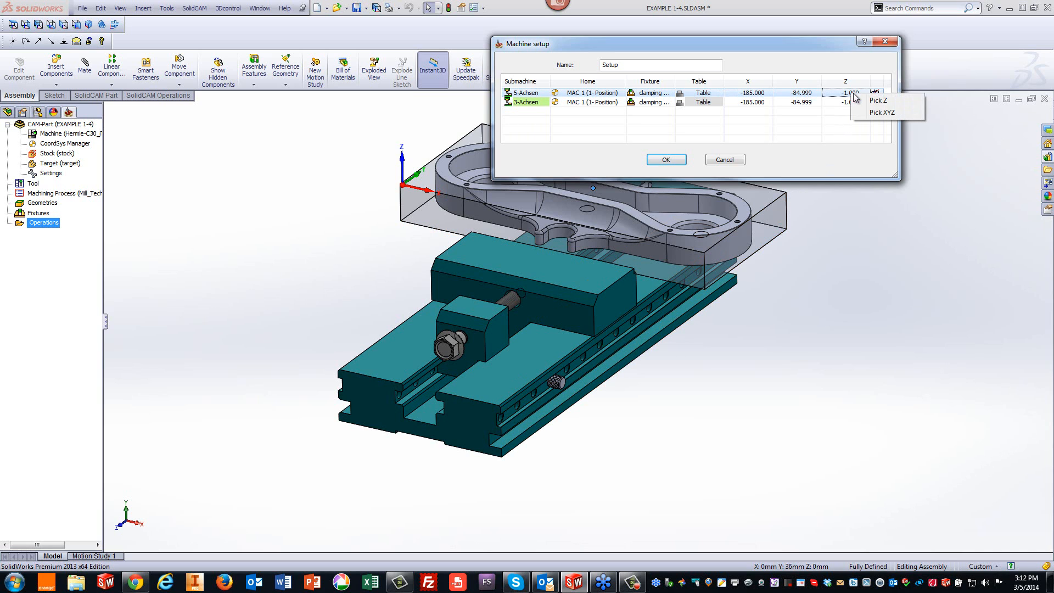
{"action": "left_click", "coordinate": [877, 100]}
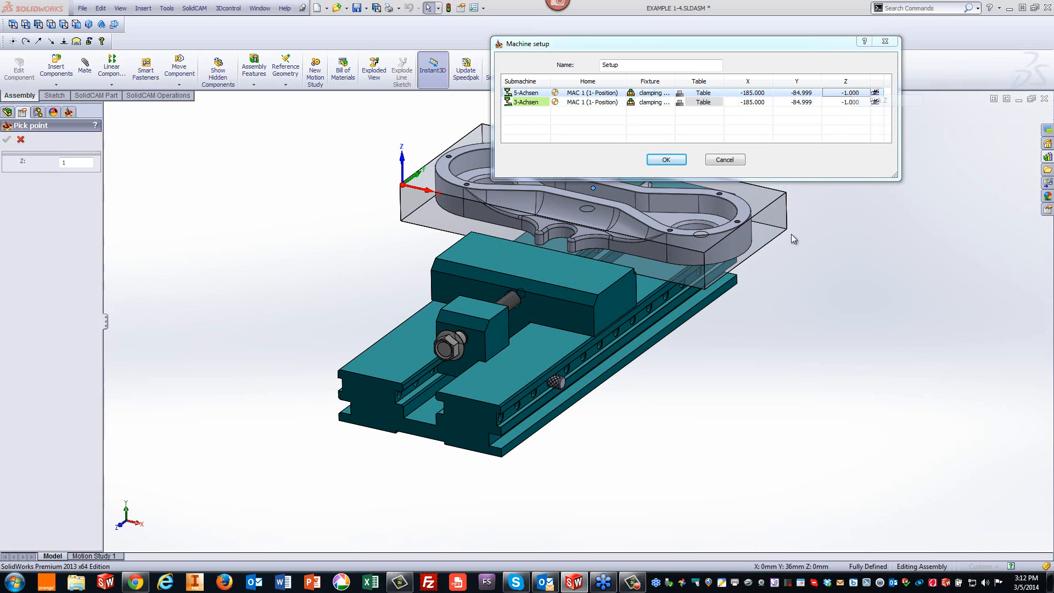
{"action": "left_click", "coordinate": [733, 287]}
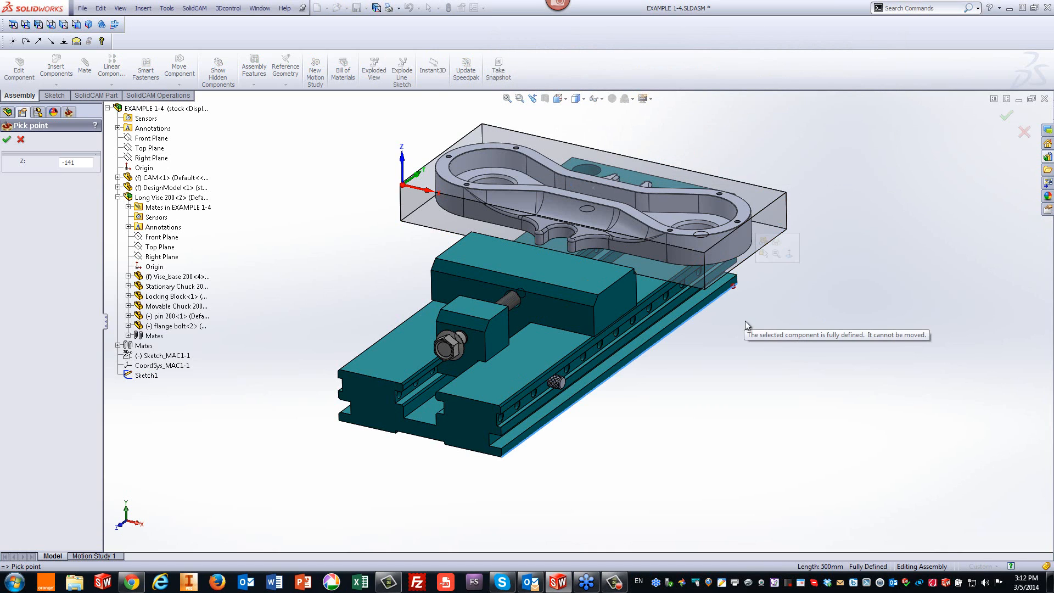
{"action": "left_click", "coordinate": [7, 140]}
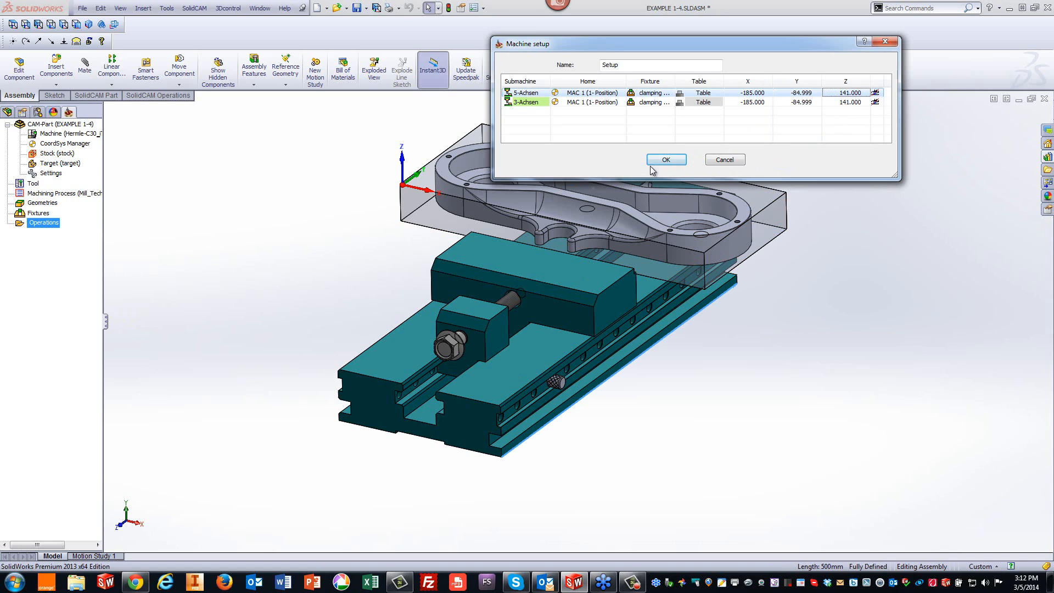
{"action": "left_click", "coordinate": [666, 160]}
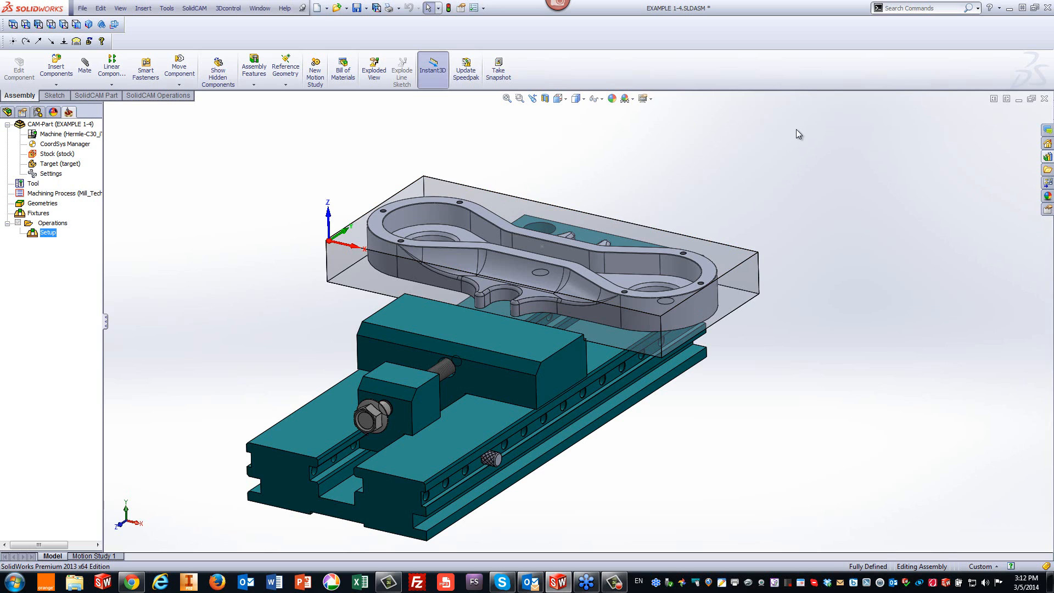
{"action": "left_click", "coordinate": [739, 269]}
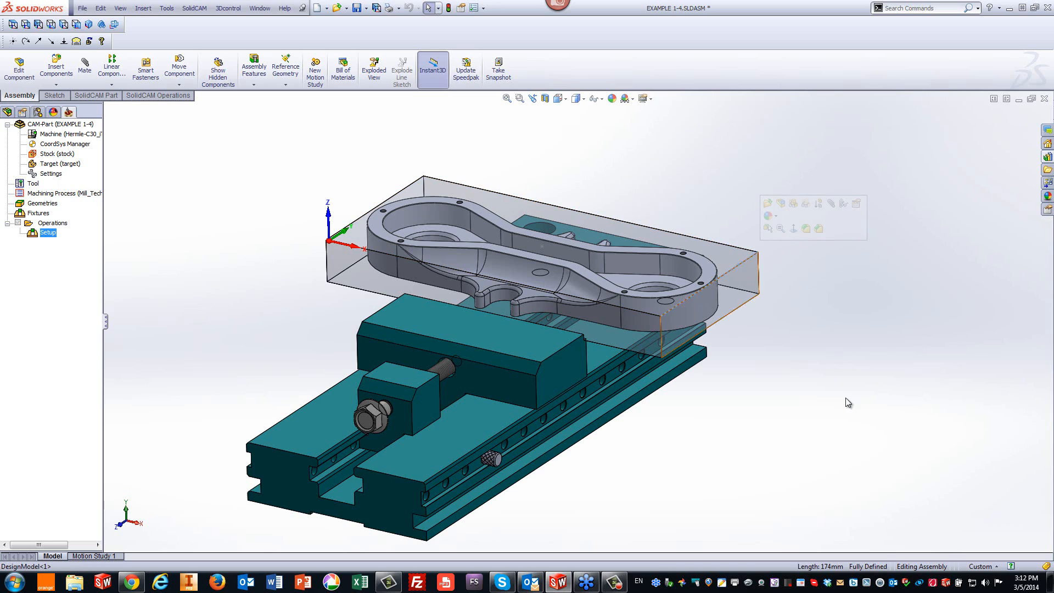
{"action": "key", "text": "Escape"}
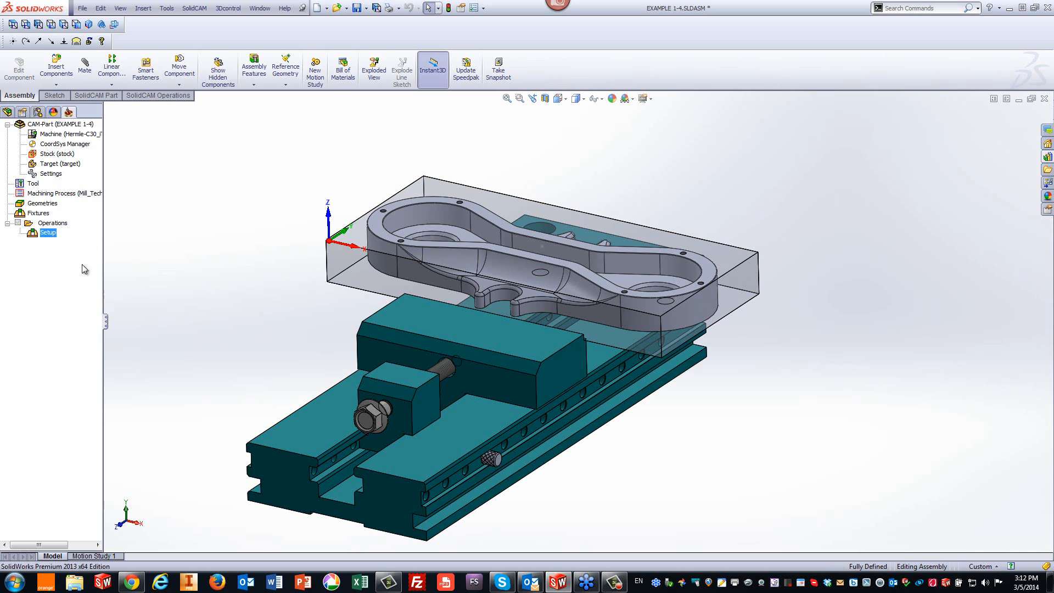
Add a 2.5D Face milling operation and define its geometry from the stock model using the Box option.
{"action": "left_click", "coordinate": [144, 95]}
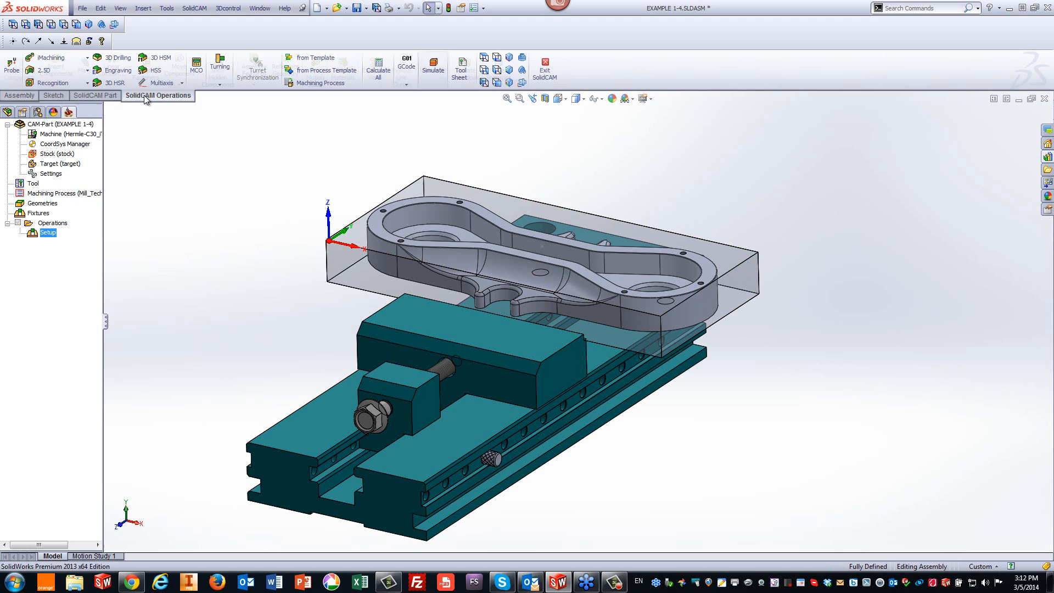
{"action": "left_click", "coordinate": [38, 71]}
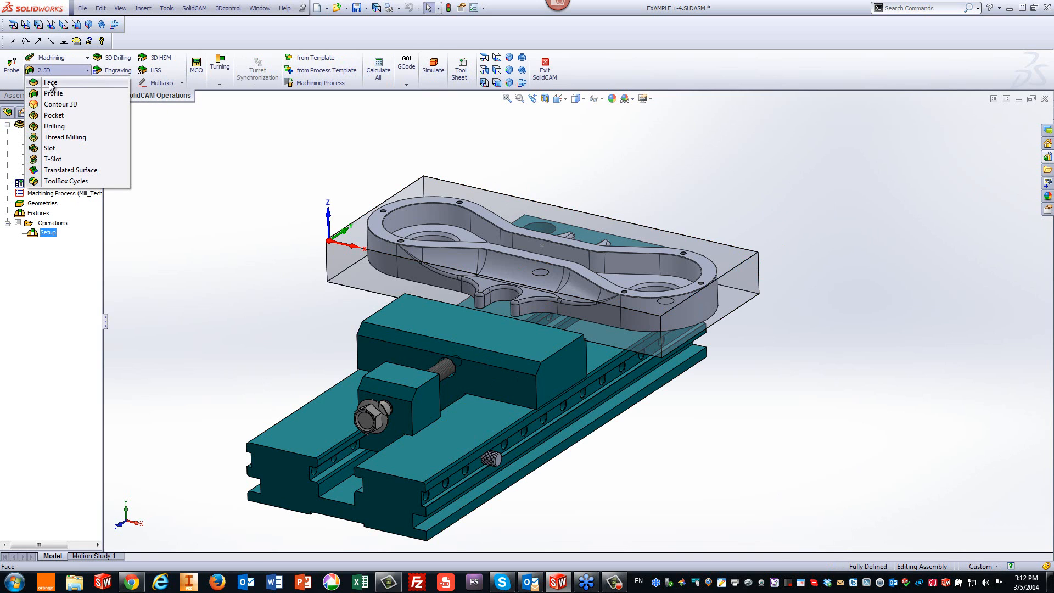
{"action": "left_click", "coordinate": [49, 82]}
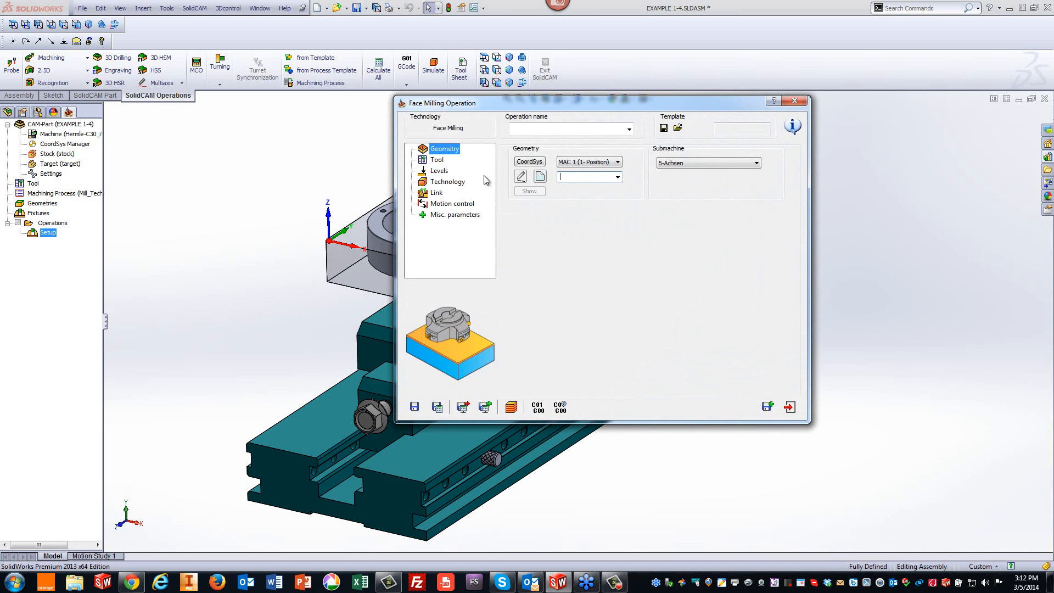
{"action": "left_click", "coordinate": [539, 175]}
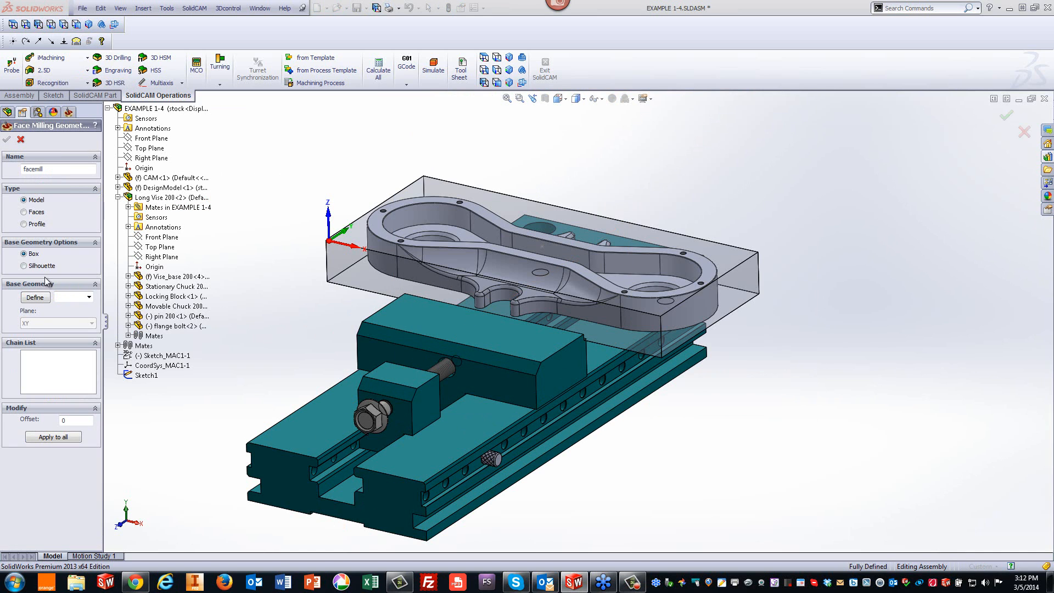
{"action": "left_click", "coordinate": [89, 297]}
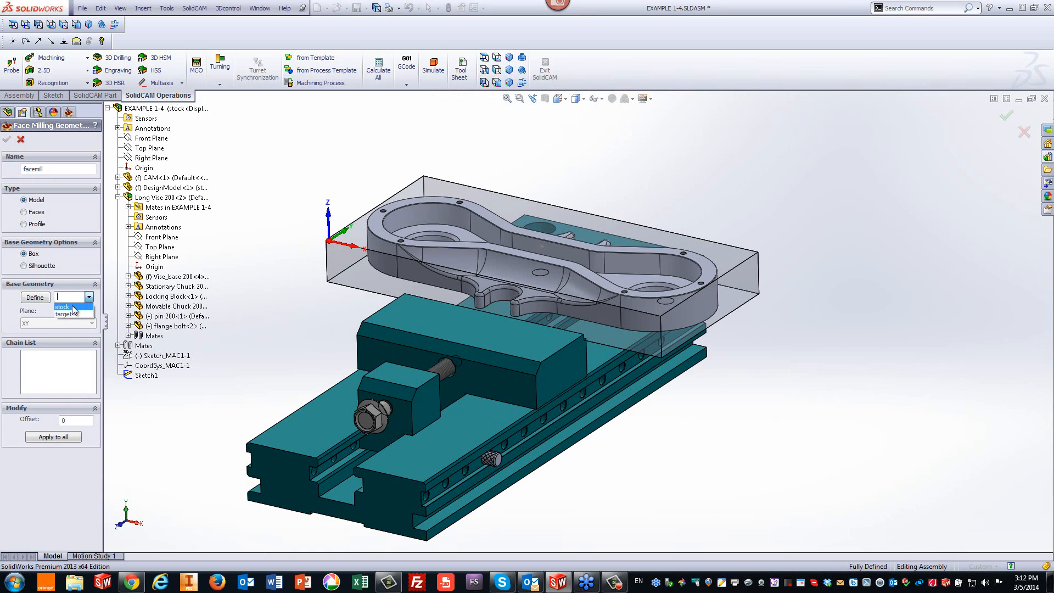
{"action": "left_click", "coordinate": [73, 308]}
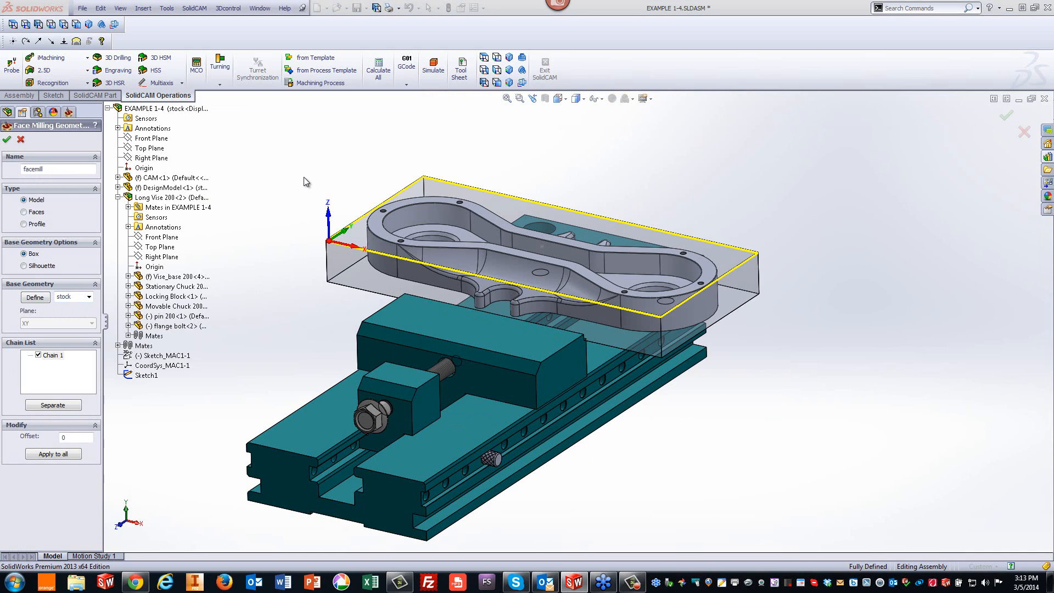
{"action": "left_click", "coordinate": [6, 139]}
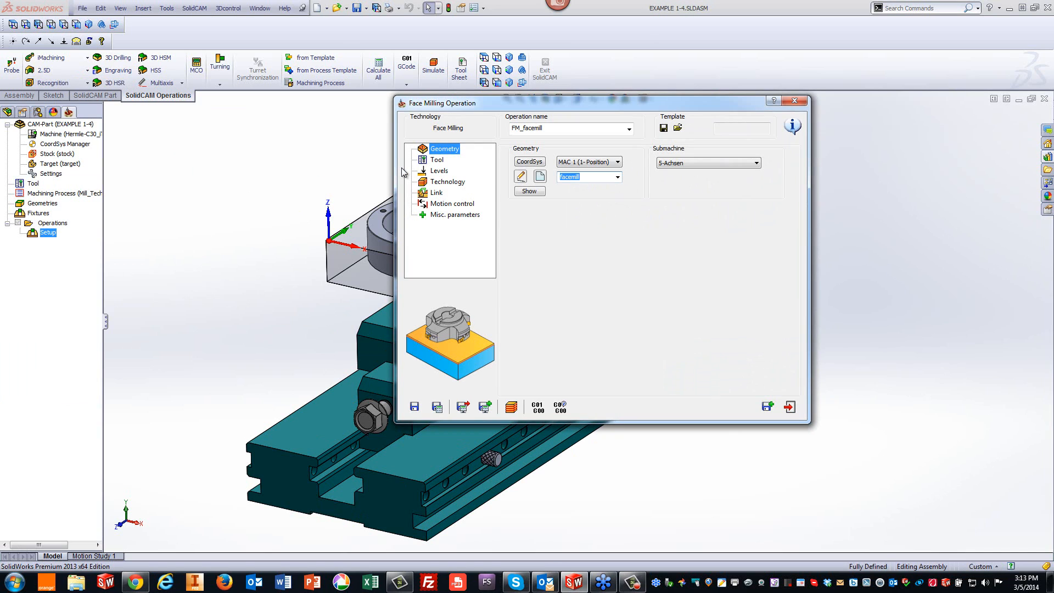
Assign tool 1, the 125 mm face mill, to the operation and check its preview beside the stock.
{"action": "left_click", "coordinate": [436, 159]}
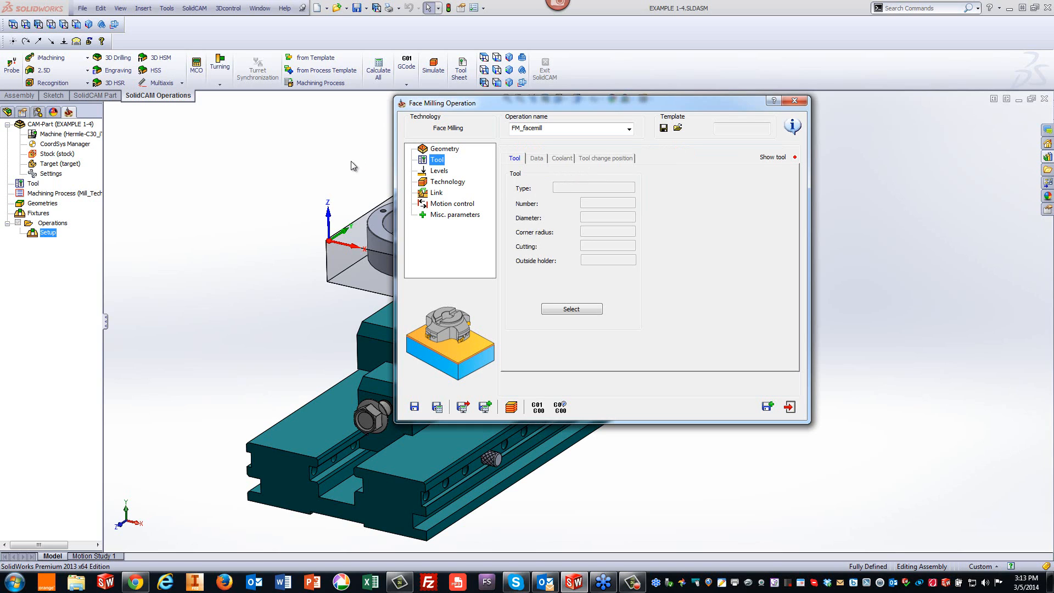
{"action": "left_click", "coordinate": [572, 309]}
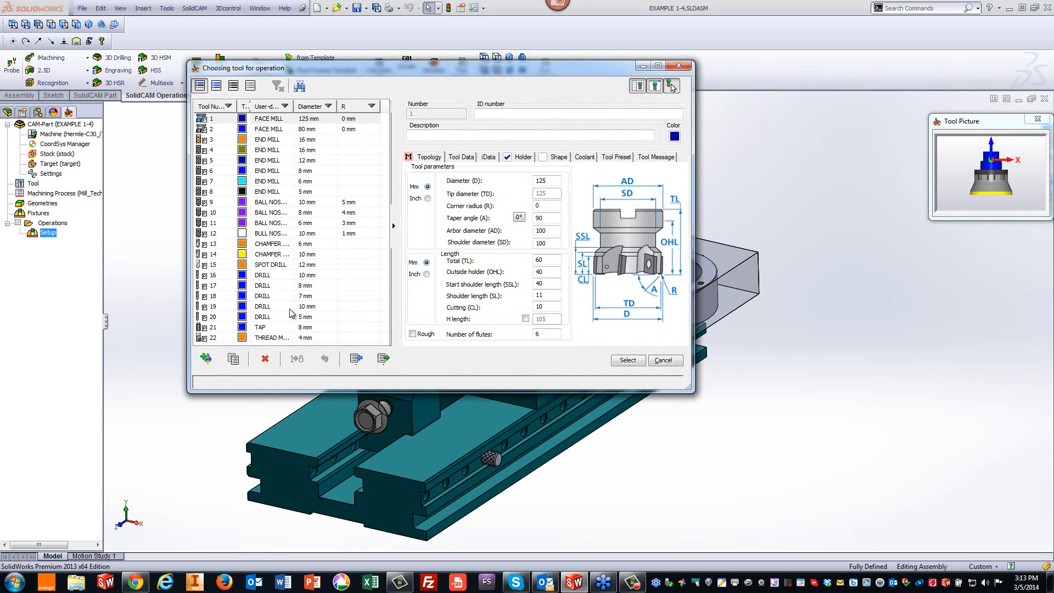
{"action": "left_click", "coordinate": [267, 120]}
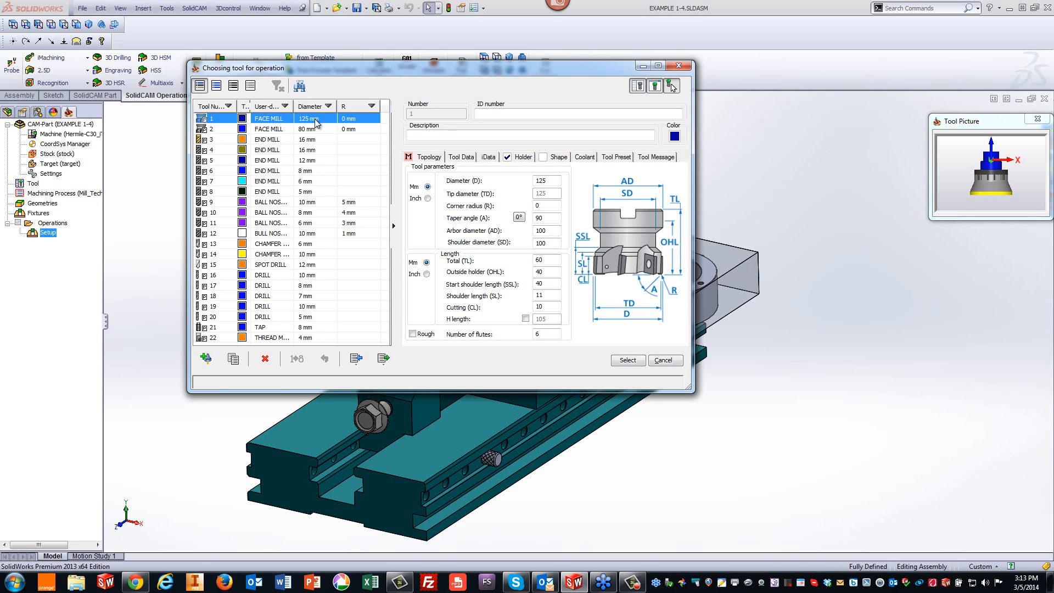
{"action": "left_click", "coordinate": [628, 360]}
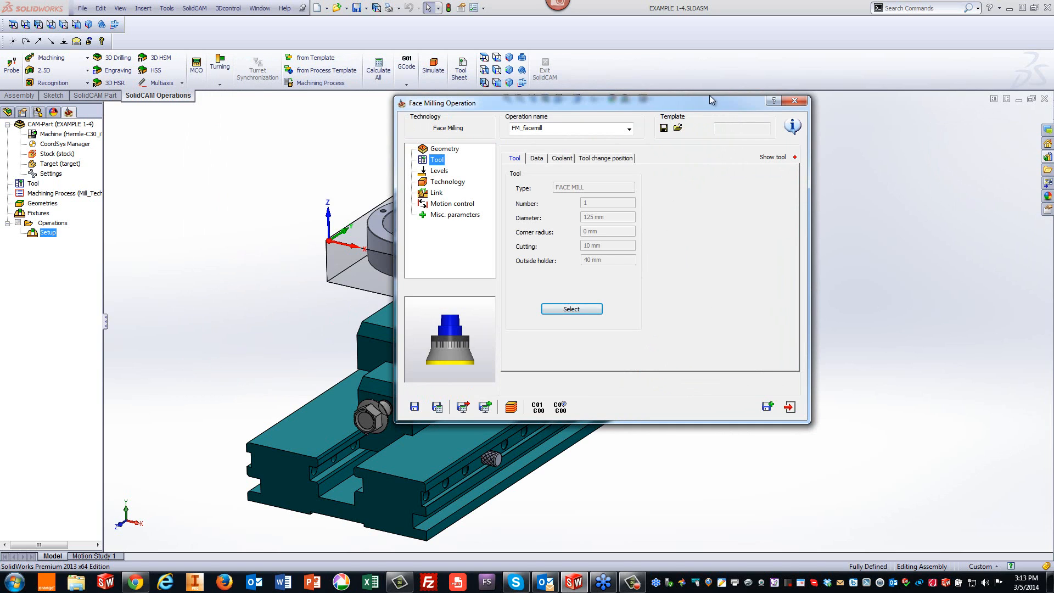
{"action": "left_click_drag", "start_coordinate": [717, 97], "coordinate": [871, 328]}
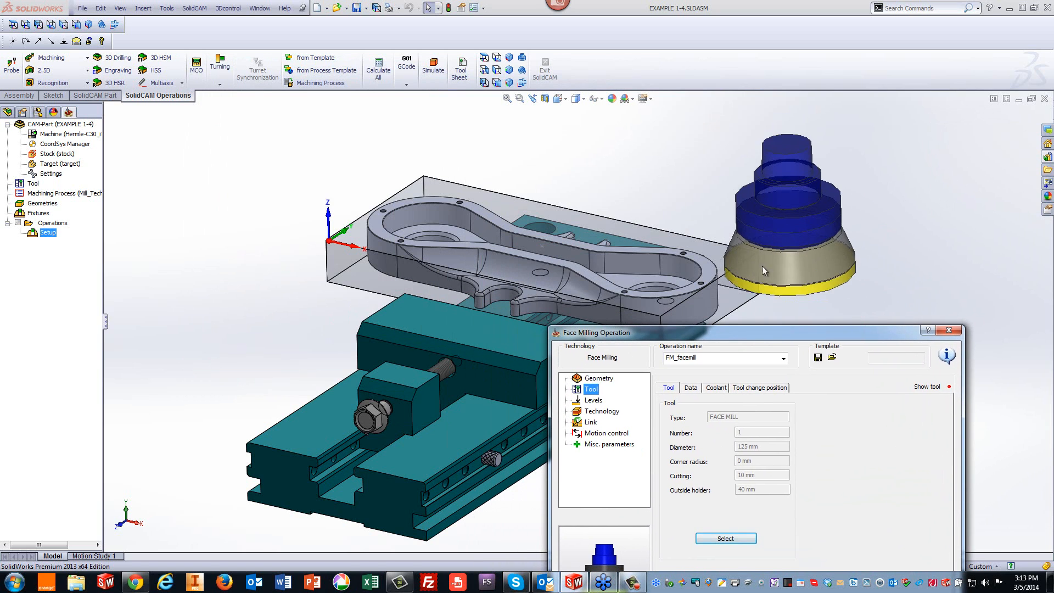
{"action": "left_click_drag", "start_coordinate": [809, 335], "coordinate": [704, 131]}
{"action": "left_click_drag", "start_coordinate": [667, 76], "coordinate": [660, 64]}
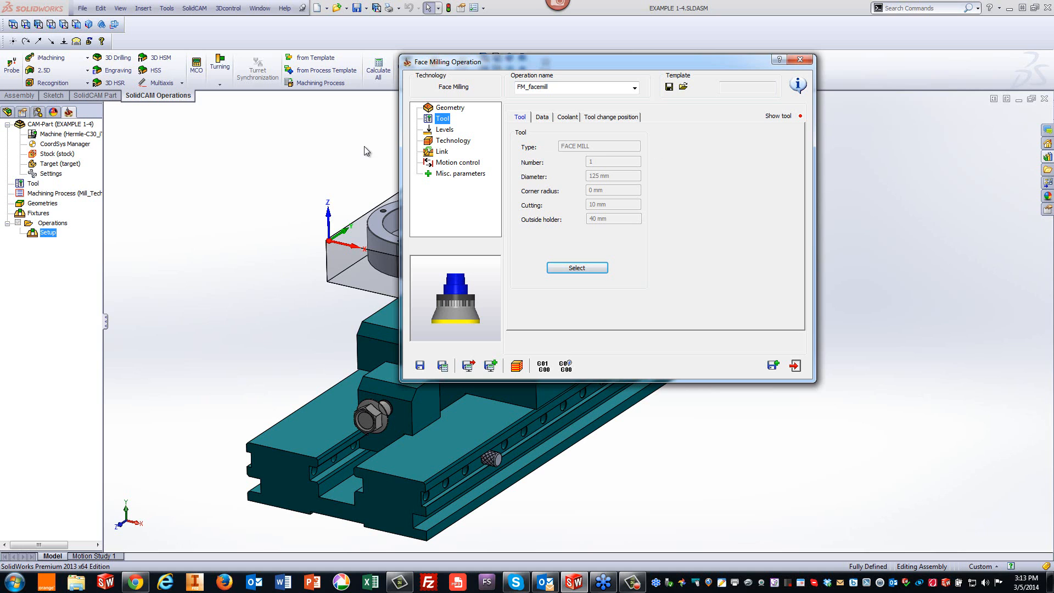
Set the milling upper level by picking the top face of the stock.
{"action": "left_click", "coordinate": [442, 130]}
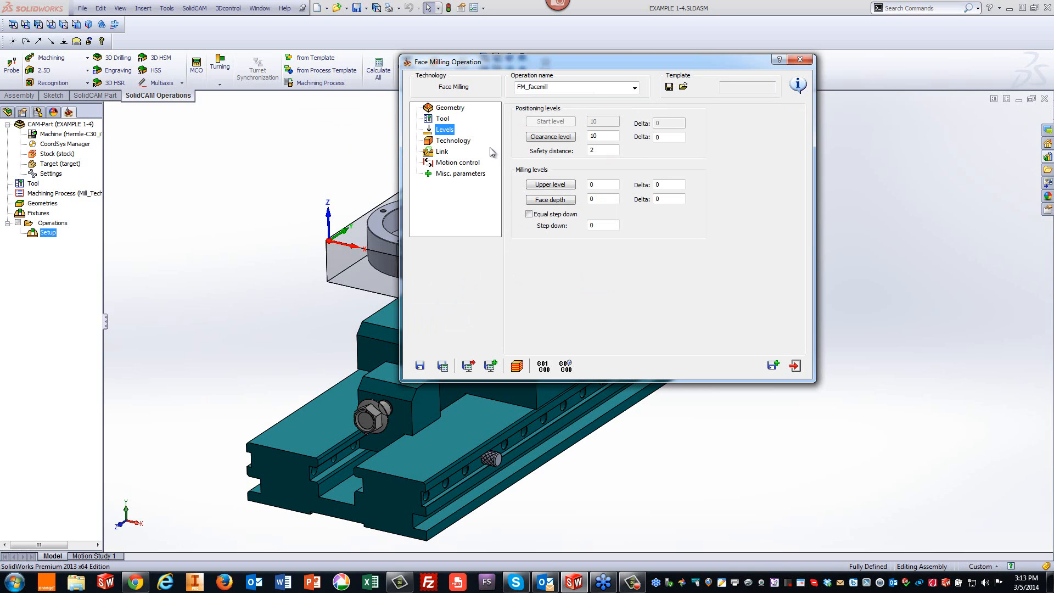
{"action": "left_click", "coordinate": [540, 187]}
{"action": "left_click", "coordinate": [438, 188]}
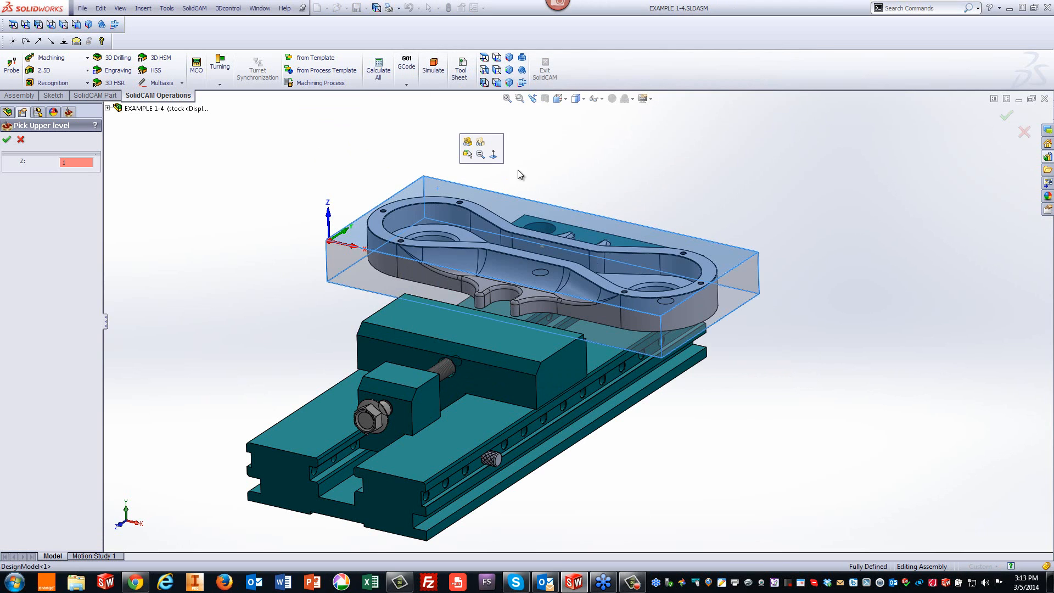
{"action": "left_click", "coordinate": [6, 139]}
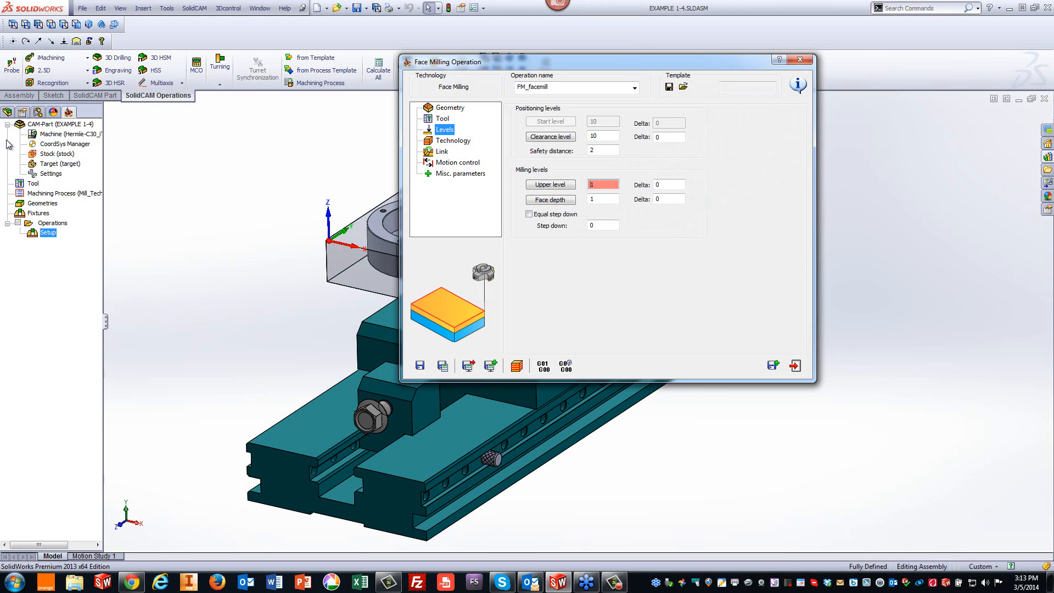
Set the face depth by picking a vertex on the top edge of the part.
{"action": "left_click", "coordinate": [541, 201]}
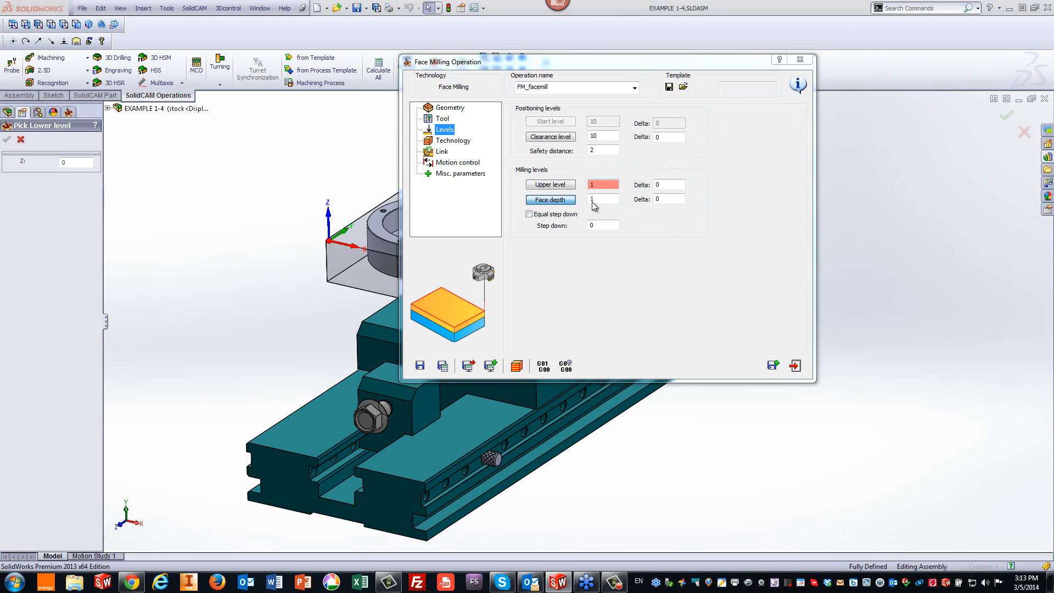
{"action": "scroll", "coordinate": [597, 332], "scroll_direction": "down", "scroll_amount": 10}
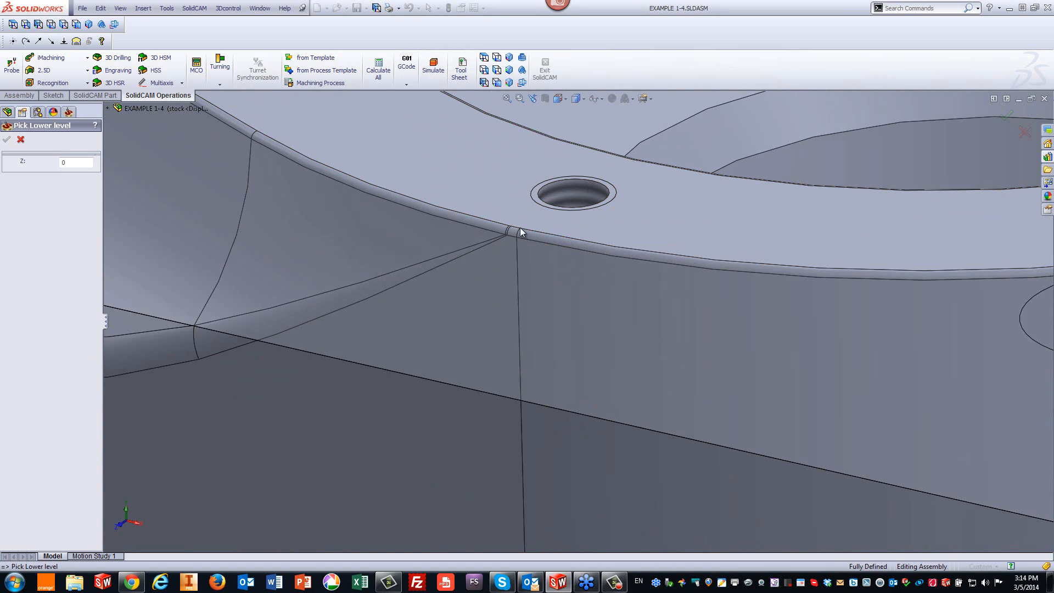
{"action": "left_click", "coordinate": [519, 229]}
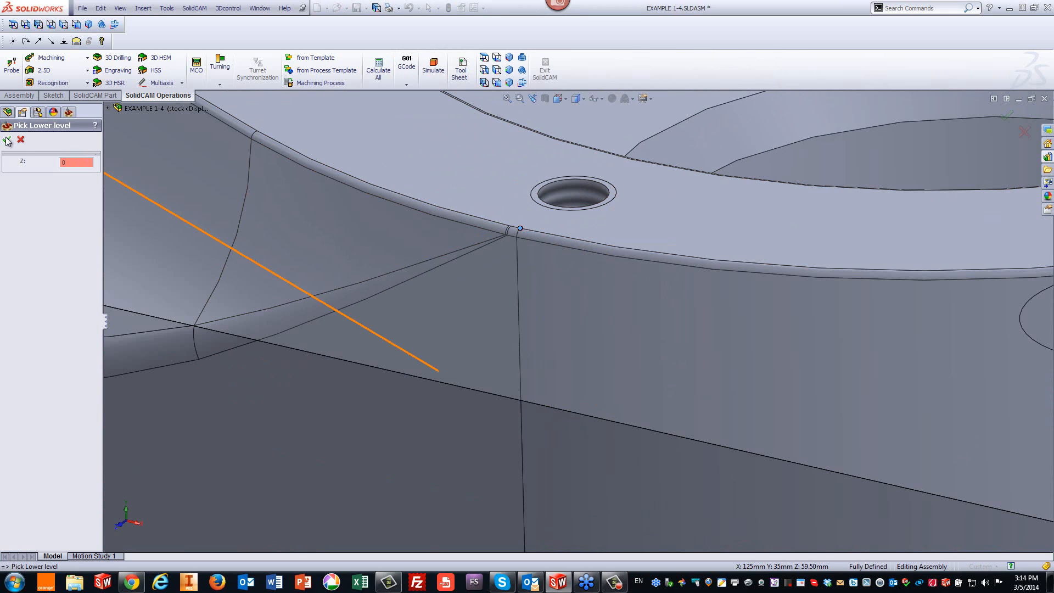
{"action": "left_click", "coordinate": [7, 139]}
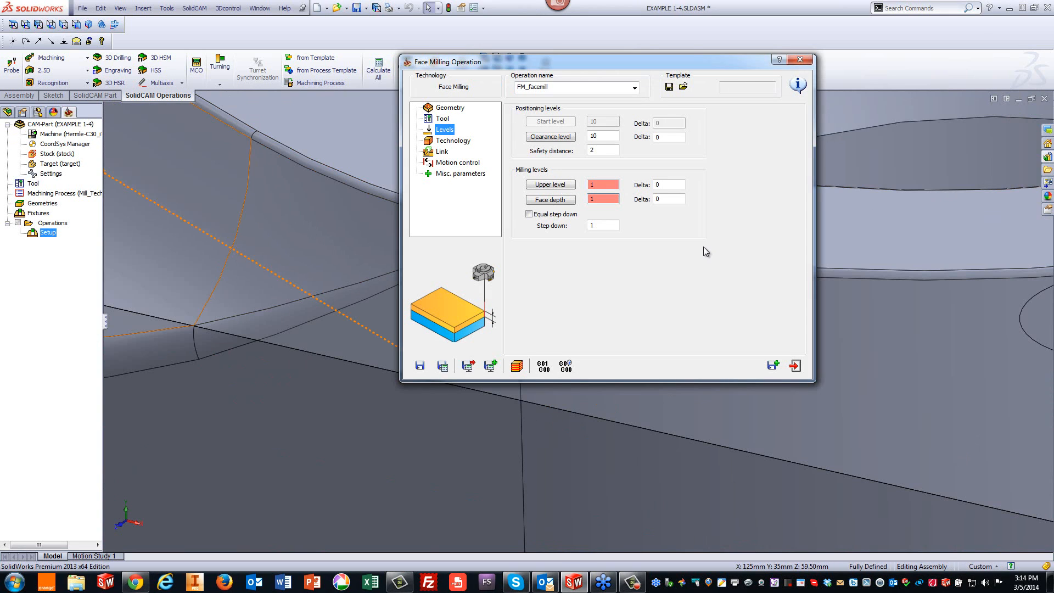
Set the floor offset to .2 with Finish enabled, and define the minimum overlap as a Value of 10.
{"action": "left_click", "coordinate": [452, 141]}
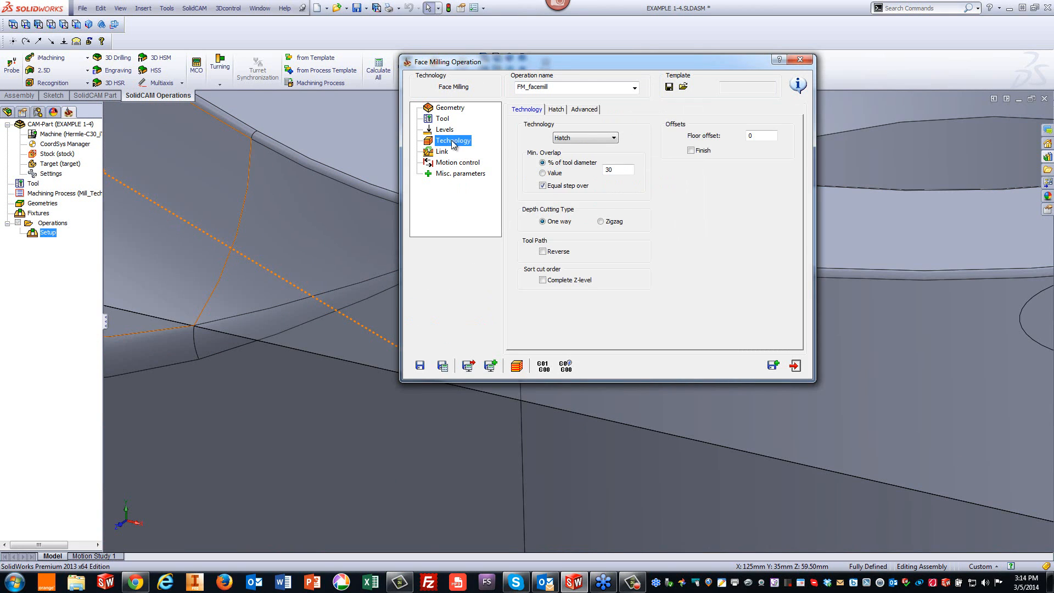
{"action": "left_click", "coordinate": [88, 25]}
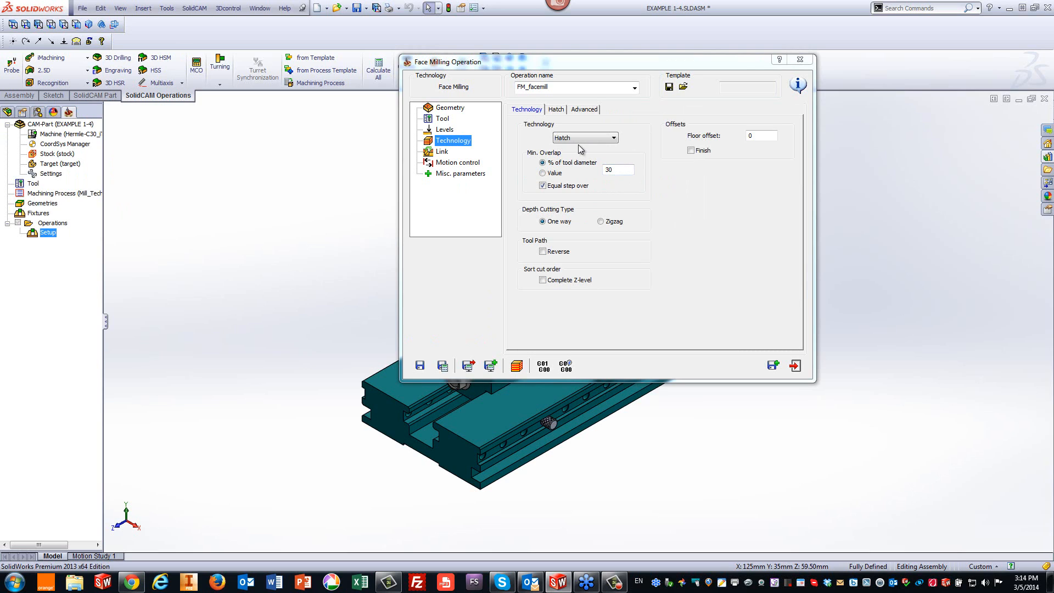
{"action": "left_click", "coordinate": [772, 135]}
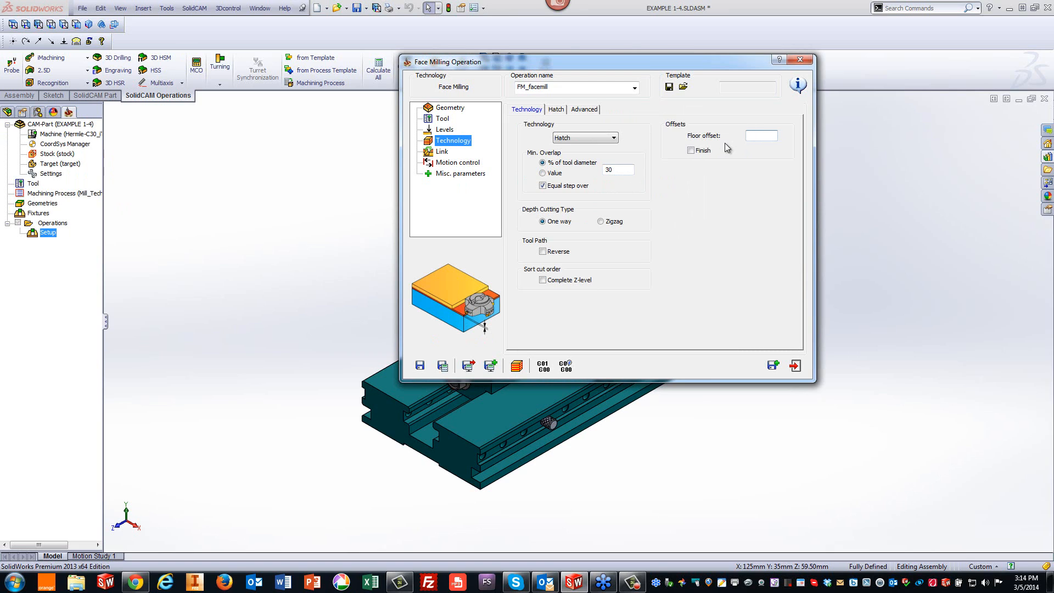
{"action": "left_click", "coordinate": [691, 150]}
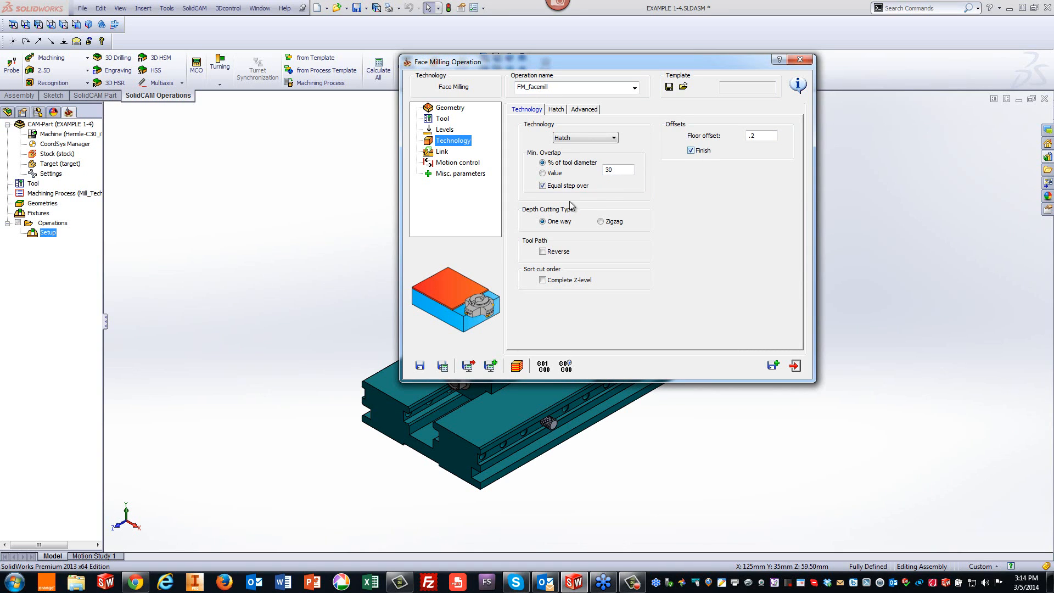
{"action": "left_click", "coordinate": [621, 170]}
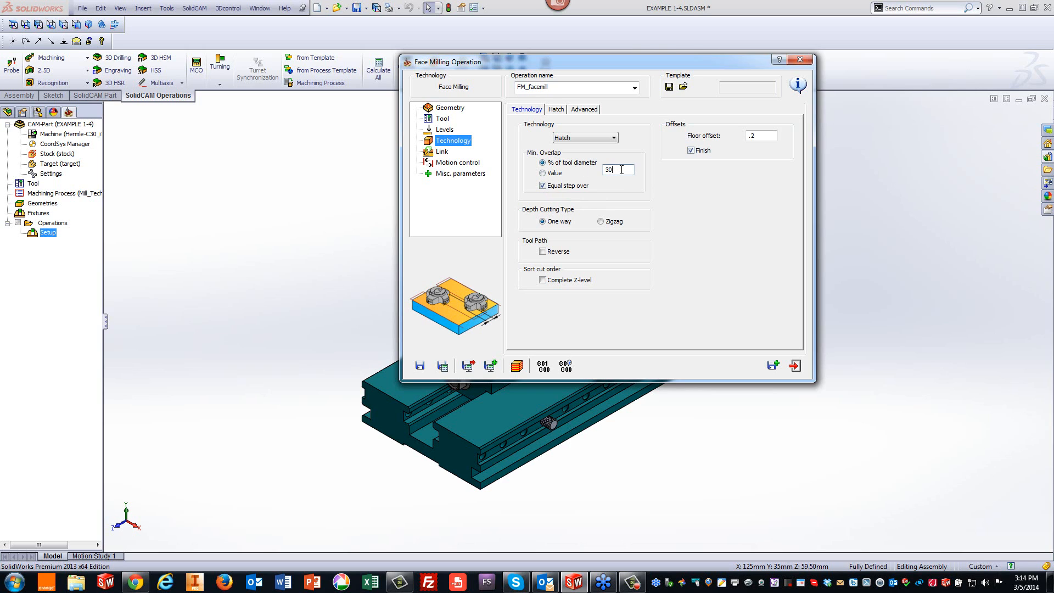
{"action": "left_click", "coordinate": [542, 173]}
{"action": "double_click", "coordinate": [625, 169]}
{"action": "type", "text": "10"}
Set the hatch cutting direction to One way, and save and calculate the face milling operation.
{"action": "left_click", "coordinate": [562, 110]}
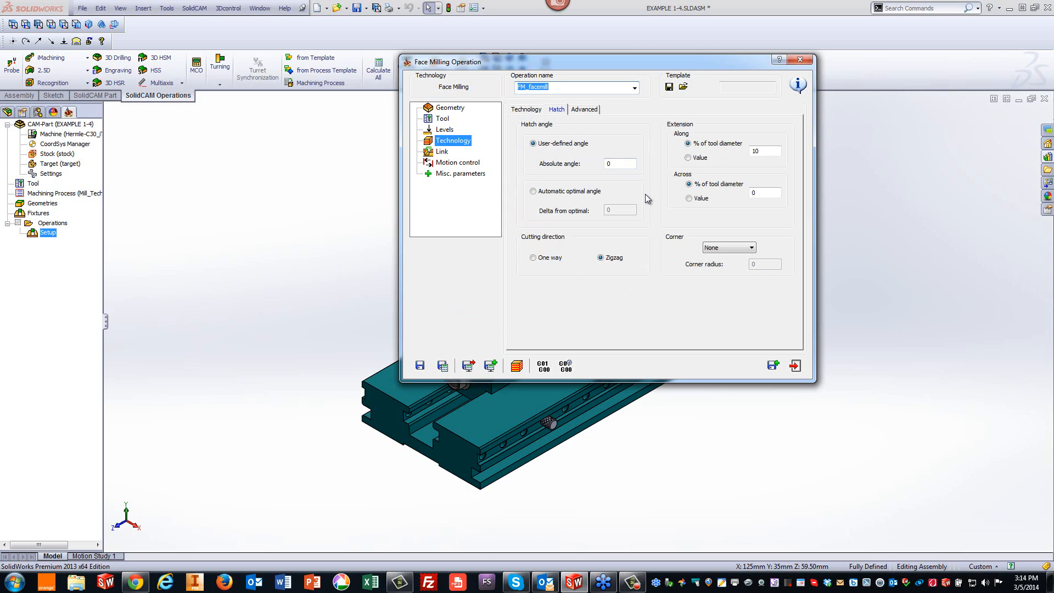
{"action": "left_click", "coordinate": [533, 259]}
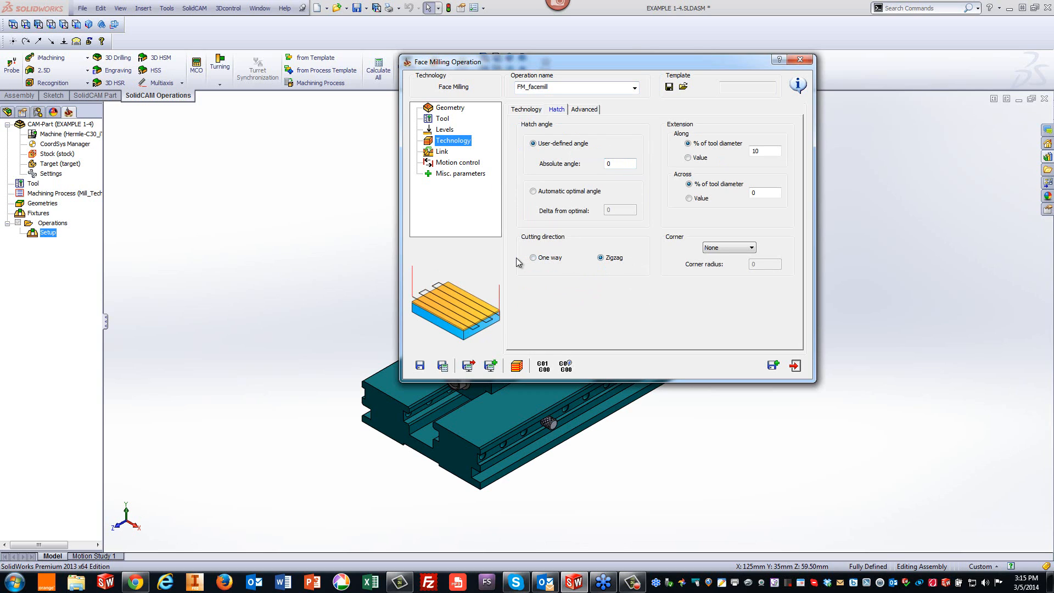
{"action": "left_click", "coordinate": [533, 258]}
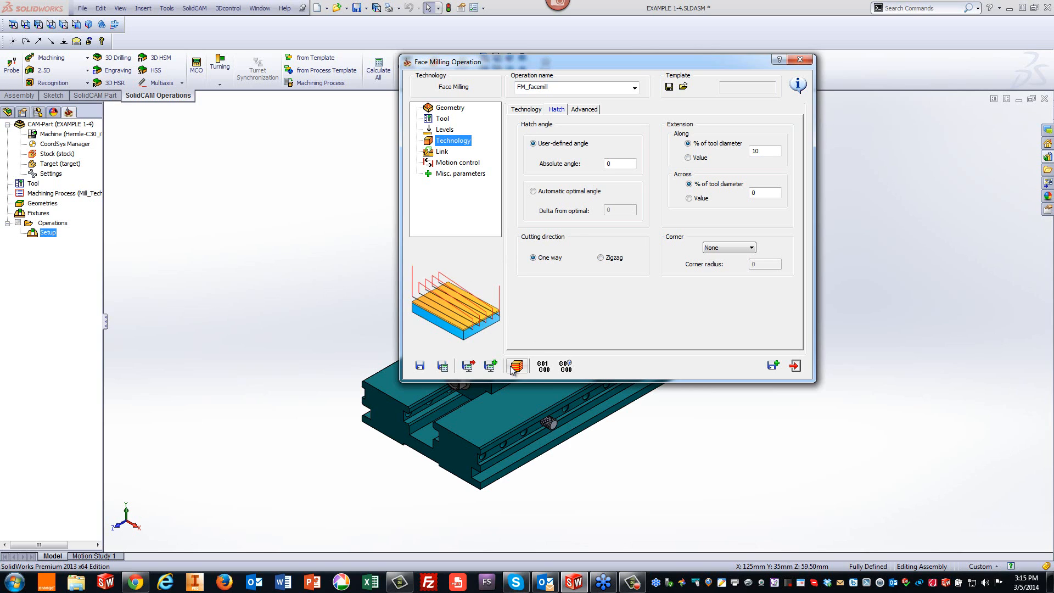
{"action": "left_click", "coordinate": [442, 365]}
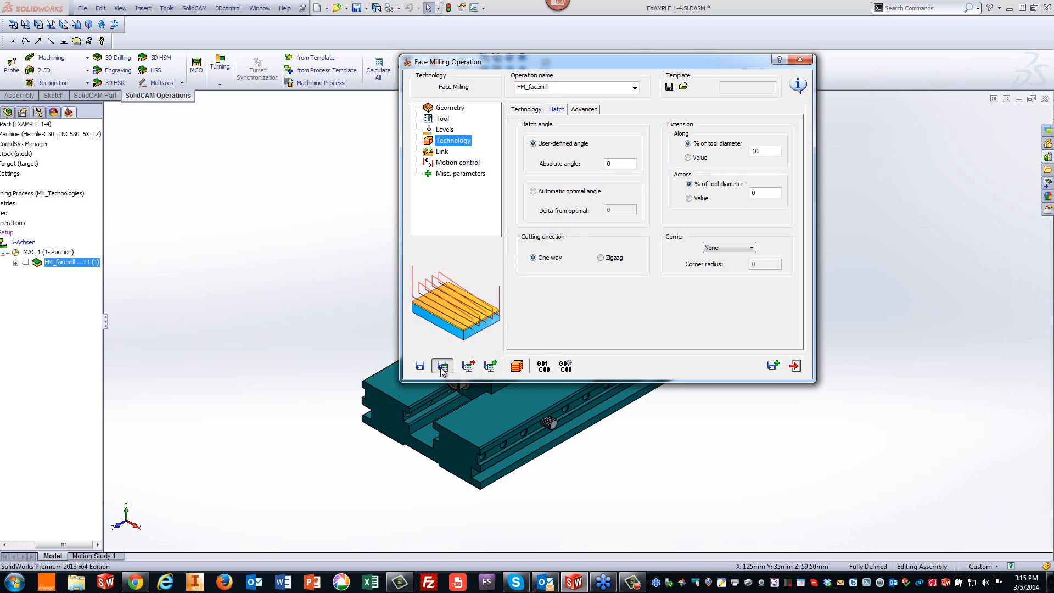
Open the Machine Simulation for the face milling operation with the stock and cutter in close view.
{"action": "left_click", "coordinate": [515, 366]}
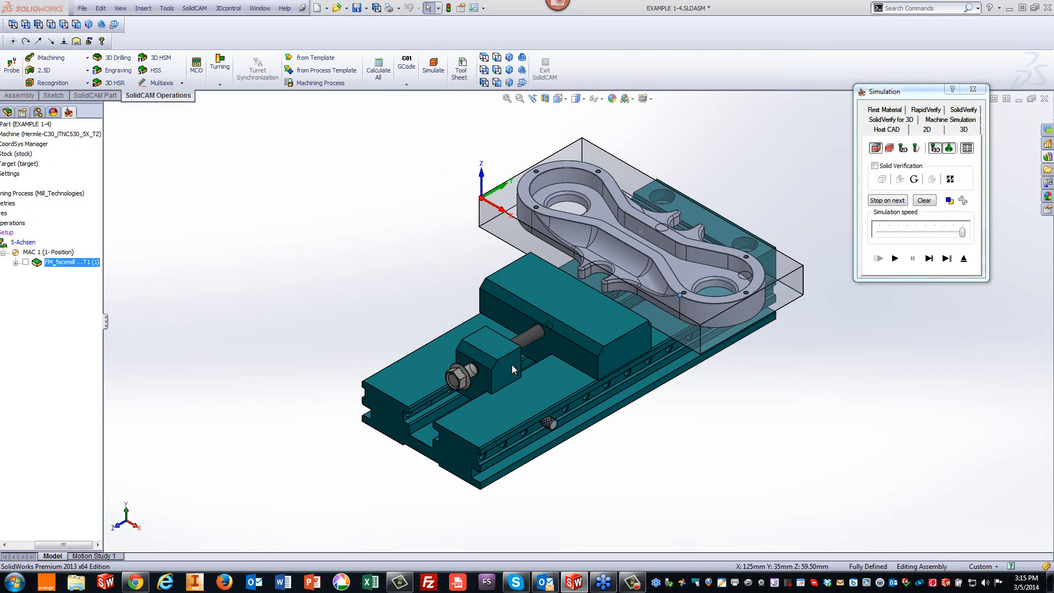
{"action": "left_click", "coordinate": [956, 121]}
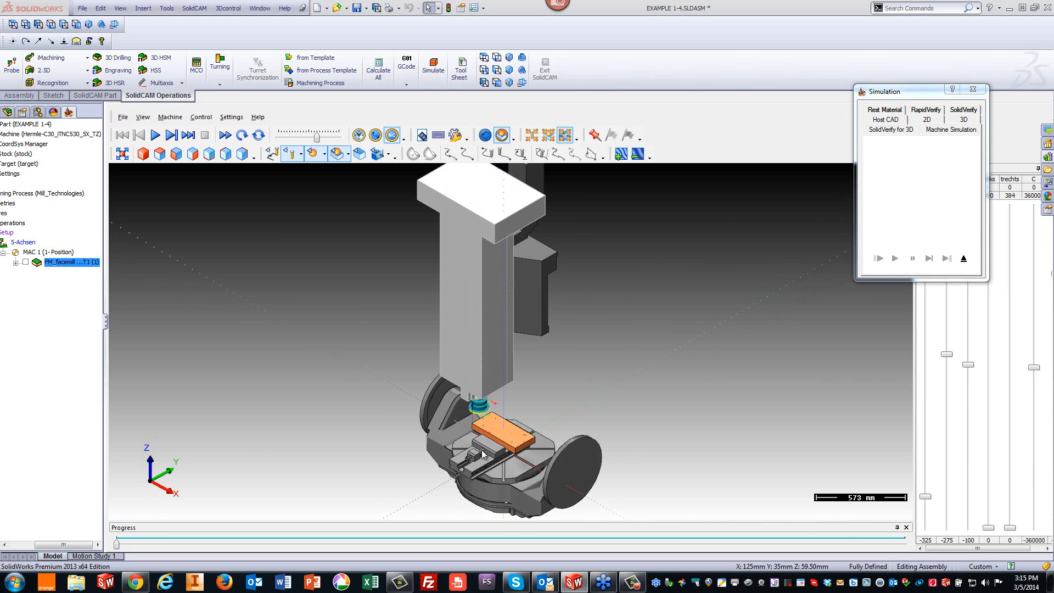
{"action": "scroll", "coordinate": [483, 449], "scroll_direction": "up", "scroll_amount": 5}
{"action": "scroll", "coordinate": [490, 443], "scroll_direction": "down", "scroll_amount": 2}
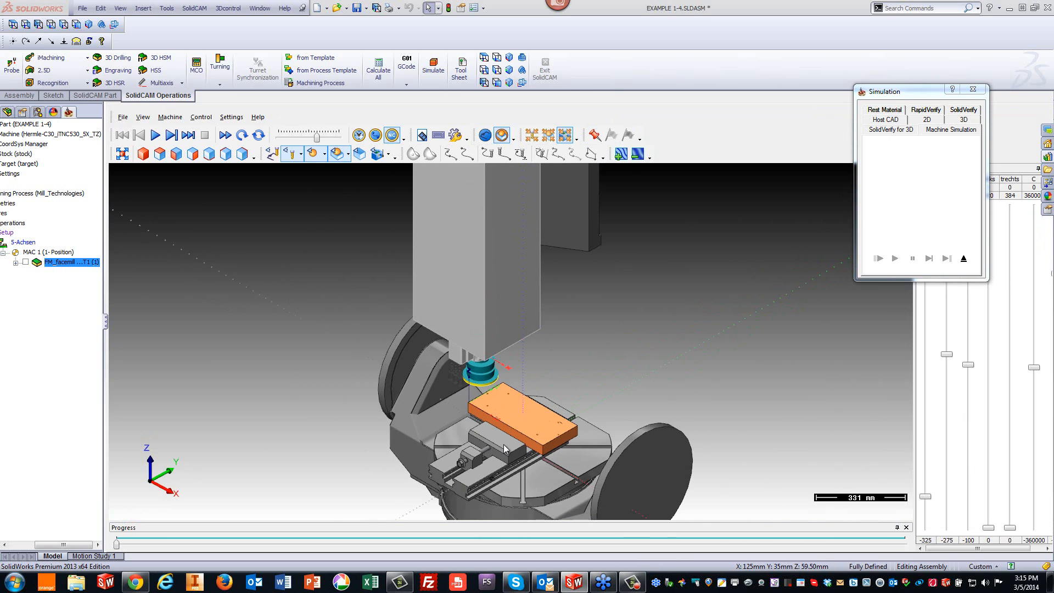
{"action": "scroll", "coordinate": [503, 443], "scroll_direction": "up", "scroll_amount": 3}
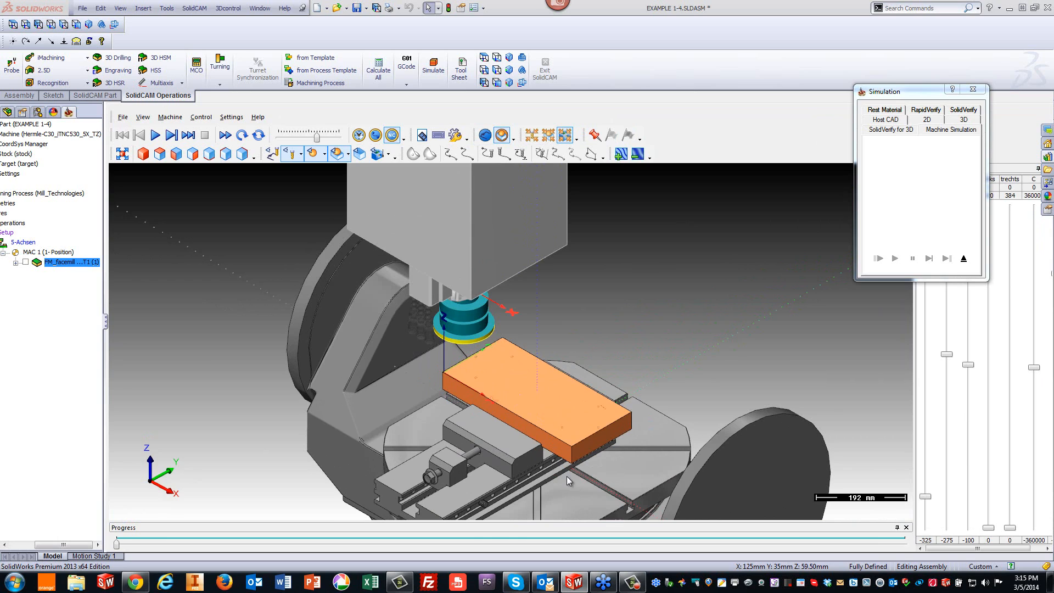
Step through the simulated face milling passes to the end, and exit the simulation and the face milling operation.
{"action": "left_click", "coordinate": [171, 135]}
{"action": "left_click", "coordinate": [170, 137]}
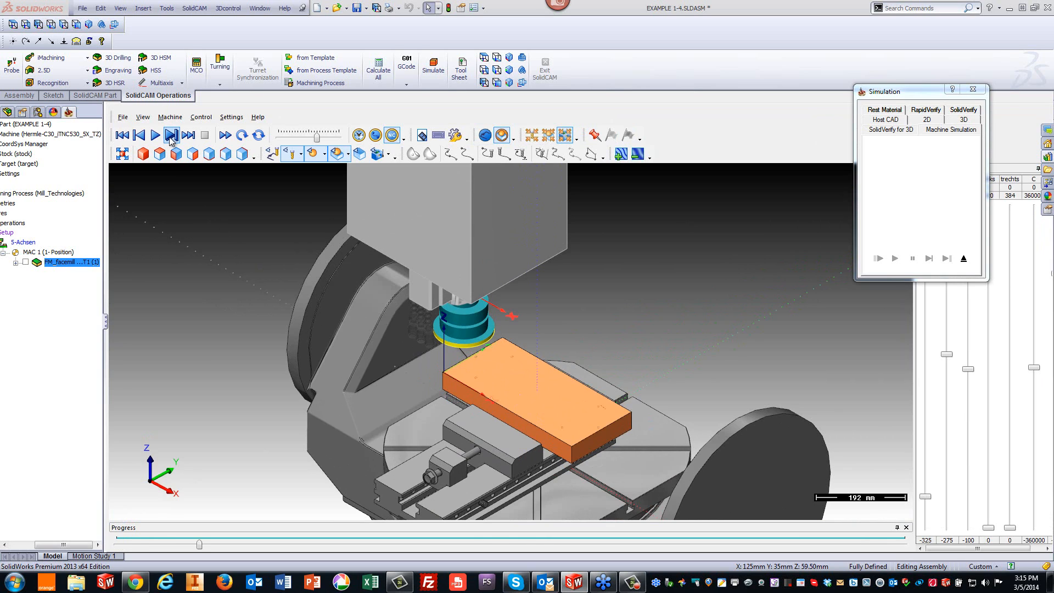
{"action": "left_click", "coordinate": [171, 137]}
{"action": "left_click", "coordinate": [174, 136]}
{"action": "left_click", "coordinate": [171, 136]}
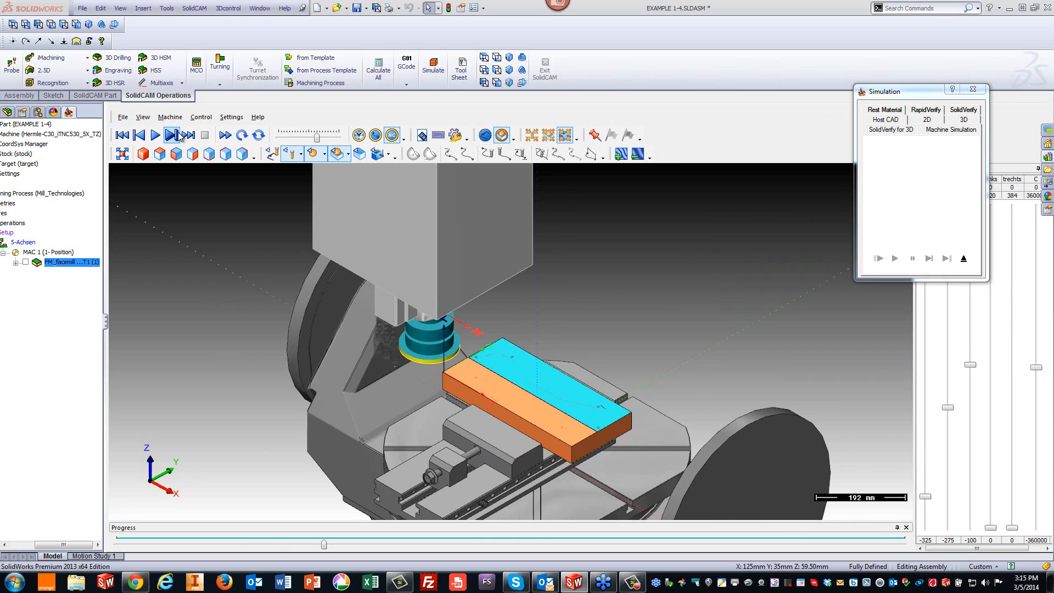
{"action": "left_click", "coordinate": [172, 135]}
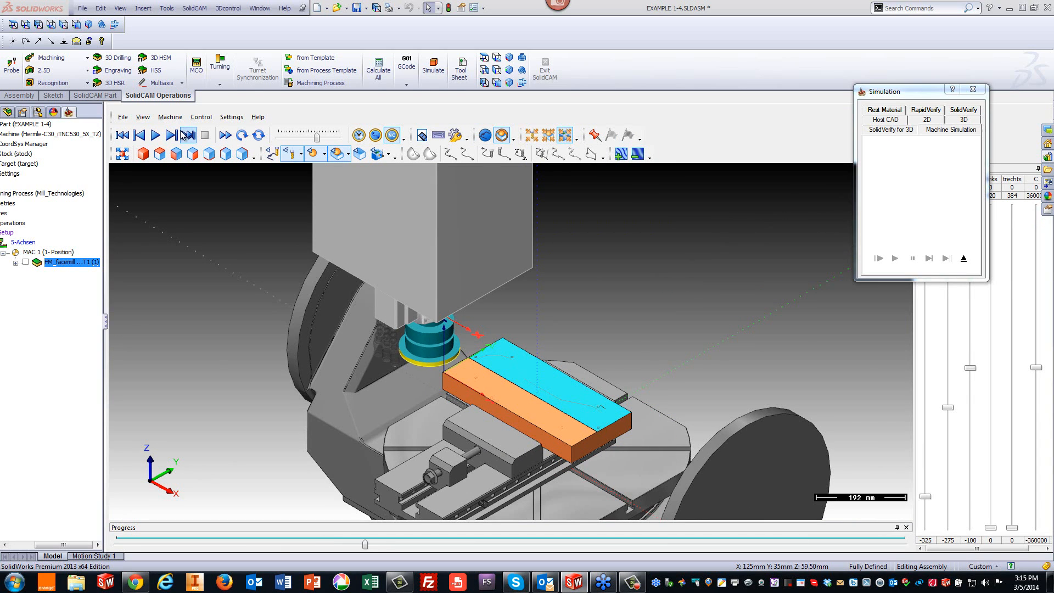
{"action": "left_click", "coordinate": [187, 135]}
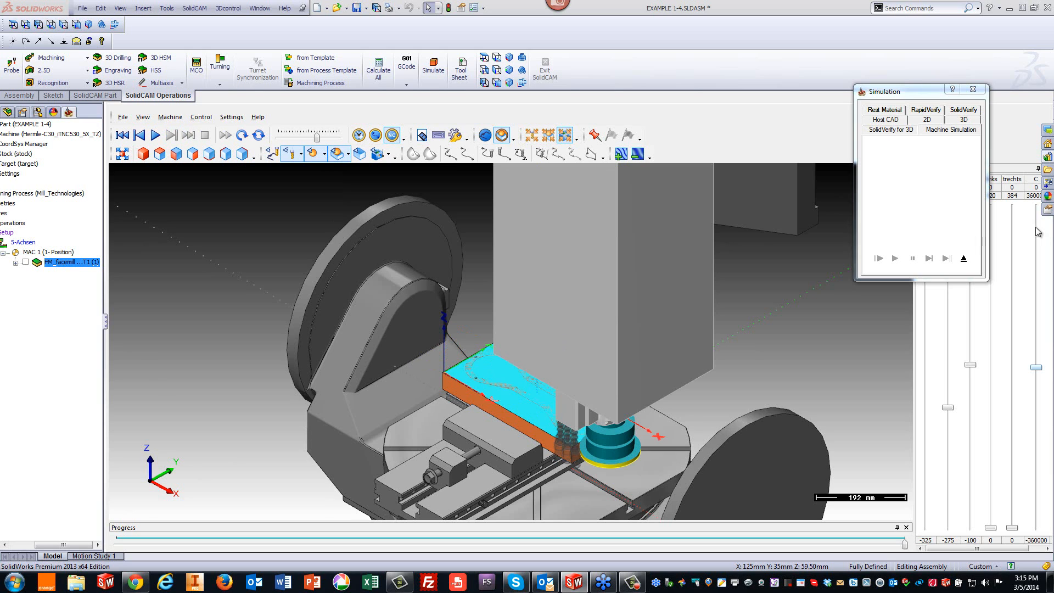
{"action": "left_click", "coordinate": [963, 258]}
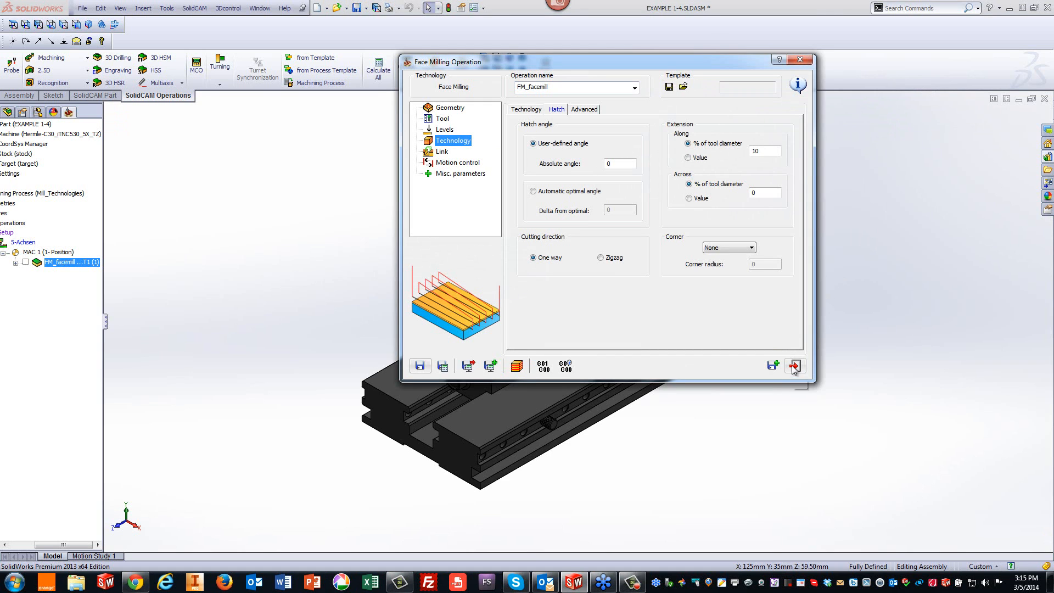
{"action": "left_click", "coordinate": [793, 365]}
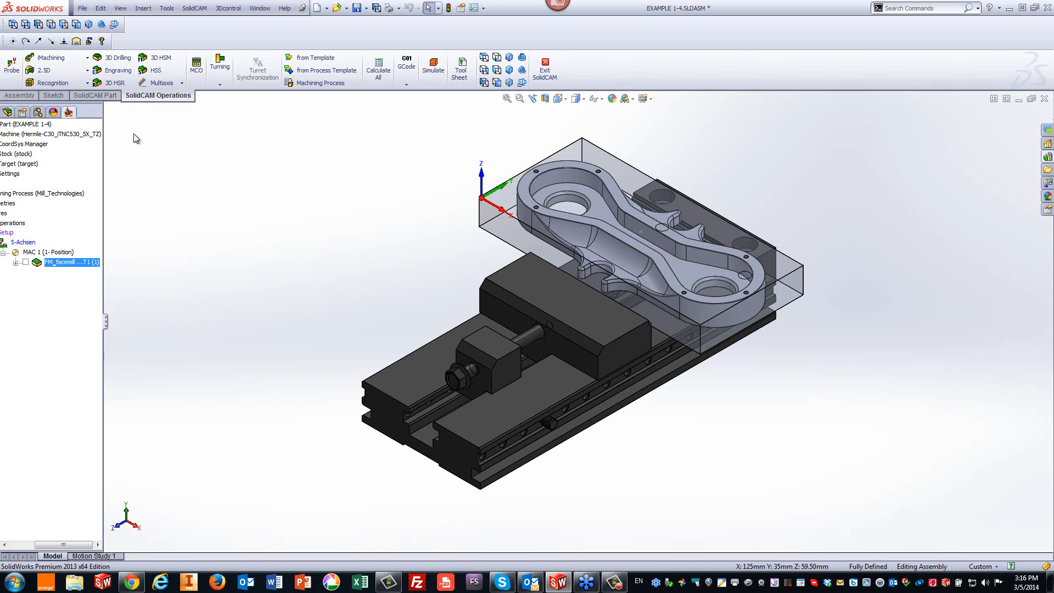
Add a 3D HSR HM Roughing operation on the target geometry with the MAC 1 (1-Position) coordinate system.
{"action": "left_click", "coordinate": [116, 87]}
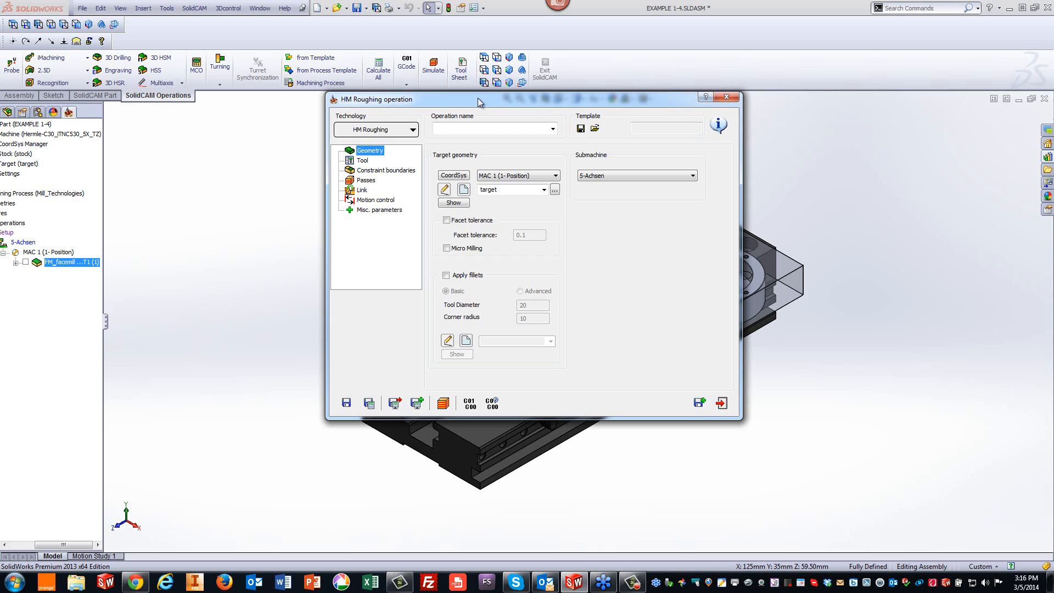
{"action": "left_click_drag", "start_coordinate": [484, 102], "coordinate": [159, 144]}
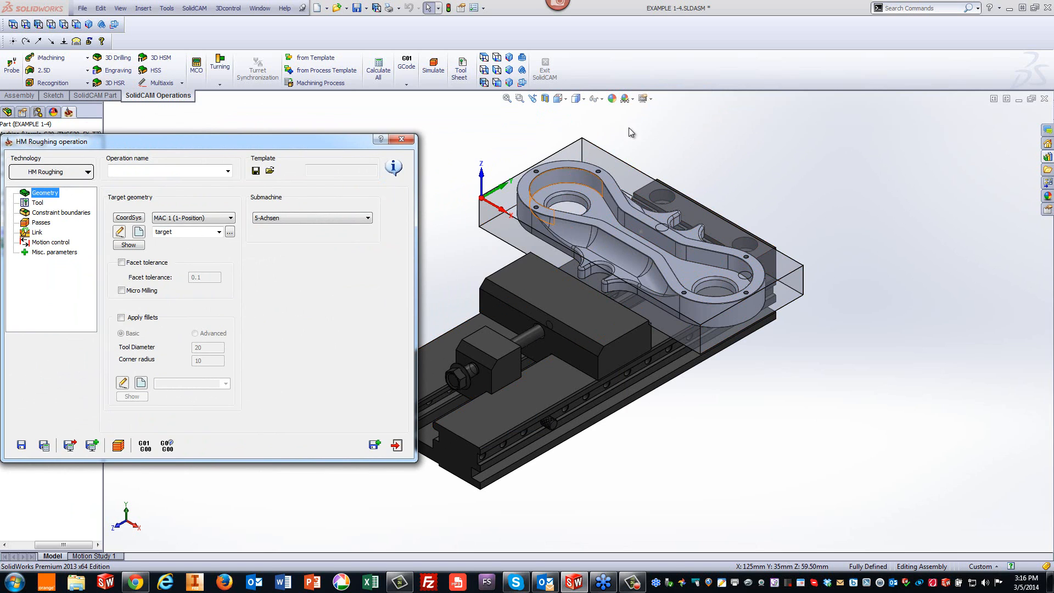
{"action": "left_click_drag", "start_coordinate": [322, 141], "coordinate": [730, 114]}
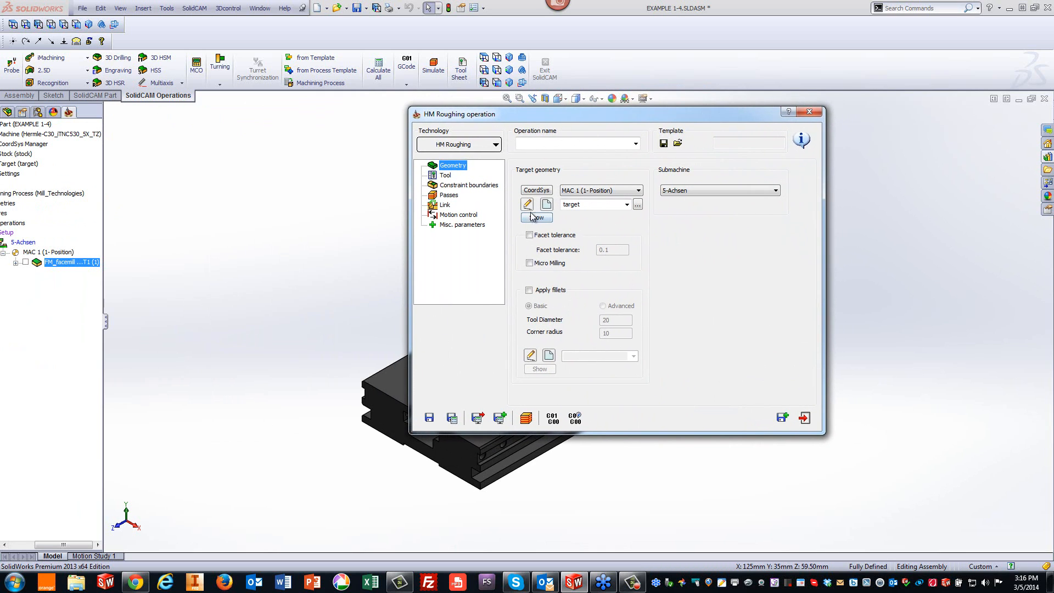
Filter the tools by END MILL, assign the 16 mm end mill number 3 to the roughing, and enable the minimum tool length calculation.
{"action": "left_click", "coordinate": [445, 176]}
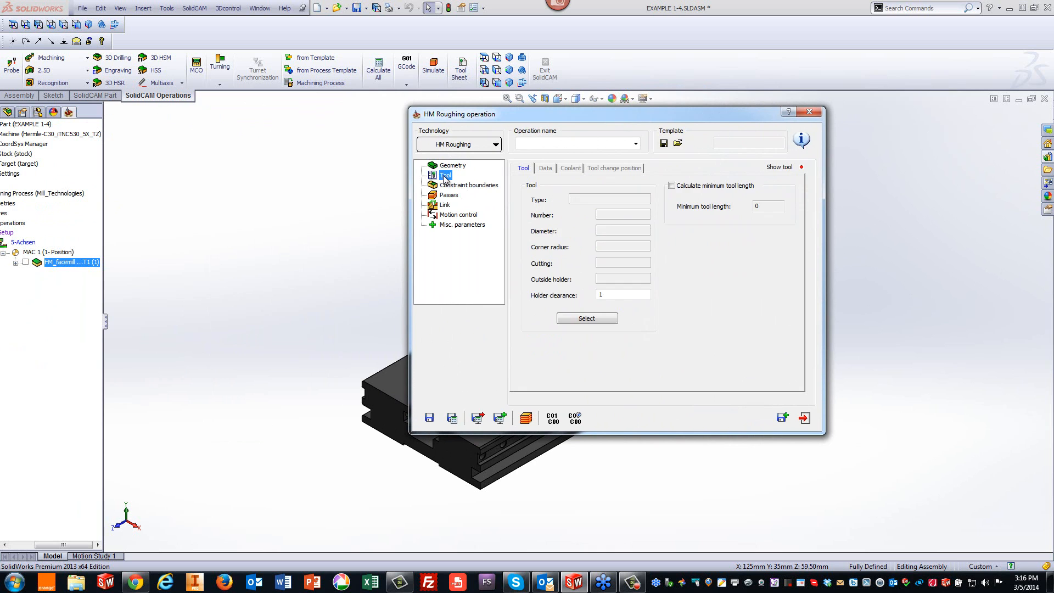
{"action": "left_click", "coordinate": [575, 318]}
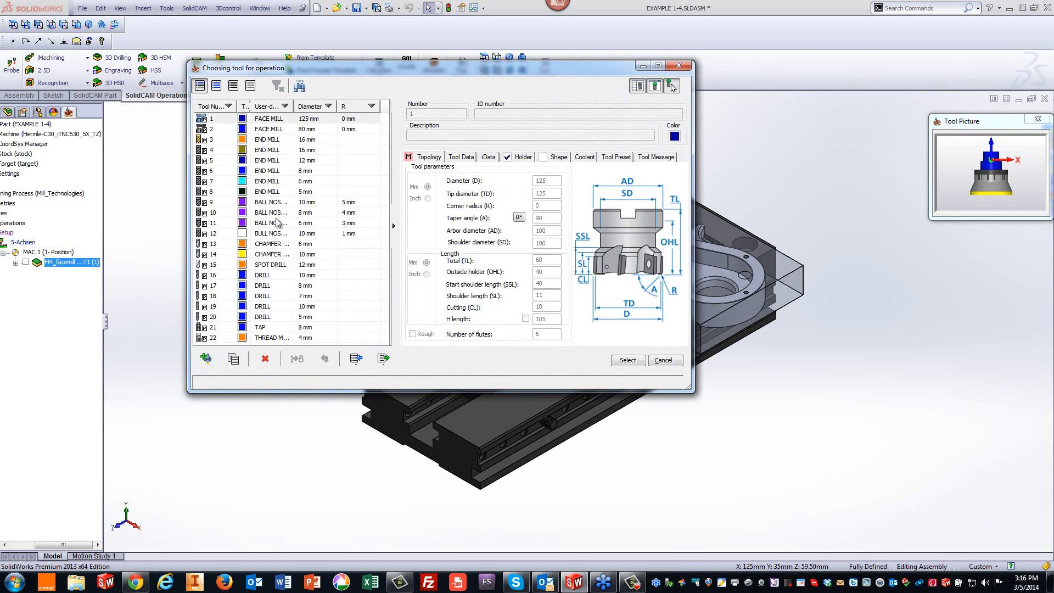
{"action": "left_click", "coordinate": [285, 107]}
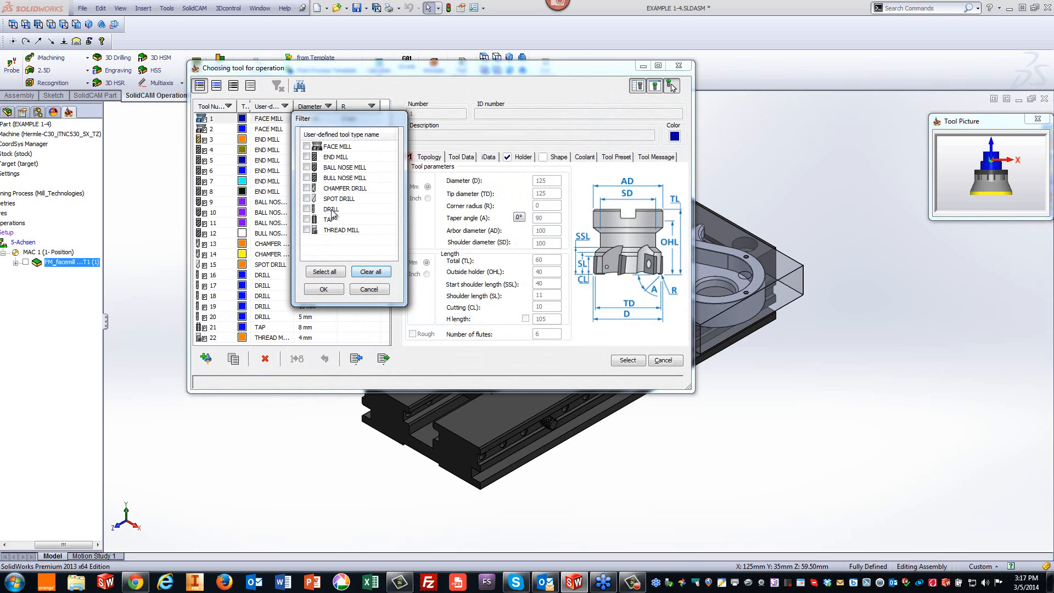
{"action": "left_click", "coordinate": [307, 157]}
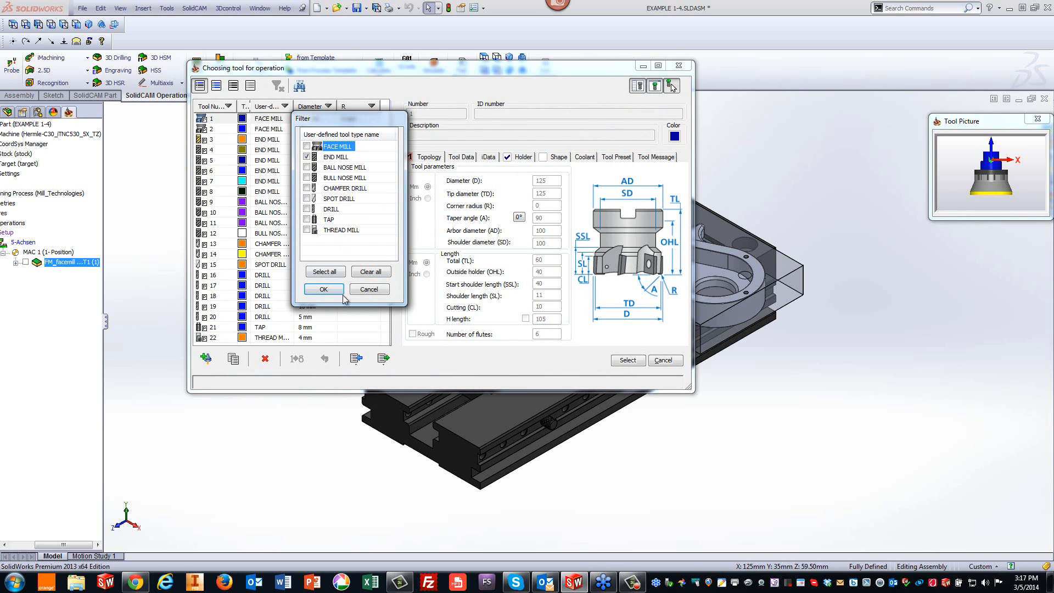
{"action": "left_click", "coordinate": [324, 290]}
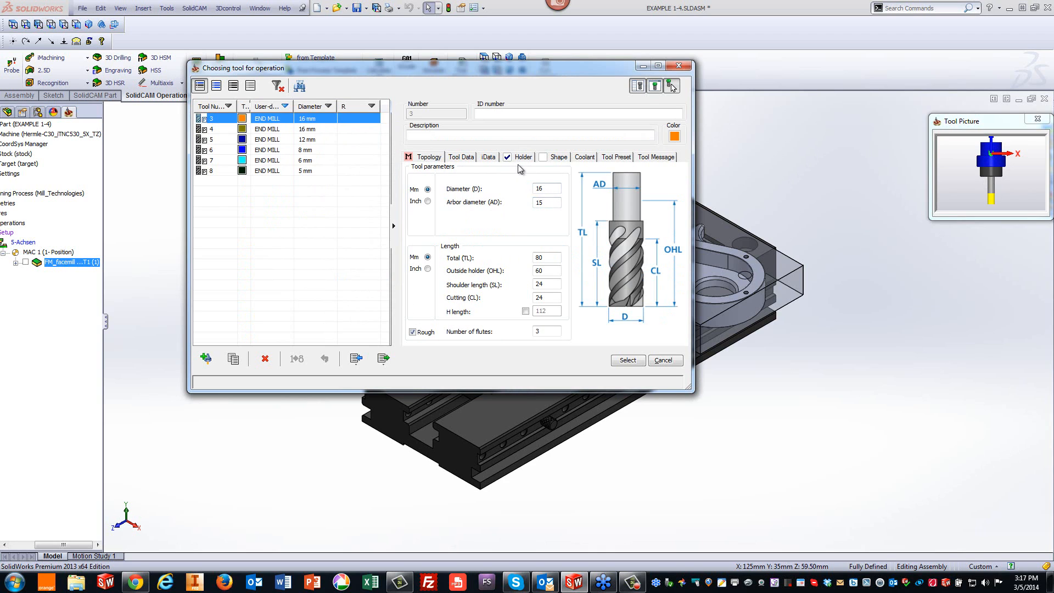
{"action": "left_click", "coordinate": [623, 362]}
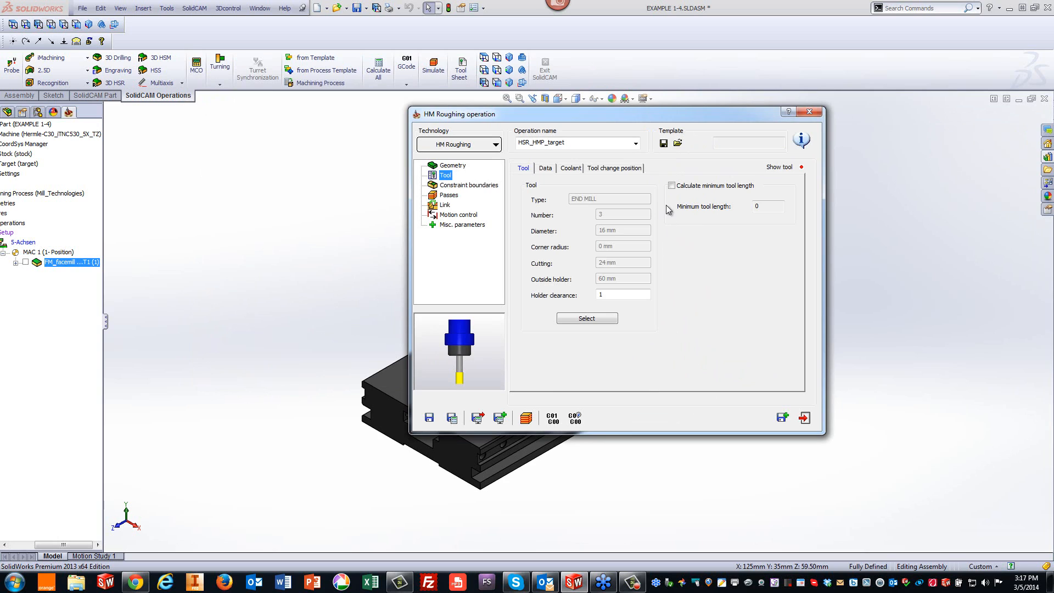
{"action": "left_click", "coordinate": [671, 185]}
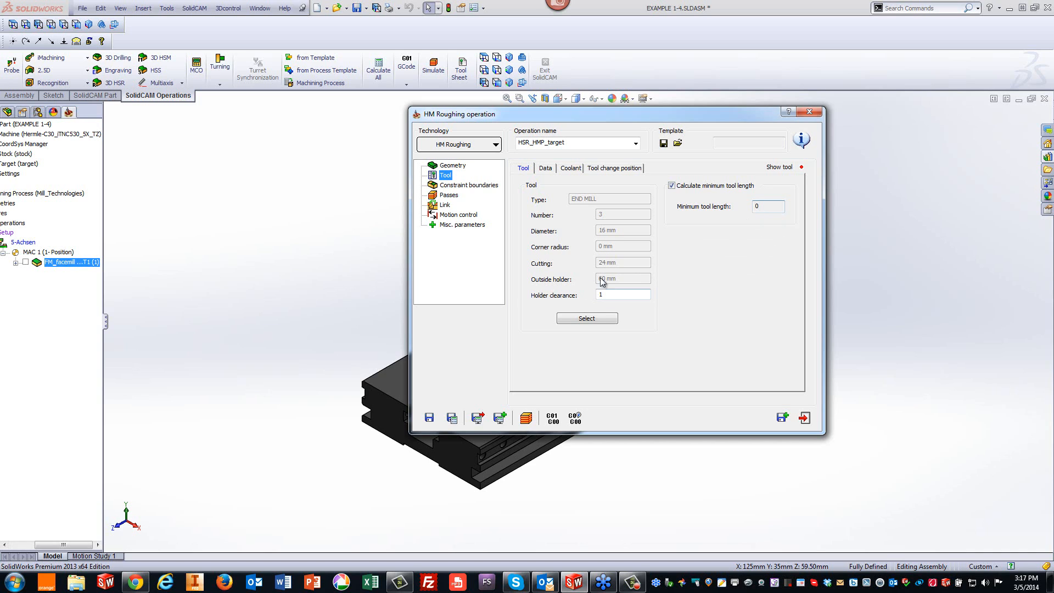
Set the constraint boundary to Auto-created box of stock model with an External boundary-tool relation.
{"action": "left_click", "coordinate": [471, 187]}
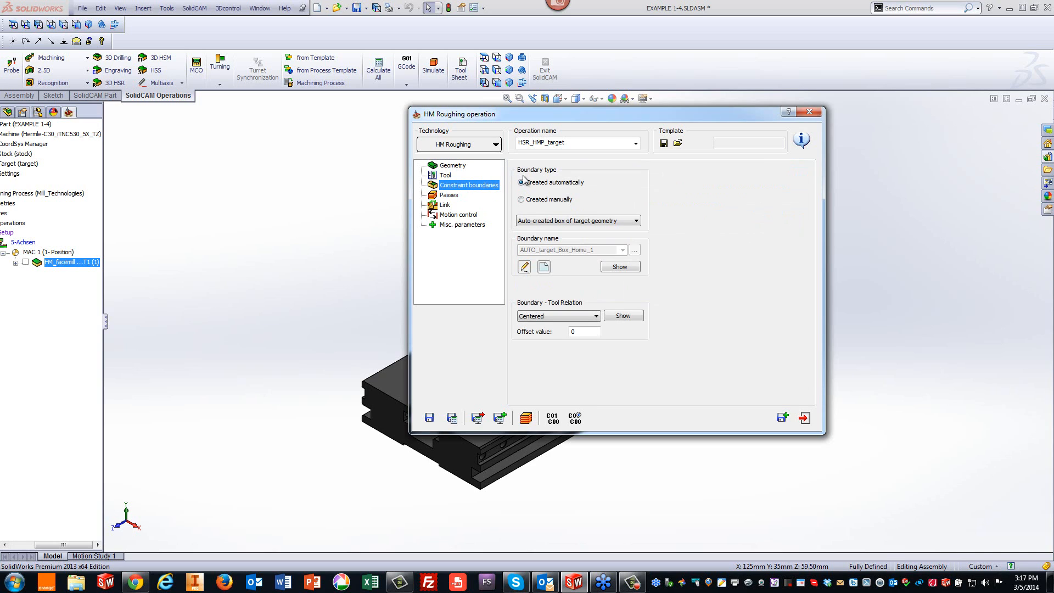
{"action": "left_click", "coordinate": [558, 221]}
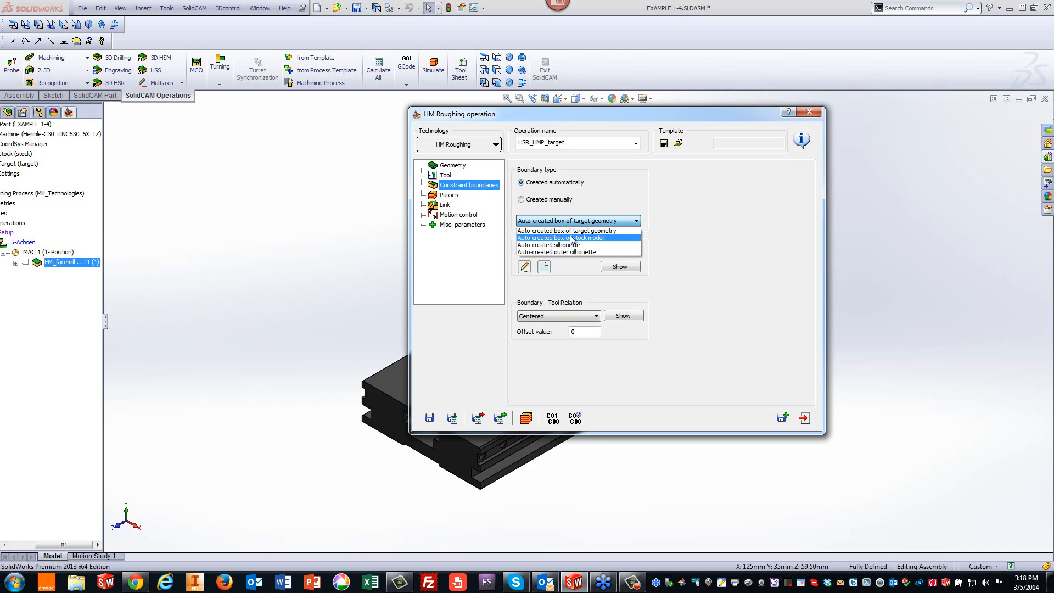
{"action": "left_click", "coordinate": [571, 238]}
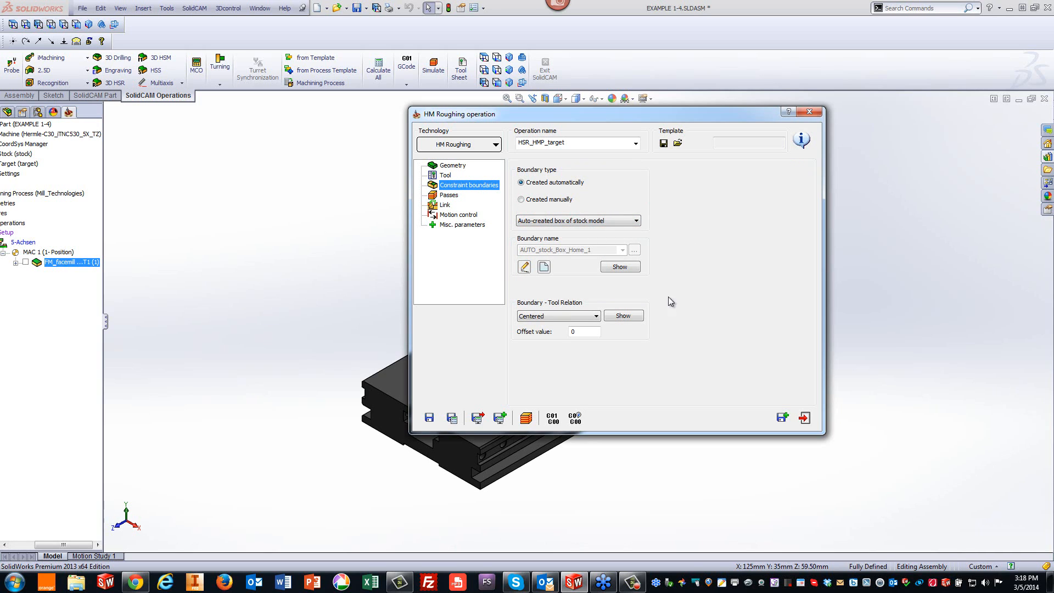
{"action": "left_click", "coordinate": [556, 320]}
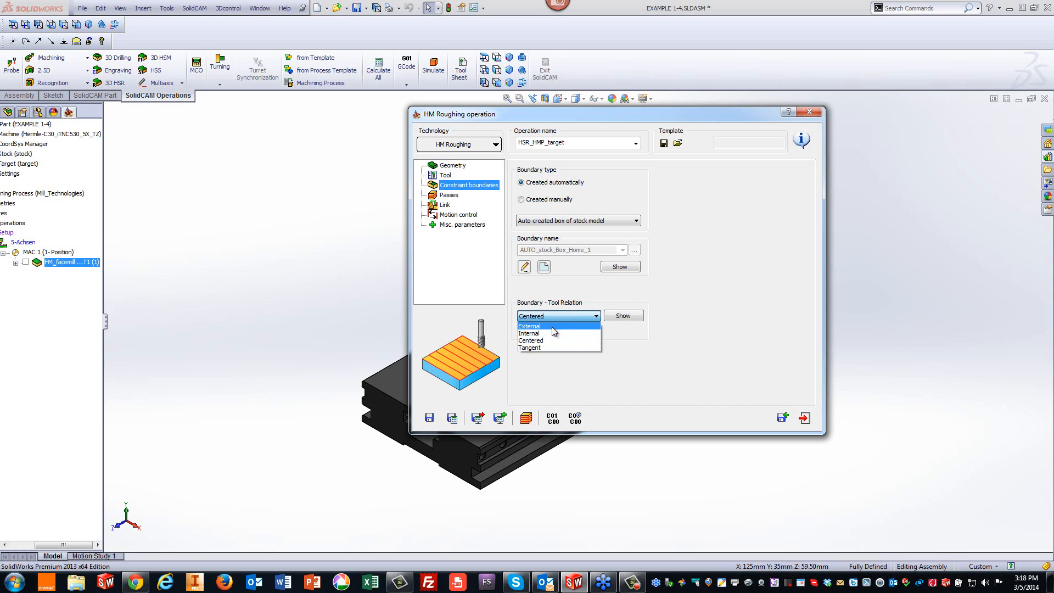
{"action": "left_click", "coordinate": [552, 325]}
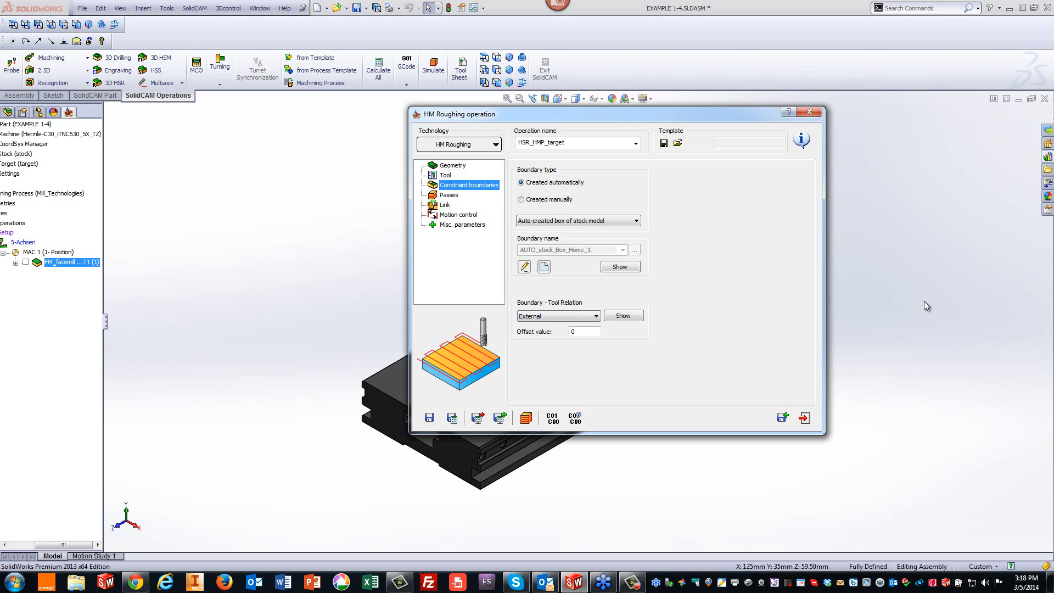
Set the wall and floor offsets of the roughing passes to 0.5.
{"action": "left_click", "coordinate": [447, 195]}
{"action": "left_click", "coordinate": [624, 212]}
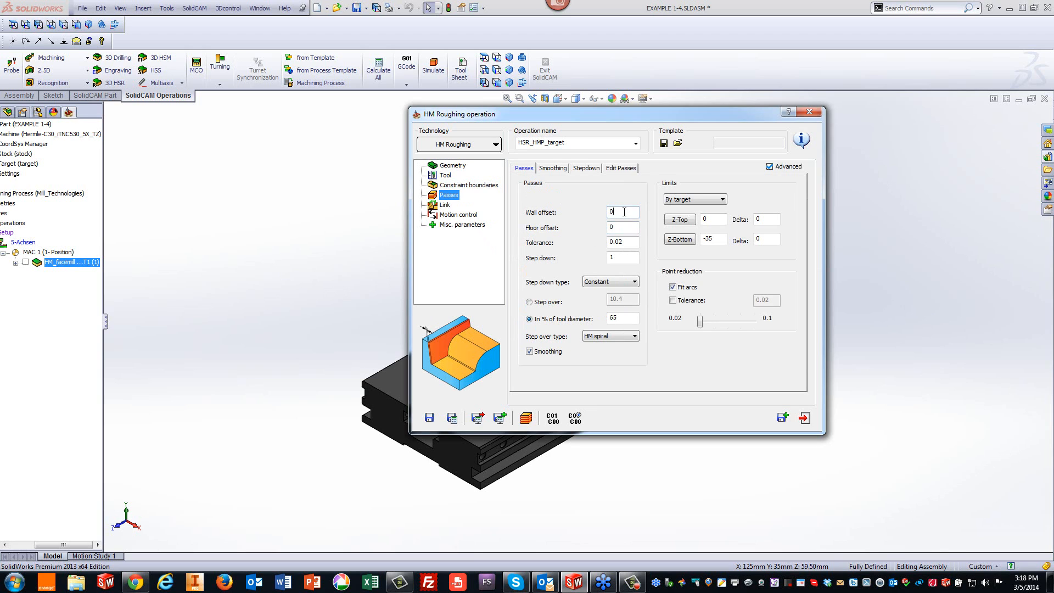
{"action": "type", "text": ".5"}
{"action": "key", "text": "Tab"}
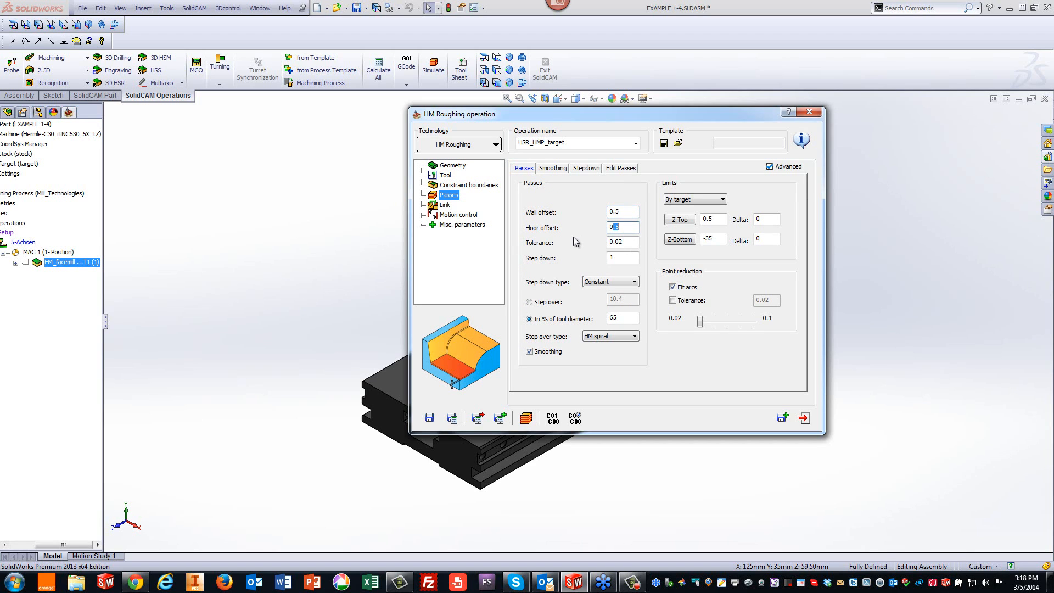
Set the roughing step down to 3 with the step down type Constant & flats.
{"action": "left_click", "coordinate": [619, 258]}
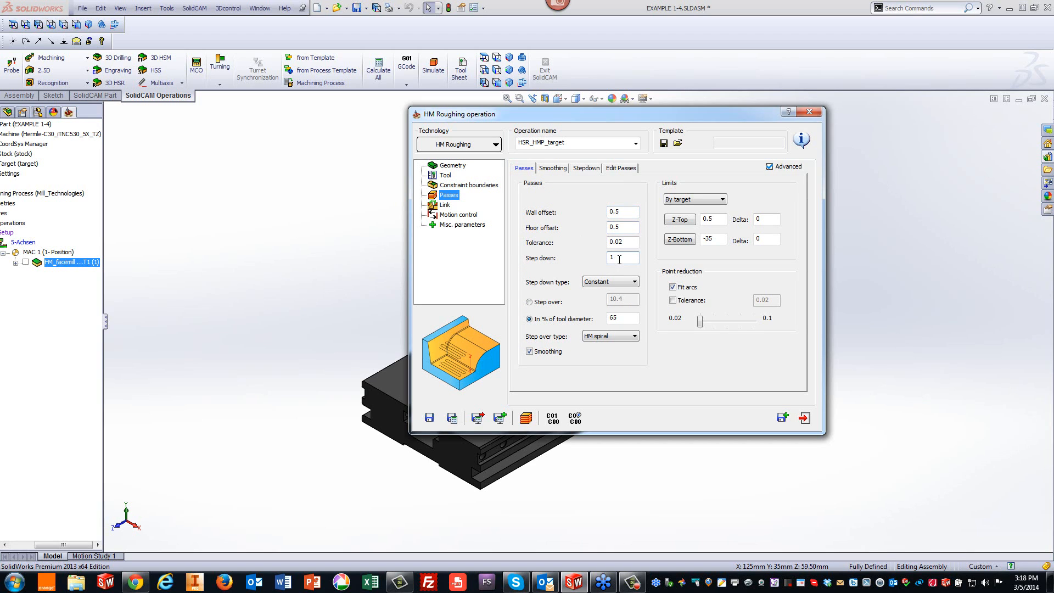
{"action": "key", "text": "shift+Home"}
{"action": "type", "text": "3"}
{"action": "left_click", "coordinate": [589, 284]}
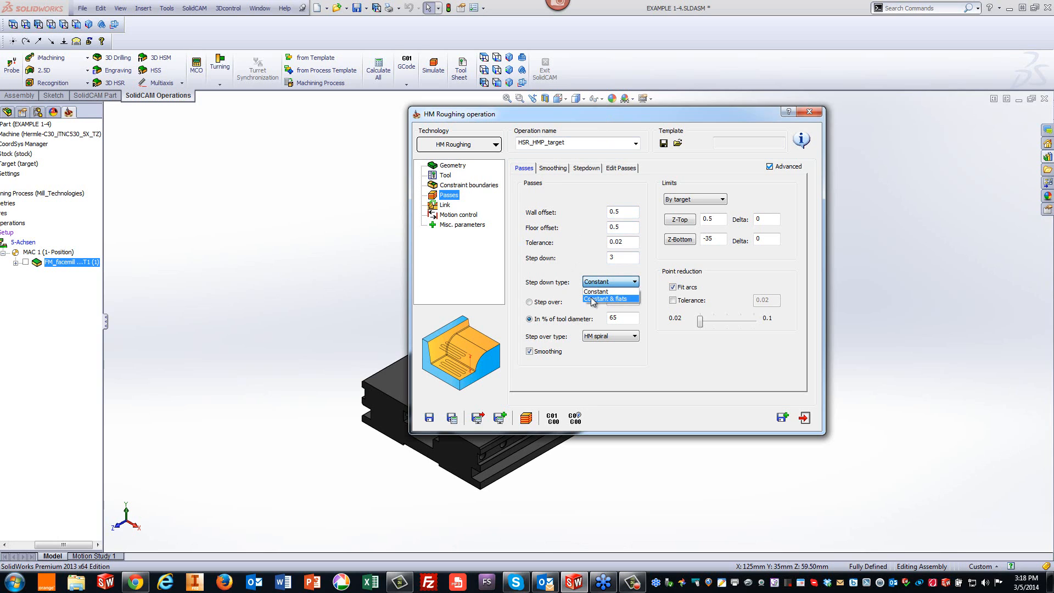
{"action": "left_click", "coordinate": [593, 299]}
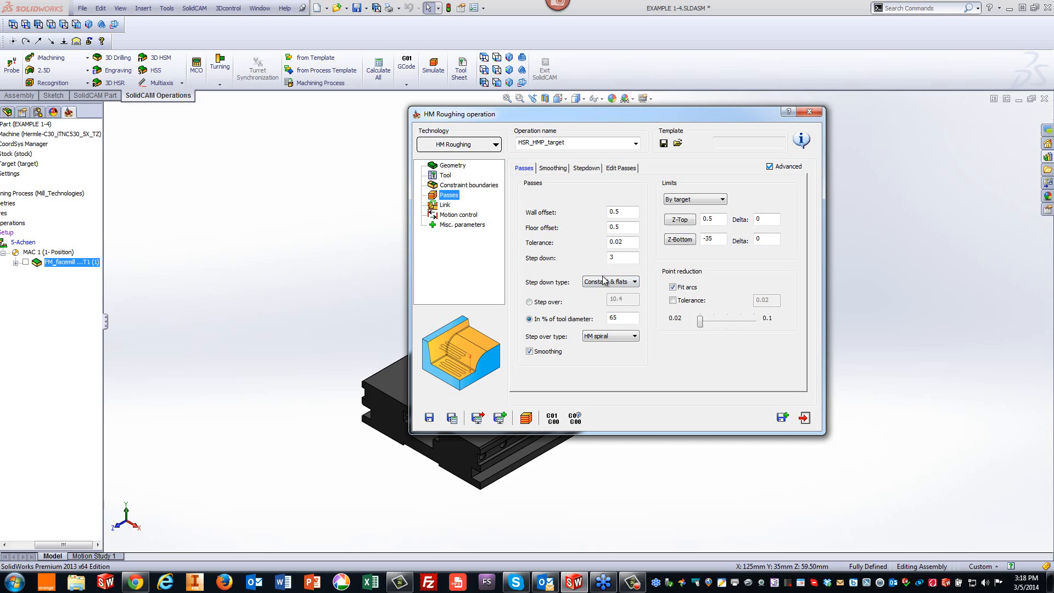
{"action": "left_click", "coordinate": [624, 258]}
{"action": "double_click", "coordinate": [634, 116]}
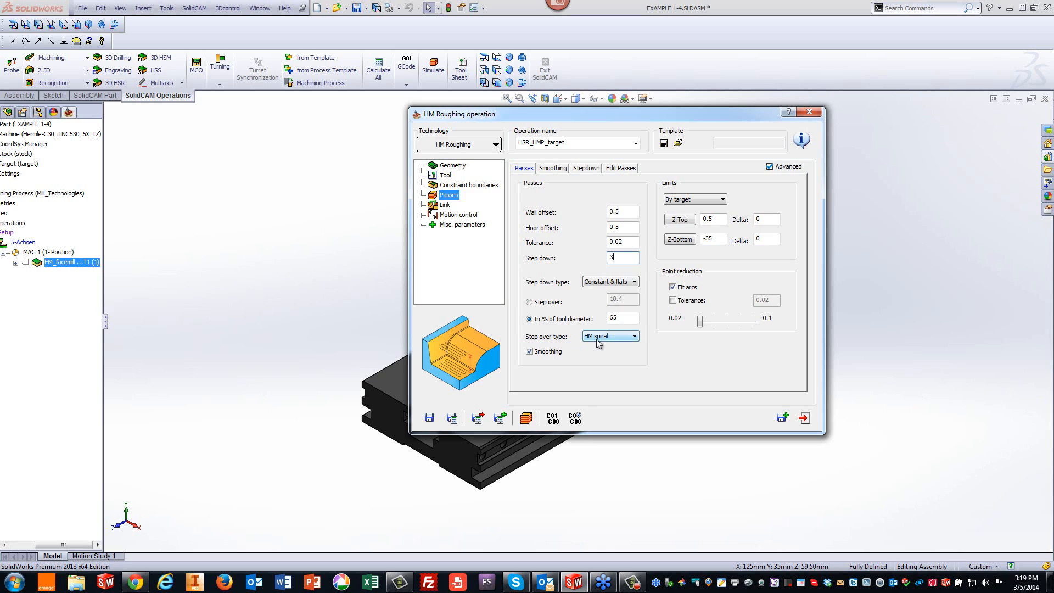
{"action": "double_click", "coordinate": [617, 117]}
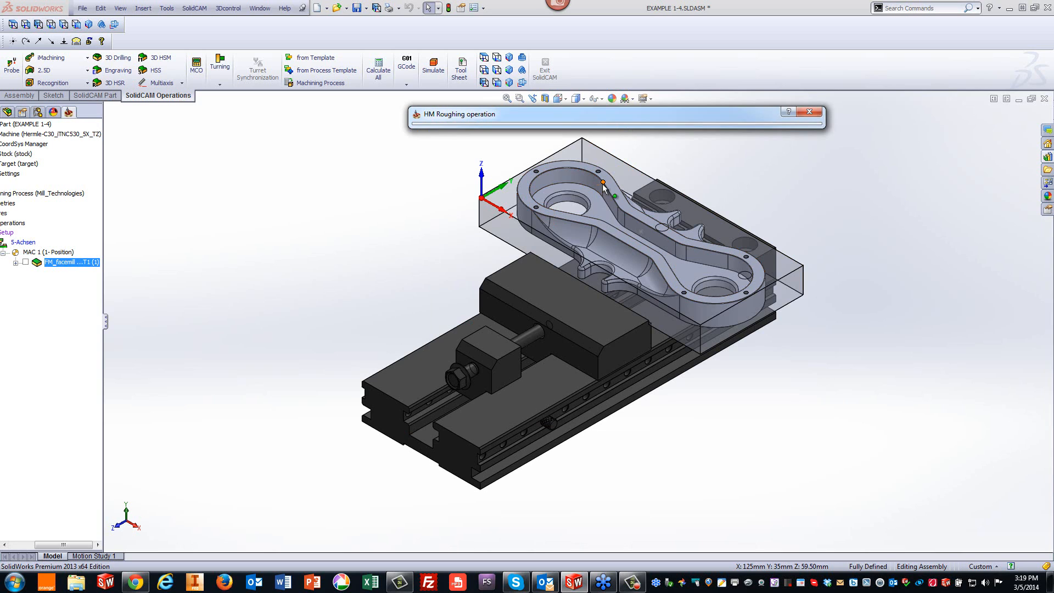
{"action": "double_click", "coordinate": [680, 114]}
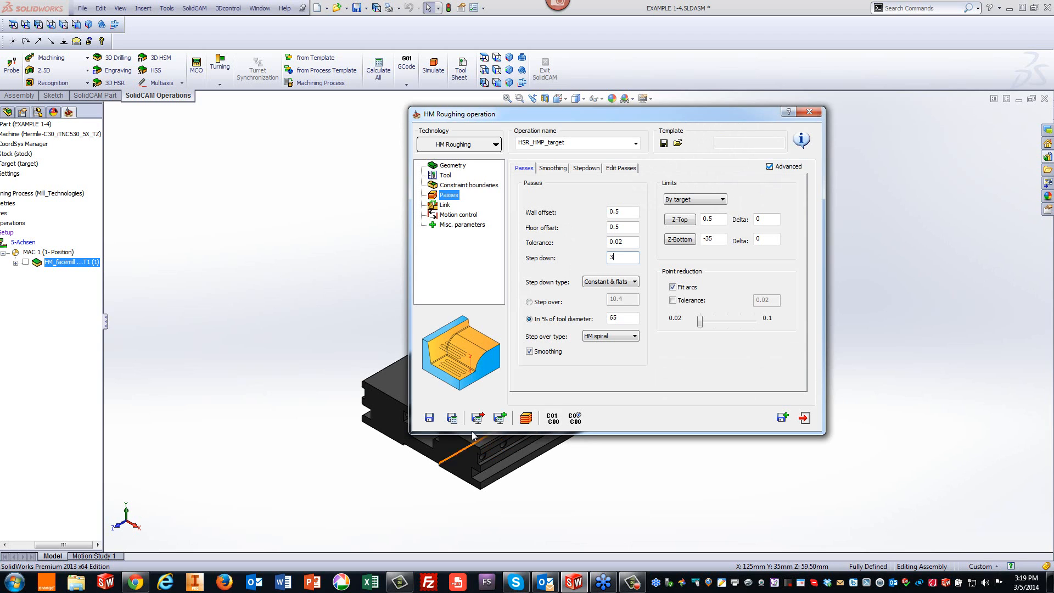
Save and calculate the HM Roughing operation, and check its calculated minimum tool length.
{"action": "left_click", "coordinate": [459, 420]}
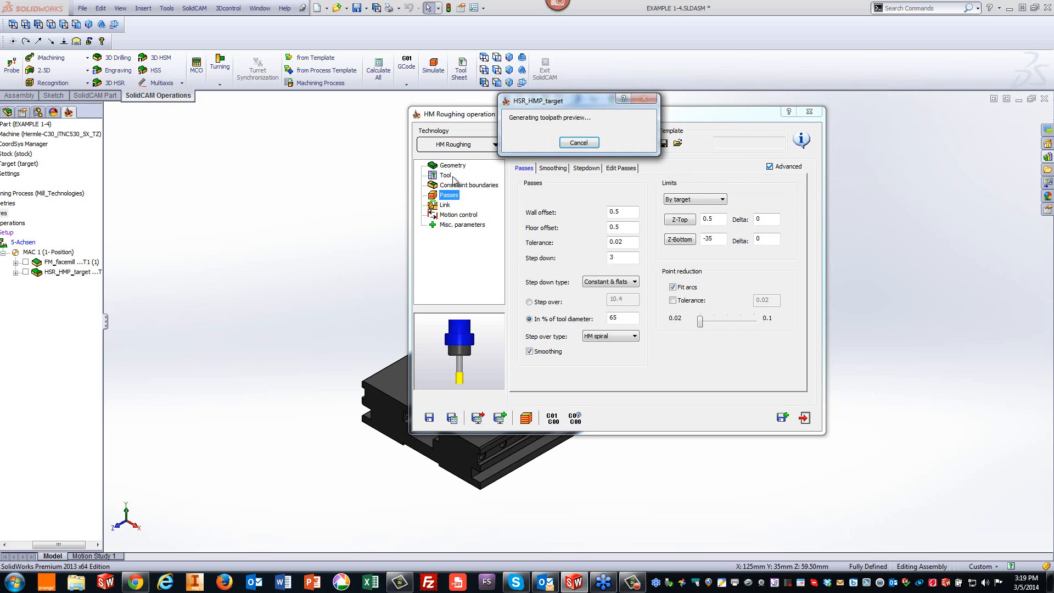
{"action": "left_click", "coordinate": [451, 176]}
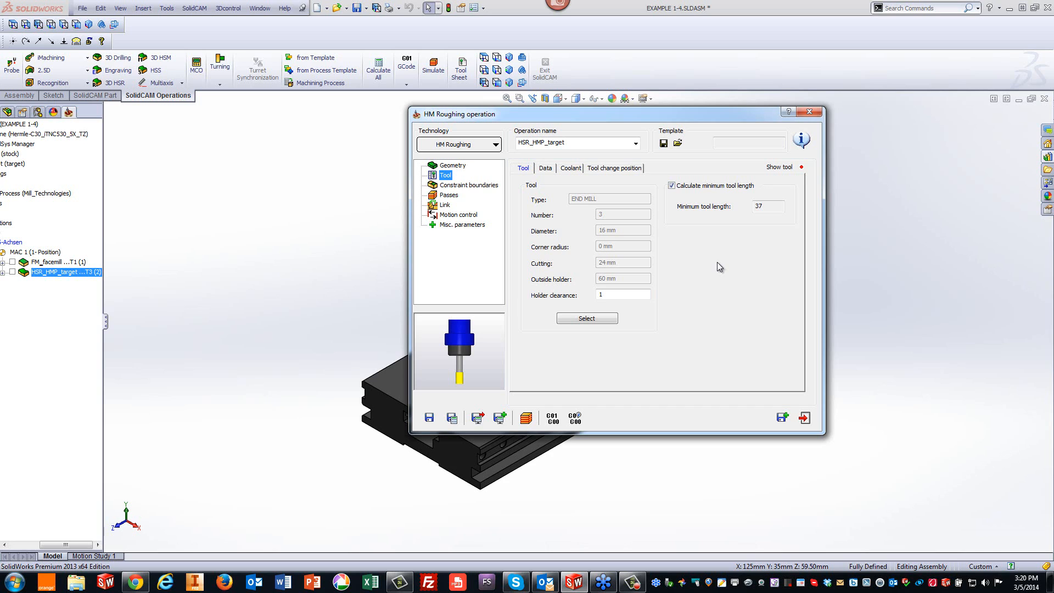
Review the data of the 16 mm end mill and simulate the HM Roughing operation in SolidVerify, inspecting the machined stock.
{"action": "left_click", "coordinate": [607, 319]}
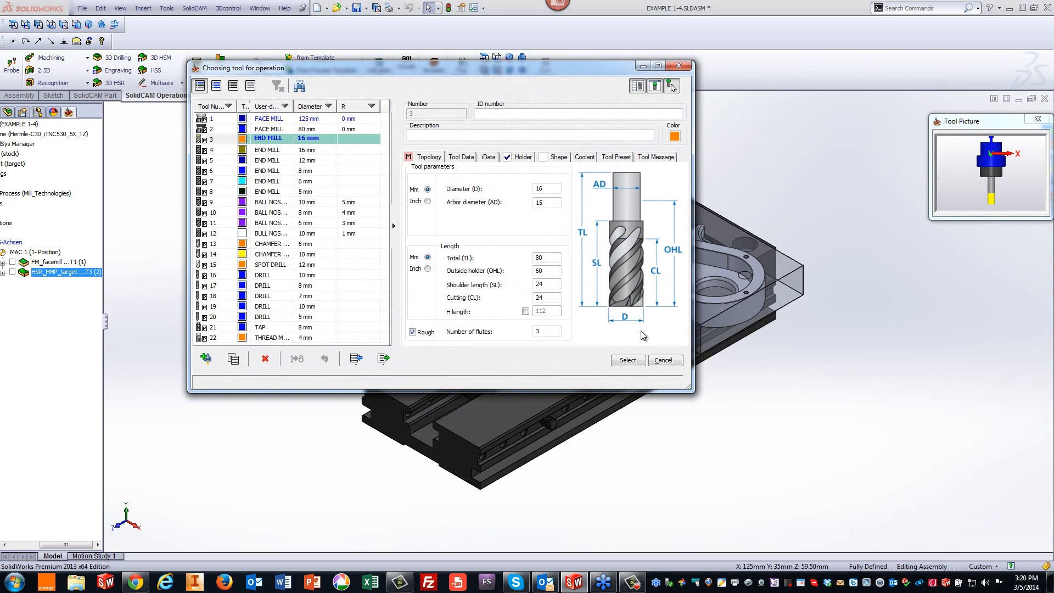
{"action": "left_click", "coordinate": [658, 360]}
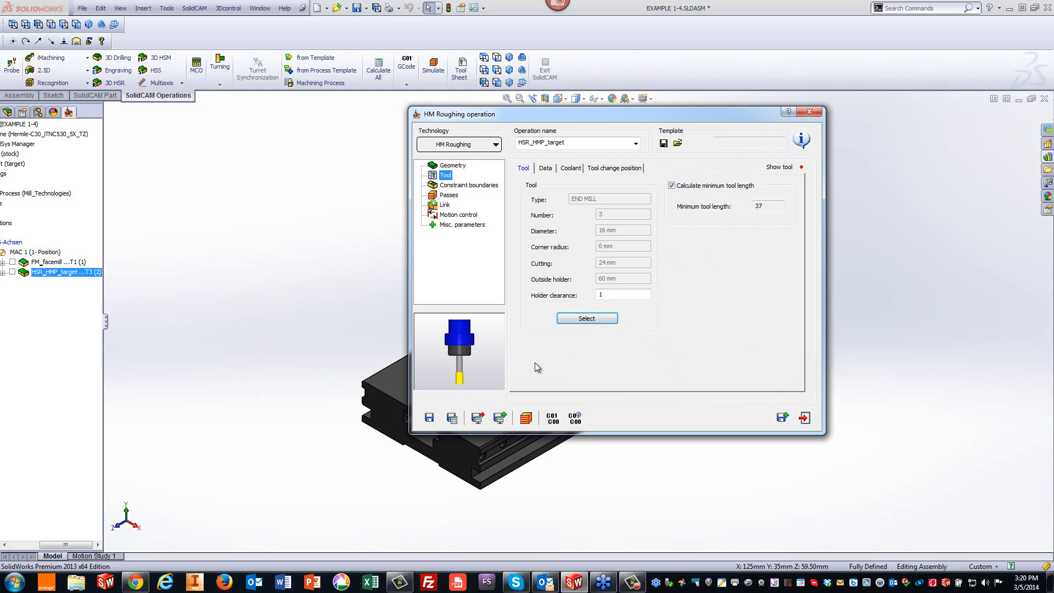
{"action": "left_click", "coordinate": [525, 418]}
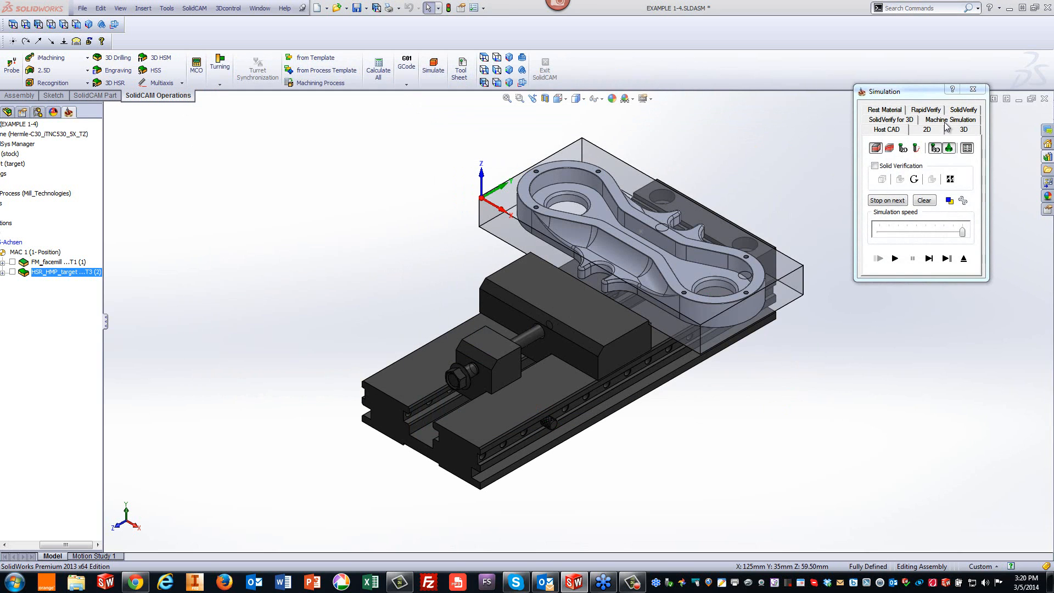
{"action": "left_click", "coordinate": [959, 112]}
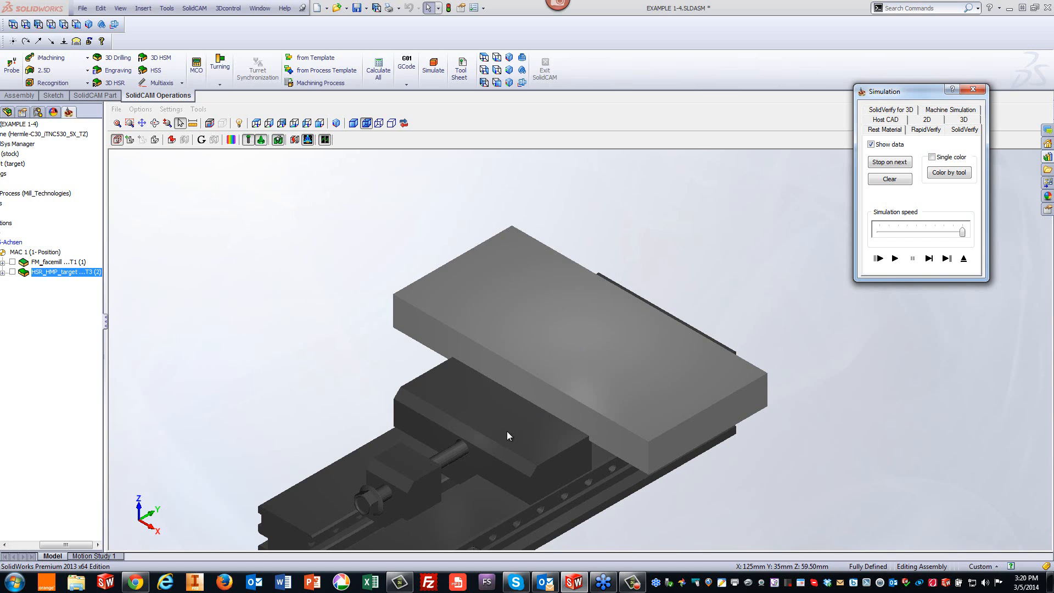
{"action": "left_click", "coordinate": [894, 258]}
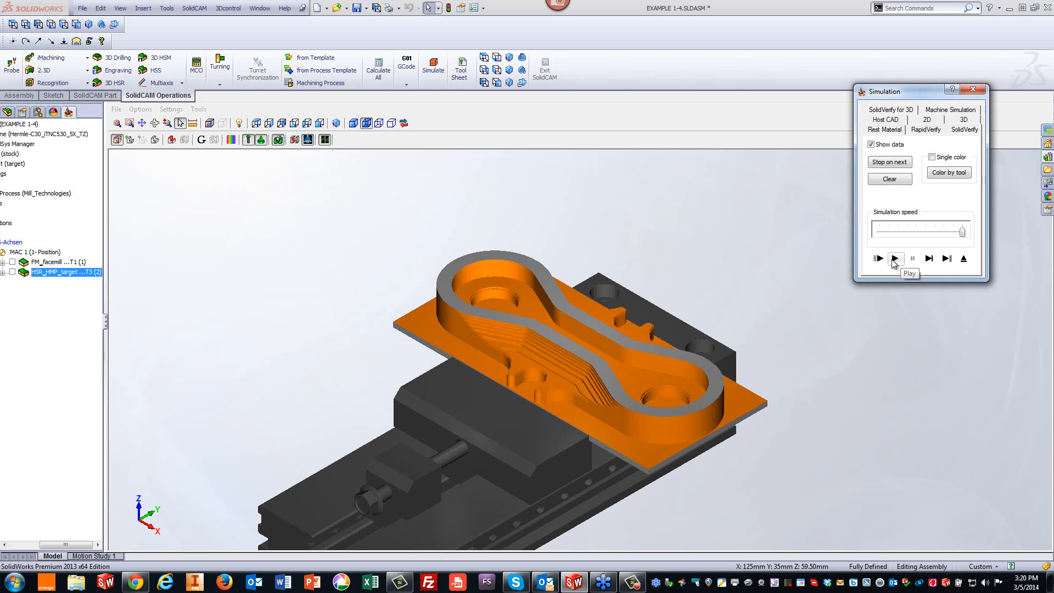
{"action": "left_click", "coordinate": [813, 254]}
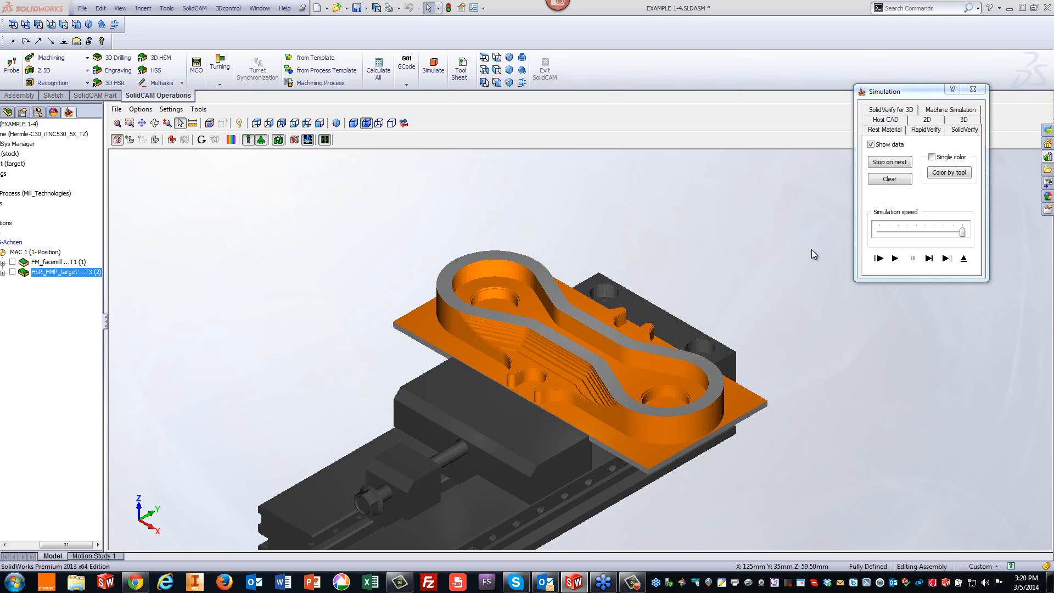
{"action": "scroll", "coordinate": [811, 249], "scroll_direction": "up", "scroll_amount": 5}
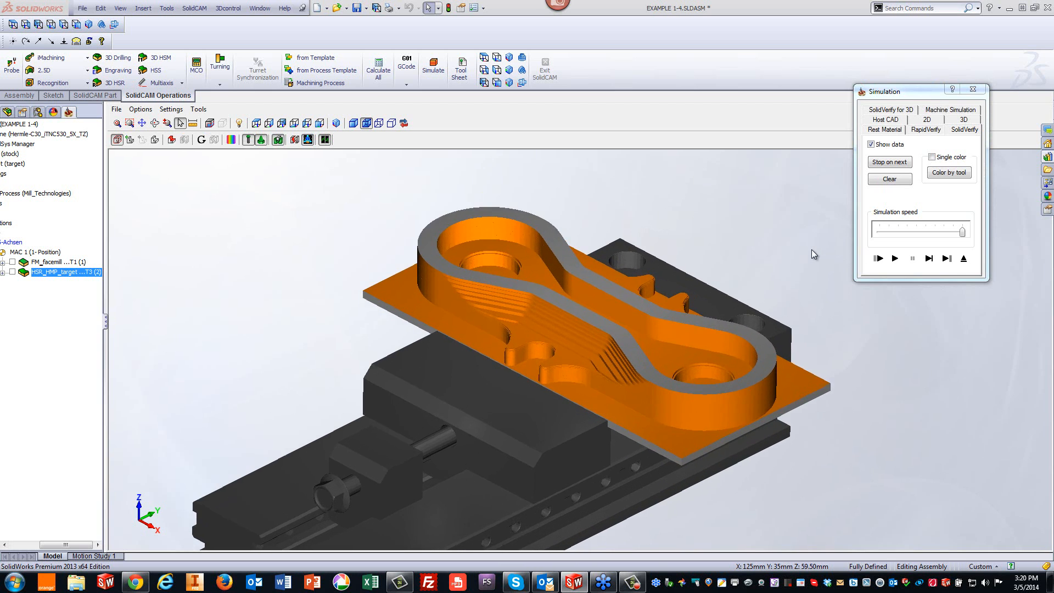
{"action": "scroll", "coordinate": [812, 251], "scroll_direction": "up", "scroll_amount": 6}
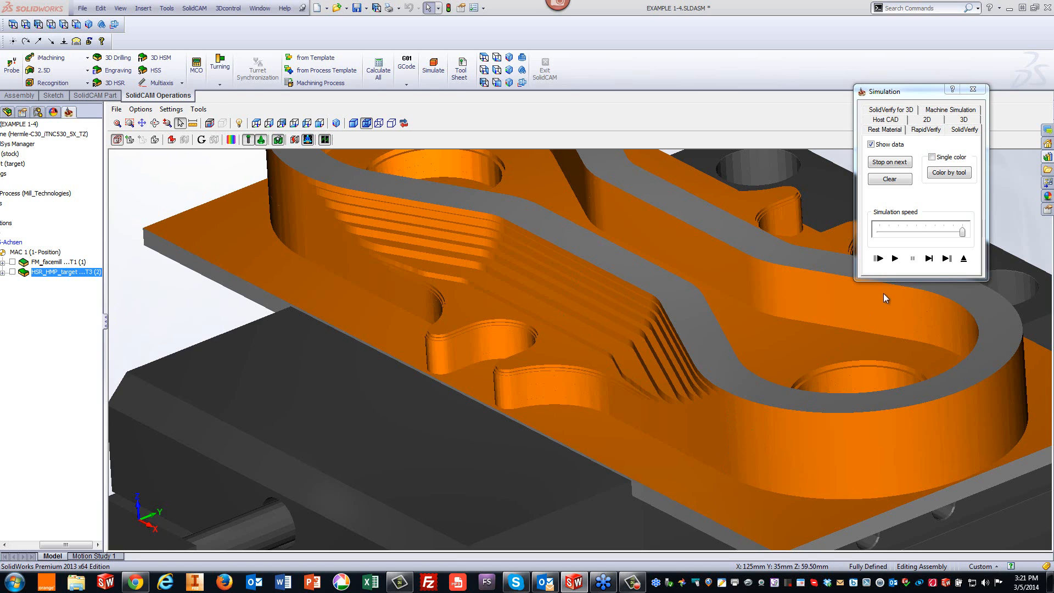
{"action": "left_click", "coordinate": [964, 259]}
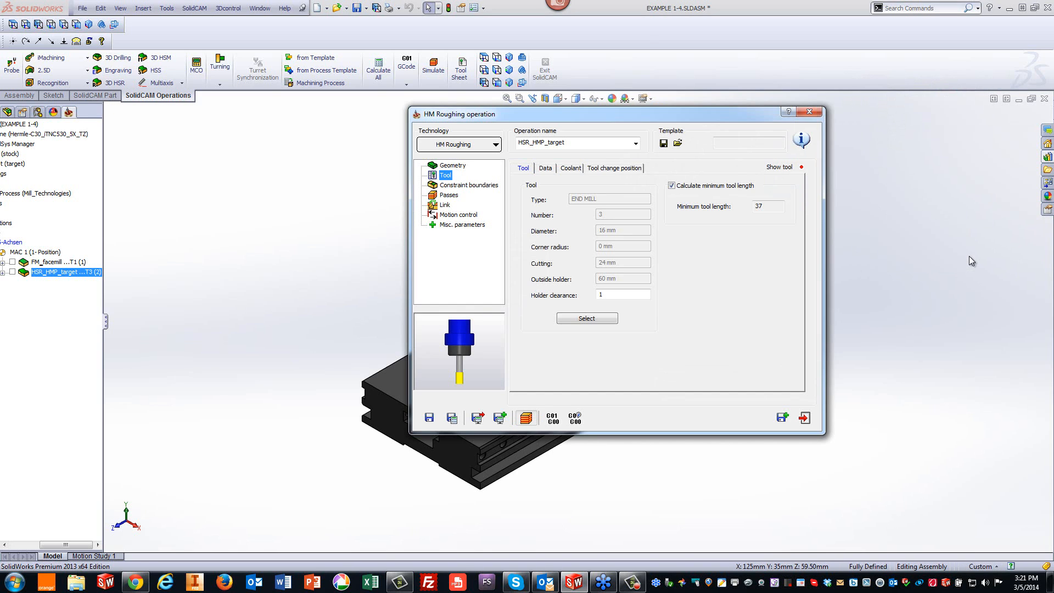
Save and copy the HM Roughing operation, and change the copy's technology to Rest roughing.
{"action": "left_click", "coordinate": [779, 420]}
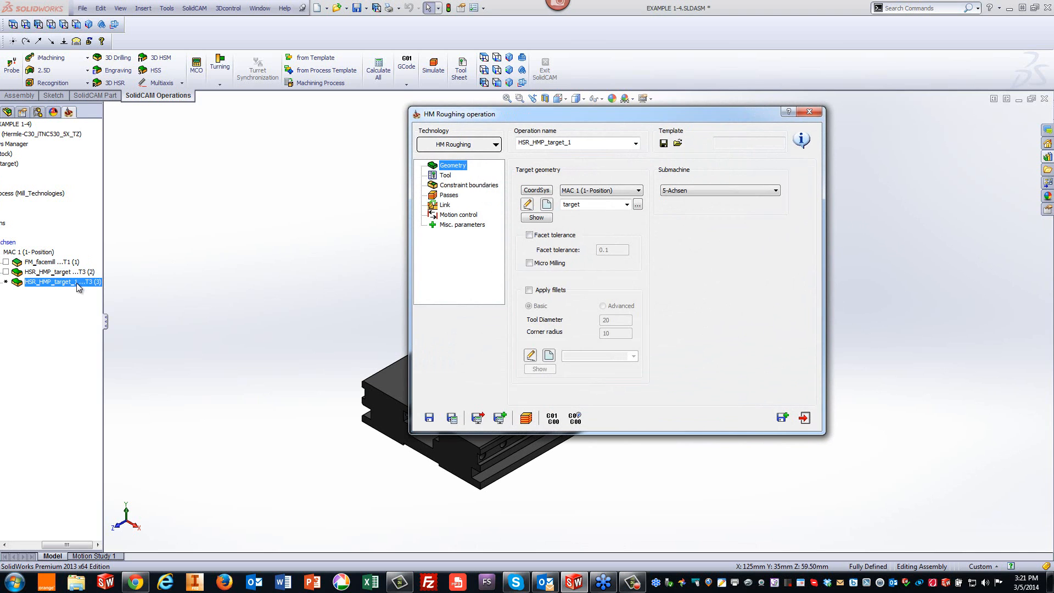
{"action": "left_click", "coordinate": [444, 145]}
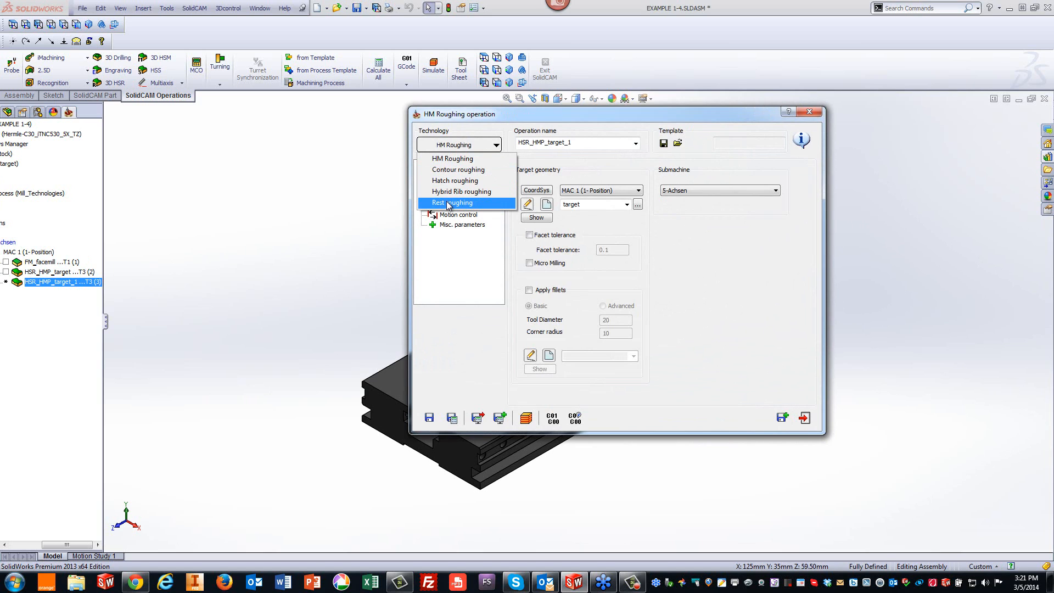
{"action": "left_click", "coordinate": [449, 203]}
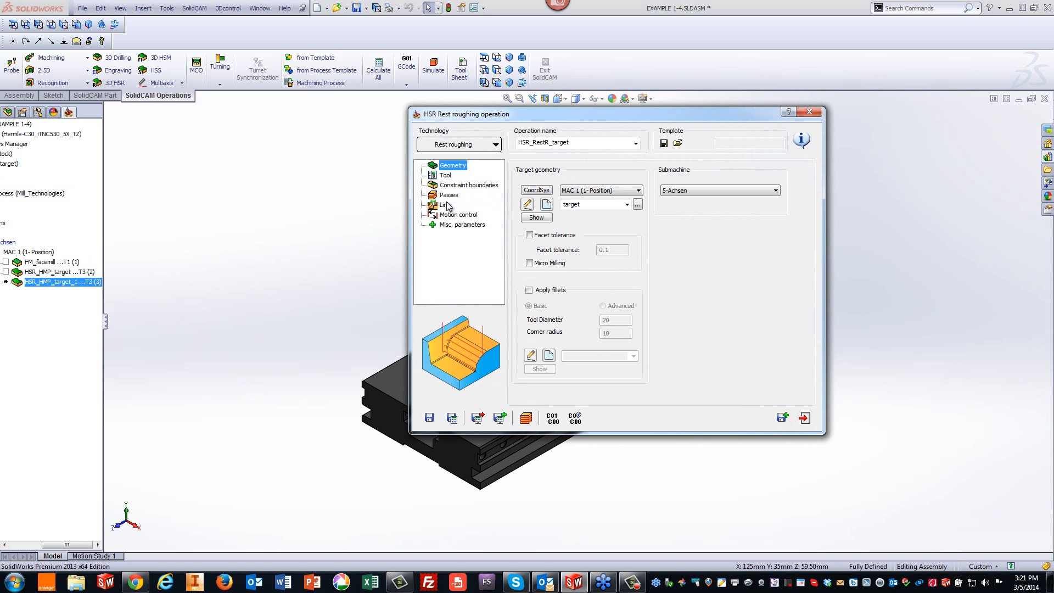
Review the rest roughing's tool, constraint boundary and offsets, and set its step down to 0.5.
{"action": "left_click", "coordinate": [447, 176]}
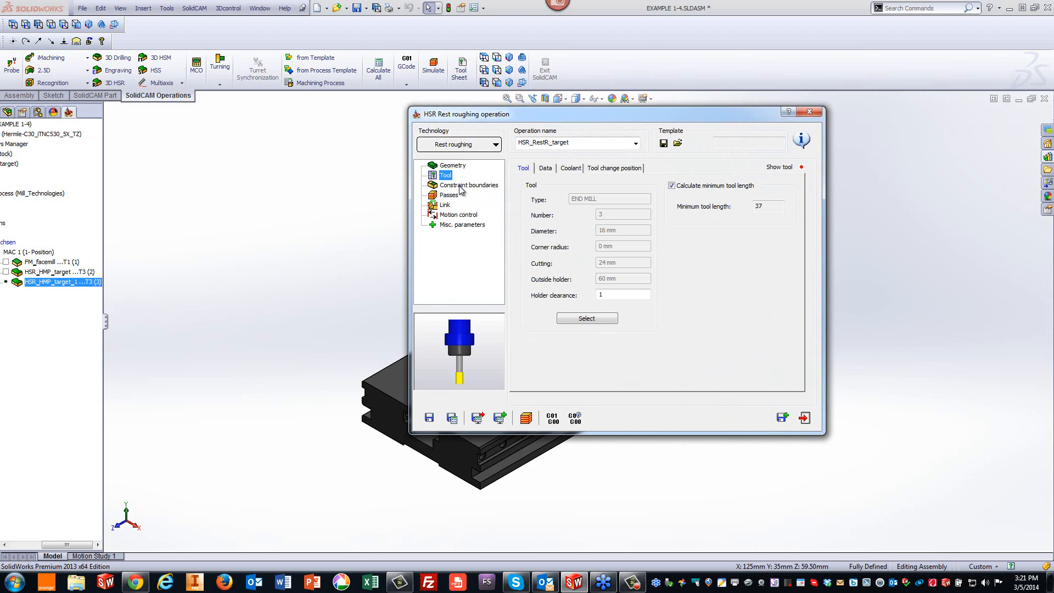
{"action": "left_click", "coordinate": [461, 186]}
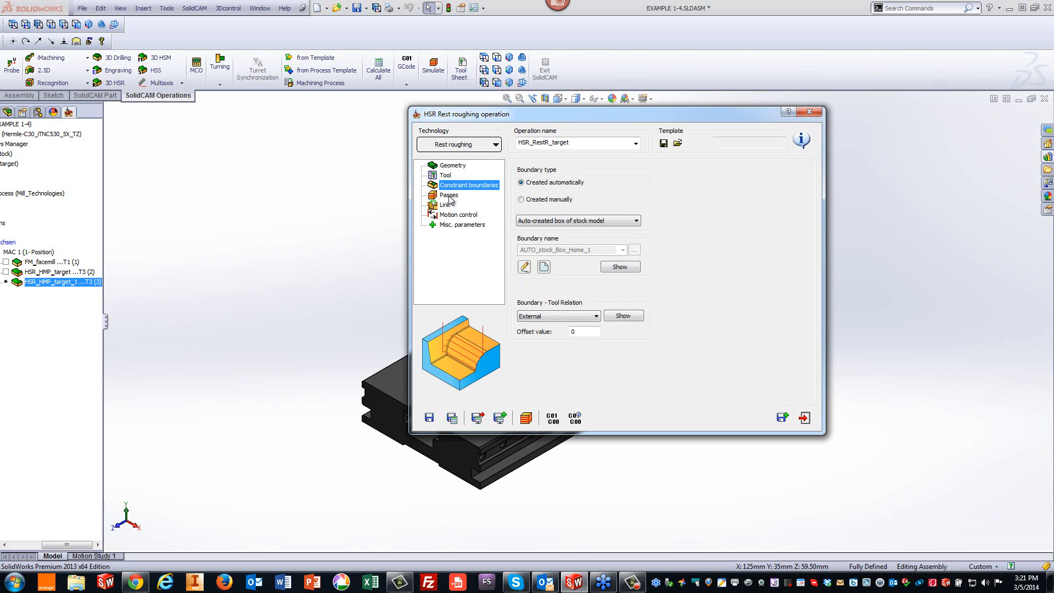
{"action": "left_click", "coordinate": [449, 196]}
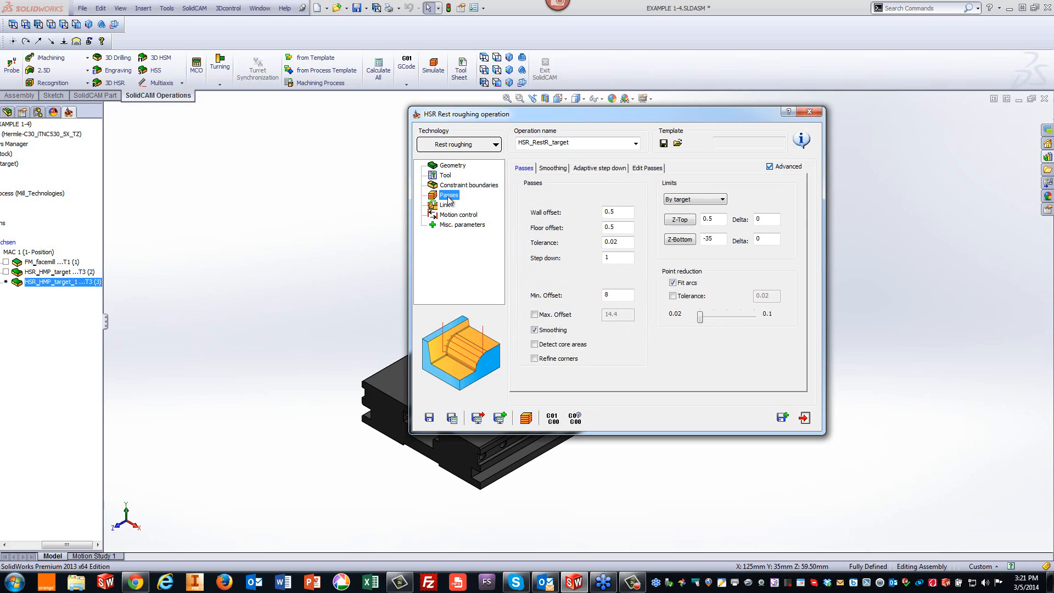
{"action": "left_click", "coordinate": [621, 213]}
{"action": "left_click", "coordinate": [621, 227]}
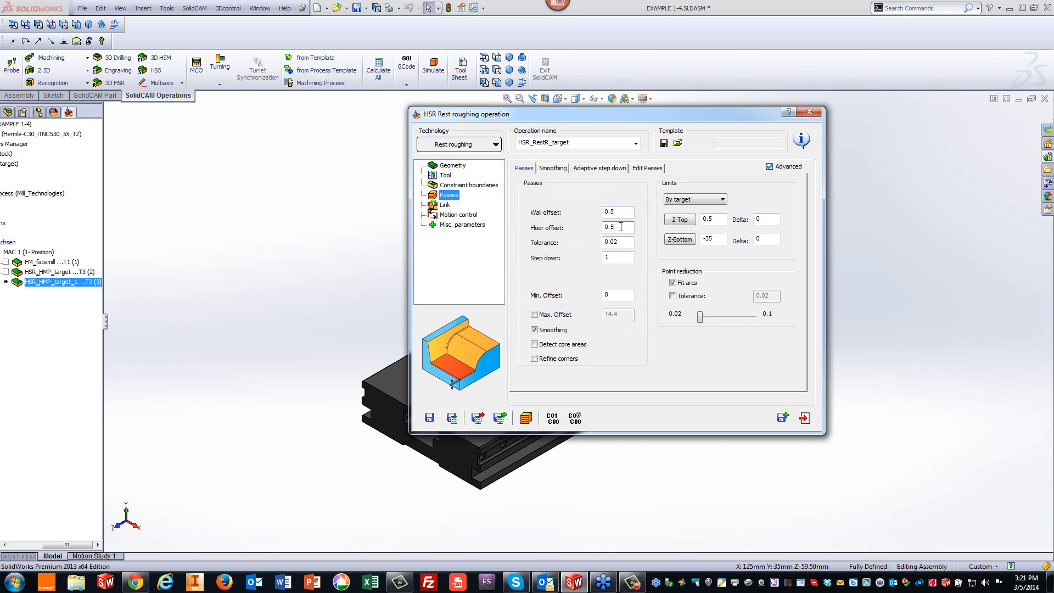
{"action": "left_click", "coordinate": [630, 256]}
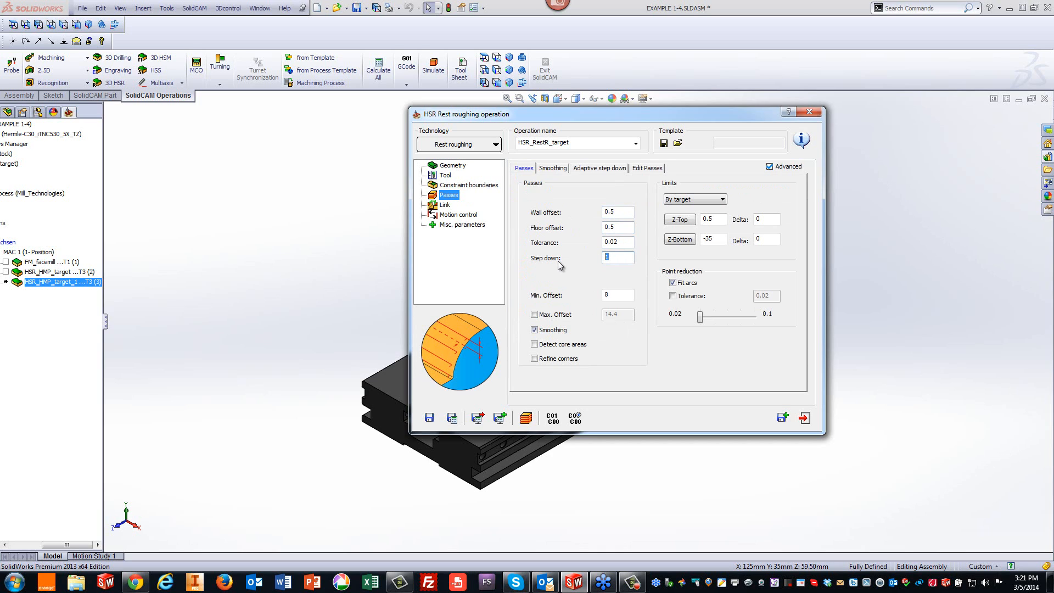
{"action": "type", "text": "0.5"}
Show the automatically defined stock model that the rest roughing passes start from, and close the preview.
{"action": "left_click", "coordinate": [636, 169]}
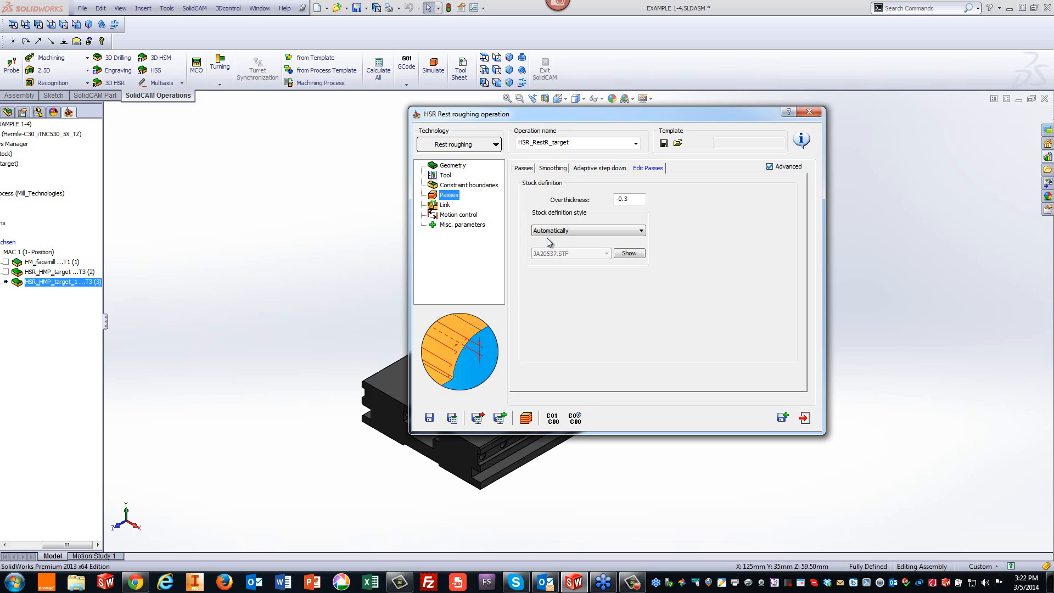
{"action": "left_click", "coordinate": [627, 254]}
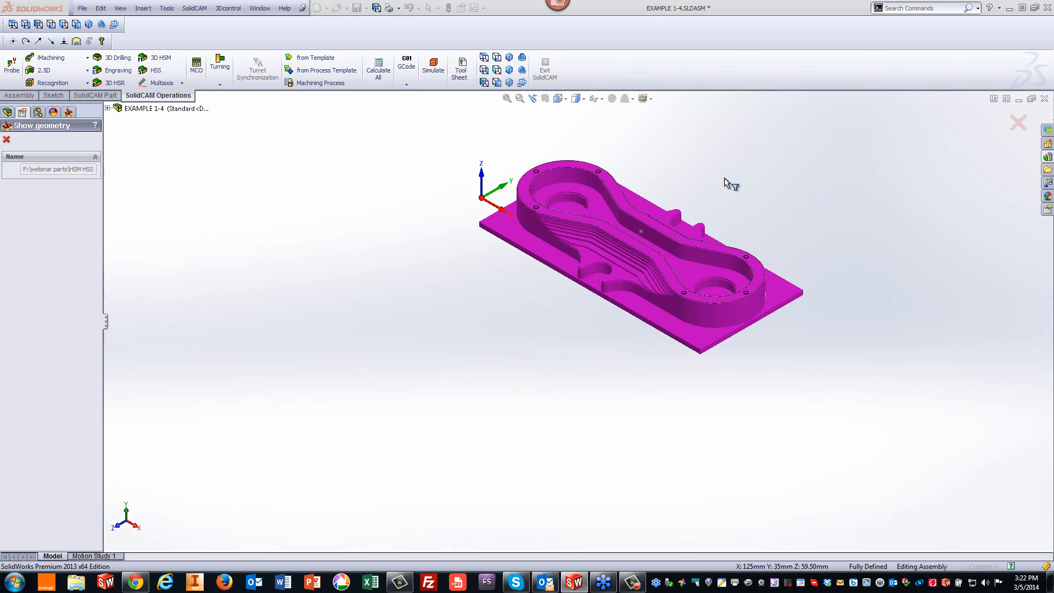
{"action": "left_click", "coordinate": [724, 178]}
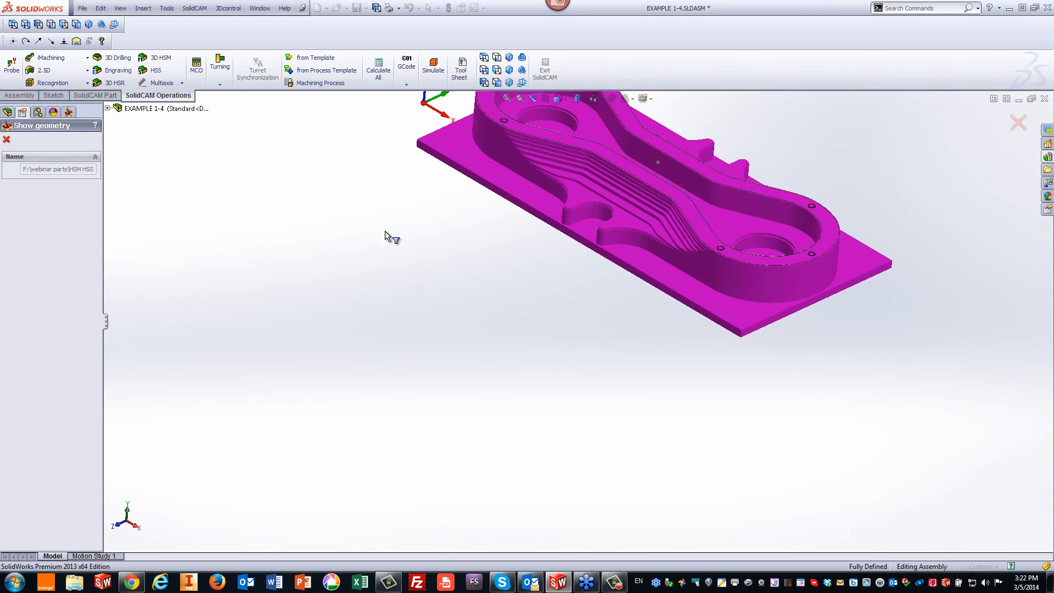
{"action": "left_click", "coordinate": [7, 140]}
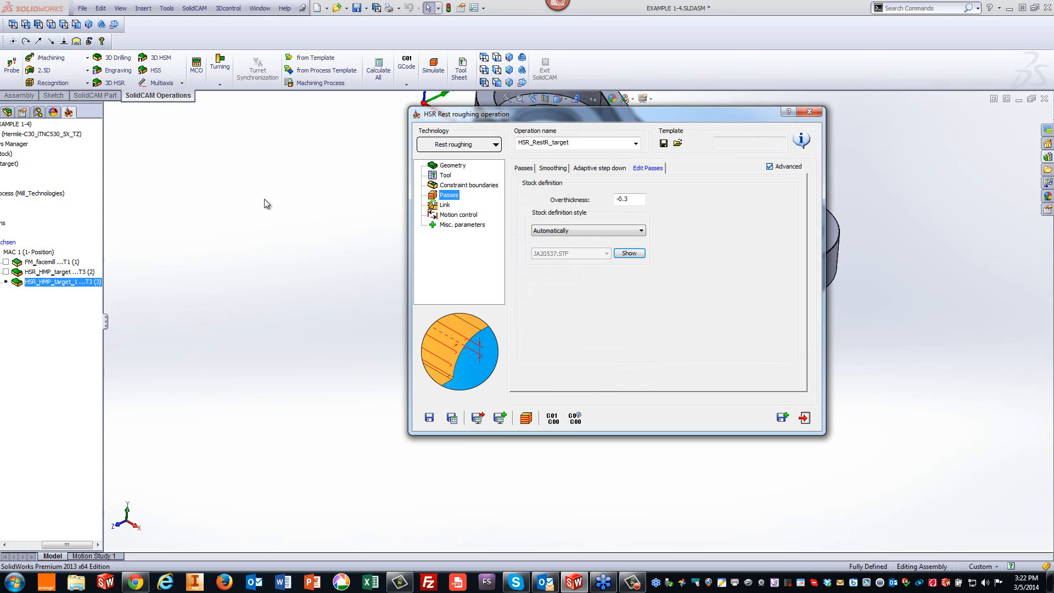
Recheck the tool and passes settings, and save and calculate the Rest roughing operation.
{"action": "left_click", "coordinate": [446, 175]}
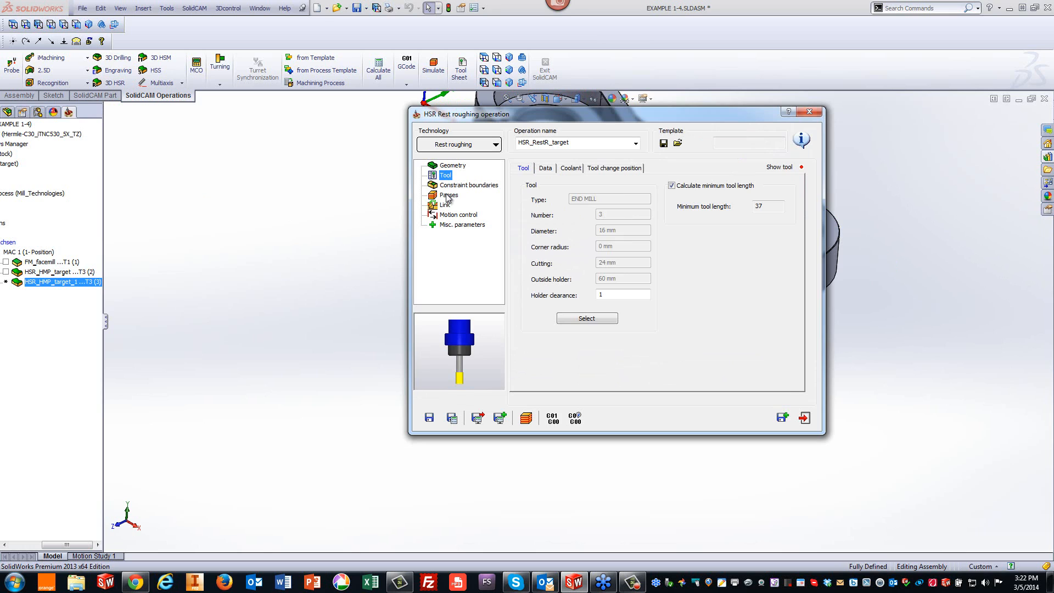
{"action": "left_click", "coordinate": [447, 195]}
{"action": "left_click", "coordinate": [445, 205]}
{"action": "left_click", "coordinate": [448, 195]}
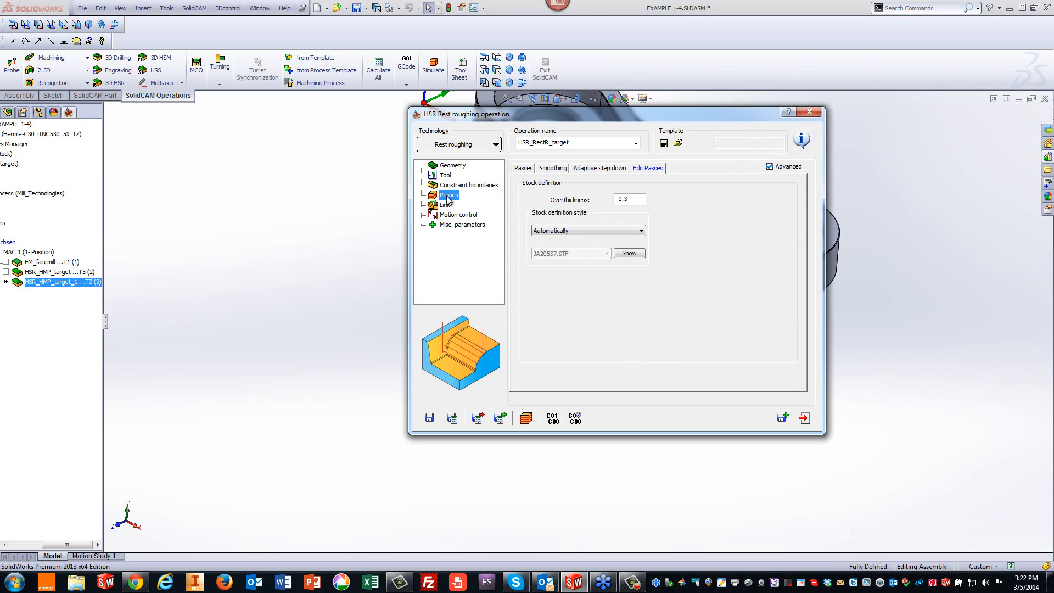
{"action": "left_click", "coordinate": [452, 418]}
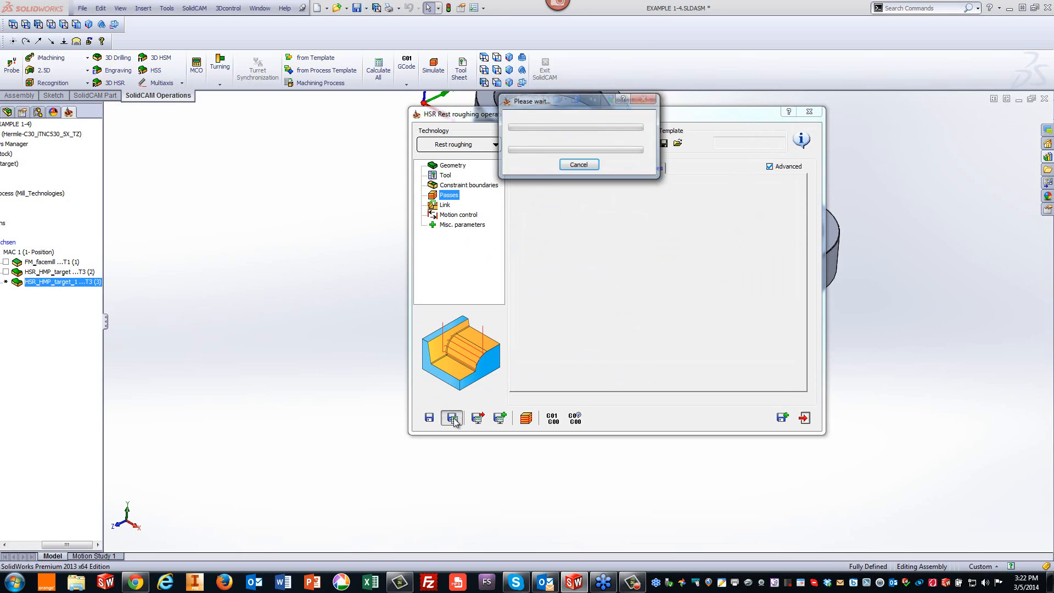
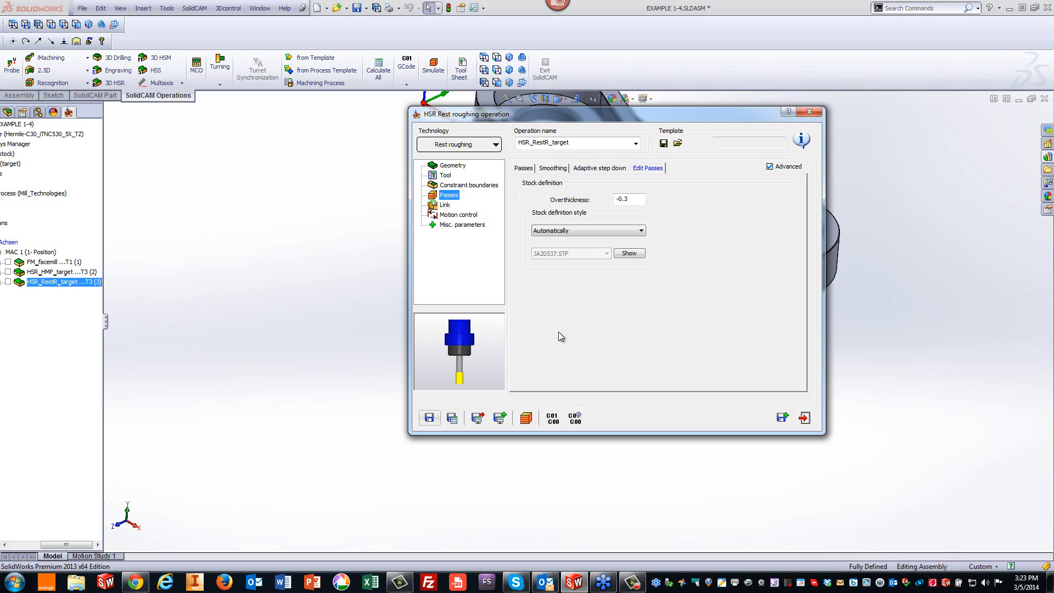
Simulate the Rest roughing operation on the remaining stock in SolidVerify.
{"action": "left_click", "coordinate": [526, 419]}
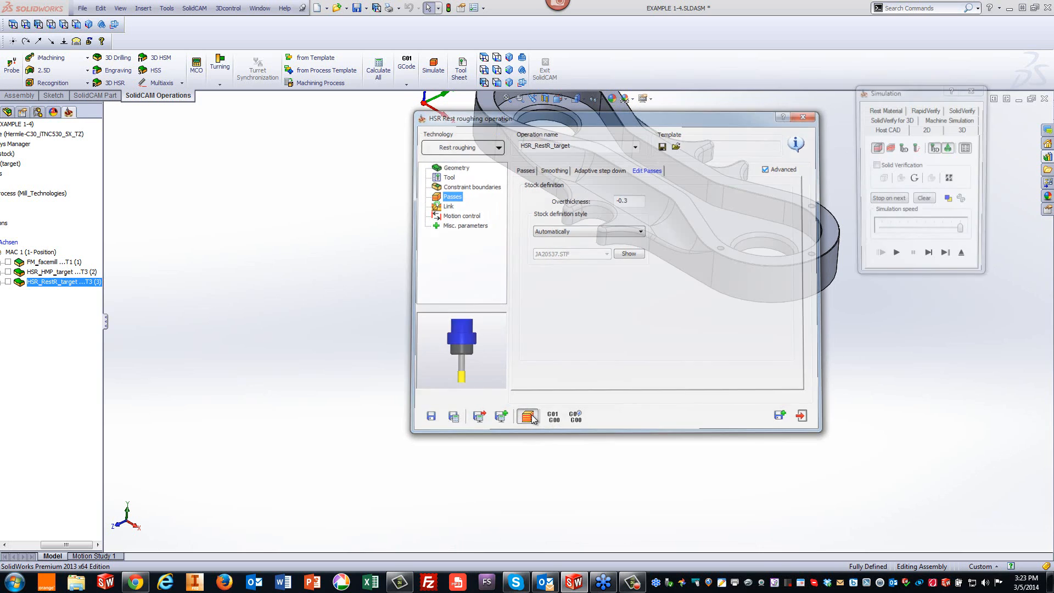
{"action": "left_click", "coordinate": [964, 110]}
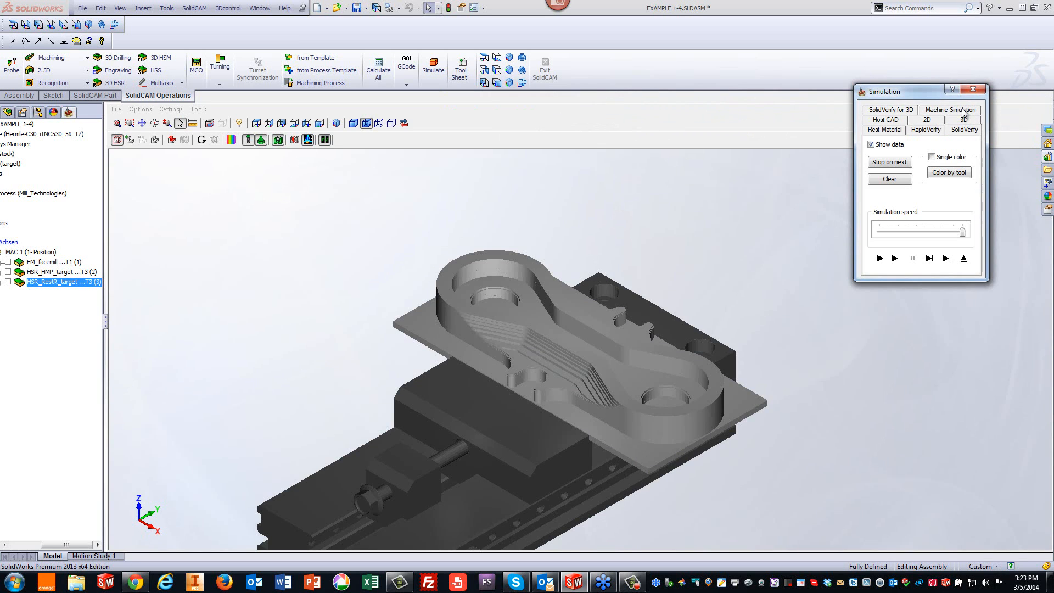
{"action": "left_click", "coordinate": [895, 258]}
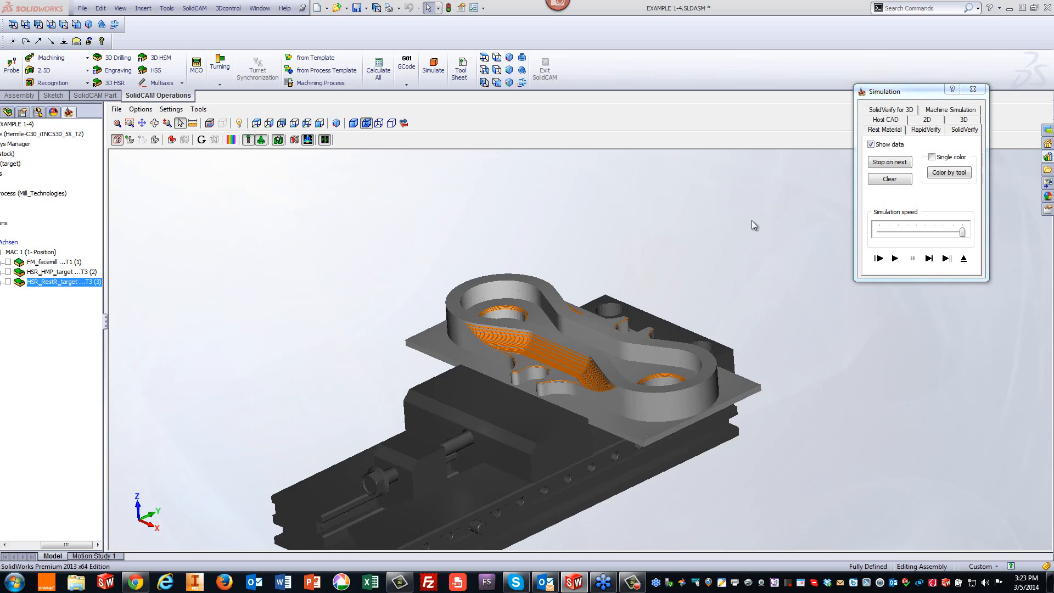
Play the rest roughing tool path on the part in the Host CAD simulation, and close the simulation and the operation.
{"action": "left_click", "coordinate": [886, 120]}
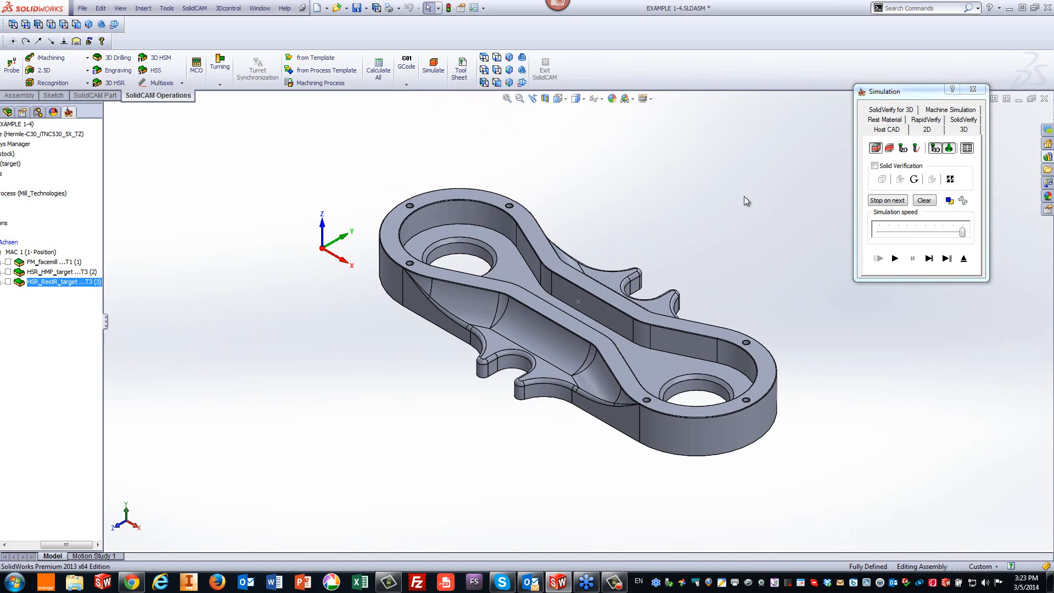
{"action": "left_click", "coordinate": [894, 258]}
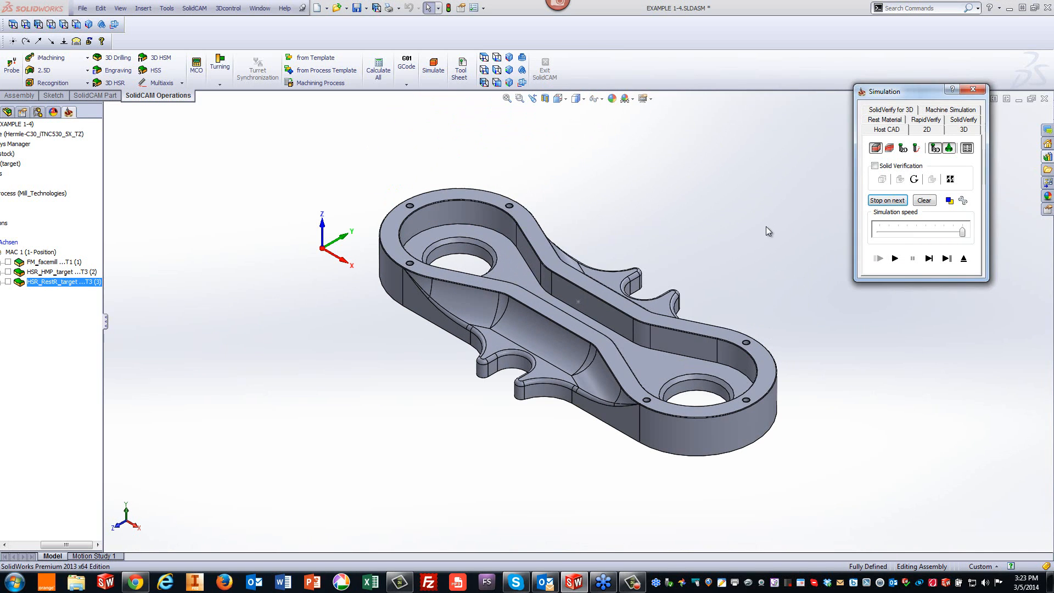
{"action": "left_click", "coordinate": [894, 258]}
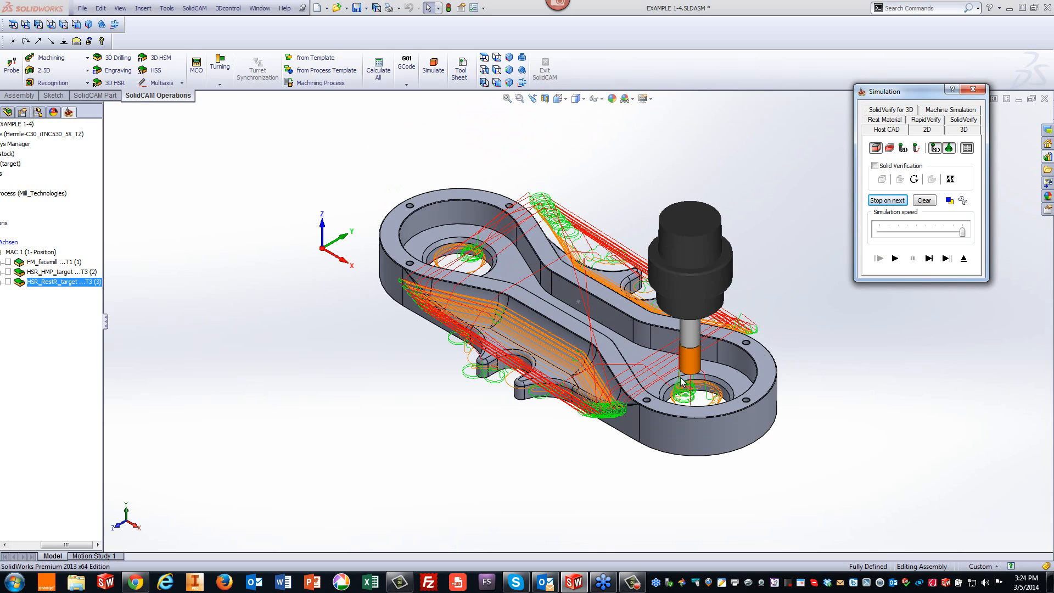
{"action": "left_click", "coordinate": [964, 257]}
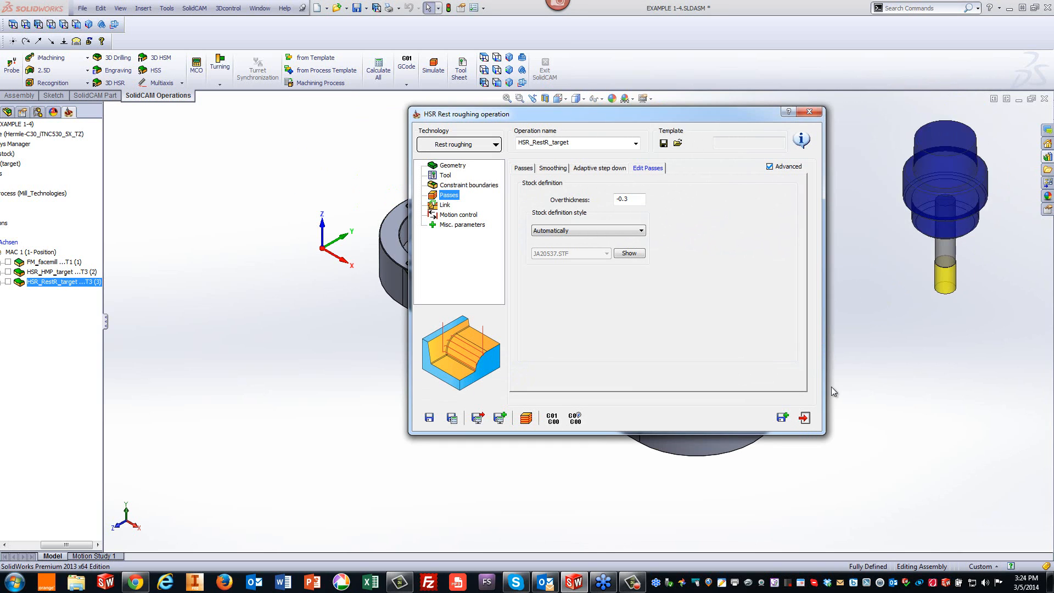
{"action": "left_click", "coordinate": [804, 418]}
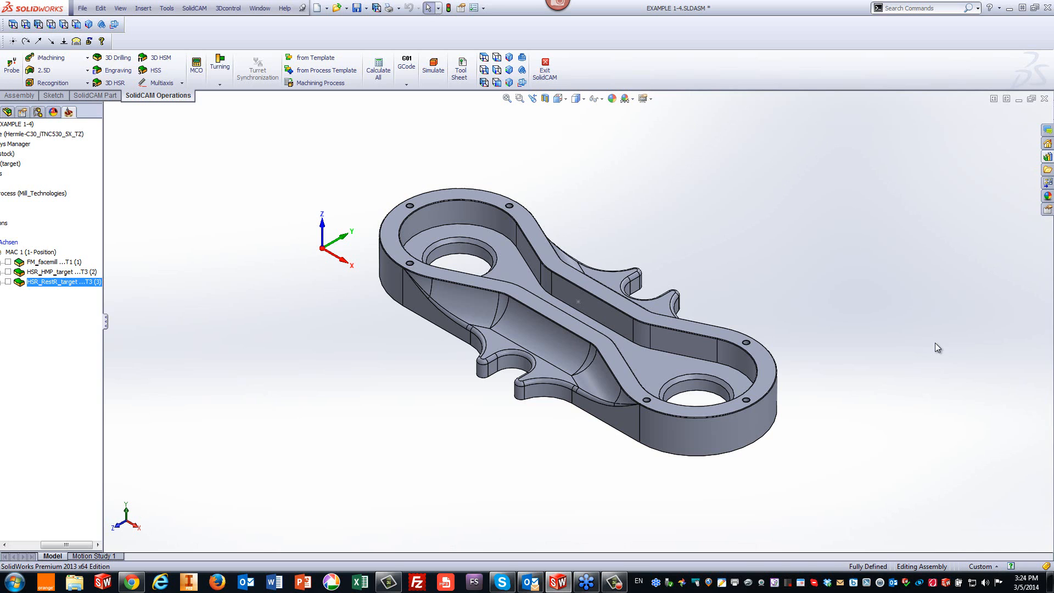
Add a 2.5D Pocket operation and define its geometry as the closed chain around the inner pocket's floor, using Auto-constant Z.
{"action": "left_click", "coordinate": [686, 360]}
{"action": "left_click", "coordinate": [687, 188]}
{"action": "left_click", "coordinate": [61, 74]}
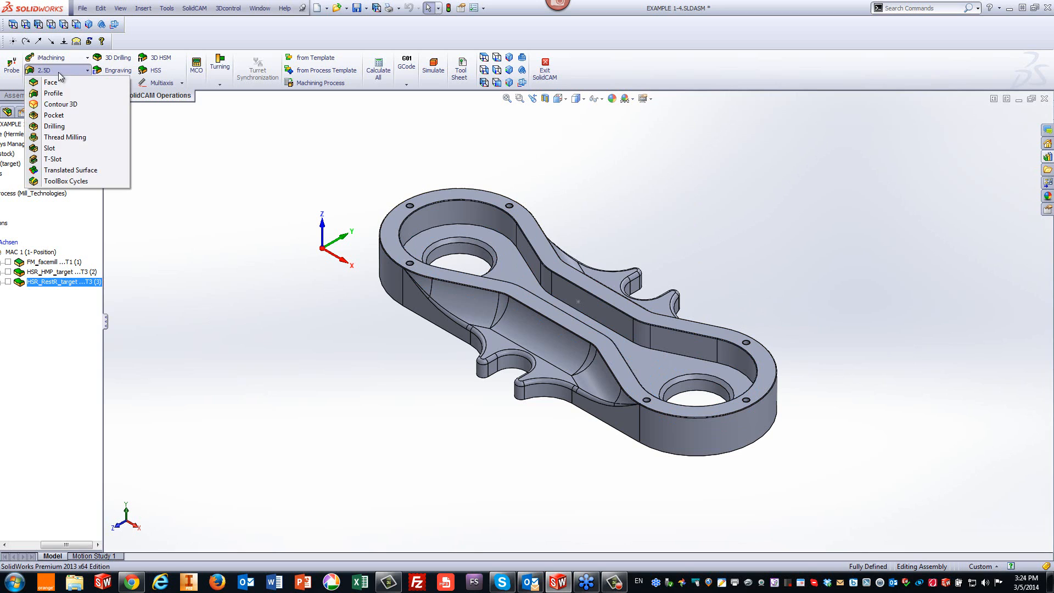
{"action": "left_click", "coordinate": [58, 116]}
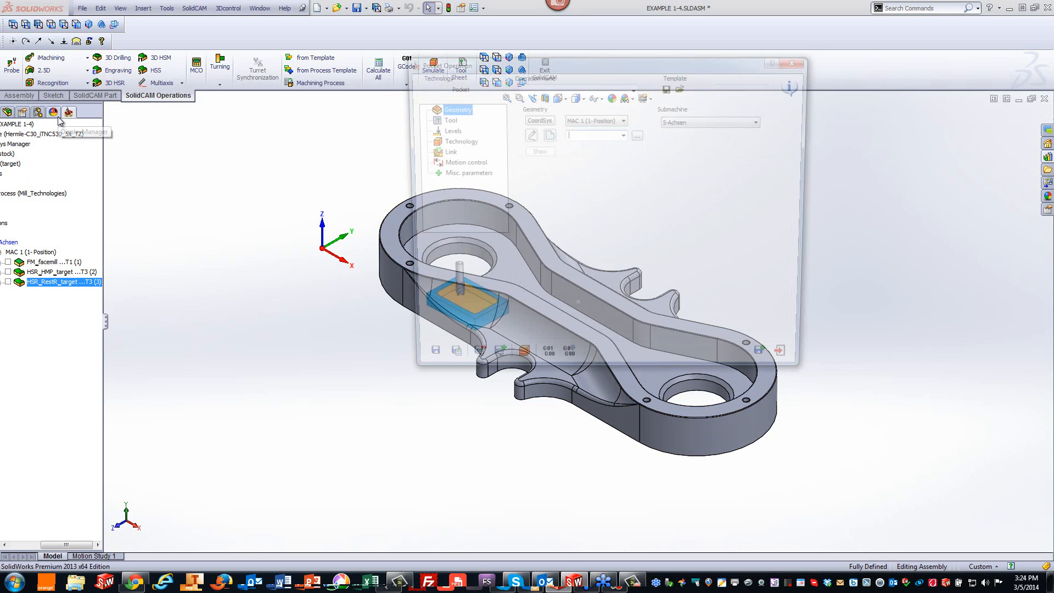
{"action": "left_click", "coordinate": [547, 134]}
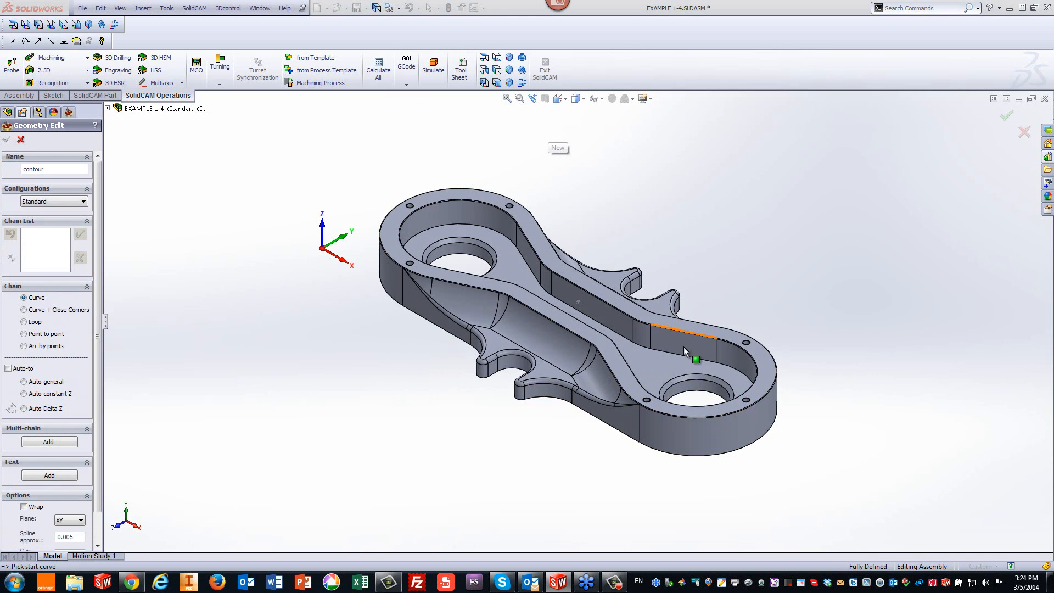
{"action": "left_click", "coordinate": [709, 362]}
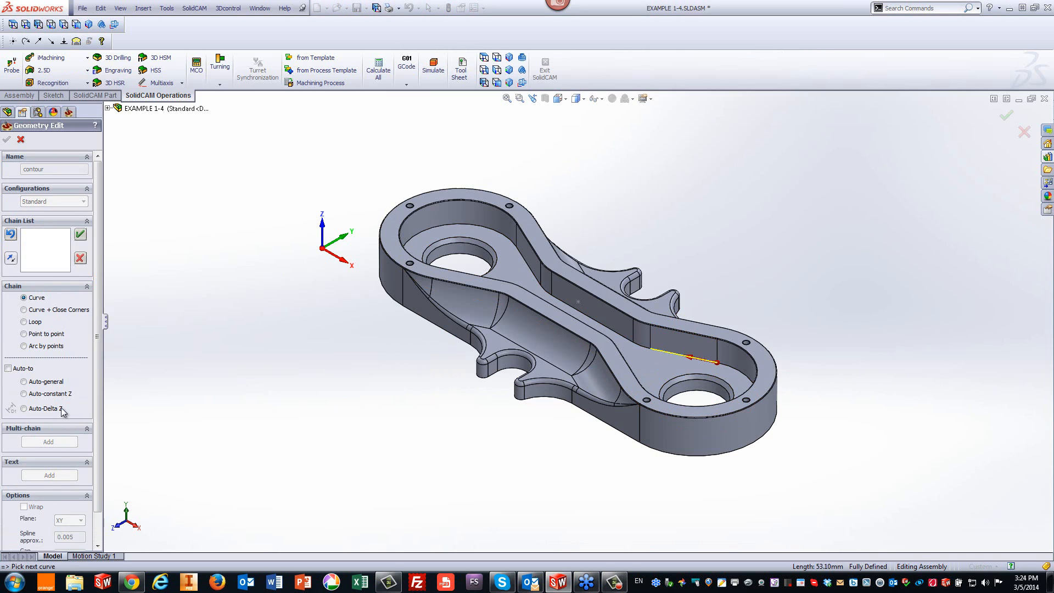
{"action": "left_click", "coordinate": [28, 391]}
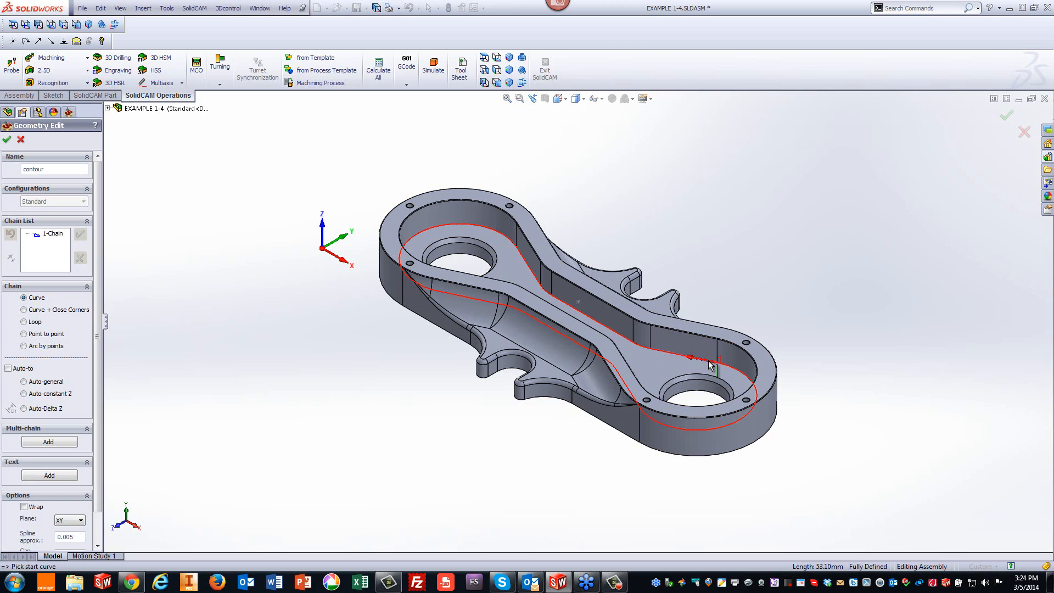
{"action": "left_click", "coordinate": [7, 139]}
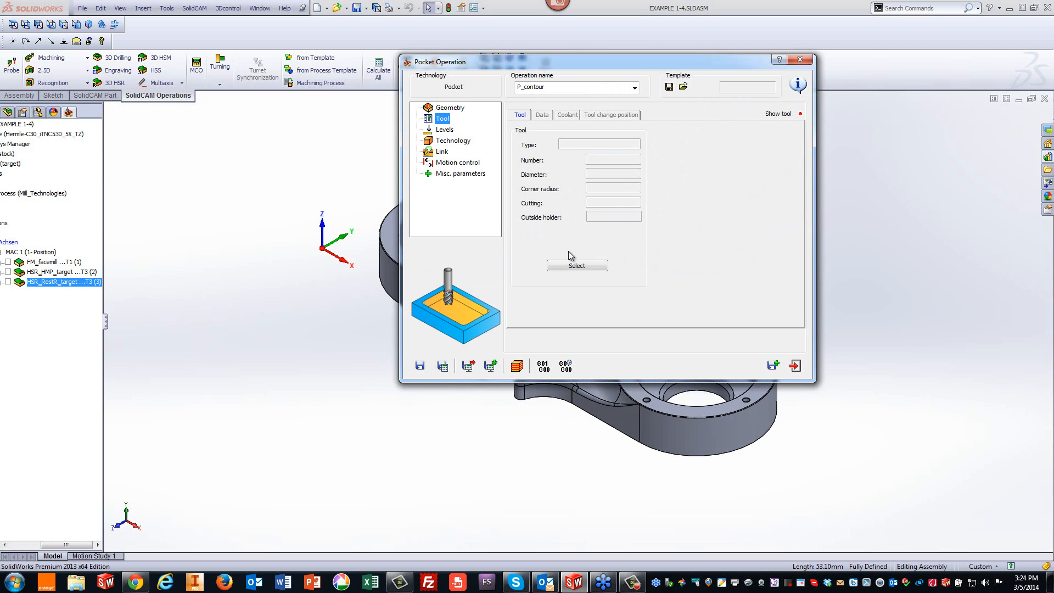
Filter the tool table to END MILL and assign tool 4, the 16 mm end mill, to the pocket operation.
{"action": "left_click", "coordinate": [578, 266]}
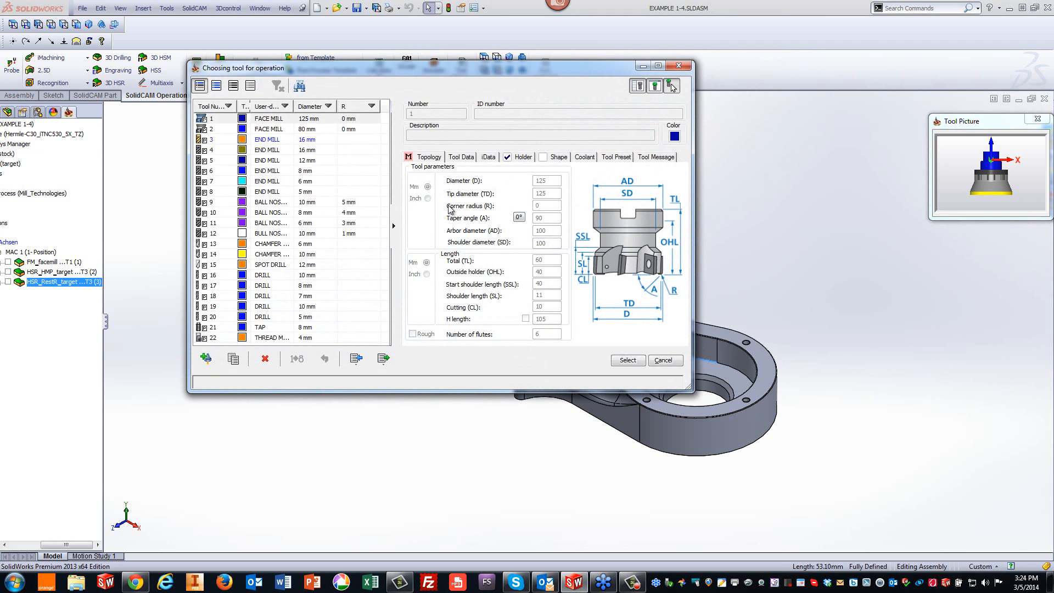
{"action": "left_click", "coordinate": [284, 106]}
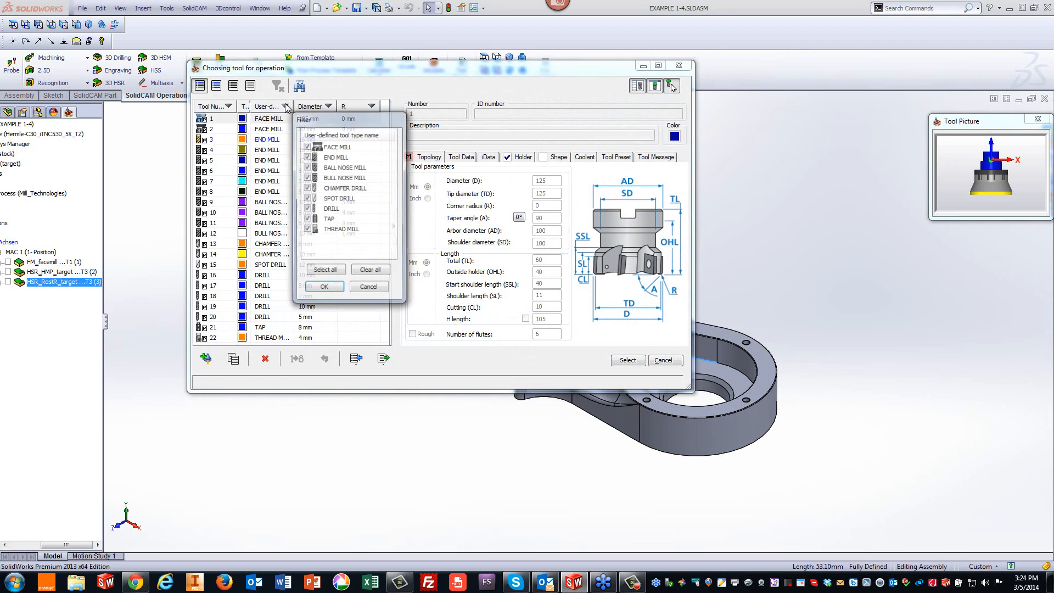
{"action": "left_click", "coordinate": [370, 272]}
{"action": "left_click", "coordinate": [307, 157]}
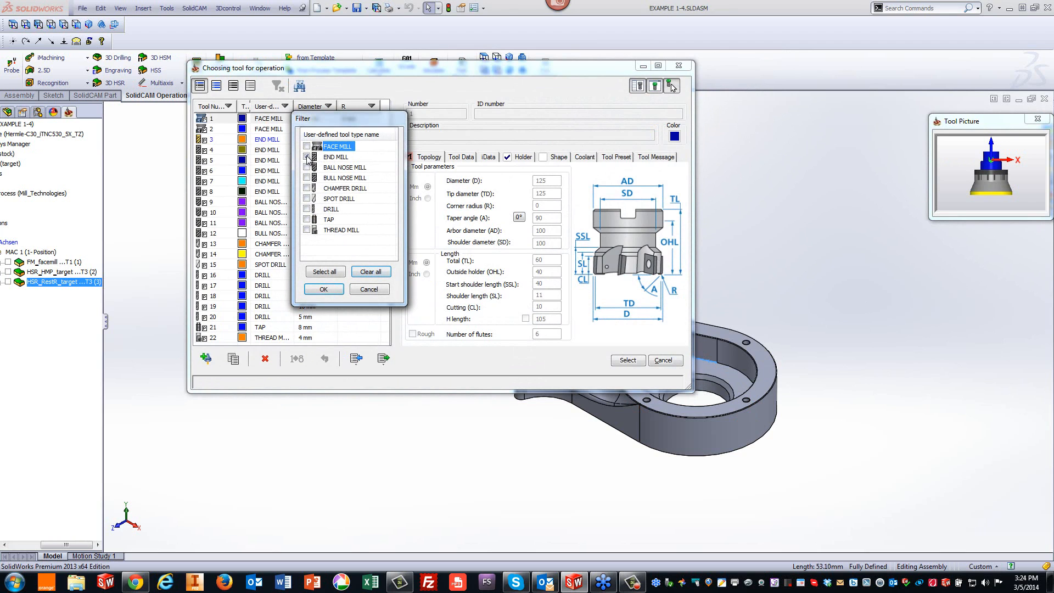
{"action": "left_click", "coordinate": [328, 290]}
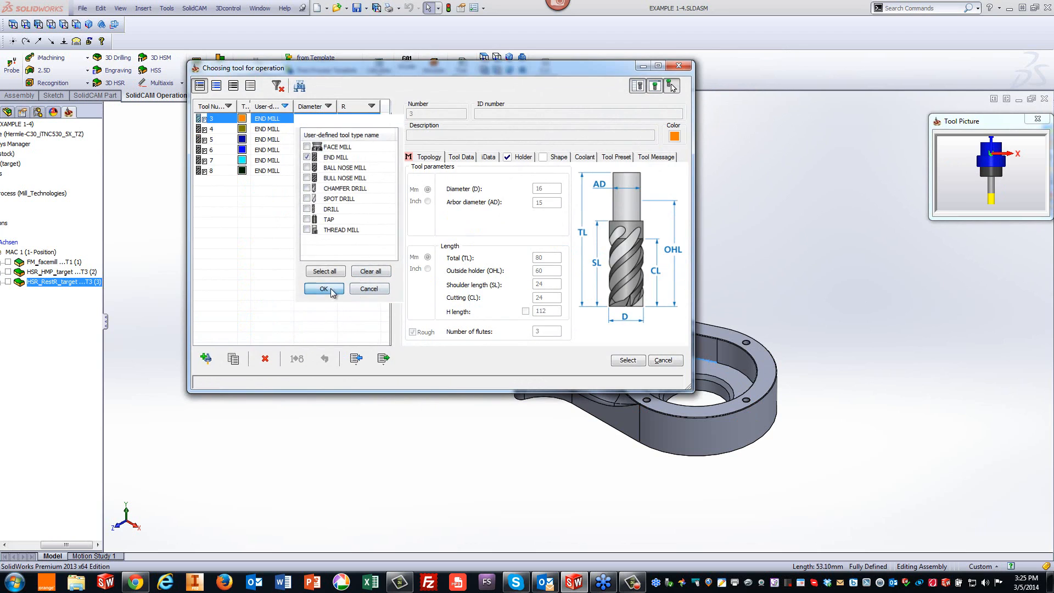
{"action": "left_click", "coordinate": [264, 130]}
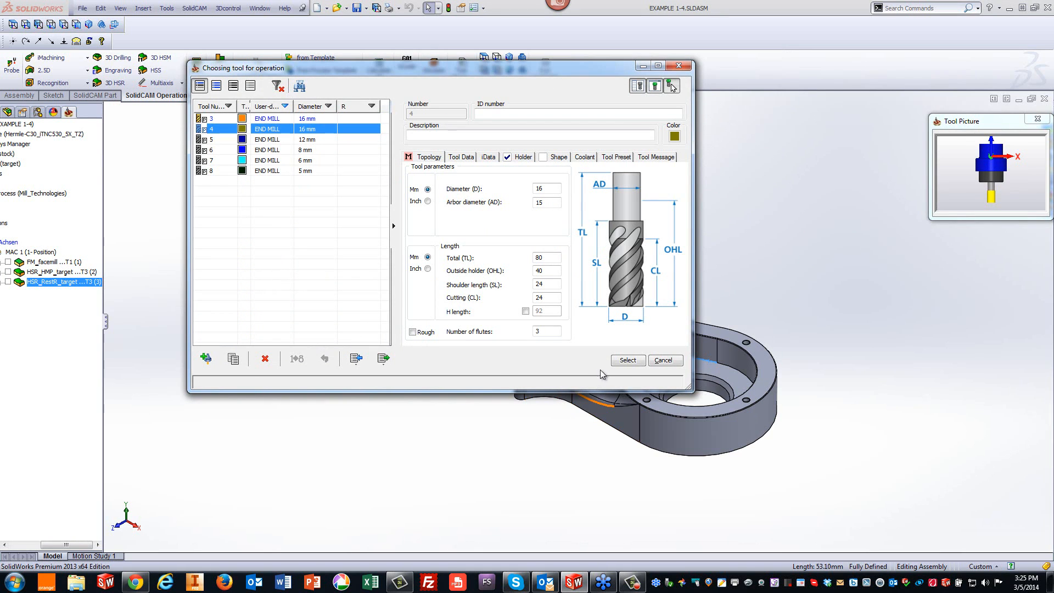
{"action": "left_click", "coordinate": [627, 360]}
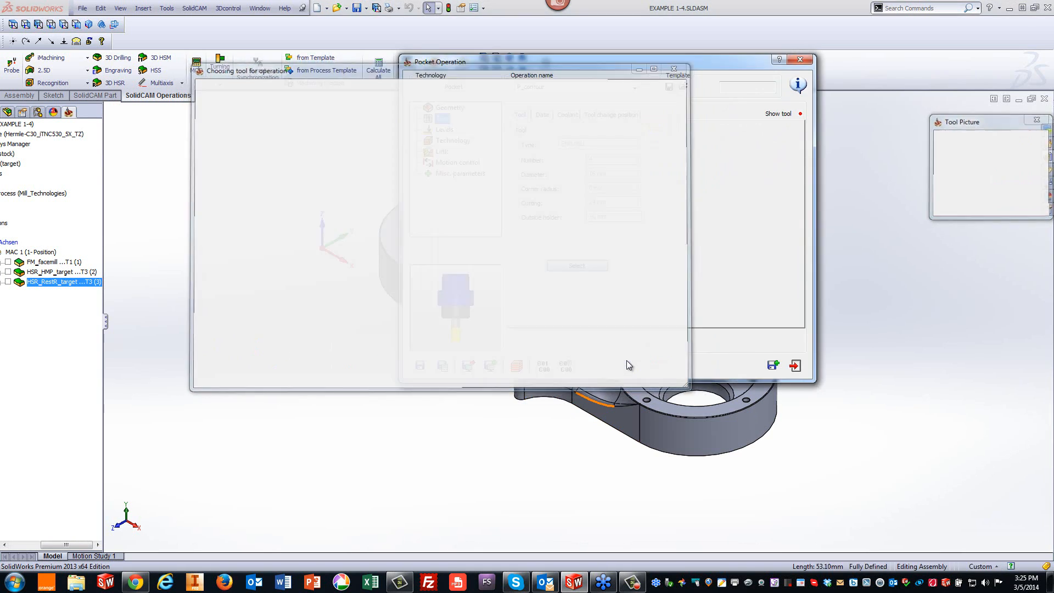
Pick the pocket floor face as both the upper level at Z -22 and the pocket depth in the milling levels.
{"action": "left_click", "coordinate": [445, 130]}
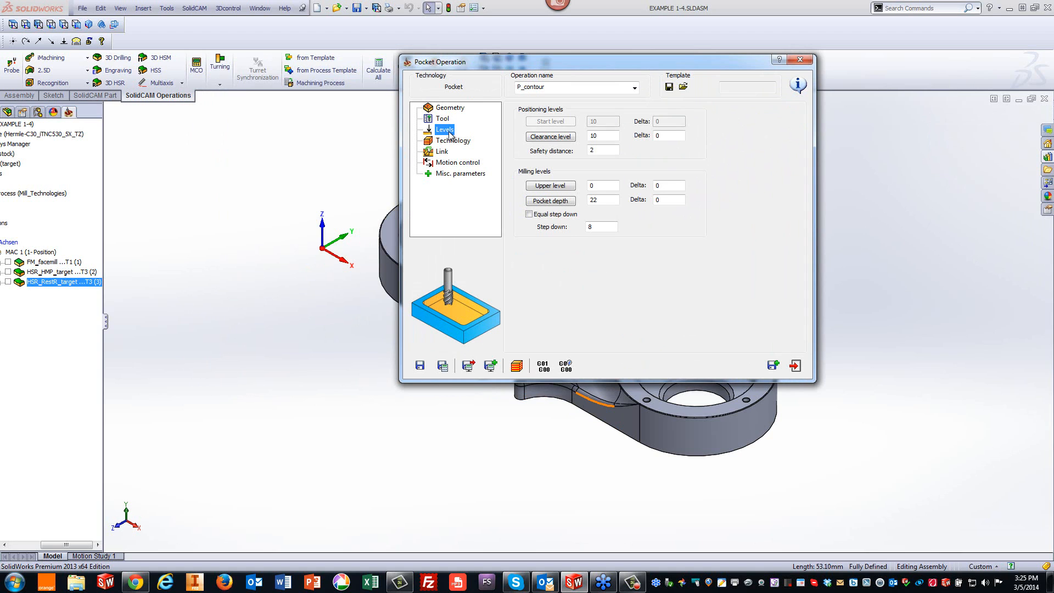
{"action": "left_click", "coordinate": [604, 199]}
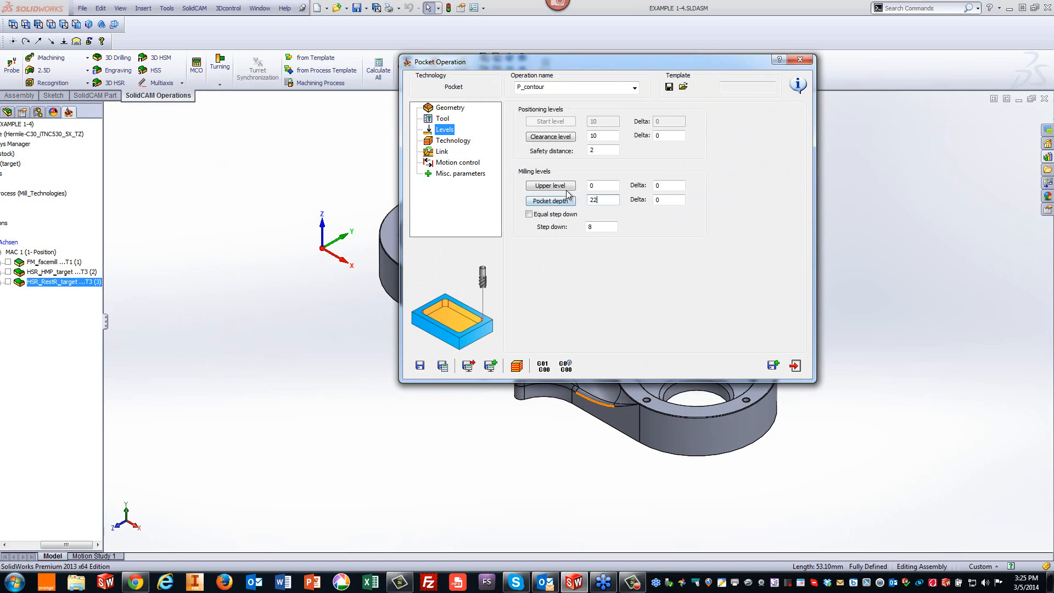
{"action": "left_click", "coordinate": [550, 186]}
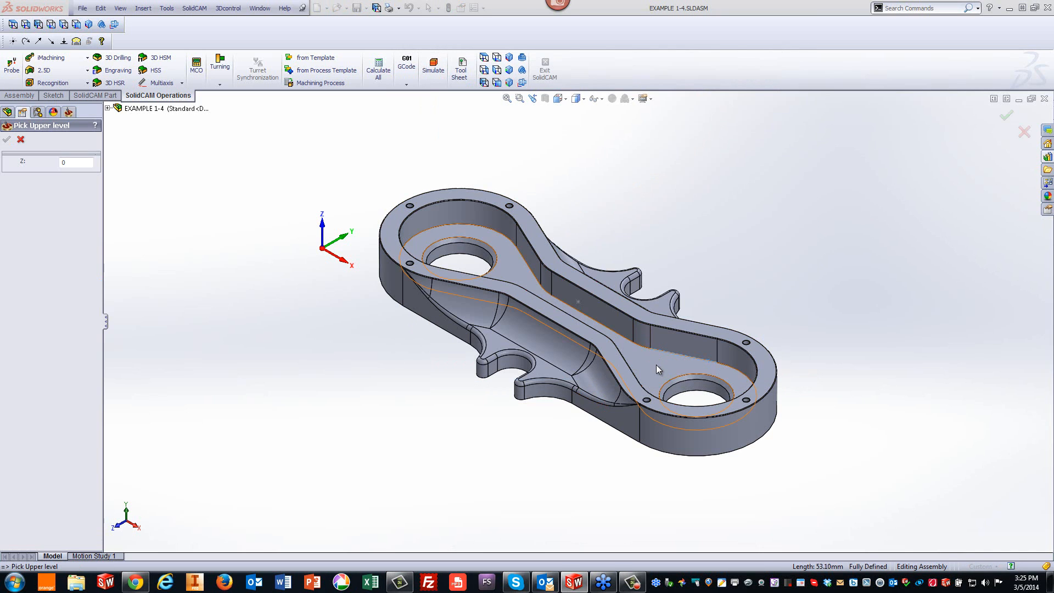
{"action": "left_click", "coordinate": [656, 364]}
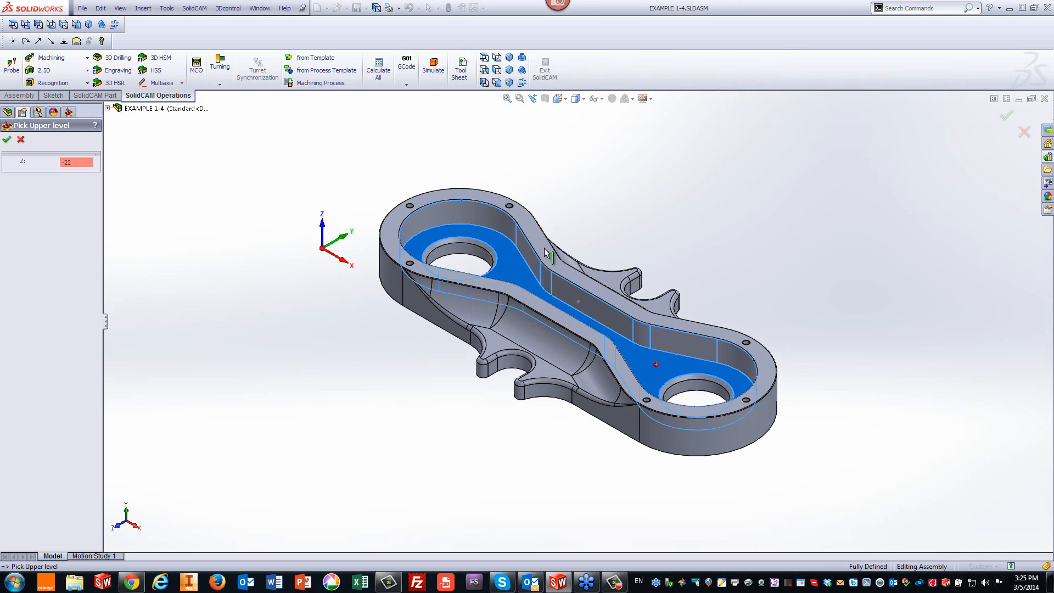
{"action": "left_click", "coordinate": [7, 139]}
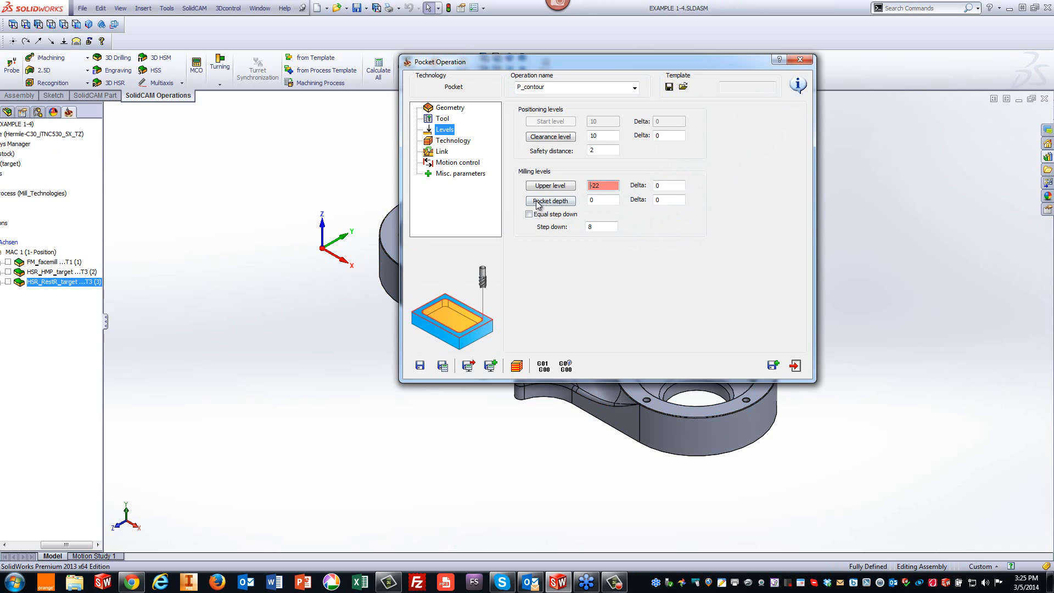
{"action": "left_click", "coordinate": [551, 201]}
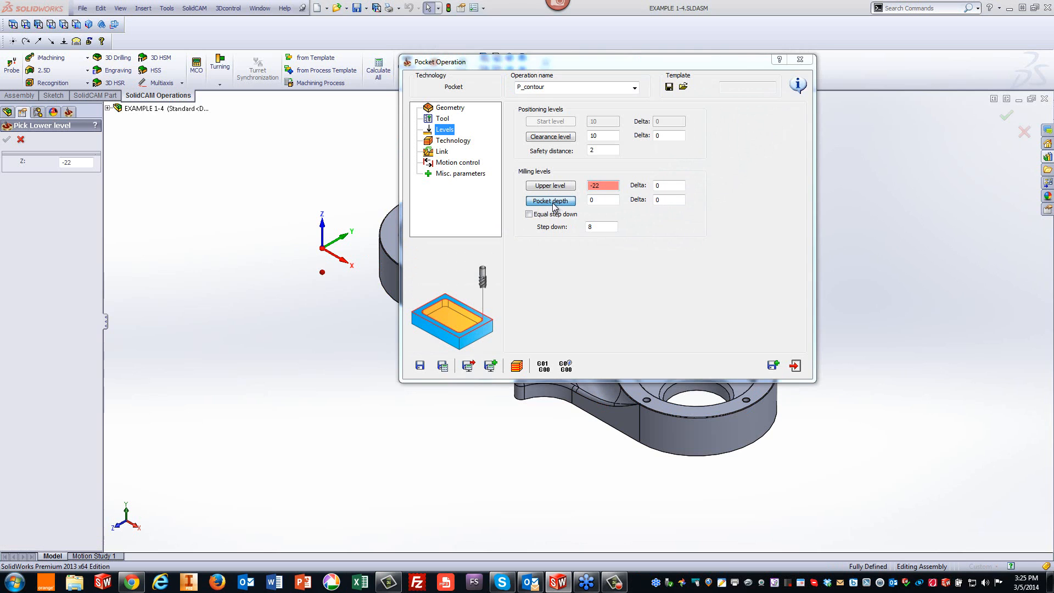
{"action": "left_click", "coordinate": [414, 258]}
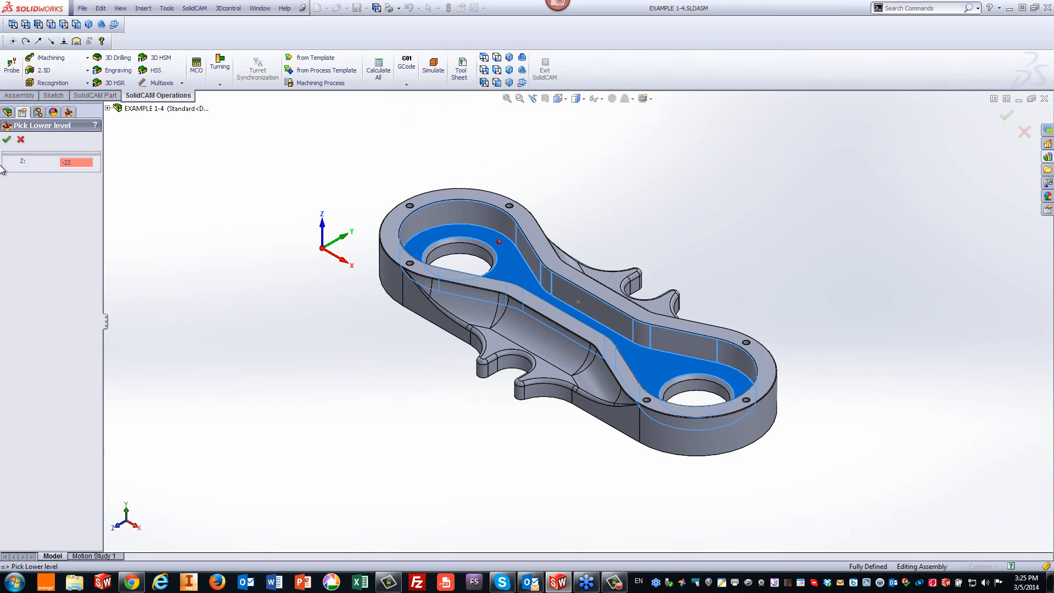
{"action": "left_click", "coordinate": [6, 139]}
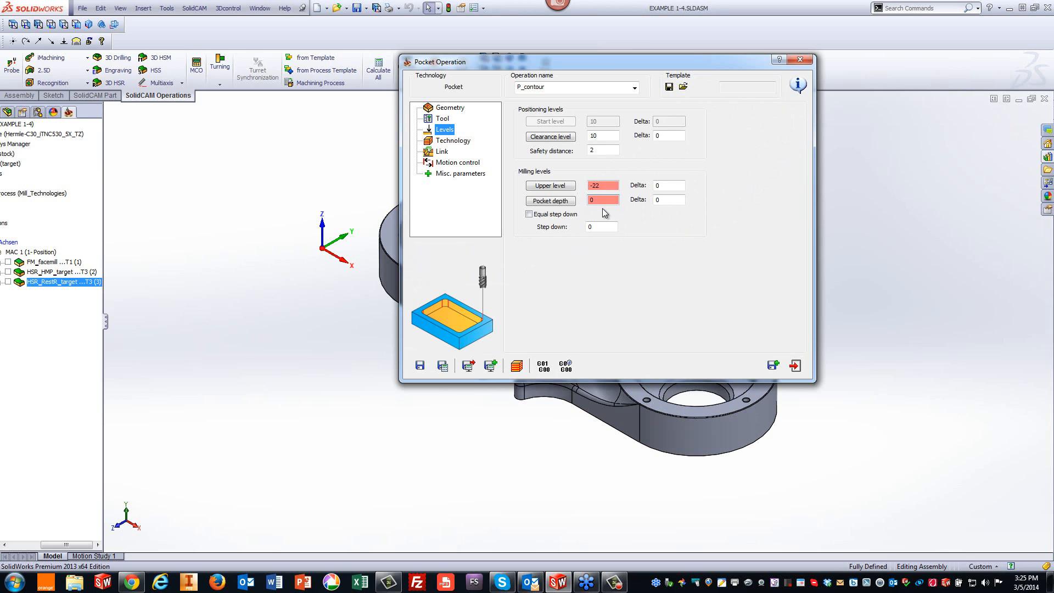
{"action": "left_click", "coordinate": [604, 148]}
Set the pocket's wall offset to 0.2 and enable wall finishing in the technology settings.
{"action": "left_click", "coordinate": [449, 141]}
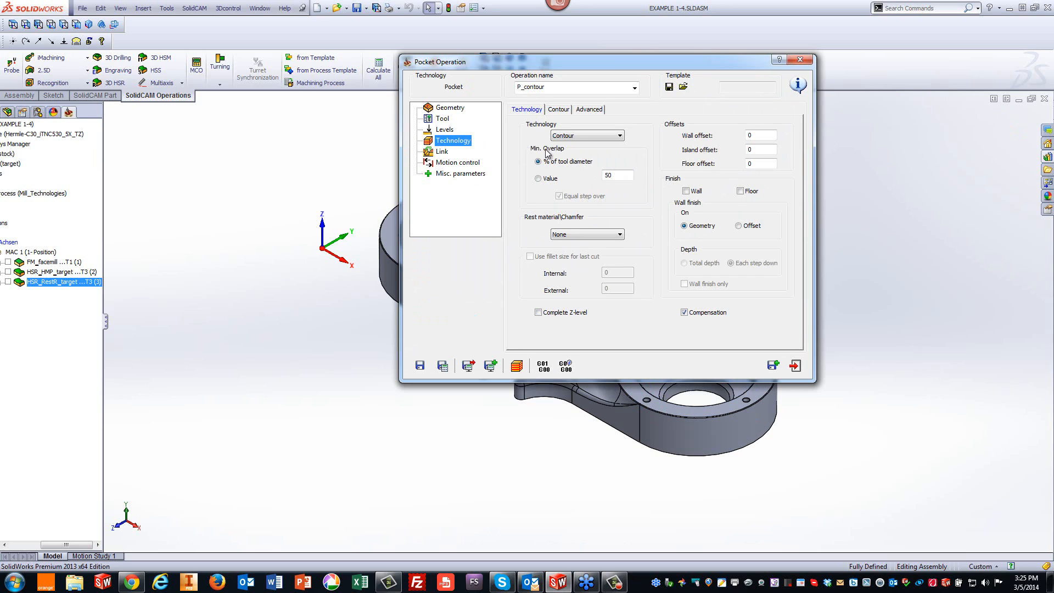
{"action": "left_click", "coordinate": [759, 135]}
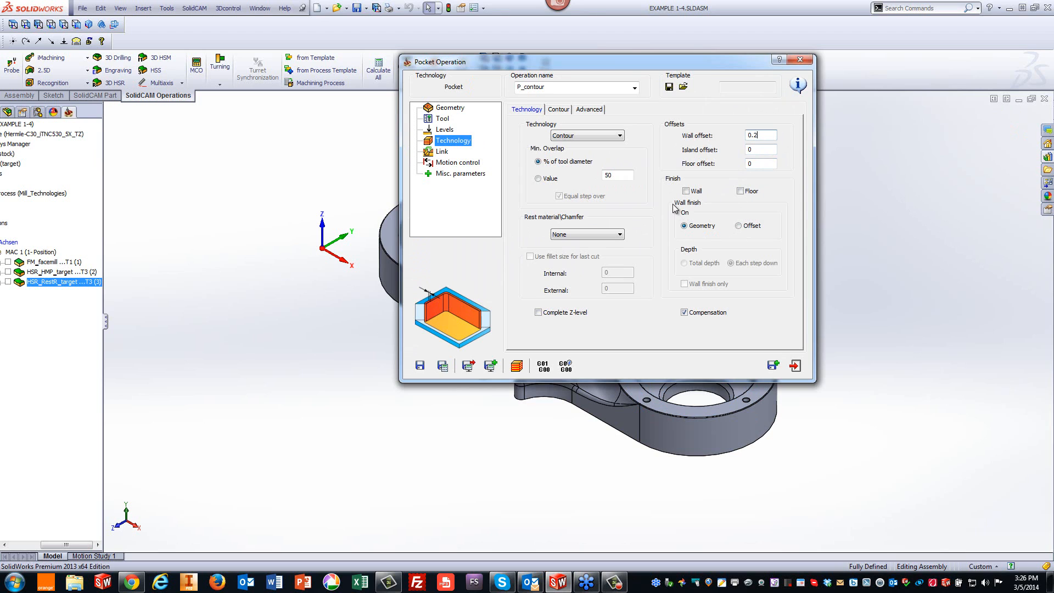
{"action": "left_click", "coordinate": [686, 191]}
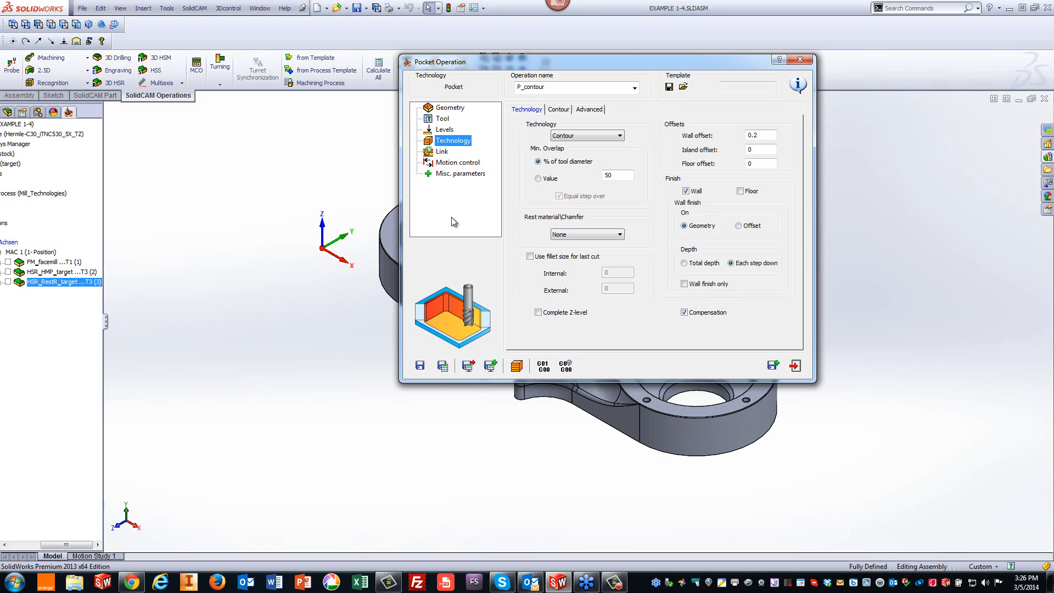
Set an Arc lead-in with radius 2, make the lead-out the same, and save and calculate the pocket operation.
{"action": "left_click", "coordinate": [440, 152]}
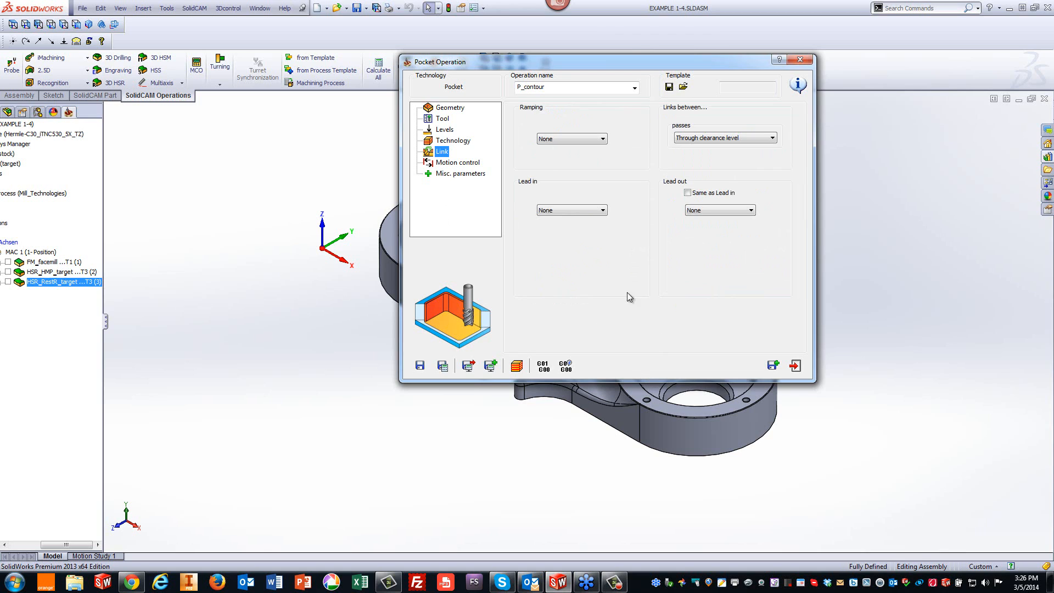
{"action": "left_click", "coordinate": [571, 212]}
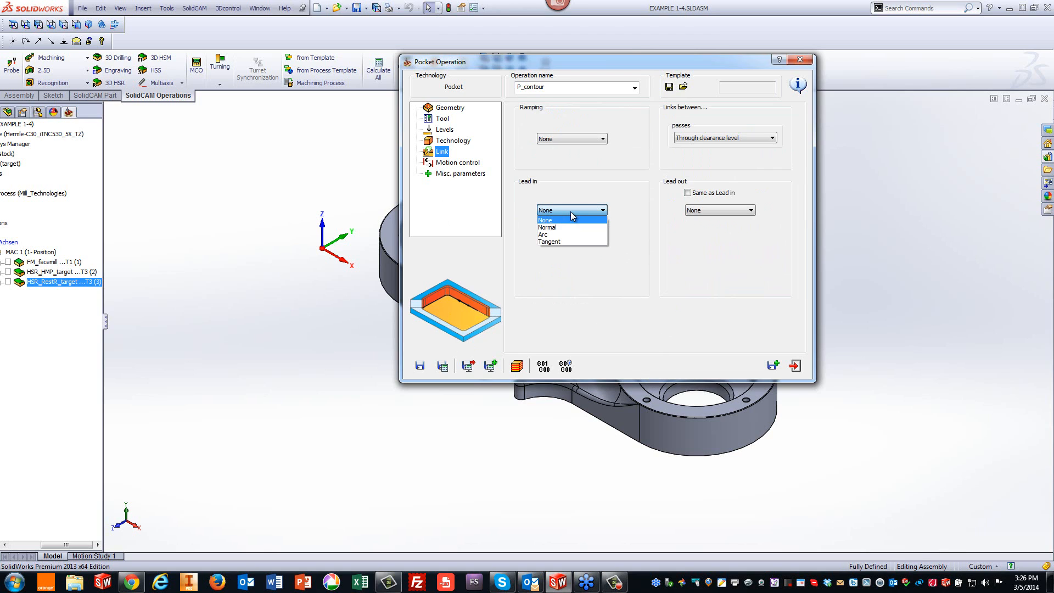
{"action": "left_click", "coordinate": [548, 237]}
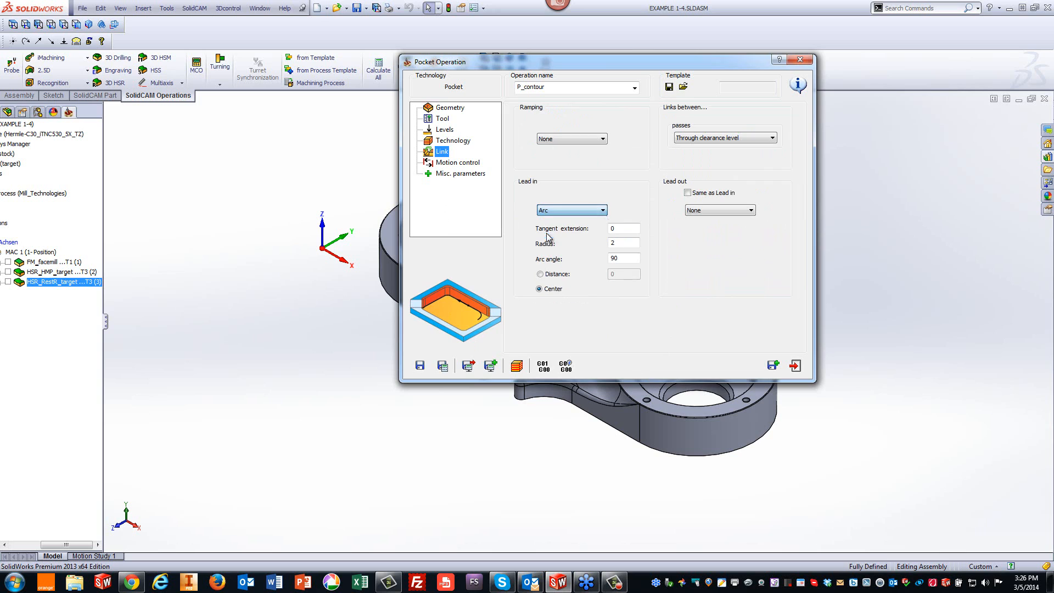
{"action": "left_click", "coordinate": [687, 193]}
{"action": "left_click", "coordinate": [444, 366]}
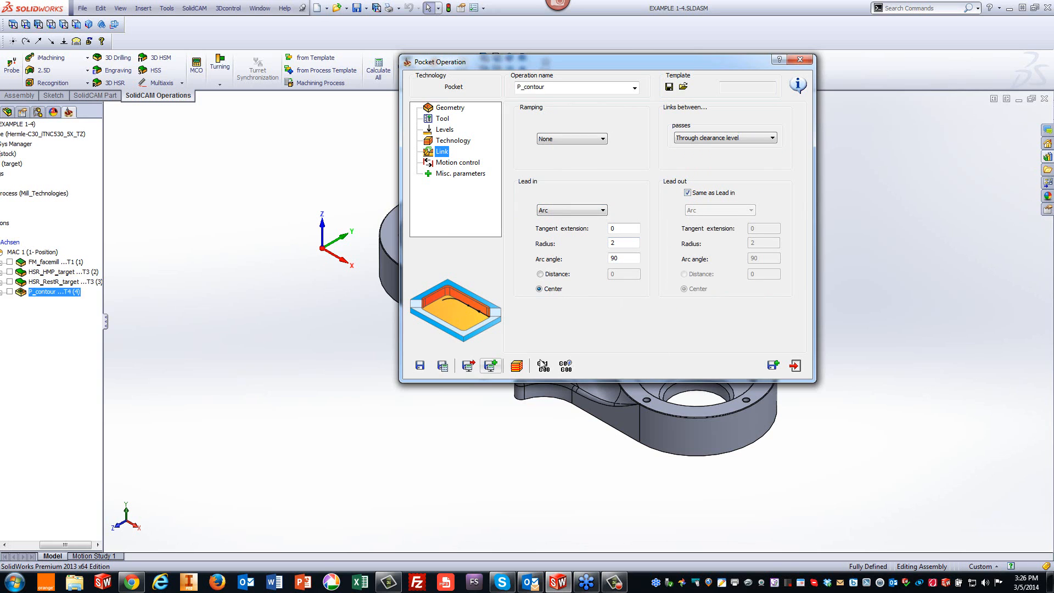
Simulate the pocket operation on the remaining stock in SolidVerify, stepping through the first moves and running it to the end.
{"action": "left_click", "coordinate": [520, 367]}
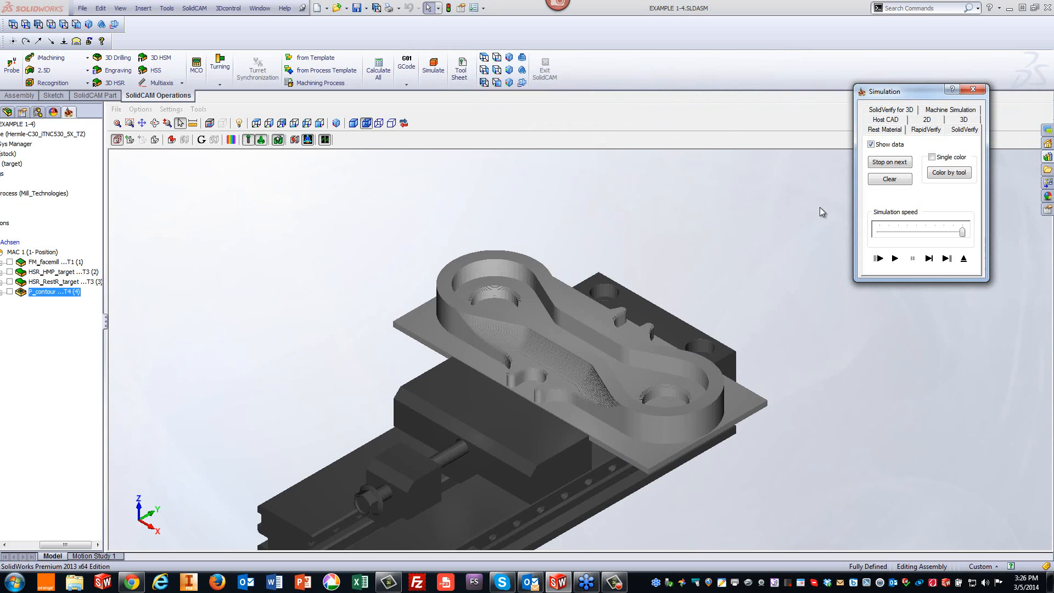
{"action": "left_click", "coordinate": [929, 258]}
{"action": "left_click", "coordinate": [929, 259]}
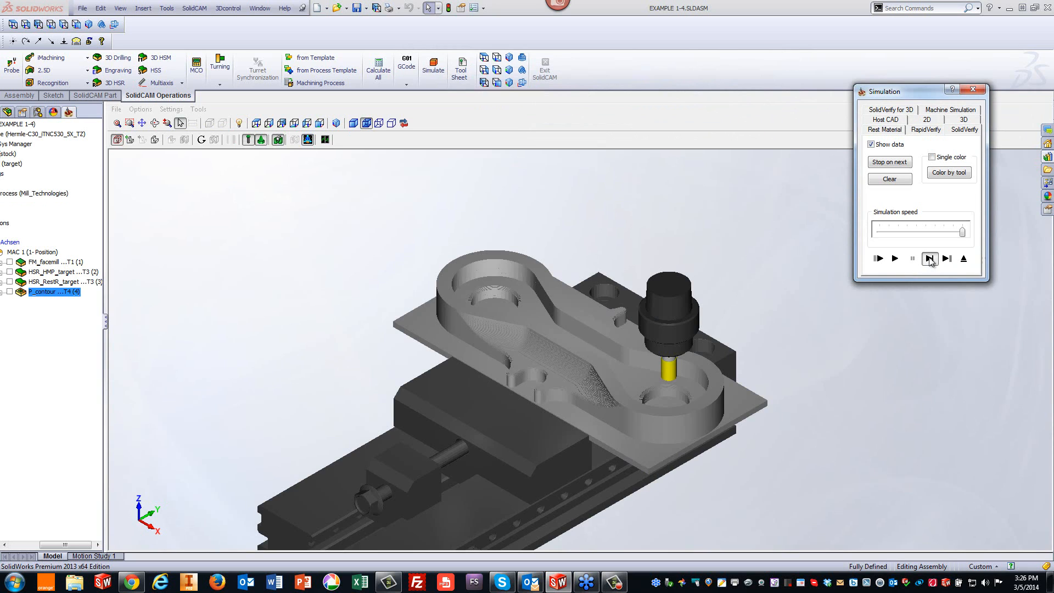
{"action": "left_click", "coordinate": [929, 260]}
{"action": "left_click", "coordinate": [930, 259]}
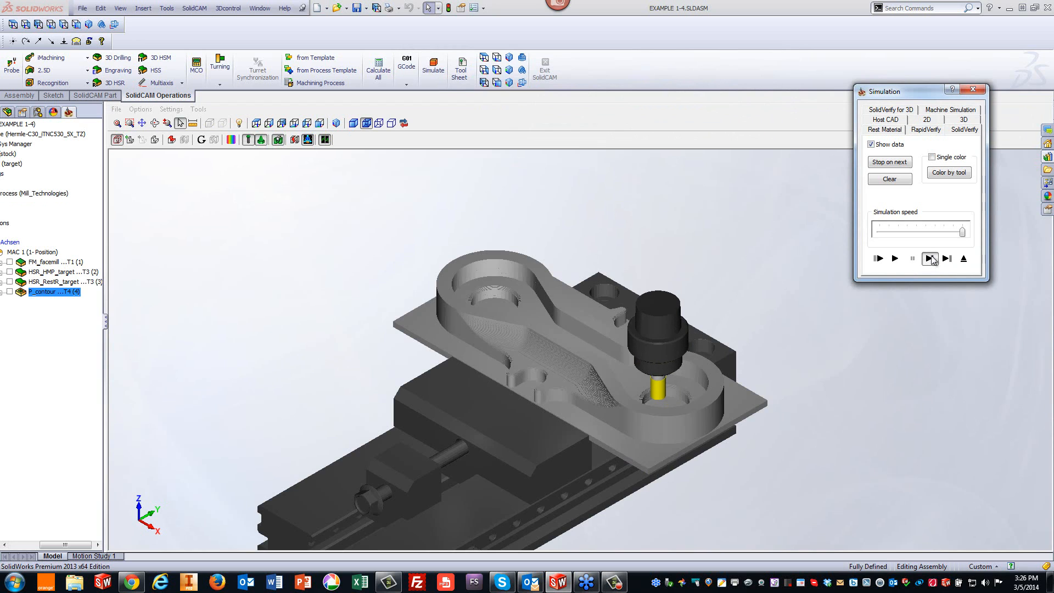
{"action": "left_click", "coordinate": [934, 259]}
{"action": "left_click", "coordinate": [935, 259]}
{"action": "left_click", "coordinate": [936, 258]}
{"action": "left_click", "coordinate": [937, 257]}
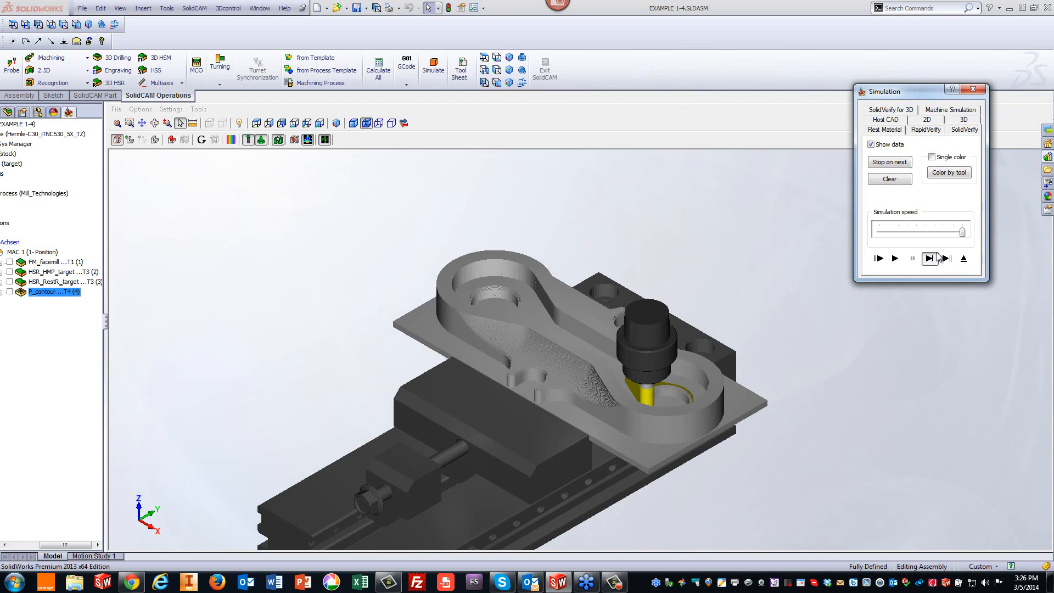
{"action": "left_click", "coordinate": [938, 255]}
{"action": "left_click", "coordinate": [938, 257]}
{"action": "left_click", "coordinate": [943, 257]}
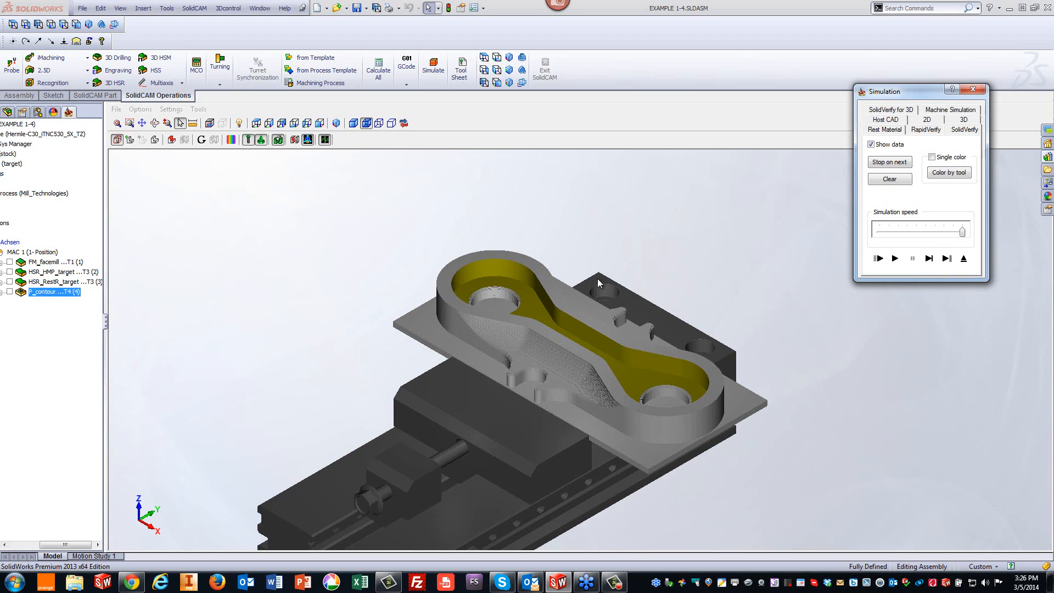
Replay the pocket simulation at a slower speed and watch the tool path from the top view.
{"action": "left_click", "coordinate": [892, 233]}
{"action": "left_click", "coordinate": [891, 233]}
{"action": "left_click", "coordinate": [895, 258]}
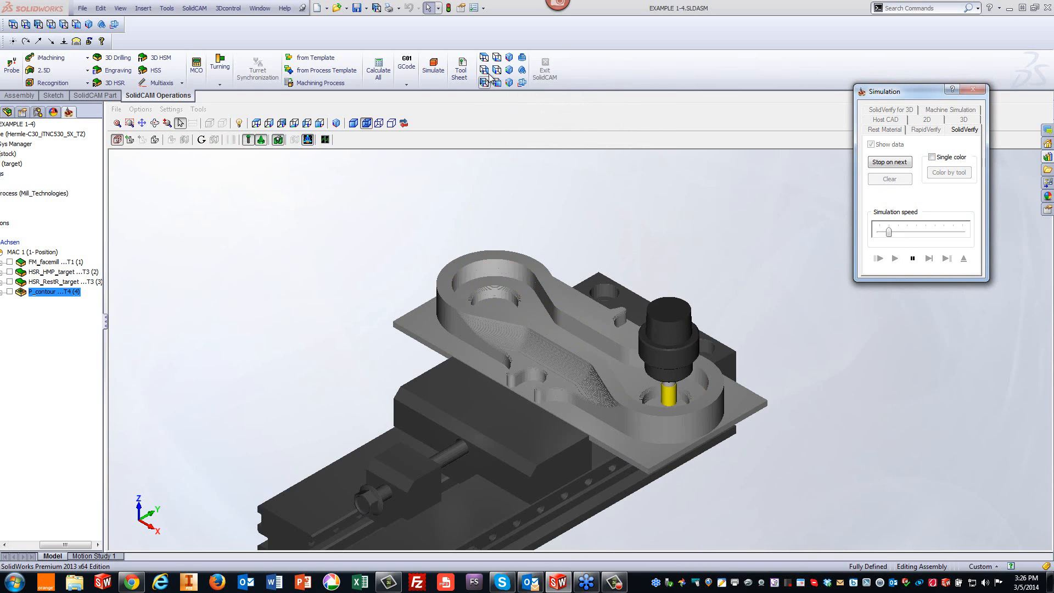
{"action": "left_click", "coordinate": [483, 57]}
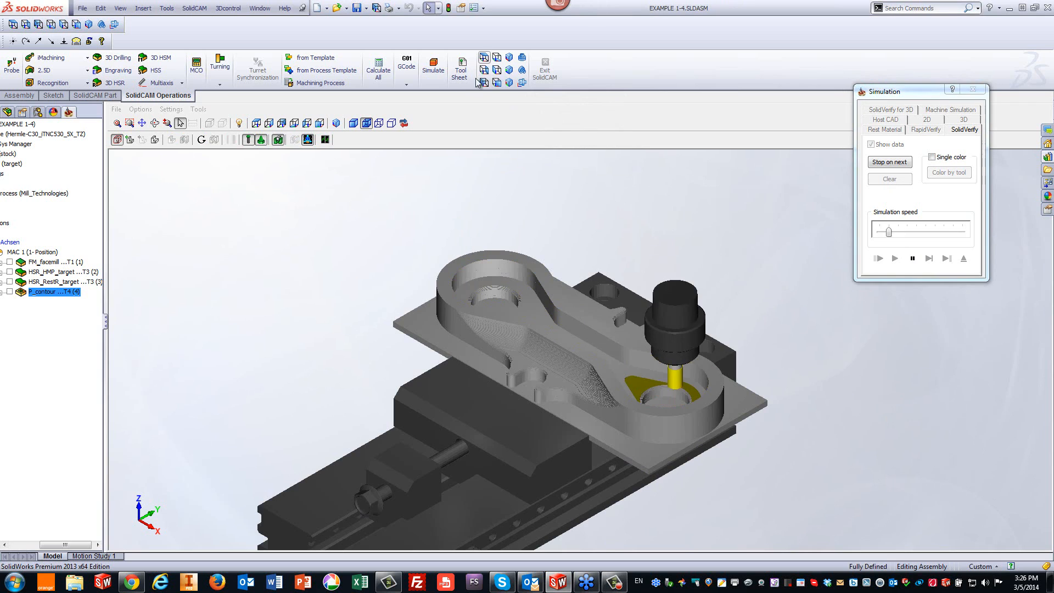
{"action": "left_click", "coordinate": [257, 124]}
{"action": "left_click", "coordinate": [905, 259]}
{"action": "left_click", "coordinate": [909, 260]}
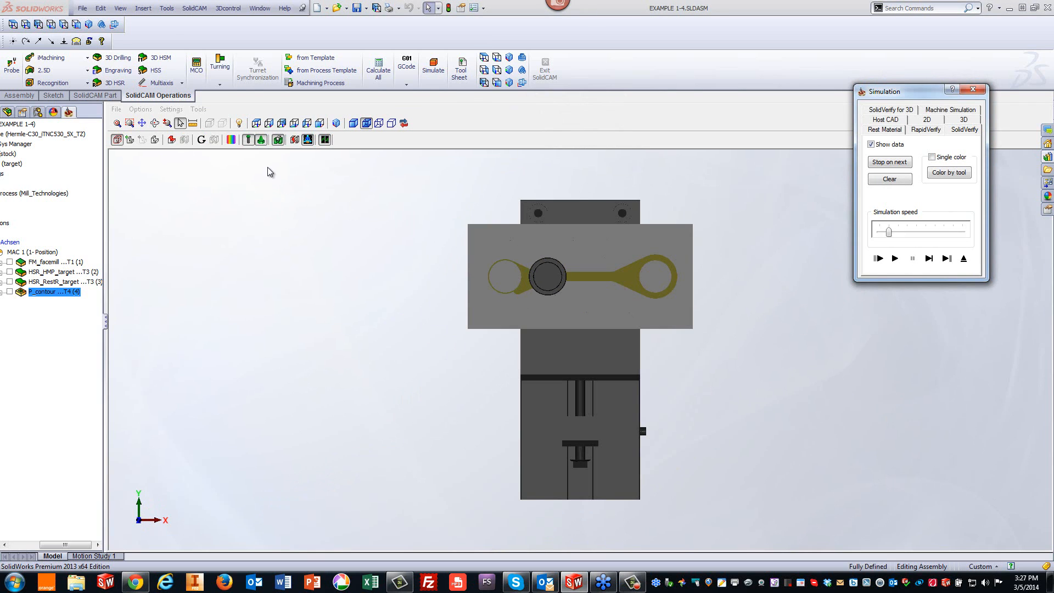
Hide the tool holder and advance the pocket simulation to inspect the cutter's position on the stock.
{"action": "left_click", "coordinate": [262, 140]}
{"action": "left_click", "coordinate": [262, 141]}
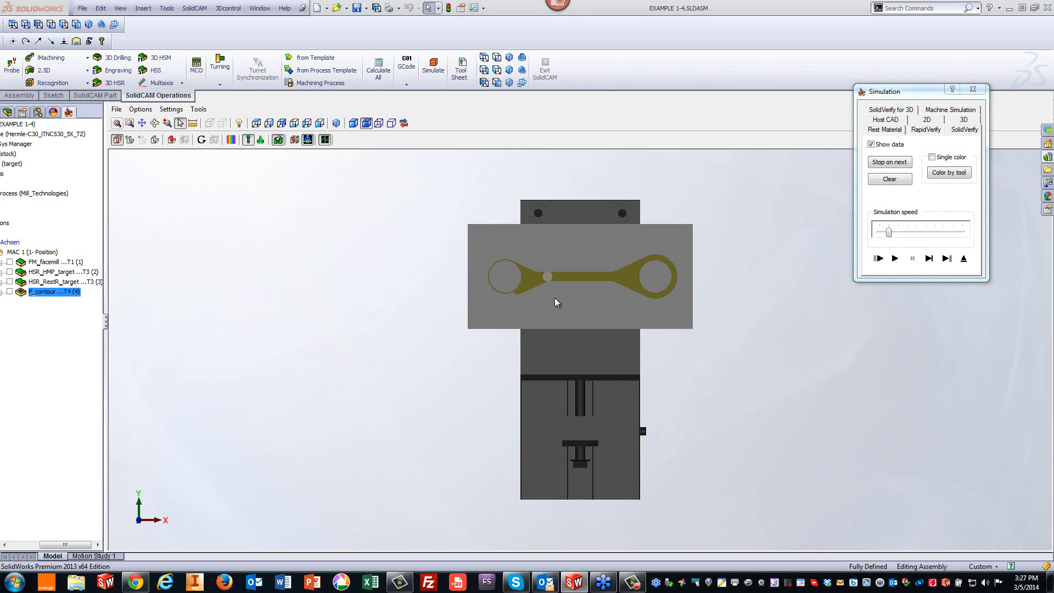
{"action": "scroll", "coordinate": [555, 299], "scroll_direction": "up", "scroll_amount": 1}
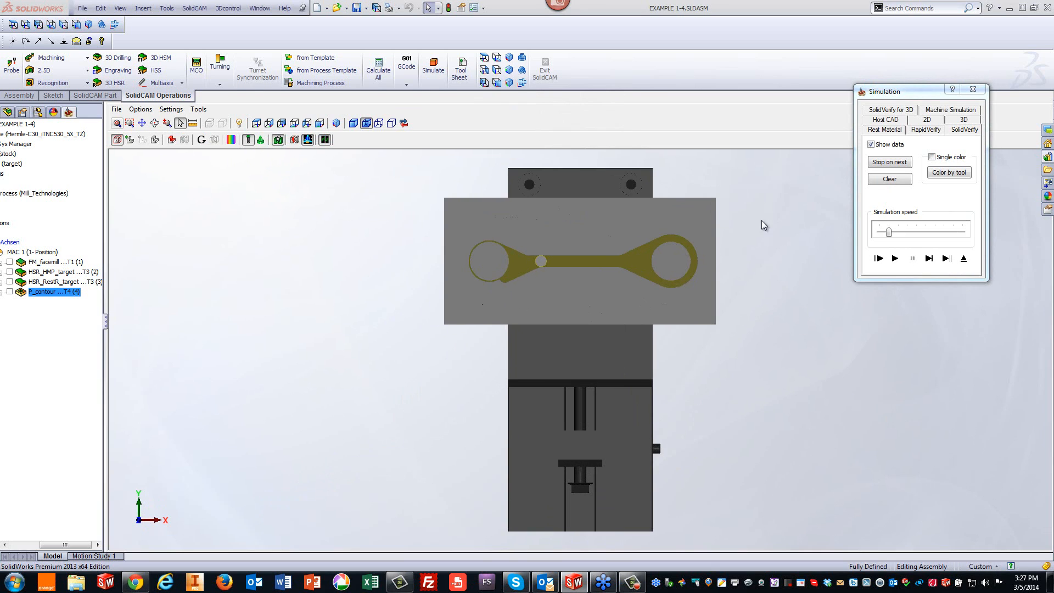
{"action": "left_click", "coordinate": [928, 258]}
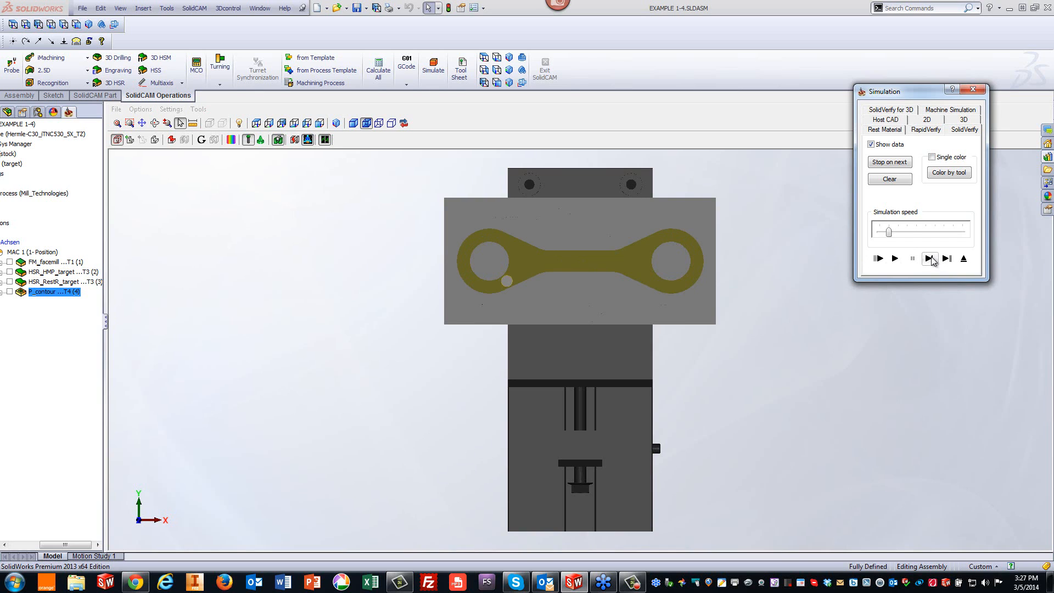
Step through the cutter moves along the pocket's lower wall one at a time and exit the simulation.
{"action": "left_click", "coordinate": [480, 305]}
{"action": "scroll", "coordinate": [521, 304], "scroll_direction": "up", "scroll_amount": 5}
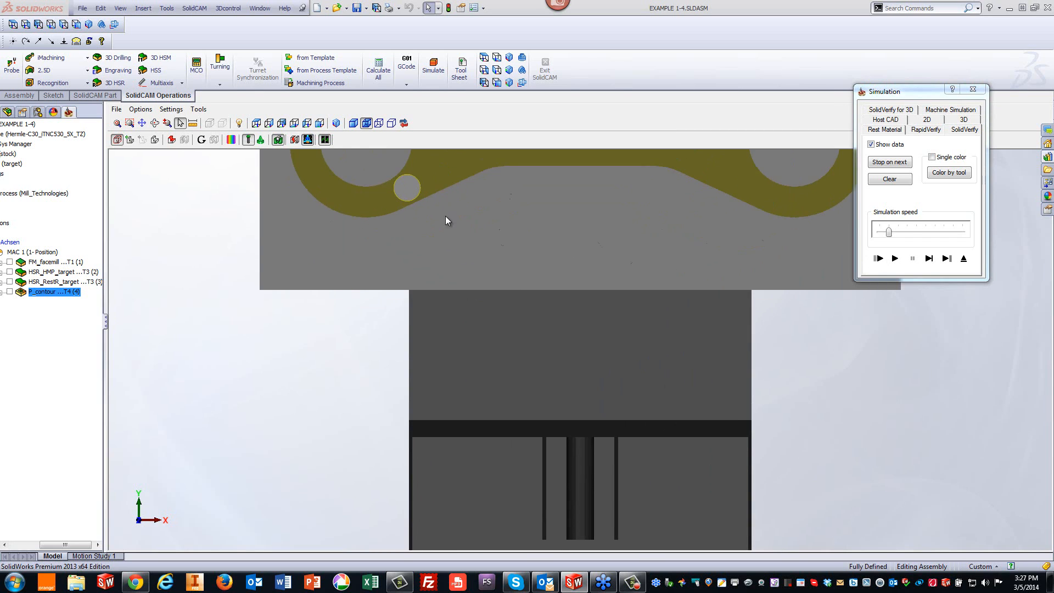
{"action": "left_click", "coordinate": [929, 258]}
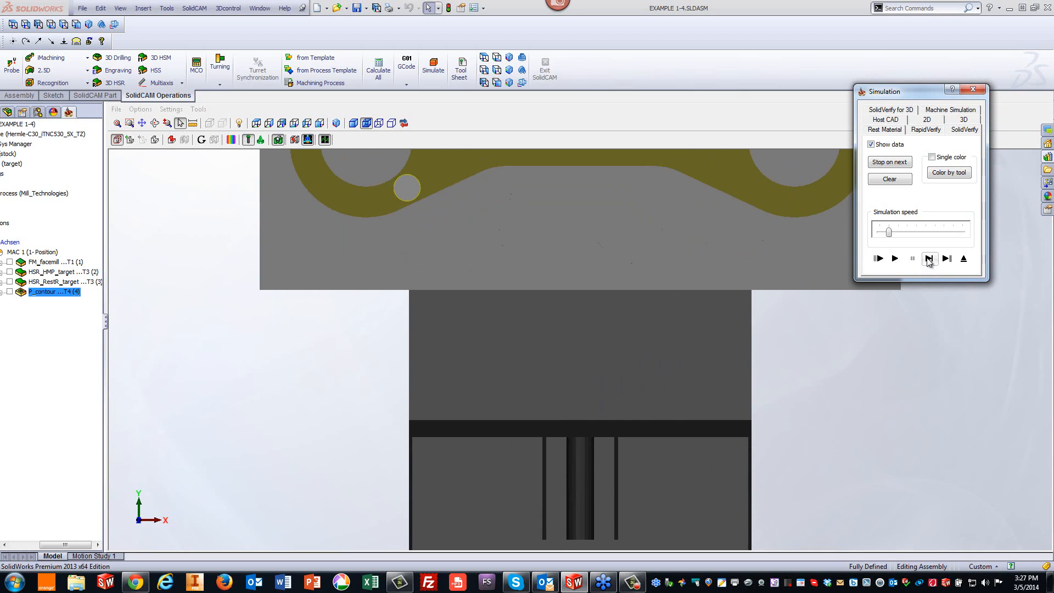
{"action": "left_click", "coordinate": [929, 259]}
{"action": "left_click", "coordinate": [929, 260]}
{"action": "left_click", "coordinate": [929, 260]}
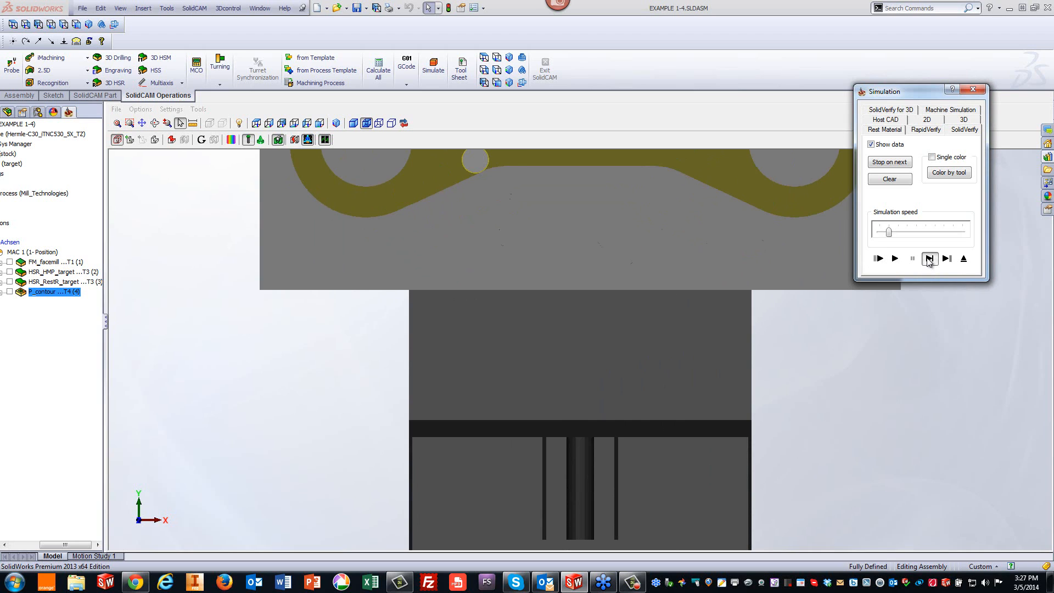
{"action": "left_click", "coordinate": [929, 260]}
{"action": "left_click", "coordinate": [928, 259]}
{"action": "left_click", "coordinate": [929, 259]}
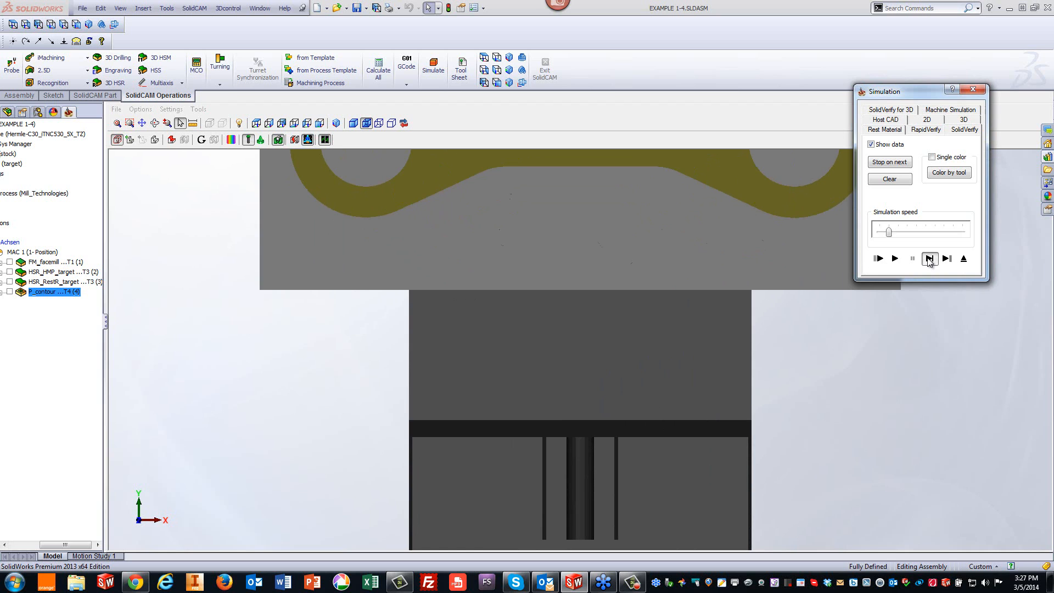
{"action": "left_click", "coordinate": [928, 259]}
{"action": "left_click", "coordinate": [929, 260]}
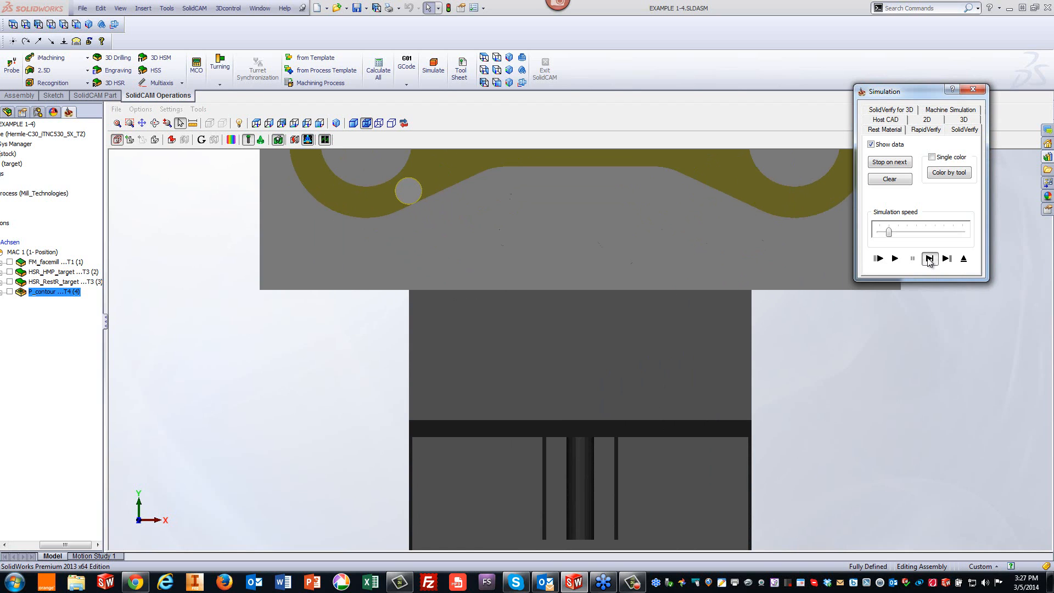
{"action": "left_click", "coordinate": [963, 259]}
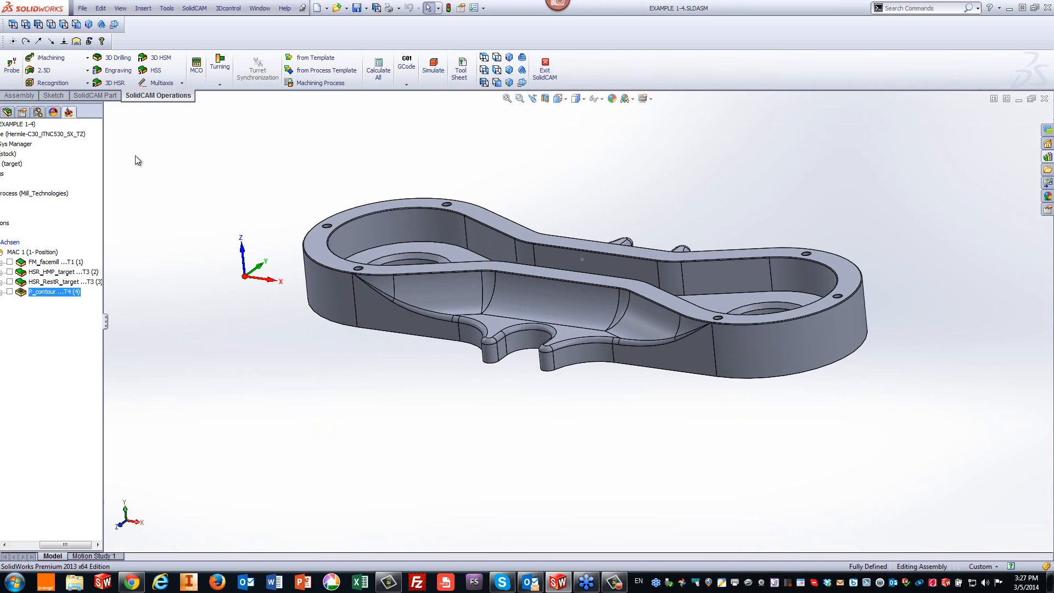
Add a Profile operation and define its geometry as a constant-Z chain around the part's lower outer edge.
{"action": "left_click", "coordinate": [43, 71]}
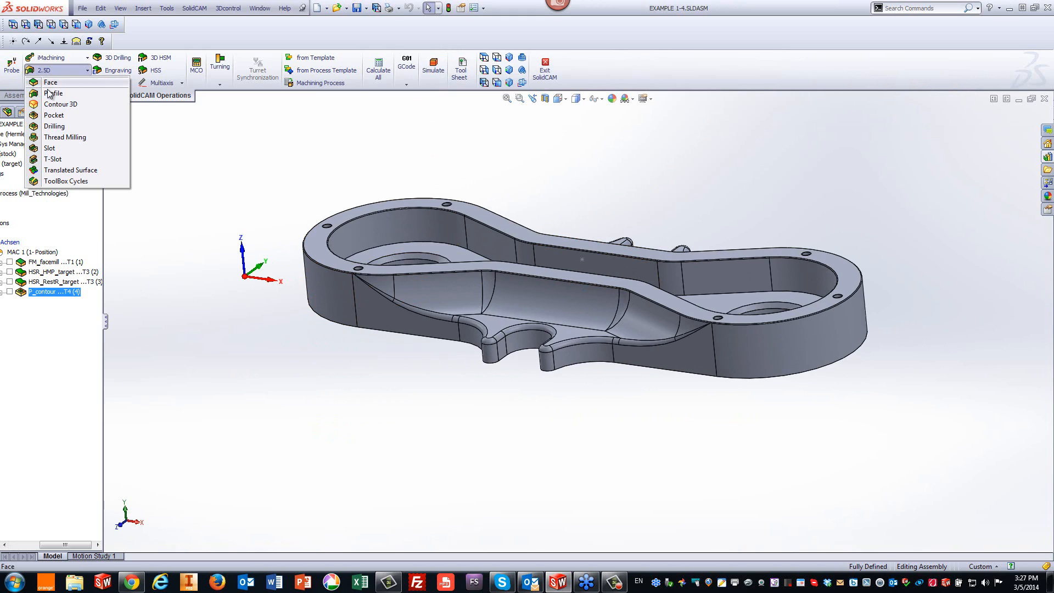
{"action": "left_click", "coordinate": [52, 93]}
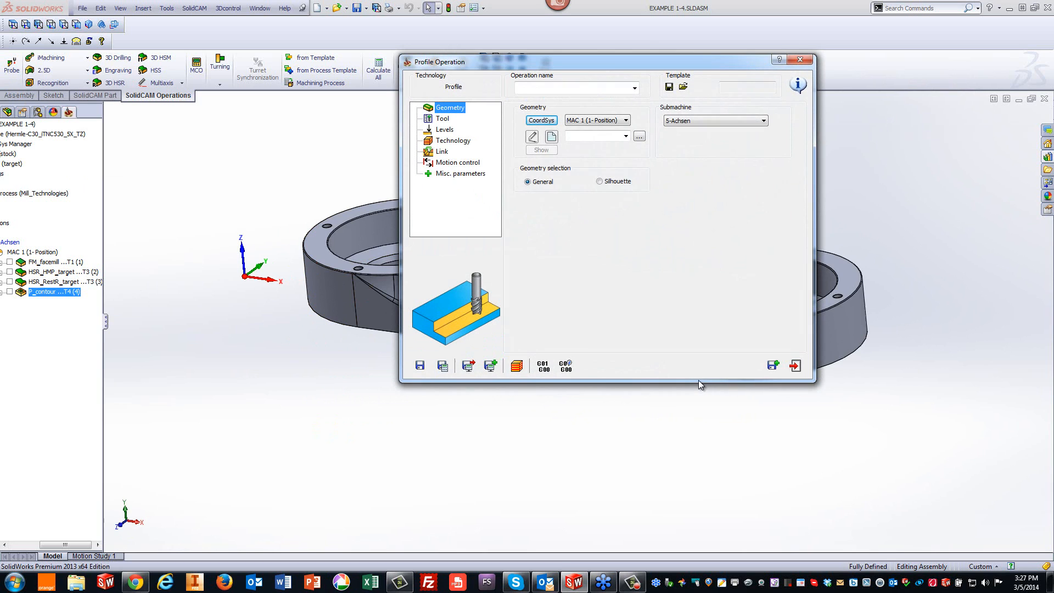
{"action": "left_click", "coordinate": [552, 136]}
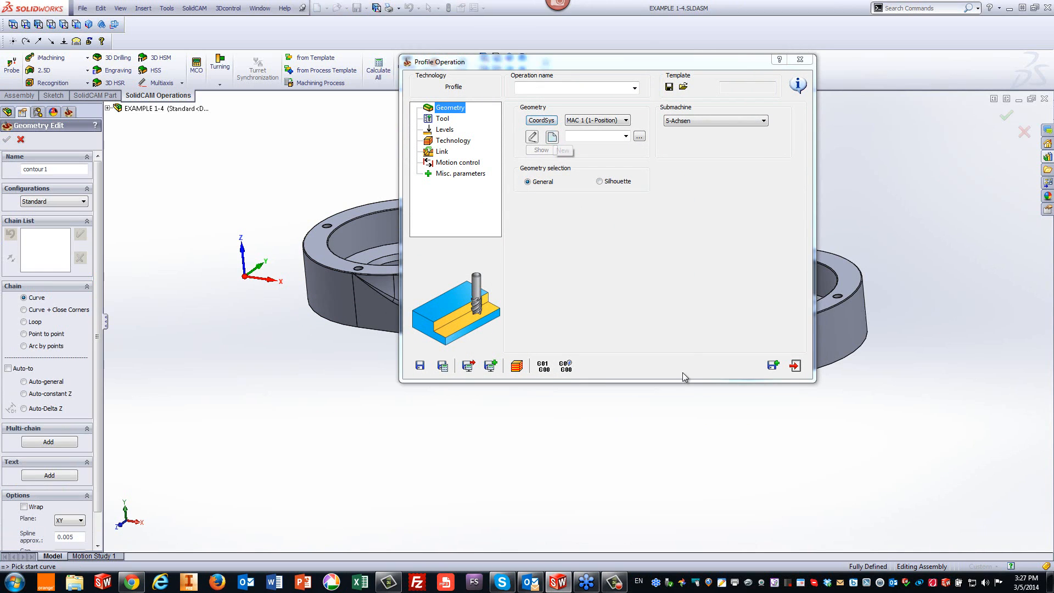
{"action": "left_click", "coordinate": [688, 389]}
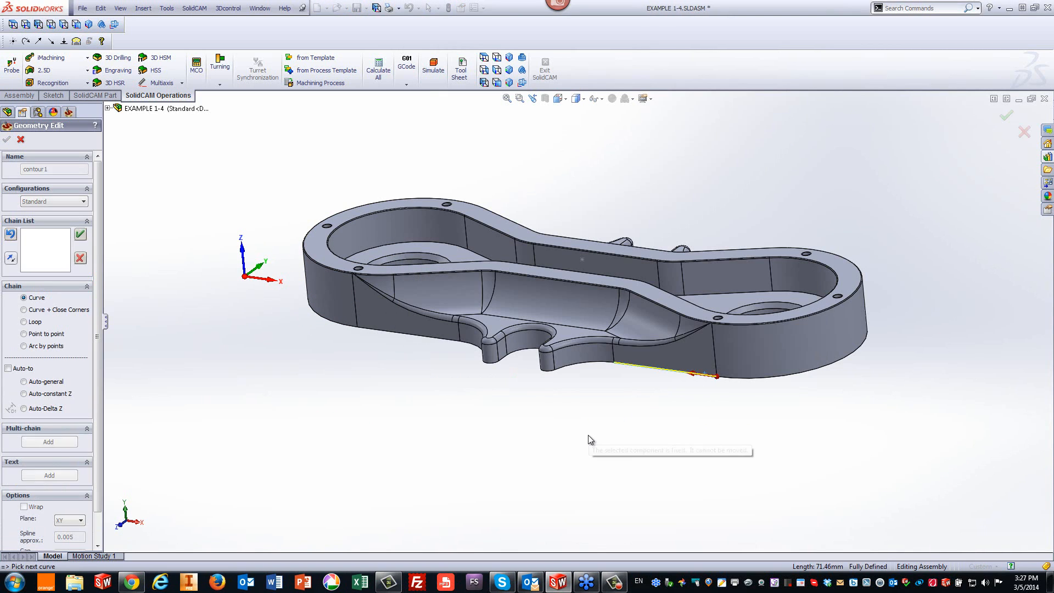
{"action": "left_click", "coordinate": [24, 394]}
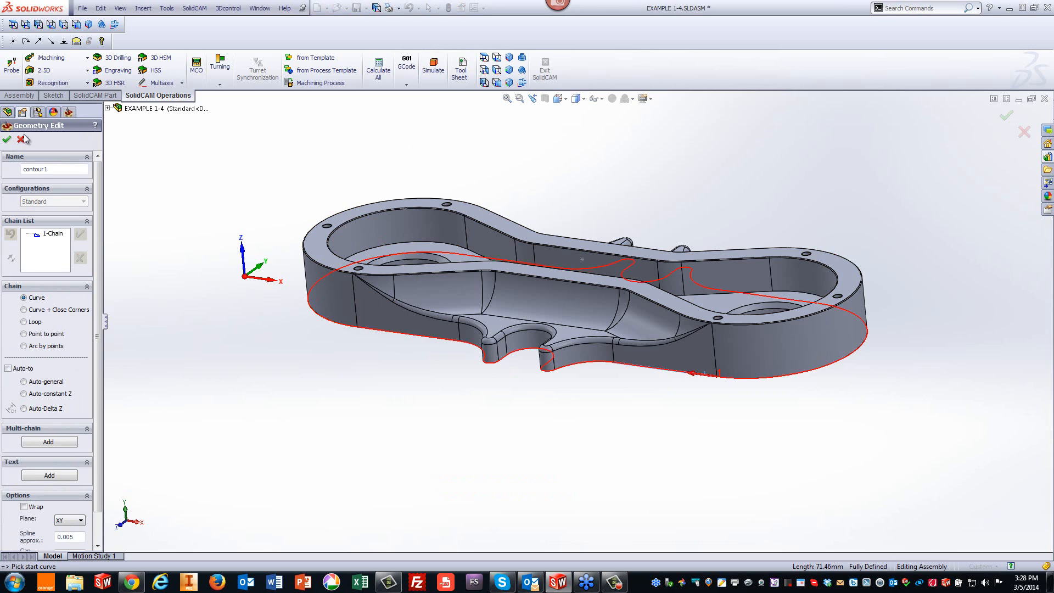
{"action": "left_click", "coordinate": [7, 139]}
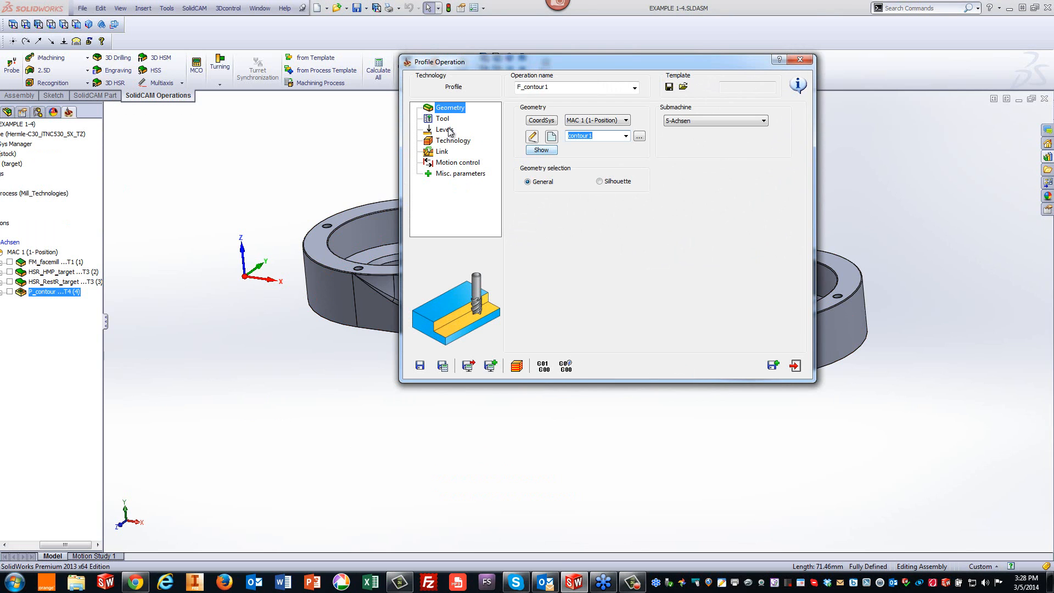
Assign tool 4, the 16 mm end mill already used in the part, to the profile operation.
{"action": "left_click", "coordinate": [442, 119]}
{"action": "left_click", "coordinate": [581, 268]}
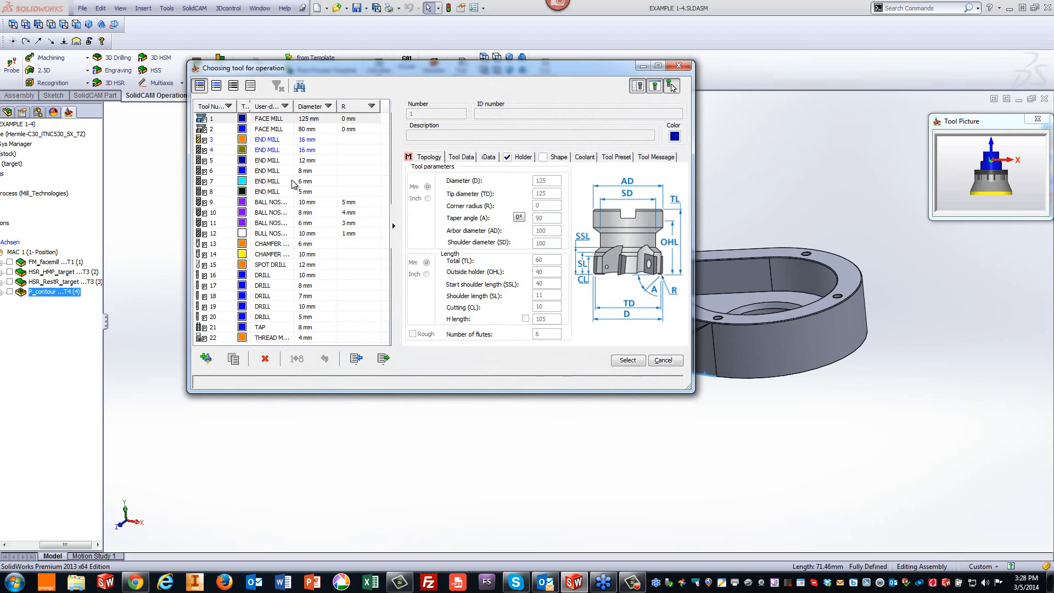
{"action": "left_click", "coordinate": [217, 86]}
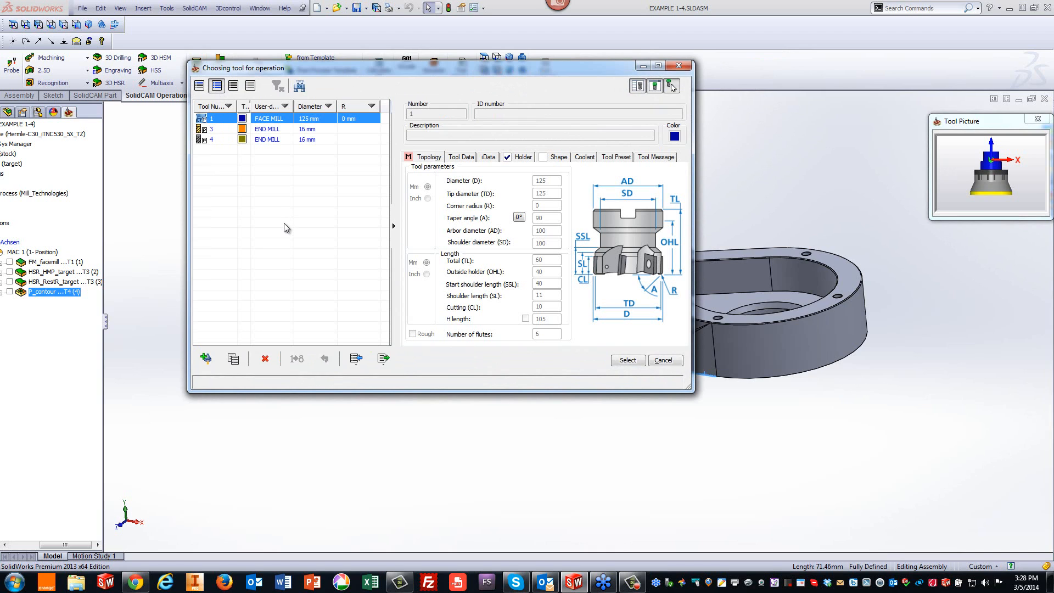
{"action": "left_click", "coordinate": [302, 140]}
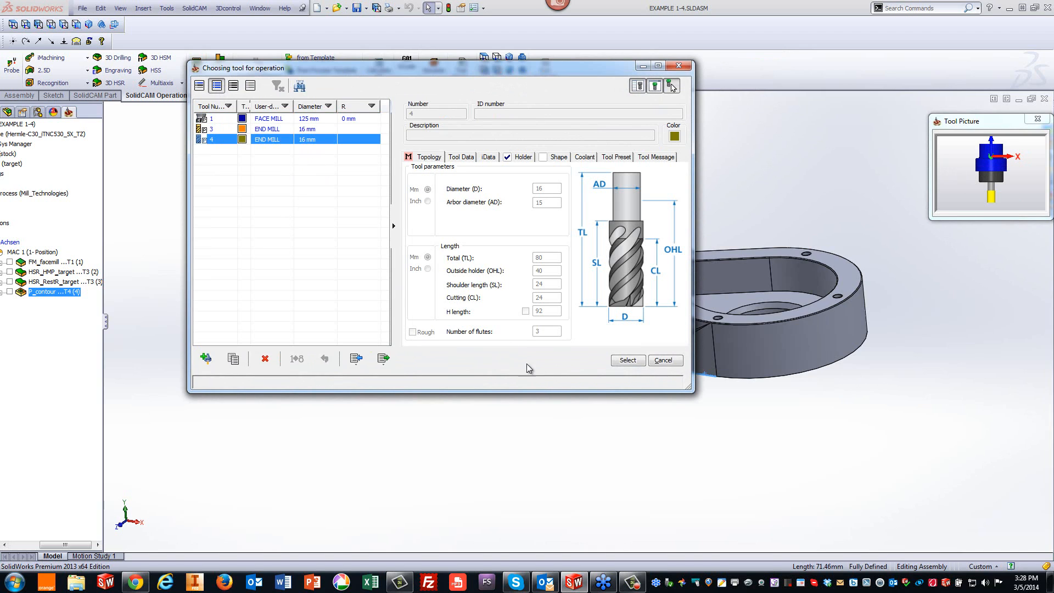
{"action": "left_click", "coordinate": [629, 358]}
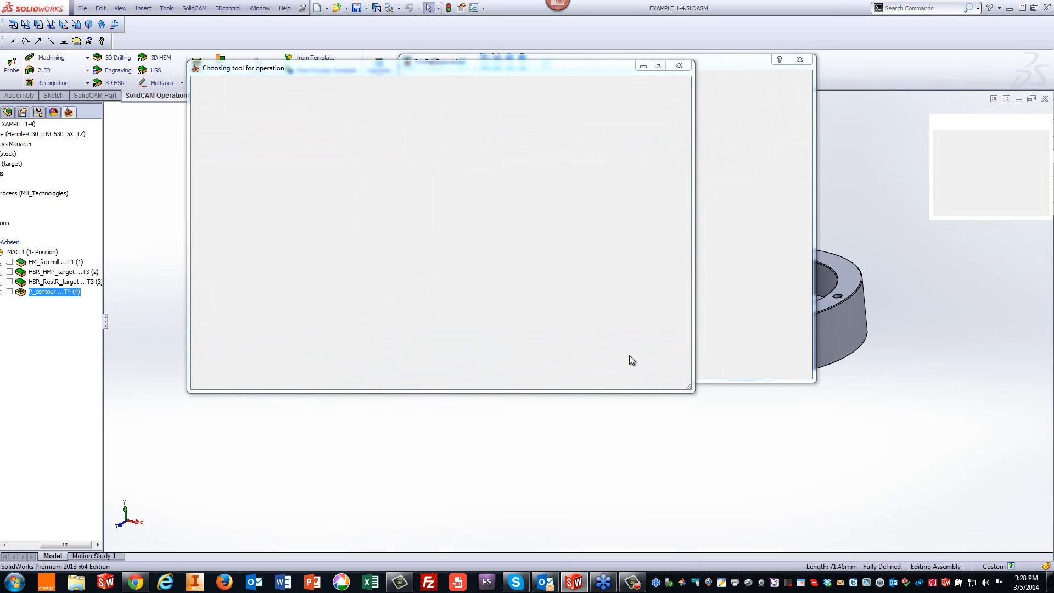
Pick the upper level on the part's top face and the profile depth at the bottom edge, with a depth delta of -0.5.
{"action": "left_click", "coordinate": [445, 130]}
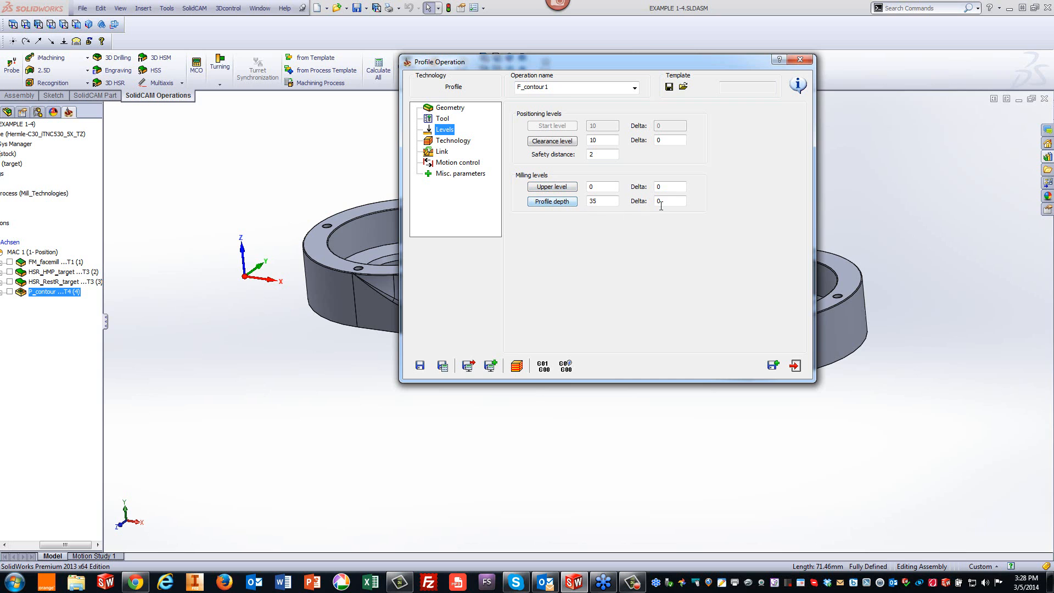
{"action": "left_click", "coordinate": [551, 186]}
{"action": "left_click", "coordinate": [334, 252]}
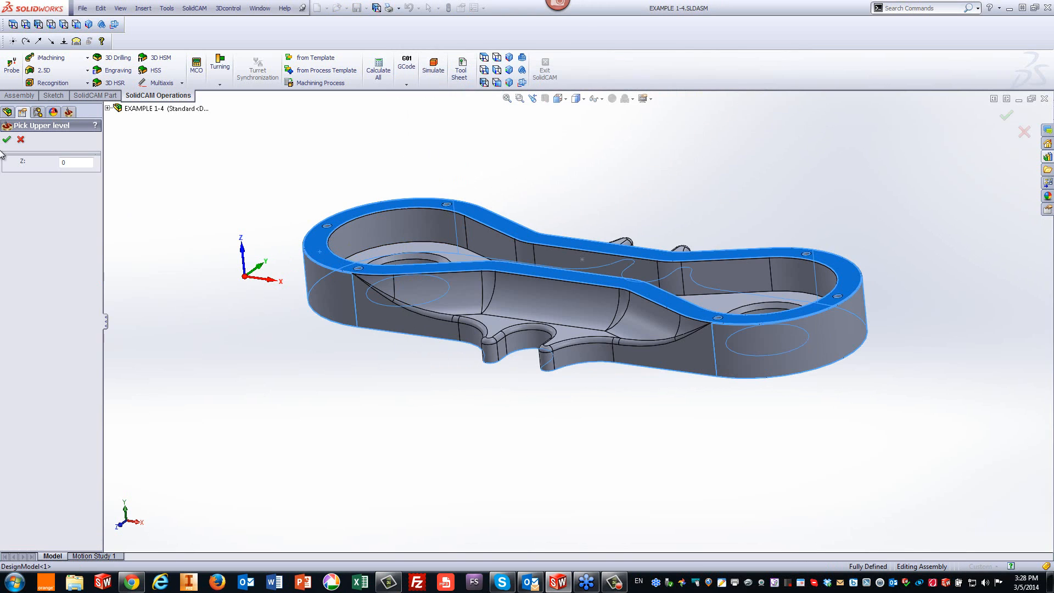
{"action": "left_click", "coordinate": [7, 140]}
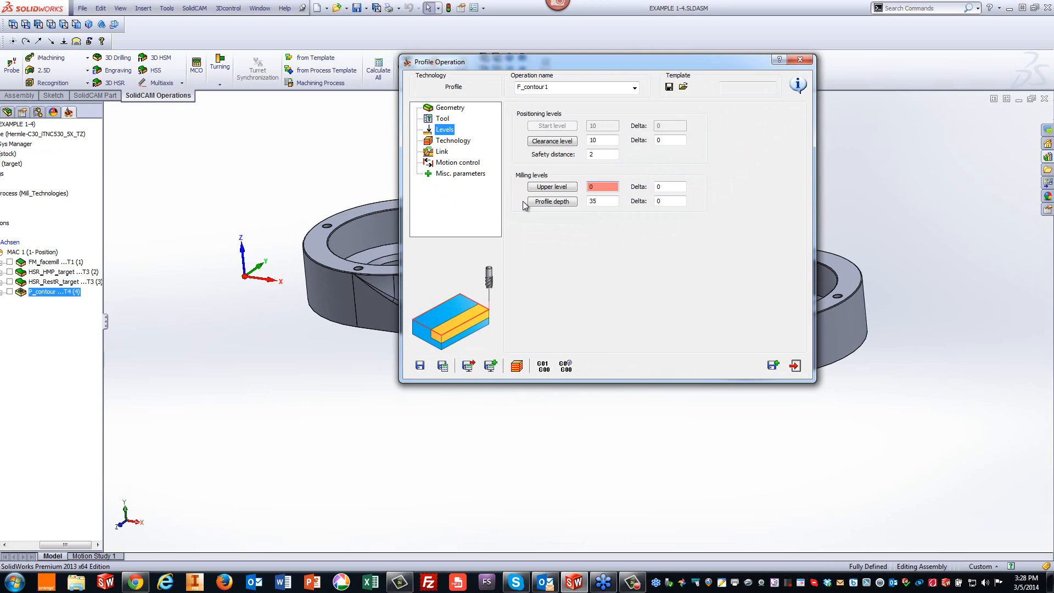
{"action": "left_click", "coordinate": [552, 202]}
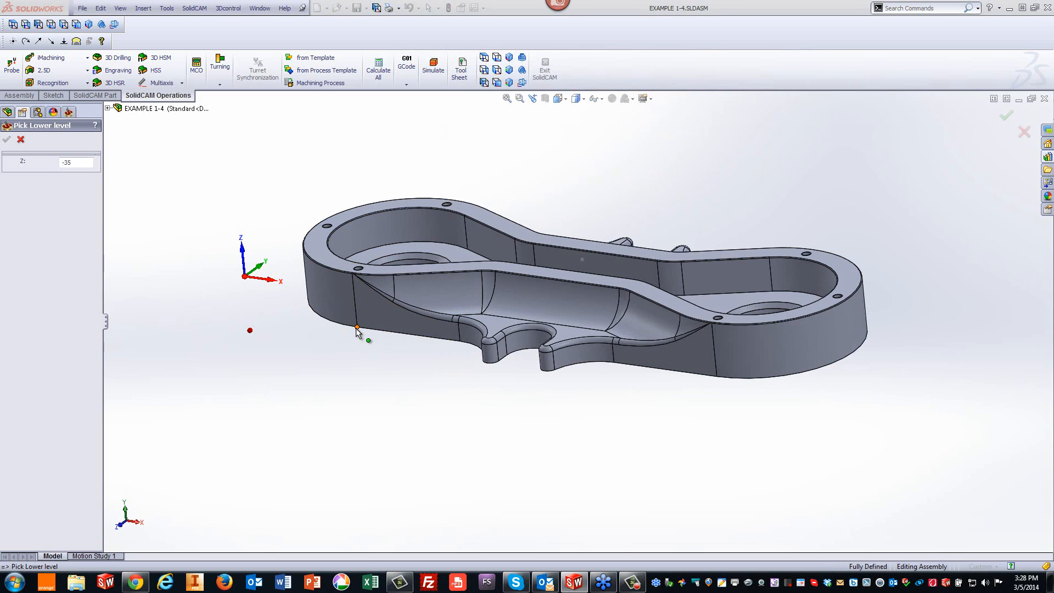
{"action": "left_click", "coordinate": [357, 328]}
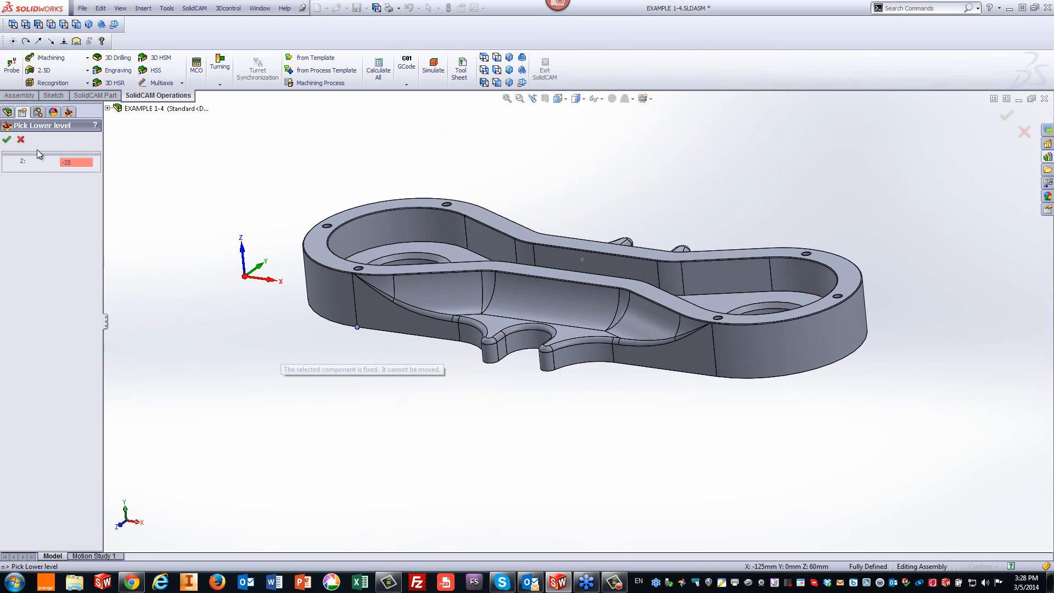
{"action": "left_click", "coordinate": [7, 140]}
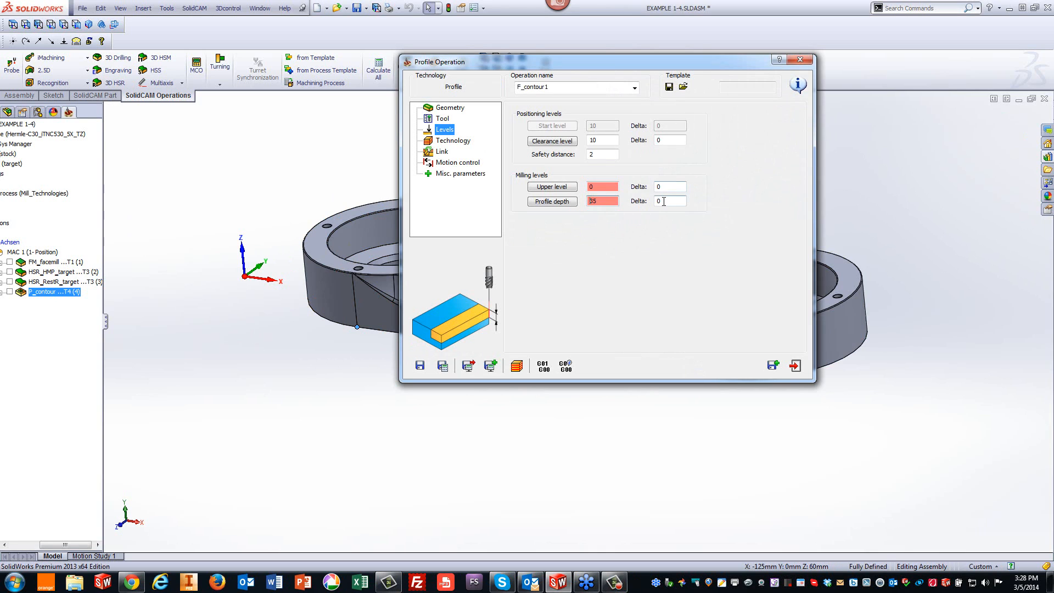
{"action": "left_click", "coordinate": [663, 201]}
{"action": "type", "text": "-"}
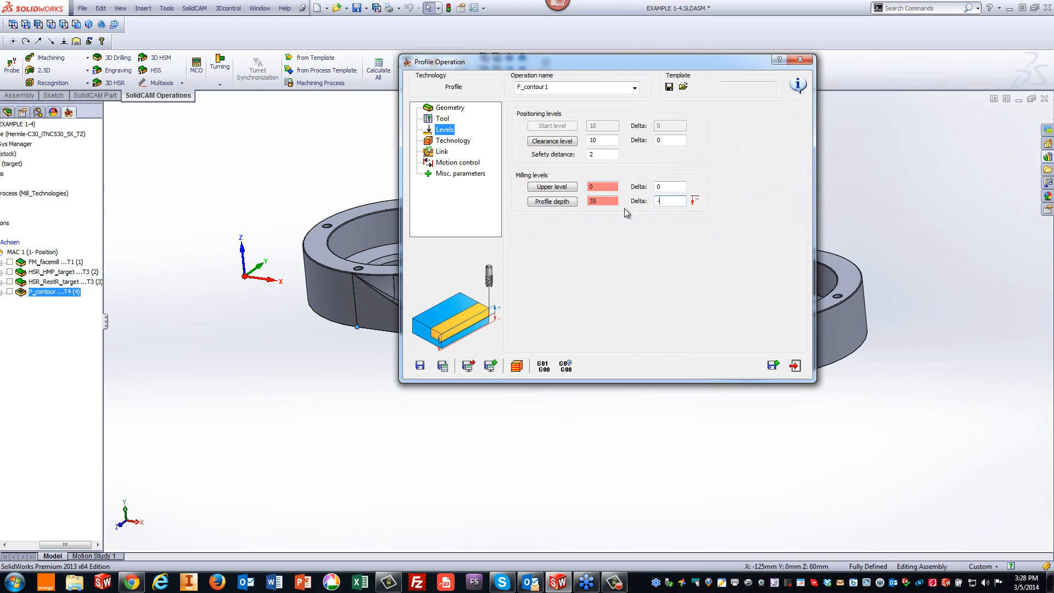
{"action": "type", "text": "0.5"}
Check the selected tool's cutting length and set the profile's finish step down to 18.
{"action": "left_click", "coordinate": [464, 143]}
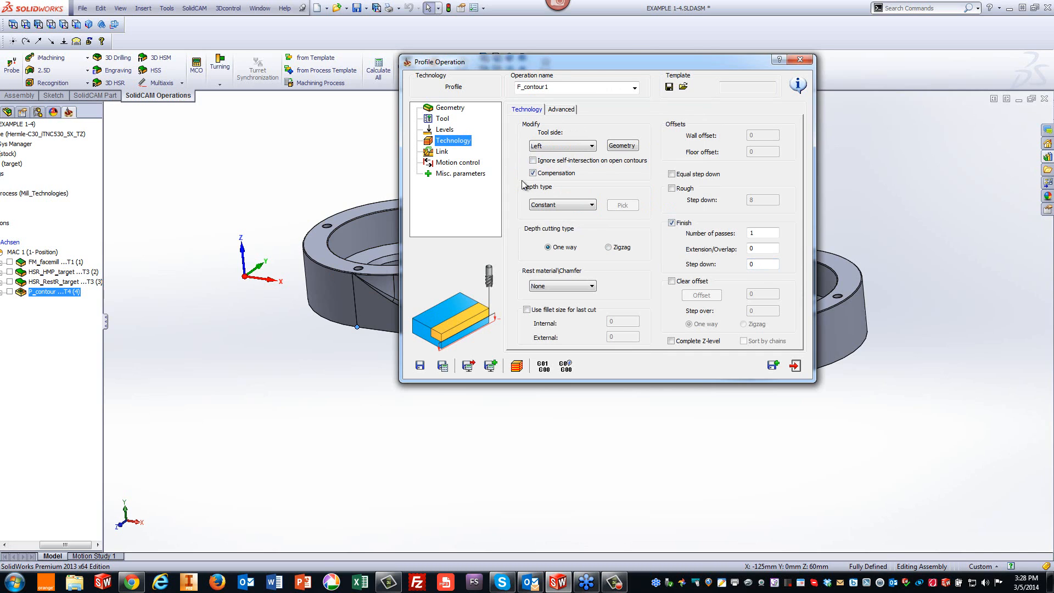
{"action": "left_click", "coordinate": [442, 119]}
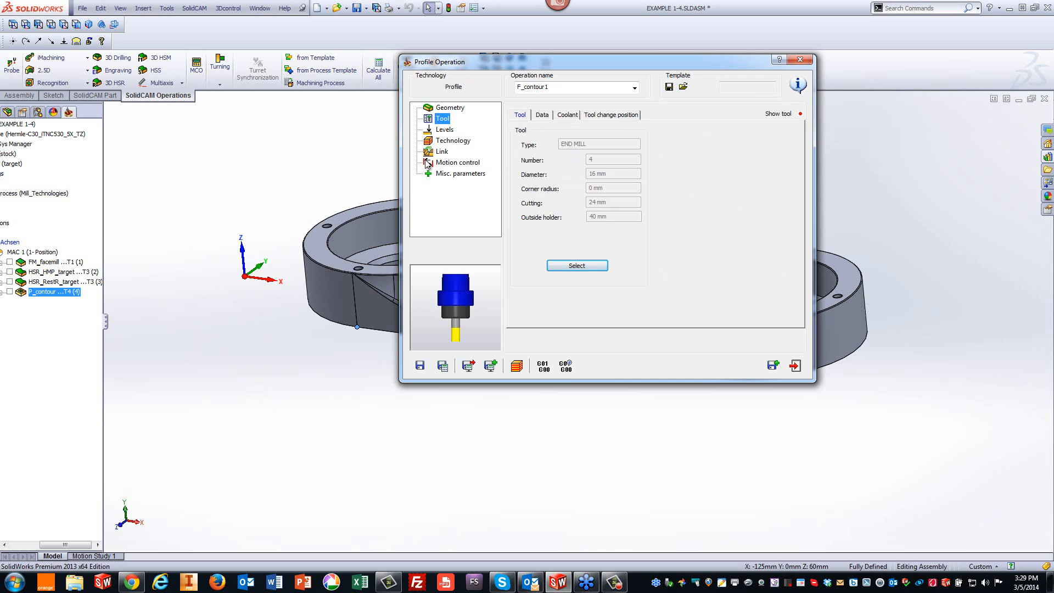
{"action": "left_click", "coordinate": [445, 141]}
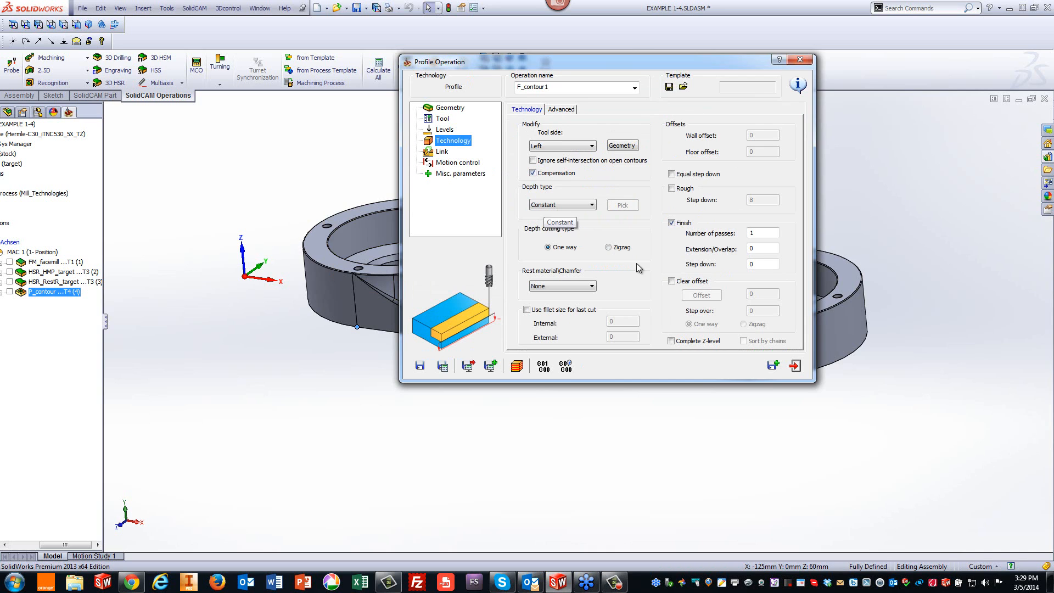
{"action": "left_click", "coordinate": [765, 265]}
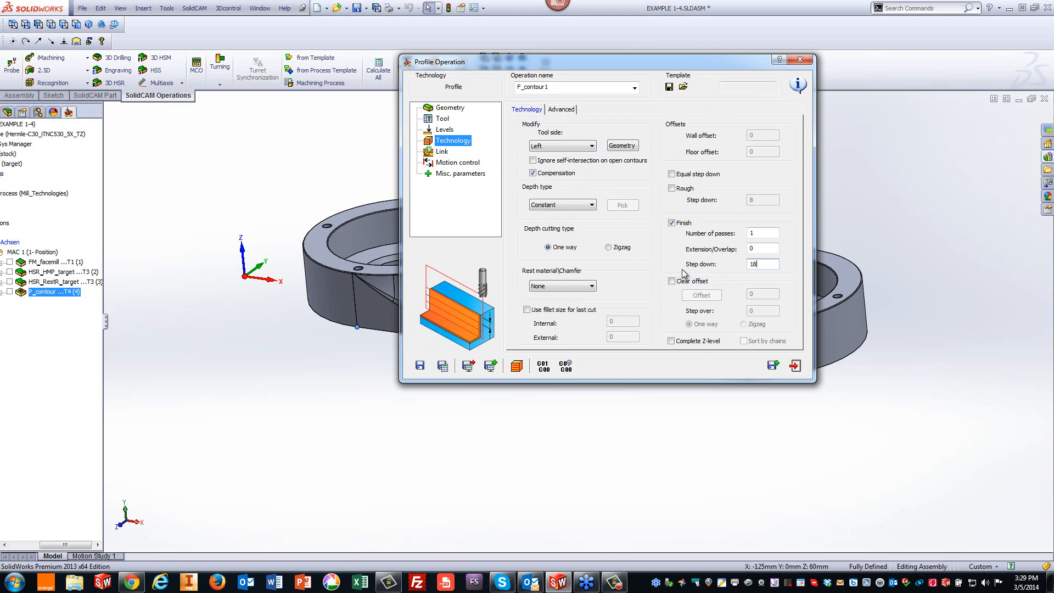
{"action": "type", "text": "18"}
Set an Arc lead-in, make the lead-out the same, and save and calculate the profile operation.
{"action": "left_click", "coordinate": [443, 152]}
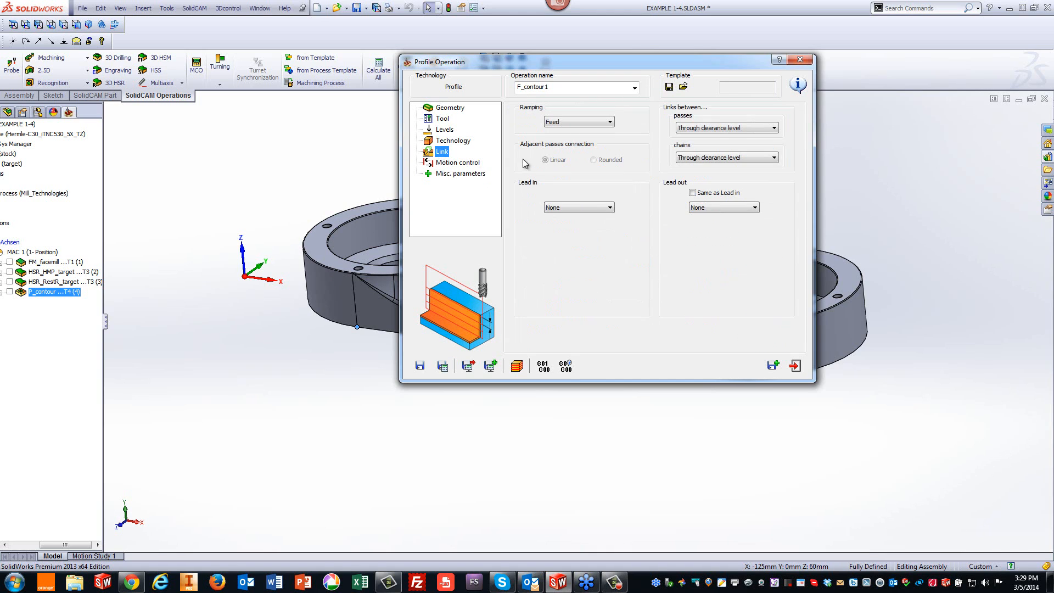
{"action": "left_click", "coordinate": [575, 207]}
{"action": "left_click", "coordinate": [561, 231]}
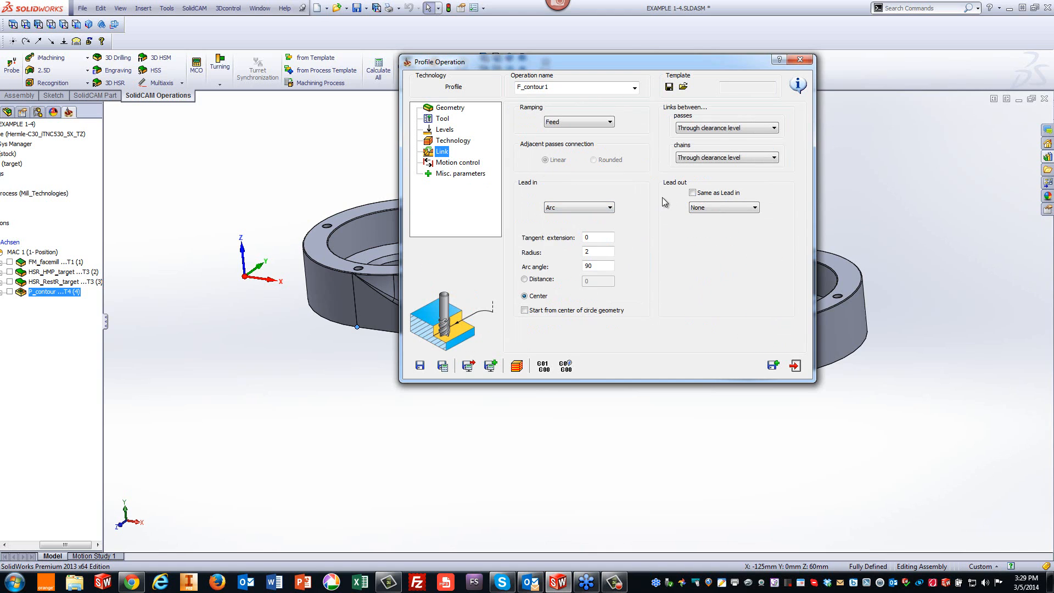
{"action": "left_click", "coordinate": [698, 192]}
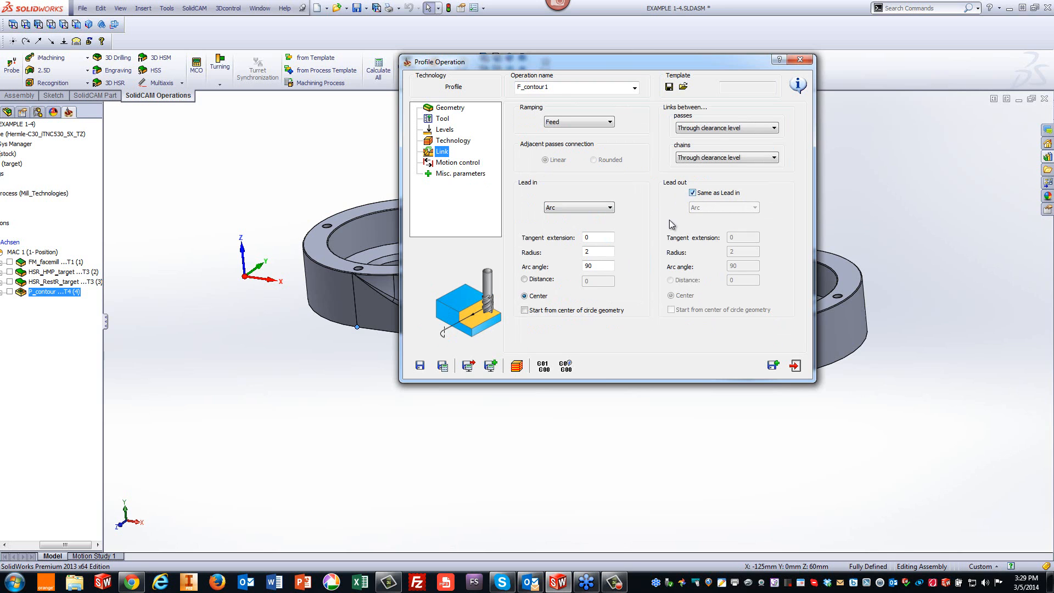
{"action": "left_click", "coordinate": [442, 365]}
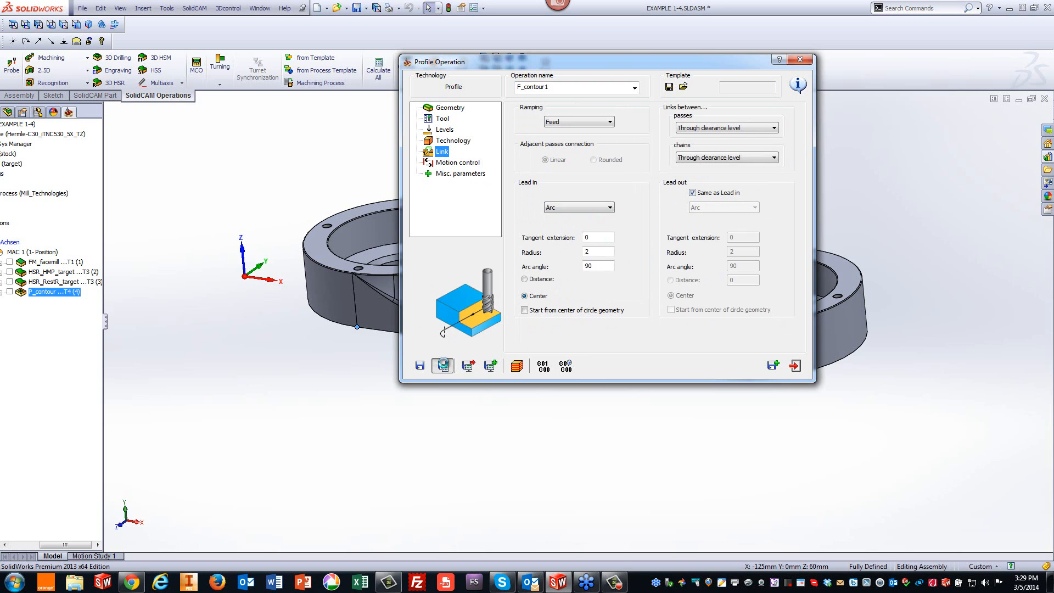
Simulate the profile operation in SolidVerify at a higher simulation speed, and exit the simulation and the operation.
{"action": "left_click", "coordinate": [517, 366]}
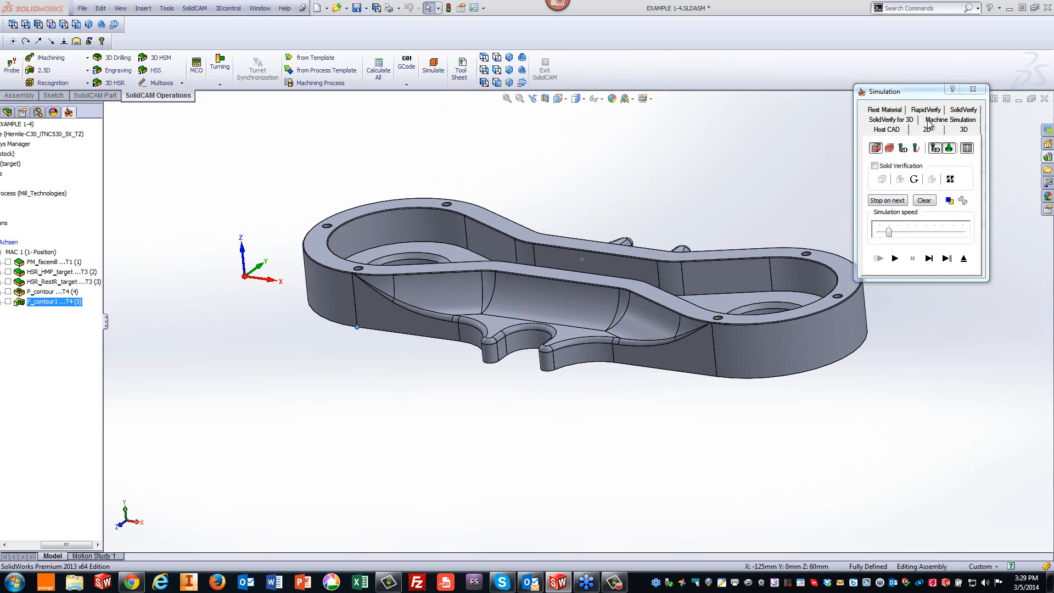
{"action": "left_click", "coordinate": [971, 111]}
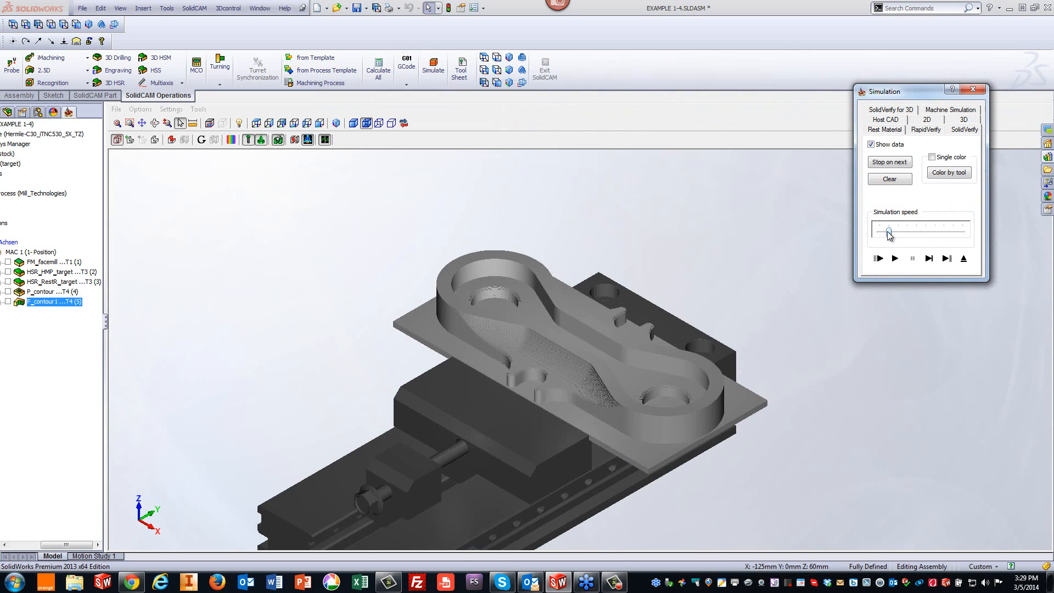
{"action": "left_click_drag", "start_coordinate": [889, 232], "coordinate": [954, 235]}
{"action": "left_click", "coordinate": [894, 258]}
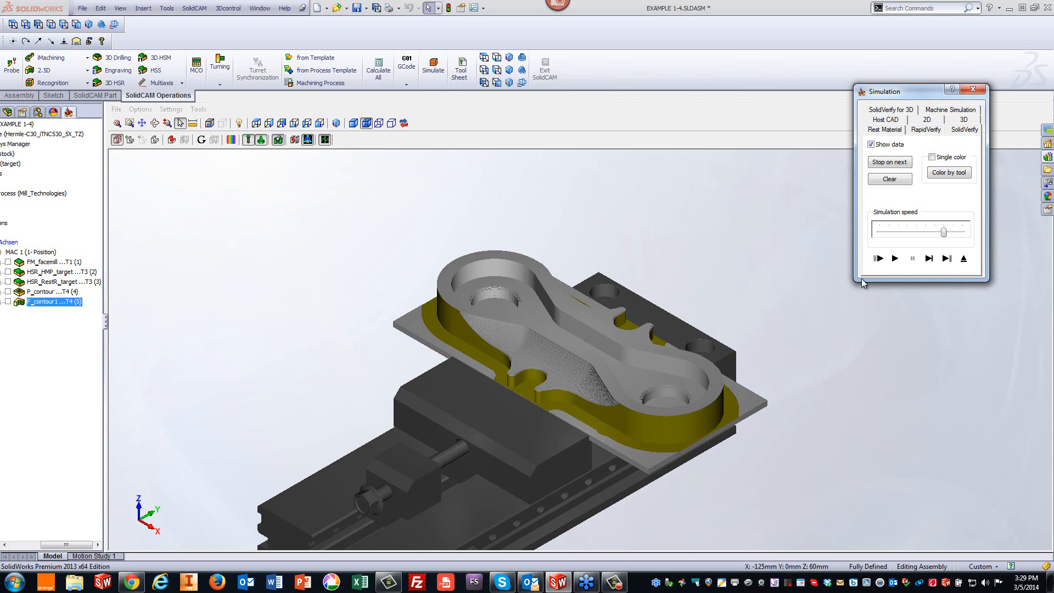
{"action": "left_click", "coordinate": [964, 258]}
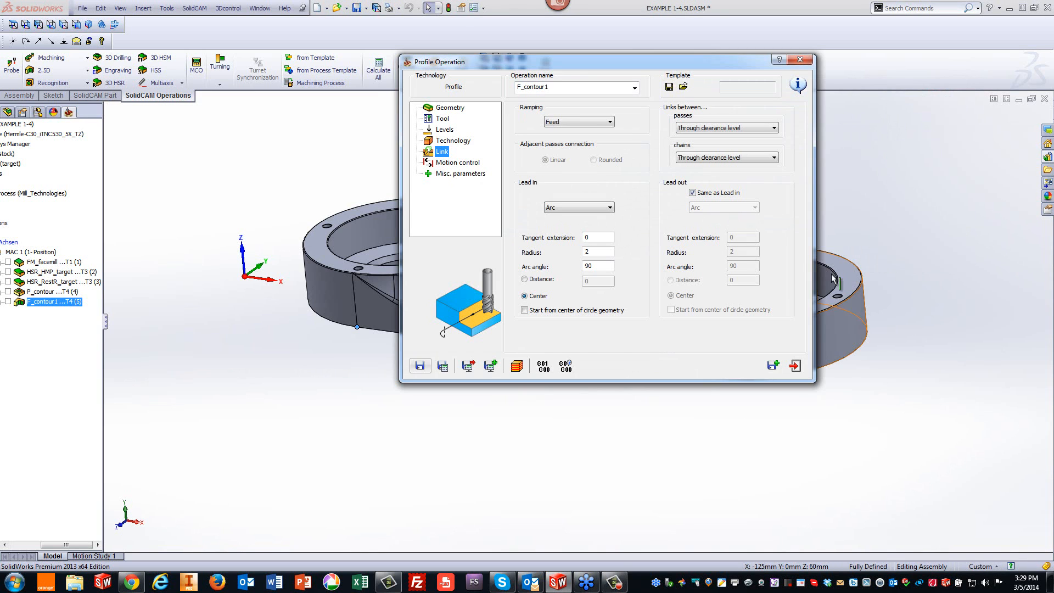
{"action": "left_click", "coordinate": [791, 366]}
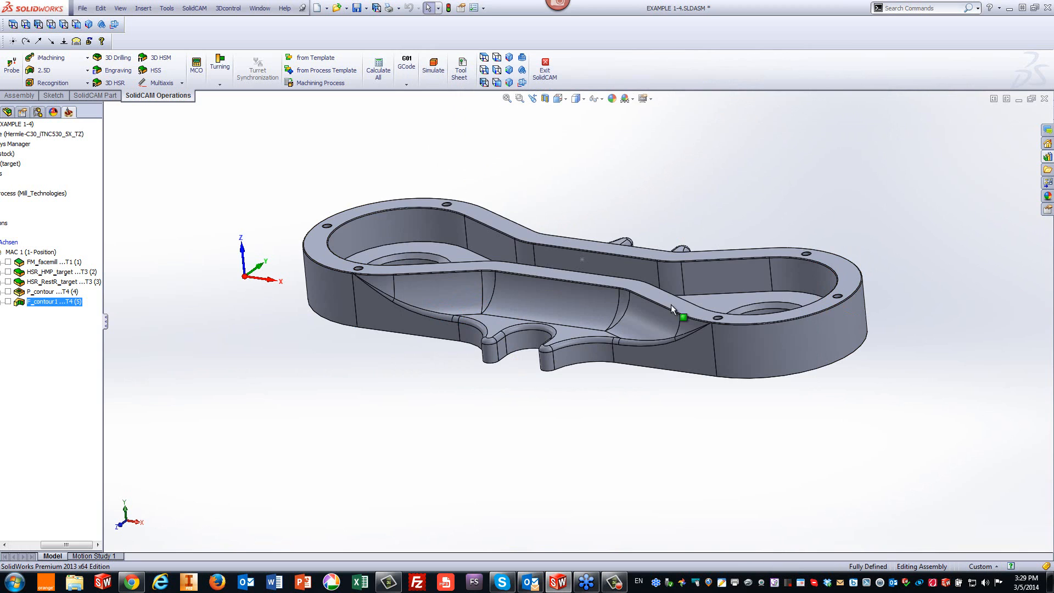
Examine the small roundings along the inner and outer edges of the part's top face.
{"action": "scroll", "coordinate": [597, 324], "scroll_direction": "down", "scroll_amount": 5}
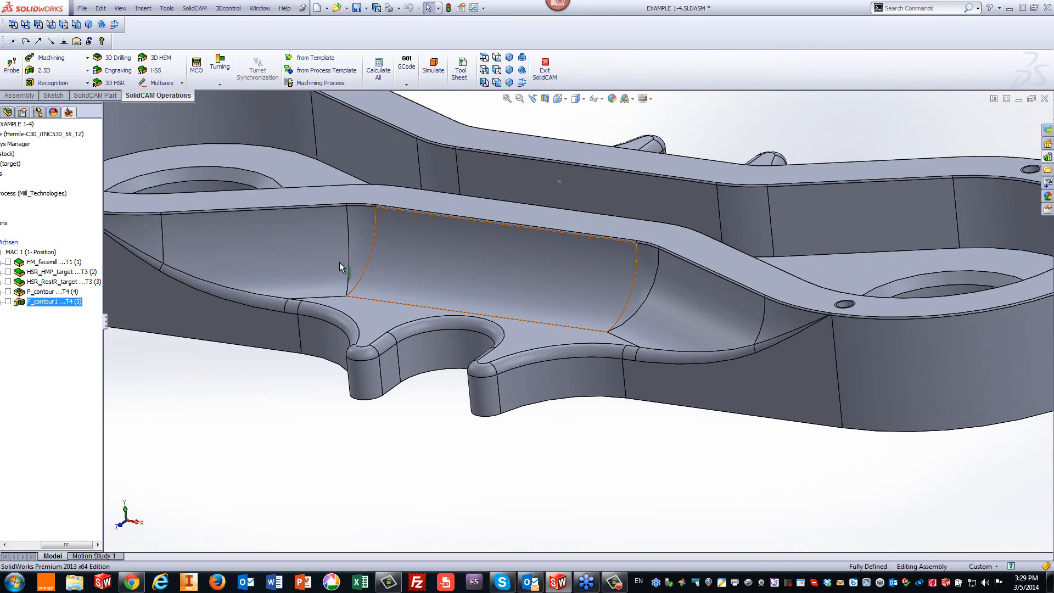
{"action": "key", "text": "f"}
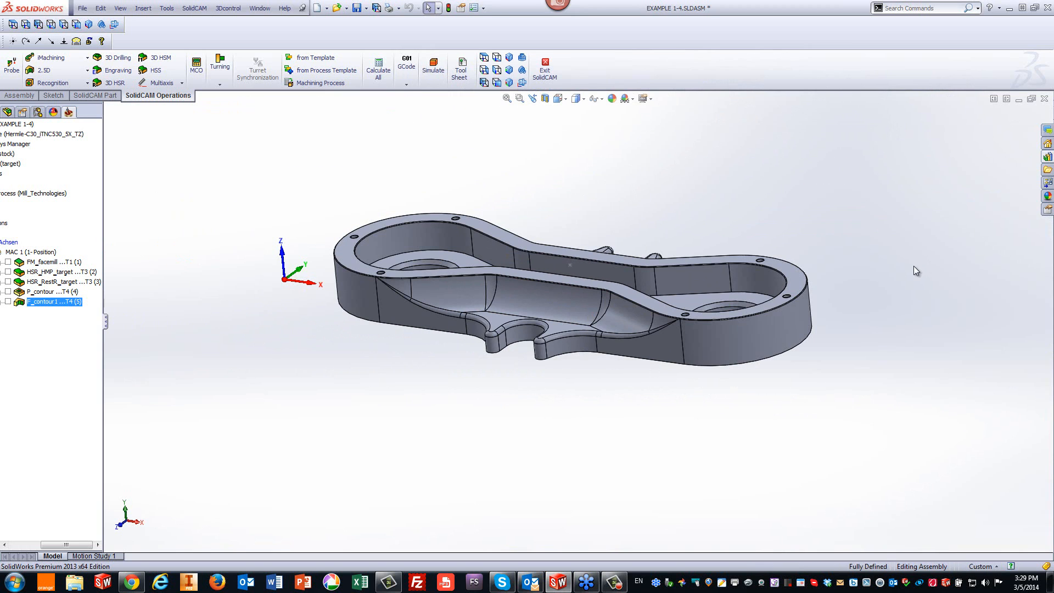
{"action": "scroll", "coordinate": [763, 272], "scroll_direction": "down", "scroll_amount": 7}
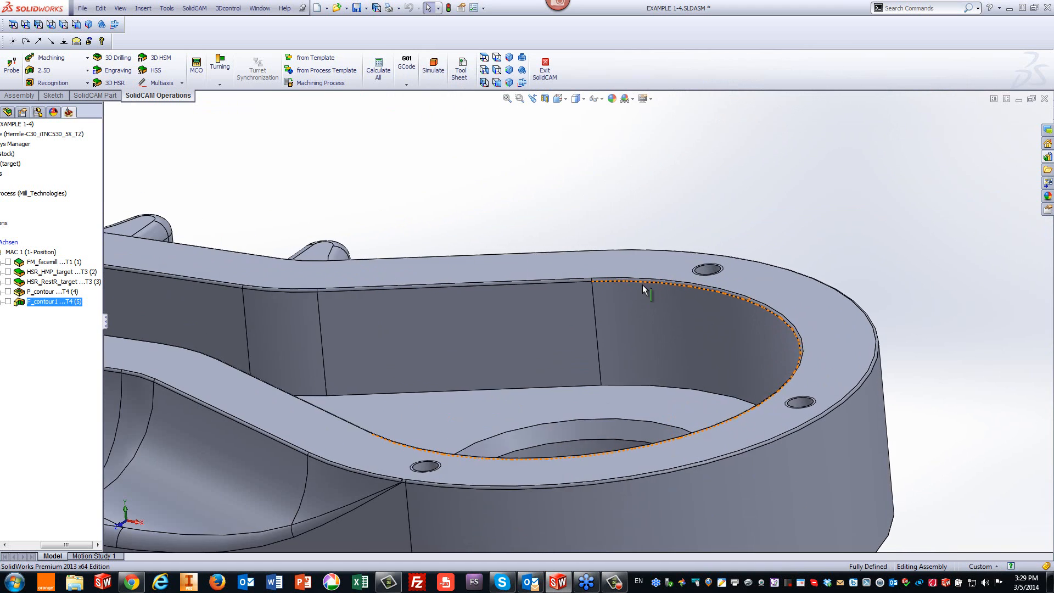
{"action": "scroll", "coordinate": [639, 286], "scroll_direction": "down", "scroll_amount": 5}
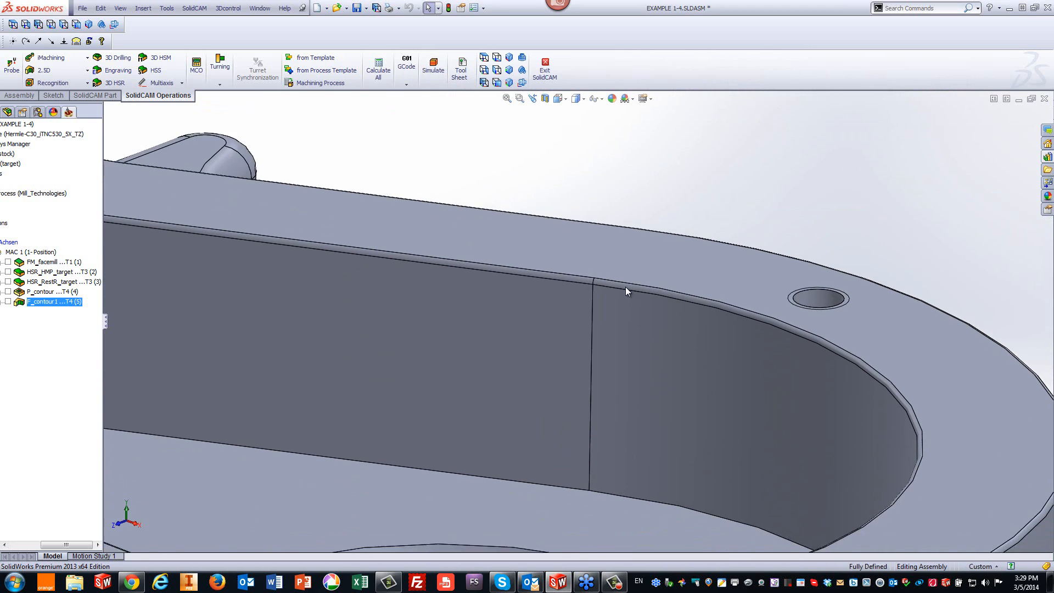
{"action": "scroll", "coordinate": [624, 286], "scroll_direction": "down", "scroll_amount": 5}
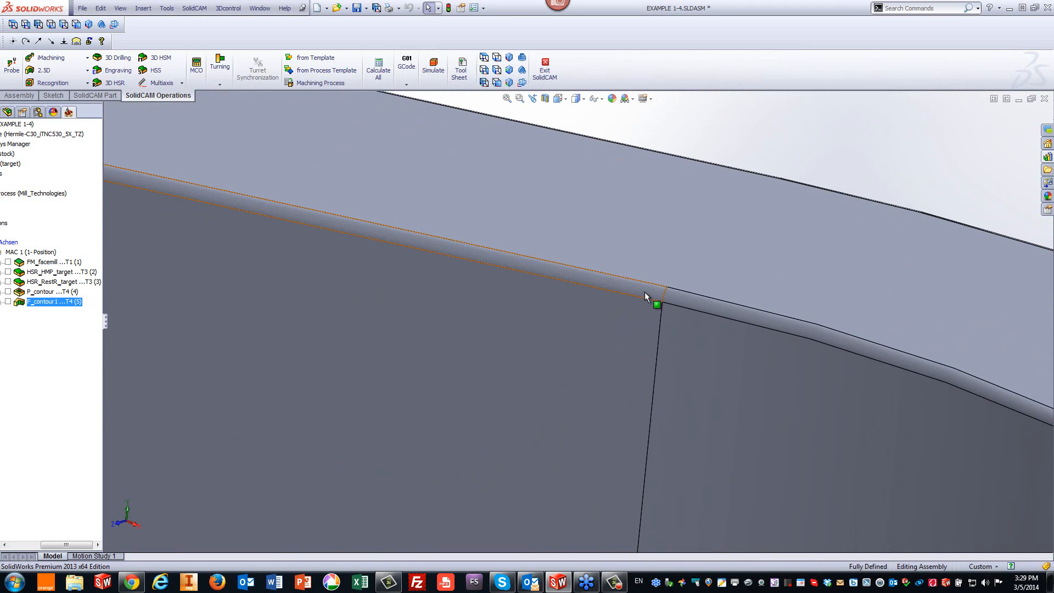
{"action": "left_click", "coordinate": [644, 295]}
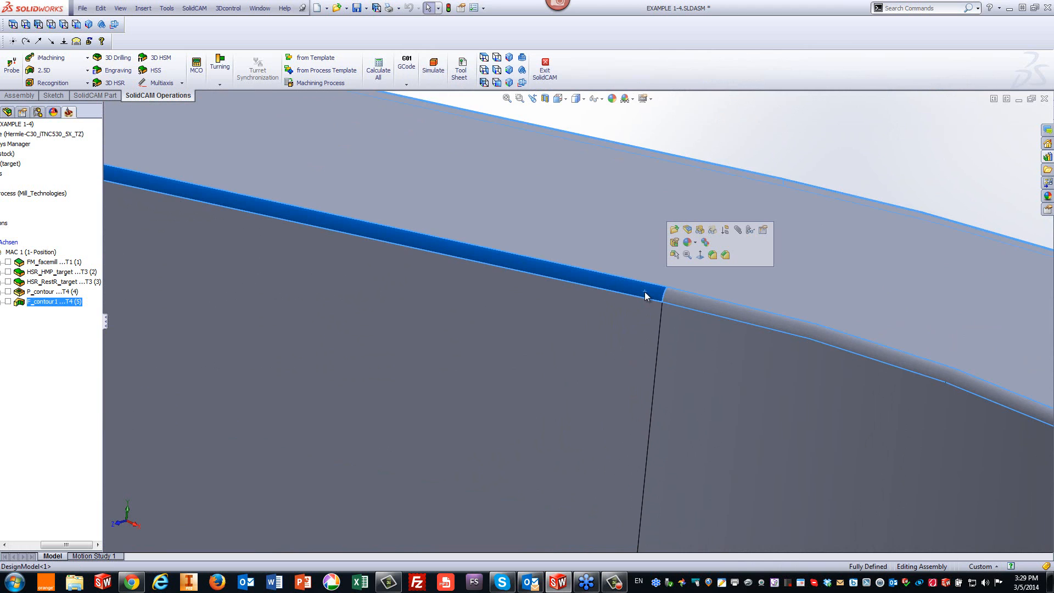
{"action": "left_click", "coordinate": [673, 299]}
{"action": "scroll", "coordinate": [671, 299], "scroll_direction": "up", "scroll_amount": 2}
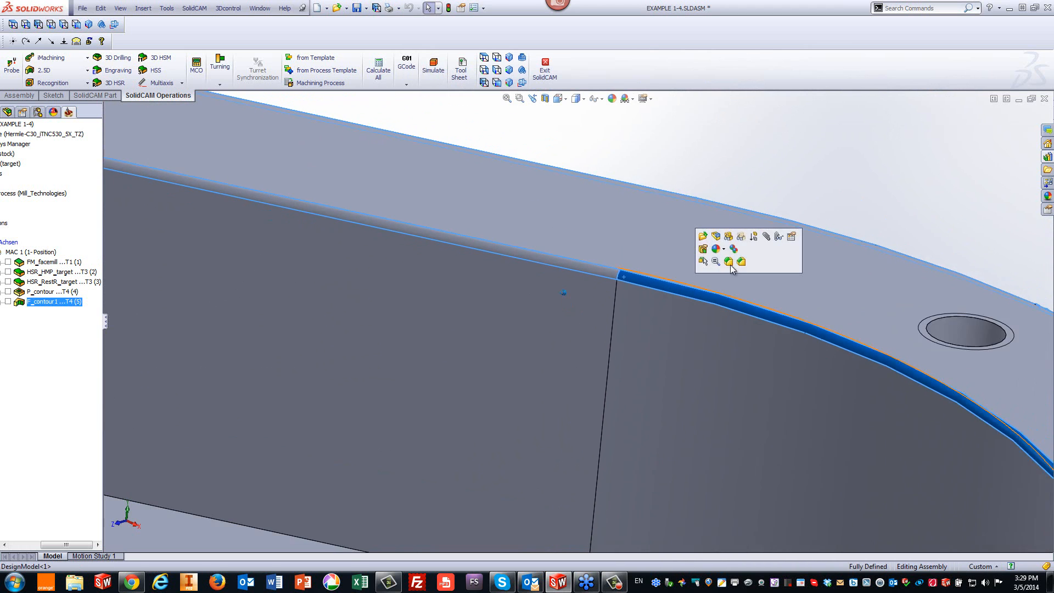
{"action": "scroll", "coordinate": [968, 345], "scroll_direction": "up", "scroll_amount": 4}
{"action": "left_click", "coordinate": [980, 338]}
{"action": "scroll", "coordinate": [908, 426], "scroll_direction": "down", "scroll_amount": 5}
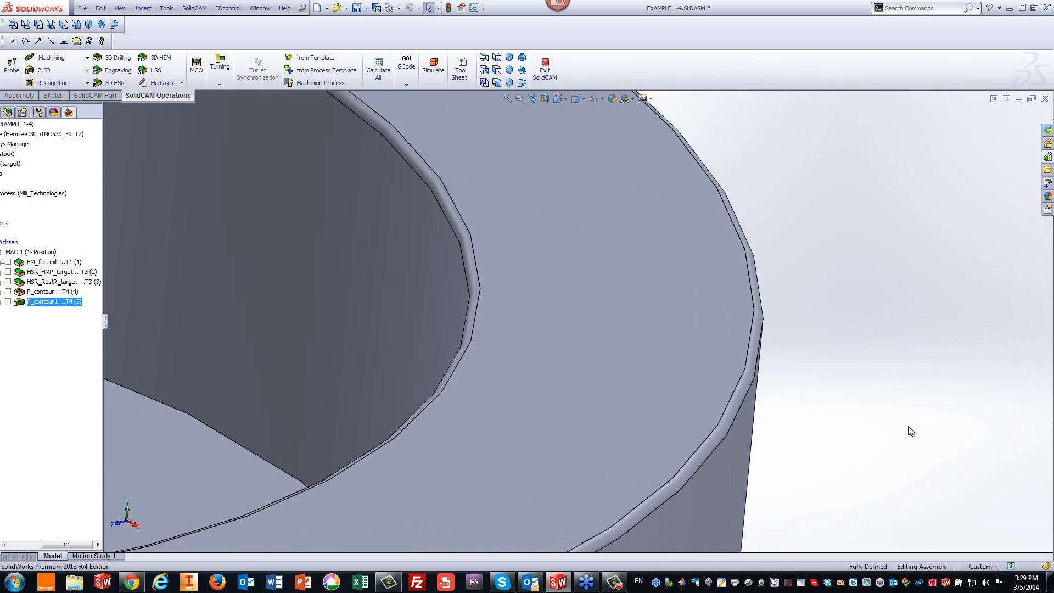
{"action": "scroll", "coordinate": [714, 367], "scroll_direction": "down", "scroll_amount": 4}
{"action": "left_click", "coordinate": [651, 350]}
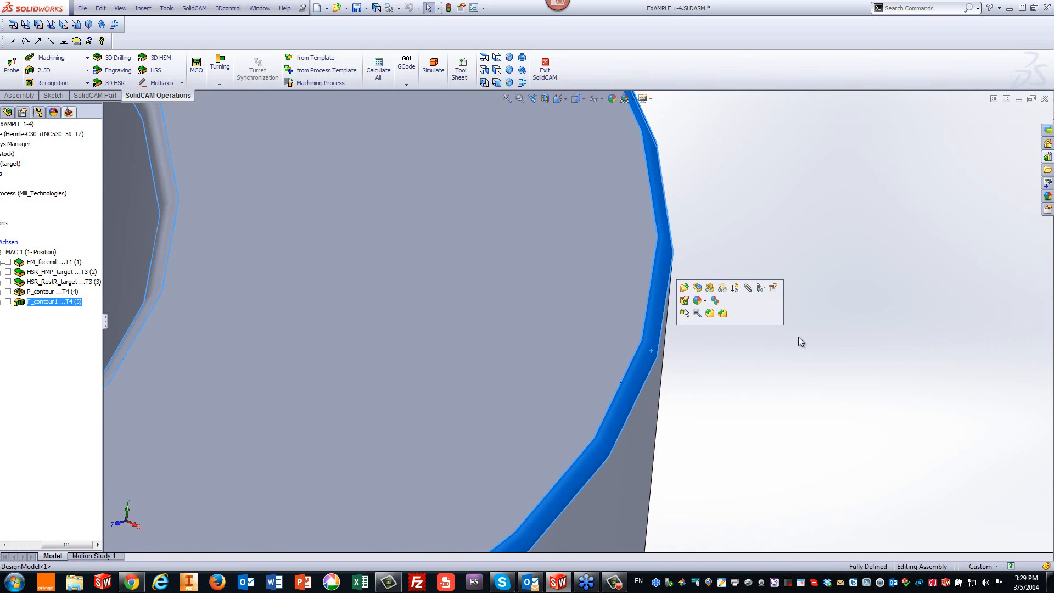
{"action": "scroll", "coordinate": [796, 344], "scroll_direction": "up", "scroll_amount": 6}
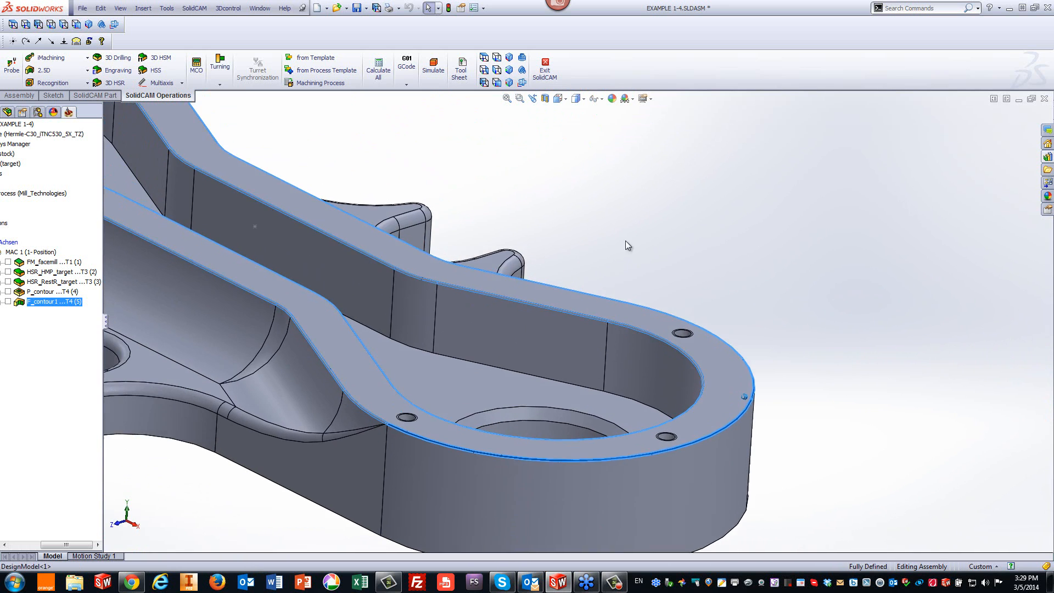
{"action": "left_click", "coordinate": [668, 228]}
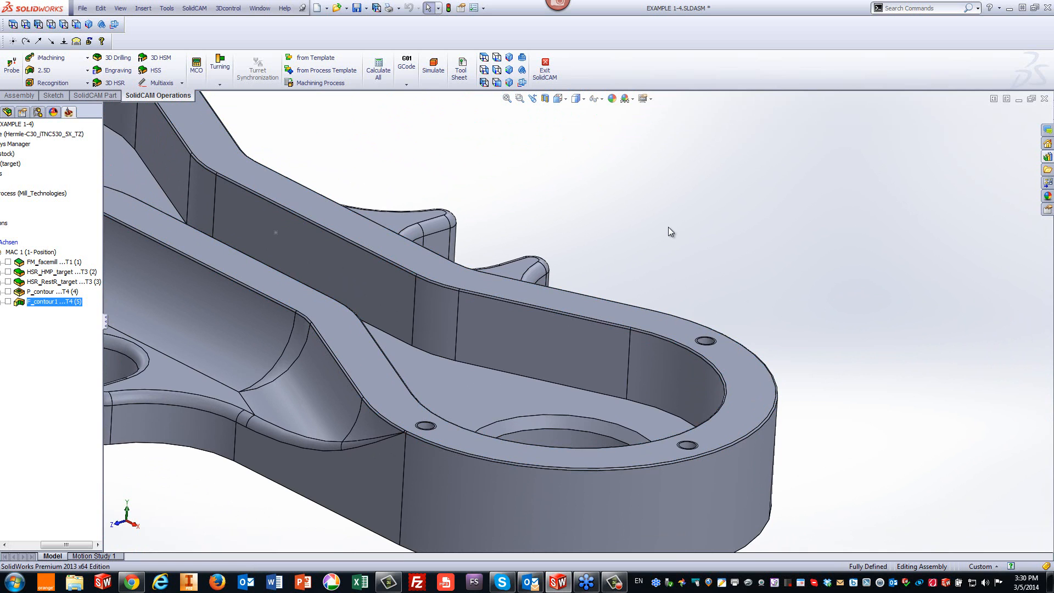
Check the radius of the small rounding on the pocket's upper inner edge.
{"action": "scroll", "coordinate": [607, 386], "scroll_direction": "down", "scroll_amount": 3}
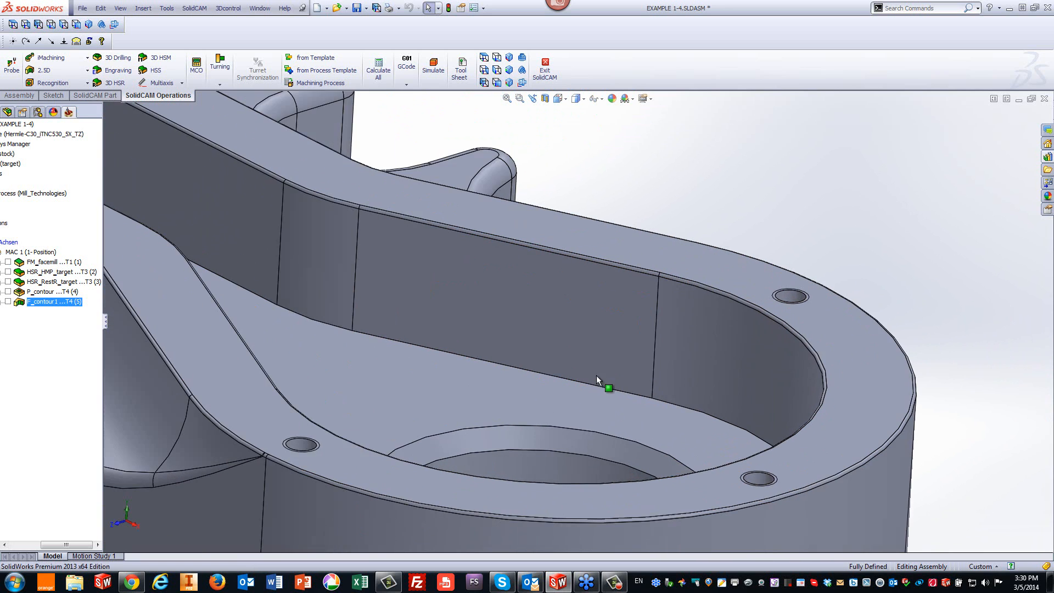
{"action": "scroll", "coordinate": [696, 281], "scroll_direction": "down", "scroll_amount": 3}
{"action": "scroll", "coordinate": [696, 281], "scroll_direction": "down", "scroll_amount": 3}
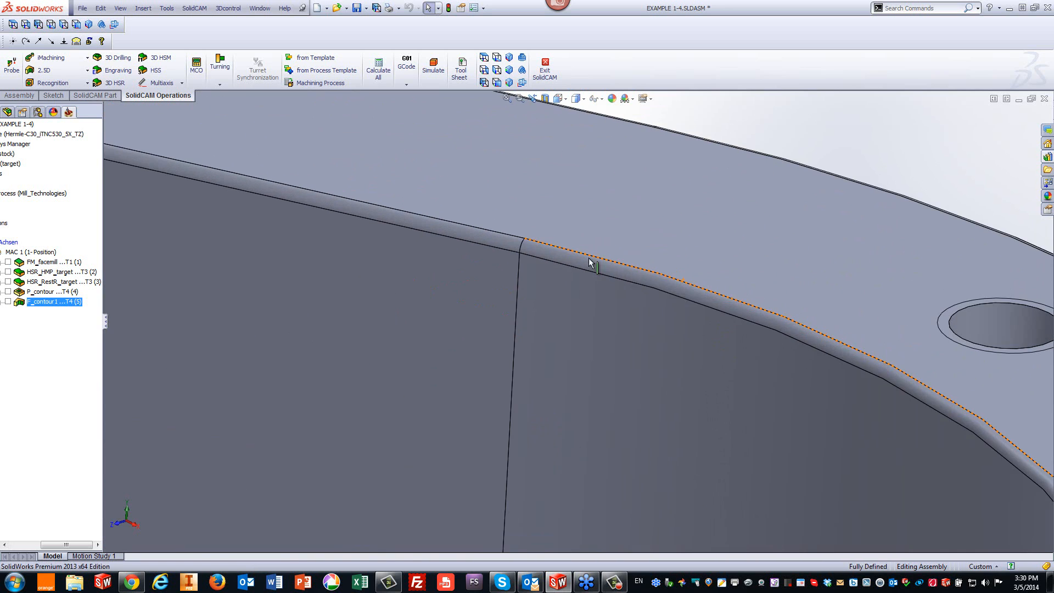
{"action": "left_click", "coordinate": [522, 251]}
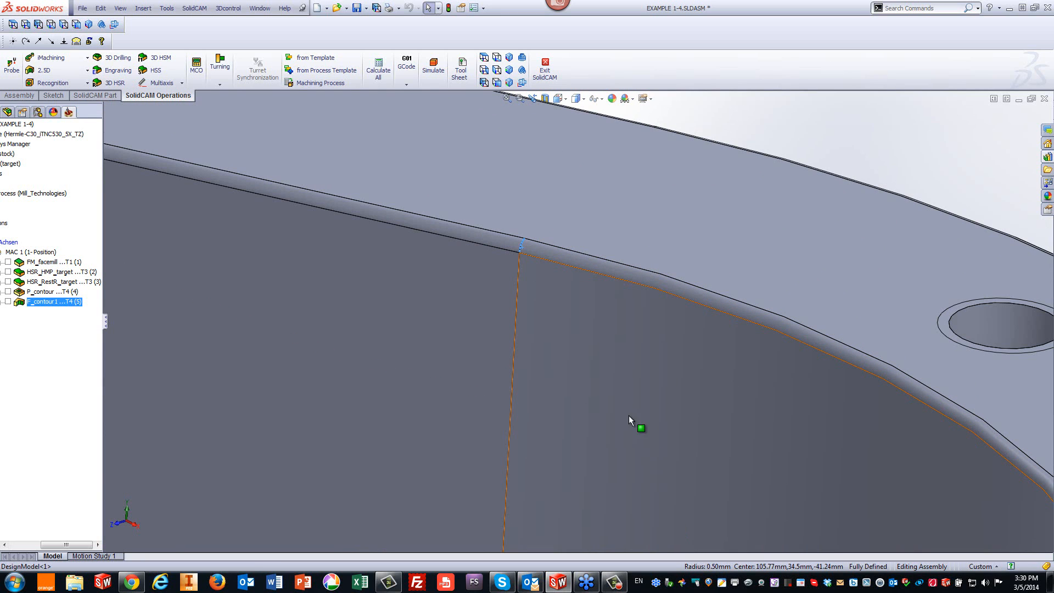
{"action": "scroll", "coordinate": [623, 396], "scroll_direction": "up", "scroll_amount": 6}
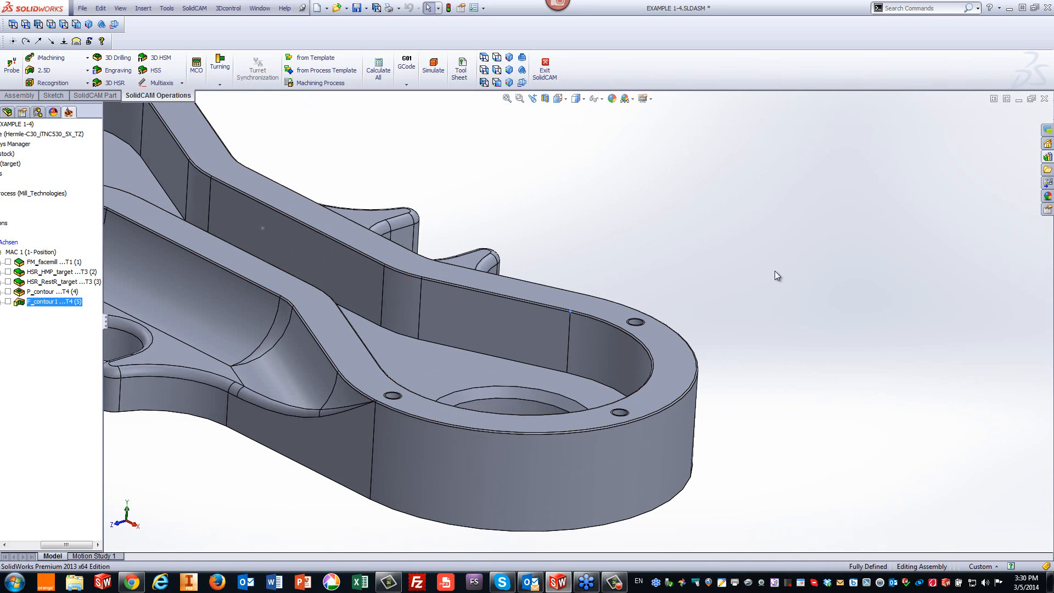
{"action": "key", "text": "f"}
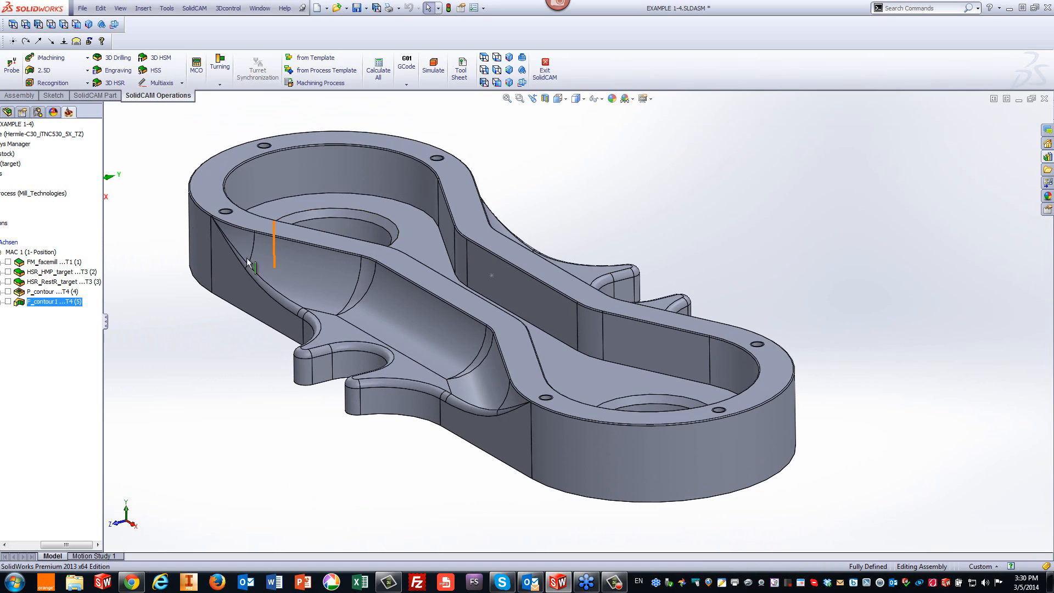
Add a 2.5D profile operation with new geometry and chain the pocket wall's edge below the rounding using Auto-constant Z.
{"action": "left_click", "coordinate": [61, 77]}
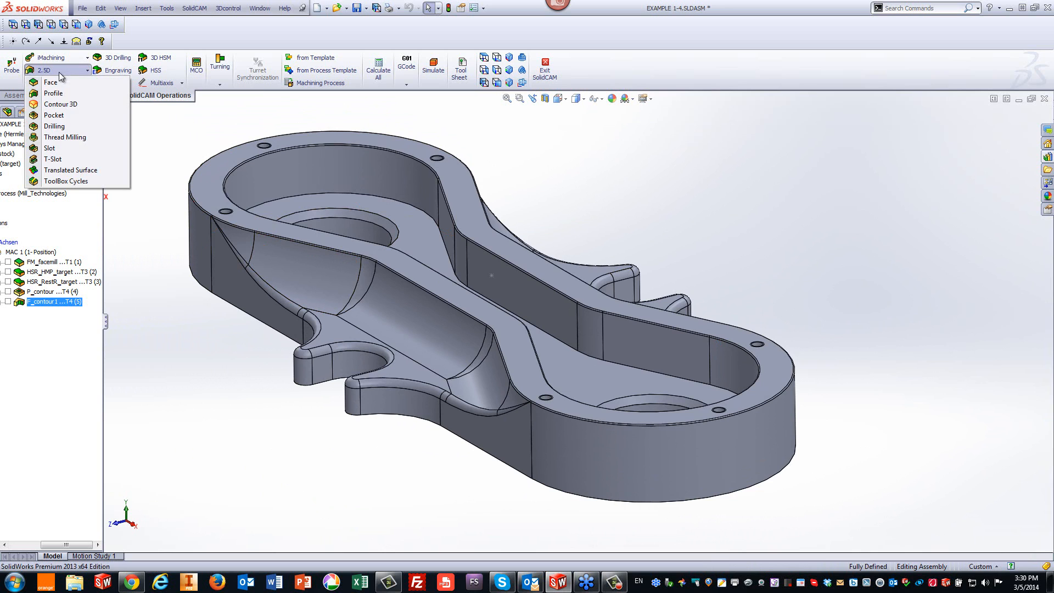
{"action": "left_click", "coordinate": [52, 97]}
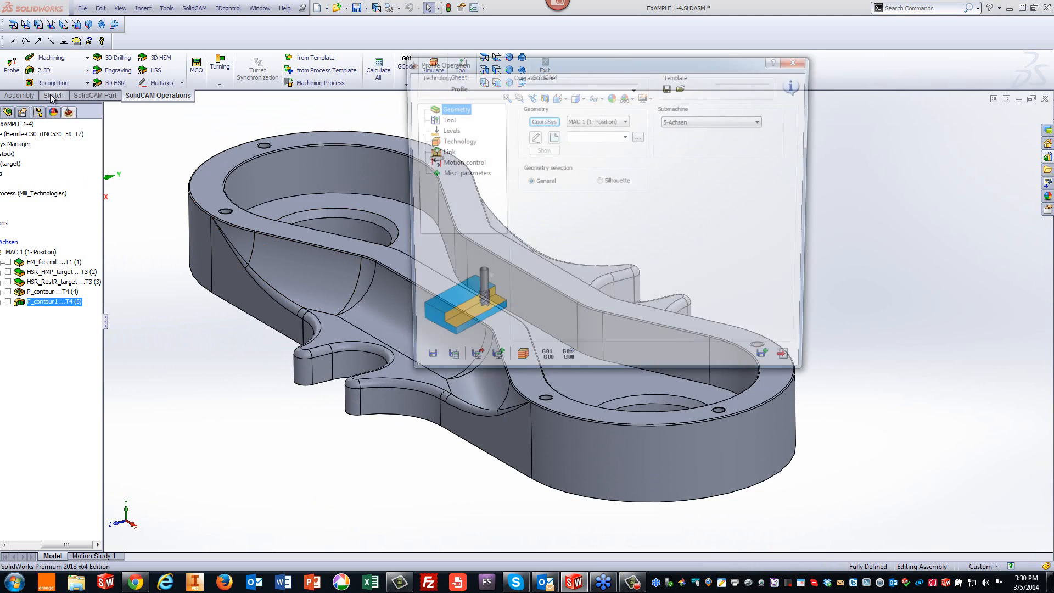
{"action": "left_click", "coordinate": [552, 137]}
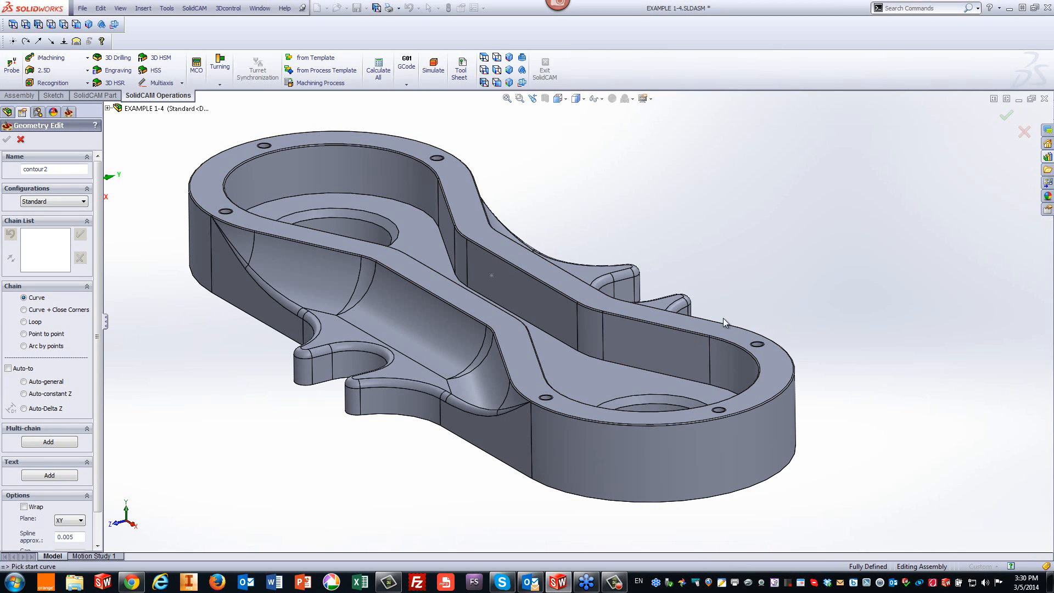
{"action": "scroll", "coordinate": [637, 358], "scroll_direction": "down", "scroll_amount": 5}
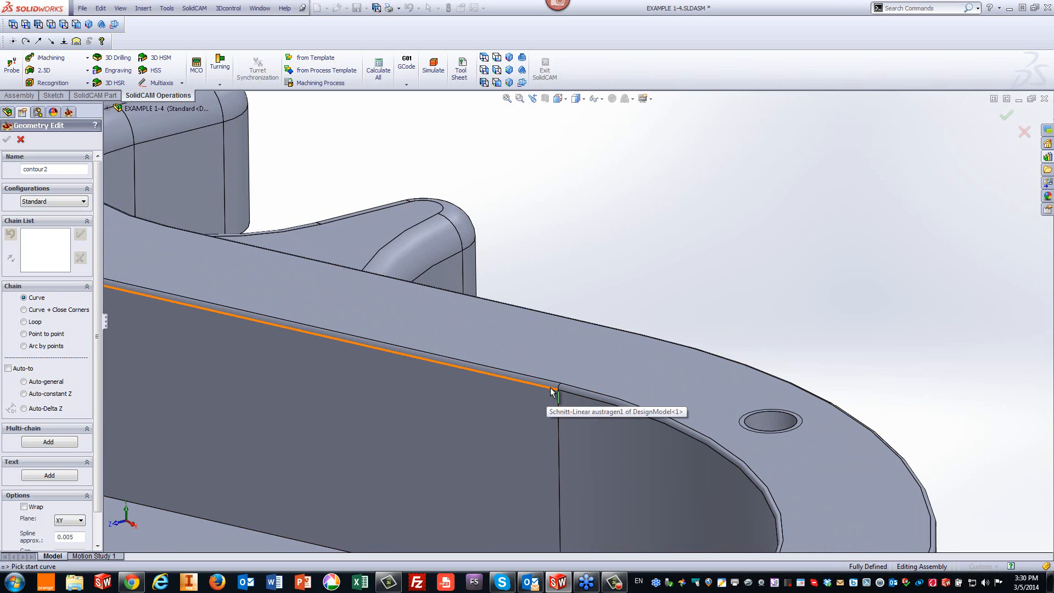
{"action": "left_click", "coordinate": [550, 388]}
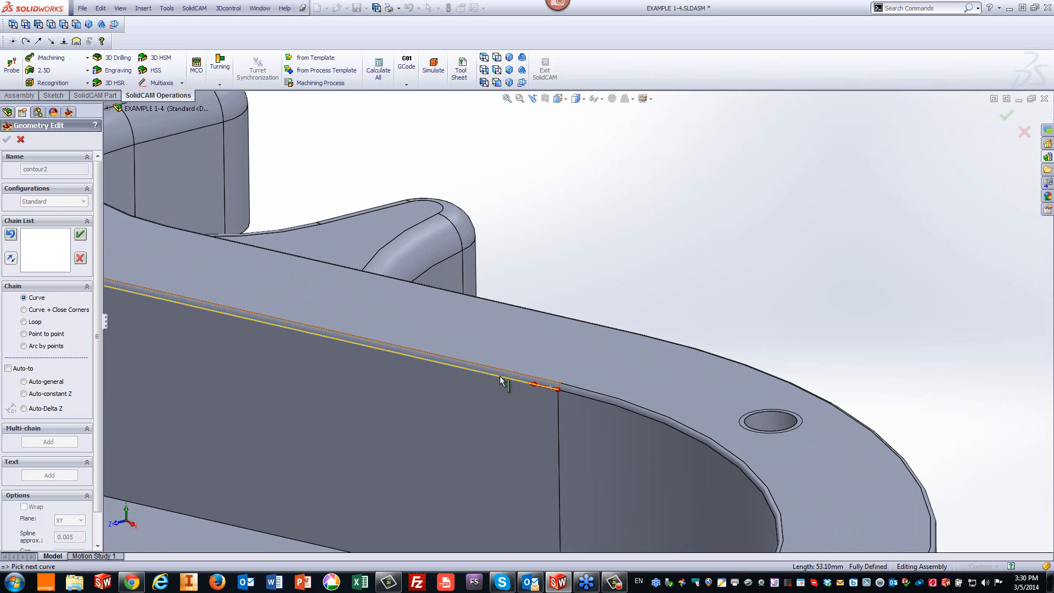
{"action": "left_click", "coordinate": [24, 393]}
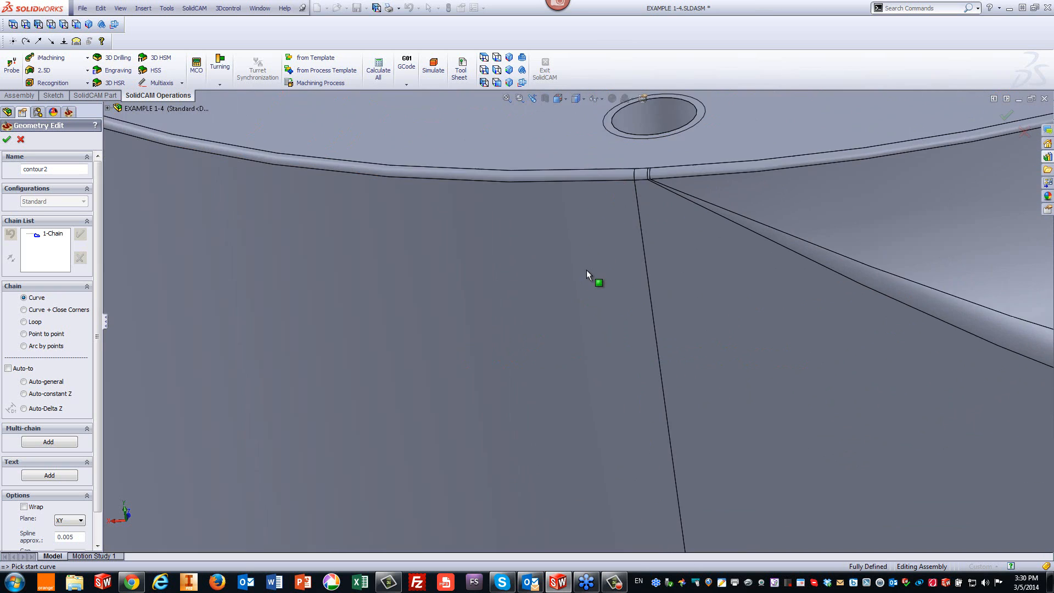
Add a second chain along the outer rounding's lower edge around one rounded end, including the short edges beside the holes.
{"action": "left_click", "coordinate": [656, 164]}
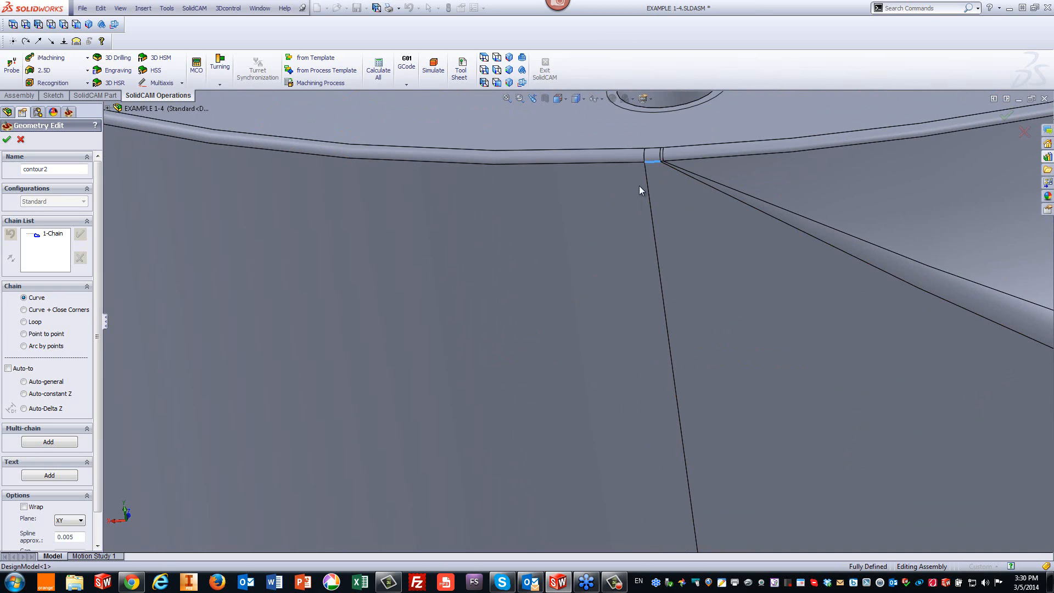
{"action": "left_click", "coordinate": [623, 163]}
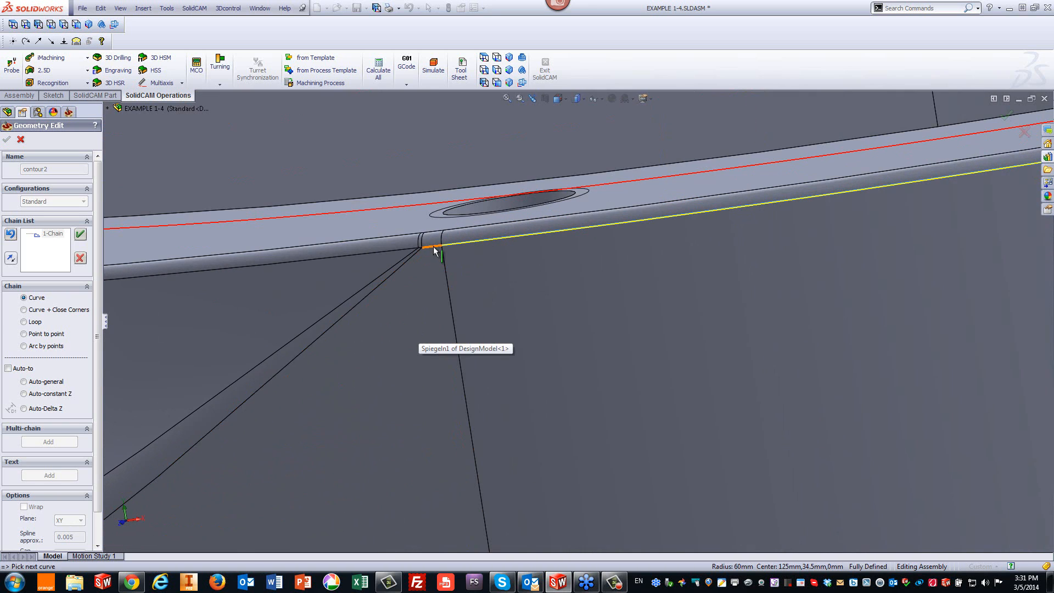
{"action": "left_click", "coordinate": [80, 234]}
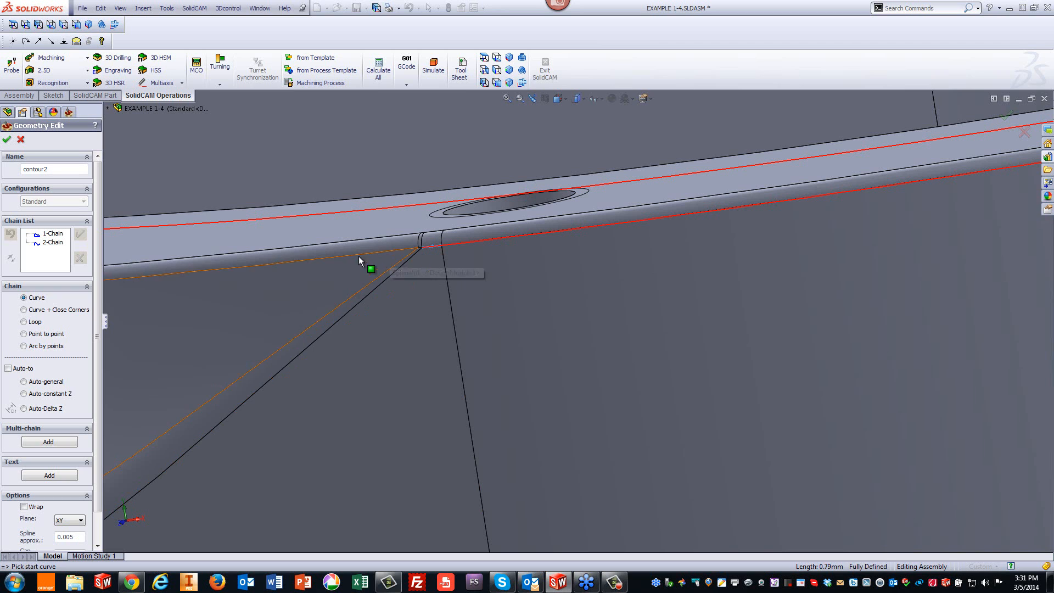
Start a third chain on the outer rounding's lower edge at the opposite end, from the short edge onto the large arc.
{"action": "scroll", "coordinate": [399, 262], "scroll_direction": "down", "scroll_amount": 6}
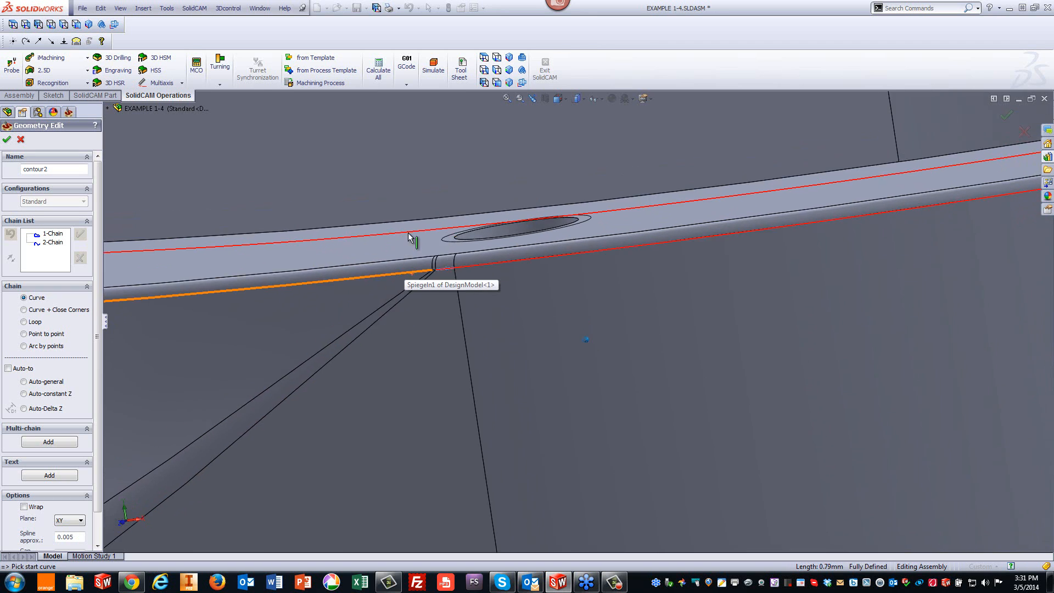
{"action": "scroll", "coordinate": [405, 216], "scroll_direction": "down", "scroll_amount": 8}
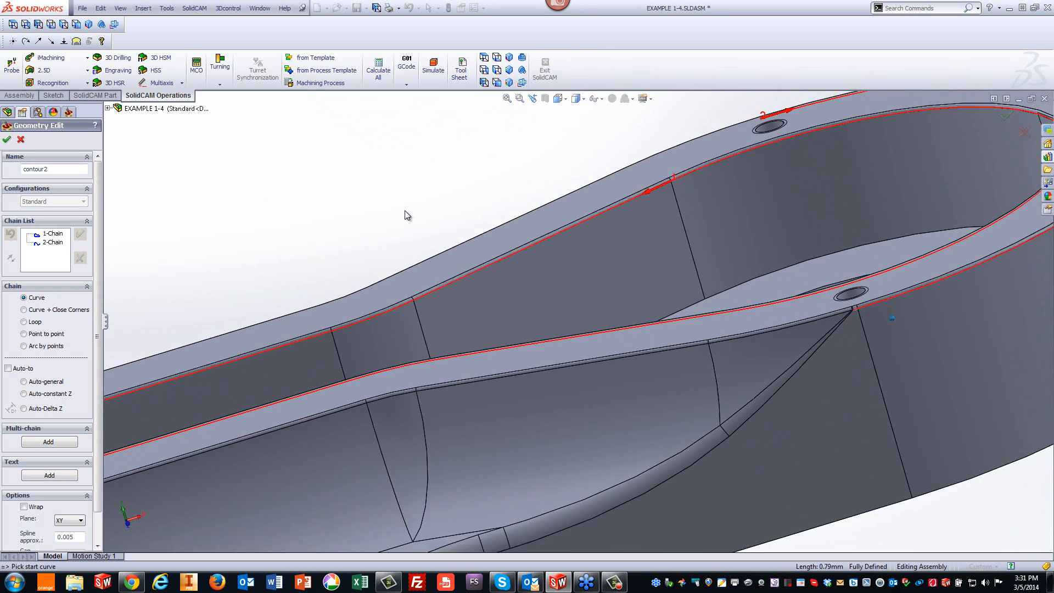
{"action": "scroll", "coordinate": [413, 215], "scroll_direction": "up", "scroll_amount": 3}
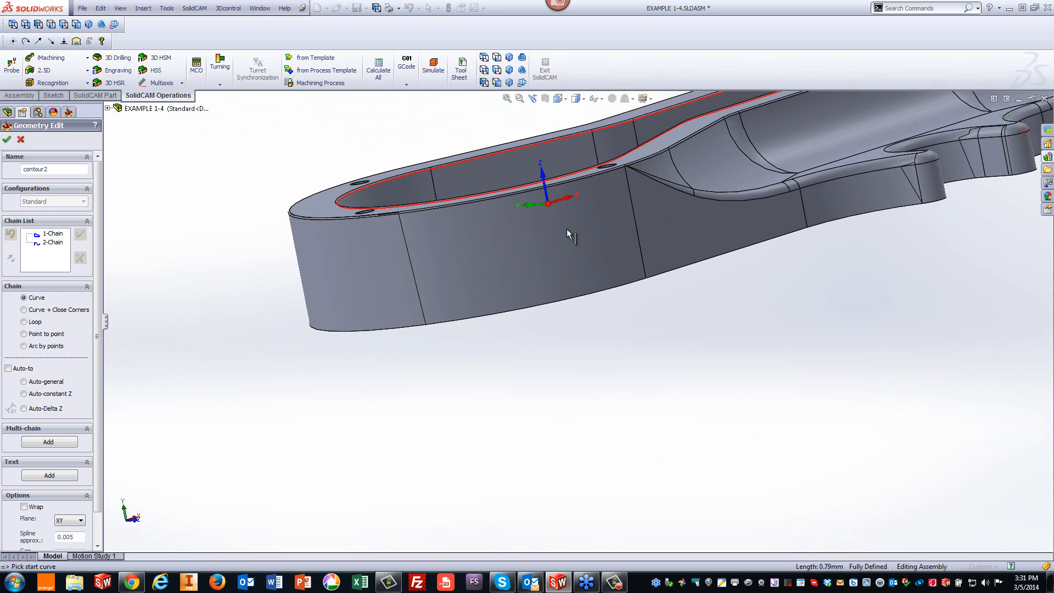
{"action": "scroll", "coordinate": [672, 188], "scroll_direction": "up", "scroll_amount": 3}
{"action": "scroll", "coordinate": [539, 193], "scroll_direction": "up", "scroll_amount": 3}
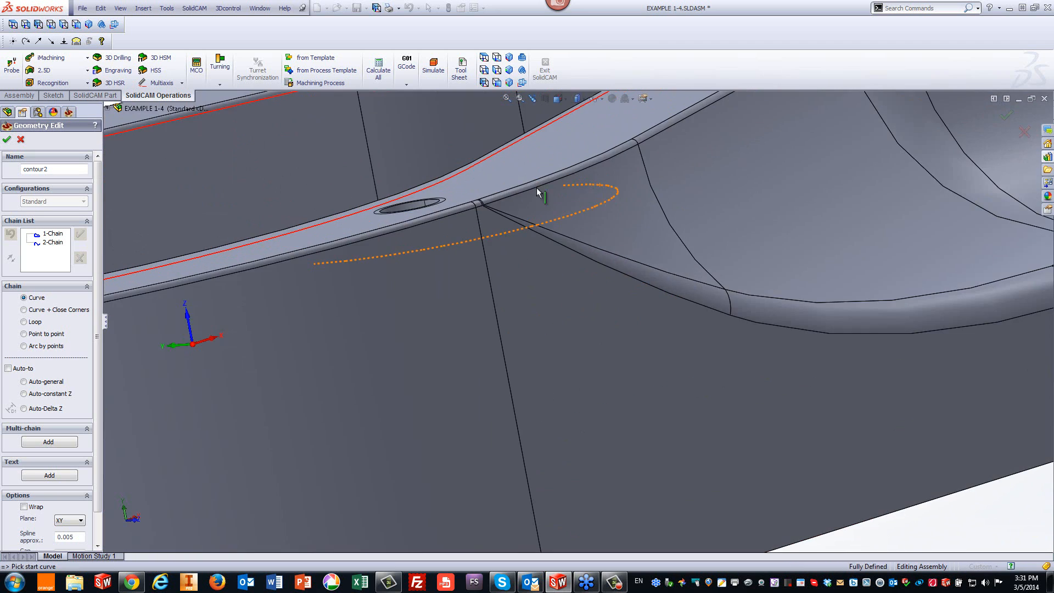
{"action": "scroll", "coordinate": [468, 230], "scroll_direction": "up", "scroll_amount": 2}
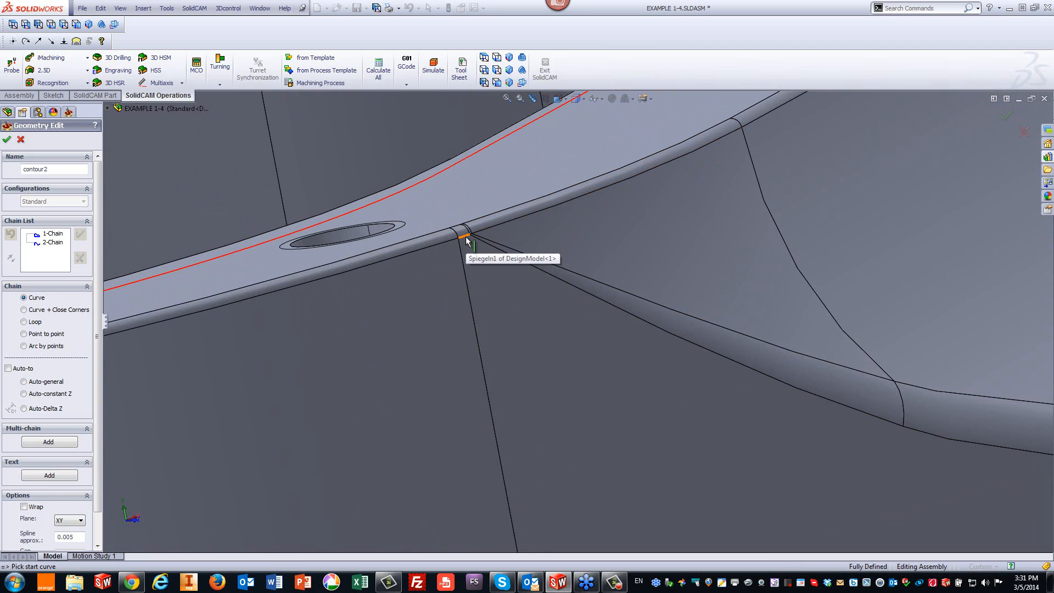
{"action": "left_click", "coordinate": [464, 236]}
{"action": "scroll", "coordinate": [409, 282], "scroll_direction": "down", "scroll_amount": 2}
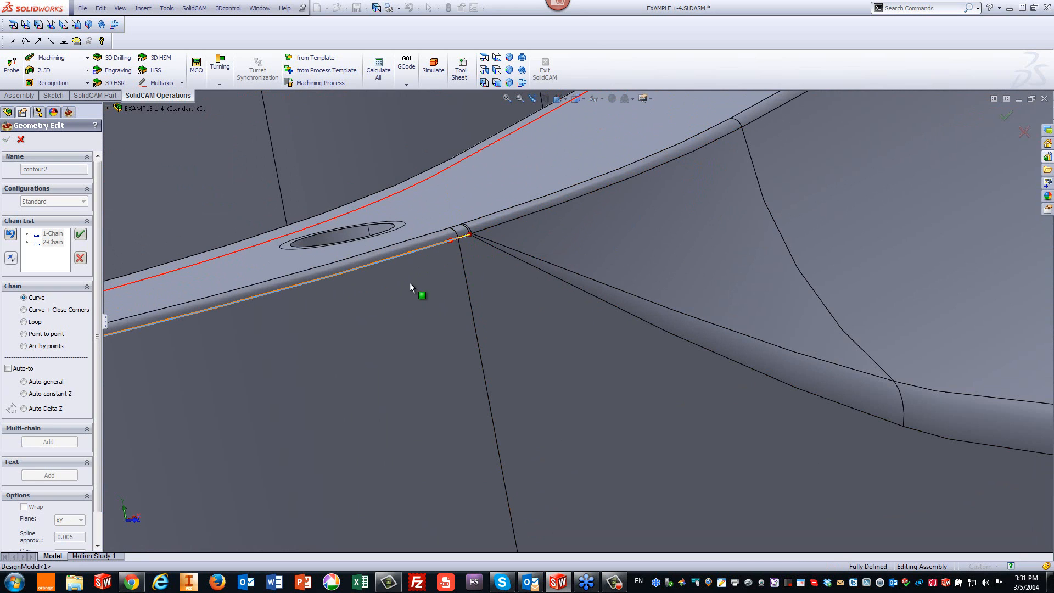
{"action": "scroll", "coordinate": [409, 282], "scroll_direction": "up", "scroll_amount": 6}
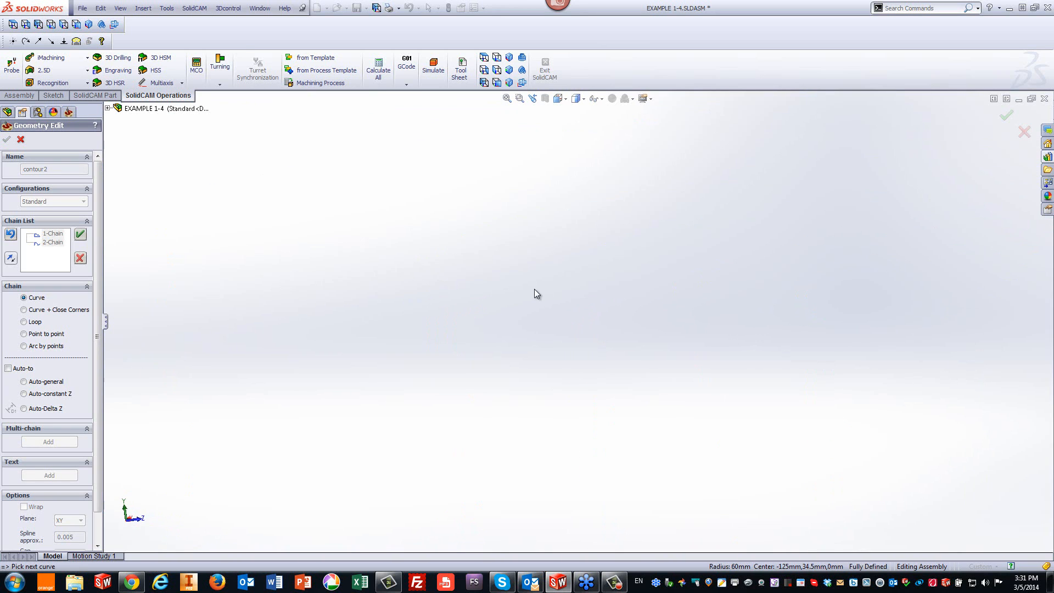
Accept the open edge chain along the part's outer top rim as the third chain and finish the contour2 geometry.
{"action": "key", "text": "f"}
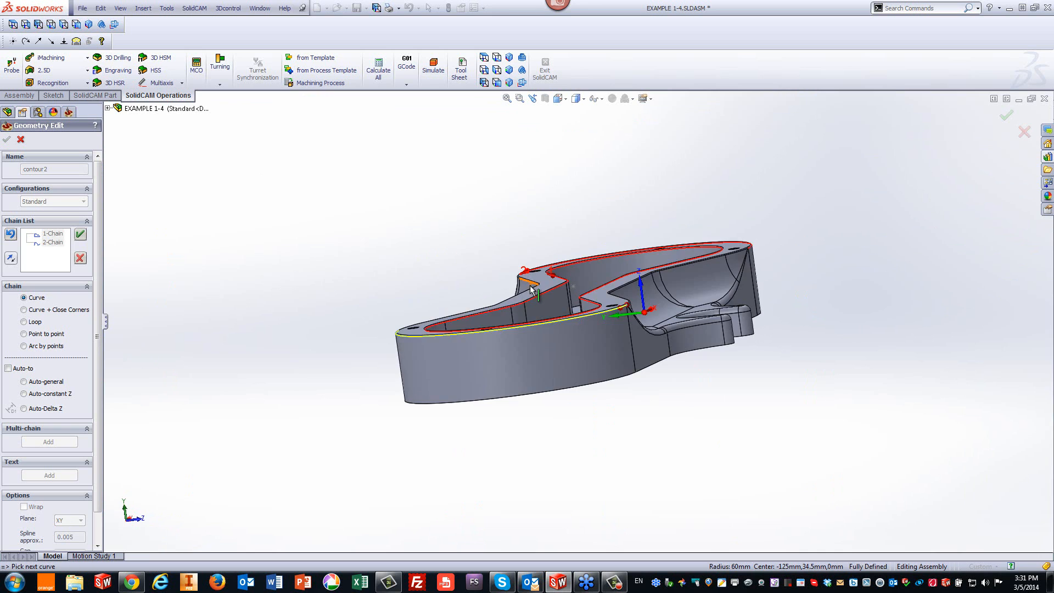
{"action": "middle_click_drag", "start_coordinate": [531, 285], "coordinate": [571, 339]}
{"action": "scroll", "coordinate": [574, 345], "scroll_direction": "up", "scroll_amount": 8}
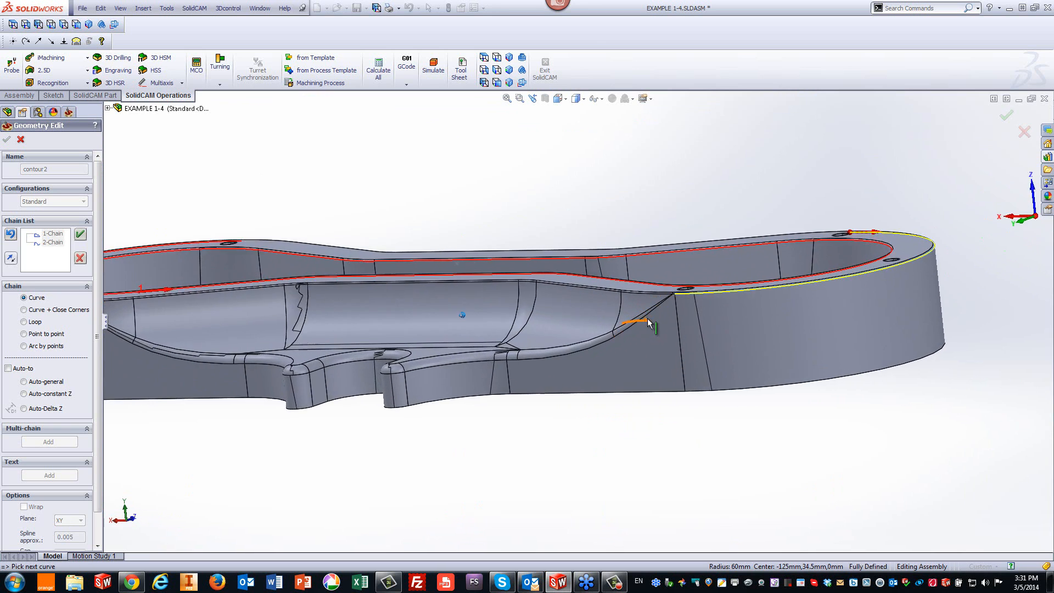
{"action": "scroll", "coordinate": [705, 230], "scroll_direction": "up", "scroll_amount": 2}
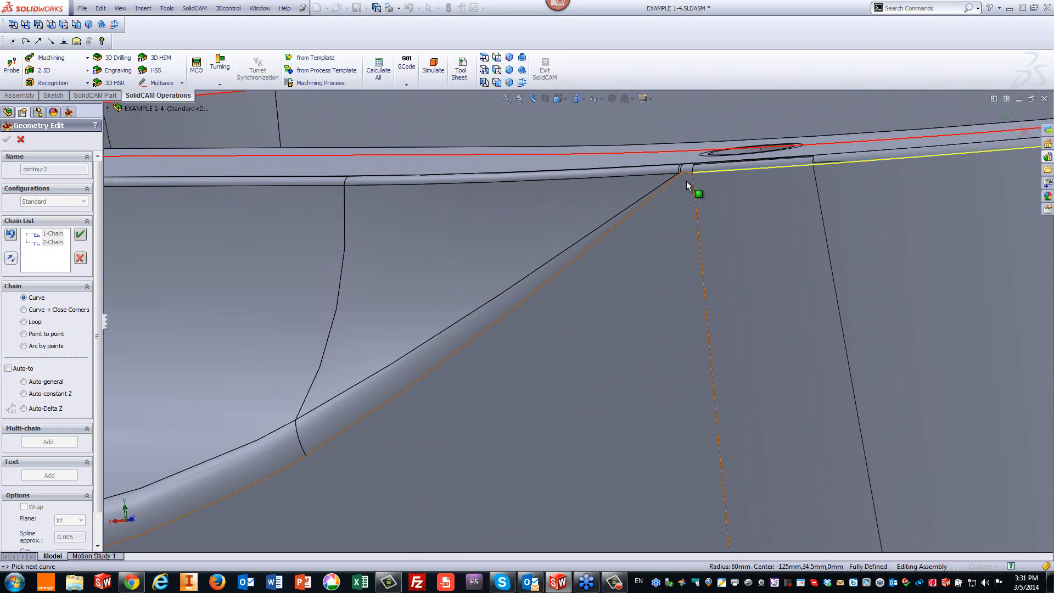
{"action": "left_click", "coordinate": [81, 234]}
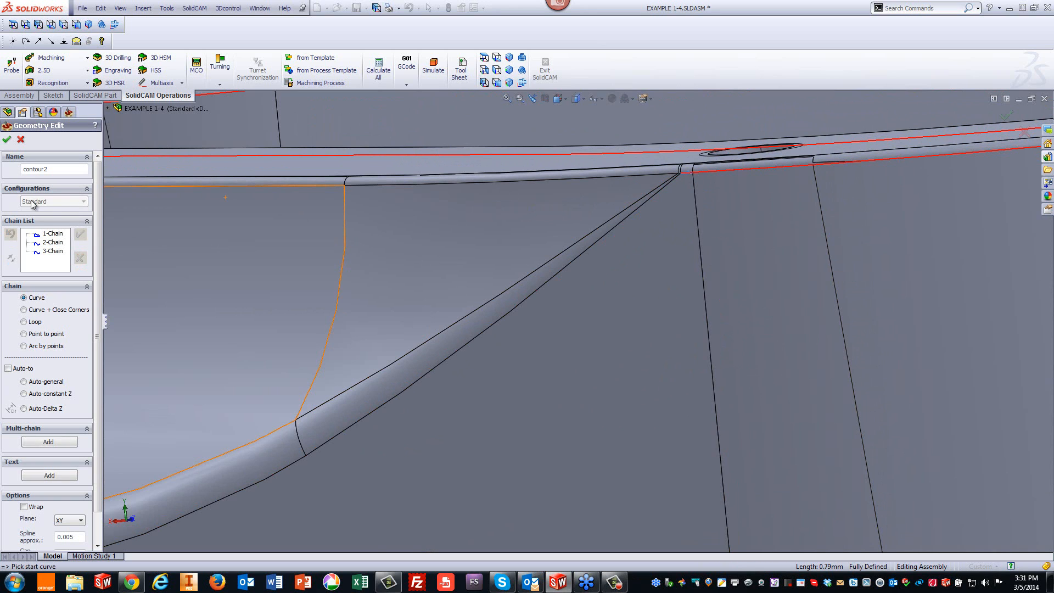
{"action": "left_click", "coordinate": [7, 139]}
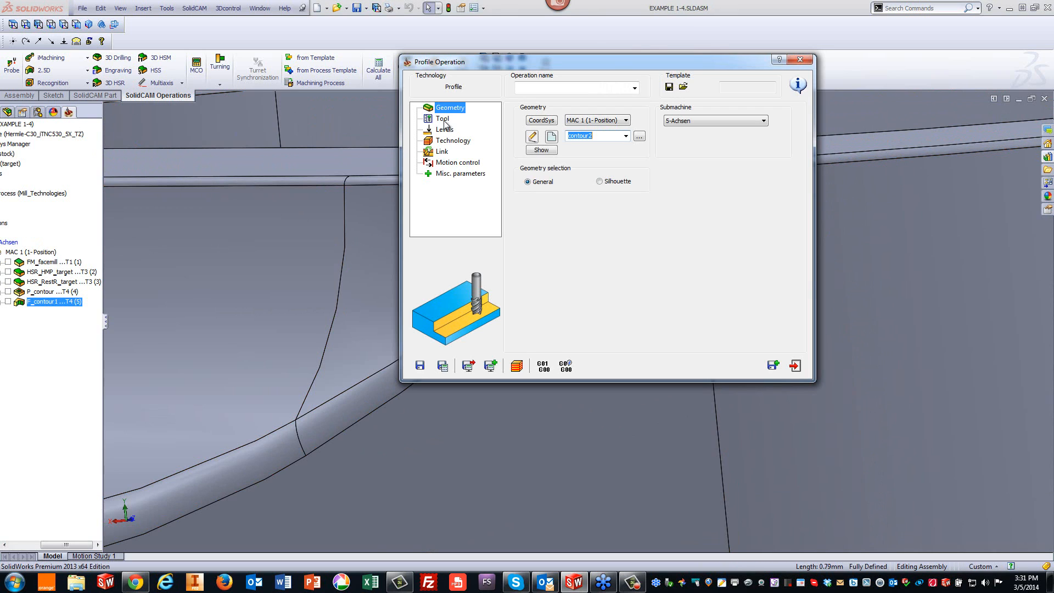
Add a new end mill to the tool table for the profile operation.
{"action": "left_click", "coordinate": [442, 118]}
{"action": "left_click", "coordinate": [565, 267]}
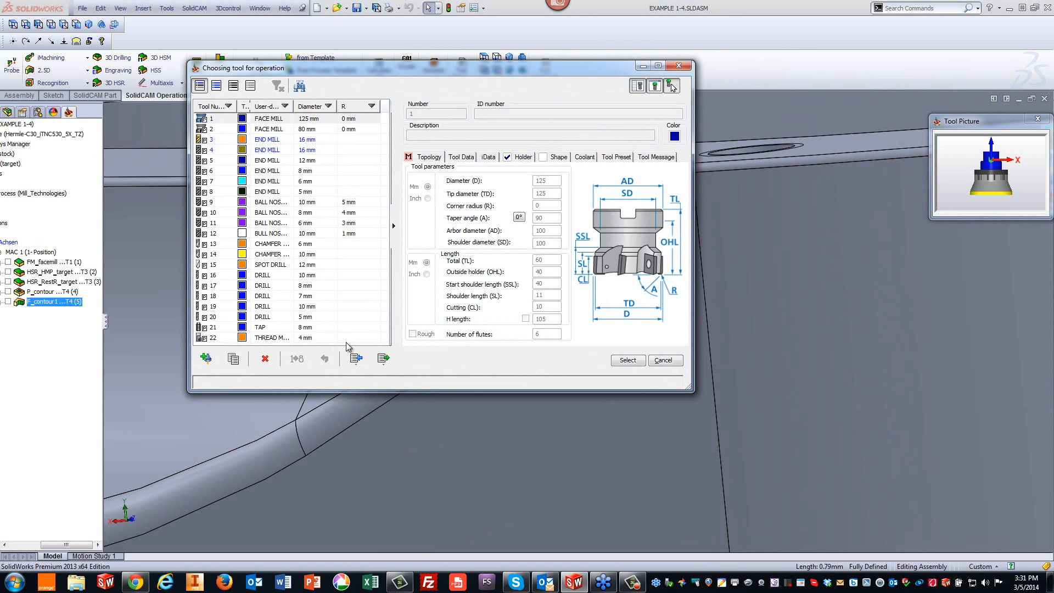
{"action": "left_click", "coordinate": [205, 359]}
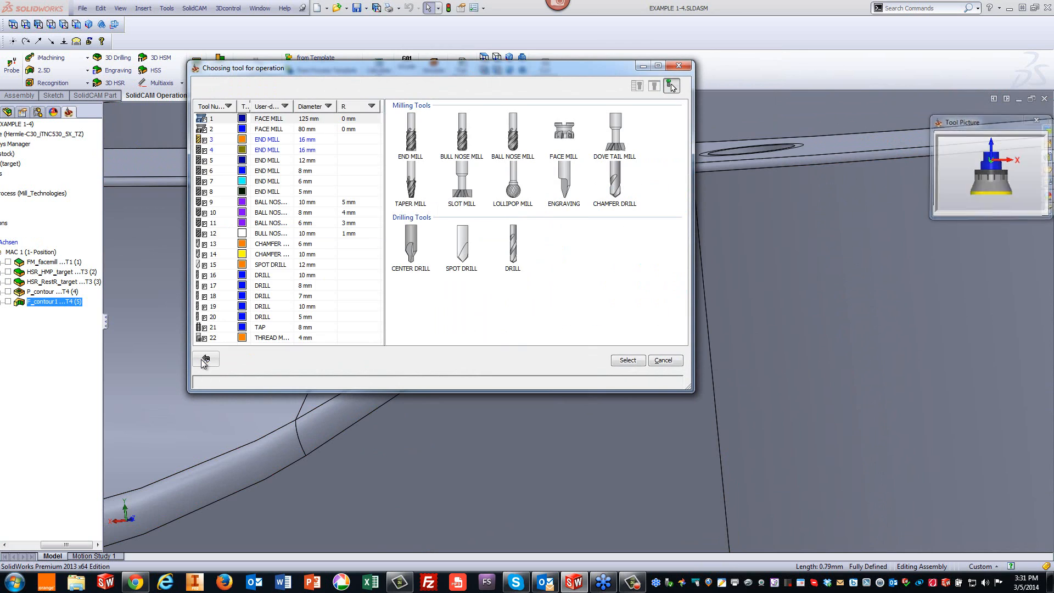
{"action": "left_click", "coordinate": [409, 141]}
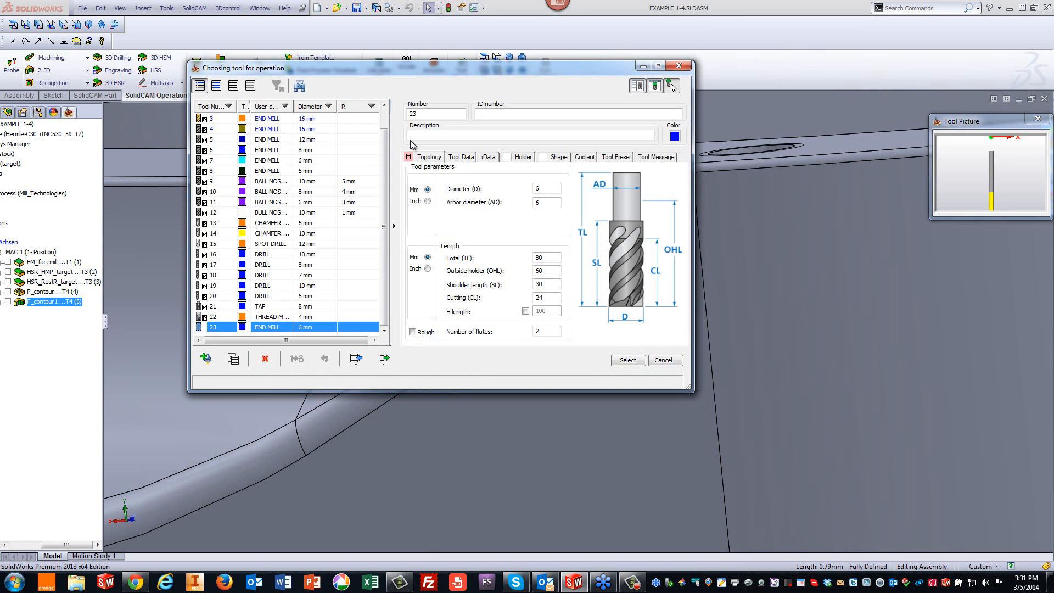
{"action": "left_click", "coordinate": [558, 190]}
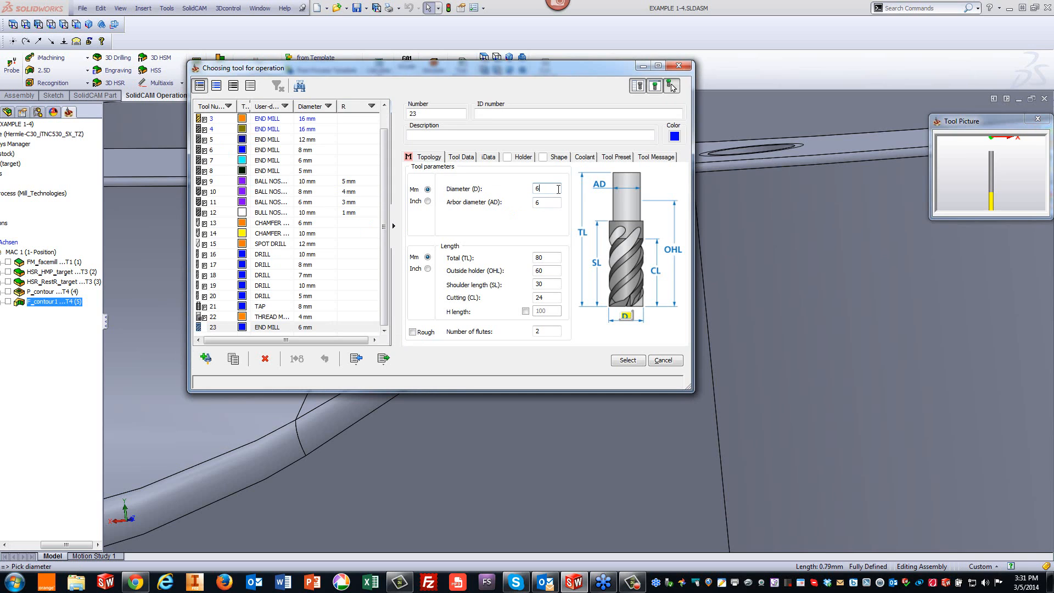
Assign the global shape filet-r2 from the filet group to the new end mill.
{"action": "left_click", "coordinate": [558, 159]}
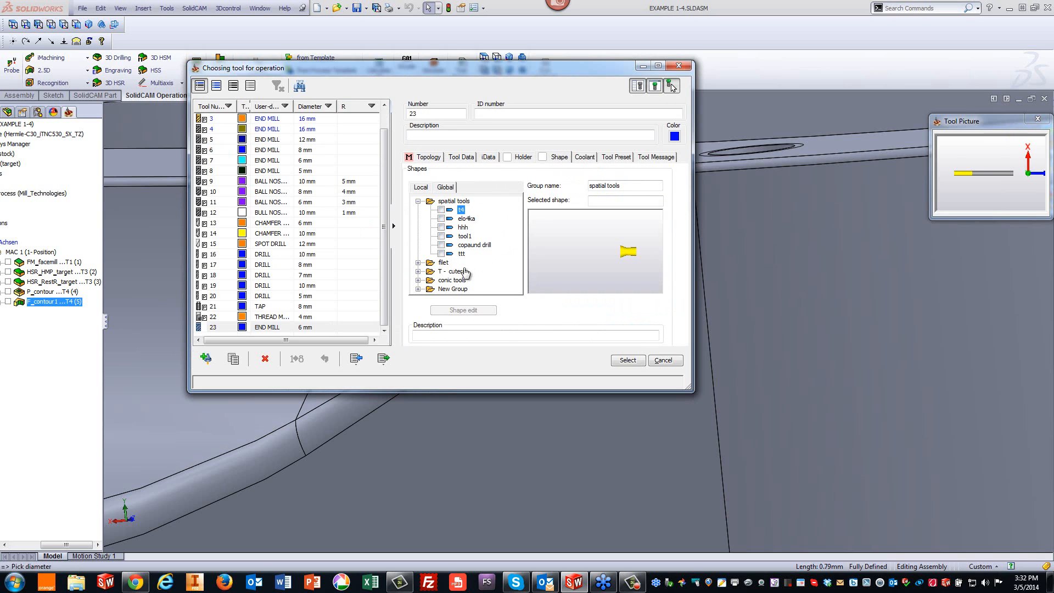
{"action": "left_click", "coordinate": [419, 263]}
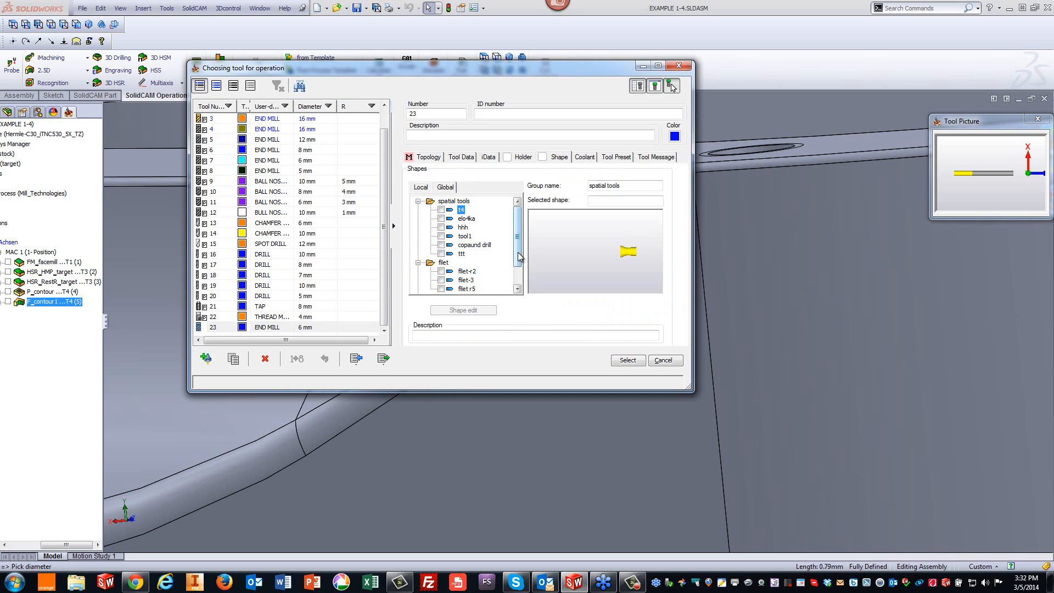
{"action": "left_click_drag", "start_coordinate": [519, 257], "coordinate": [518, 273]}
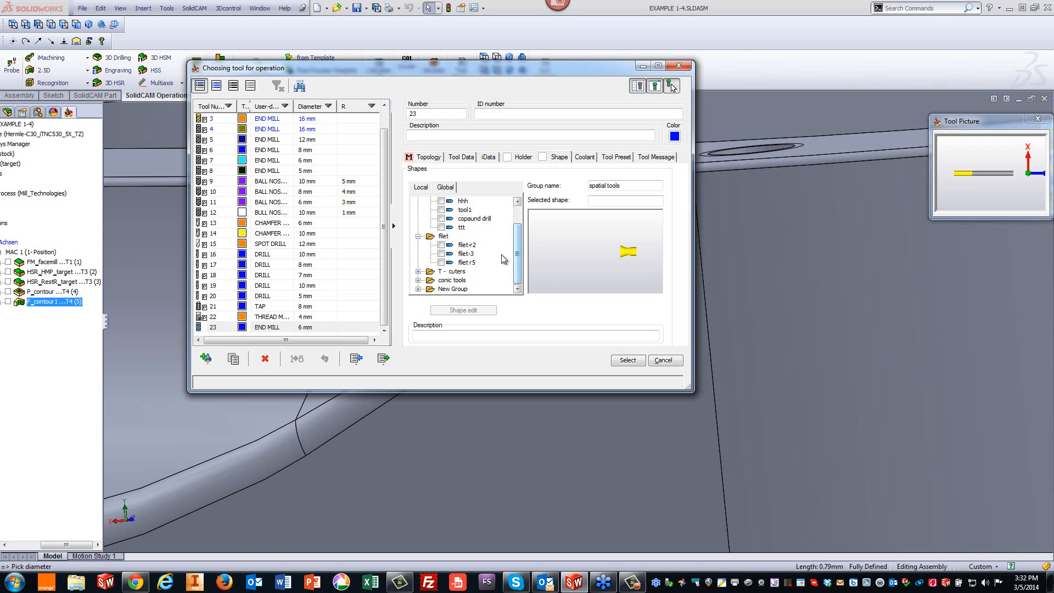
{"action": "left_click", "coordinate": [442, 245]}
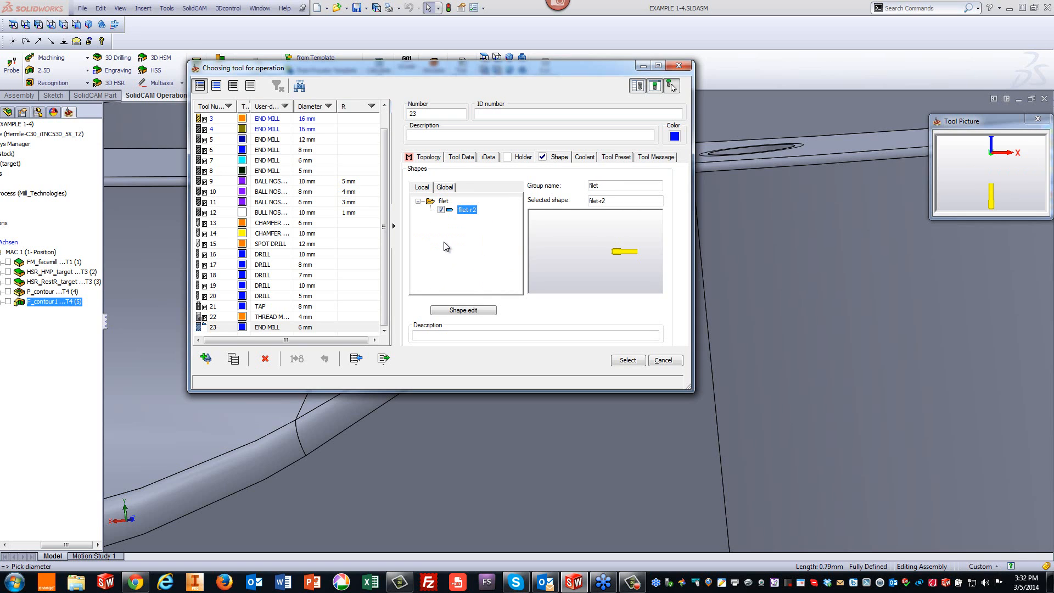
Edit the filet-r2 tool shape so that its Torus1 segment has a radius of 0.5.
{"action": "left_click", "coordinate": [465, 310]}
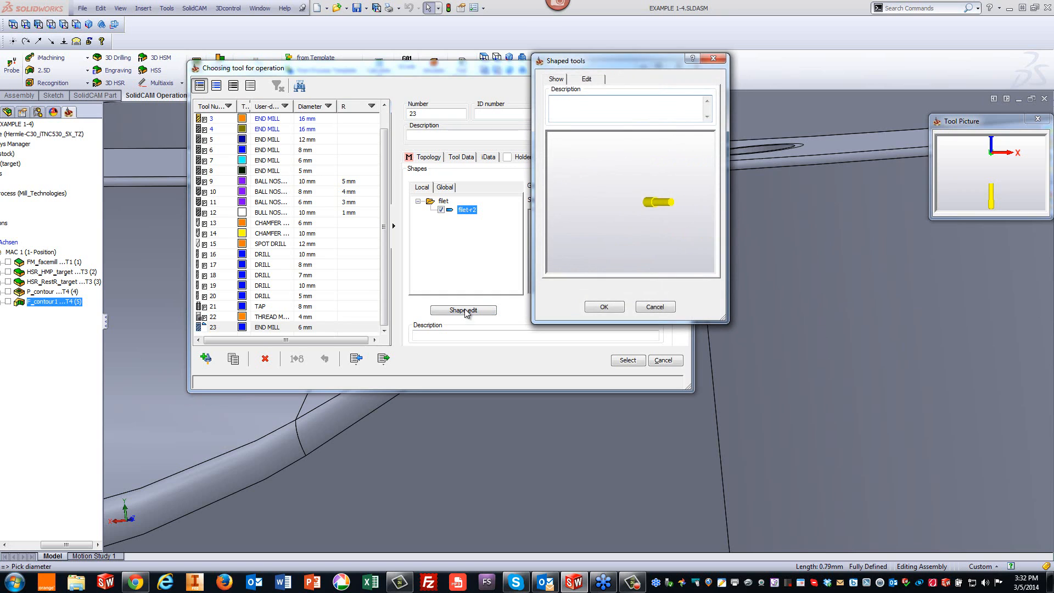
{"action": "left_click", "coordinate": [584, 80]}
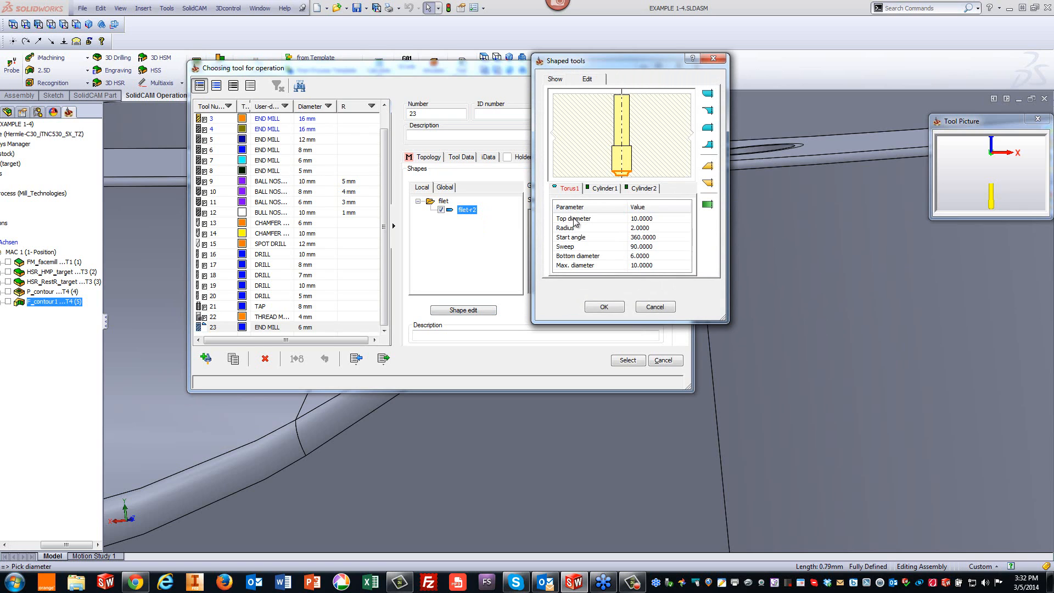
{"action": "left_click", "coordinate": [630, 218]}
{"action": "left_click", "coordinate": [637, 226]}
{"action": "type", "text": "0.5"}
{"action": "left_click", "coordinate": [641, 256]}
{"action": "left_click", "coordinate": [604, 308]}
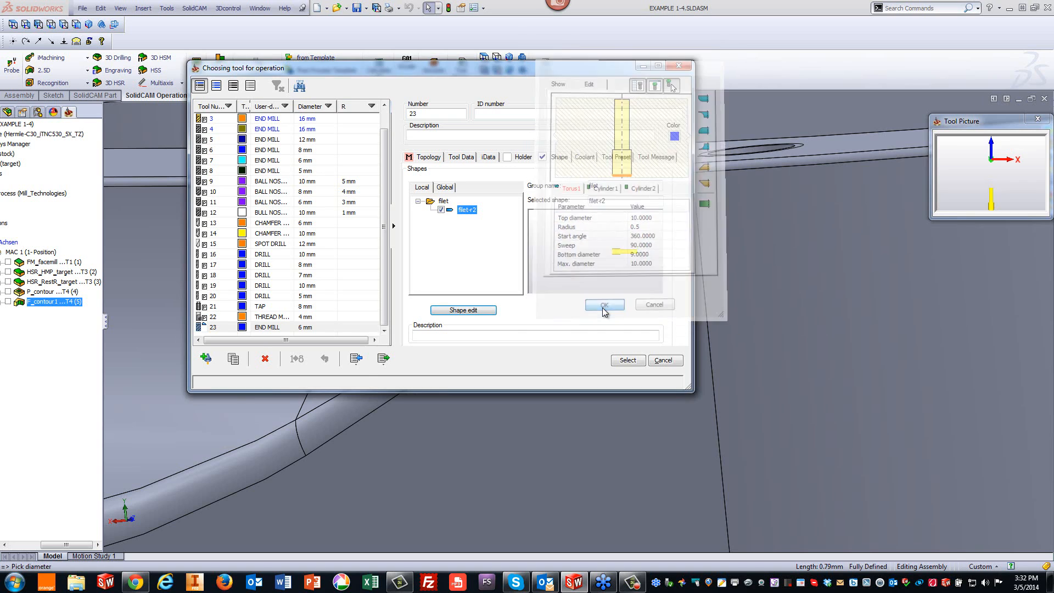
Set the end mill's diameter and arbor diameter to 9 mm, cutting and shoulder lengths to 15 mm, and outside holder length to 30 mm.
{"action": "left_click", "coordinate": [432, 156]}
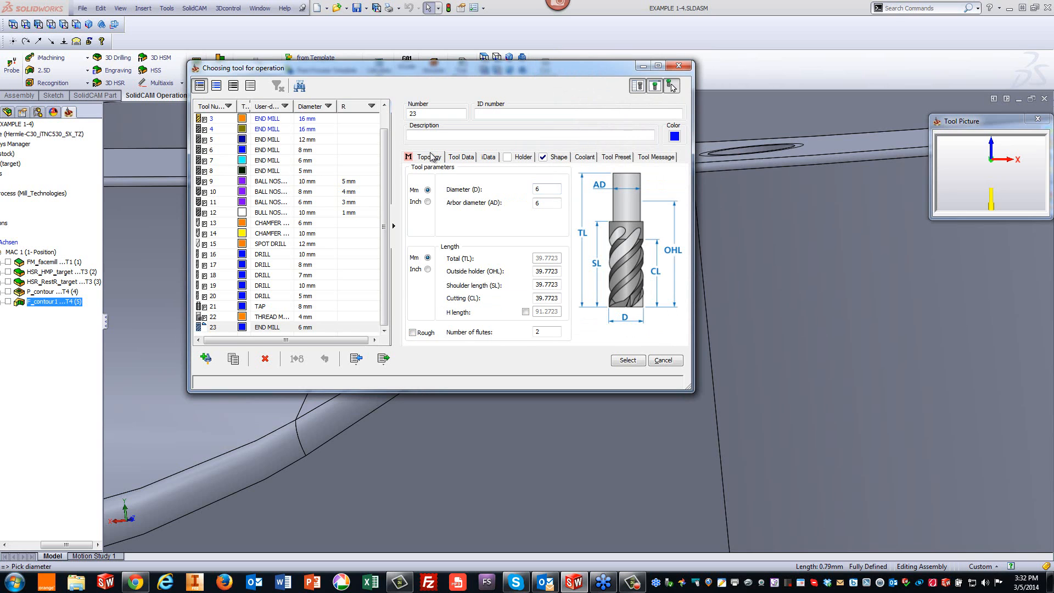
{"action": "left_click", "coordinate": [541, 190]}
{"action": "key", "text": "Tab"}
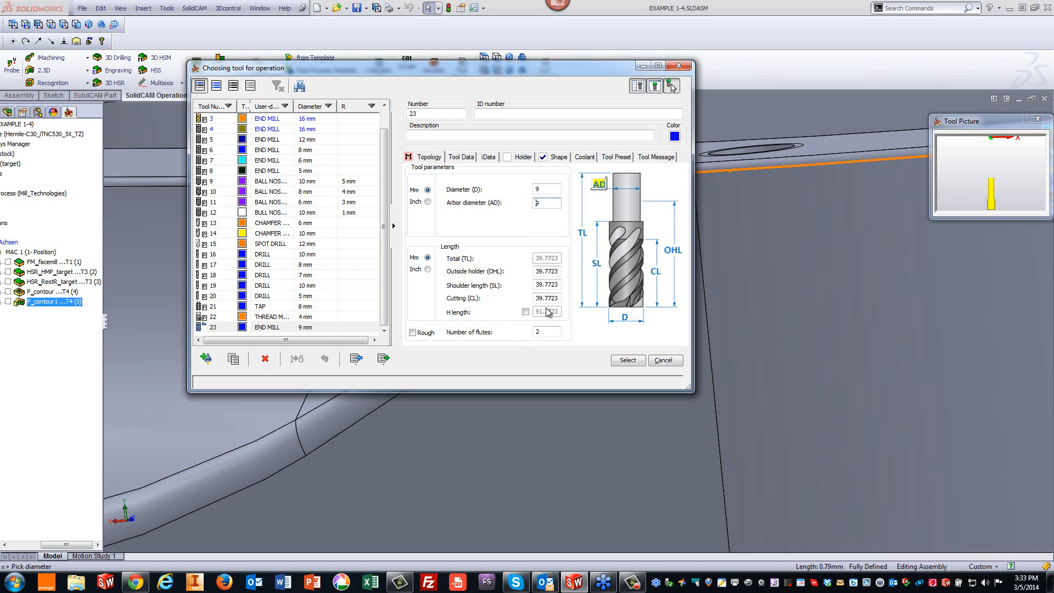
{"action": "left_click", "coordinate": [559, 298]}
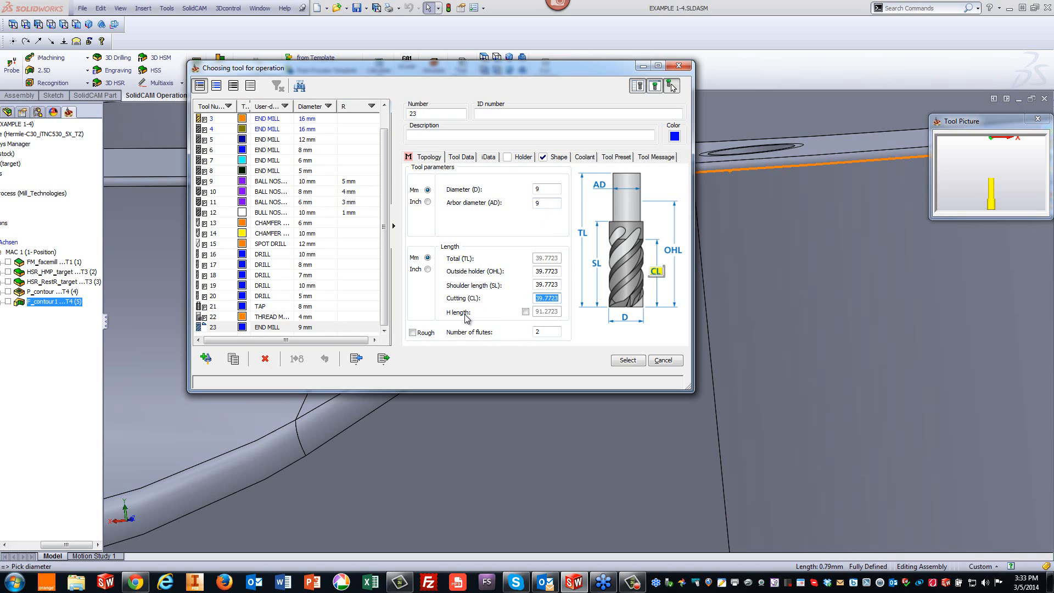
{"action": "type", "text": "15"}
{"action": "left_click", "coordinate": [559, 285]}
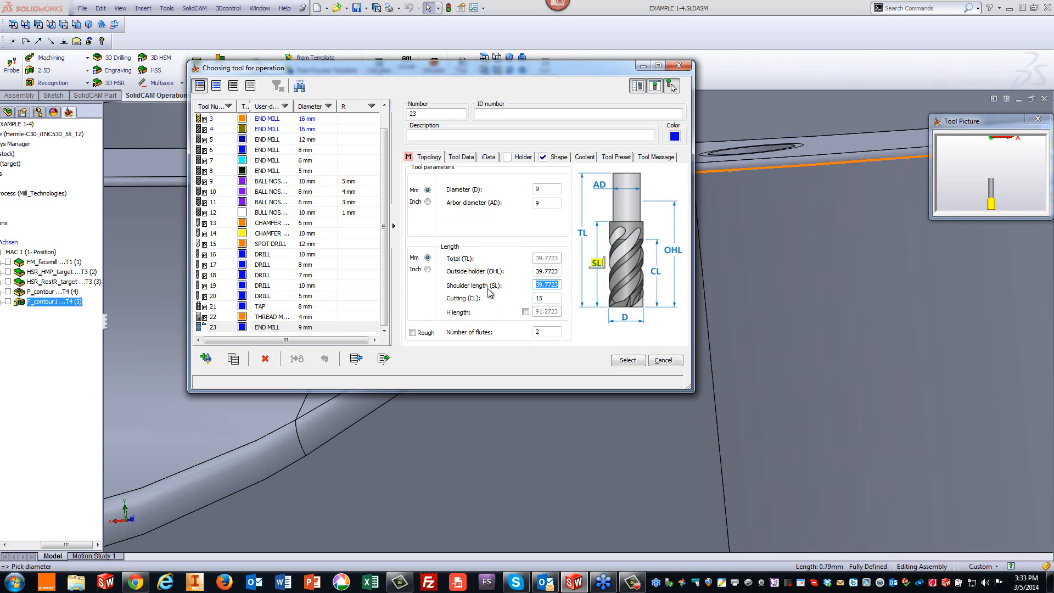
{"action": "left_click", "coordinate": [559, 271]}
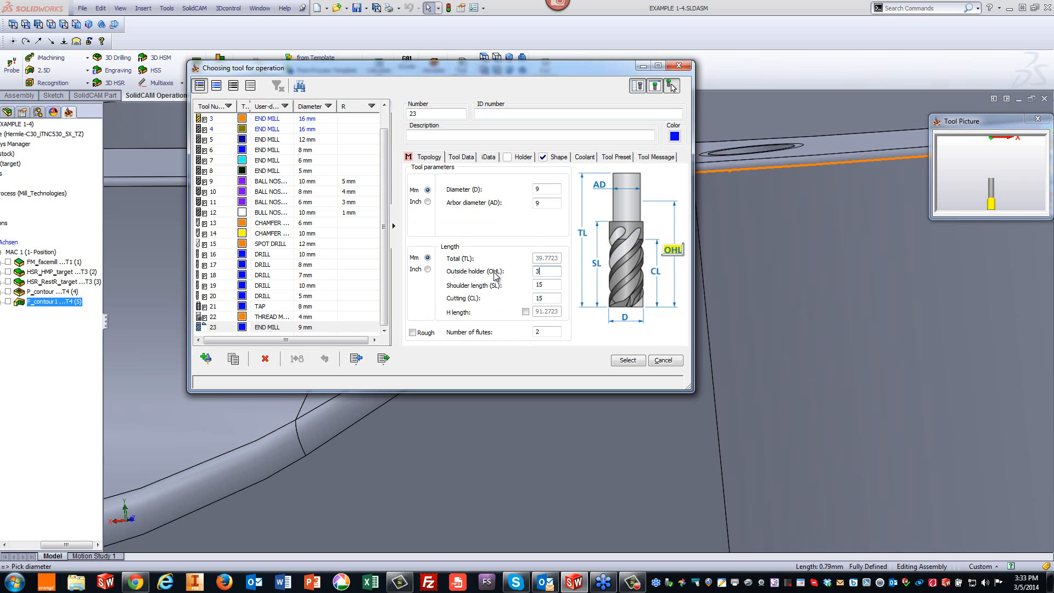
Mount the end mill in the local HSK A 63 ER 32x80 holder and select it as the profile operation's tool.
{"action": "left_click", "coordinate": [522, 157]}
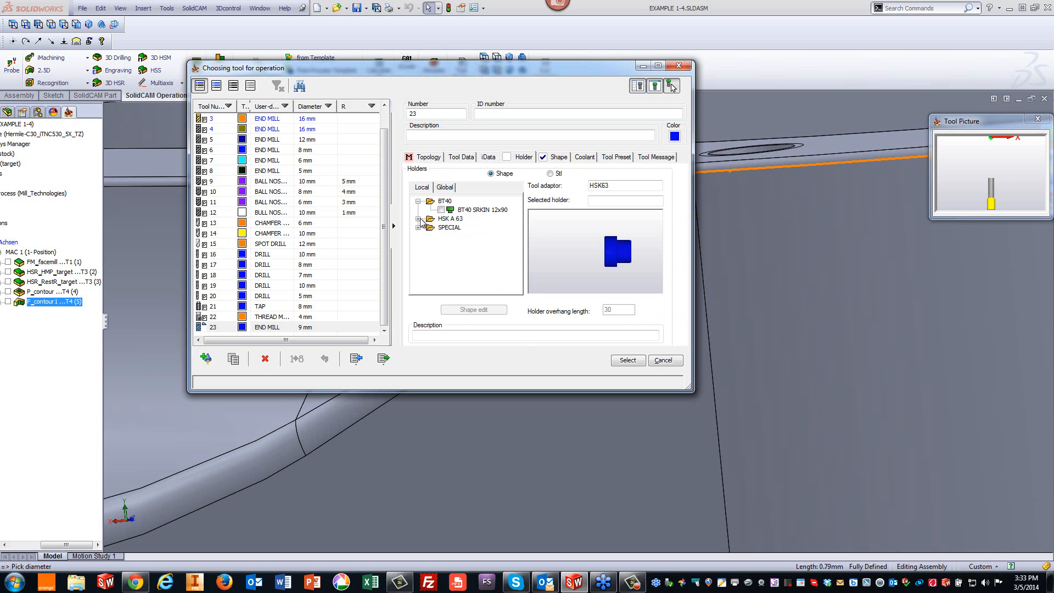
{"action": "left_click", "coordinate": [418, 218]}
{"action": "left_click", "coordinate": [440, 228]}
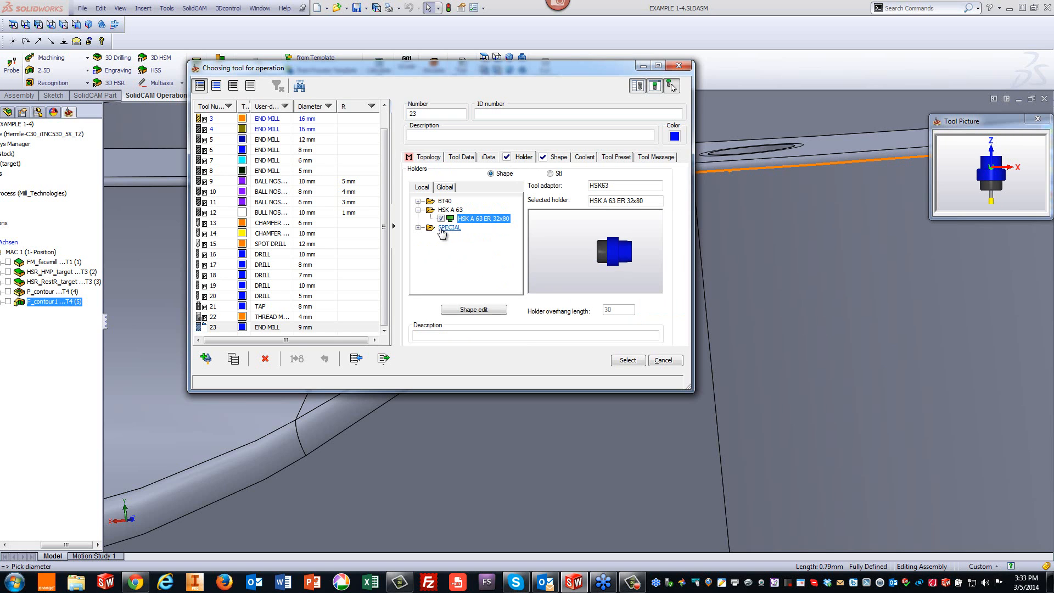
{"action": "left_click", "coordinate": [628, 360]}
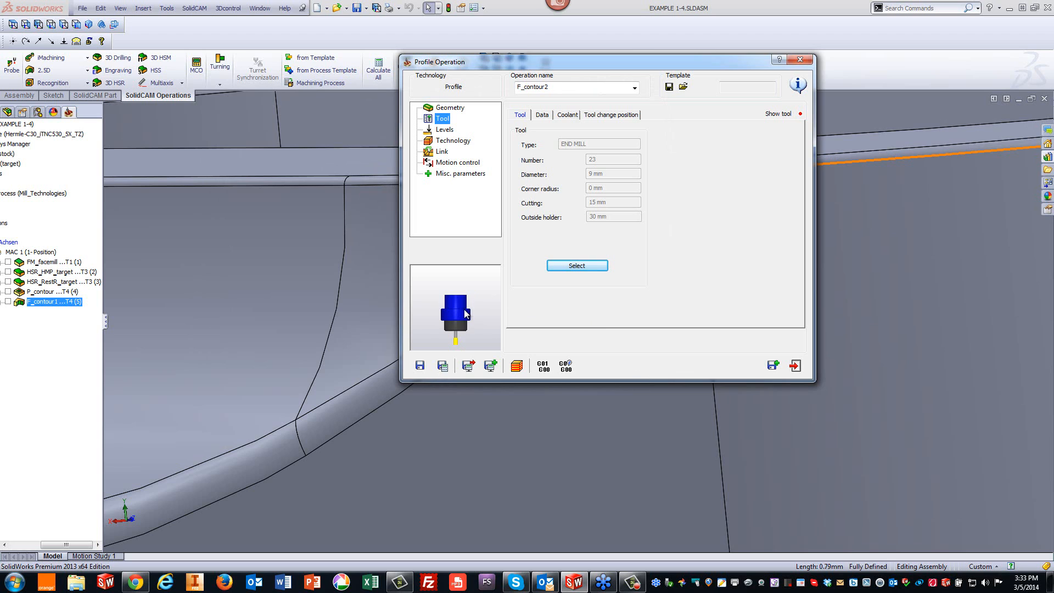
{"action": "scroll", "coordinate": [481, 310], "scroll_direction": "up", "scroll_amount": 3}
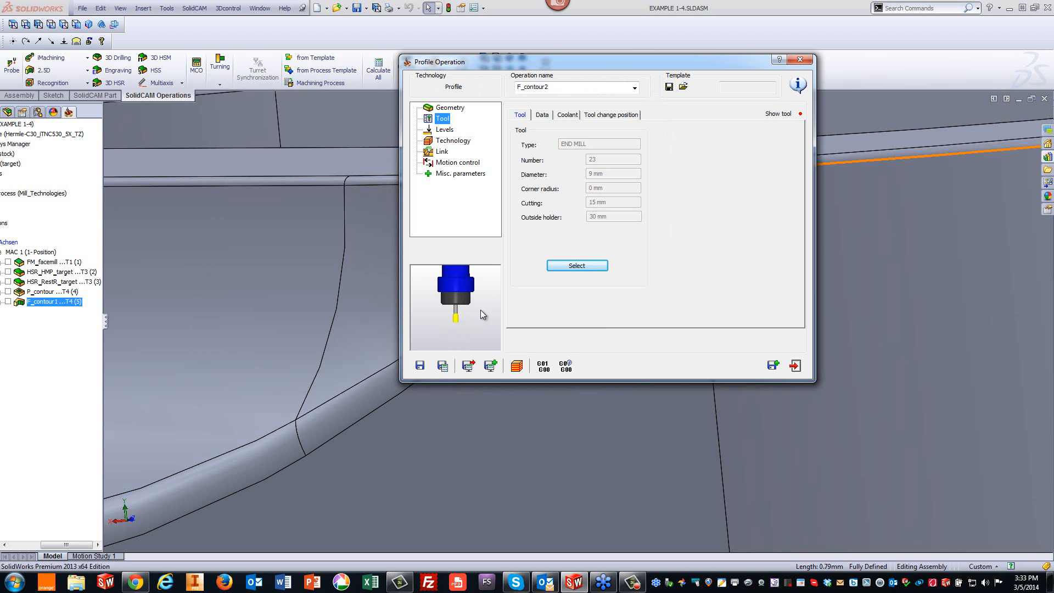
{"action": "scroll", "coordinate": [464, 324], "scroll_direction": "up", "scroll_amount": 5}
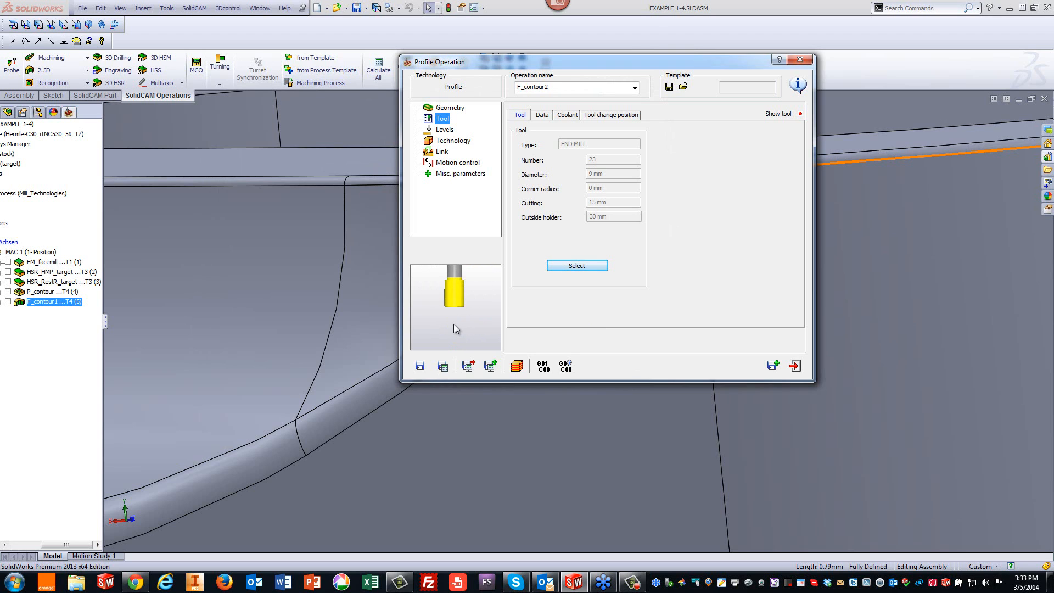
{"action": "scroll", "coordinate": [447, 320], "scroll_direction": "up", "scroll_amount": 4}
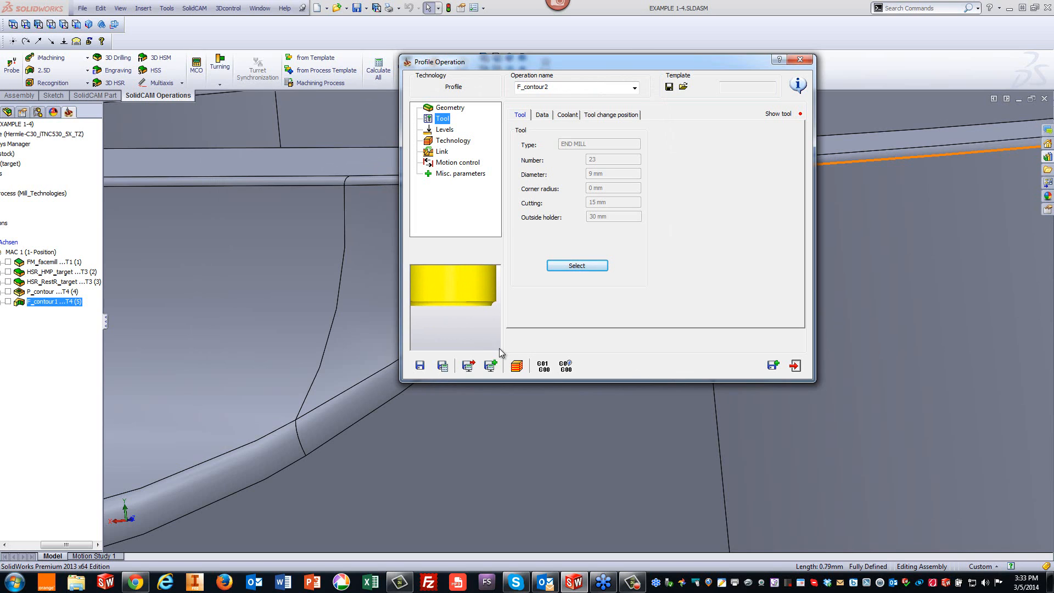
Set the profile depth to 0.5 and check the operation's technology parameters.
{"action": "left_click", "coordinate": [443, 130]}
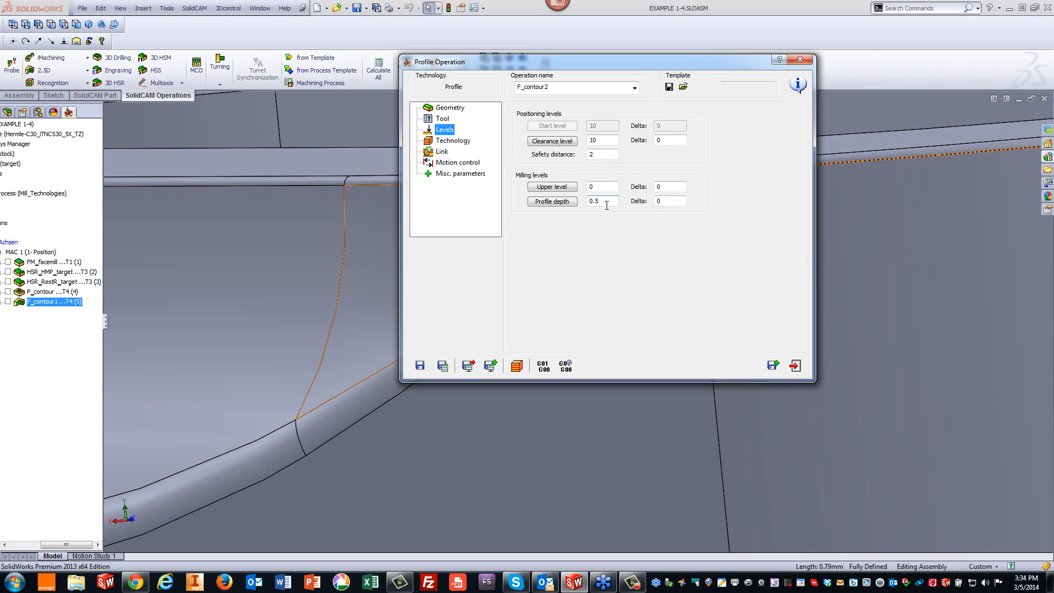
{"action": "left_click", "coordinate": [453, 141]}
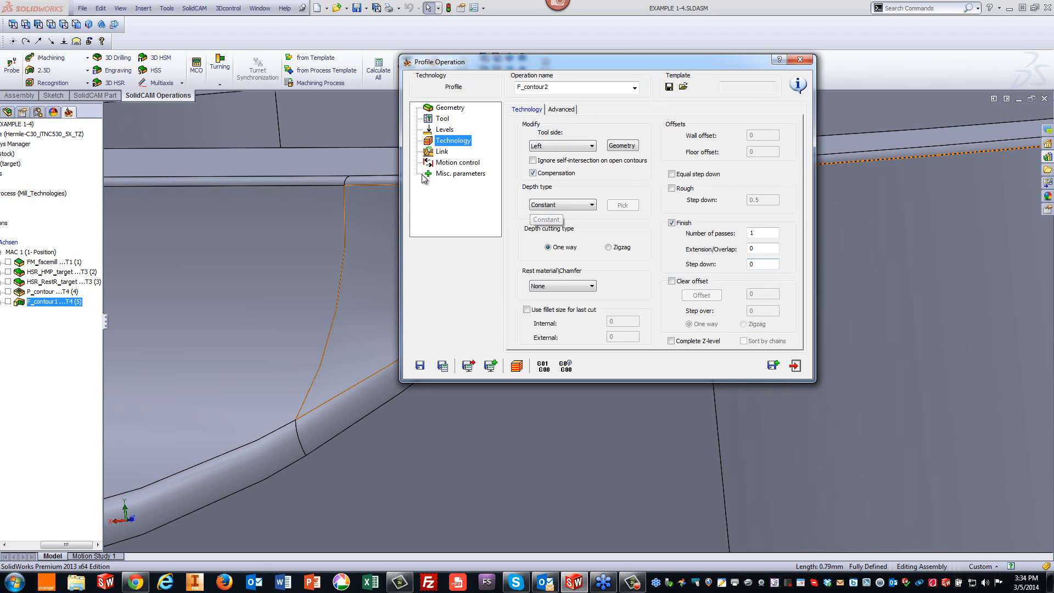
Use a Normal lead-in for the profile operation and make the lead-out the same as the lead-in.
{"action": "left_click", "coordinate": [442, 152]}
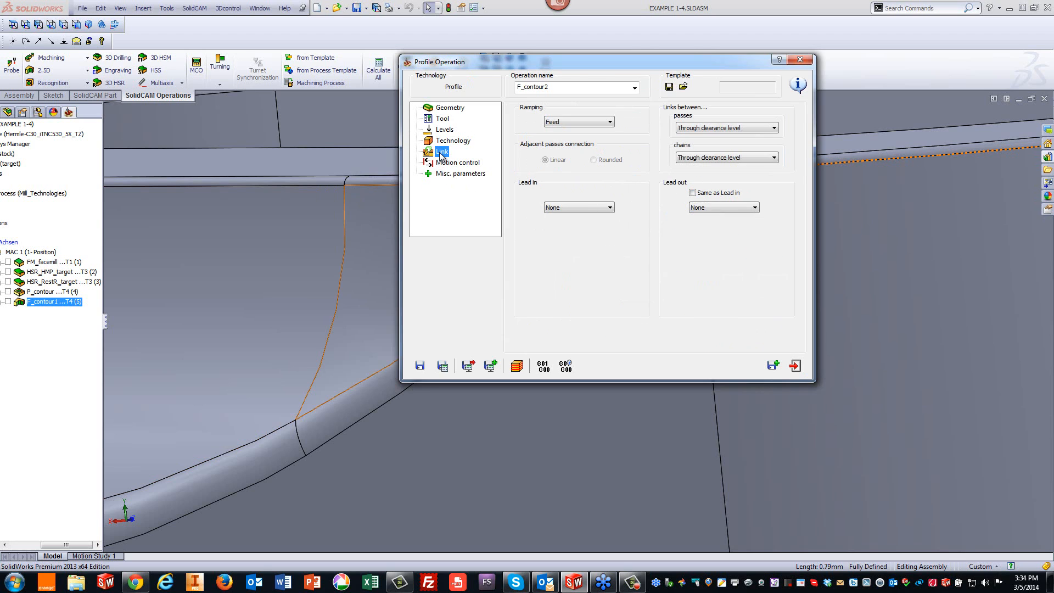
{"action": "left_click", "coordinate": [559, 209]}
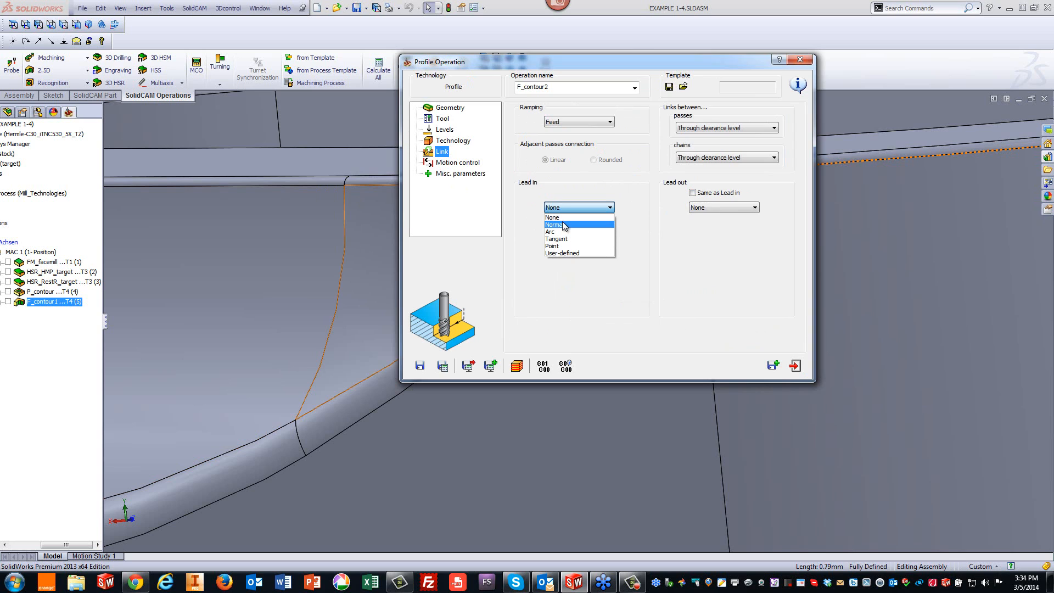
{"action": "left_click", "coordinate": [564, 225]}
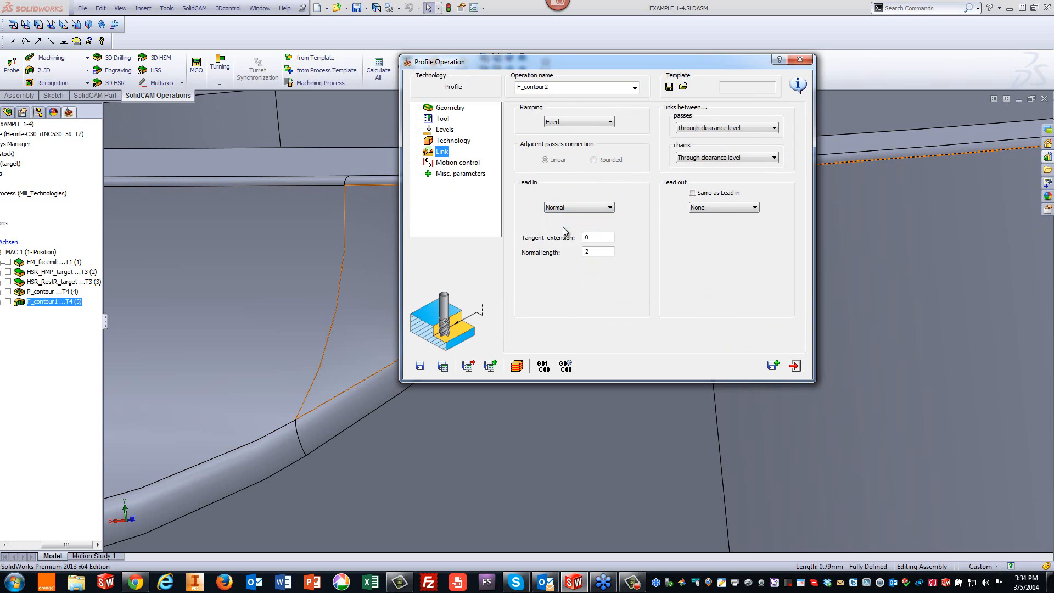
{"action": "left_click", "coordinate": [692, 193]}
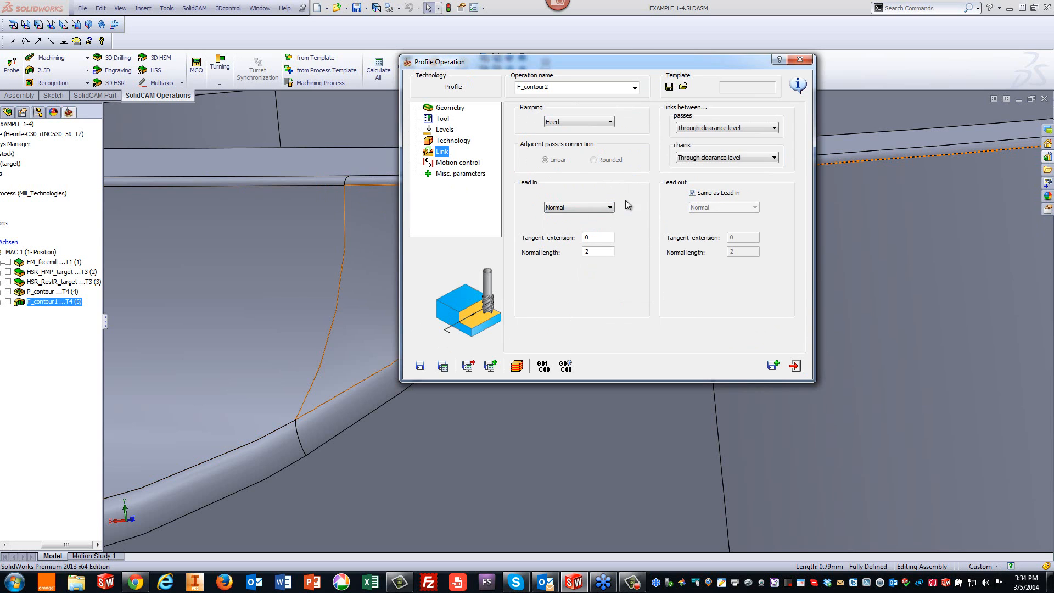
{"action": "left_click_drag", "start_coordinate": [576, 59], "coordinate": [428, 224]}
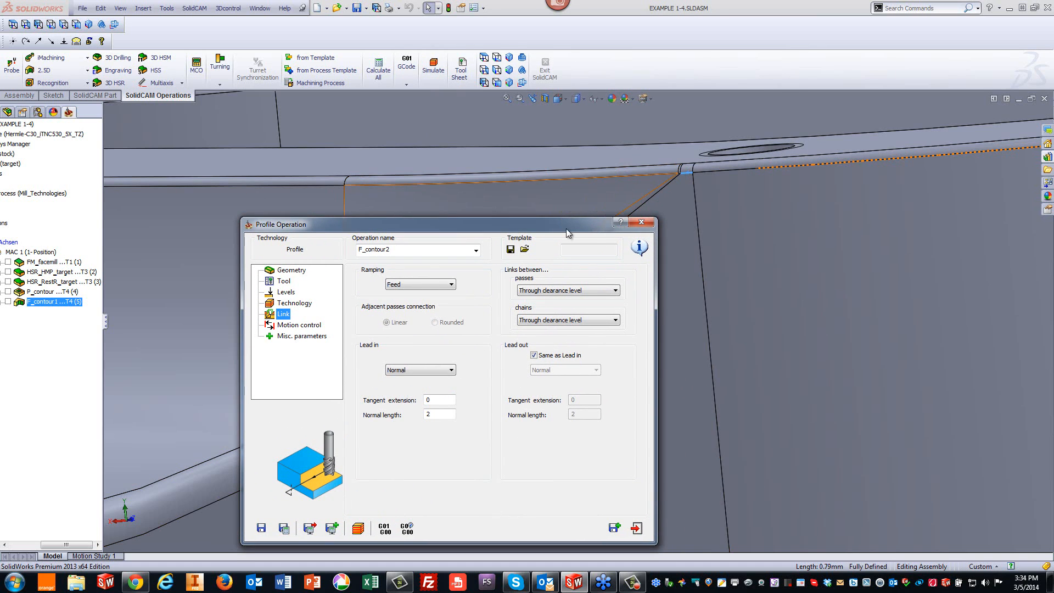
{"action": "left_click_drag", "start_coordinate": [566, 229], "coordinate": [644, 141]}
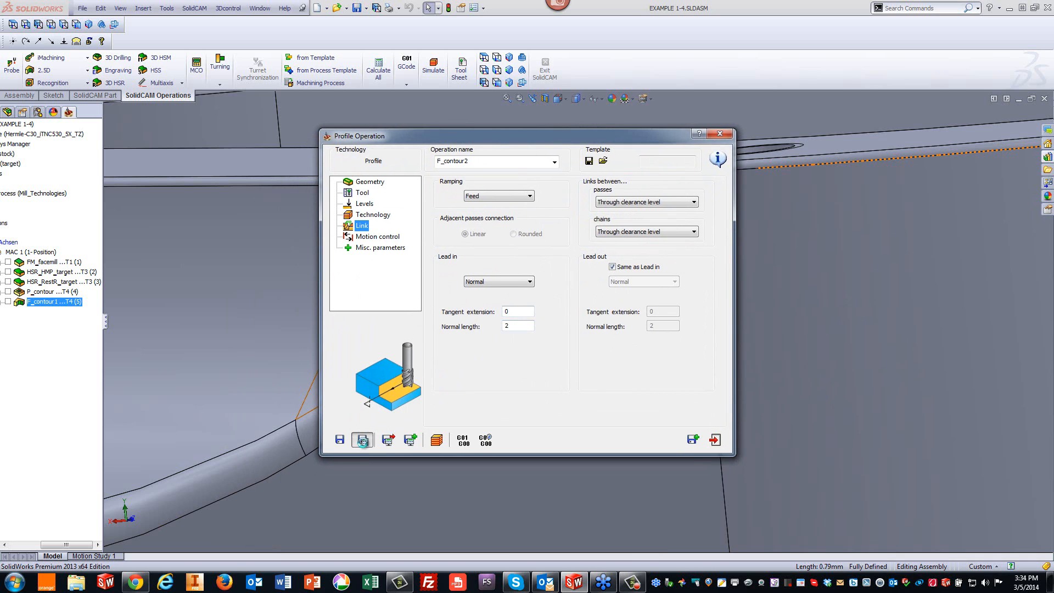
Save and calculate the F_contour2 profile operation and open its simulation.
{"action": "left_click", "coordinate": [362, 441]}
{"action": "left_click", "coordinate": [436, 440]}
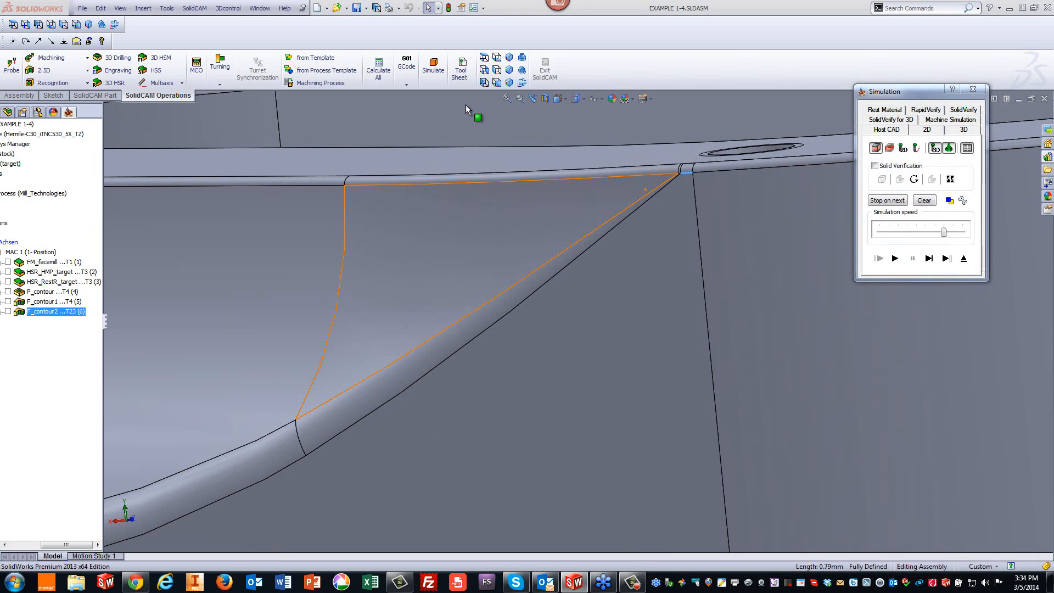
{"action": "left_click", "coordinate": [500, 59]}
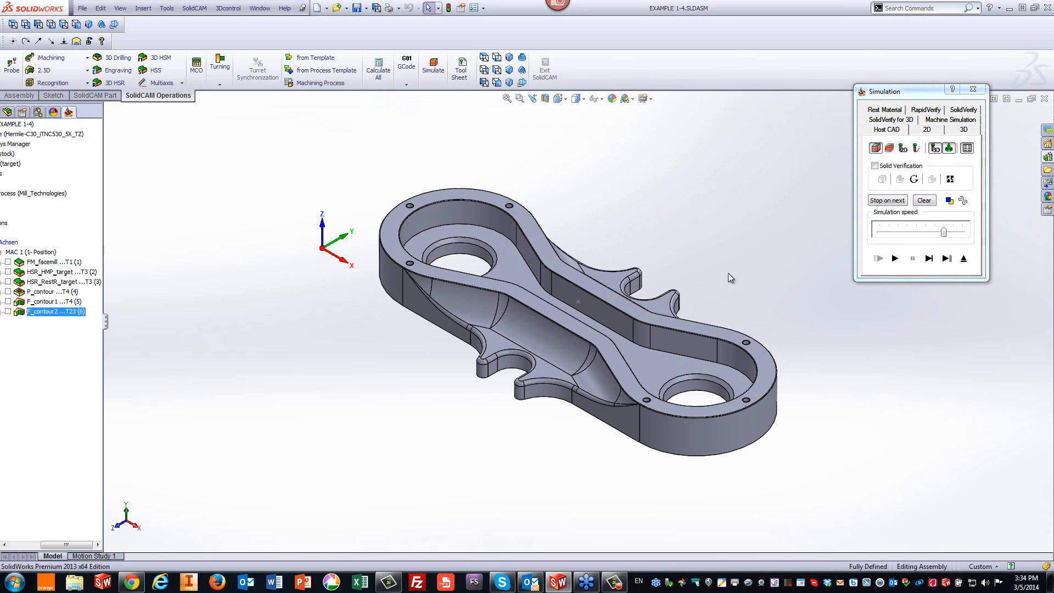
Step through the F_contour2 tool path in the Host CAD simulation and examine the cutter's position against the top edge.
{"action": "scroll", "coordinate": [731, 274], "scroll_direction": "down", "scroll_amount": 2}
{"action": "left_click", "coordinate": [934, 261]}
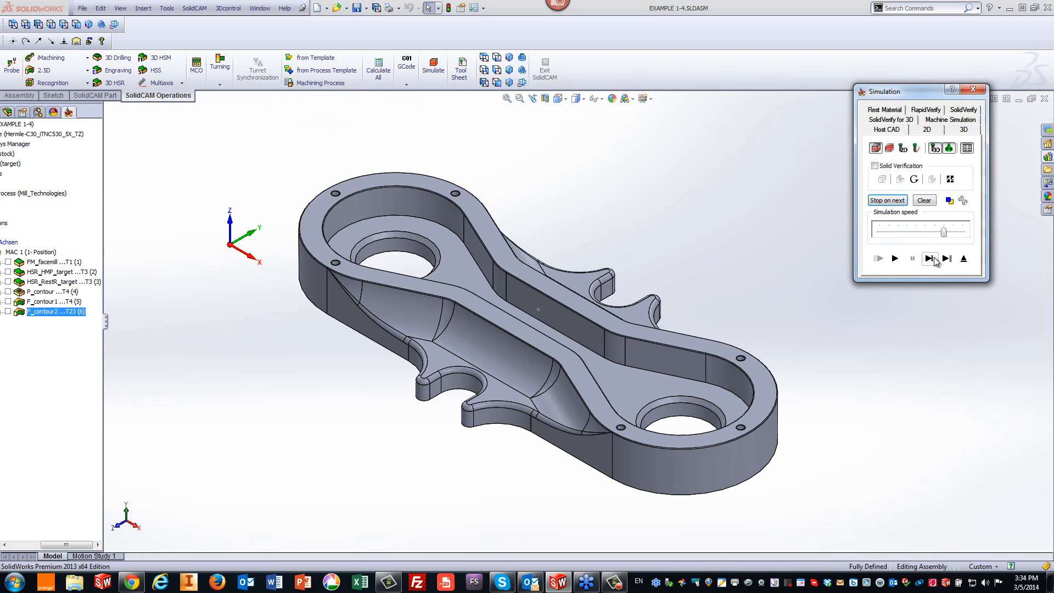
{"action": "left_click", "coordinate": [934, 260]}
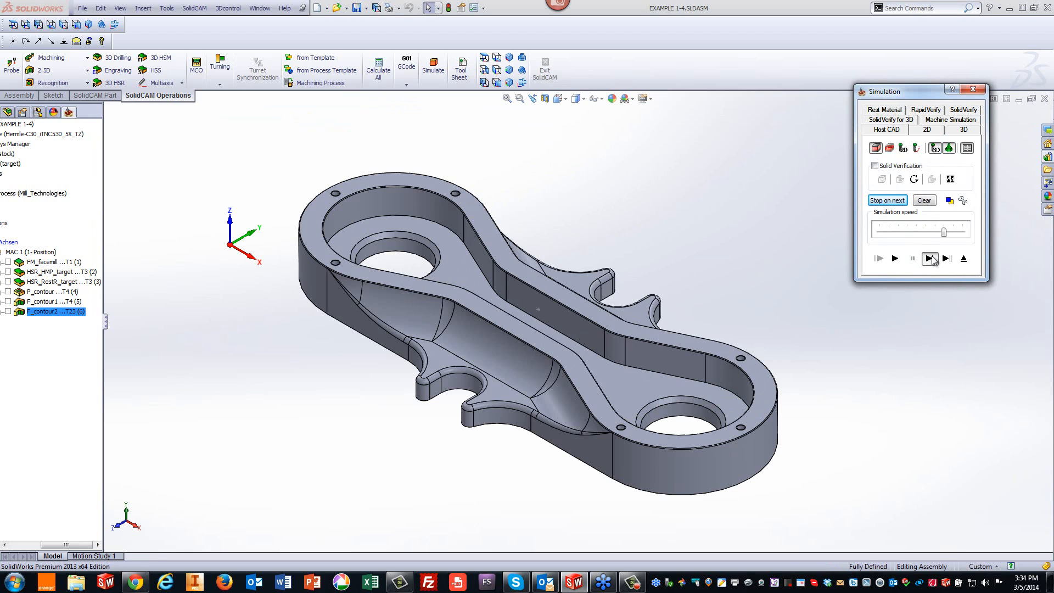
{"action": "left_click", "coordinate": [932, 260]}
{"action": "left_click", "coordinate": [934, 260]}
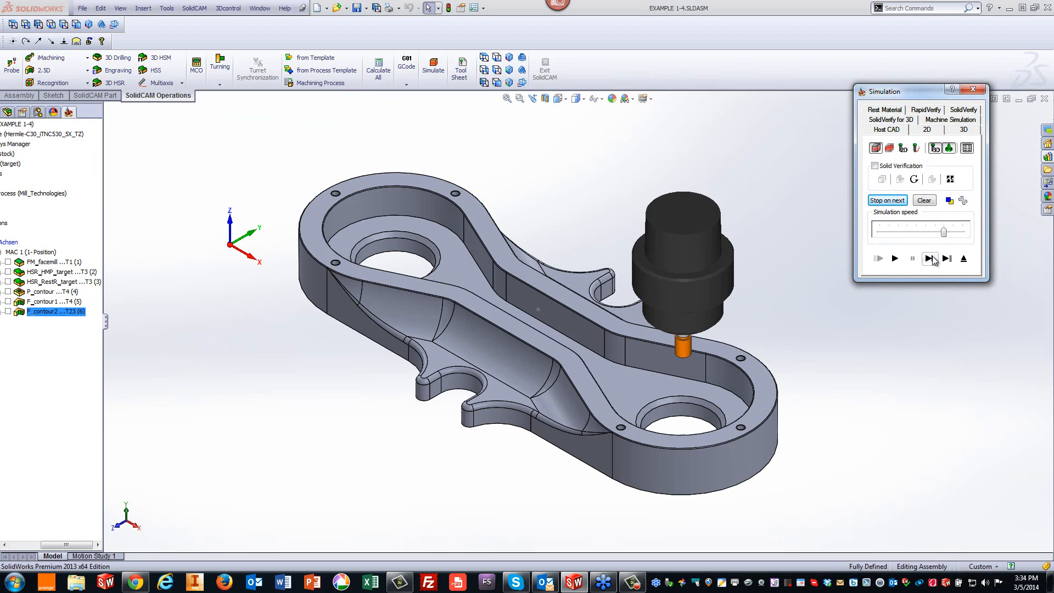
{"action": "left_click", "coordinate": [933, 260]}
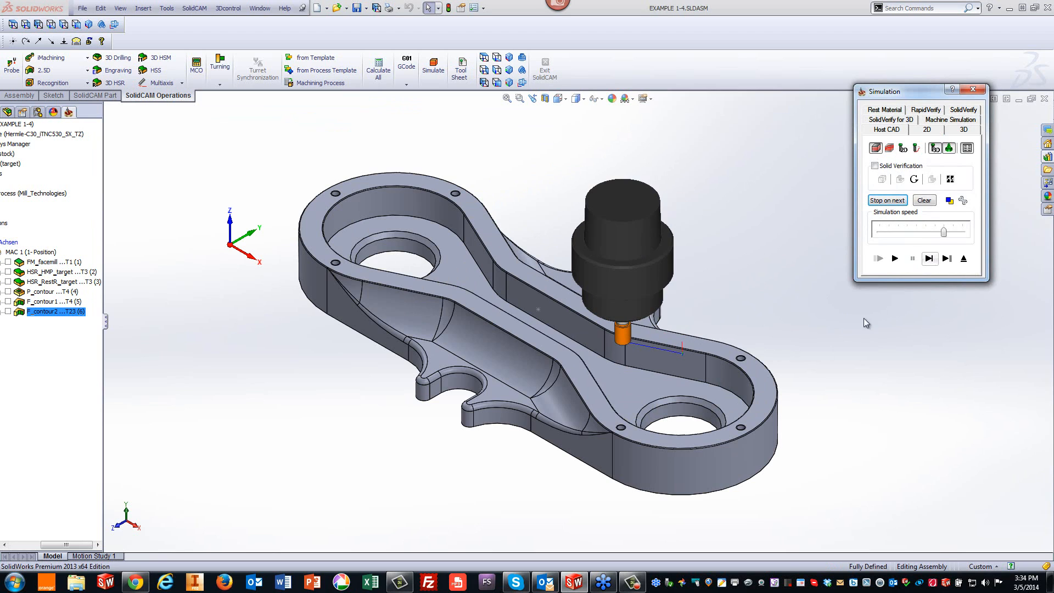
{"action": "left_click", "coordinate": [769, 292]}
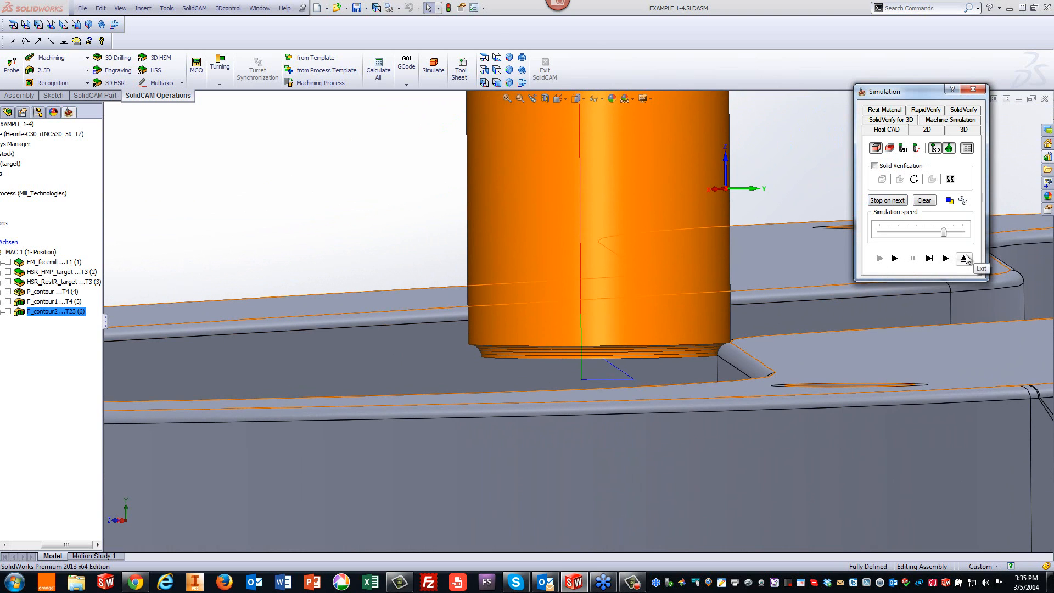
Run the SolidVerify simulation of F_contour2, examine the machined top edges, and close the simulation and the profile operation.
{"action": "left_click", "coordinate": [965, 109]}
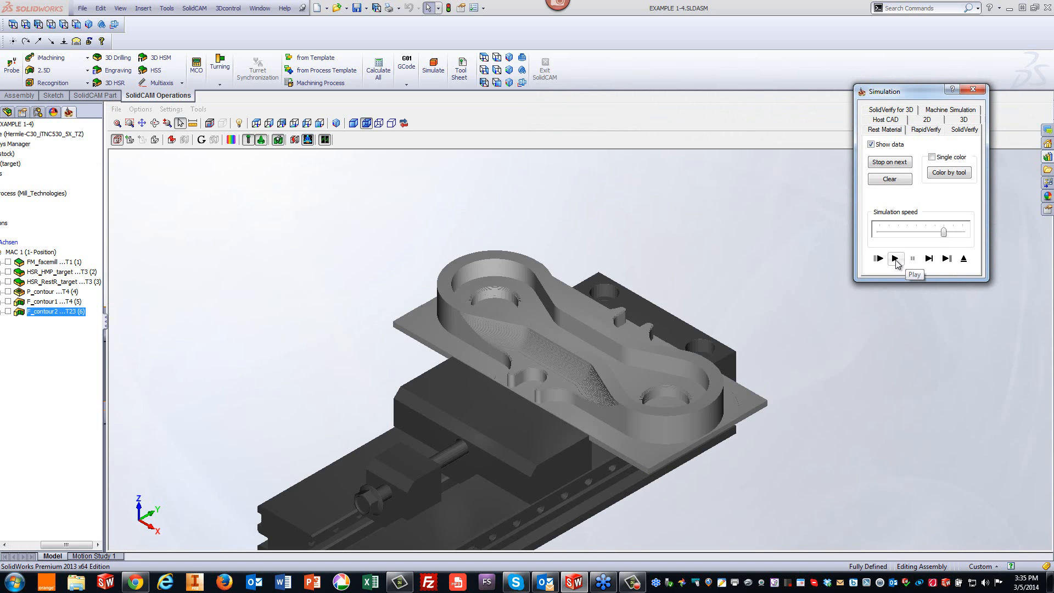
{"action": "left_click", "coordinate": [895, 260]}
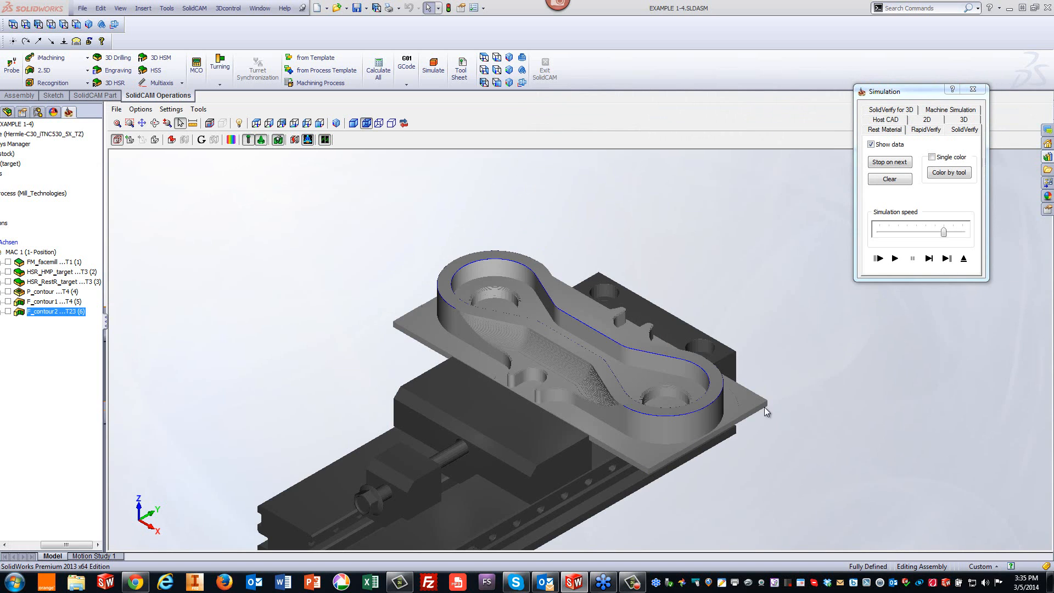
{"action": "scroll", "coordinate": [764, 407], "scroll_direction": "up", "scroll_amount": 10}
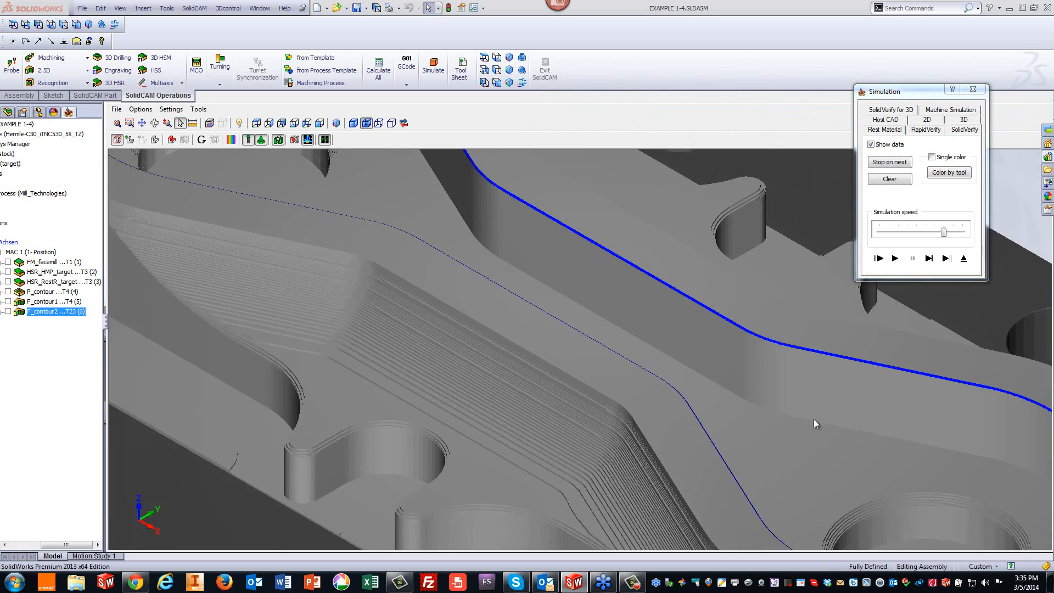
{"action": "scroll", "coordinate": [769, 450], "scroll_direction": "down", "scroll_amount": 8}
{"action": "scroll", "coordinate": [676, 427], "scroll_direction": "up", "scroll_amount": 3}
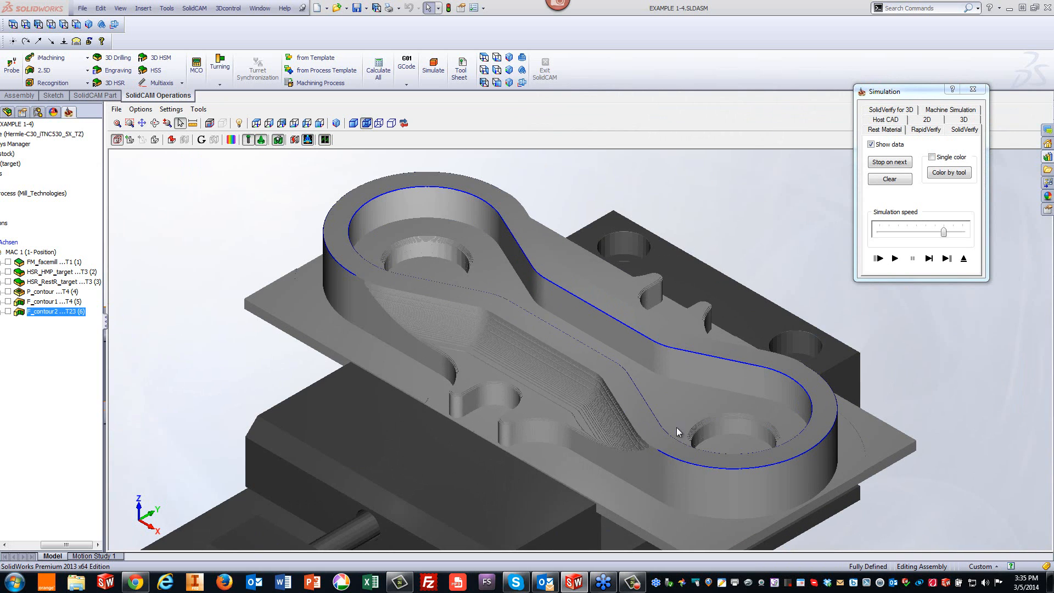
{"action": "left_click", "coordinate": [963, 258]}
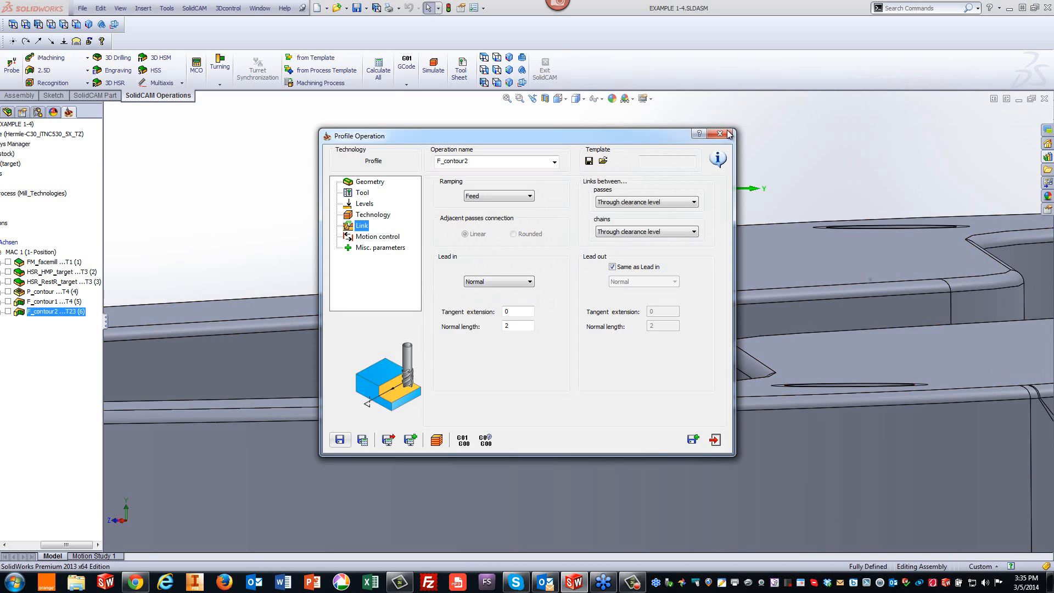
{"action": "left_click", "coordinate": [723, 133]}
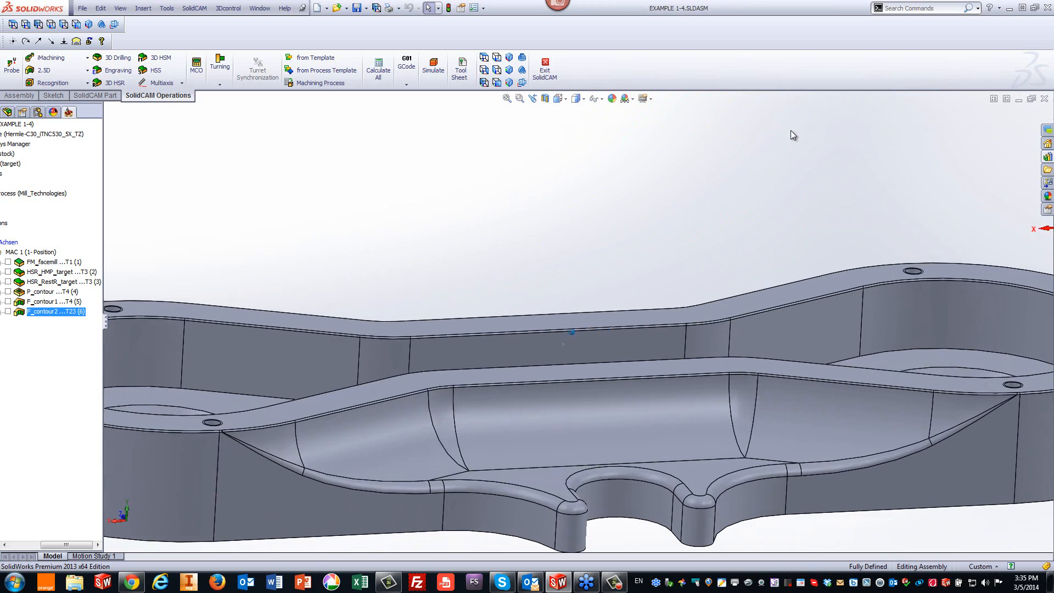
Examine the curved faces of the part's side pocket and the flat face adjoining them.
{"action": "left_click_drag", "start_coordinate": [552, 410], "coordinate": [610, 434]}
{"action": "left_click", "coordinate": [663, 445]}
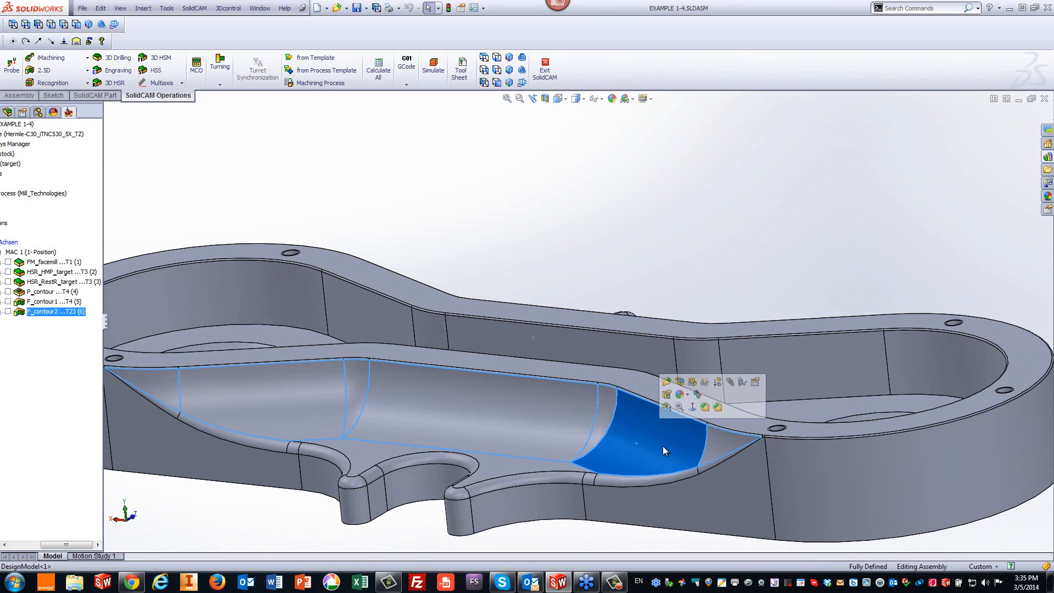
{"action": "left_click", "coordinate": [719, 446]}
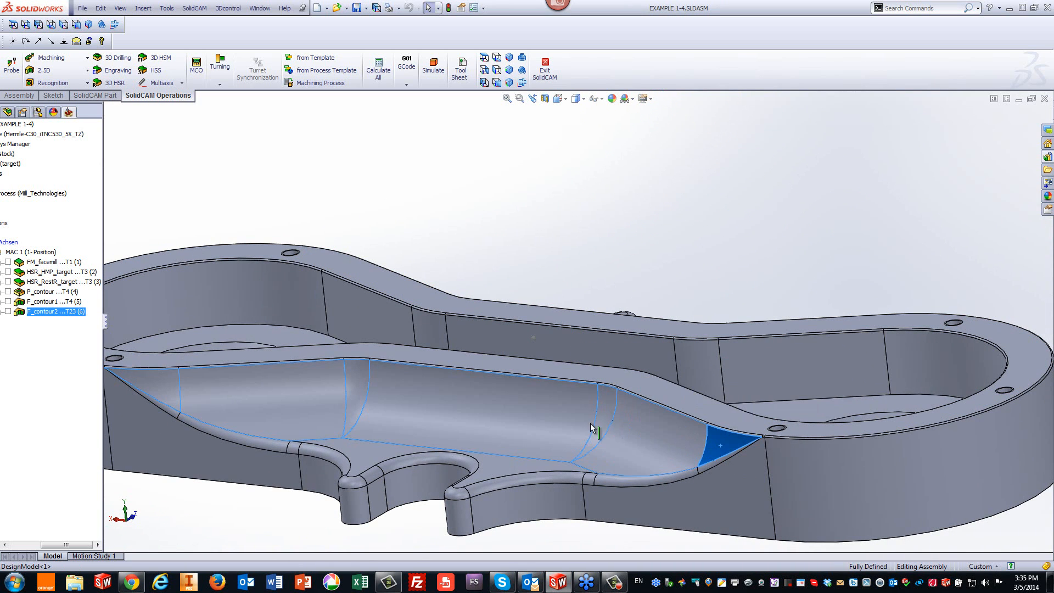
{"action": "left_click", "coordinate": [351, 449]}
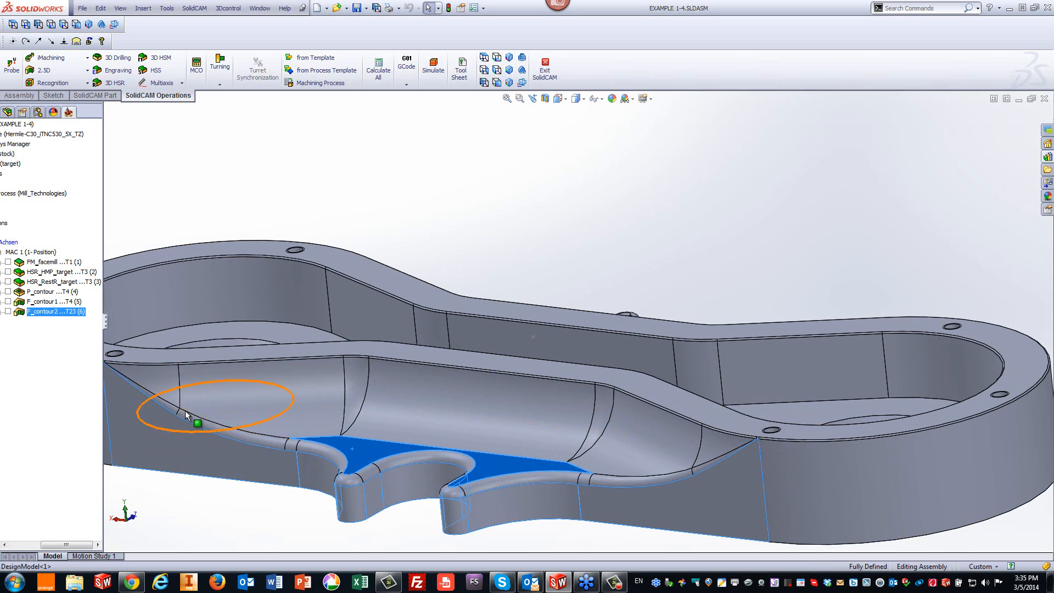
{"action": "left_click", "coordinate": [691, 219]}
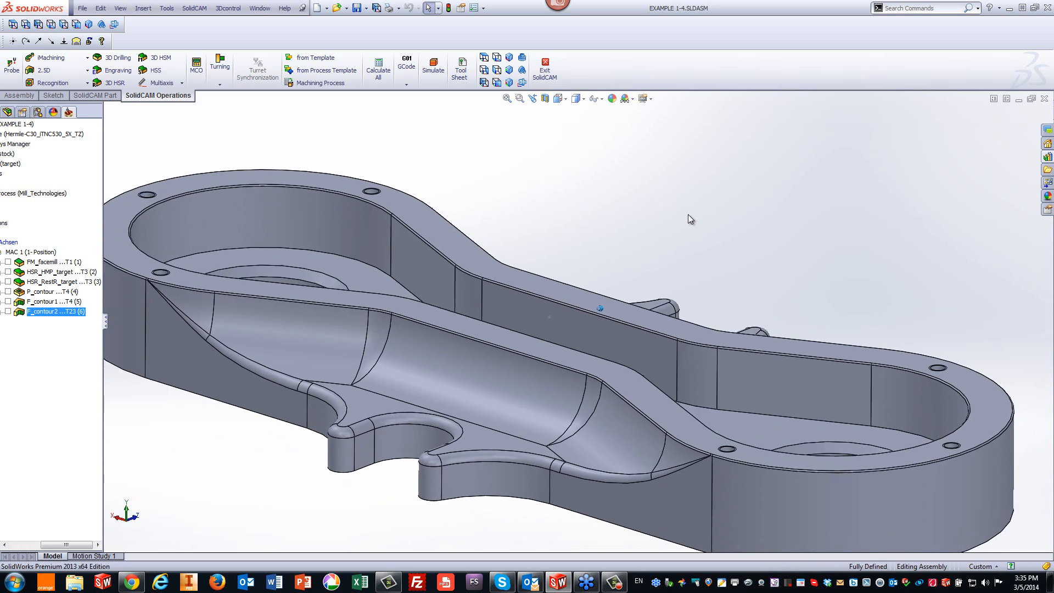
Create an HSS operation using the Morph between two adjacent surfaces technology.
{"action": "left_click", "coordinate": [159, 75]}
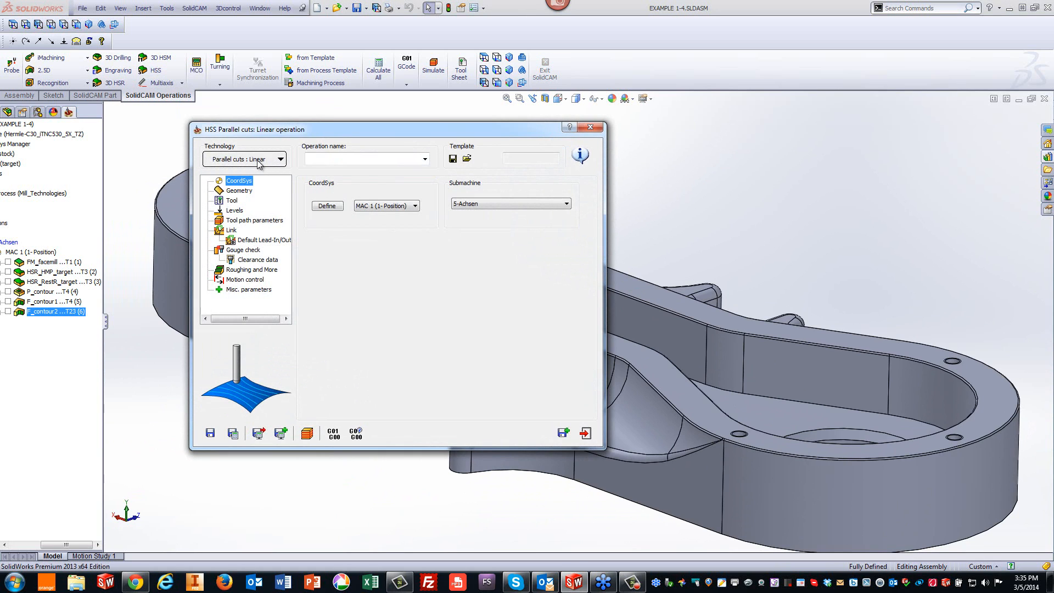
{"action": "left_click", "coordinate": [258, 161]}
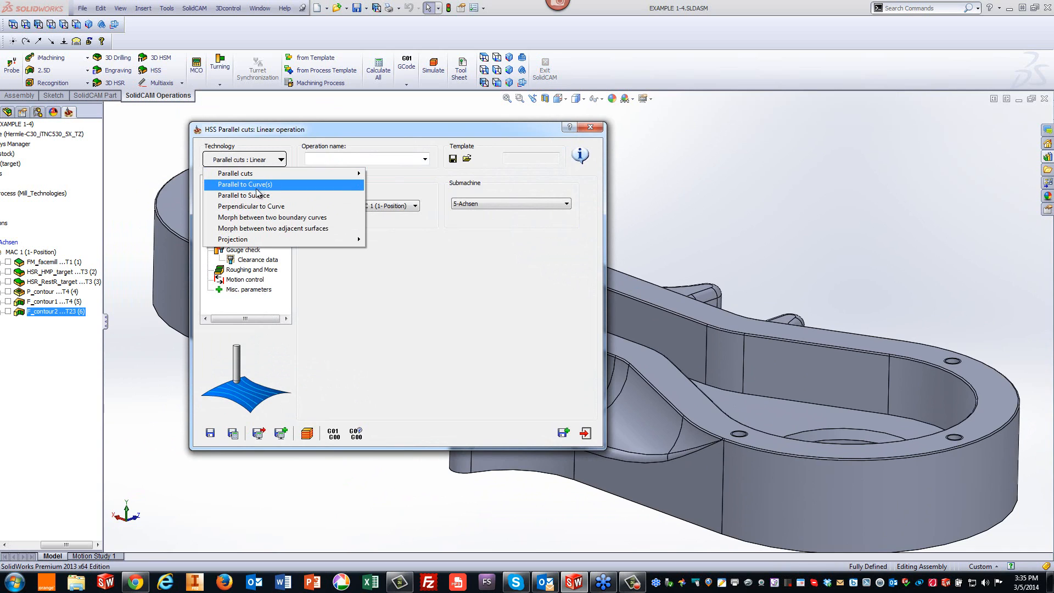
{"action": "left_click", "coordinate": [259, 230]}
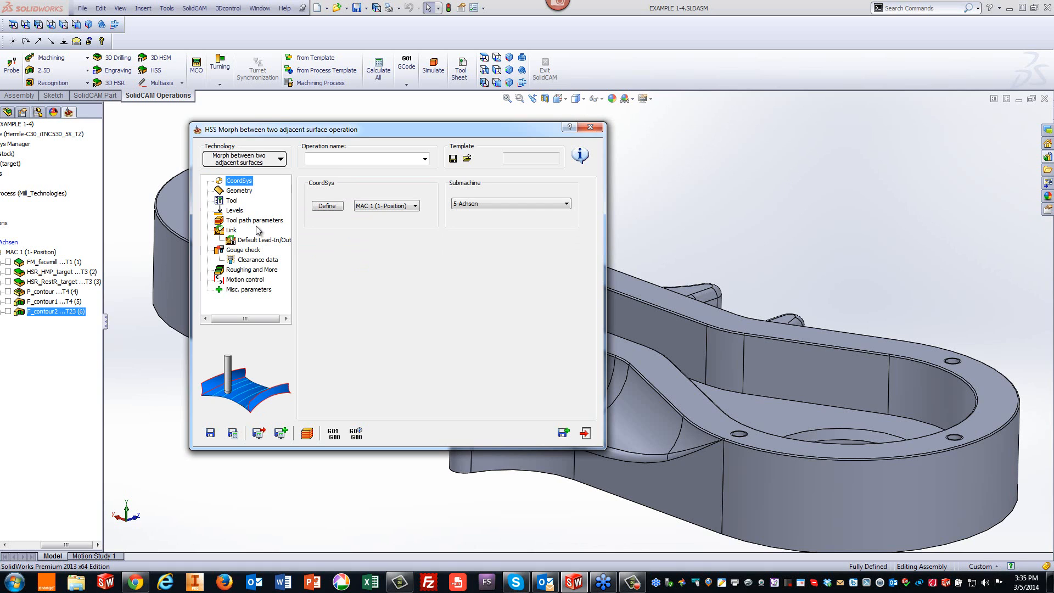
Define a new drive surface geometry and pick the first four fillet faces along the side pocket's top edge, starting at the pocket's pointed end.
{"action": "left_click", "coordinate": [236, 192]}
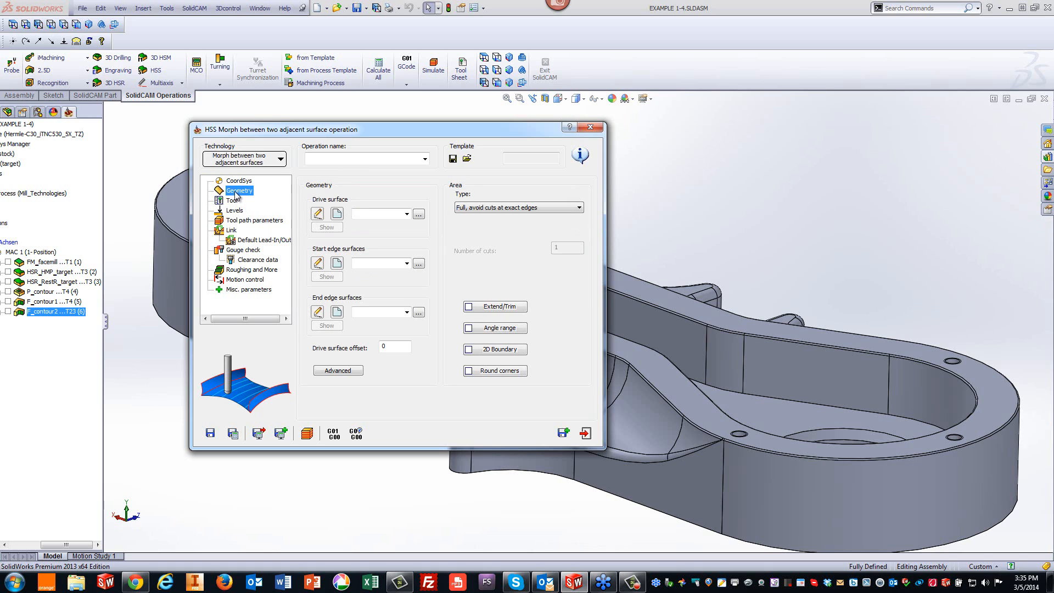
{"action": "left_click", "coordinate": [336, 214]}
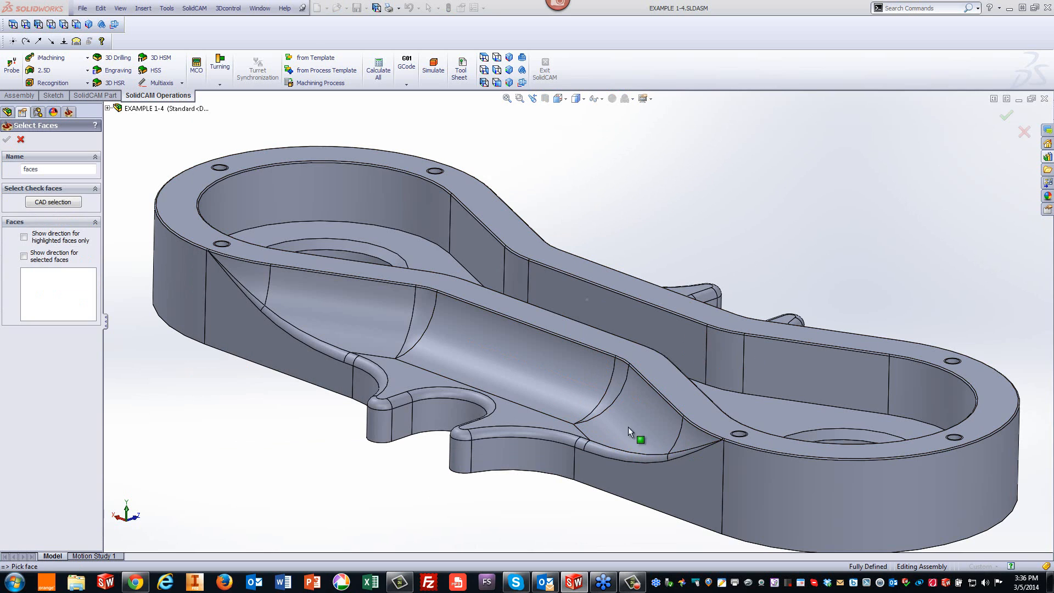
{"action": "scroll", "coordinate": [719, 454], "scroll_direction": "down", "scroll_amount": 8}
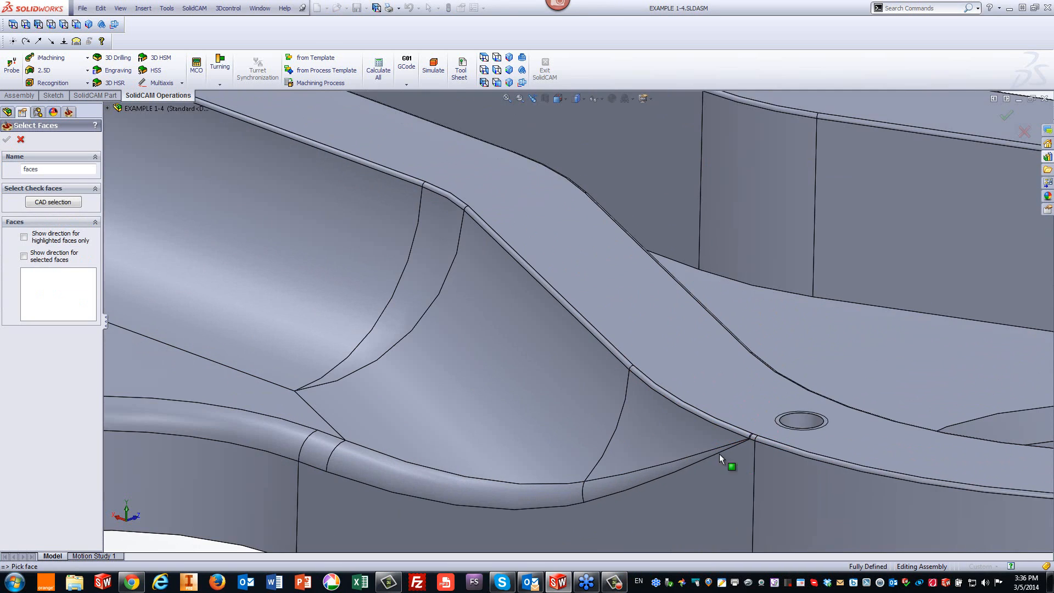
{"action": "scroll", "coordinate": [647, 359], "scroll_direction": "down", "scroll_amount": 4}
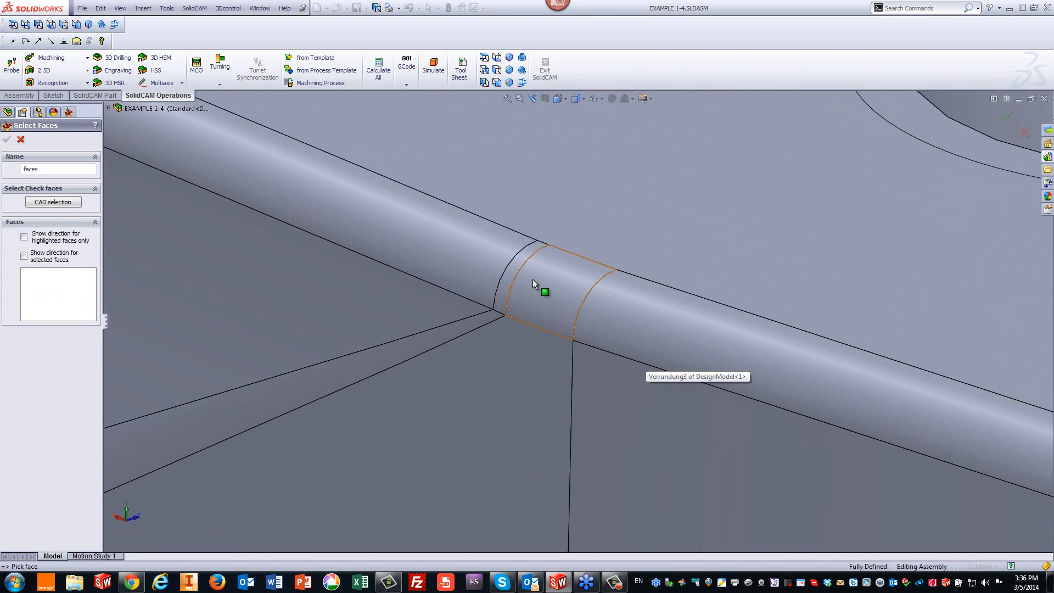
{"action": "left_click", "coordinate": [519, 259]}
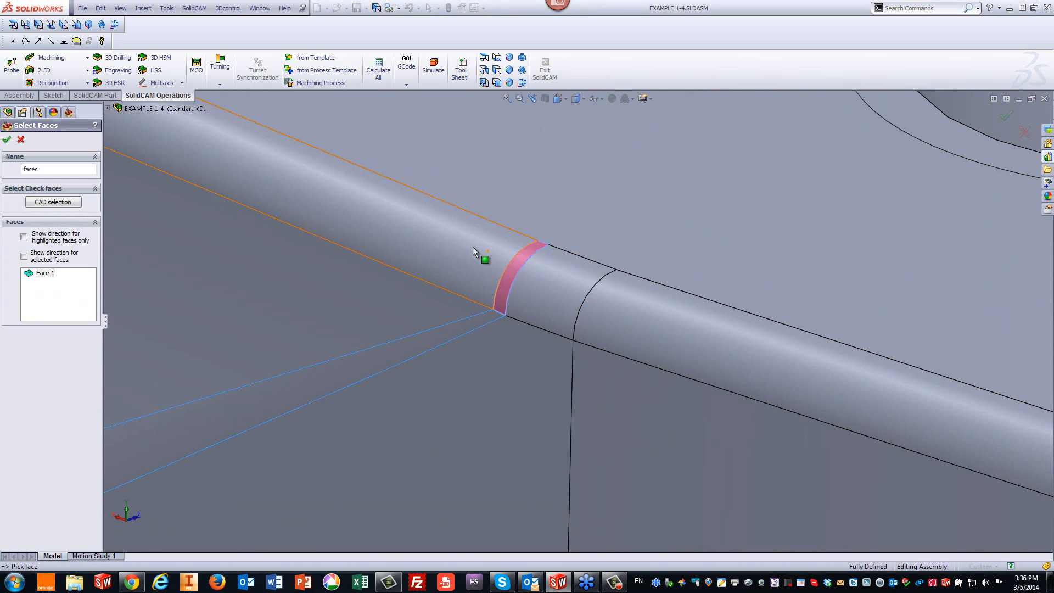
{"action": "left_click", "coordinate": [459, 279]}
{"action": "scroll", "coordinate": [460, 304], "scroll_direction": "up", "scroll_amount": 6}
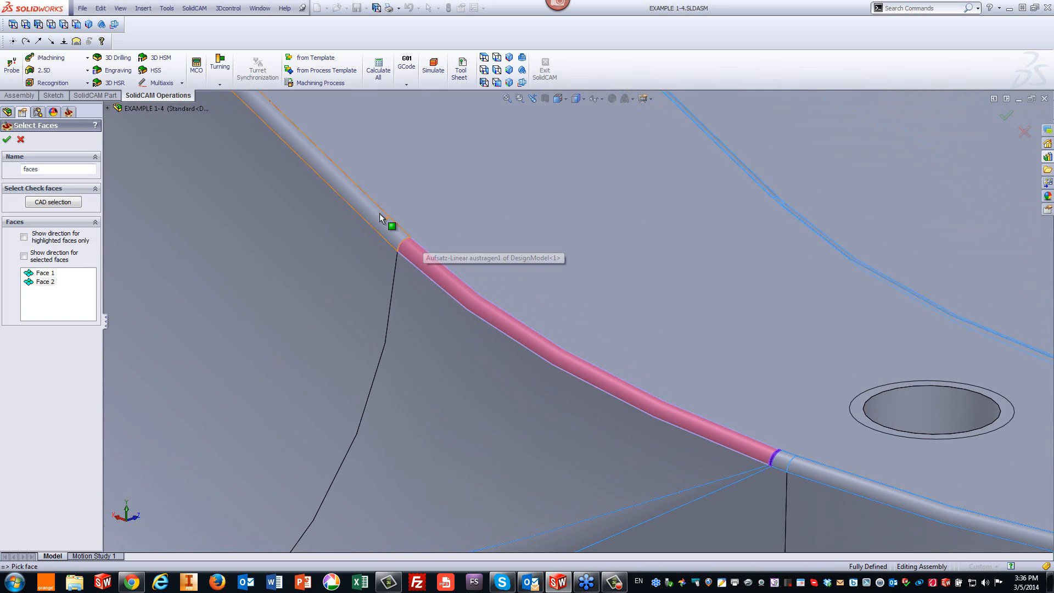
{"action": "left_click", "coordinate": [369, 213]}
{"action": "middle_click_drag", "start_coordinate": [369, 214], "coordinate": [310, 260]}
{"action": "left_click", "coordinate": [311, 264]}
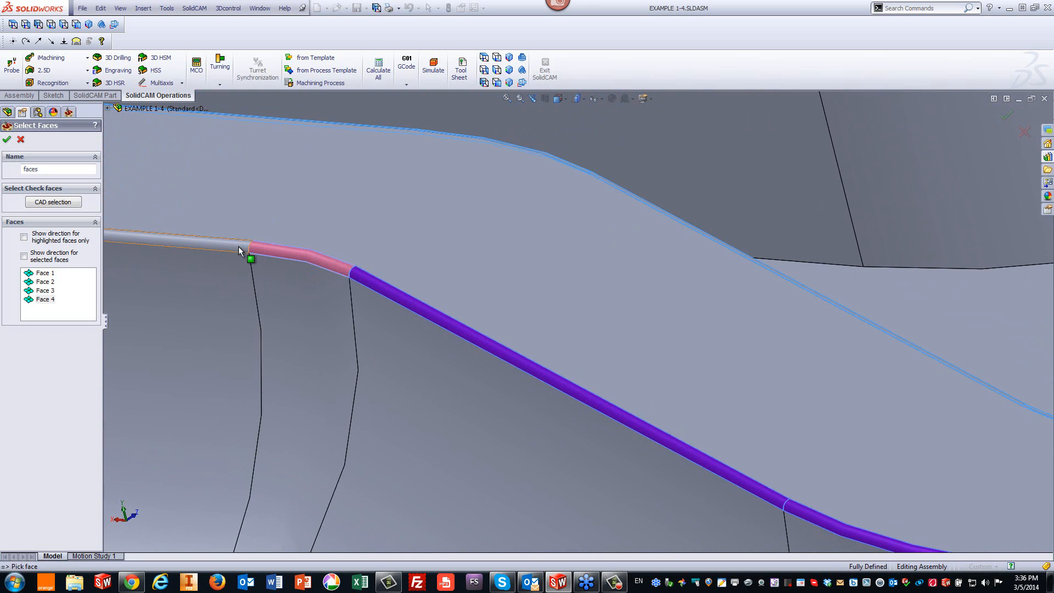
Add the remaining five fillet faces along the side pocket's top edge to the drive surface, including the tiny one at the opposite end.
{"action": "left_click", "coordinate": [236, 255]}
{"action": "mouse_move", "coordinate": [230, 262]}
{"action": "middle_mouse_down"}
{"action": "mouse_move", "coordinate": [213, 272]}
{"action": "mouse_move", "coordinate": [208, 263]}
{"action": "mouse_move", "coordinate": [232, 266]}
{"action": "middle_mouse_up"}
{"action": "scroll", "coordinate": [212, 270], "scroll_direction": "down", "scroll_amount": 10}
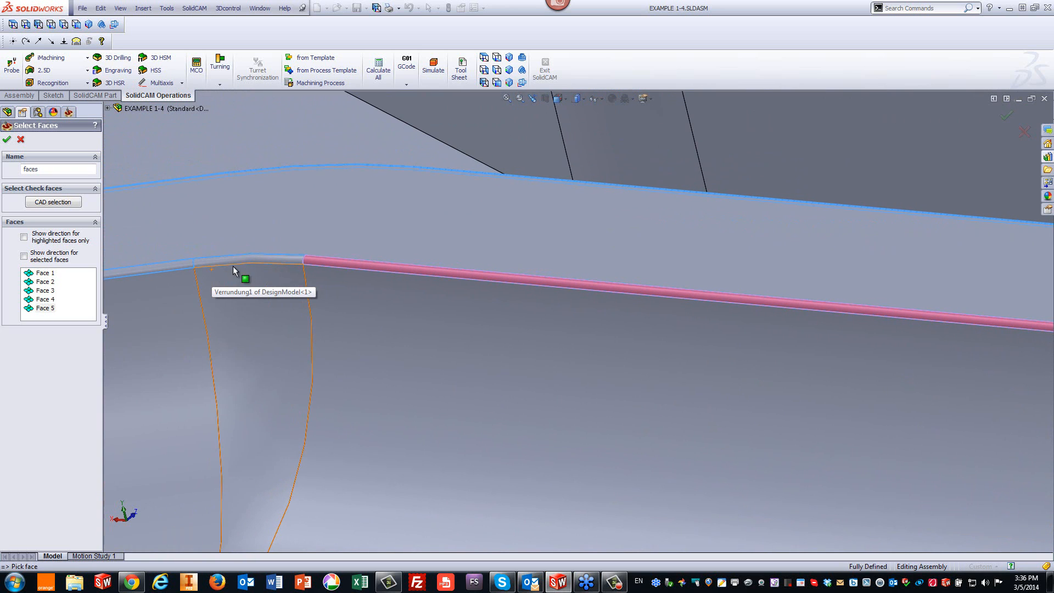
{"action": "left_click", "coordinate": [241, 259]}
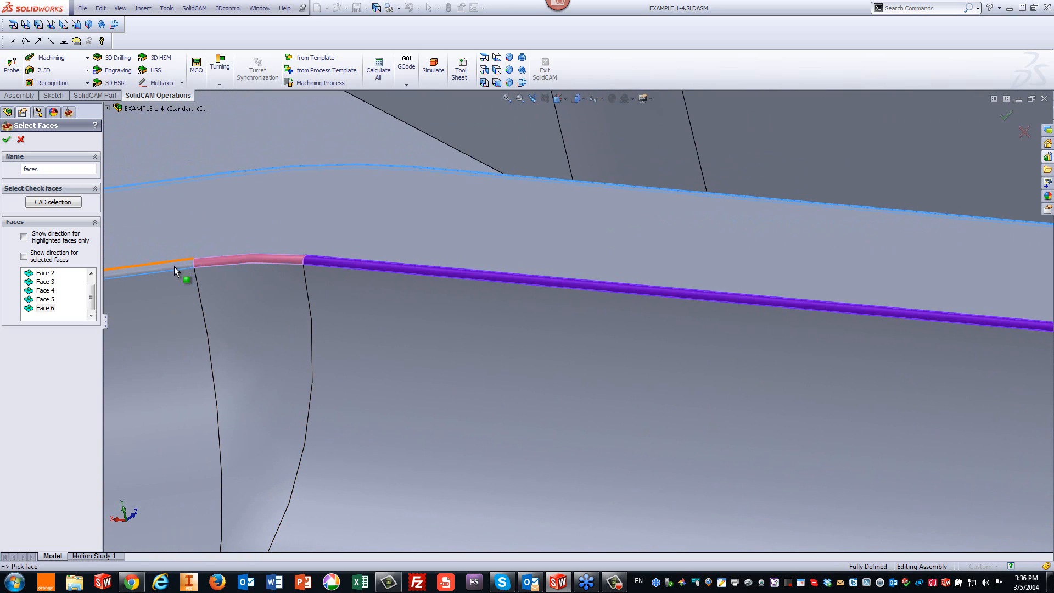
{"action": "left_click", "coordinate": [179, 303]}
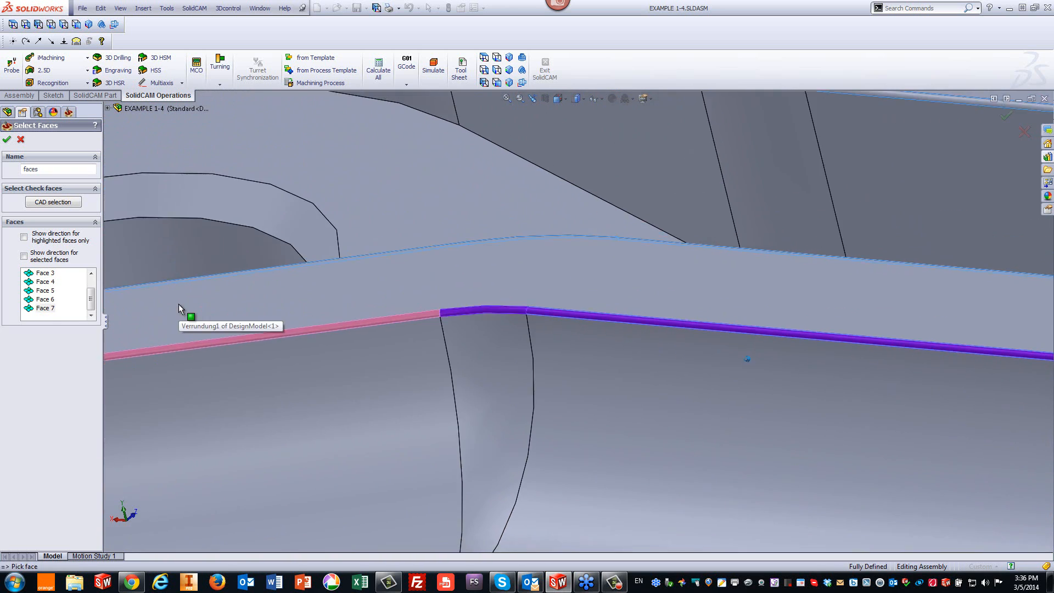
{"action": "scroll", "coordinate": [298, 317], "scroll_direction": "down", "scroll_amount": 2}
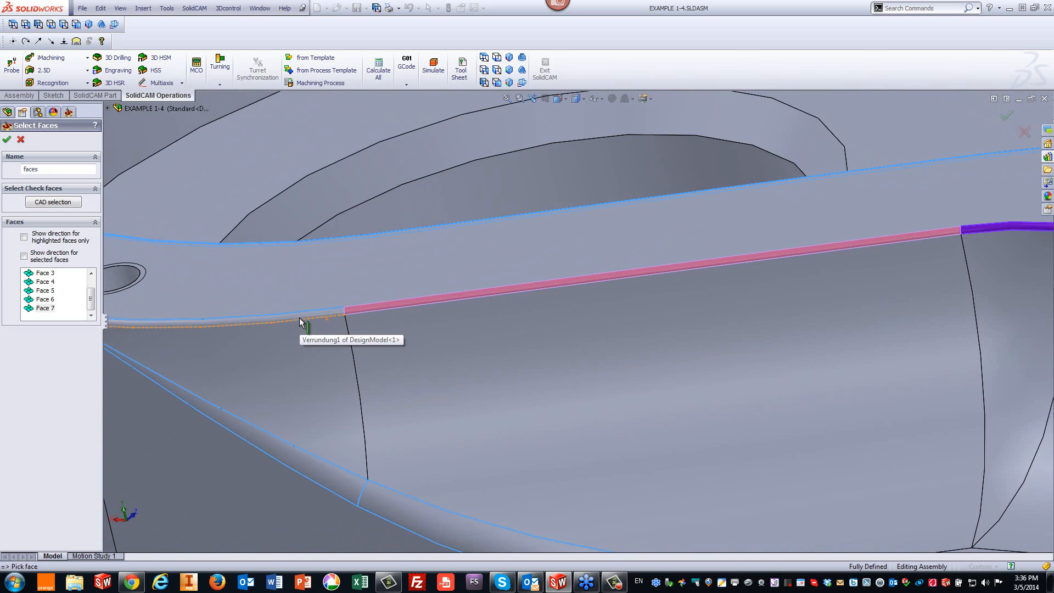
{"action": "left_click", "coordinate": [298, 317]}
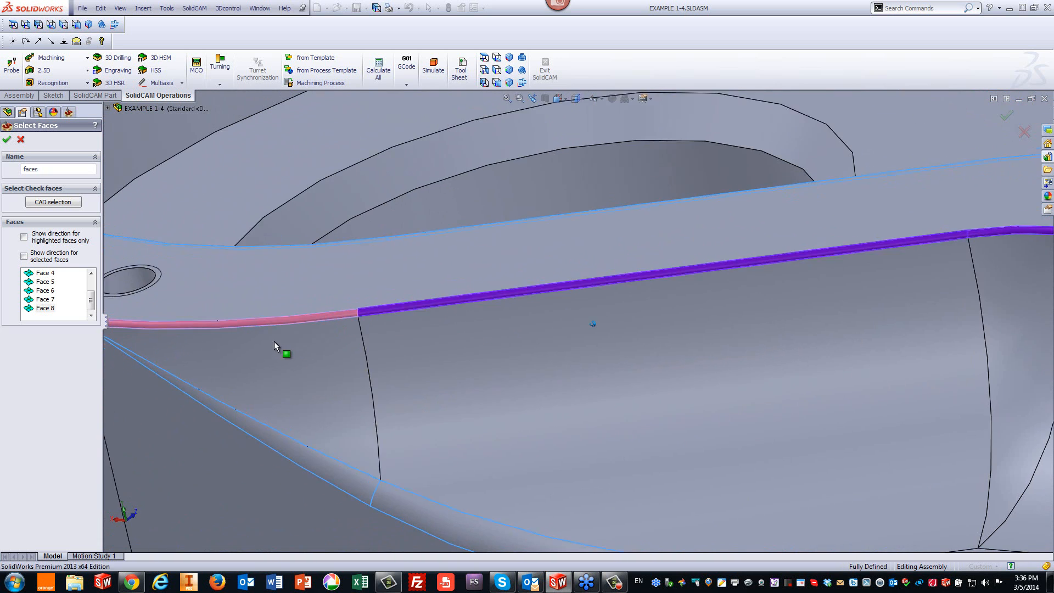
{"action": "scroll", "coordinate": [286, 360], "scroll_direction": "down", "scroll_amount": 6}
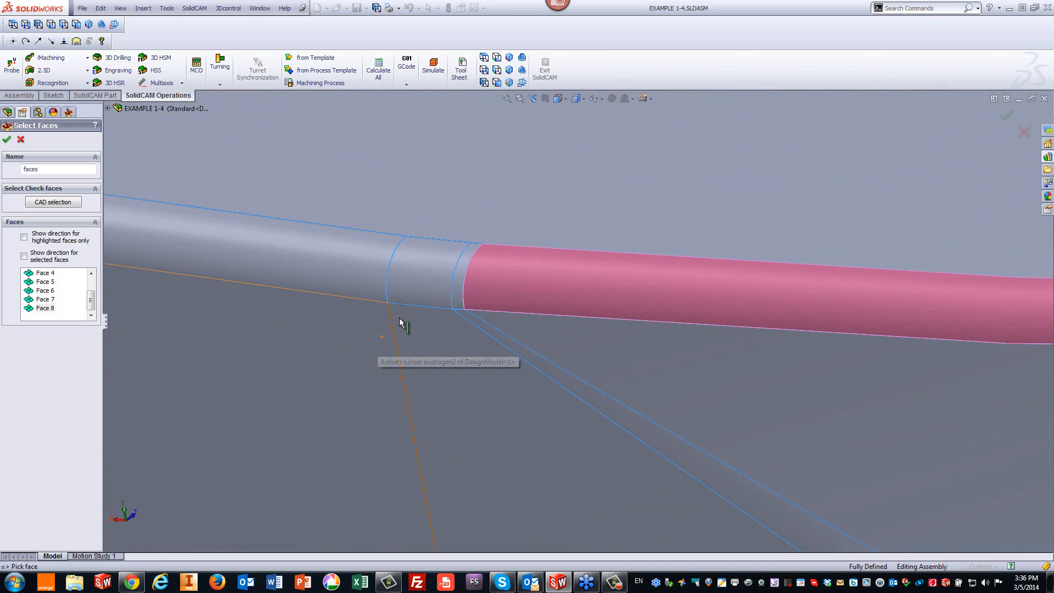
{"action": "left_click", "coordinate": [460, 285]}
{"action": "scroll", "coordinate": [511, 328], "scroll_direction": "up", "scroll_amount": 6}
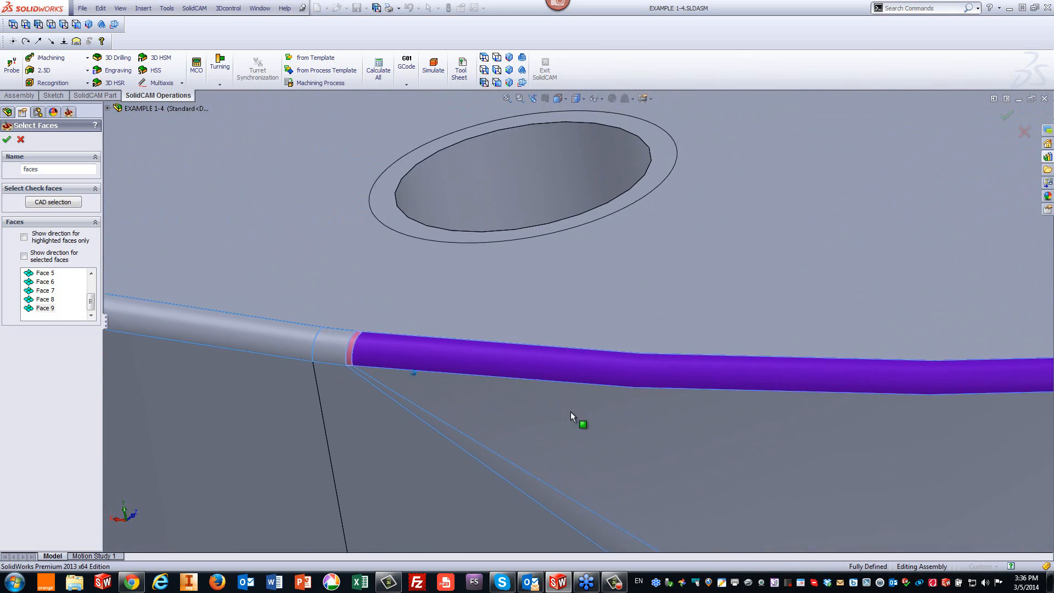
Add four curved wall faces of the side pocket to the drive surface, from the triangular end face through the long middle face.
{"action": "scroll", "coordinate": [586, 428], "scroll_direction": "up", "scroll_amount": 3}
{"action": "left_click", "coordinate": [588, 428]}
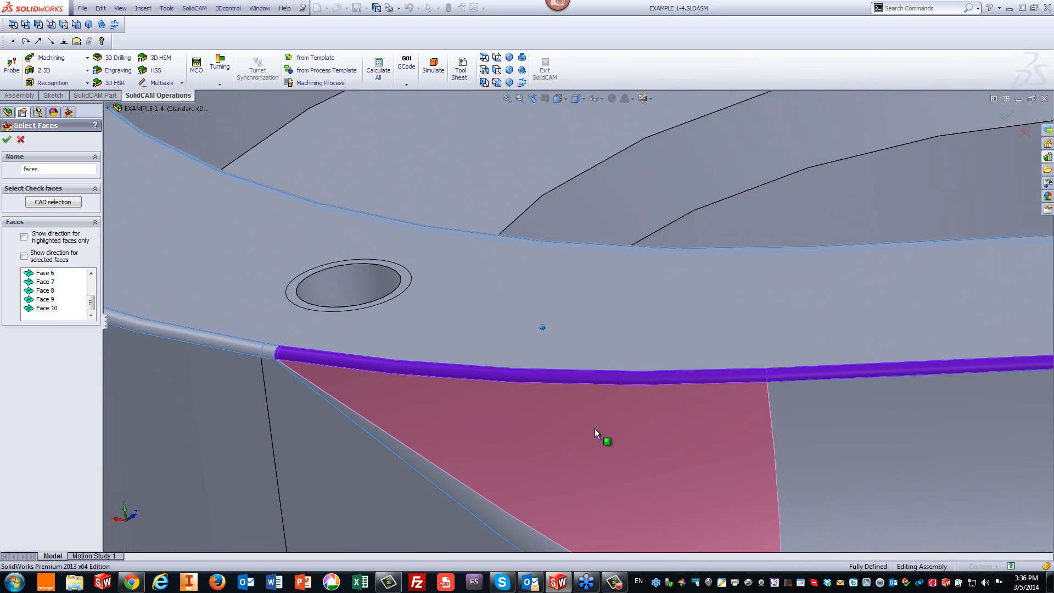
{"action": "scroll", "coordinate": [631, 439], "scroll_direction": "up", "scroll_amount": 3}
{"action": "left_click", "coordinate": [658, 447]}
{"action": "scroll", "coordinate": [659, 447], "scroll_direction": "up", "scroll_amount": 5}
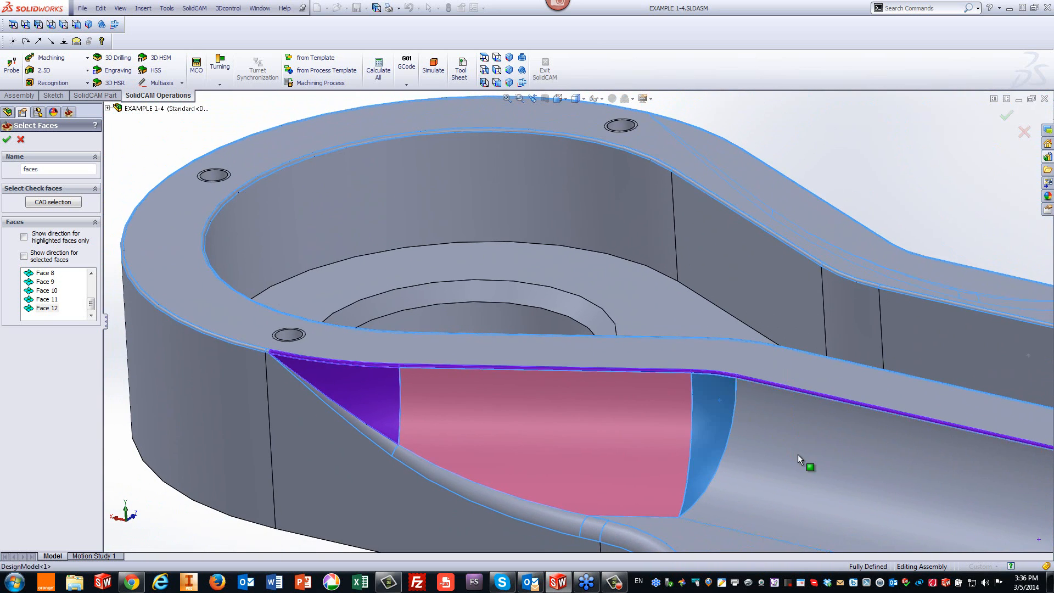
{"action": "left_click", "coordinate": [798, 453]}
{"action": "scroll", "coordinate": [798, 454], "scroll_direction": "up", "scroll_amount": 3}
{"action": "scroll", "coordinate": [798, 453], "scroll_direction": "up", "scroll_amount": 3}
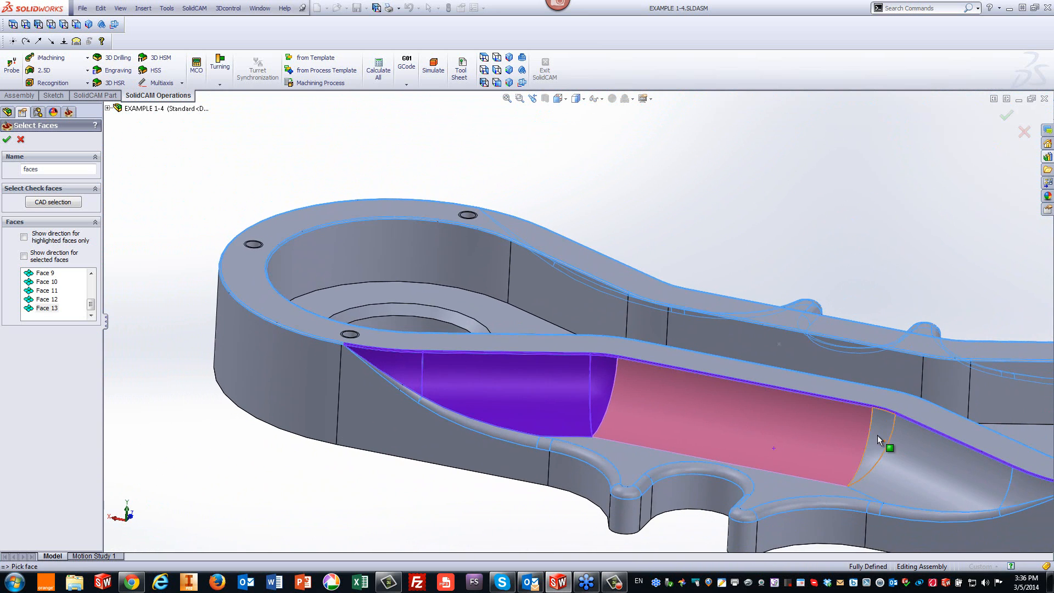
Add the remaining three curved wall faces of the side pocket, accept the drive surface geometry and display it for checking.
{"action": "left_click", "coordinate": [877, 434]}
{"action": "left_click", "coordinate": [921, 460]}
{"action": "left_click", "coordinate": [1018, 489]}
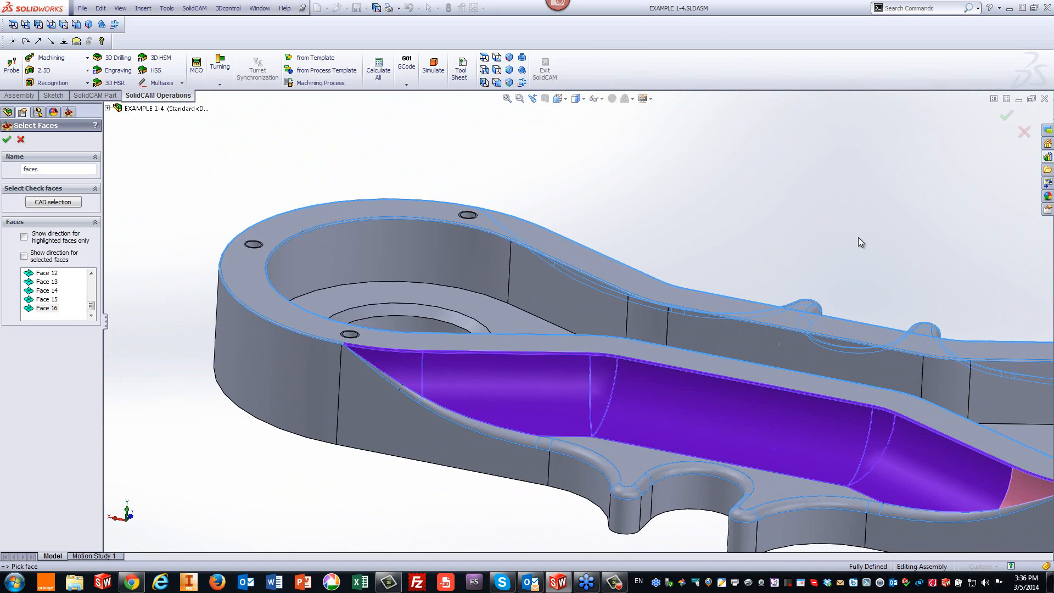
{"action": "left_click", "coordinate": [7, 140]}
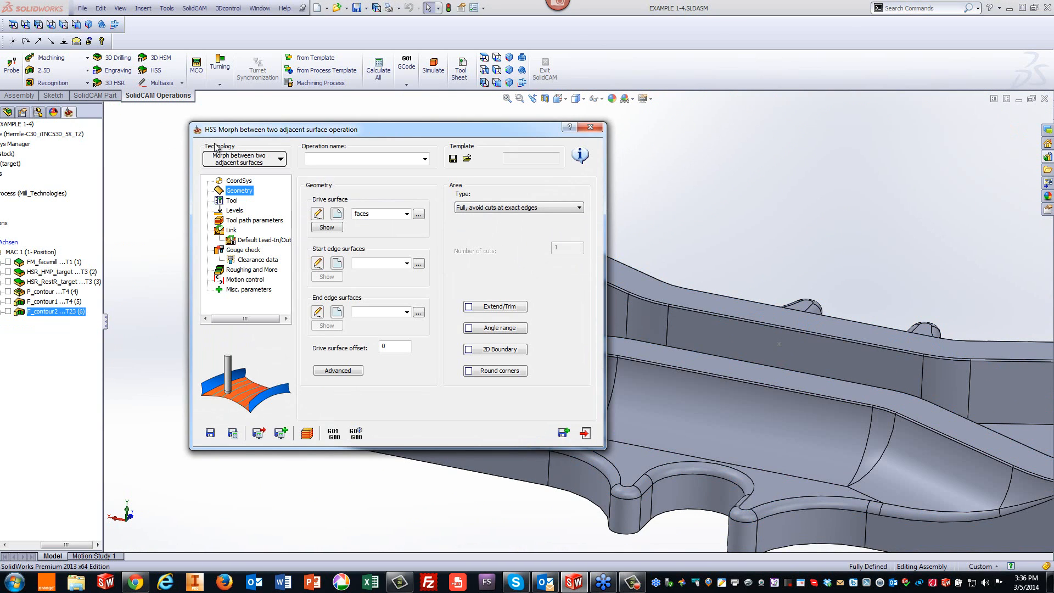
{"action": "left_click", "coordinate": [326, 227]}
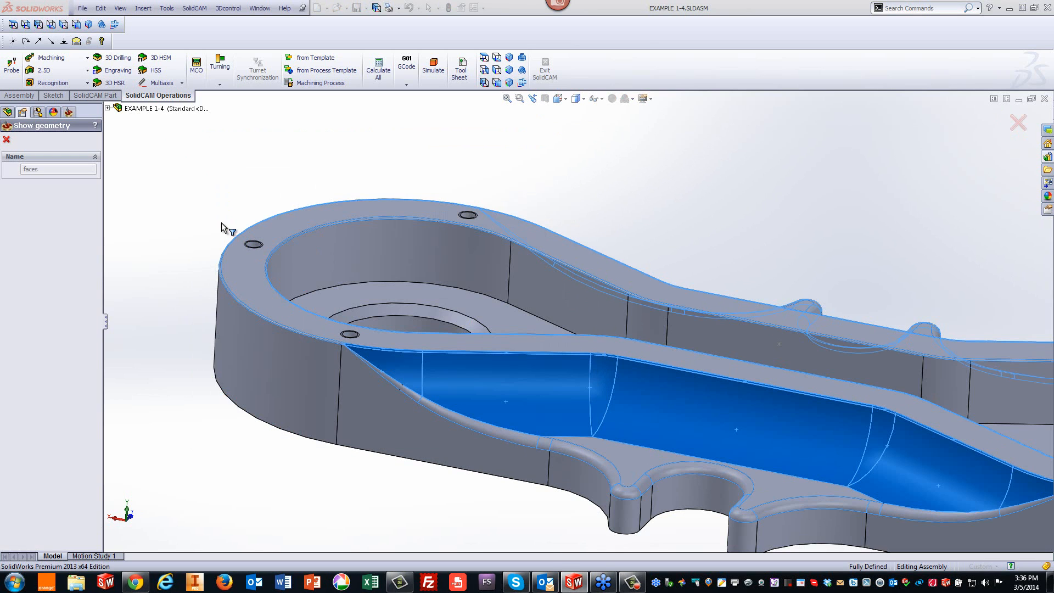
{"action": "left_click", "coordinate": [6, 141]}
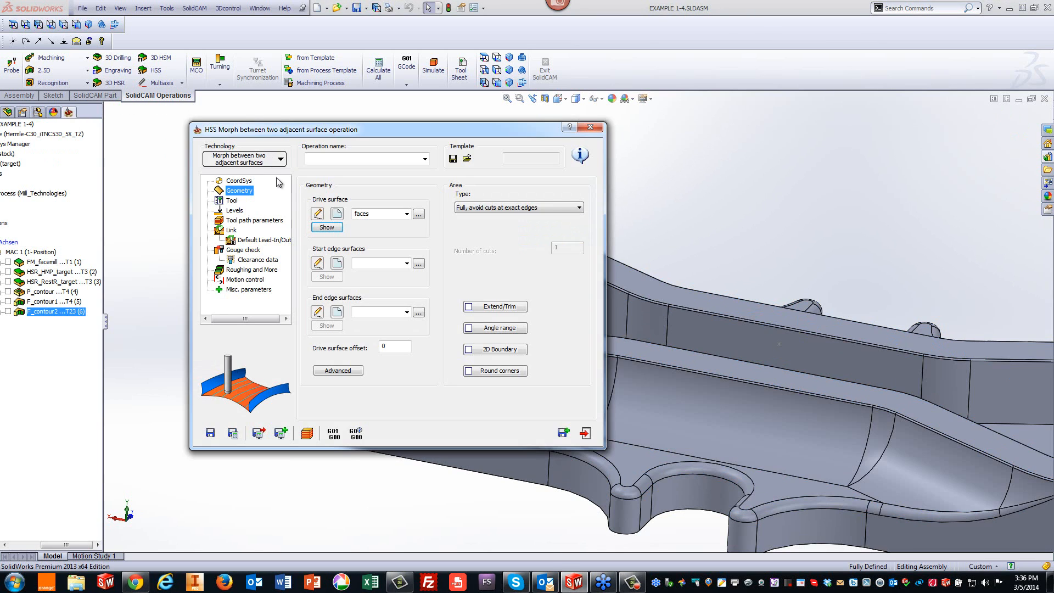
Define the start edge surfaces with the part's flat top rim face.
{"action": "left_click", "coordinate": [337, 263]}
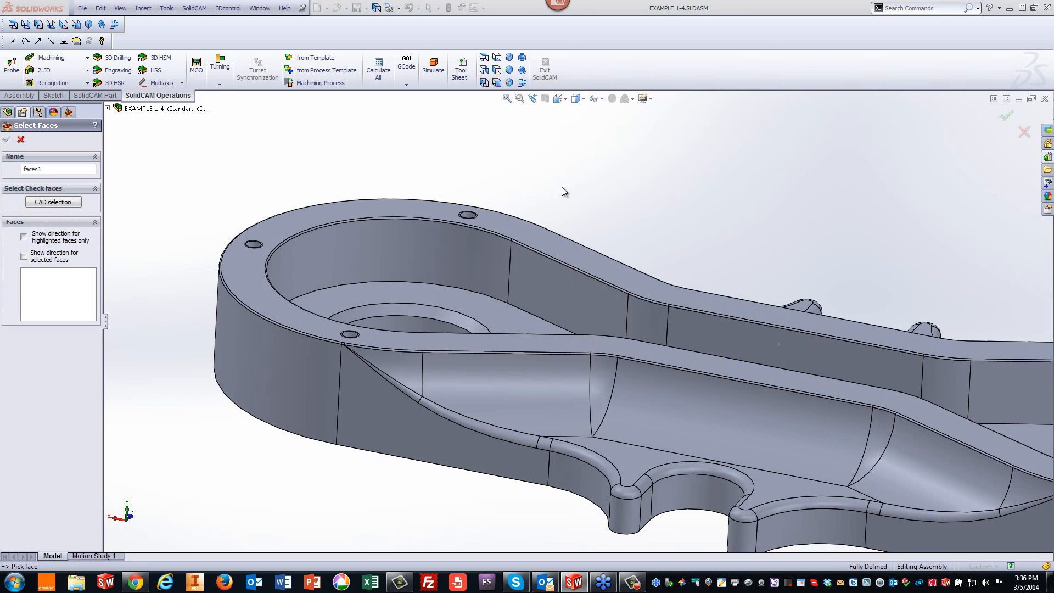
{"action": "left_click", "coordinate": [434, 344]}
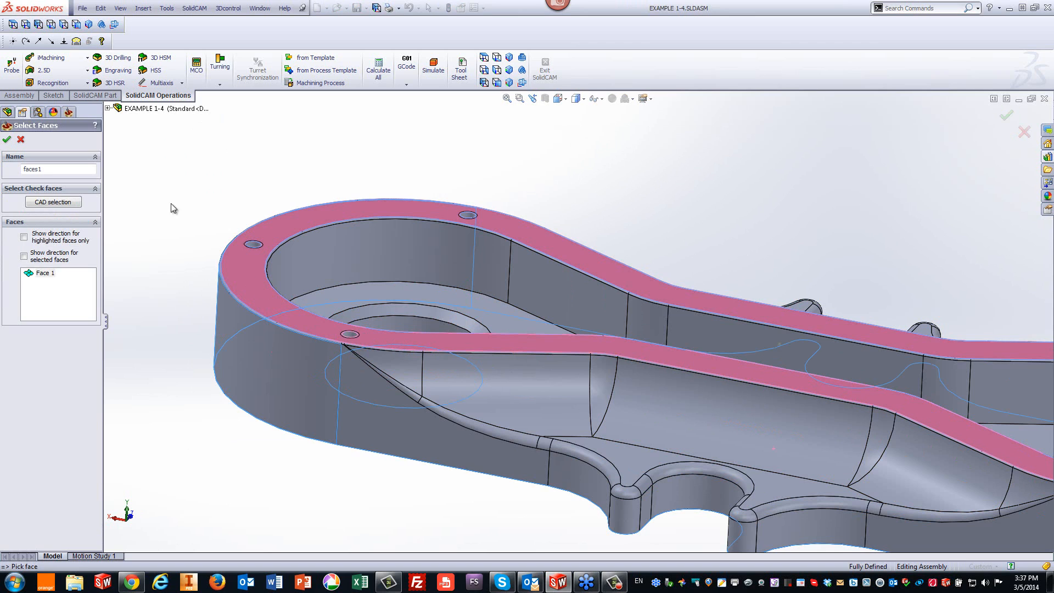
{"action": "left_click", "coordinate": [7, 140]}
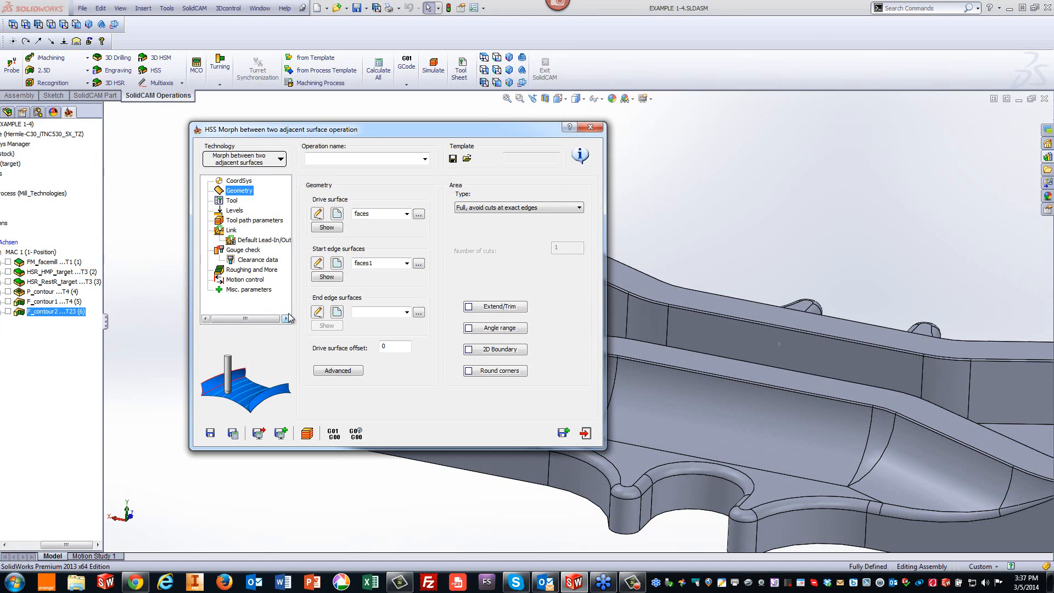
Define a new end edge surfaces geometry with two lower-edge fillet faces at one pocket end and the adjoining flat floor face.
{"action": "left_click", "coordinate": [337, 312]}
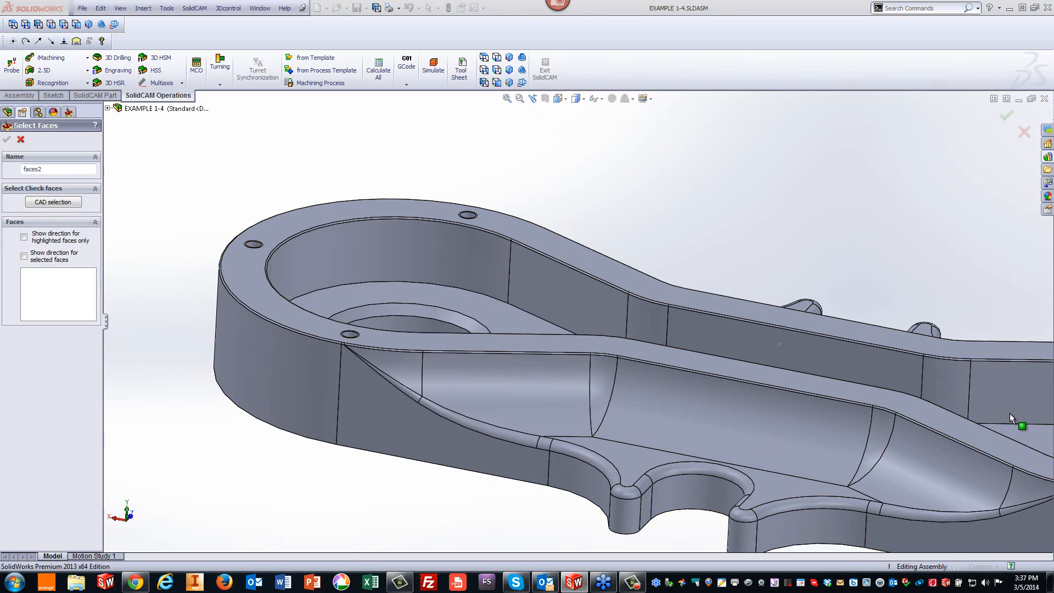
{"action": "scroll", "coordinate": [977, 439], "scroll_direction": "down", "scroll_amount": 5}
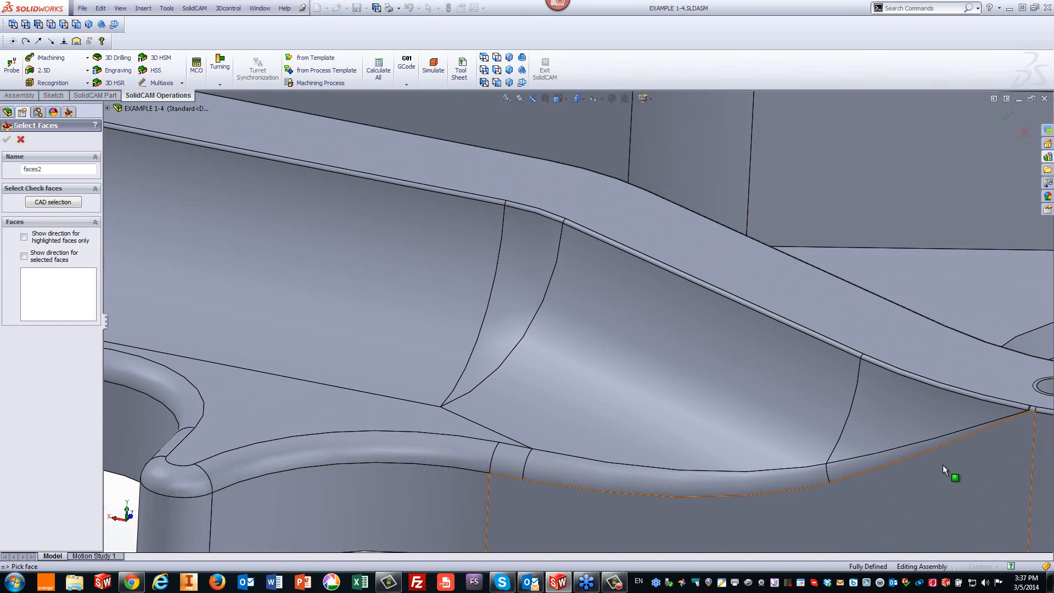
{"action": "left_click", "coordinate": [856, 465]}
{"action": "left_click", "coordinate": [785, 476]}
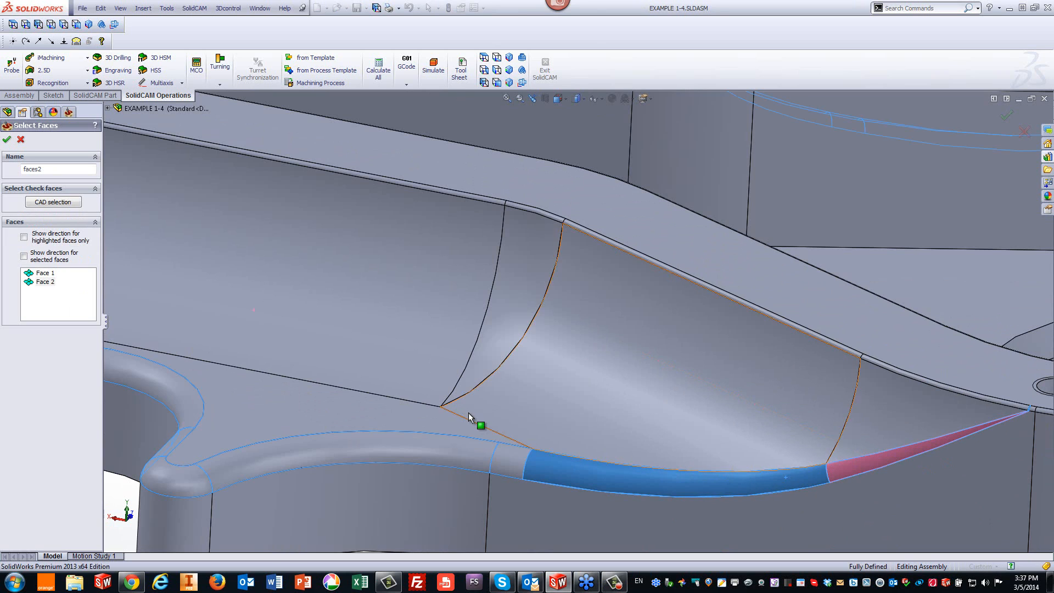
{"action": "left_click", "coordinate": [483, 431]}
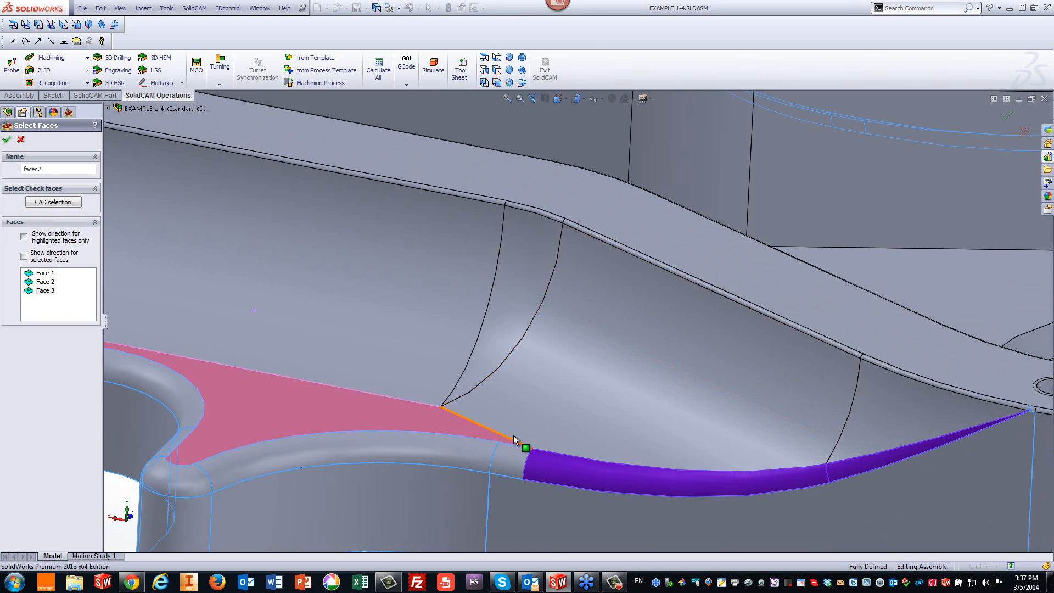
Add the two lower-edge fillet faces at the pocket's opposite end and accept the end edge surfaces.
{"action": "middle_click_drag", "start_coordinate": [336, 403], "coordinate": [325, 414]}
{"action": "scroll", "coordinate": [324, 415], "scroll_direction": "up", "scroll_amount": 6}
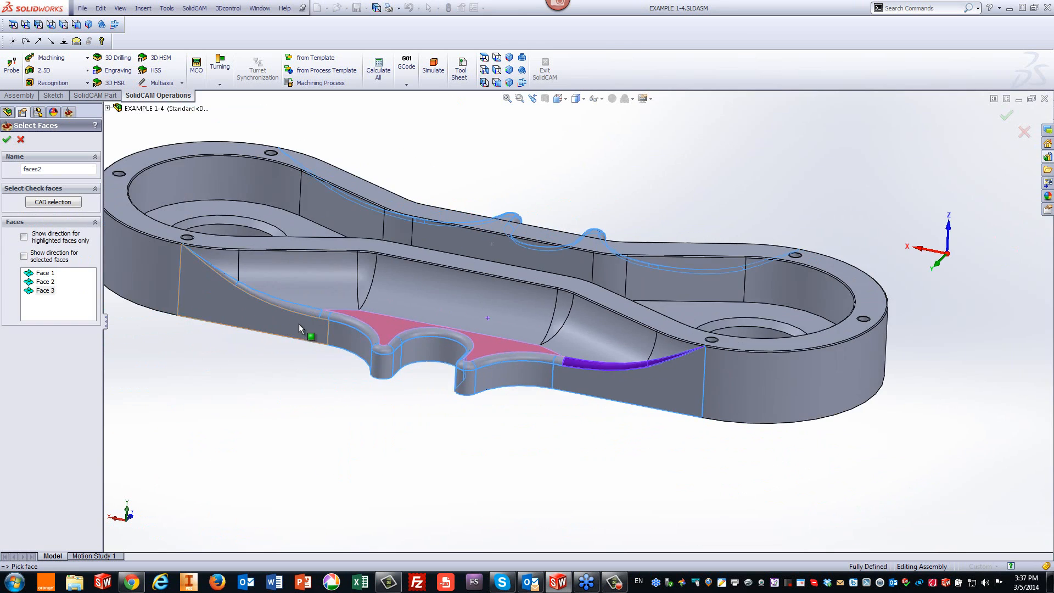
{"action": "scroll", "coordinate": [299, 327], "scroll_direction": "down", "scroll_amount": 6}
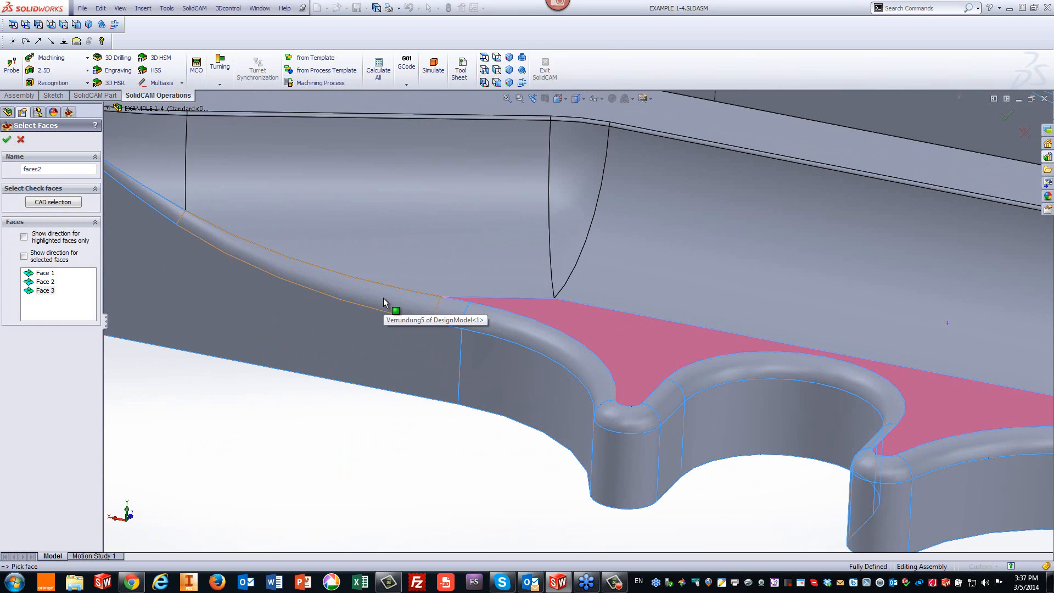
{"action": "left_click", "coordinate": [318, 282]}
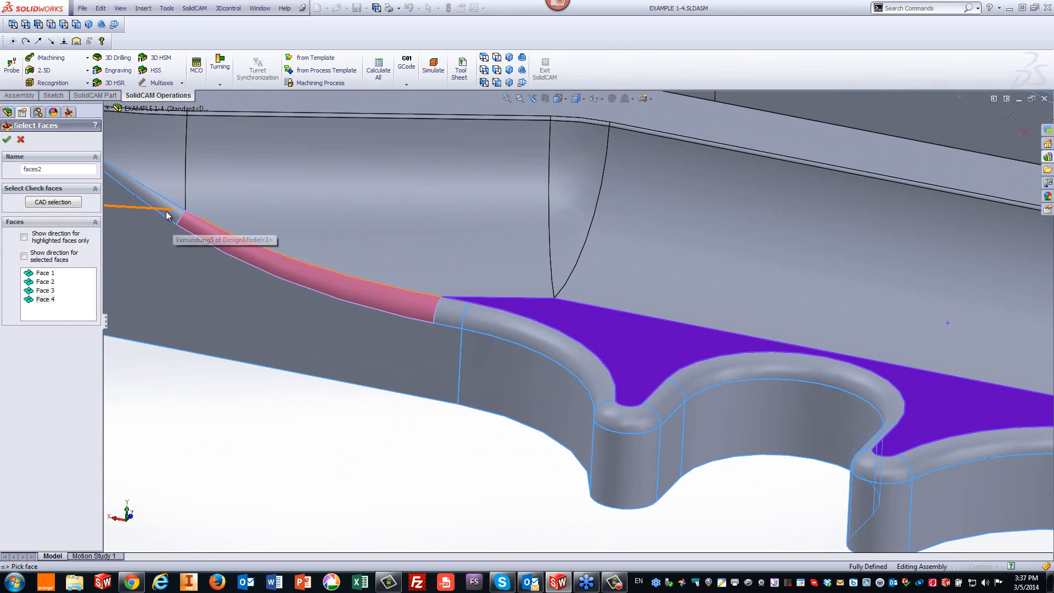
{"action": "scroll", "coordinate": [233, 436], "scroll_direction": "up", "scroll_amount": 4}
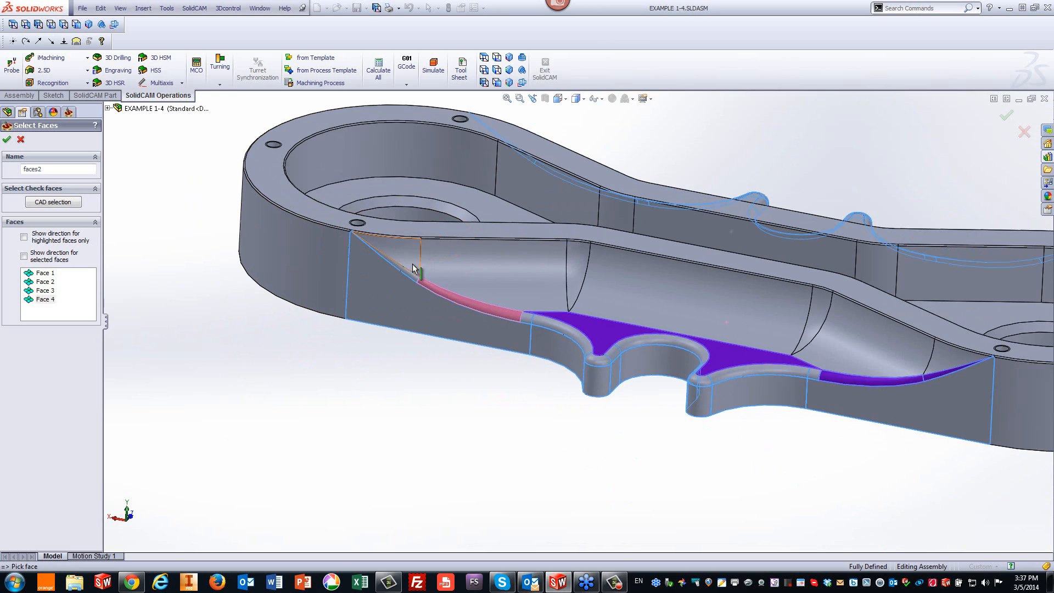
{"action": "scroll", "coordinate": [410, 288], "scroll_direction": "down", "scroll_amount": 5}
{"action": "left_click", "coordinate": [446, 267]}
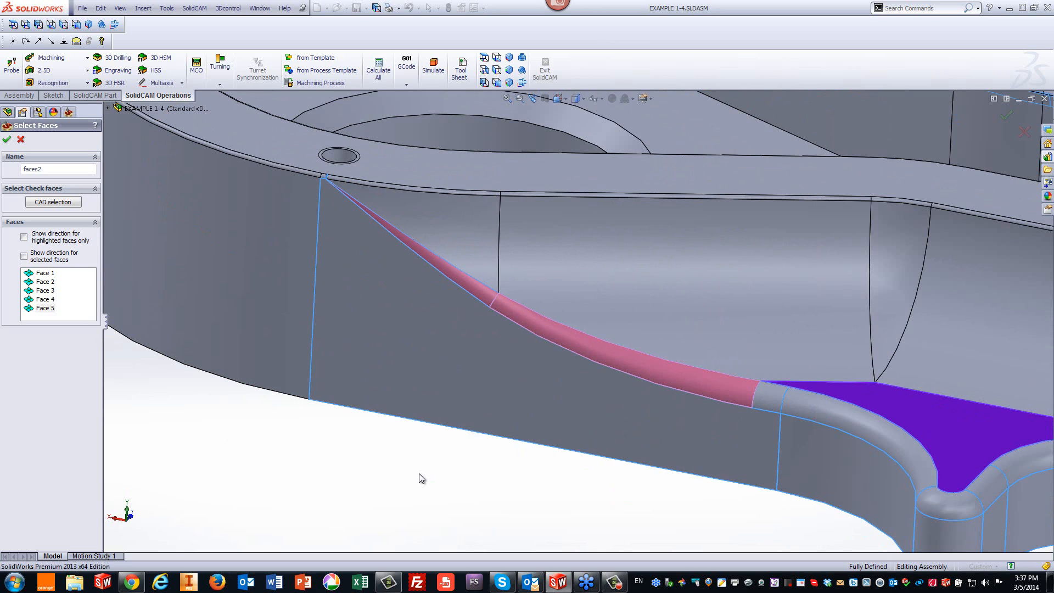
{"action": "left_click", "coordinate": [8, 140]}
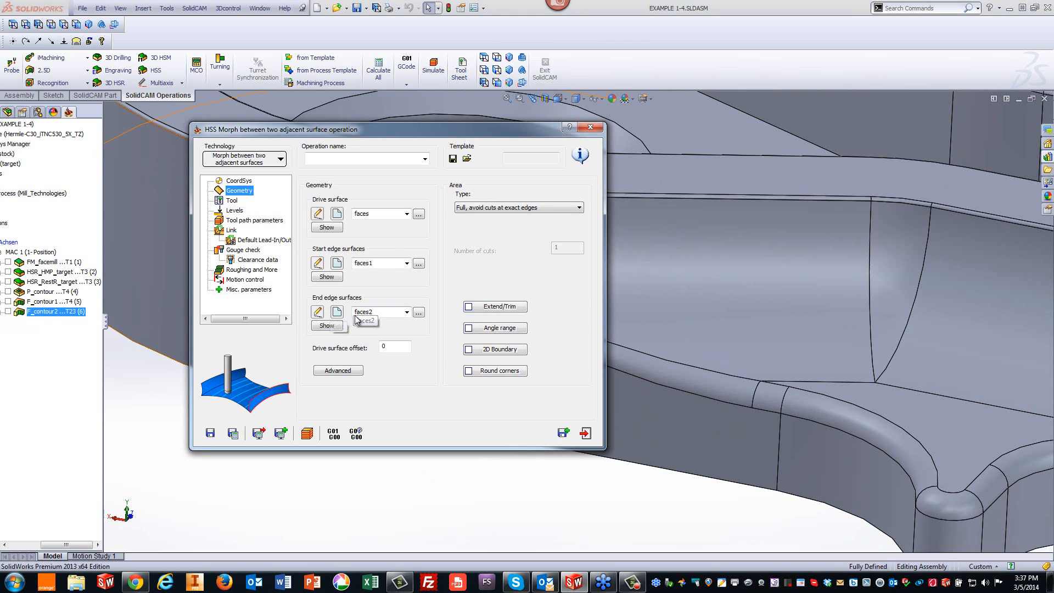
Filter the tool table to ball nose mills and assign tool 9, the 10 mm ball nose mill, to the operation.
{"action": "left_click", "coordinate": [231, 201]}
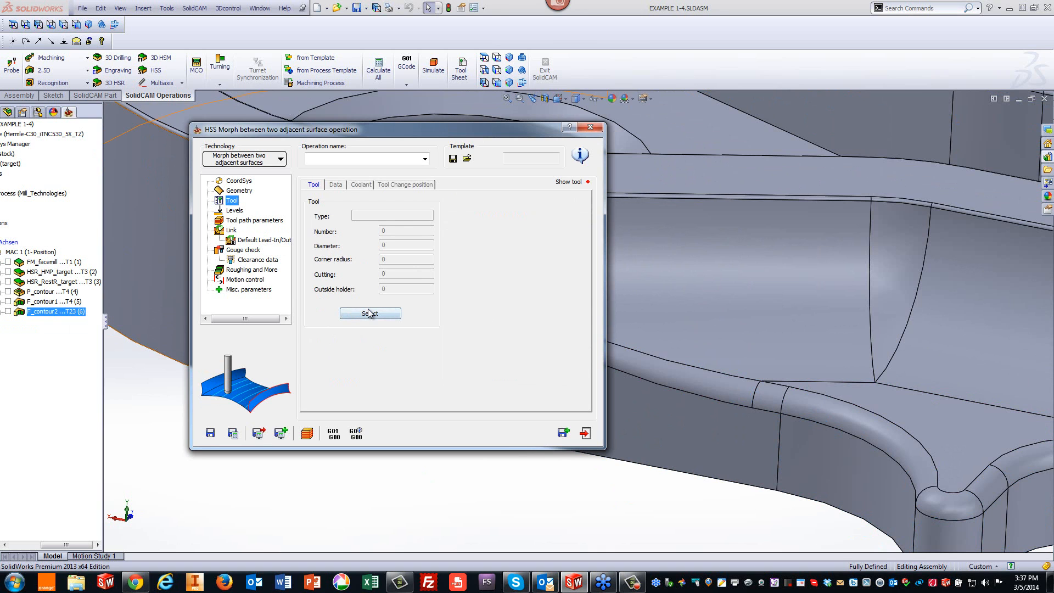
{"action": "left_click", "coordinate": [369, 313]}
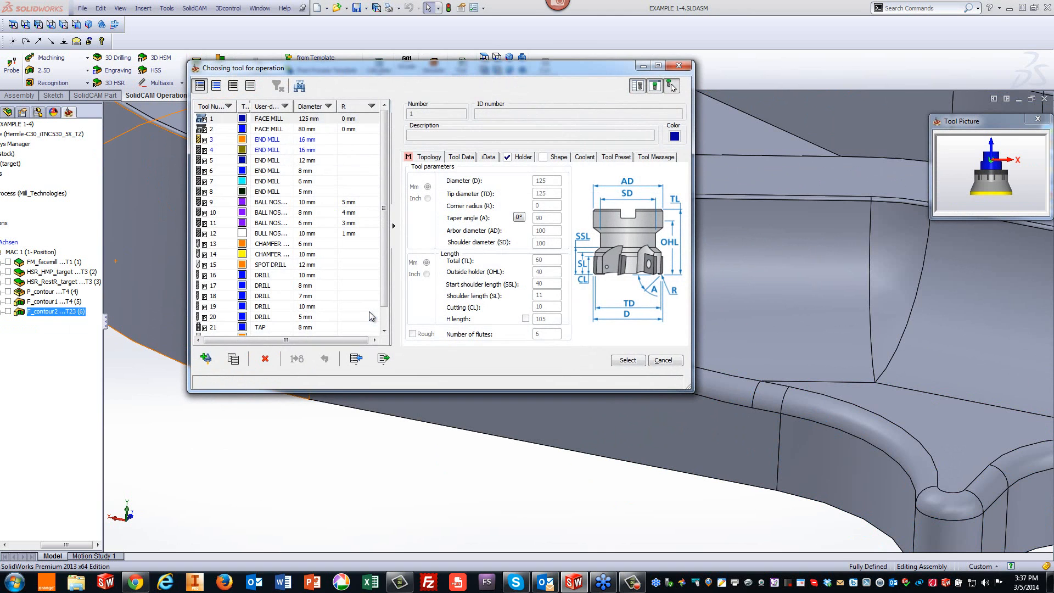
{"action": "left_click", "coordinate": [285, 106]}
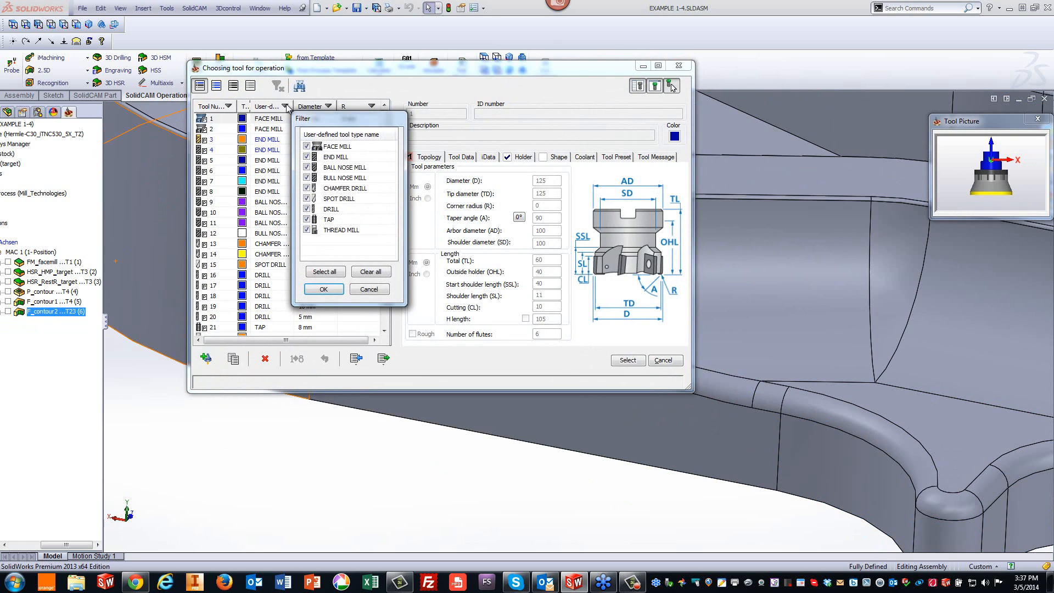
{"action": "left_click", "coordinate": [377, 272]}
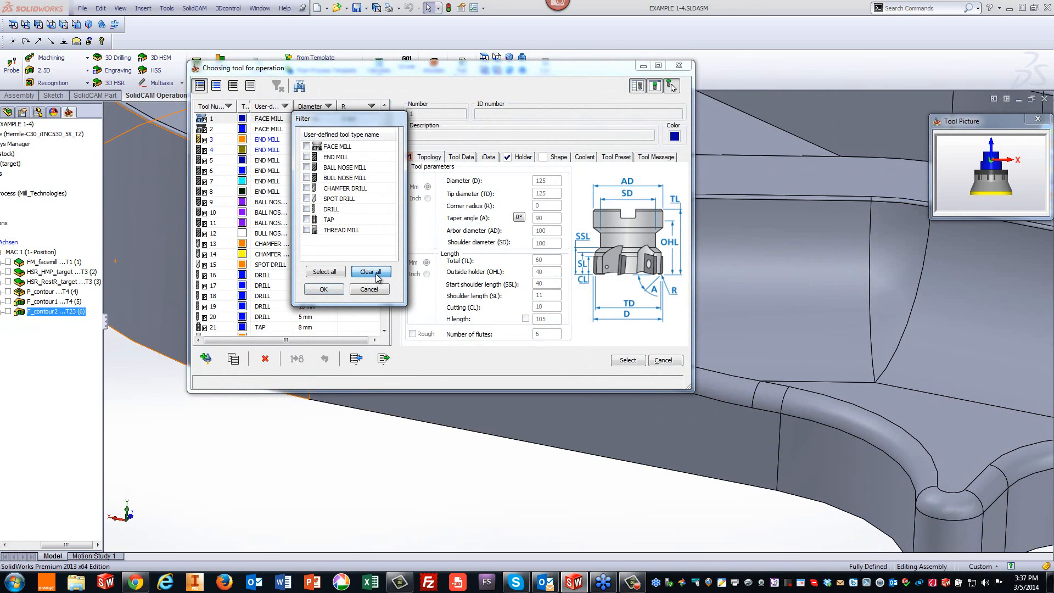
{"action": "left_click", "coordinate": [306, 167]}
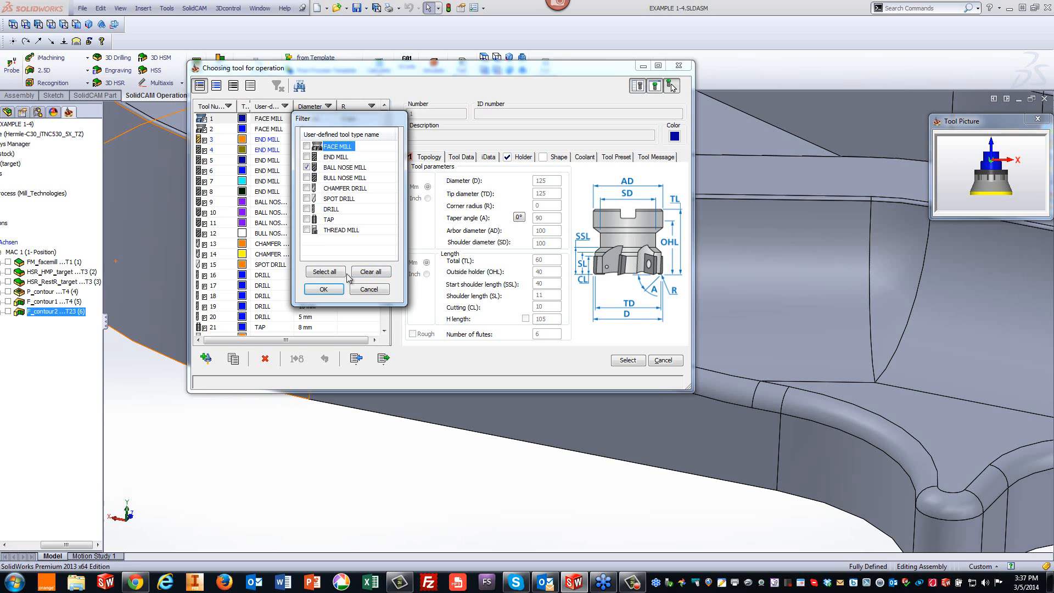
{"action": "left_click", "coordinate": [324, 290]}
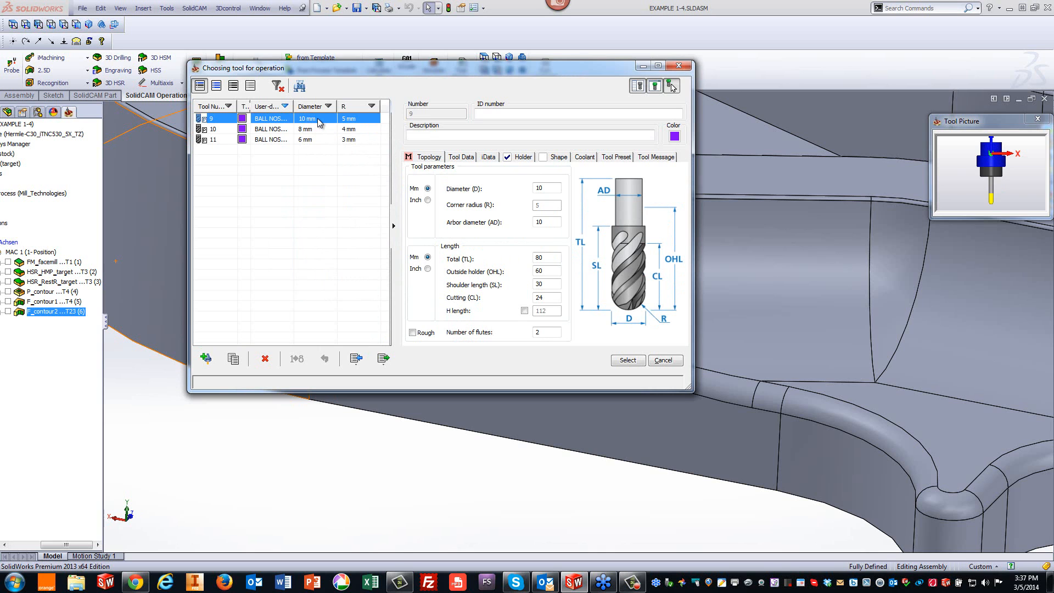
{"action": "left_click", "coordinate": [628, 361]}
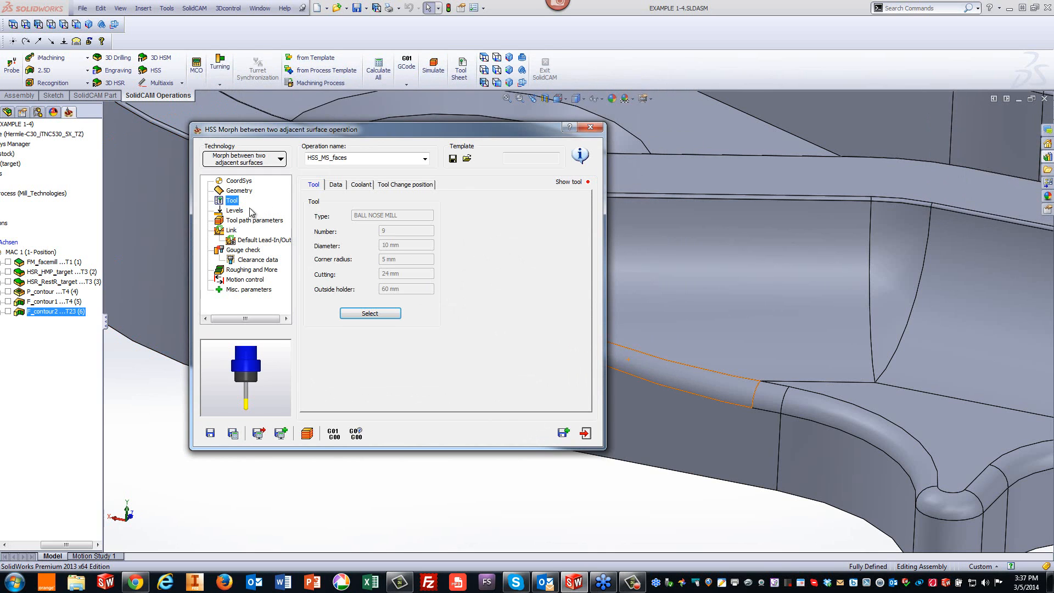
Set the maximum step over to 0.2 and the scallop to 0.001, and save and calculate the operation.
{"action": "left_click", "coordinate": [239, 221]}
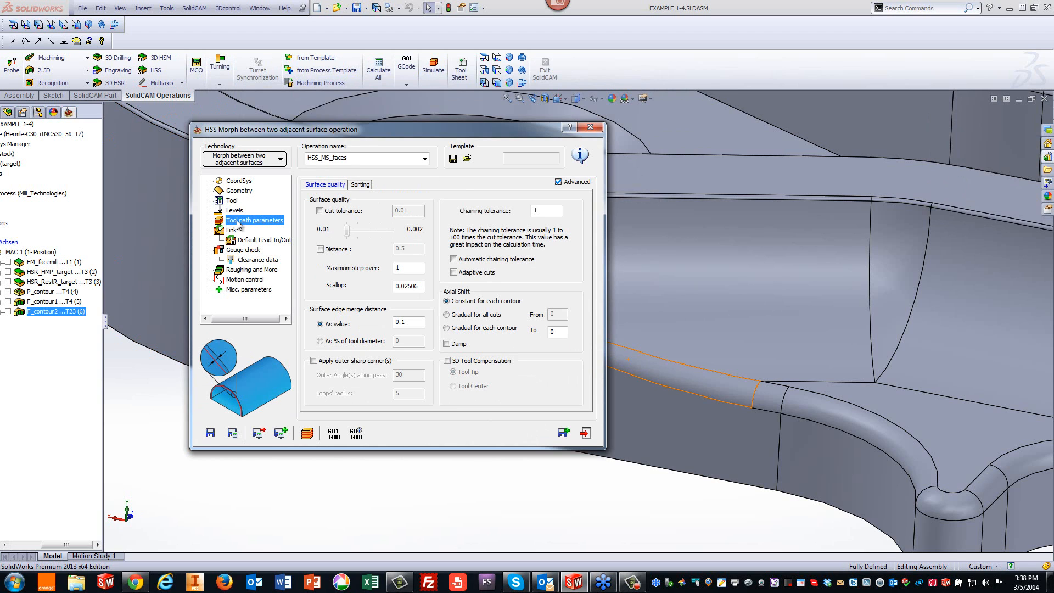
{"action": "double_click", "coordinate": [403, 268]}
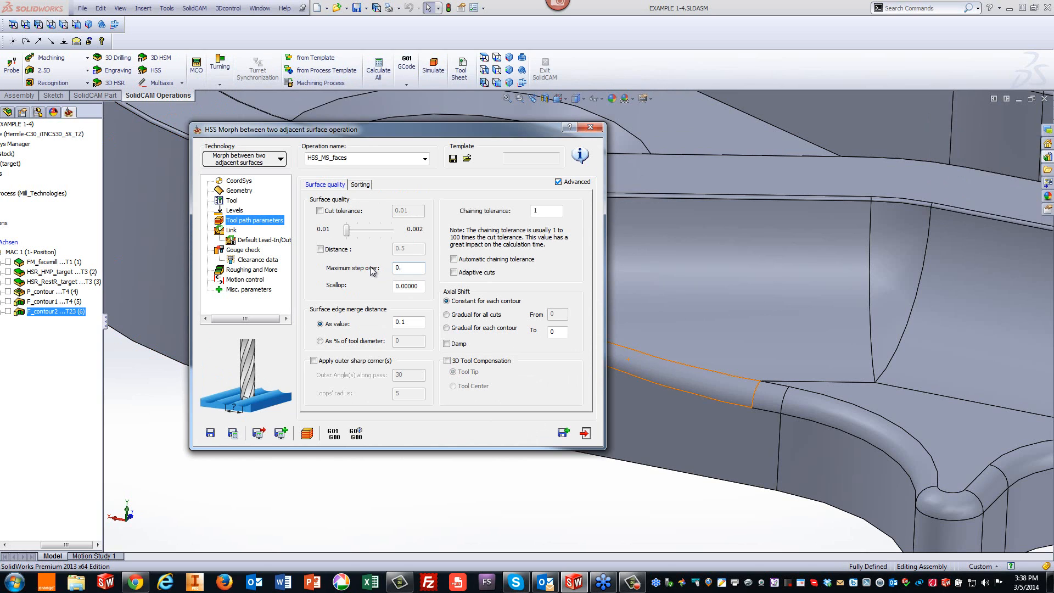
{"action": "key", "text": "Tab"}
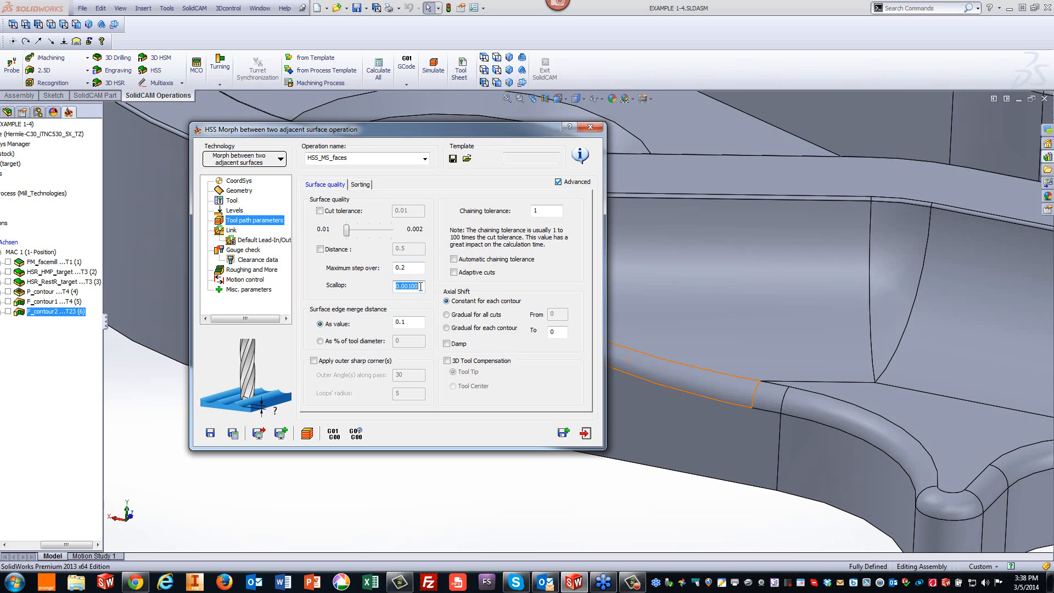
{"action": "left_click", "coordinate": [234, 433]}
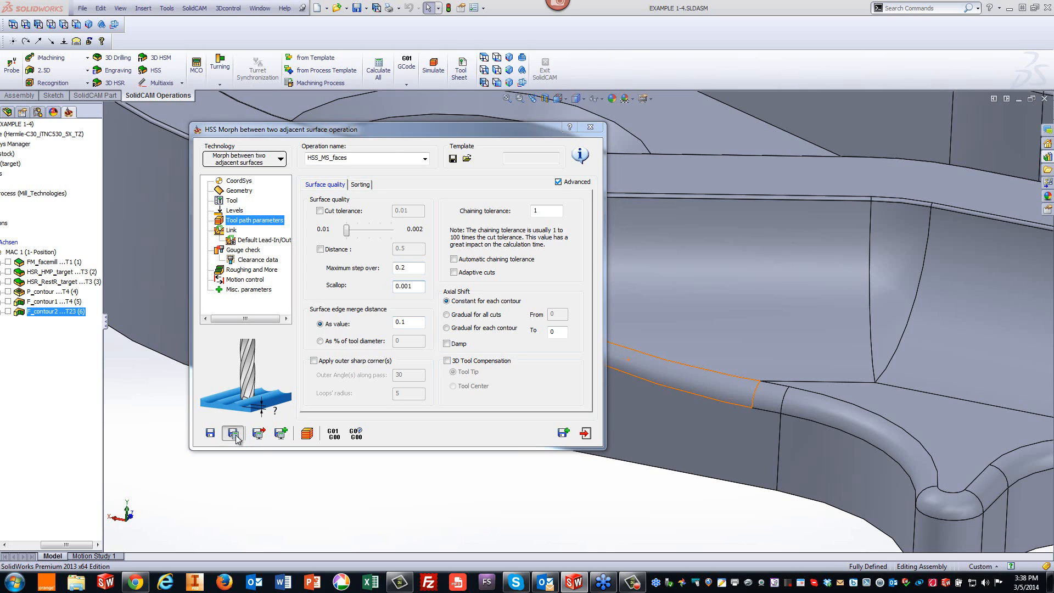
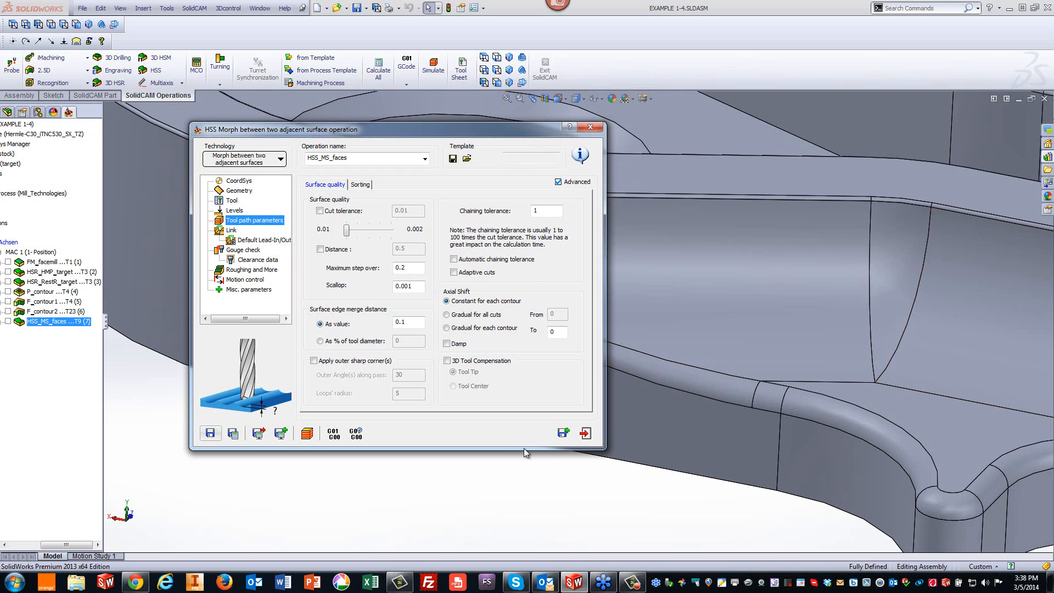
Simulate the pocket morph tool path in Host CAD mode with the part in isometric view.
{"action": "left_click", "coordinate": [307, 433]}
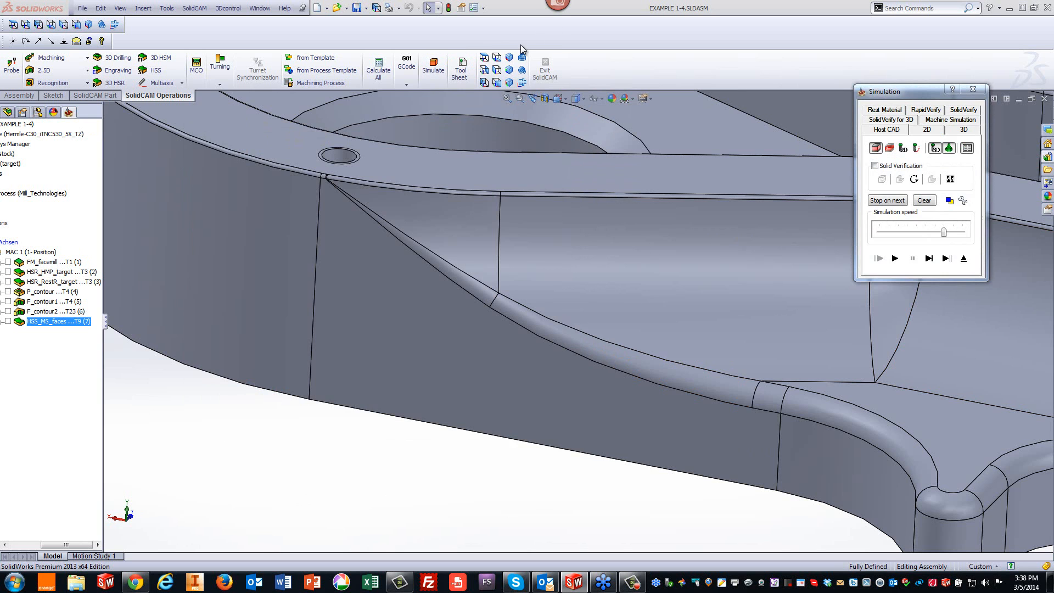
{"action": "left_click", "coordinate": [509, 57]}
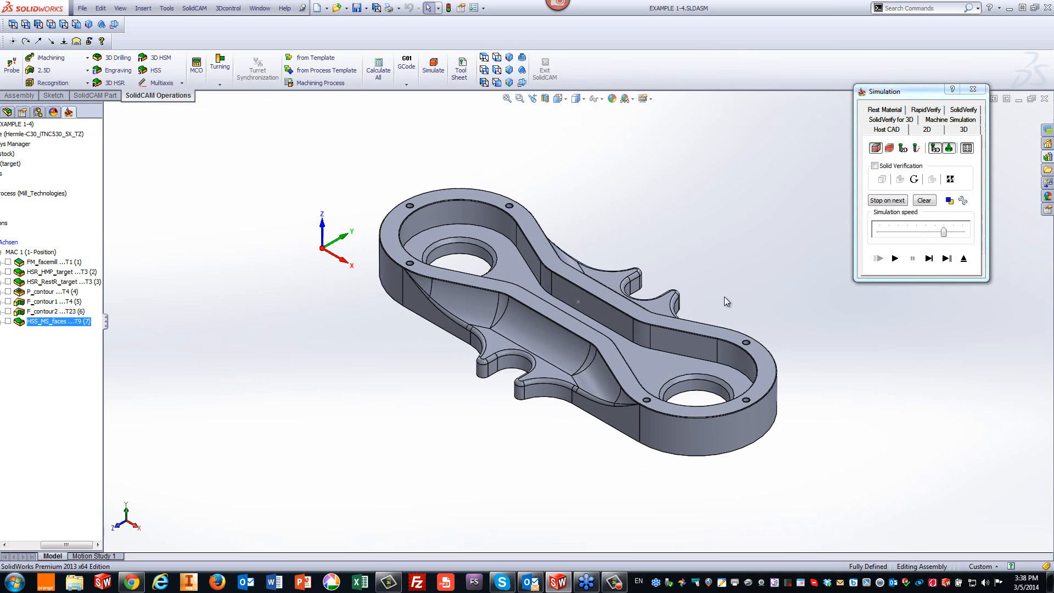
{"action": "left_click", "coordinate": [903, 256]}
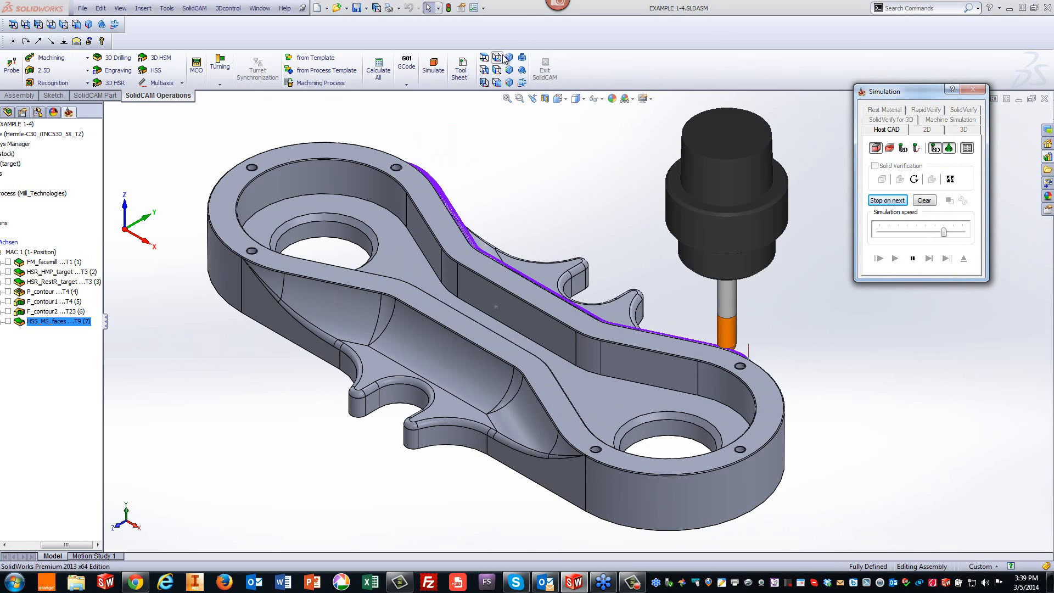
Inspect the pocket tool path simulation up close, raise the simulation speed to maximum, and exit the simulation.
{"action": "scroll", "coordinate": [818, 272], "scroll_direction": "up", "scroll_amount": 3}
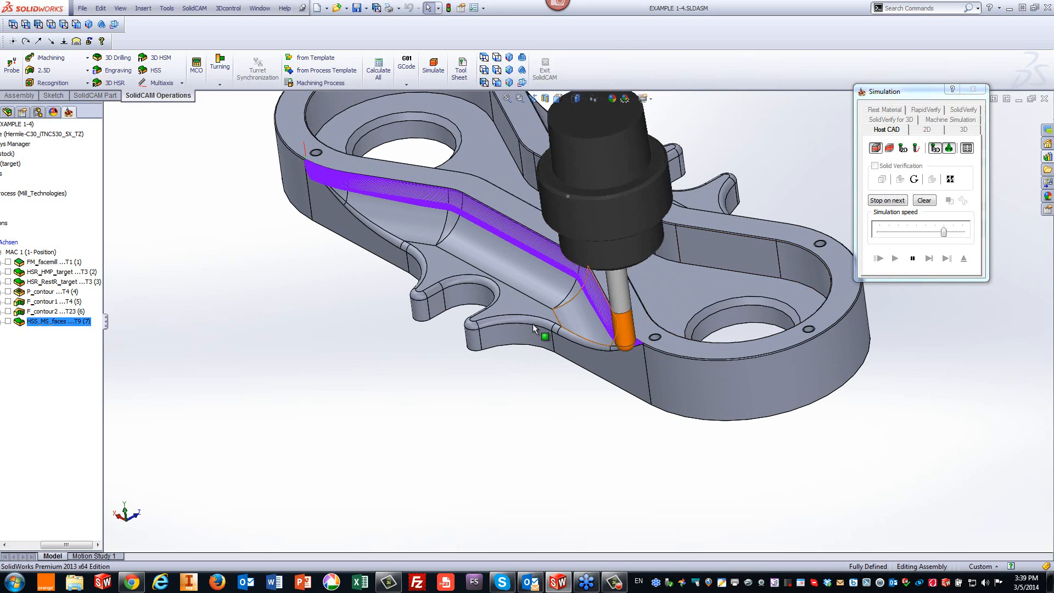
{"action": "scroll", "coordinate": [528, 265], "scroll_direction": "down", "scroll_amount": 2}
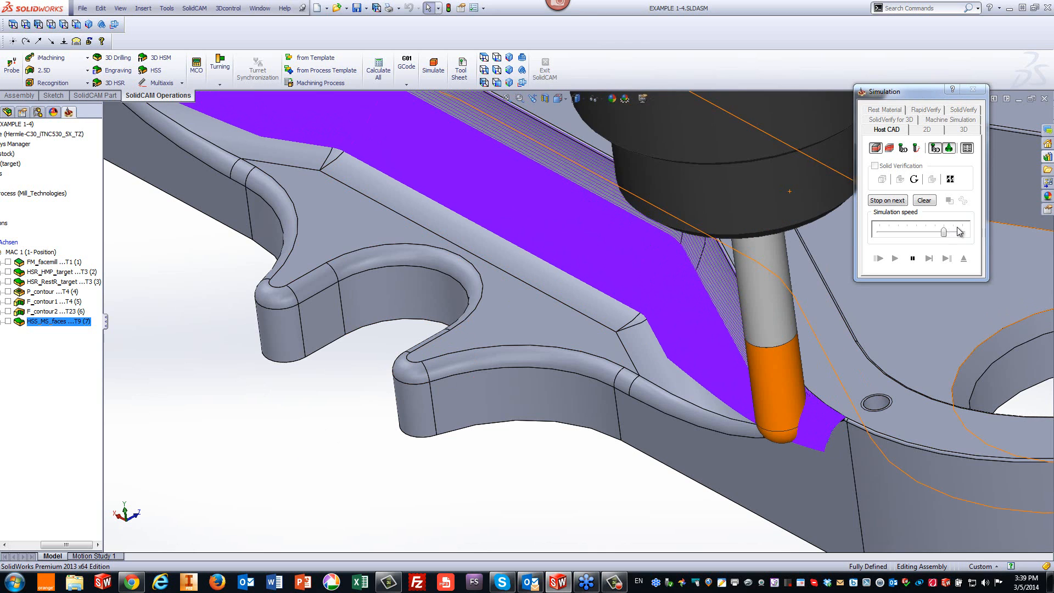
{"action": "left_click_drag", "start_coordinate": [943, 231], "coordinate": [954, 231]}
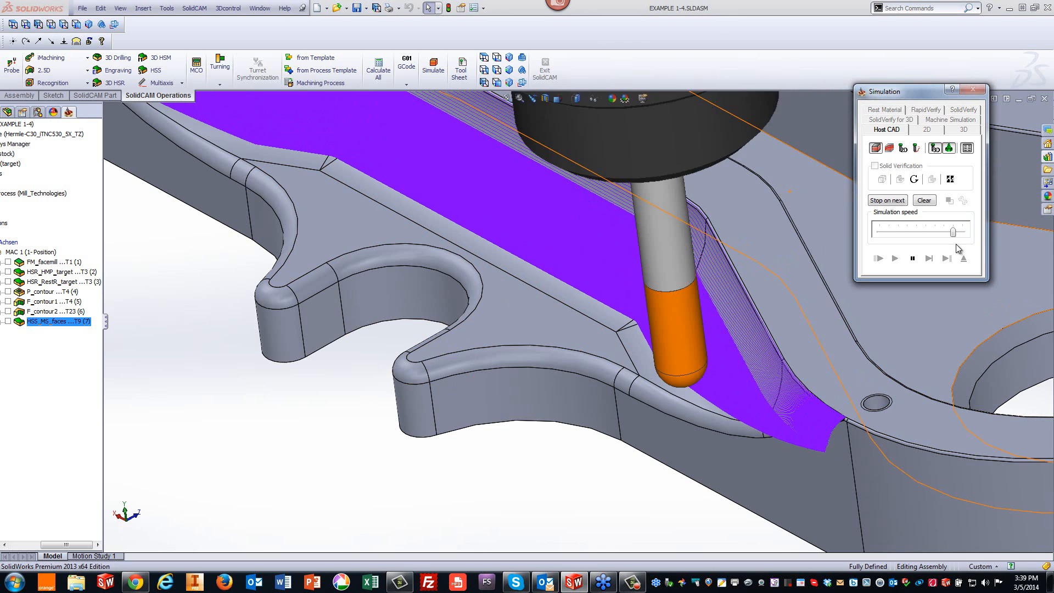
{"action": "left_click", "coordinate": [965, 237]}
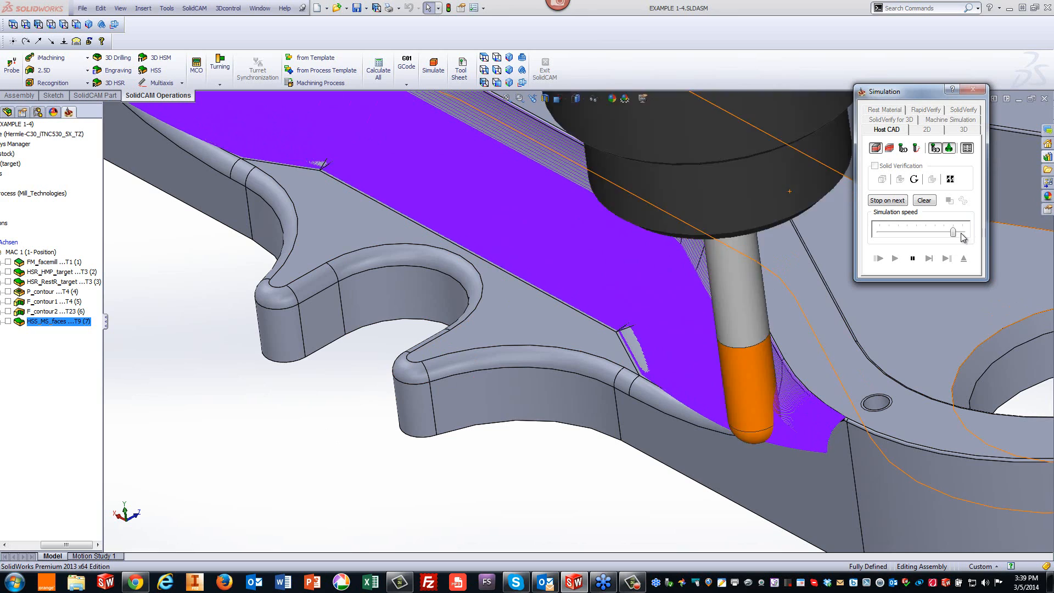
{"action": "left_click", "coordinate": [552, 503]}
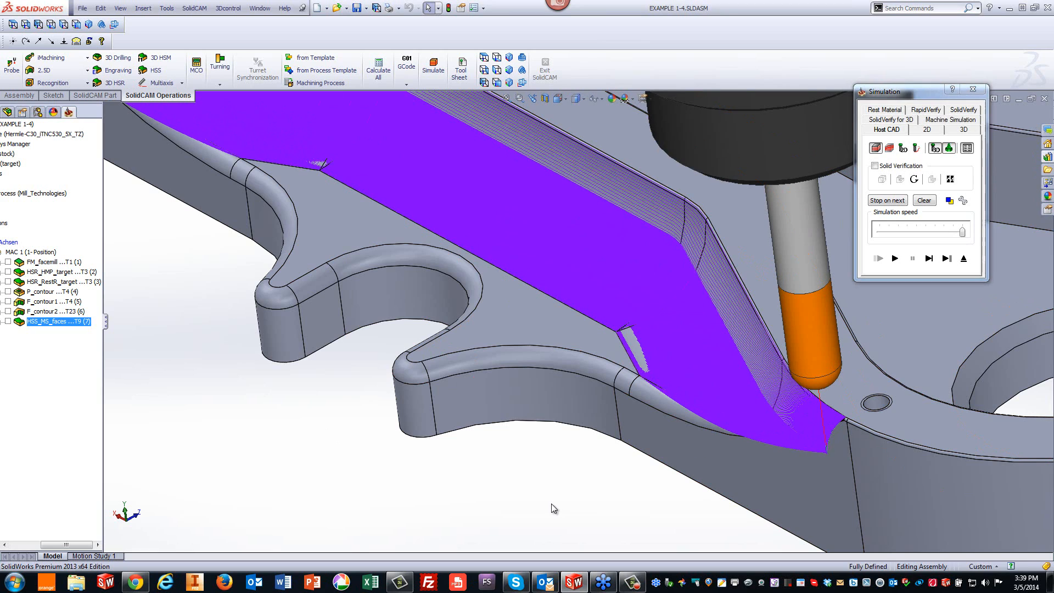
{"action": "scroll", "coordinate": [552, 504], "scroll_direction": "up", "scroll_amount": 3}
{"action": "scroll", "coordinate": [551, 503], "scroll_direction": "up", "scroll_amount": 5}
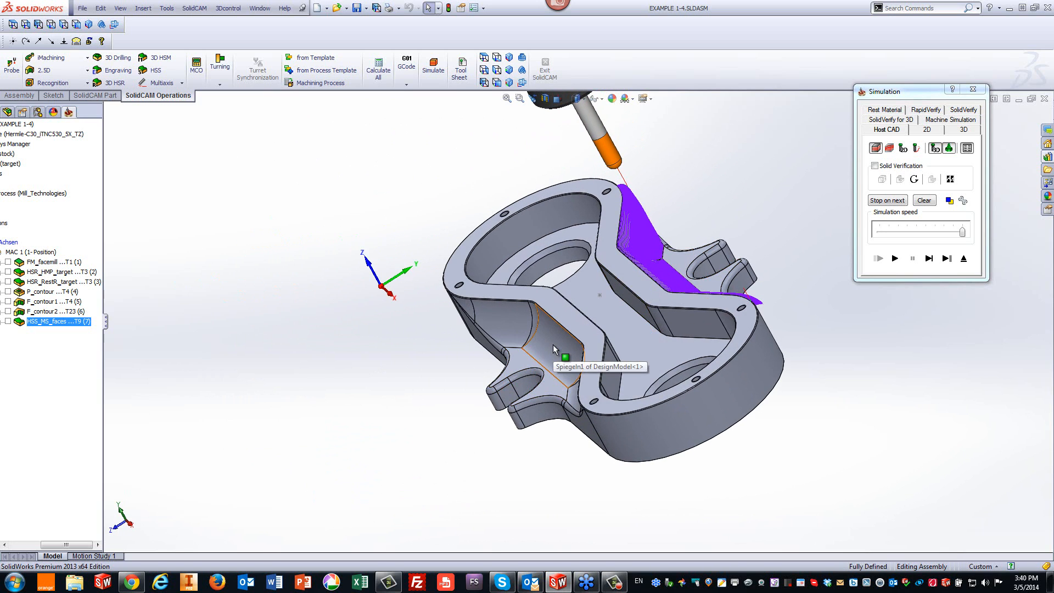
{"action": "left_click", "coordinate": [963, 259]}
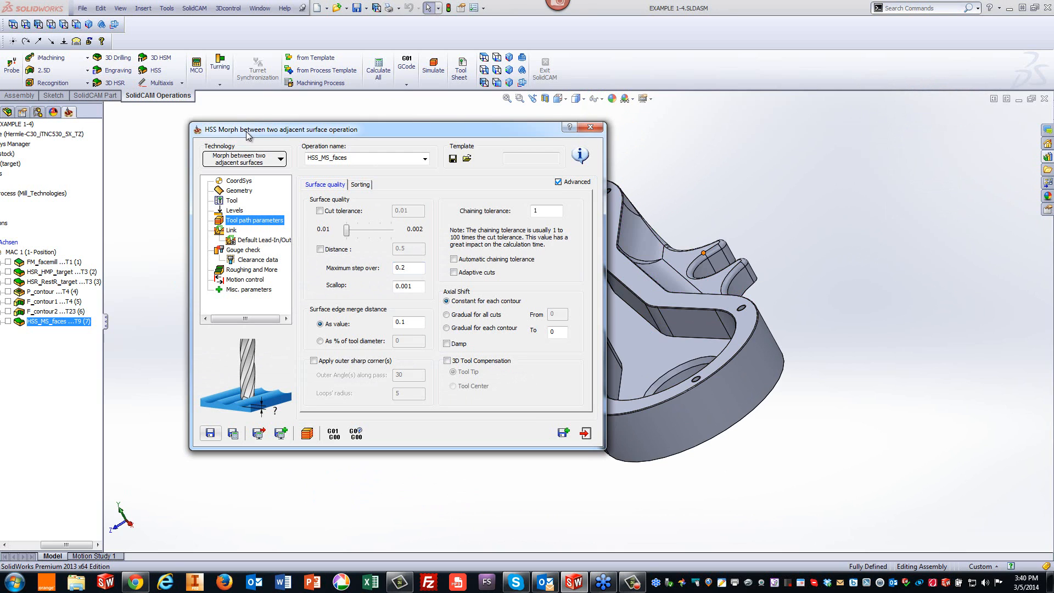
Enable rotation/translation of the morph tool path with 2 steps and a rotation angle of 180.
{"action": "left_click", "coordinate": [244, 270]}
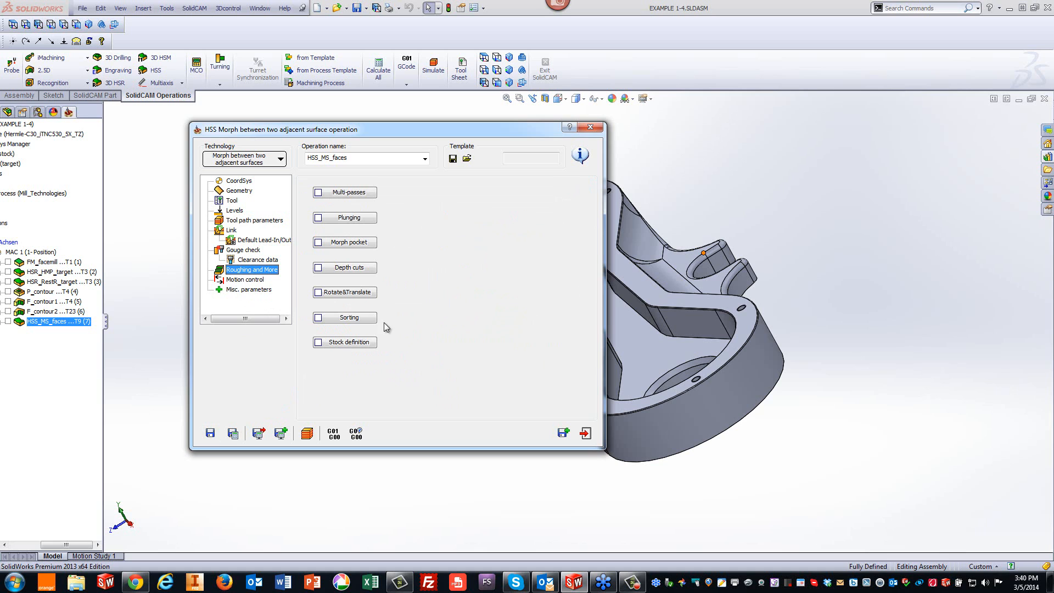
{"action": "left_click", "coordinate": [321, 294]}
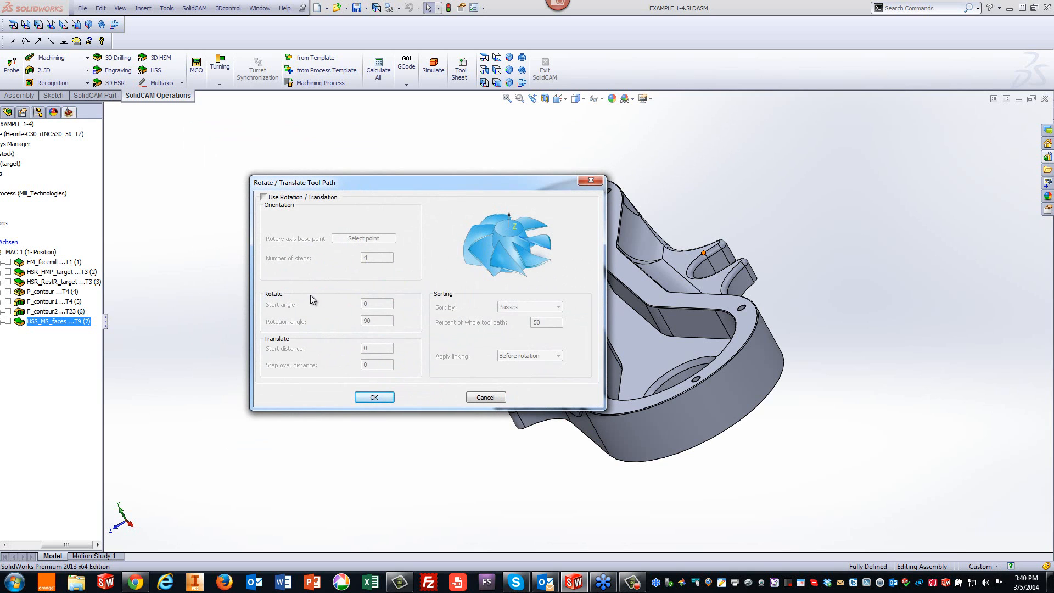
{"action": "left_click", "coordinate": [265, 198]}
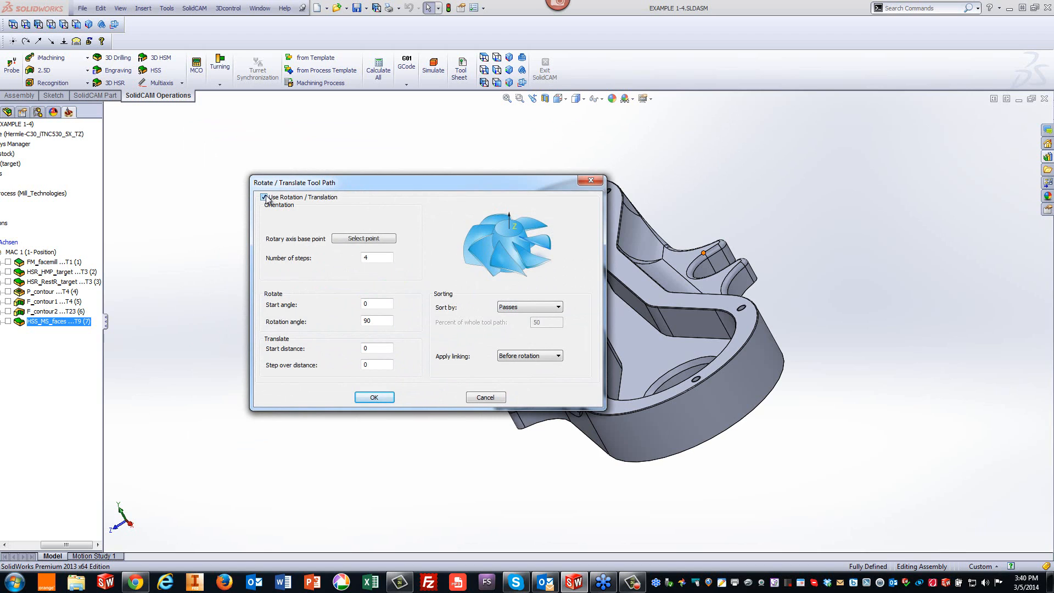
{"action": "left_click_drag", "start_coordinate": [369, 259], "coordinate": [332, 260]}
{"action": "type", "text": "2"}
{"action": "left_click", "coordinate": [378, 323]}
{"action": "type", "text": "180"}
{"action": "left_click_drag", "start_coordinate": [409, 183], "coordinate": [306, 143]}
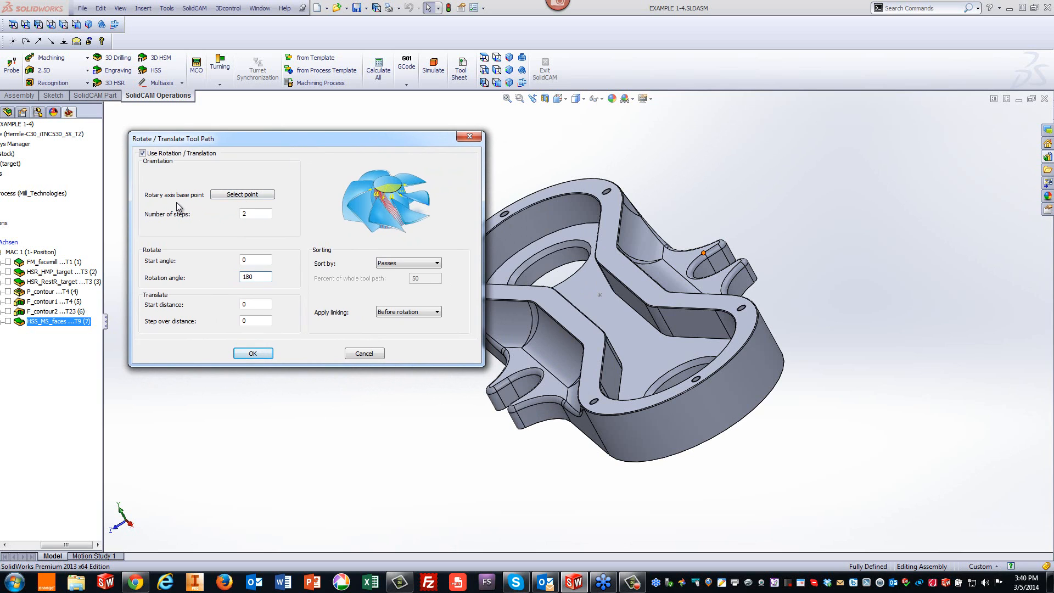
Set the rotary axis base point to the centre point on the part's inner floor and accept the rotation settings.
{"action": "left_click", "coordinate": [225, 194]}
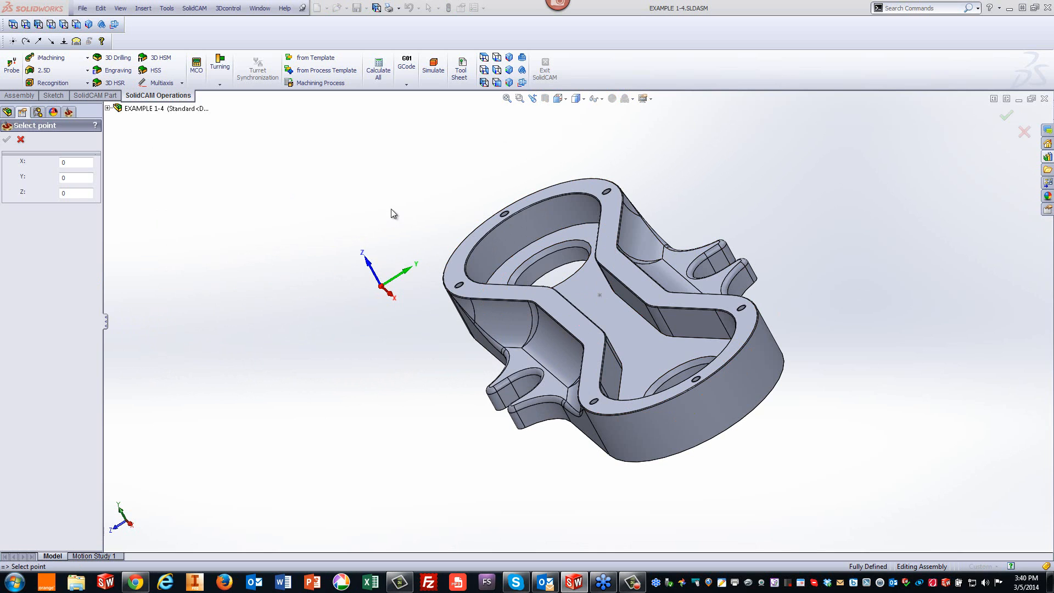
{"action": "scroll", "coordinate": [521, 275], "scroll_direction": "down", "scroll_amount": 5}
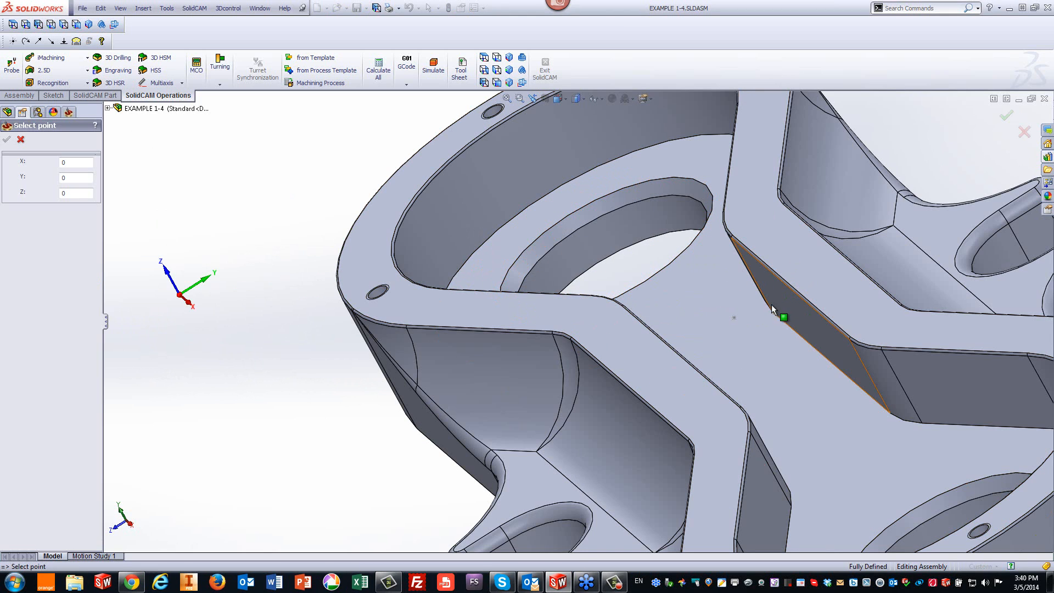
{"action": "left_click", "coordinate": [734, 318]}
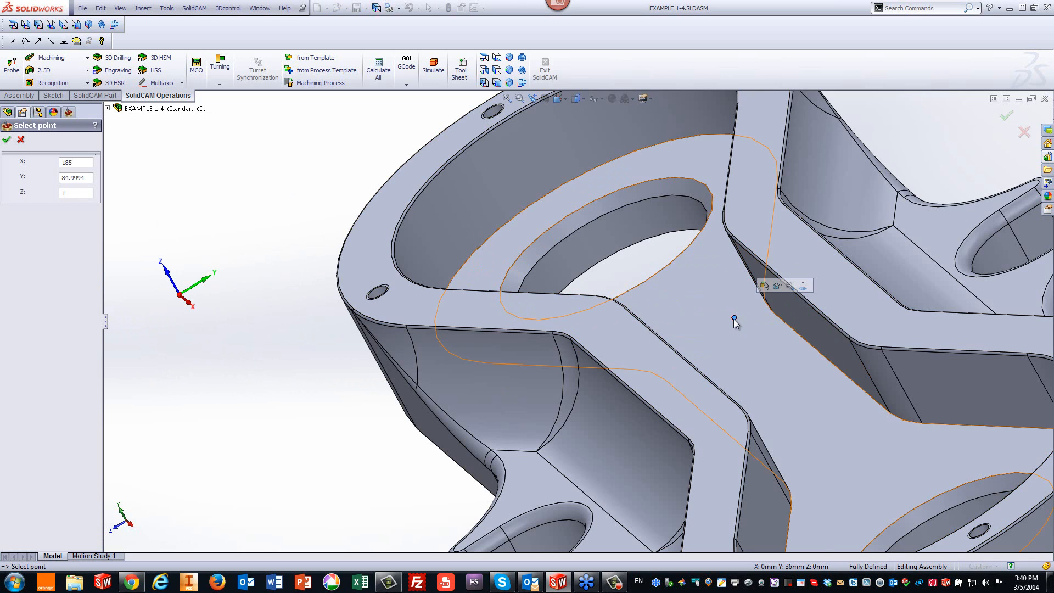
{"action": "left_click", "coordinate": [7, 140]}
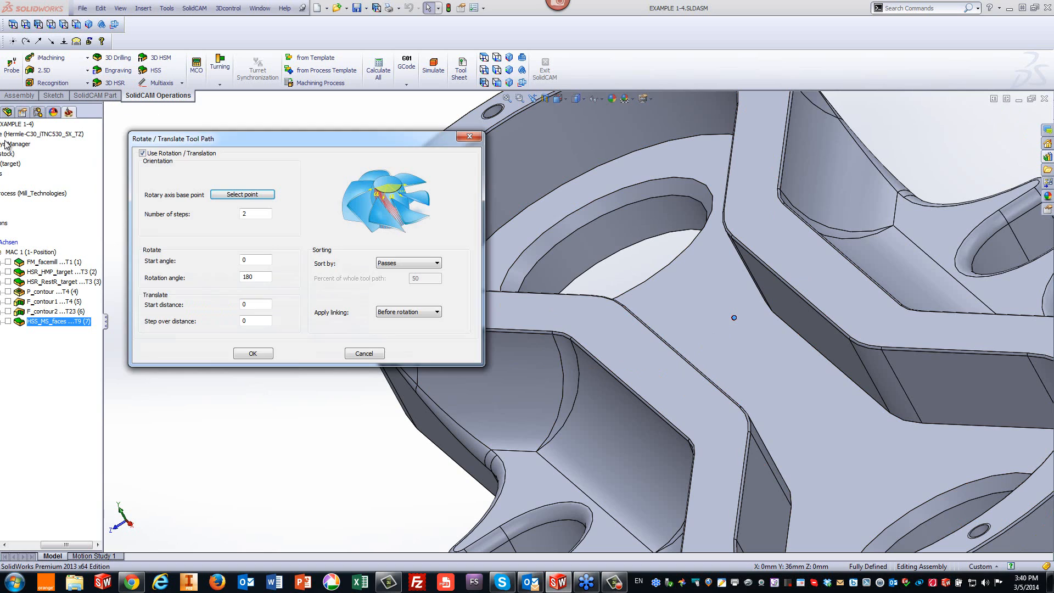
{"action": "left_click", "coordinate": [251, 354]}
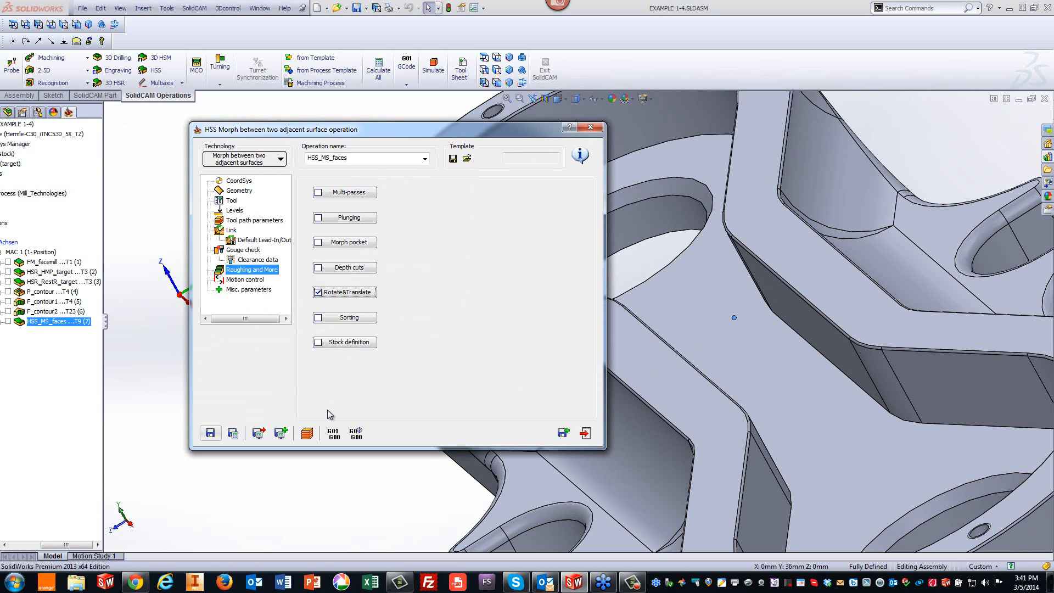
Simulate the rotated tool path on both side pockets in isometric view and exit the simulation.
{"action": "left_click", "coordinate": [307, 433]}
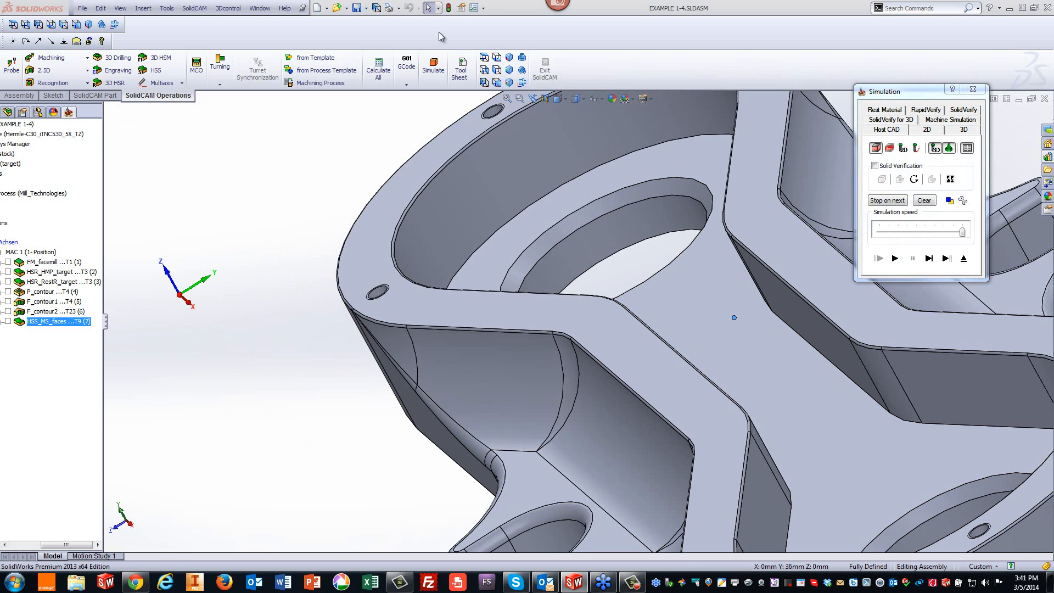
{"action": "left_click", "coordinate": [496, 58]}
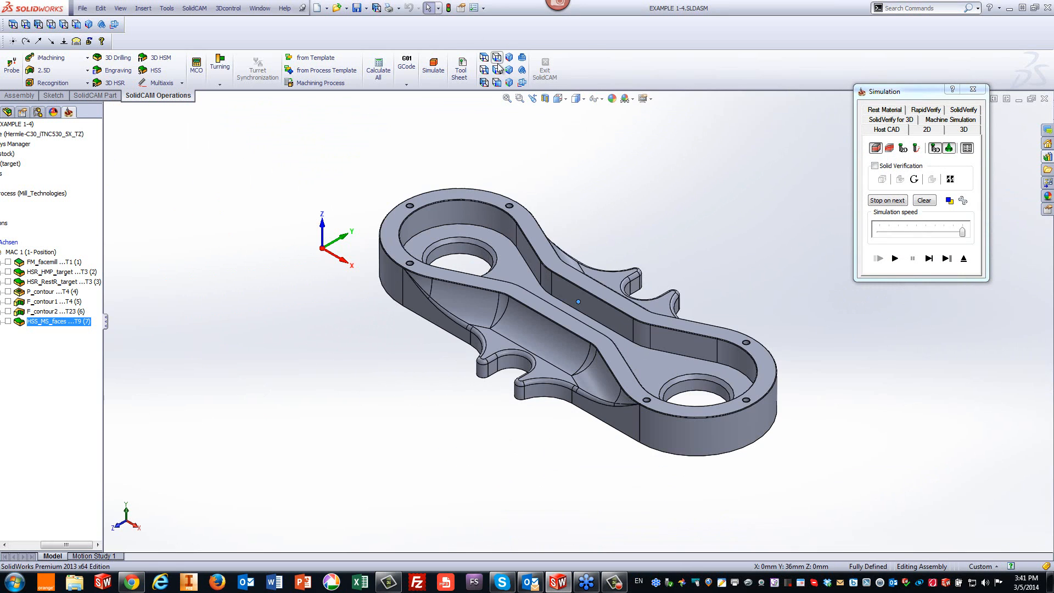
{"action": "left_click", "coordinate": [894, 258]}
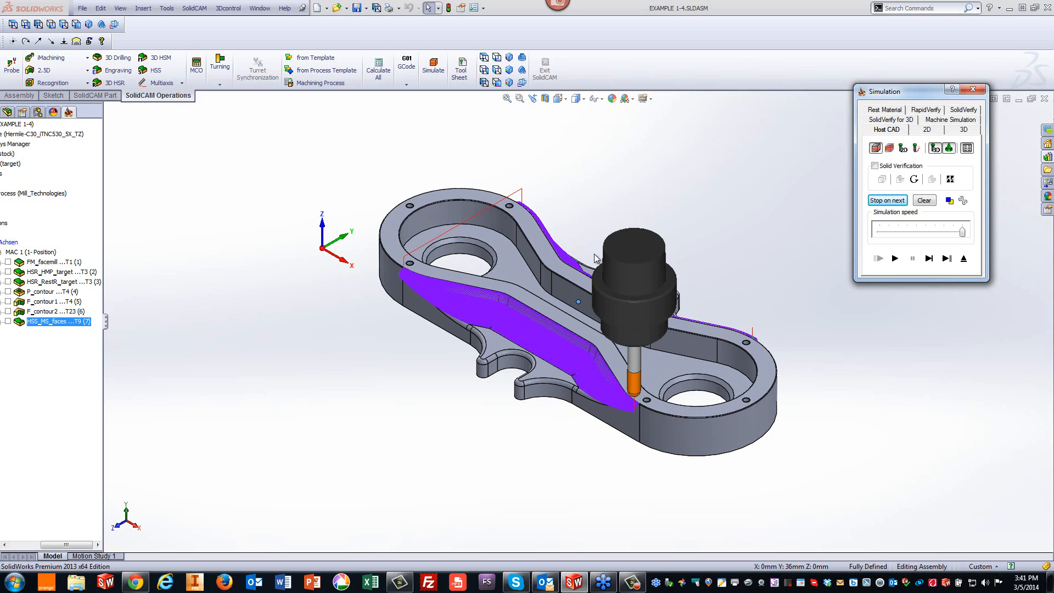
{"action": "left_click", "coordinate": [964, 259]}
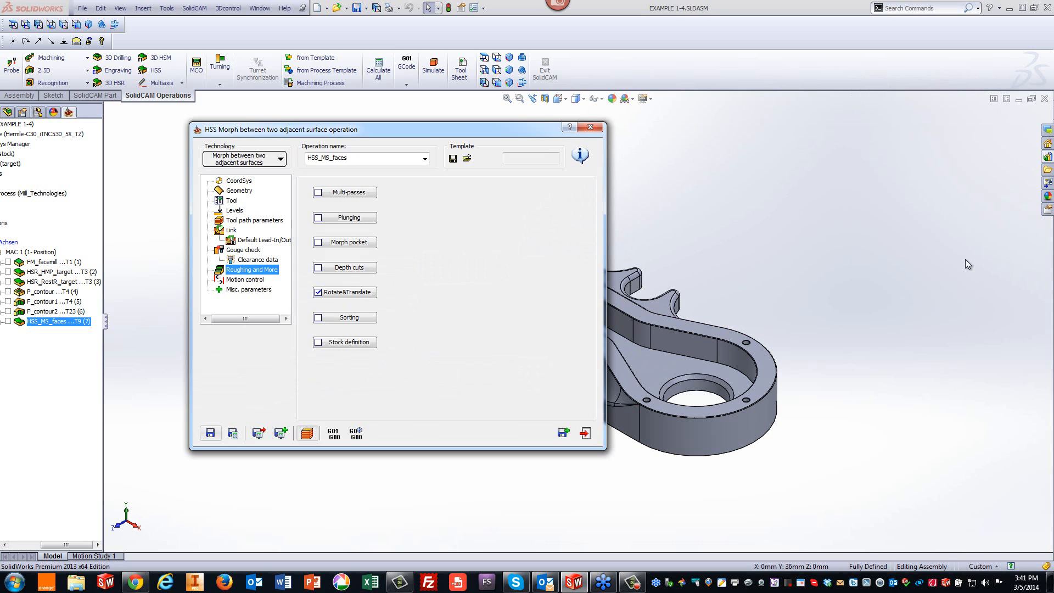
Save and copy the morph operation, and change the copy's technology to Parallel to curves.
{"action": "left_click", "coordinate": [562, 433]}
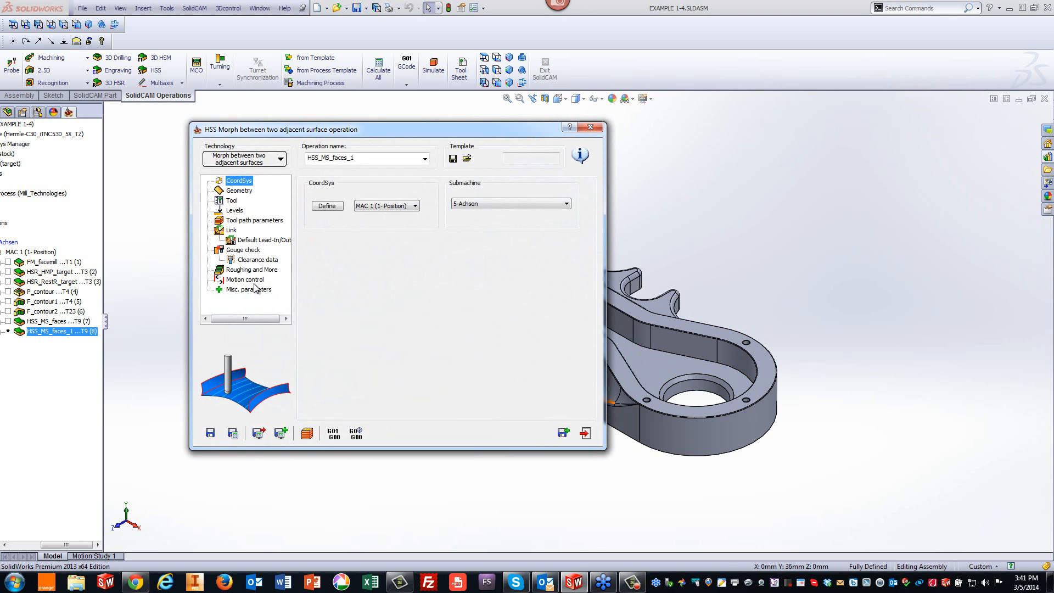
{"action": "left_click", "coordinate": [252, 270]}
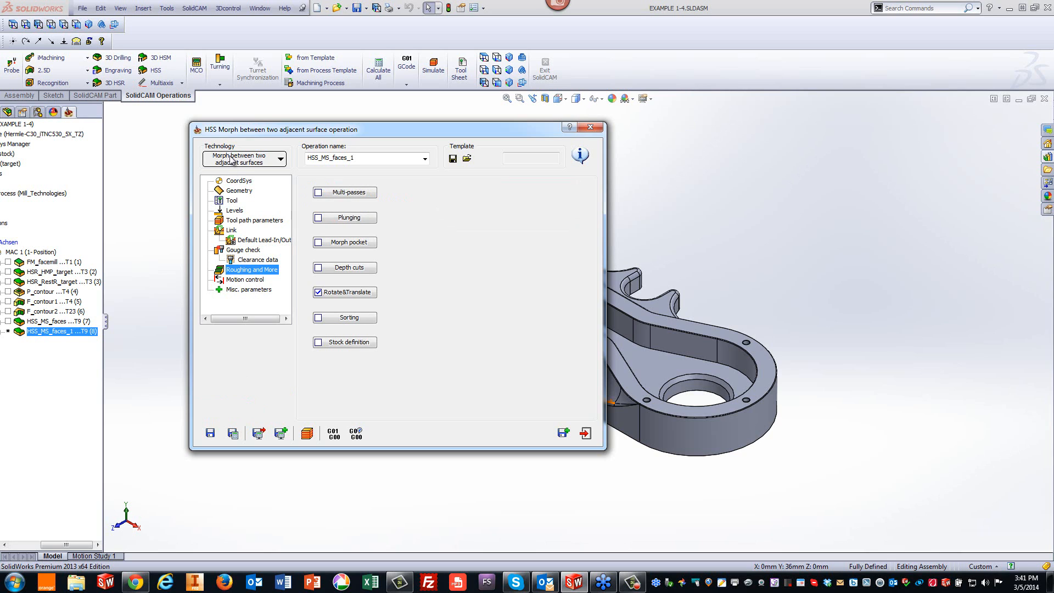
{"action": "left_click", "coordinate": [234, 190]}
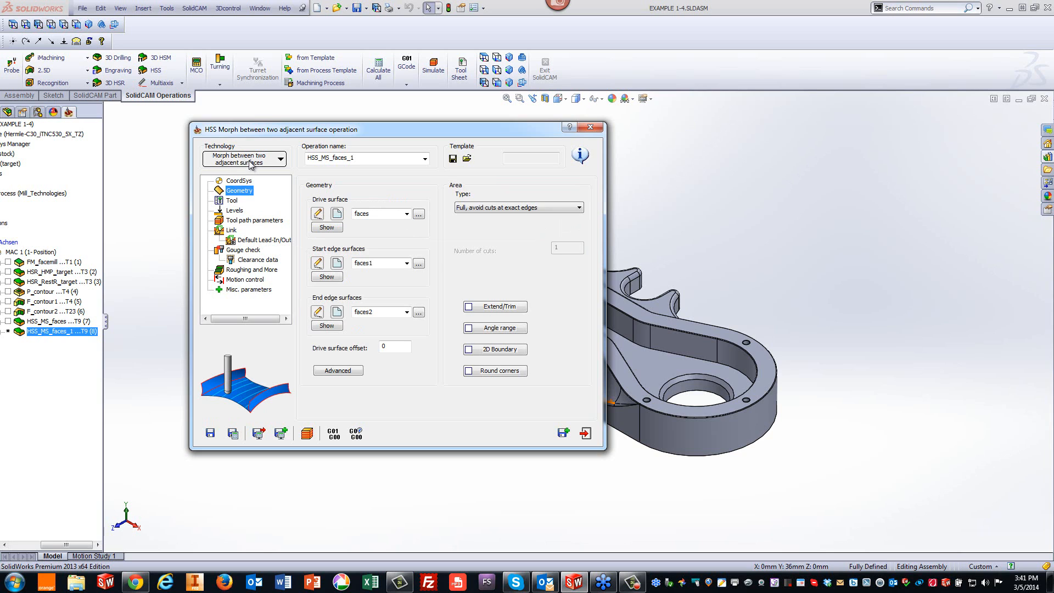
{"action": "left_click", "coordinate": [250, 161]}
{"action": "left_click", "coordinate": [239, 187]}
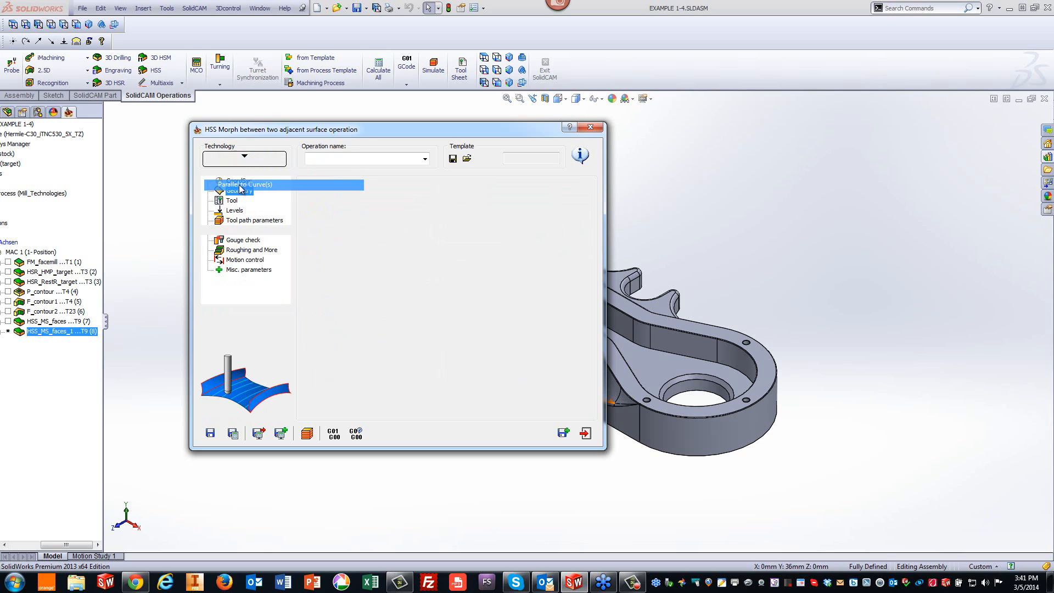
{"action": "left_click", "coordinate": [240, 192]}
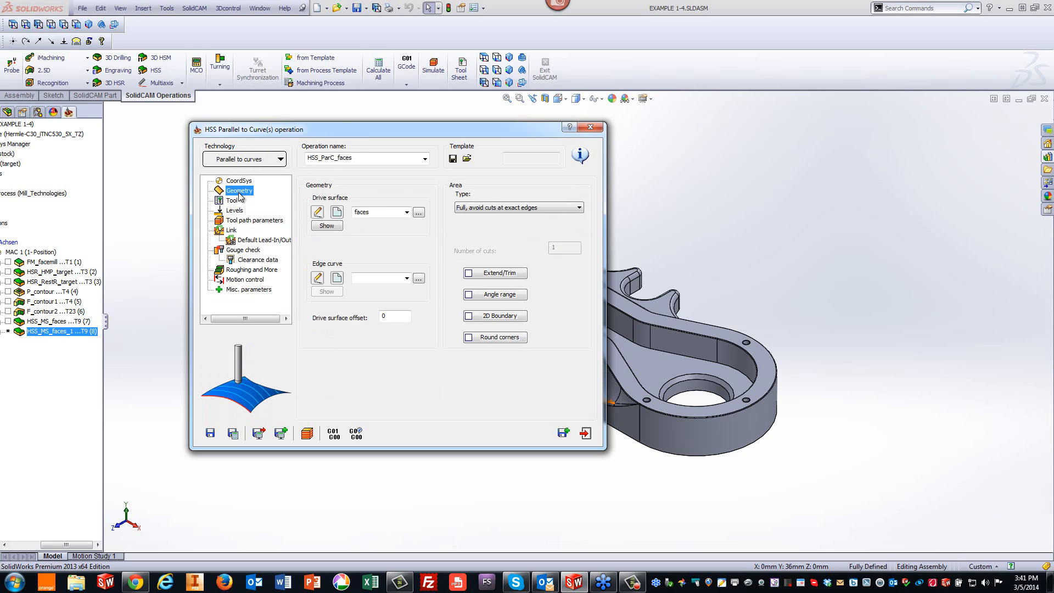
Define a new drive surface geometry from the flat face between the curved side pocket and its hooked lugs.
{"action": "left_click", "coordinate": [336, 212]}
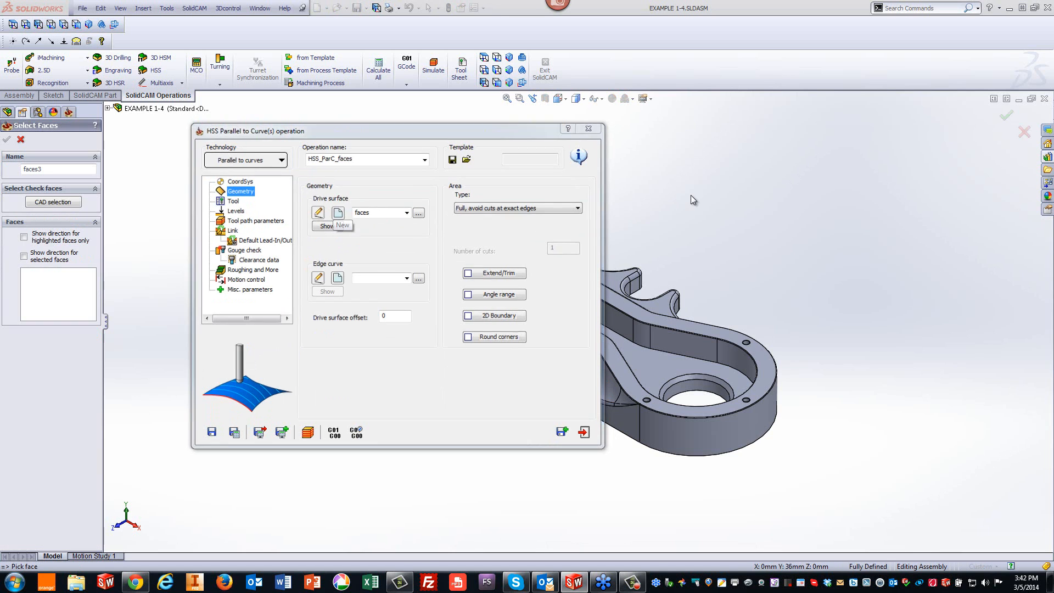
{"action": "scroll", "coordinate": [371, 385], "scroll_direction": "down", "scroll_amount": 2}
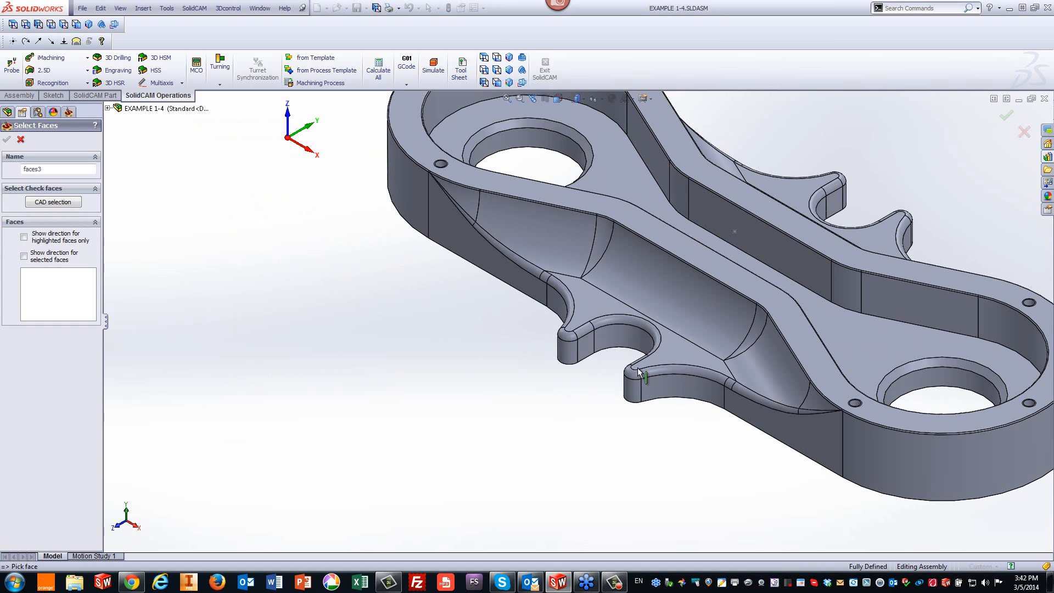
{"action": "left_click", "coordinate": [697, 357]}
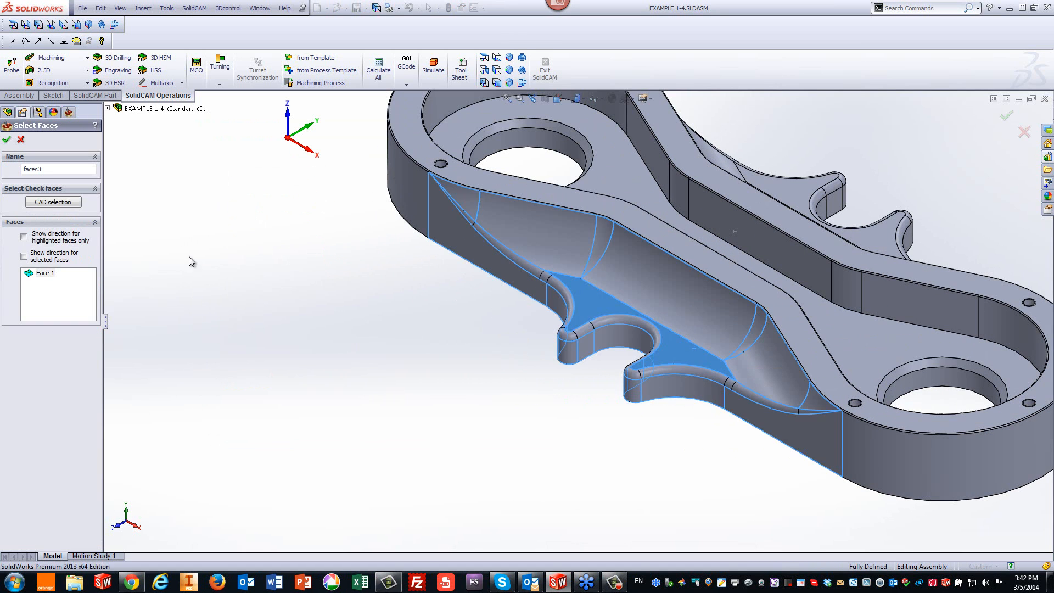
{"action": "left_click", "coordinate": [7, 139]}
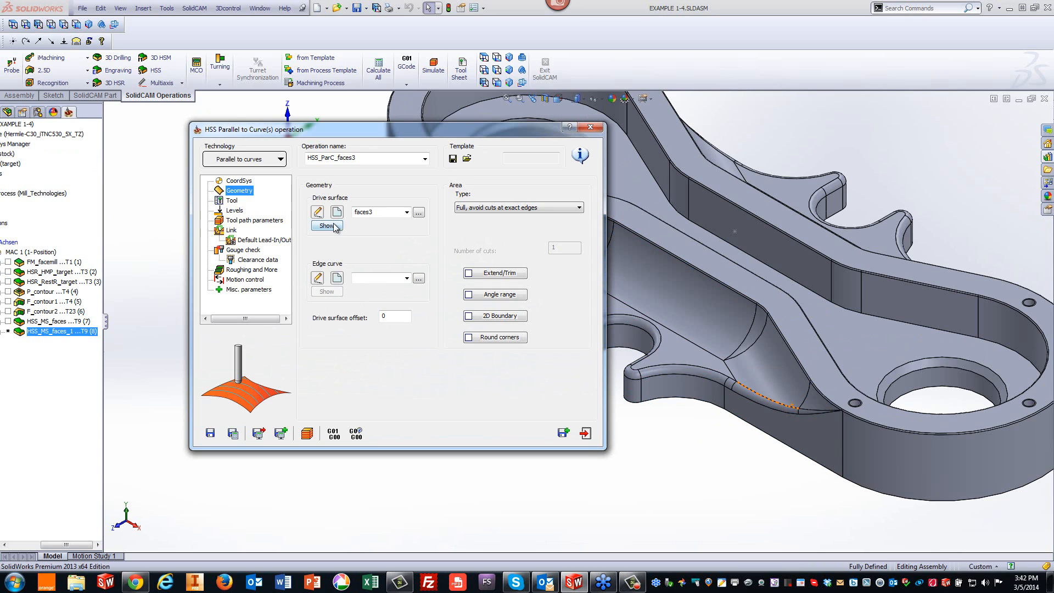
Define the edge curve as one chain along the three edges where the flat lug face meets the curved pocket.
{"action": "left_click", "coordinate": [337, 278]}
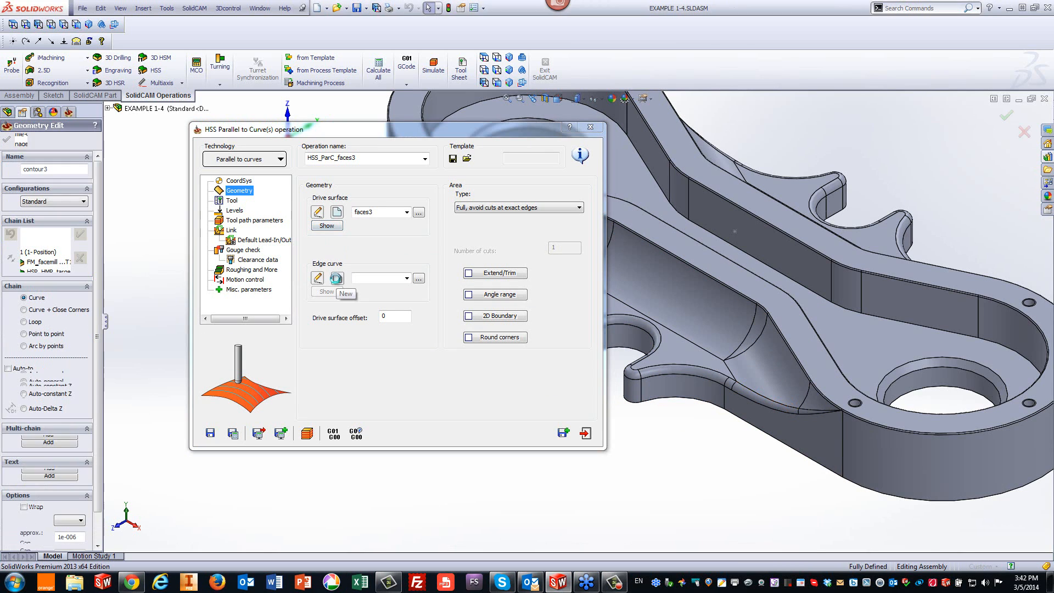
{"action": "left_click", "coordinate": [730, 373]}
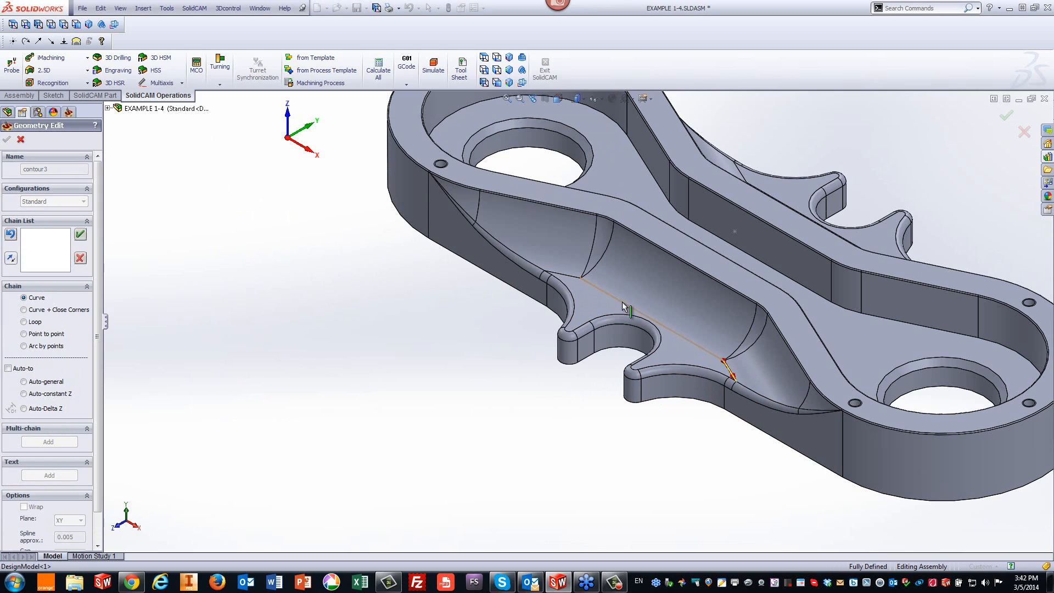
{"action": "left_click", "coordinate": [573, 280]}
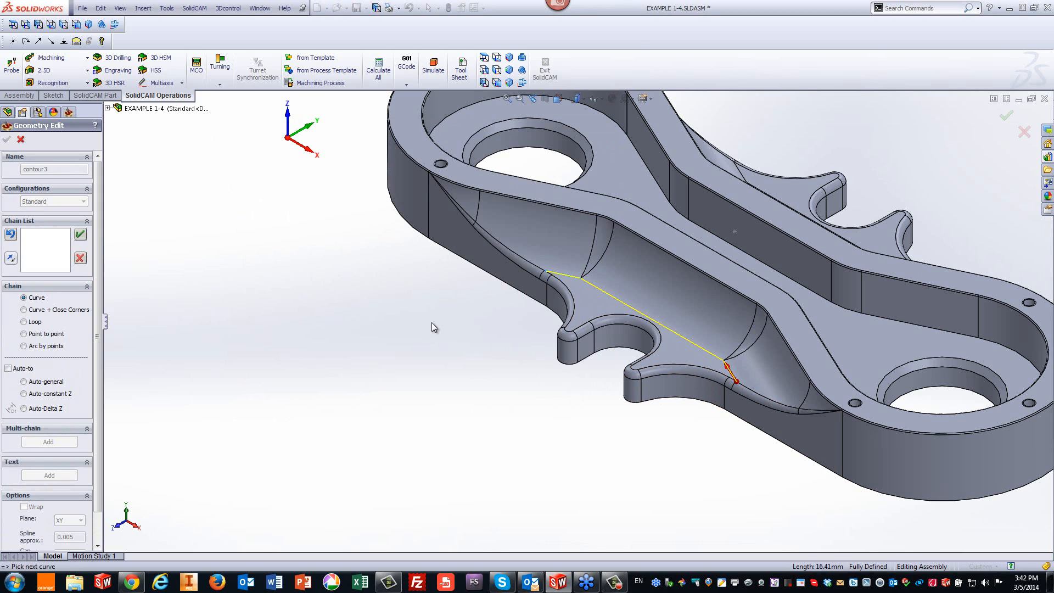
{"action": "left_click", "coordinate": [79, 235]}
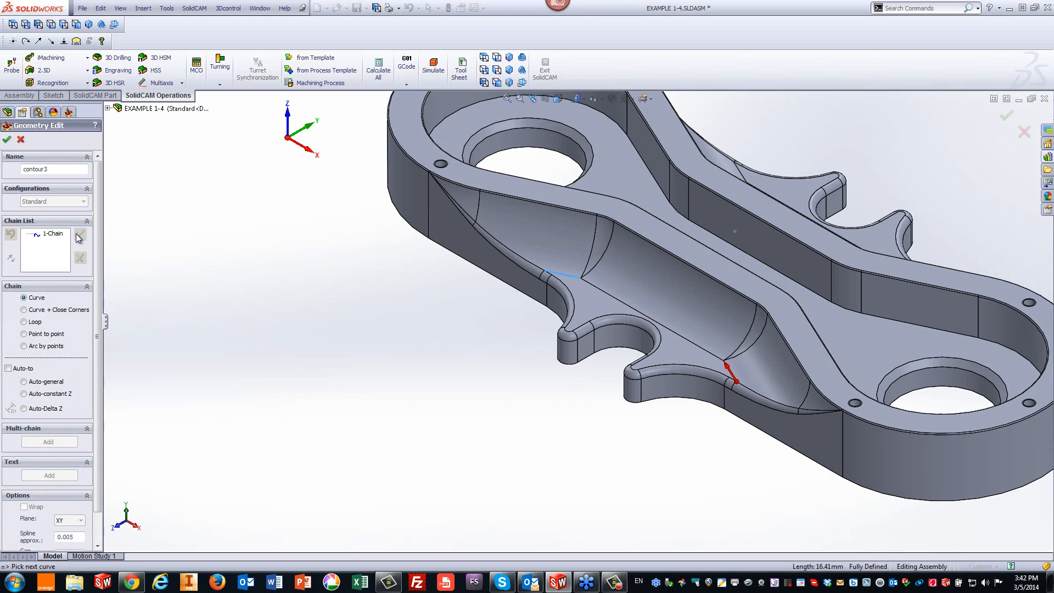
{"action": "left_click", "coordinate": [7, 140]}
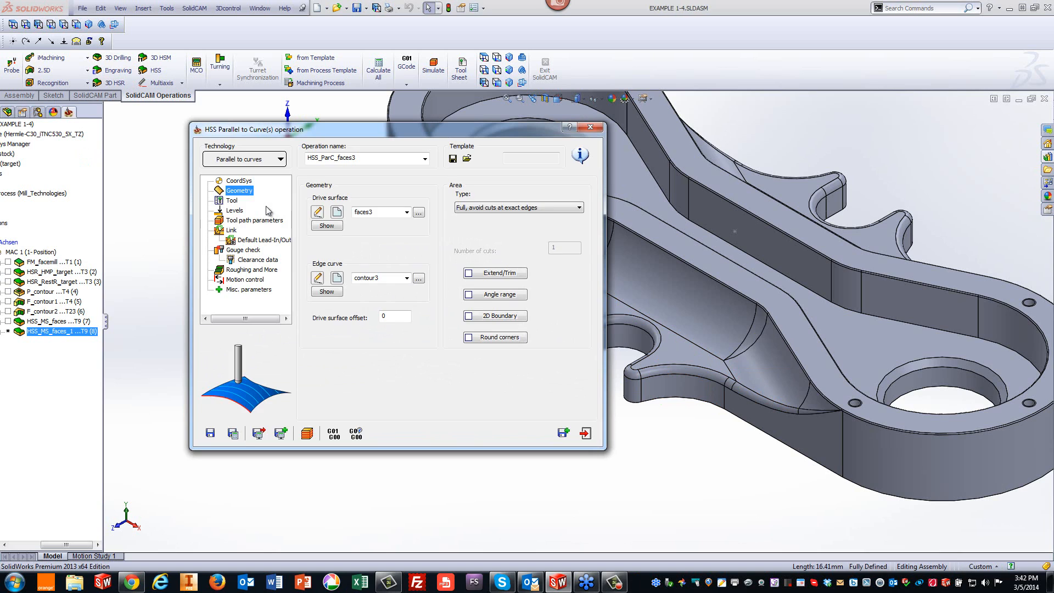
Set the operation's links to Direct for large gaps along the cut and Blend spline for large moves between slices.
{"action": "left_click", "coordinate": [231, 203]}
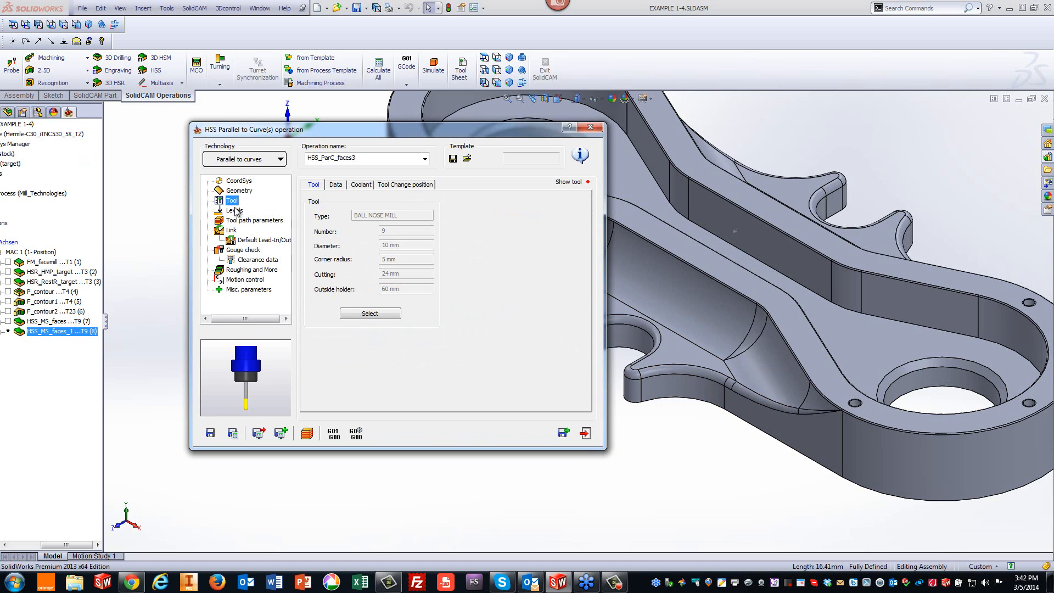
{"action": "left_click", "coordinate": [236, 211]}
{"action": "left_click", "coordinate": [248, 222]}
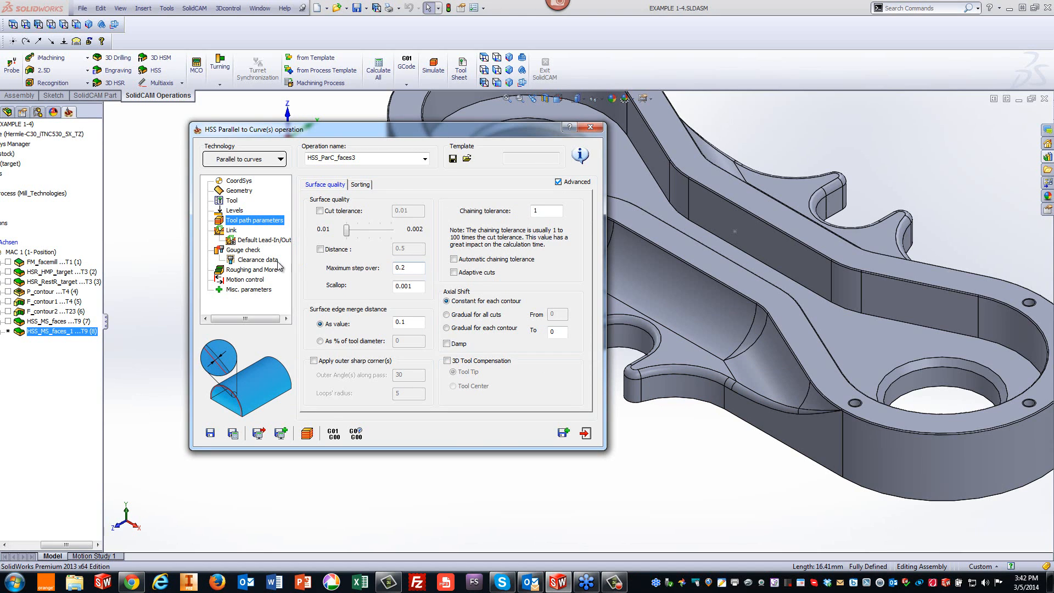
{"action": "left_click", "coordinate": [231, 230]}
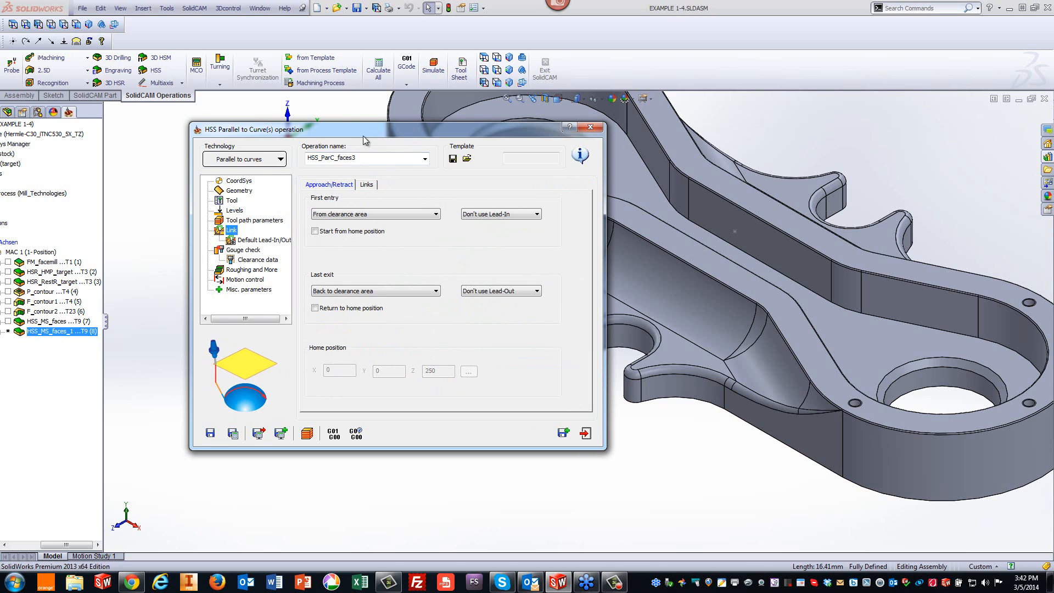
{"action": "left_click_drag", "start_coordinate": [364, 136], "coordinate": [139, 147]}
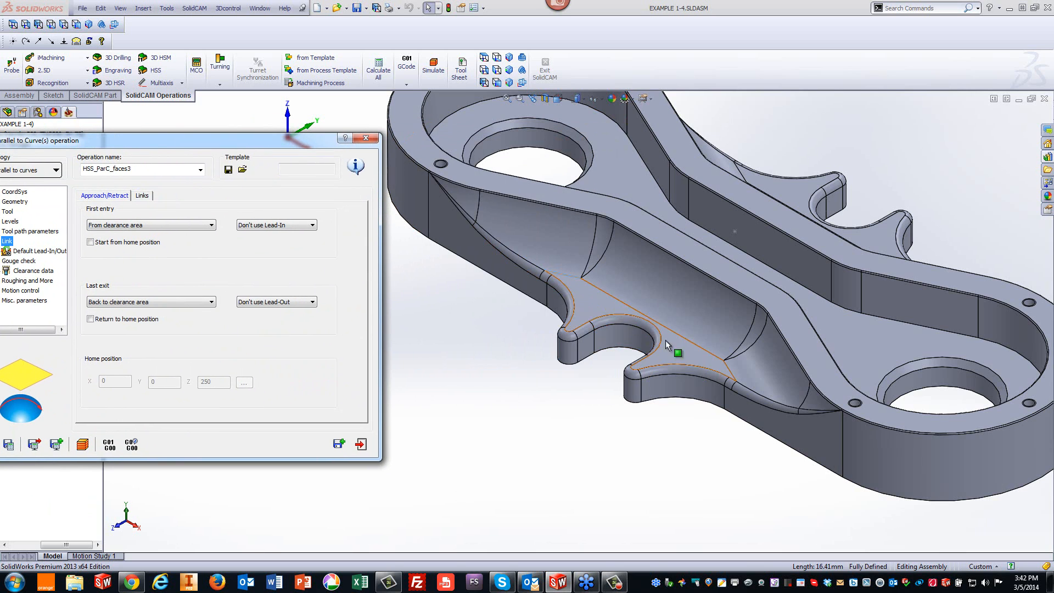
{"action": "left_click_drag", "start_coordinate": [229, 137], "coordinate": [449, 111]}
{"action": "left_click", "coordinate": [360, 173]}
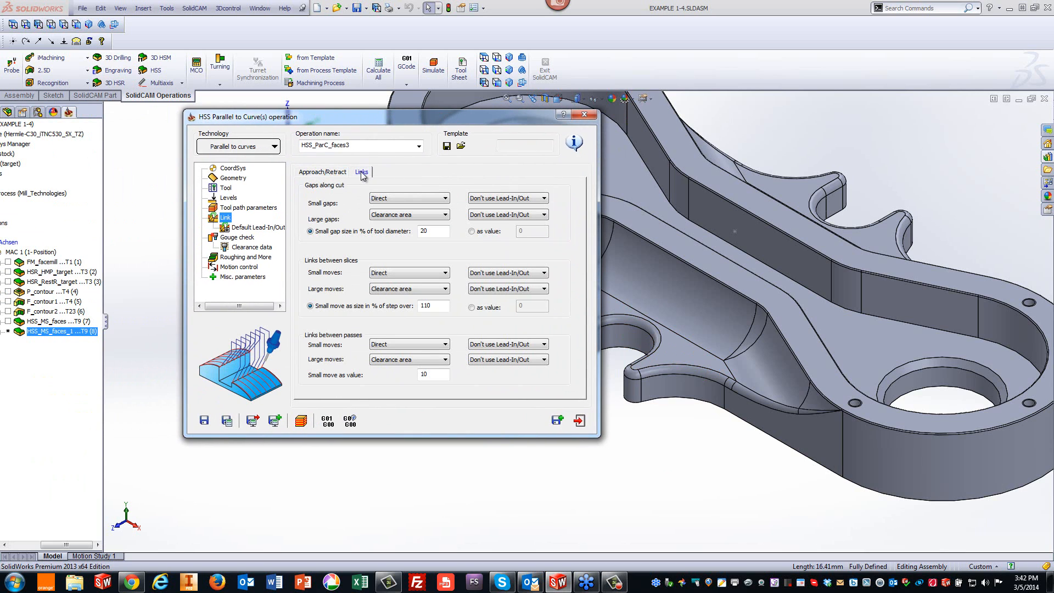
{"action": "left_click", "coordinate": [381, 216]}
{"action": "left_click", "coordinate": [385, 225]}
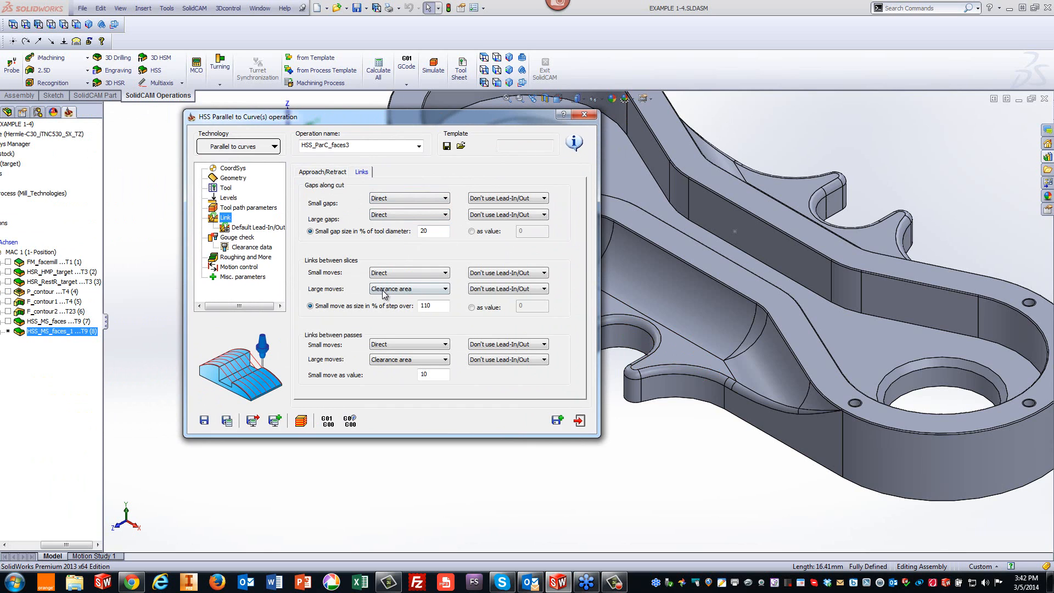
{"action": "left_click", "coordinate": [383, 291]}
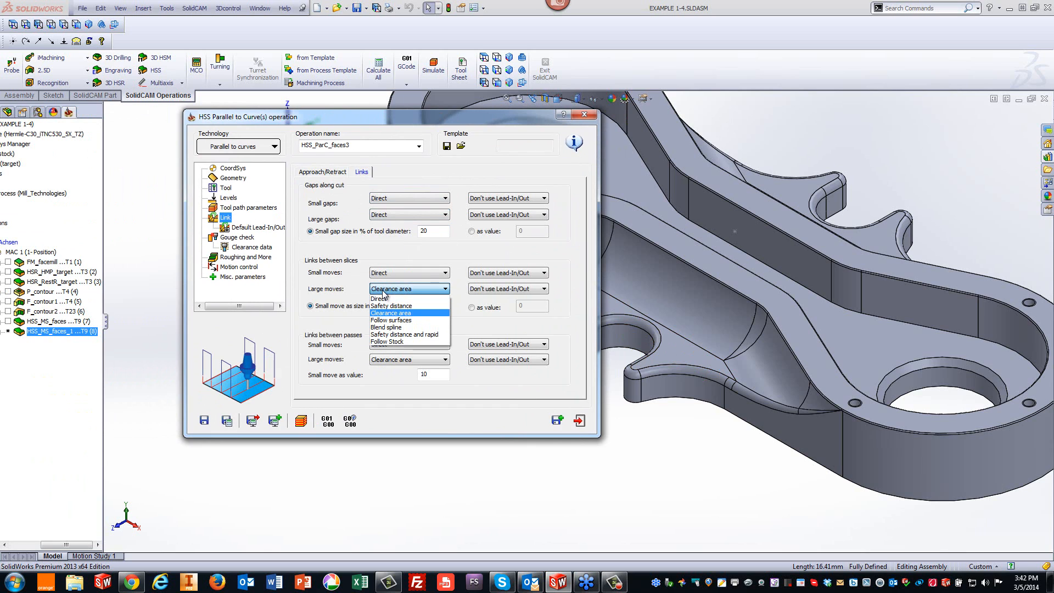
{"action": "left_click", "coordinate": [398, 328]}
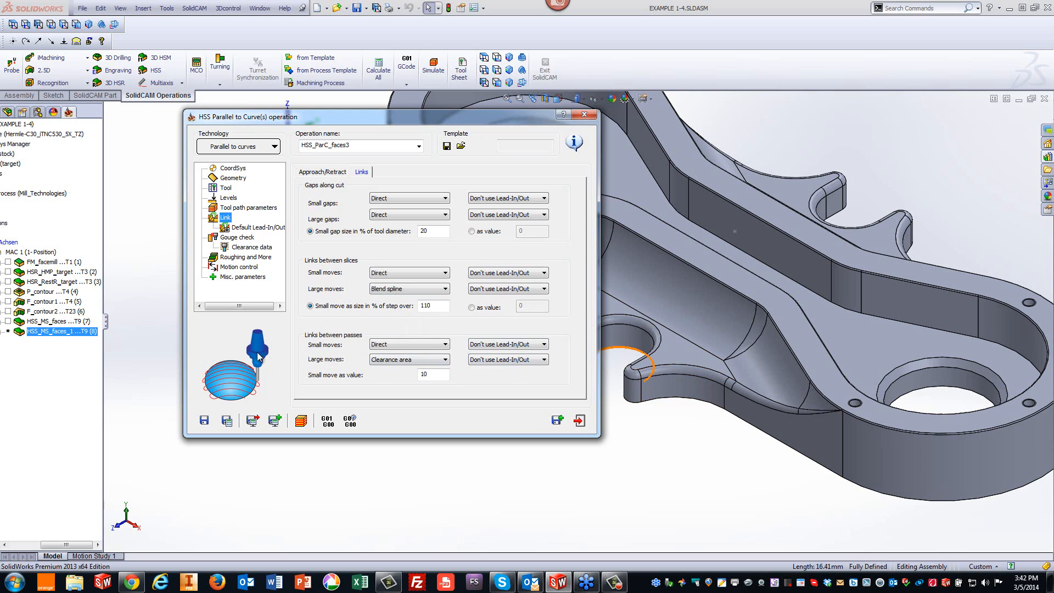
Calculate the parallel-to-curves operation, simulate its tool path on the flat lug faces and exit the simulation.
{"action": "left_click", "coordinate": [297, 421]}
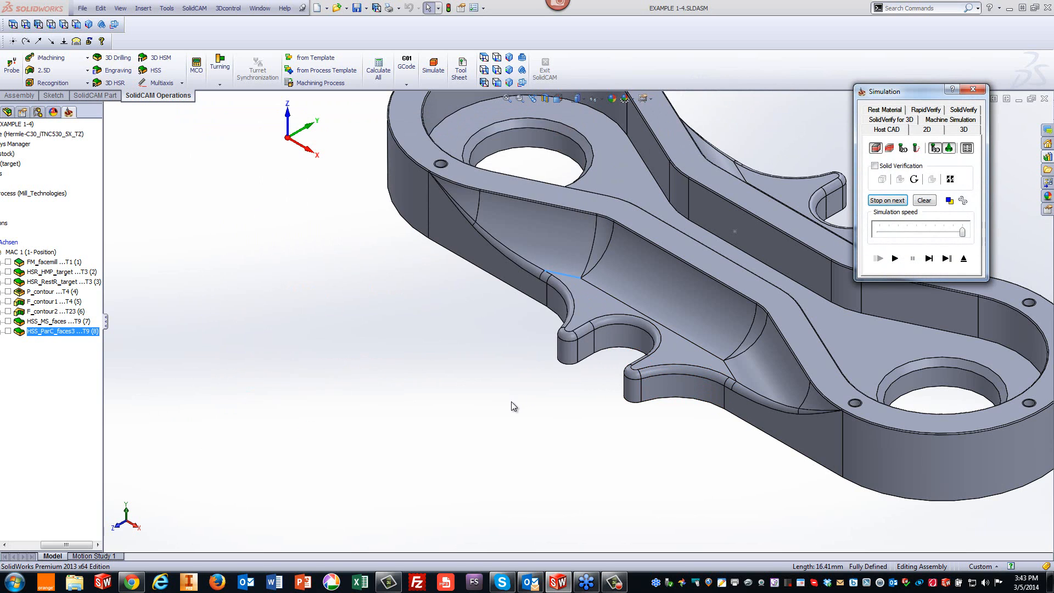
{"action": "left_click", "coordinate": [894, 258]}
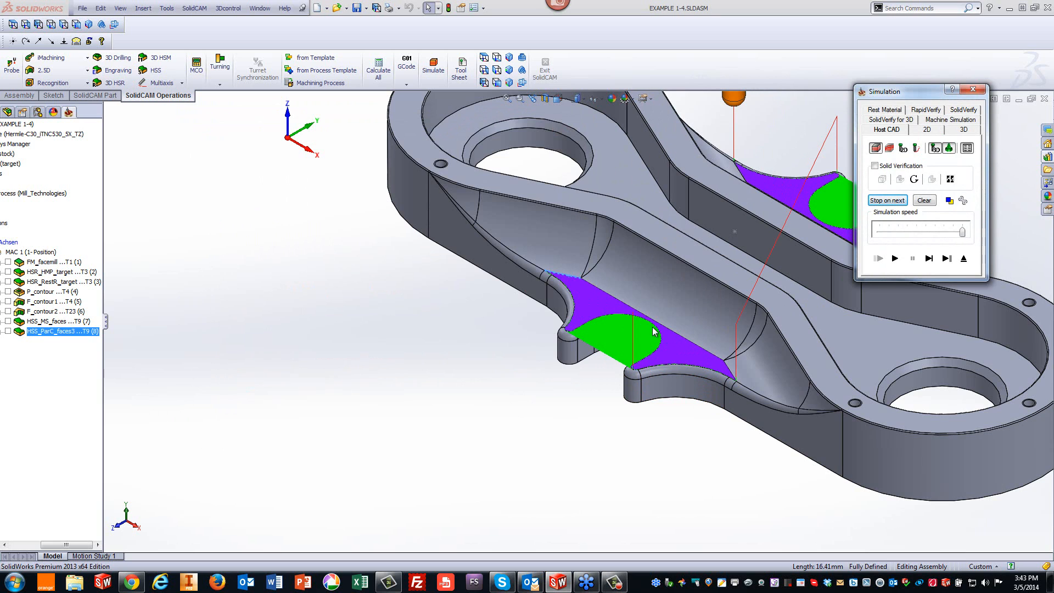
{"action": "left_click", "coordinate": [512, 374]}
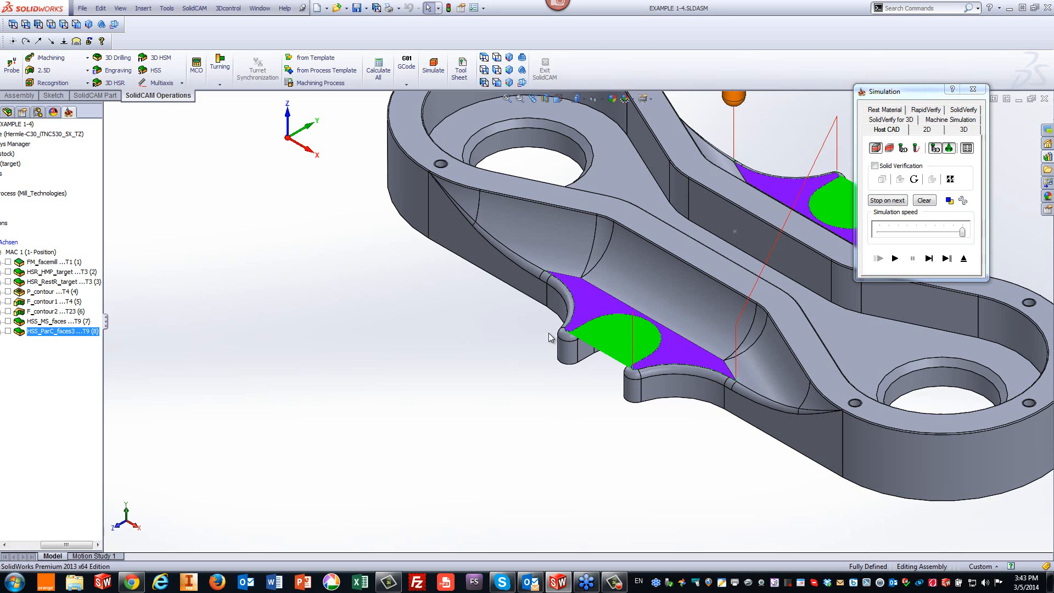
{"action": "key", "text": "f"}
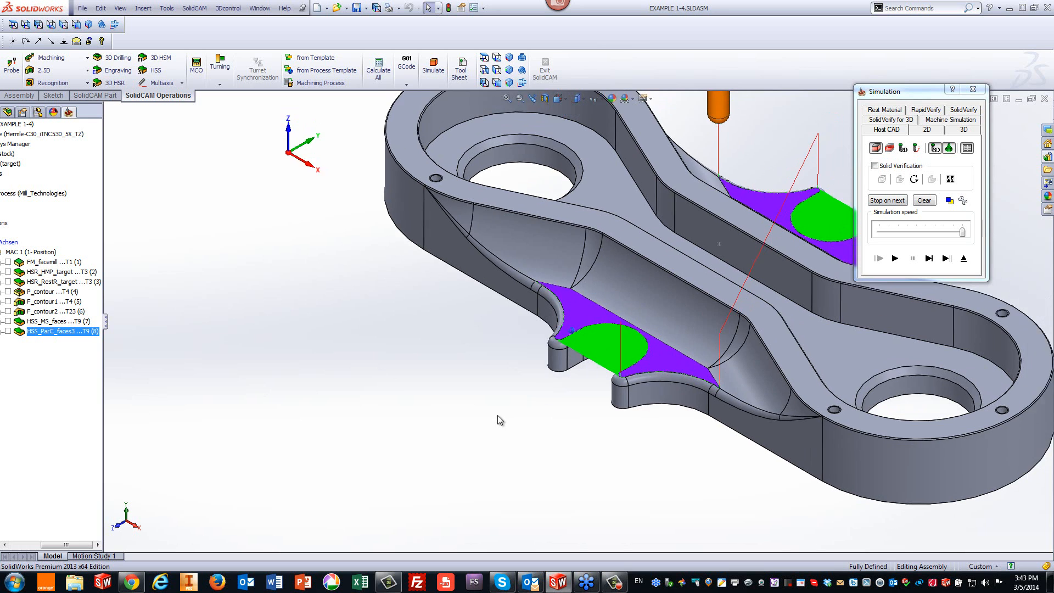
{"action": "middle_click_drag", "start_coordinate": [738, 340], "coordinate": [490, 419]}
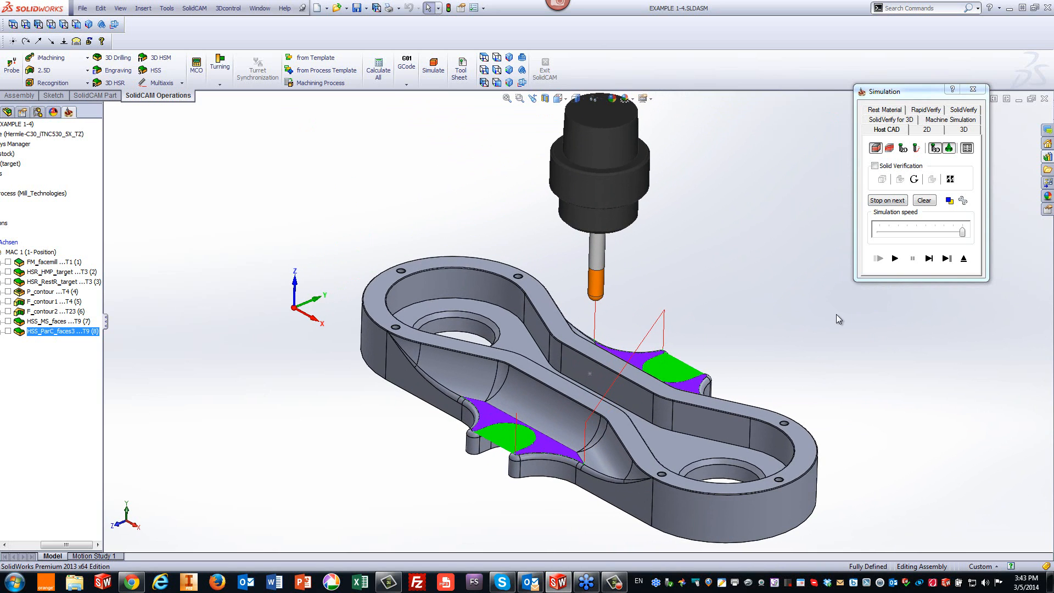
{"action": "left_click", "coordinate": [963, 258]}
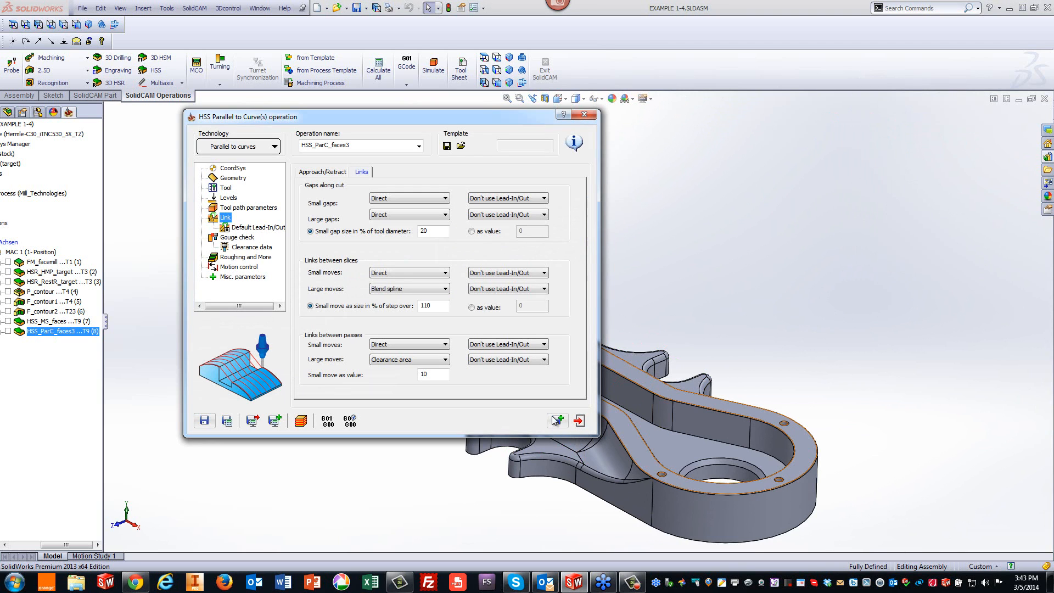
Save and copy the operation, and change the copy's technology to Morph between two boundary curves.
{"action": "left_click", "coordinate": [553, 417]}
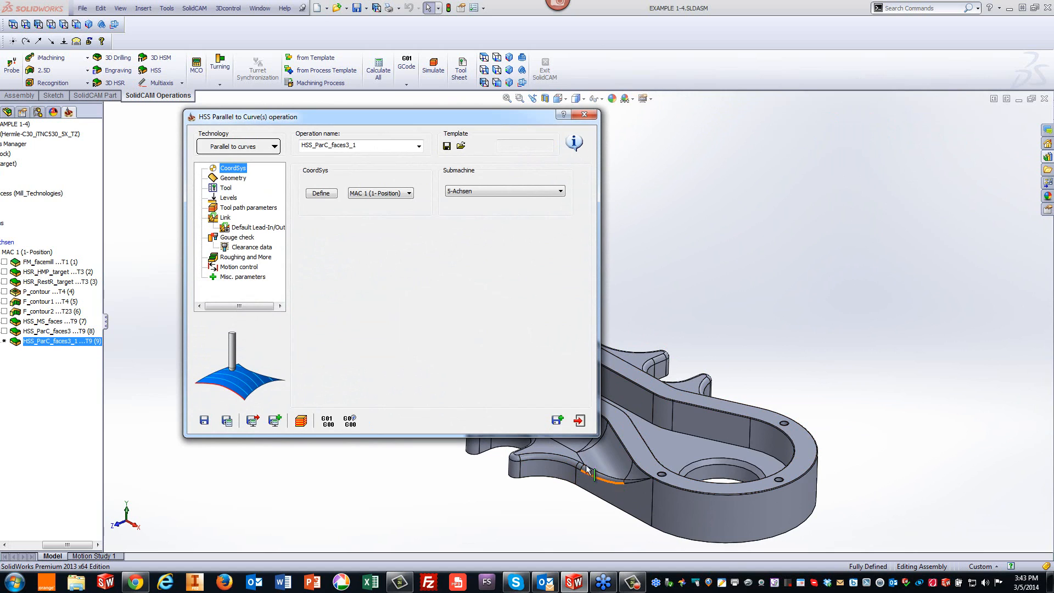
{"action": "left_click", "coordinate": [237, 148]}
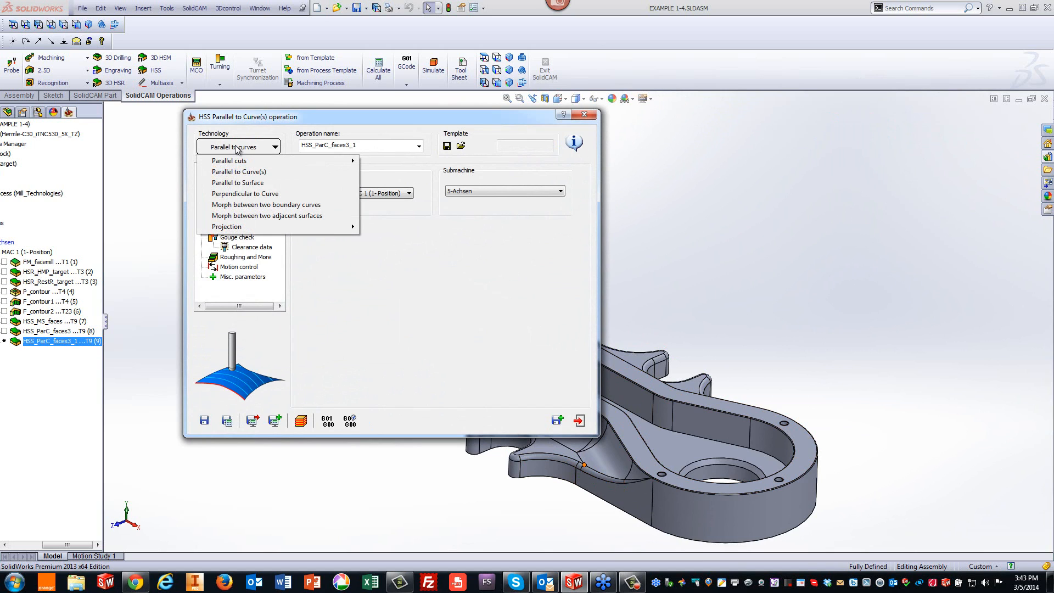
{"action": "left_click", "coordinate": [237, 205]}
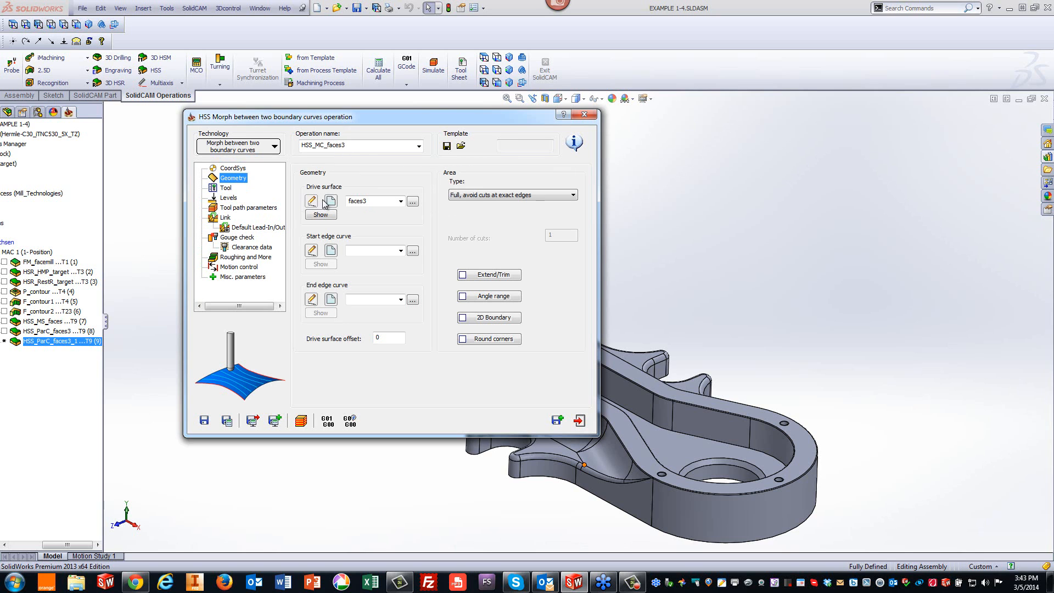
Start a new drive surface geometry and select the rounded edge faces from the side pocket's pointed end to the nearest lug.
{"action": "left_click", "coordinate": [331, 202]}
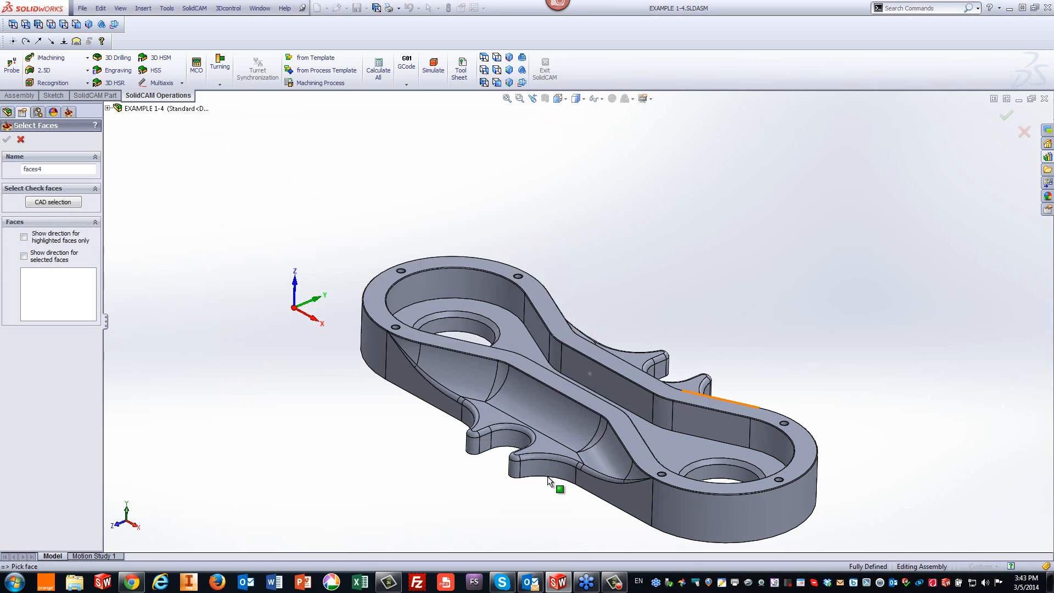
{"action": "scroll", "coordinate": [661, 430], "scroll_direction": "down", "scroll_amount": 6}
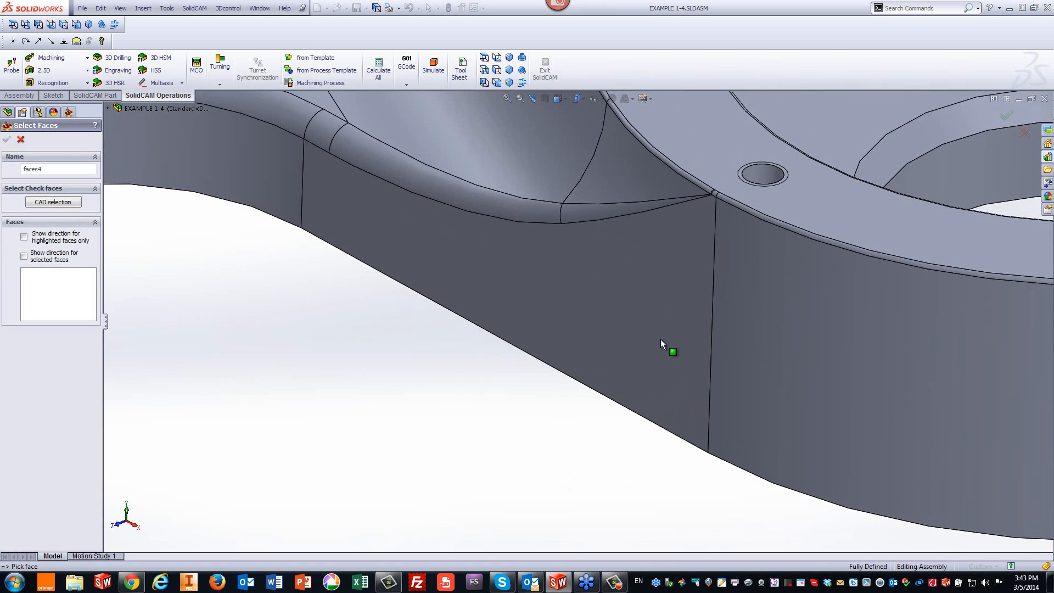
{"action": "left_click", "coordinate": [598, 208]}
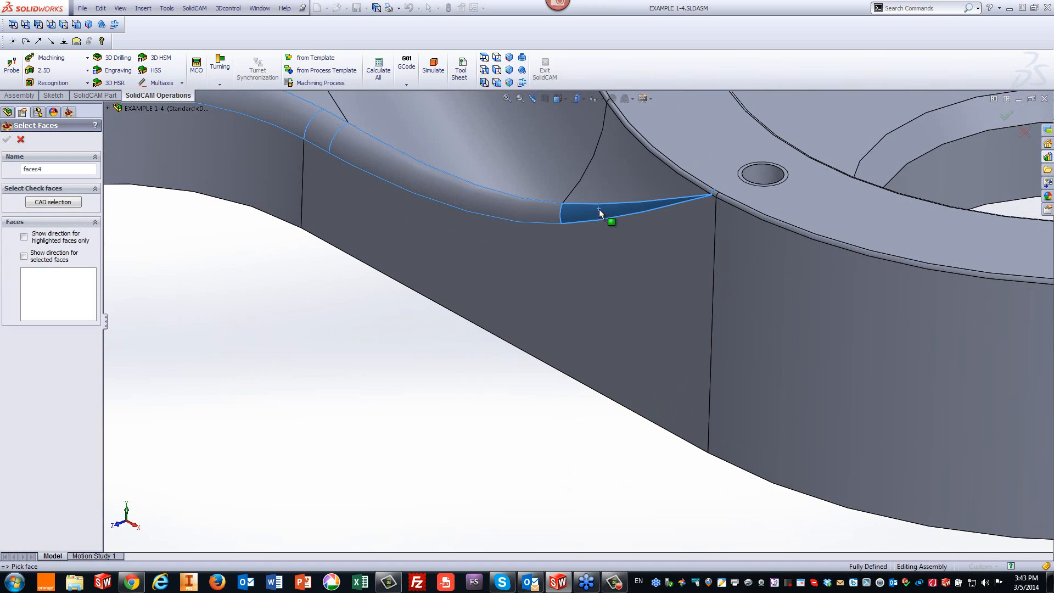
{"action": "left_click", "coordinate": [538, 209]}
{"action": "left_click", "coordinate": [324, 137]}
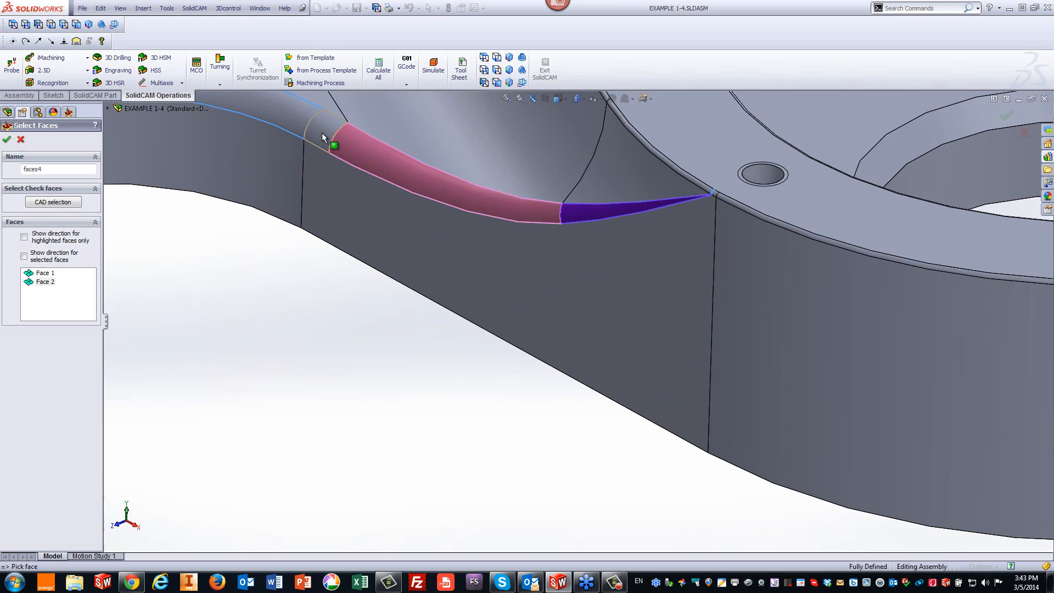
{"action": "left_click", "coordinate": [284, 116]}
{"action": "scroll", "coordinate": [246, 287], "scroll_direction": "up", "scroll_amount": 3}
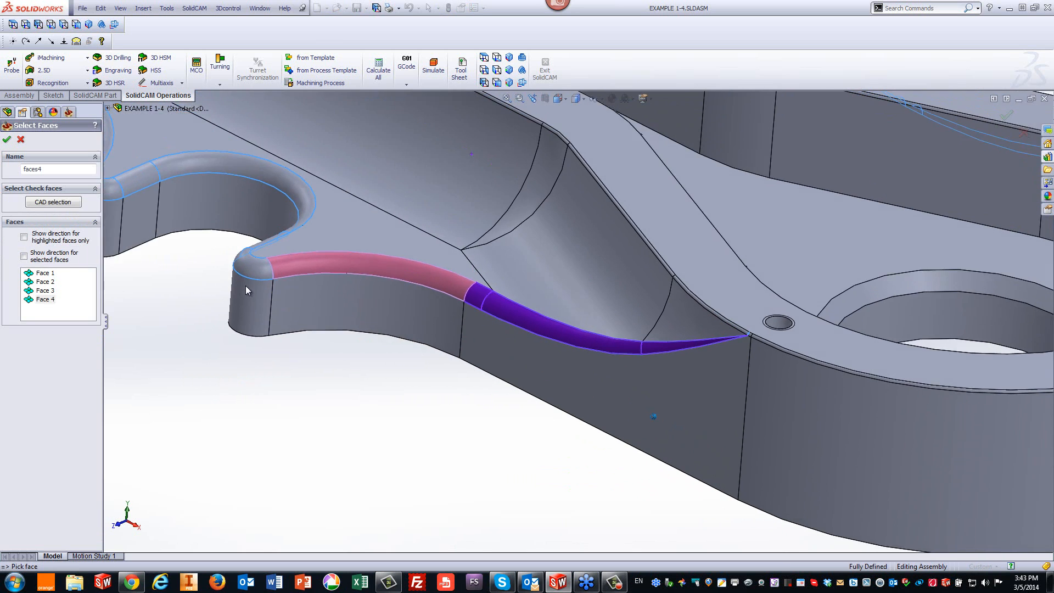
{"action": "left_click", "coordinate": [275, 289]}
Add the remaining rounded edge faces around both lugs up to the pocket's opposite pointed end and confirm the drive surface.
{"action": "middle_click_drag", "start_coordinate": [242, 301], "coordinate": [371, 407]}
{"action": "left_click", "coordinate": [358, 394]}
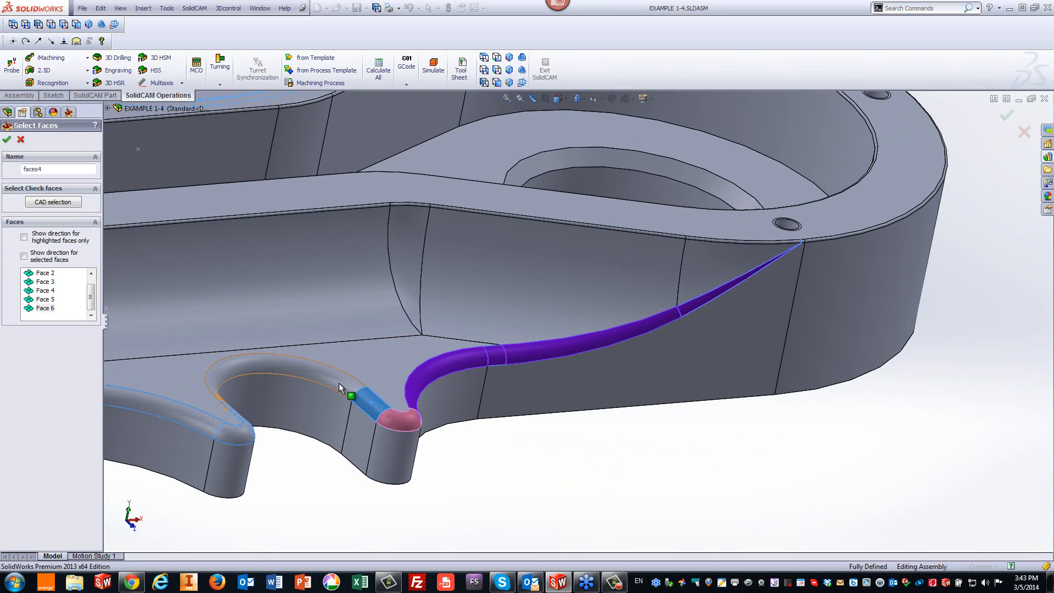
{"action": "left_click", "coordinate": [337, 382]}
{"action": "middle_click_drag", "start_coordinate": [276, 421], "coordinate": [221, 406]}
{"action": "left_click", "coordinate": [153, 360]}
{"action": "left_click", "coordinate": [180, 403]}
{"action": "left_click", "coordinate": [253, 400]}
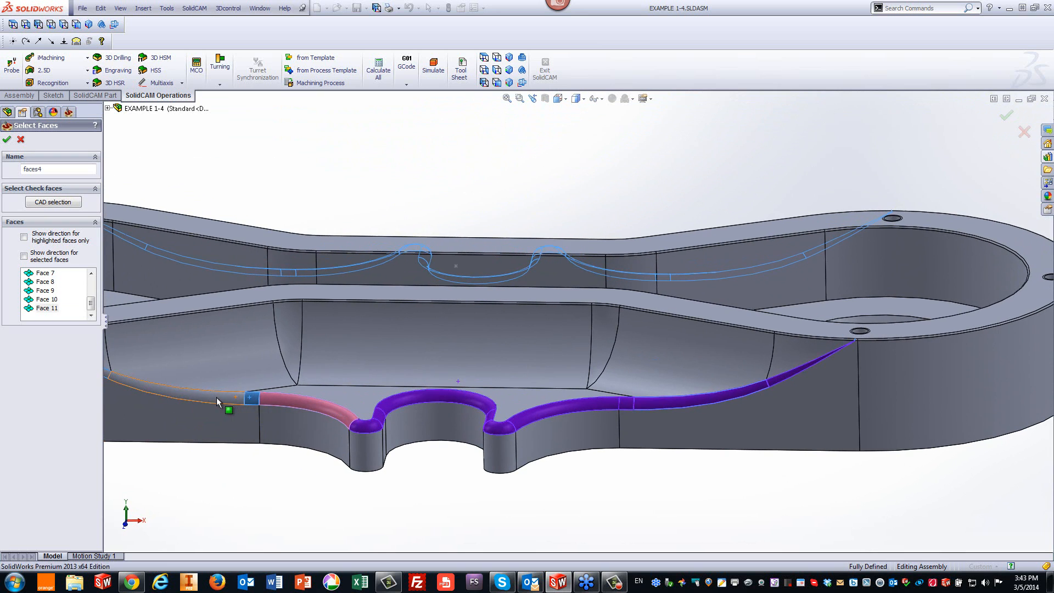
{"action": "scroll", "coordinate": [150, 420], "scroll_direction": "up", "scroll_amount": 3}
{"action": "scroll", "coordinate": [211, 425], "scroll_direction": "down", "scroll_amount": 3}
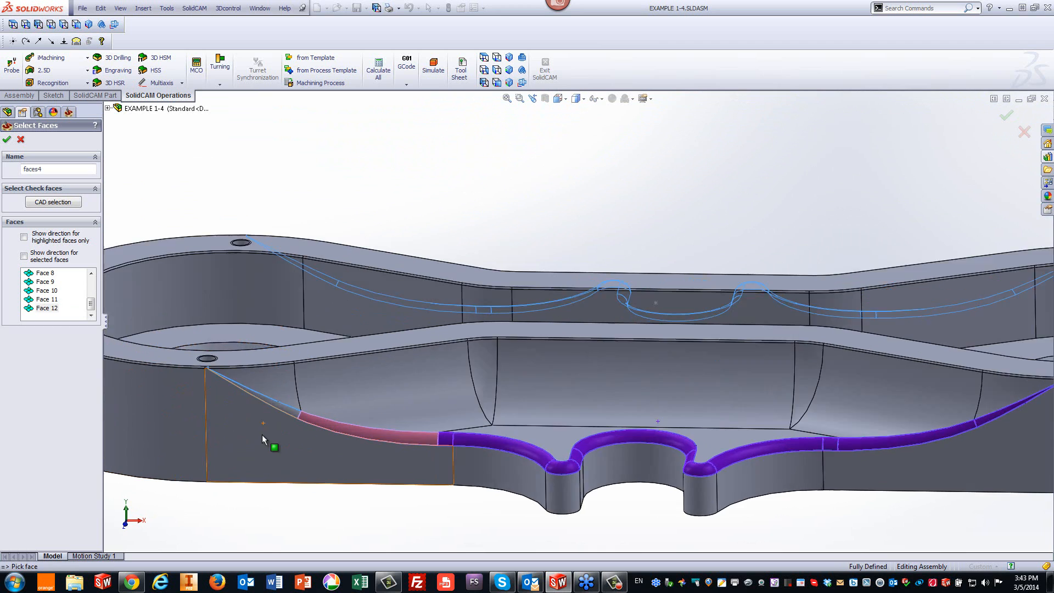
{"action": "left_click", "coordinate": [329, 384]}
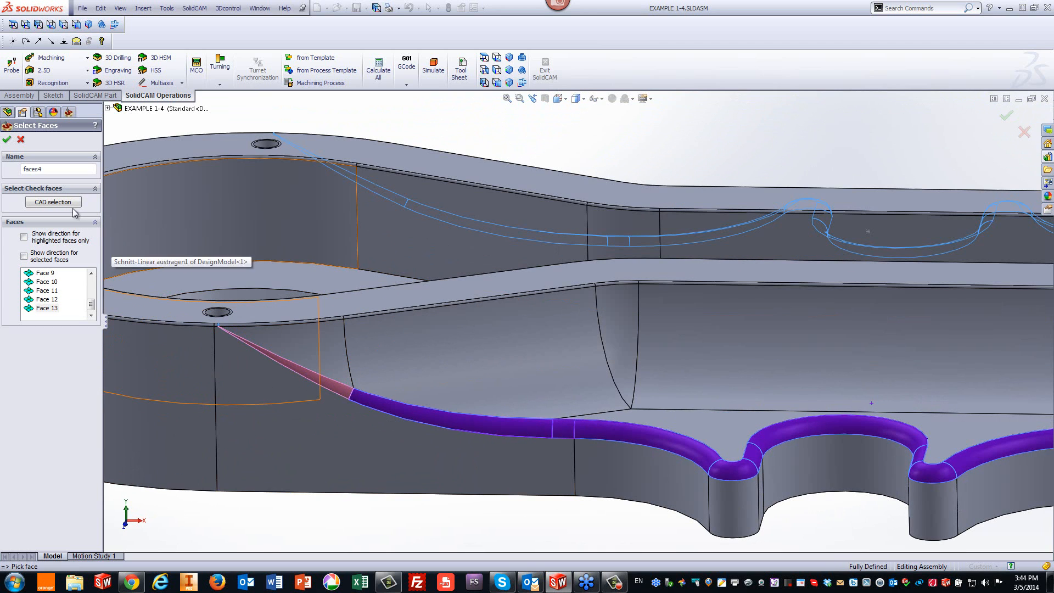
{"action": "left_click", "coordinate": [7, 140]}
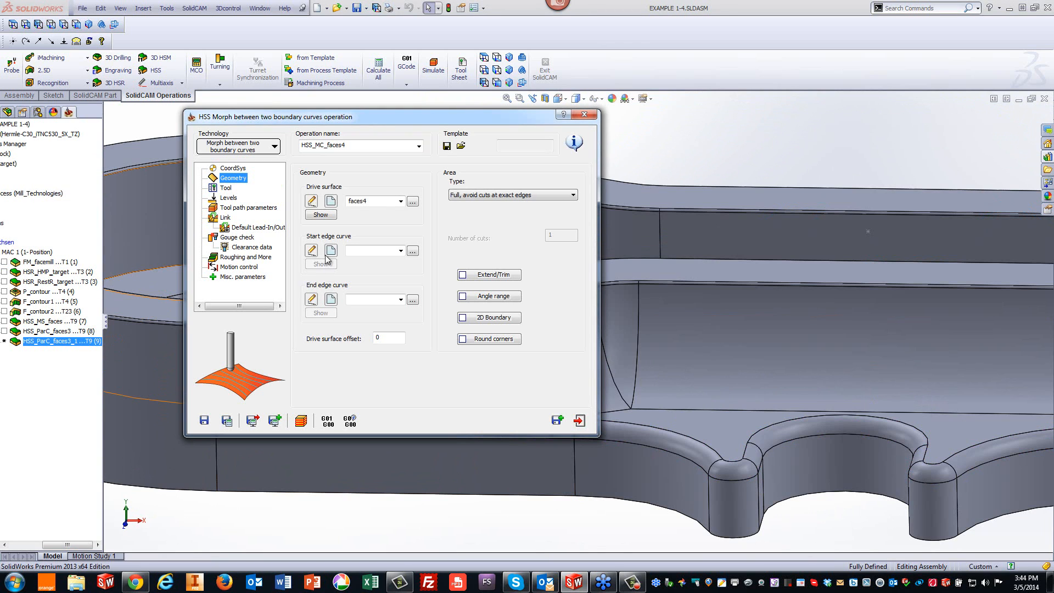
Create a new start edge curve and chain the rounded edge's inner boundary from the pocket's pointed end past the first lug through the arc between the lugs.
{"action": "left_click", "coordinate": [330, 251]}
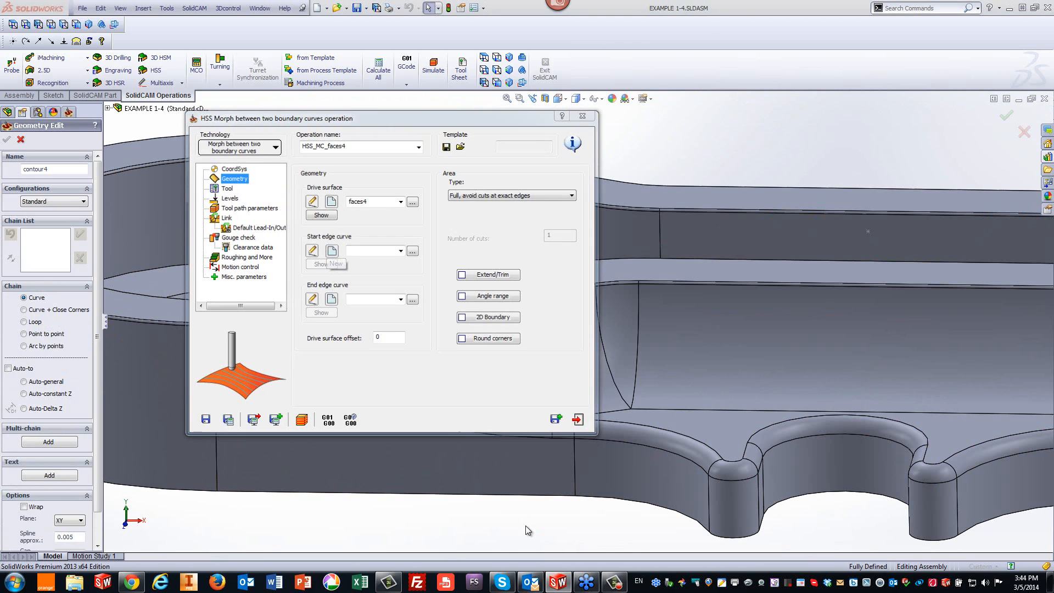
{"action": "scroll", "coordinate": [525, 525], "scroll_direction": "up", "scroll_amount": 5}
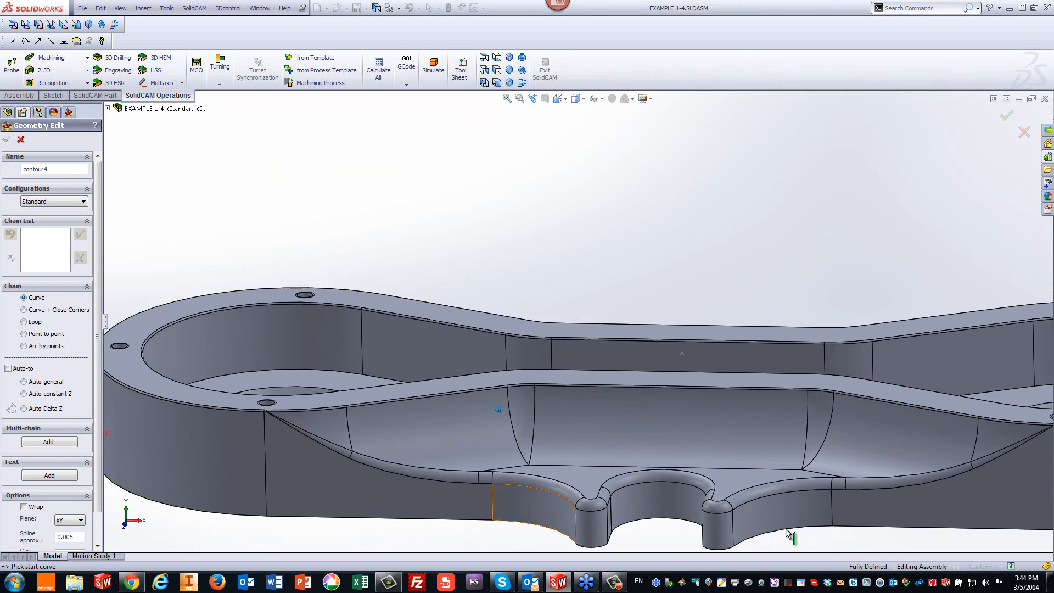
{"action": "scroll", "coordinate": [865, 511], "scroll_direction": "down", "scroll_amount": 5}
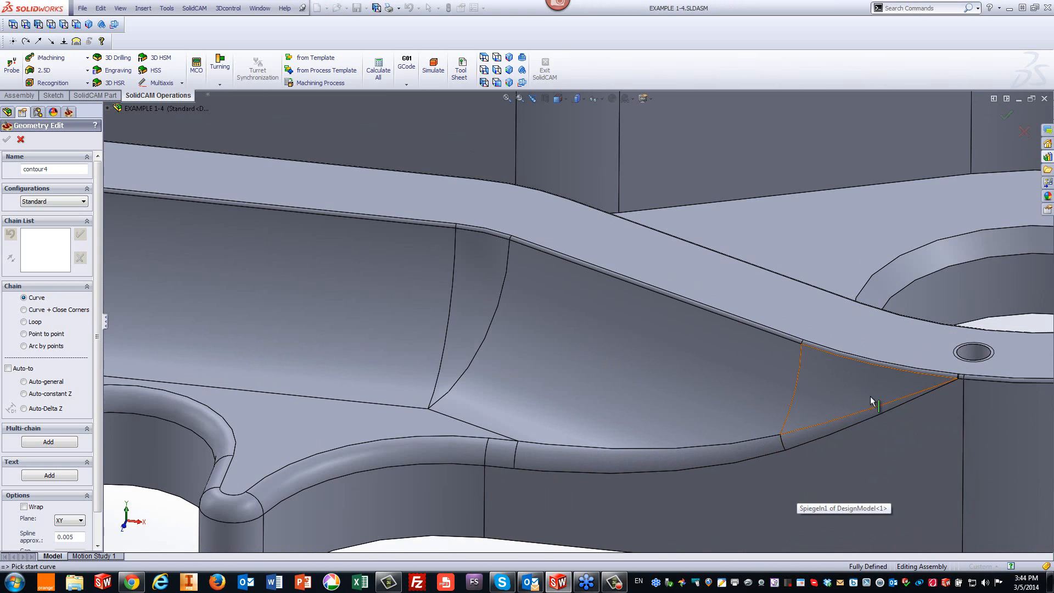
{"action": "left_click", "coordinate": [894, 397]}
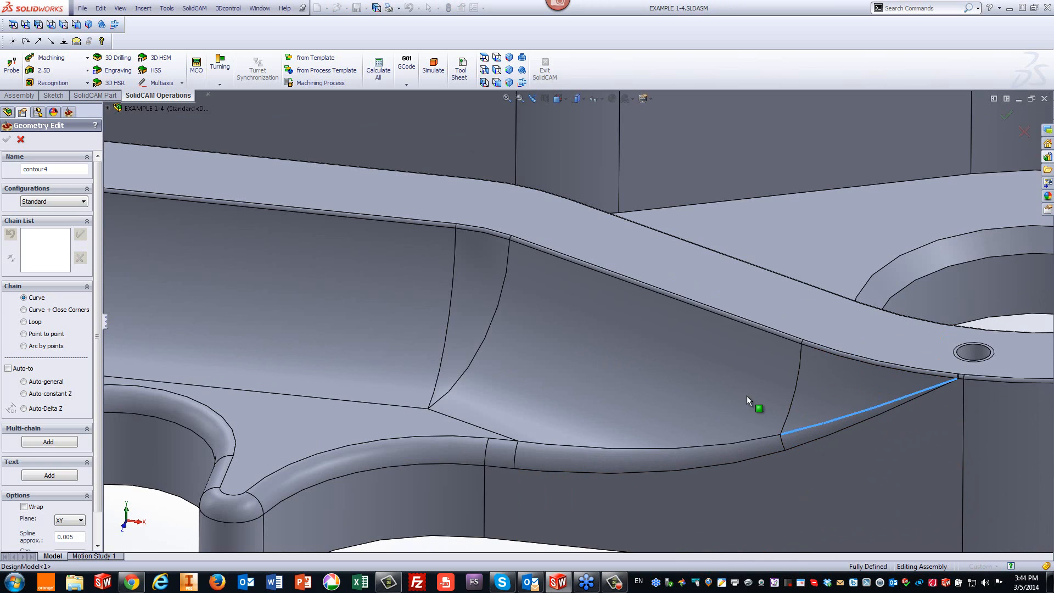
{"action": "left_click", "coordinate": [729, 447]}
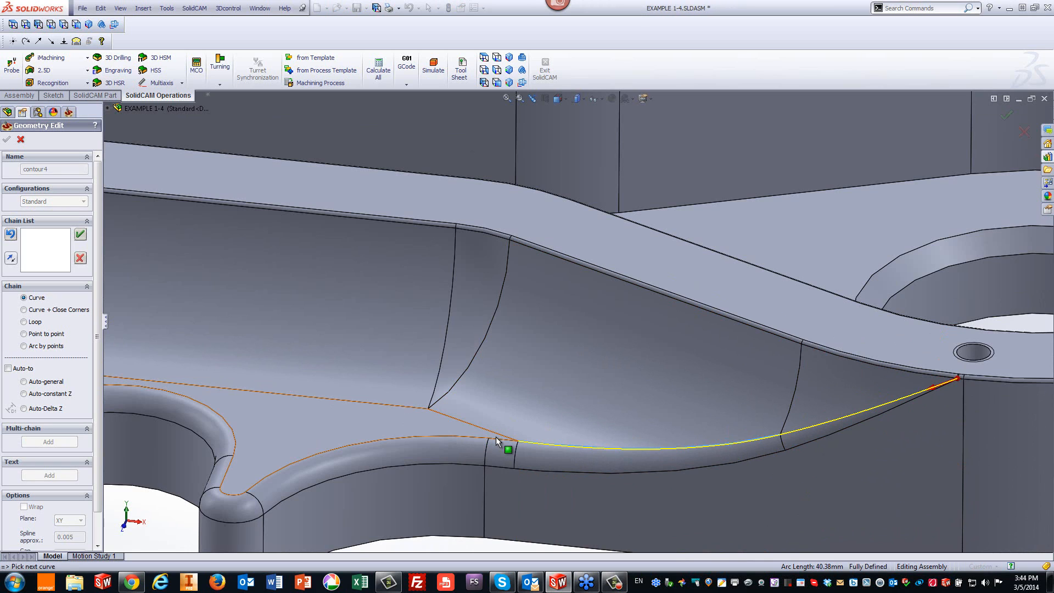
{"action": "left_click", "coordinate": [499, 445]}
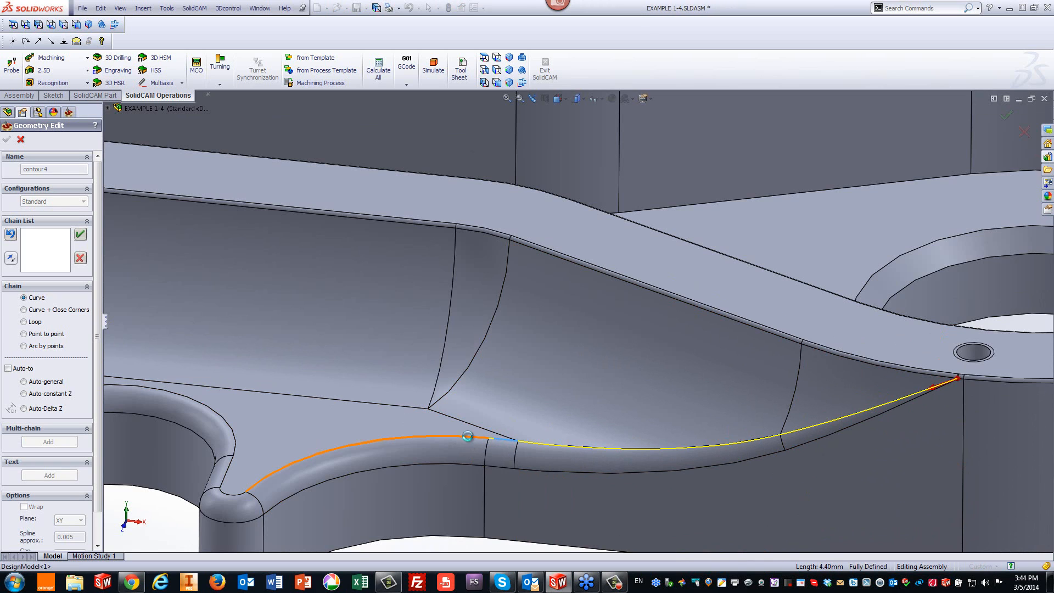
{"action": "left_click", "coordinate": [290, 467]}
{"action": "left_click", "coordinate": [231, 497]}
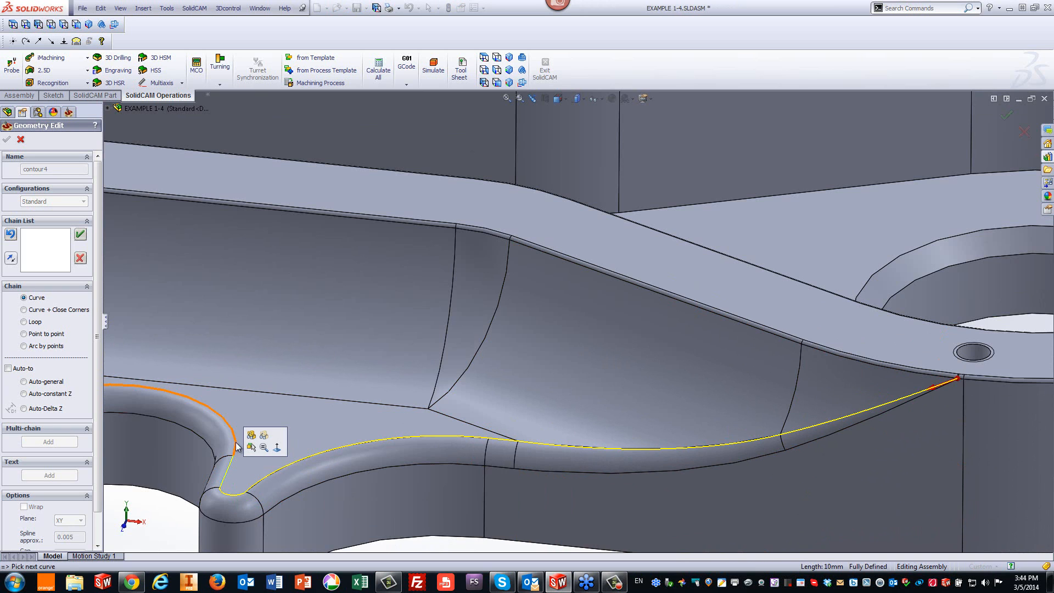
{"action": "left_click", "coordinate": [239, 447]}
Continue the inner boundary chain around the second lug to the pocket's opposite pointed end and accept it as the start edge curve.
{"action": "scroll", "coordinate": [244, 445], "scroll_direction": "up", "scroll_amount": 5}
{"action": "scroll", "coordinate": [295, 417], "scroll_direction": "down", "scroll_amount": 8}
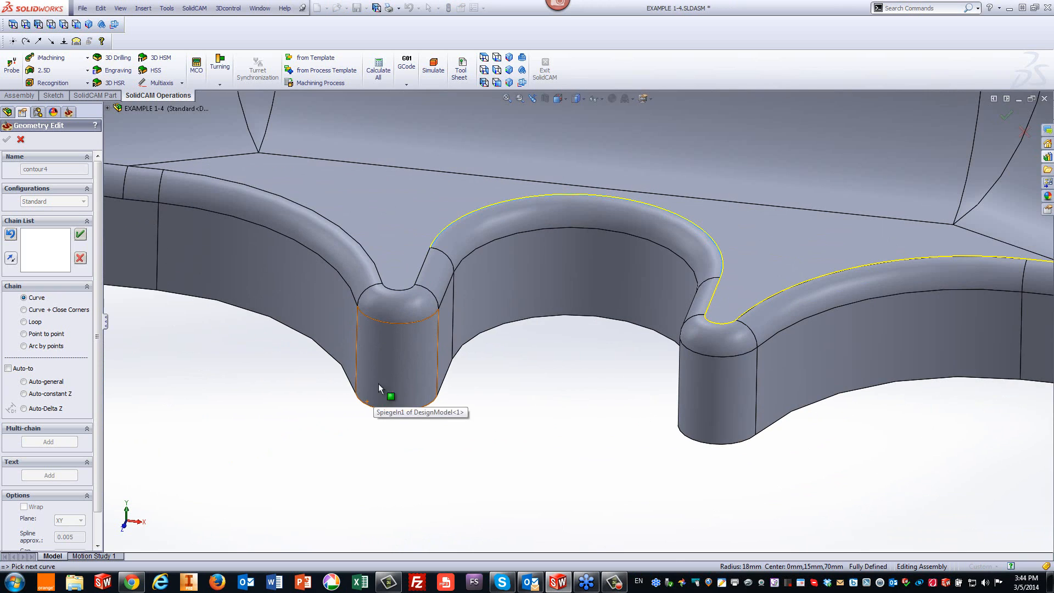
{"action": "left_click", "coordinate": [423, 266]}
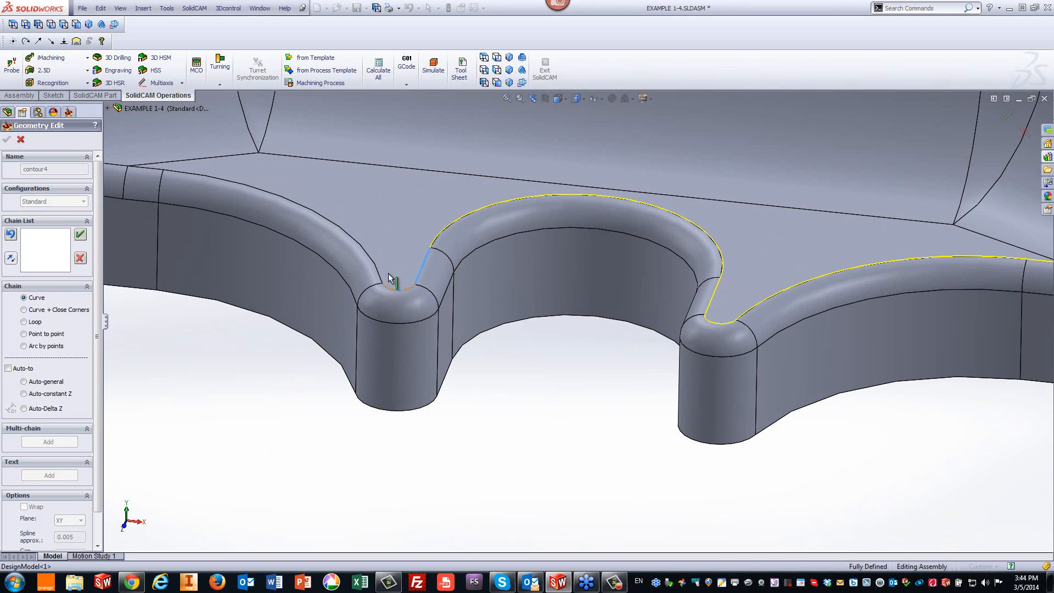
{"action": "left_click", "coordinate": [391, 286]}
{"action": "left_click", "coordinate": [378, 277]}
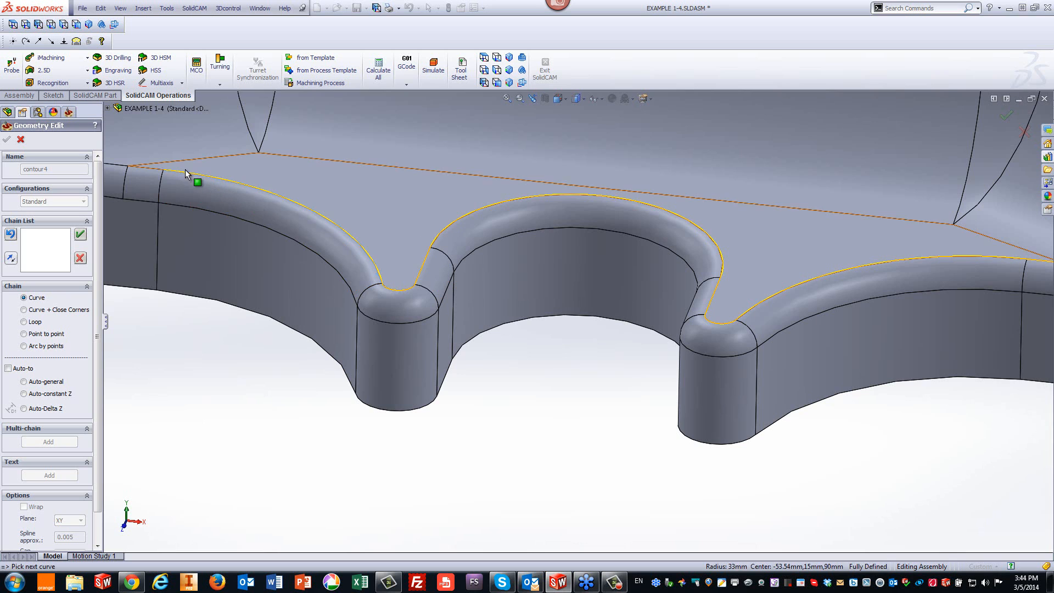
{"action": "left_click", "coordinate": [152, 168]}
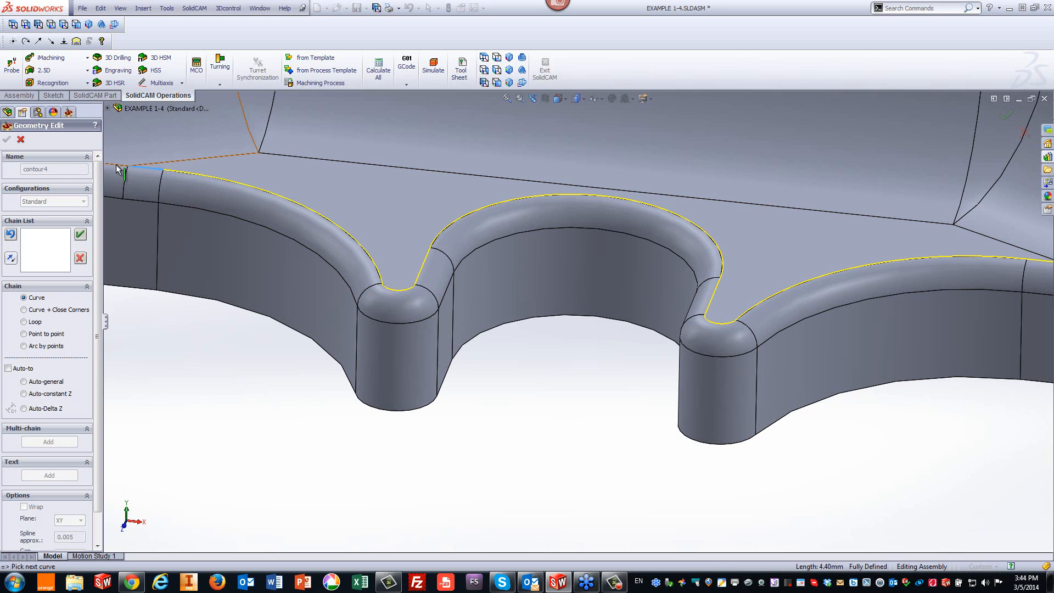
{"action": "left_click", "coordinate": [116, 164]}
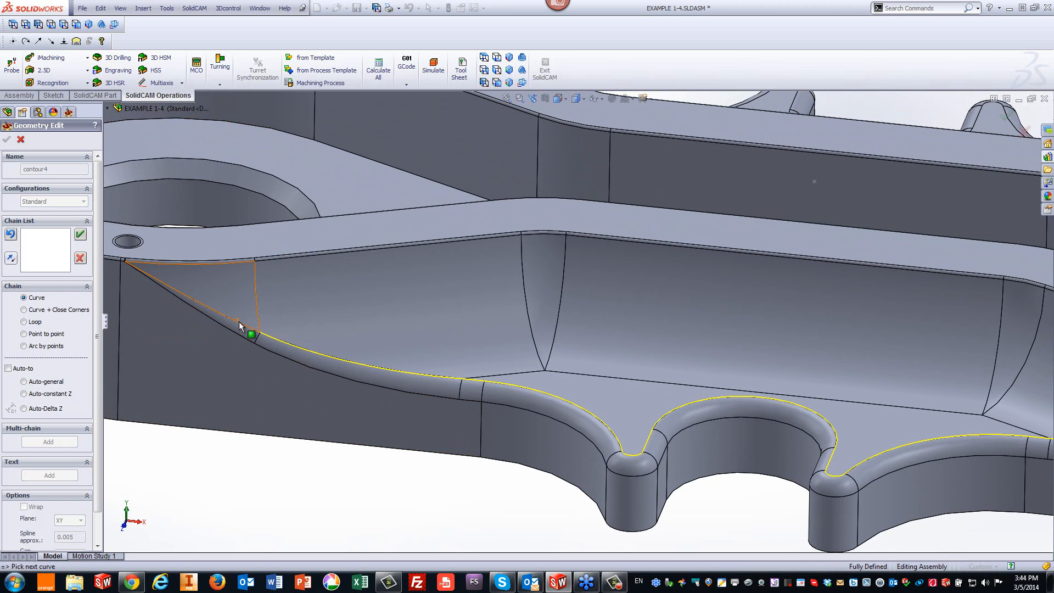
{"action": "left_click", "coordinate": [240, 327]}
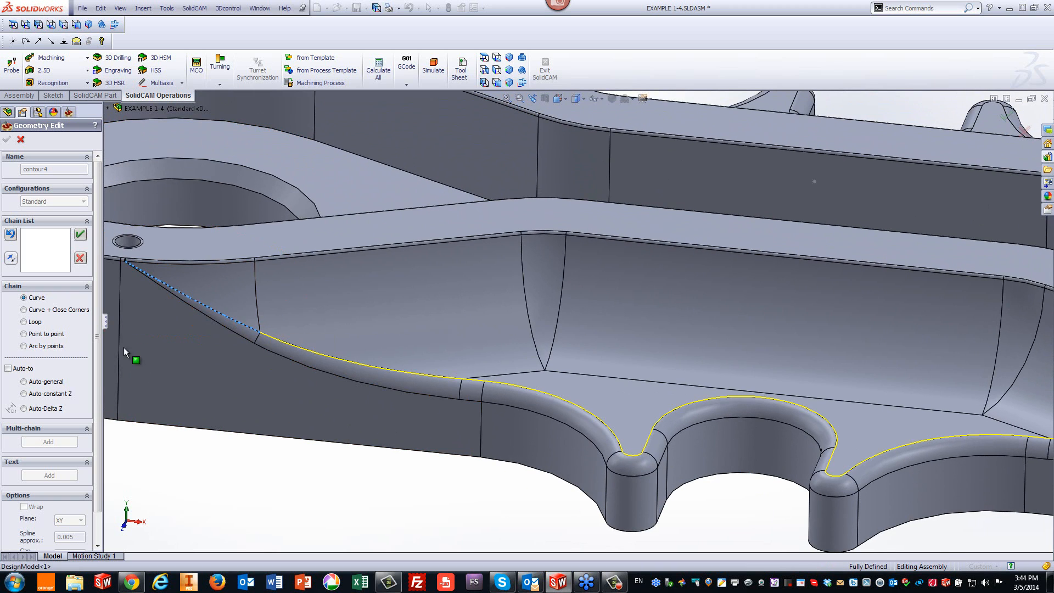
{"action": "left_click", "coordinate": [80, 235]}
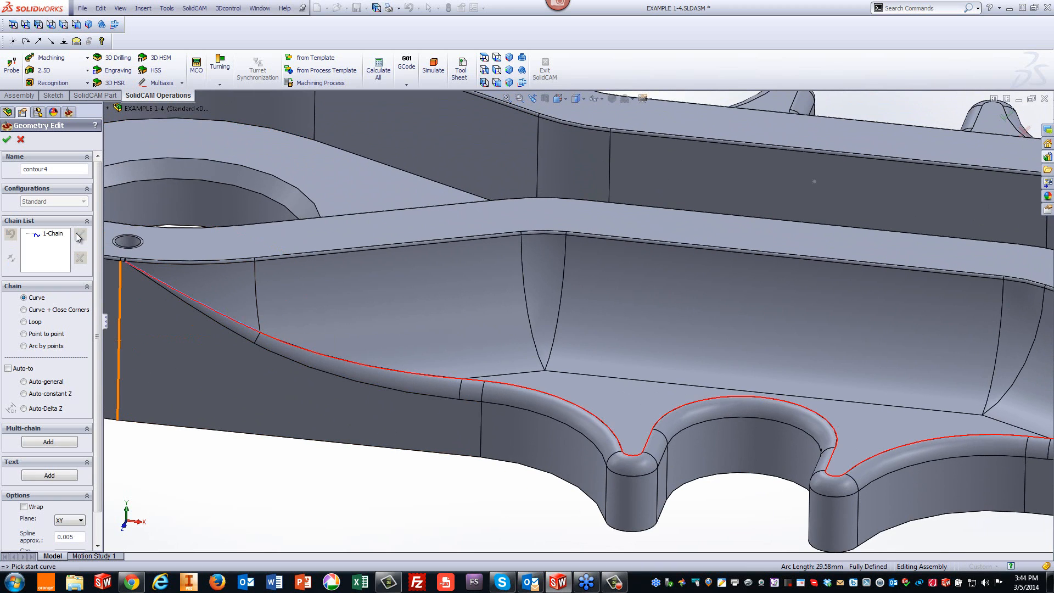
{"action": "left_click", "coordinate": [7, 141]}
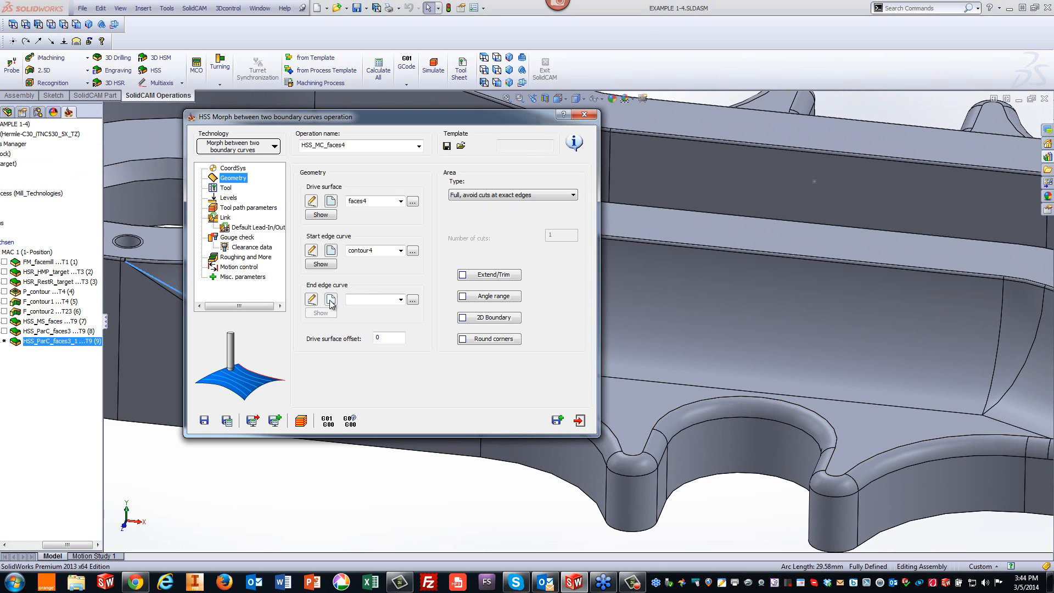
Create a new end edge curve and chain the rounded edge's outer lower boundary from the pointed end past the first lug through the arc between the lugs.
{"action": "left_click", "coordinate": [330, 299]}
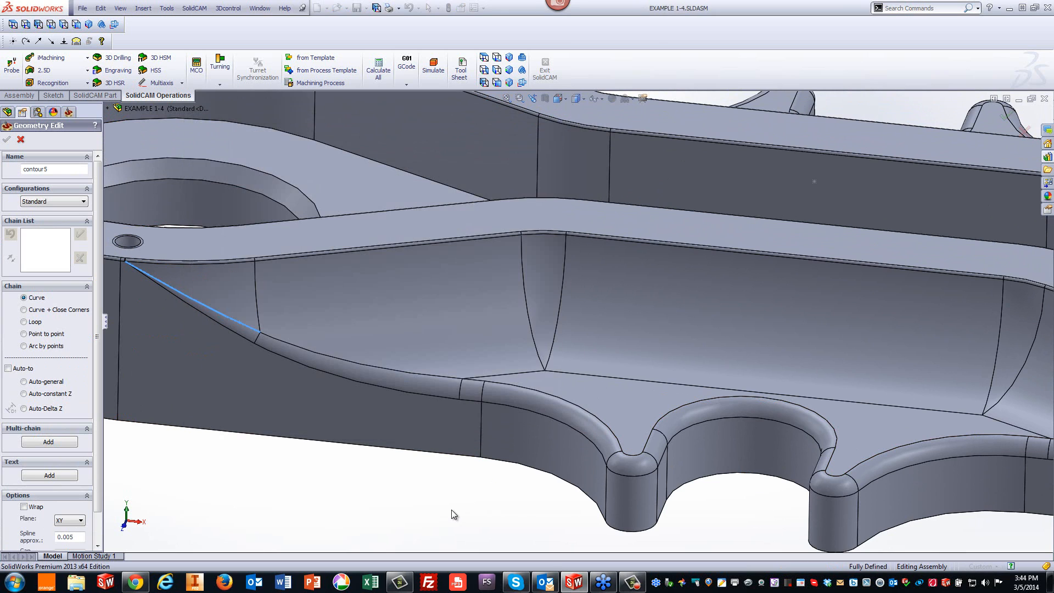
{"action": "scroll", "coordinate": [947, 505], "scroll_direction": "up", "scroll_amount": 2}
{"action": "scroll", "coordinate": [1003, 472], "scroll_direction": "down", "scroll_amount": 4}
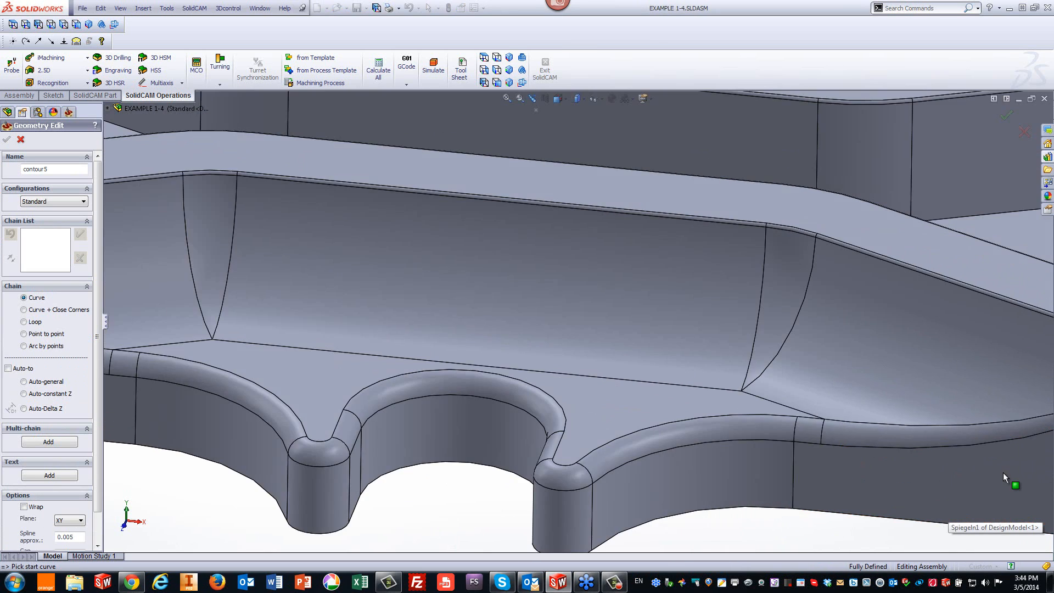
{"action": "scroll", "coordinate": [1002, 472], "scroll_direction": "up", "scroll_amount": 4}
{"action": "scroll", "coordinate": [992, 456], "scroll_direction": "down", "scroll_amount": 3}
{"action": "scroll", "coordinate": [814, 375], "scroll_direction": "down", "scroll_amount": 1}
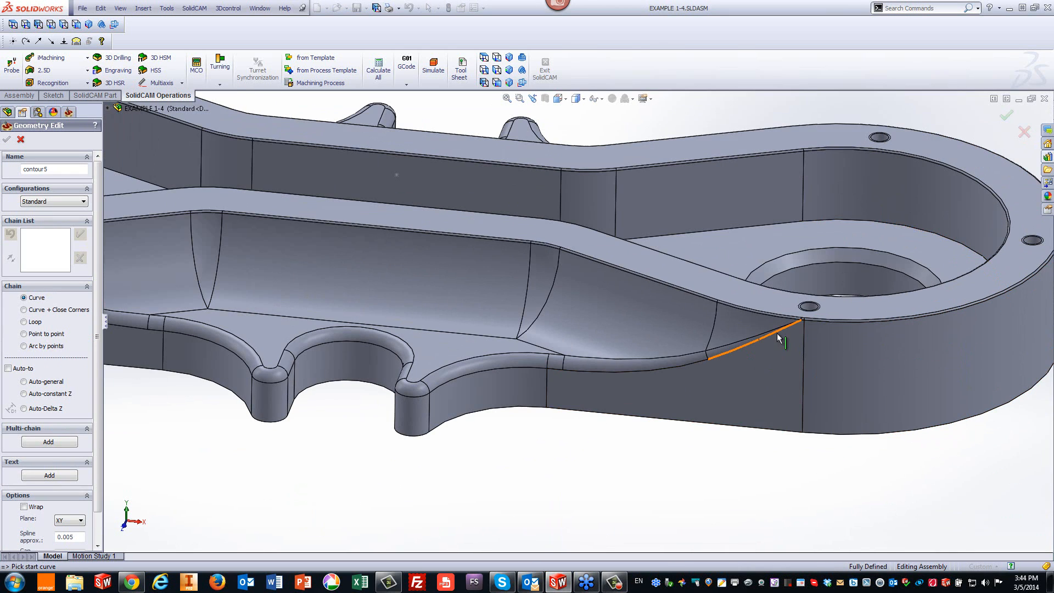
{"action": "left_click", "coordinate": [777, 336]}
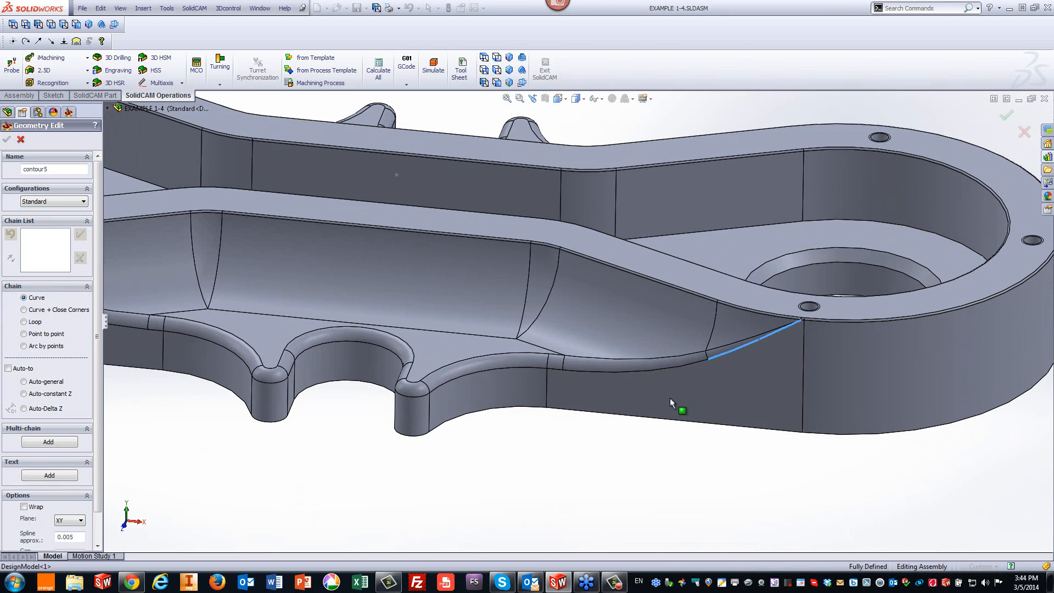
{"action": "left_click", "coordinate": [574, 382]}
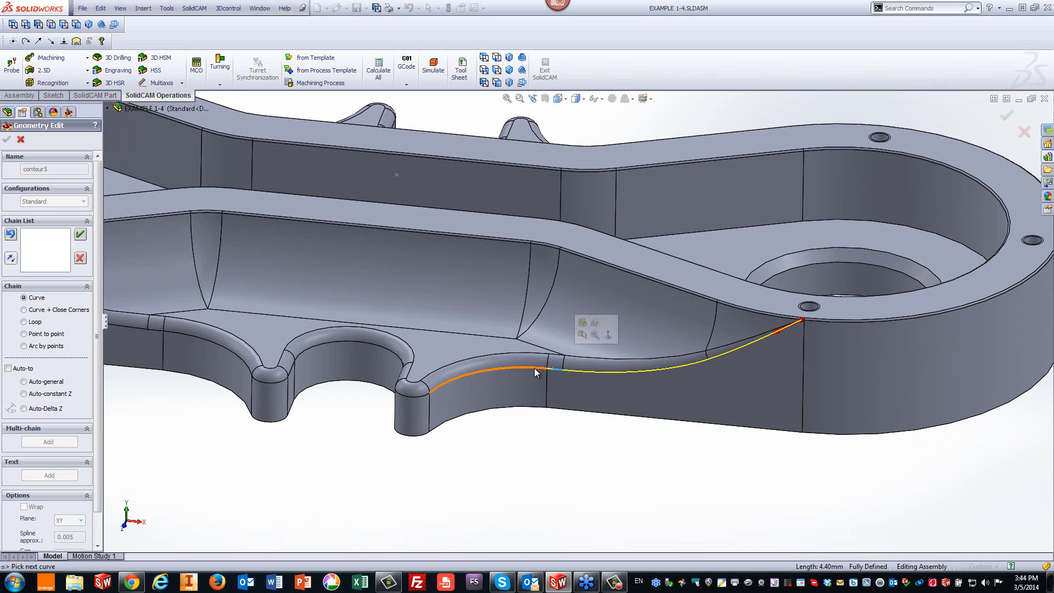
{"action": "left_click", "coordinate": [534, 368]}
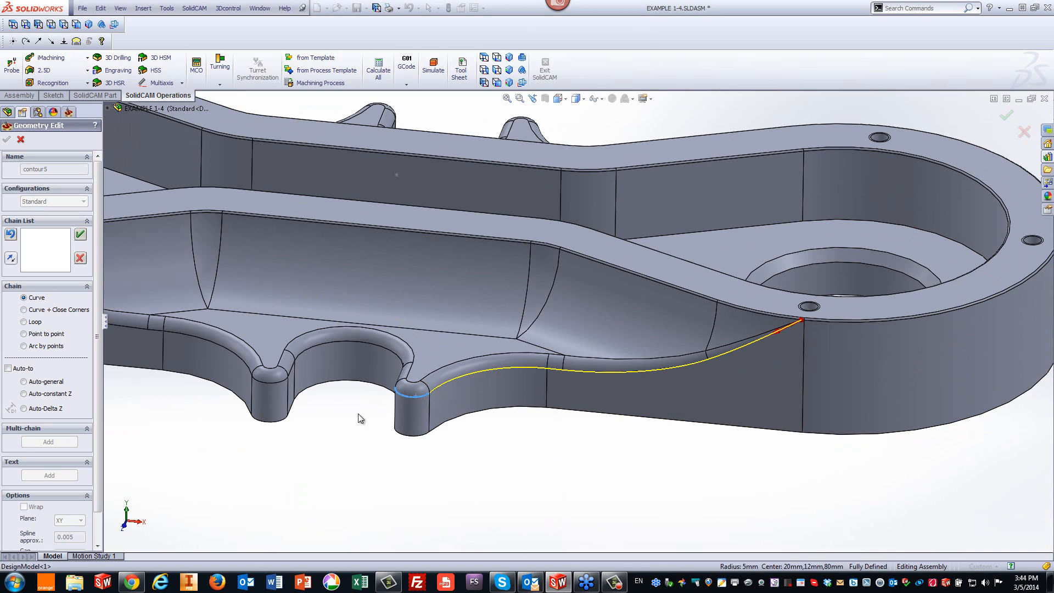
{"action": "middle_click_drag", "start_coordinate": [348, 426], "coordinate": [502, 439]}
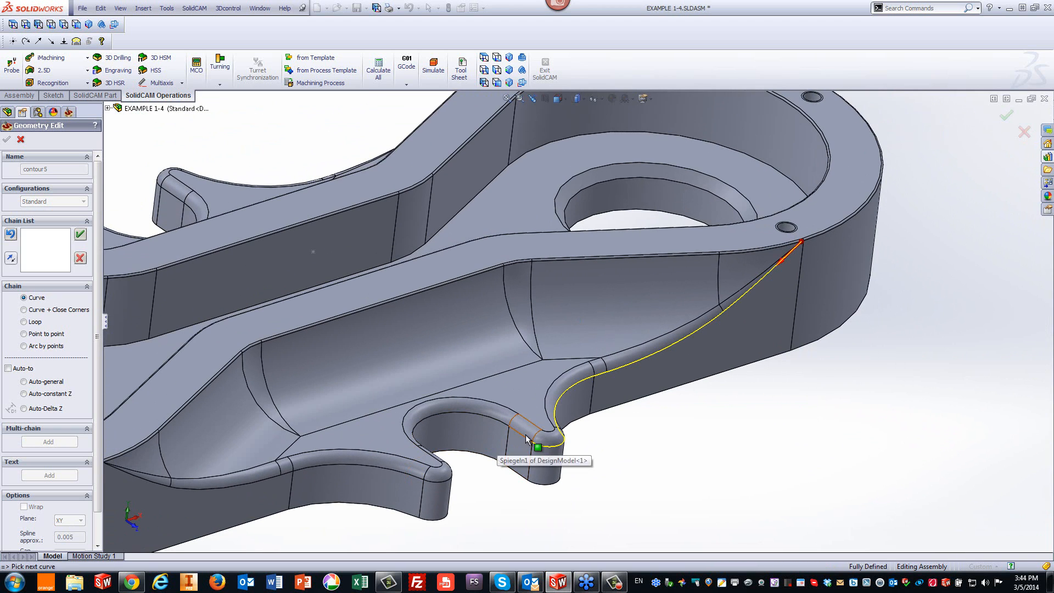
{"action": "left_click", "coordinate": [486, 415]}
Continue the outer boundary chain around the second lug to the pocket's opposite pointed end and accept it as the end edge curve.
{"action": "middle_click_drag", "start_coordinate": [482, 524], "coordinate": [391, 451]}
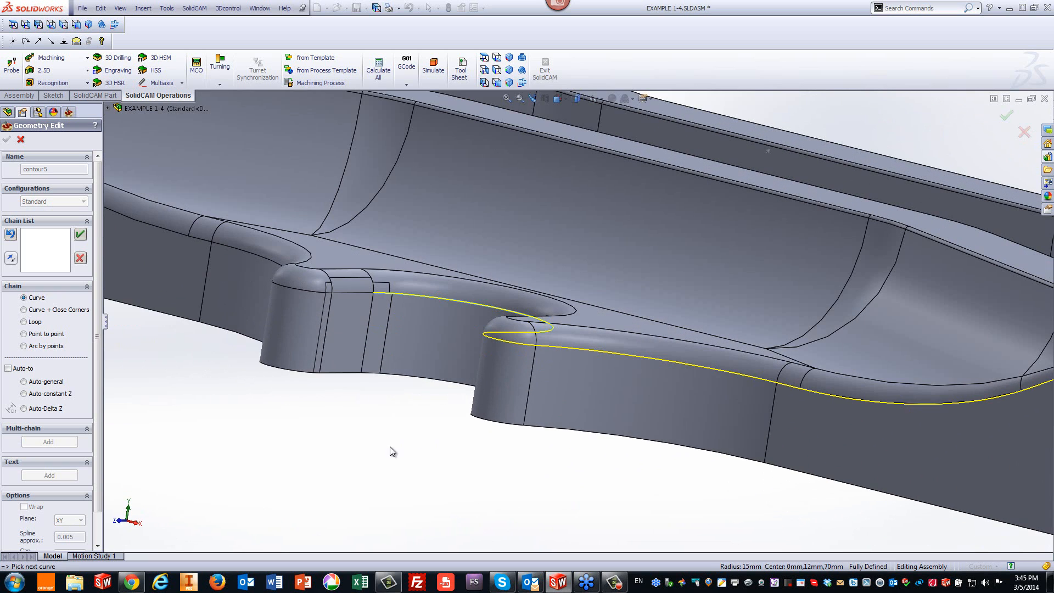
{"action": "left_click", "coordinate": [332, 294]}
{"action": "left_click", "coordinate": [313, 292]}
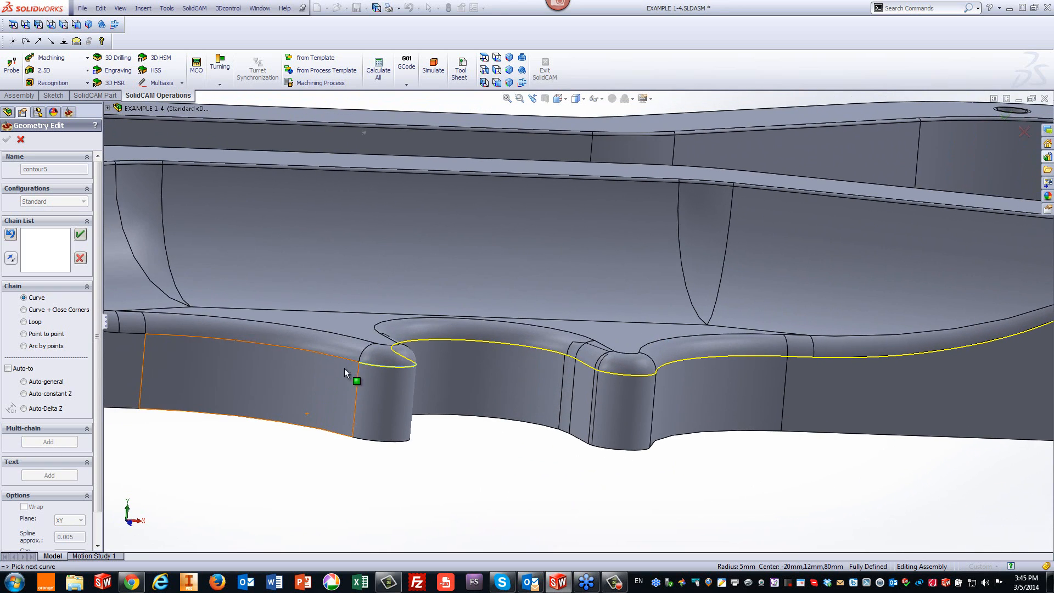
{"action": "left_click", "coordinate": [186, 362]}
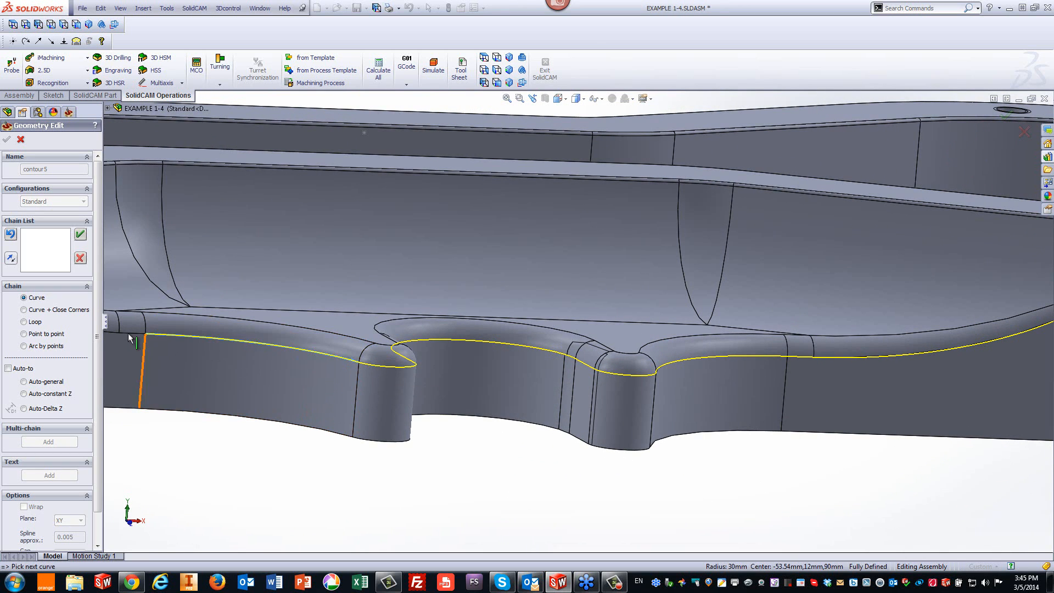
{"action": "left_click", "coordinate": [127, 336]}
{"action": "left_click", "coordinate": [108, 332]}
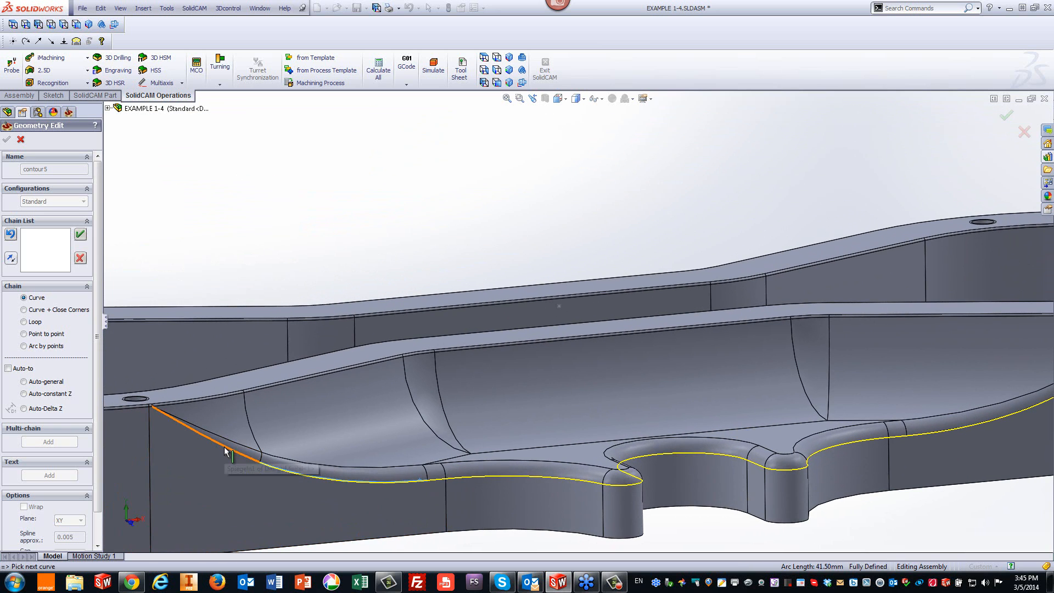
{"action": "left_click", "coordinate": [225, 448]}
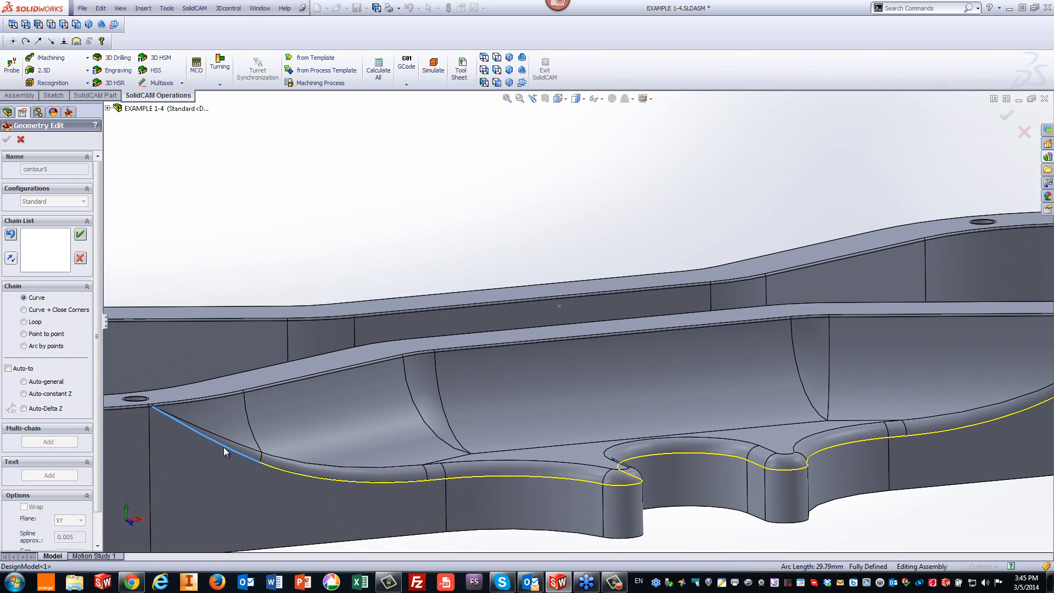
{"action": "left_click", "coordinate": [80, 235]}
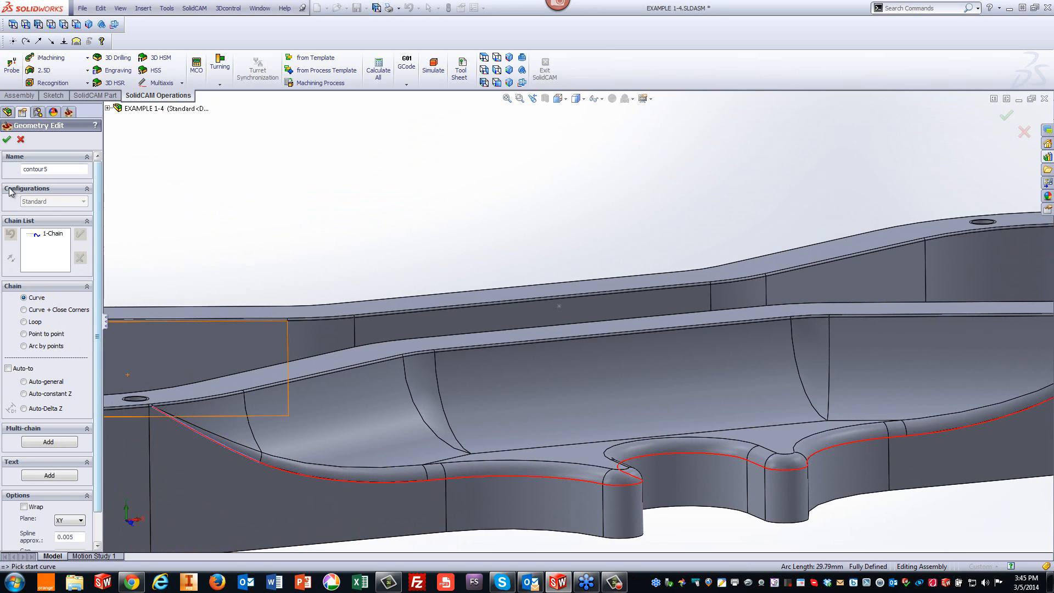
{"action": "left_click", "coordinate": [6, 140]}
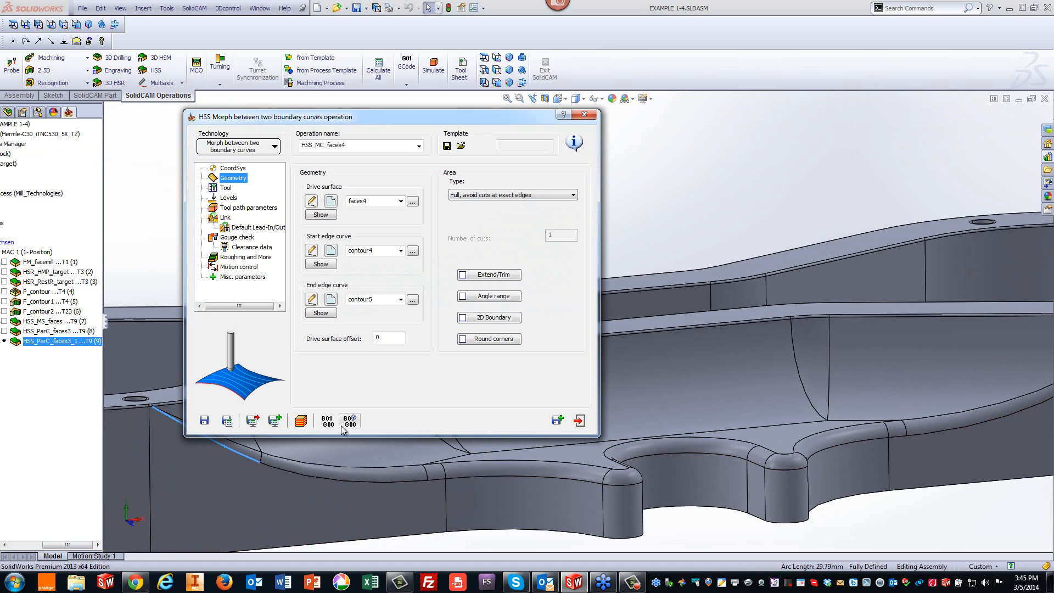
Save and calculate the morph operation, then run its Host CAD simulation and inspect the tool path on the rounded edges of both sides.
{"action": "left_click", "coordinate": [227, 422]}
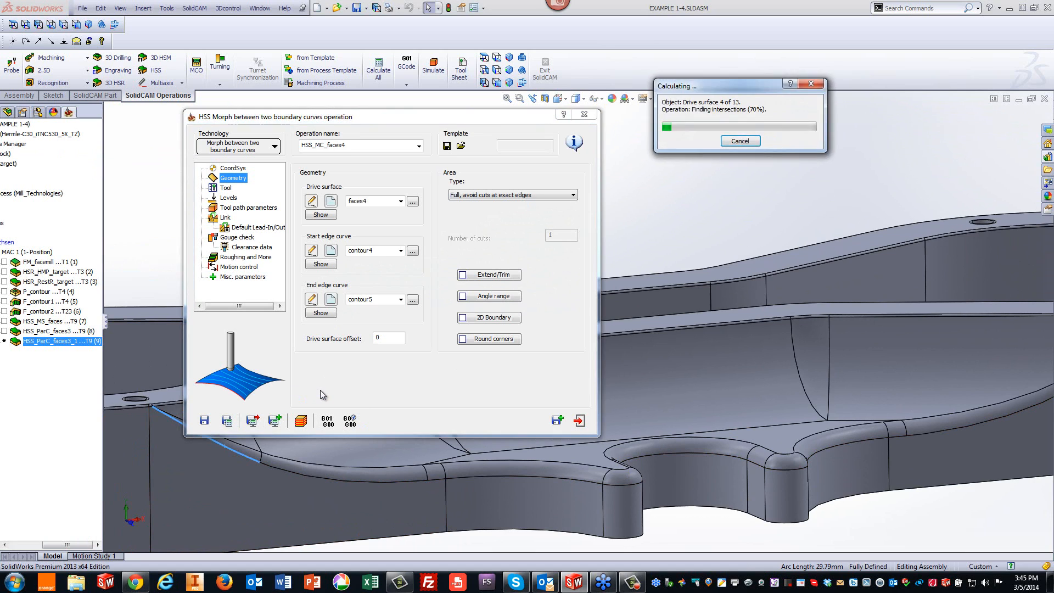
{"action": "left_click", "coordinate": [301, 421]}
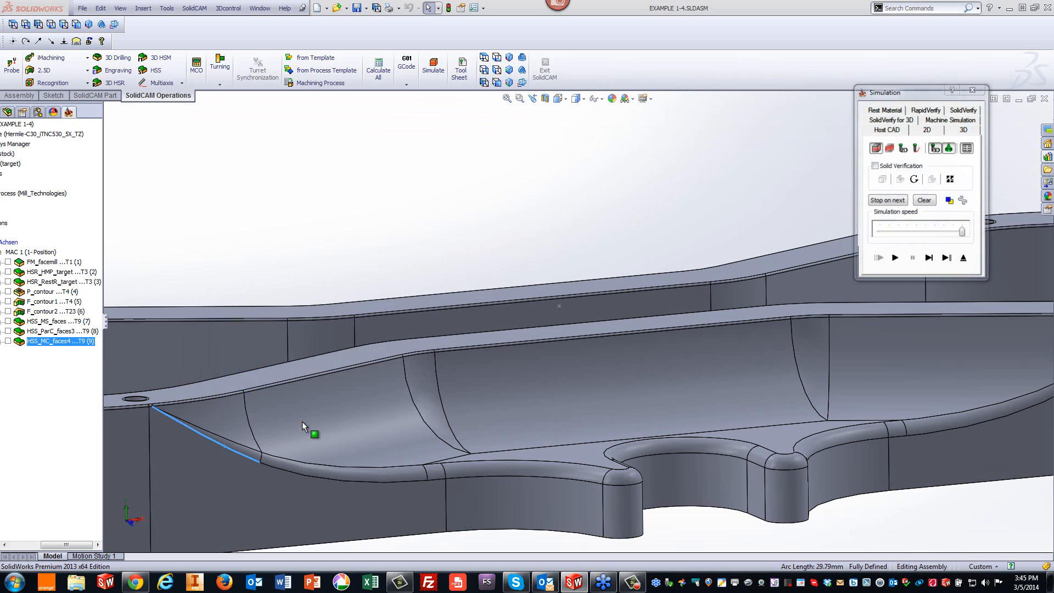
{"action": "left_click", "coordinate": [890, 262]}
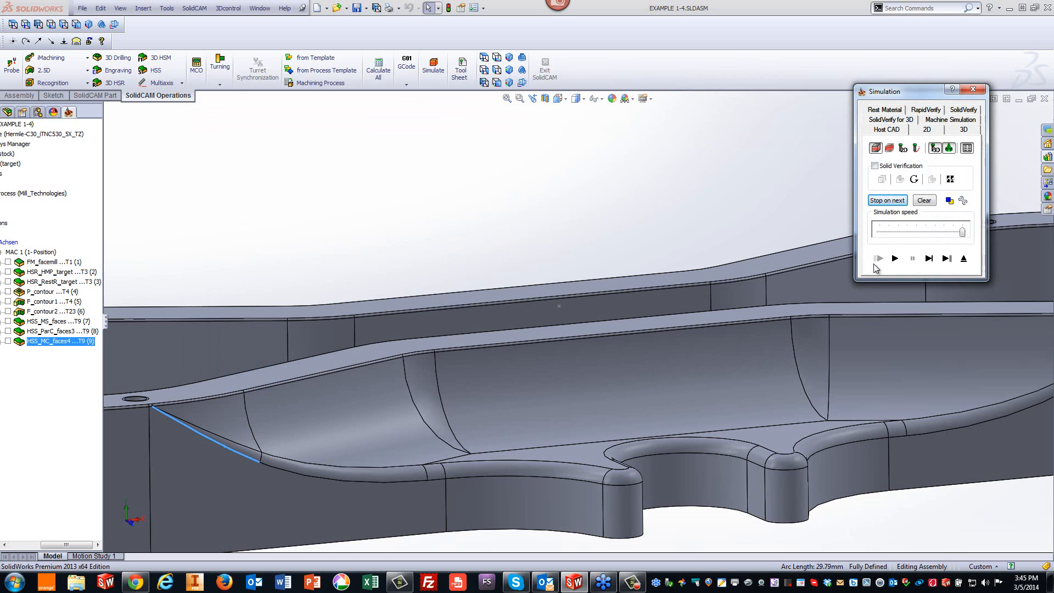
{"action": "left_click", "coordinate": [895, 259]}
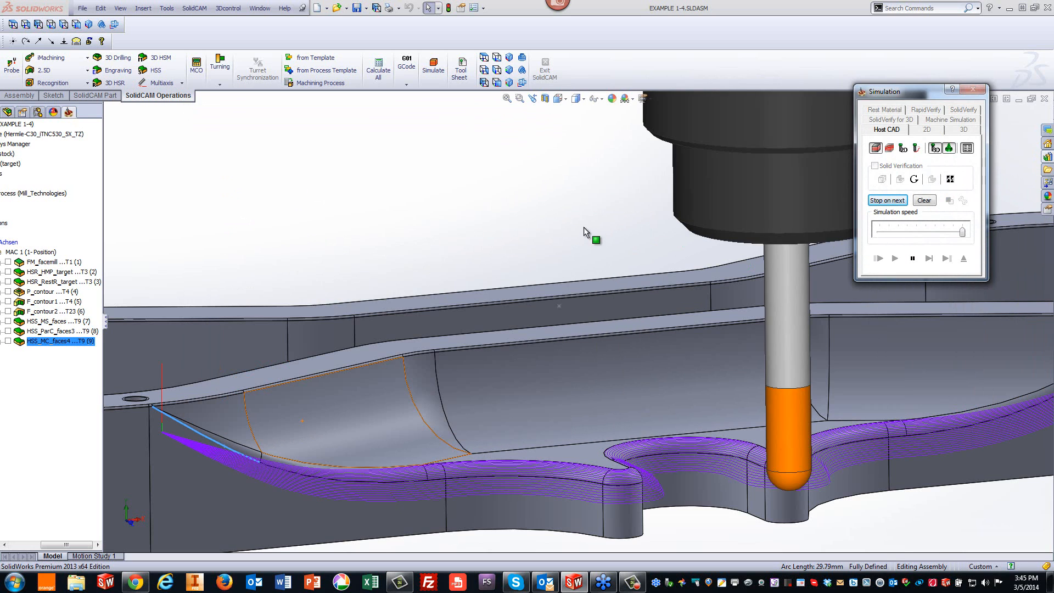
{"action": "scroll", "coordinate": [465, 210], "scroll_direction": "up", "scroll_amount": 5}
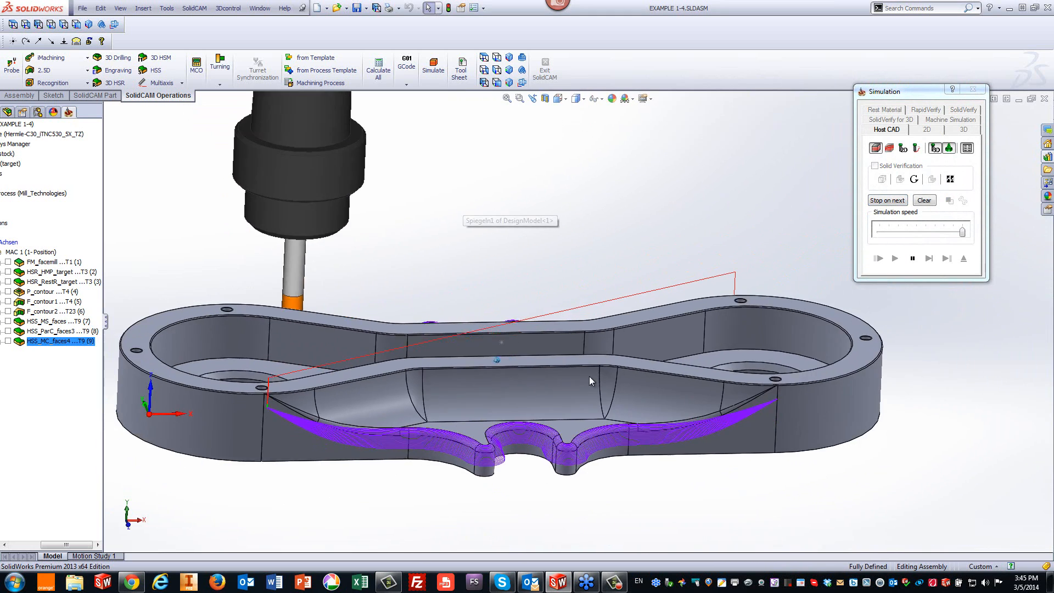
{"action": "middle_click_drag", "start_coordinate": [590, 380], "coordinate": [678, 315]}
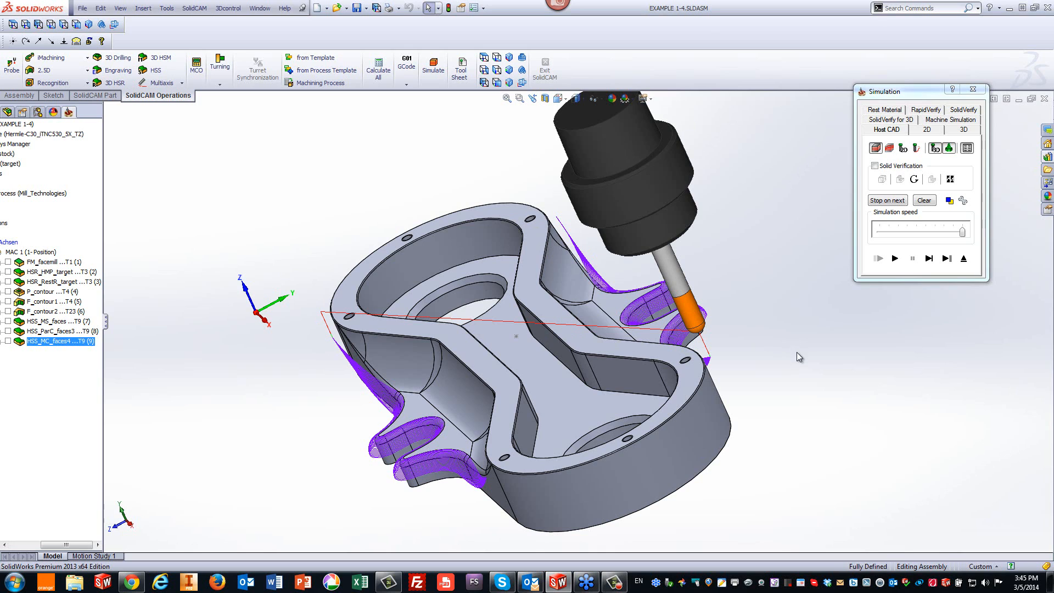
Exit the morph simulation and its operation, and add a new 2.5D drilling operation.
{"action": "left_click", "coordinate": [963, 258]}
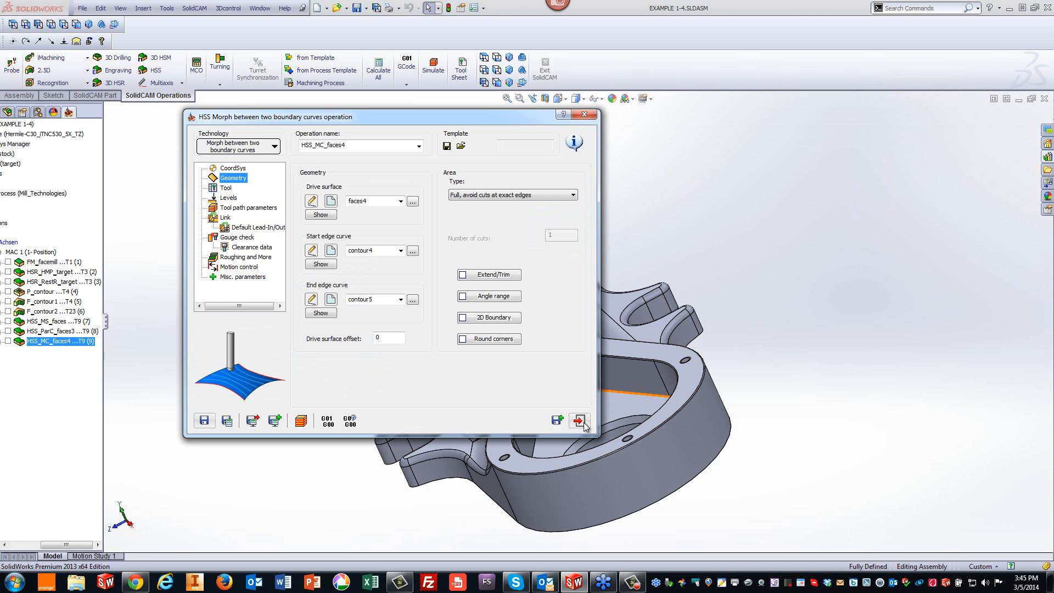
{"action": "left_click", "coordinate": [583, 423]}
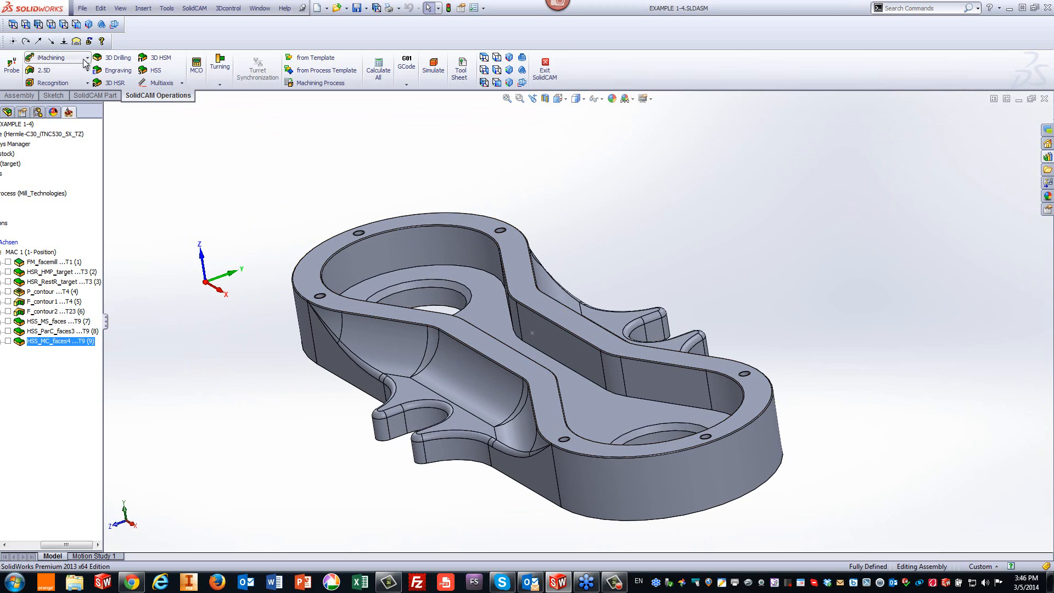
{"action": "left_click", "coordinate": [58, 69]}
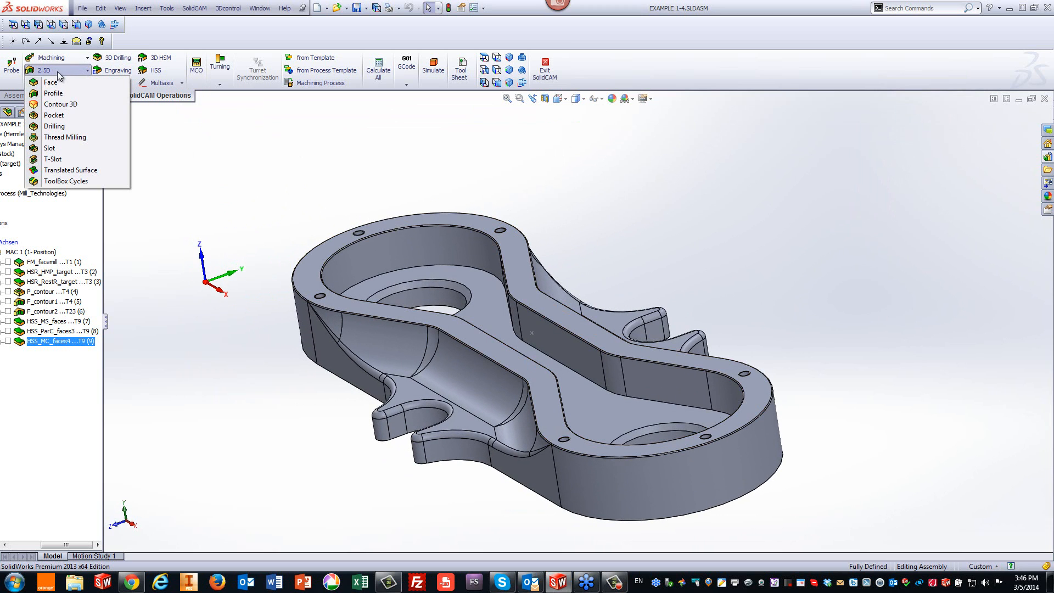
{"action": "left_click", "coordinate": [54, 126]}
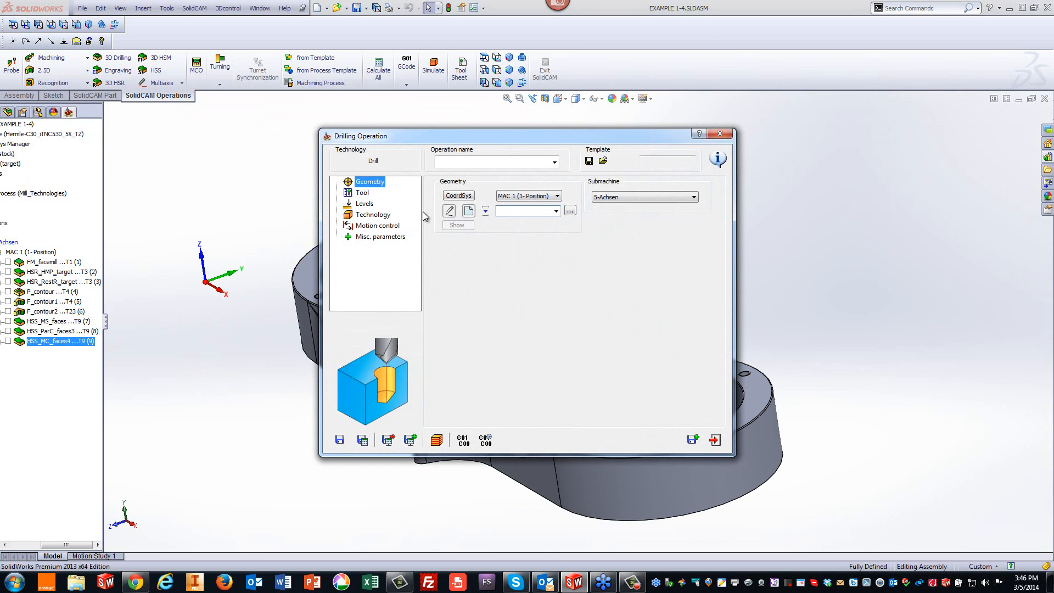
Create the drill geometry from all the hole centers on the part's upper rim face and accept it.
{"action": "left_click", "coordinate": [469, 211]}
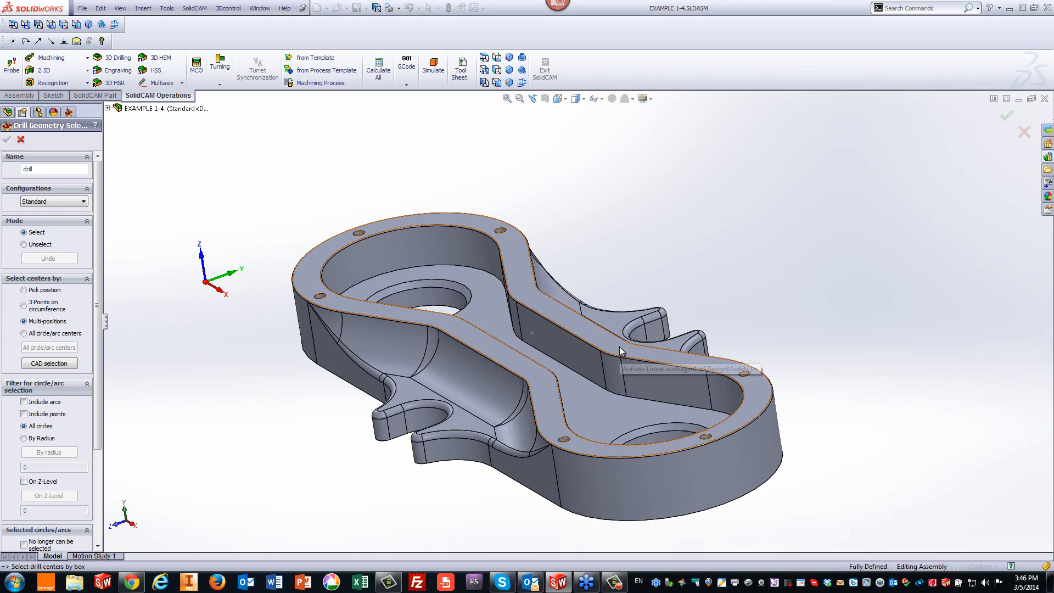
{"action": "left_click", "coordinate": [619, 348]}
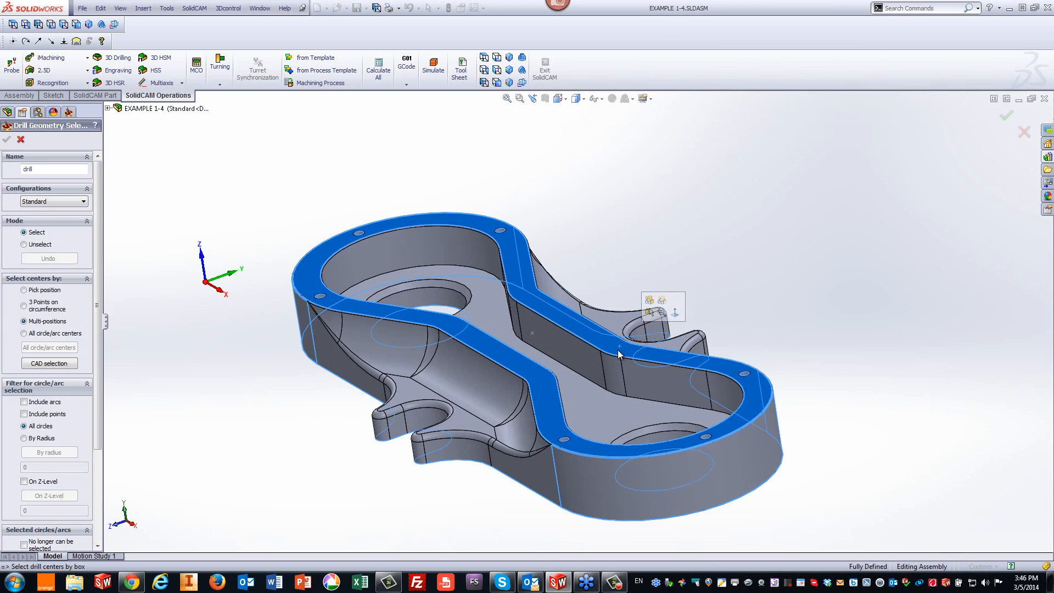
{"action": "left_click", "coordinate": [608, 345]}
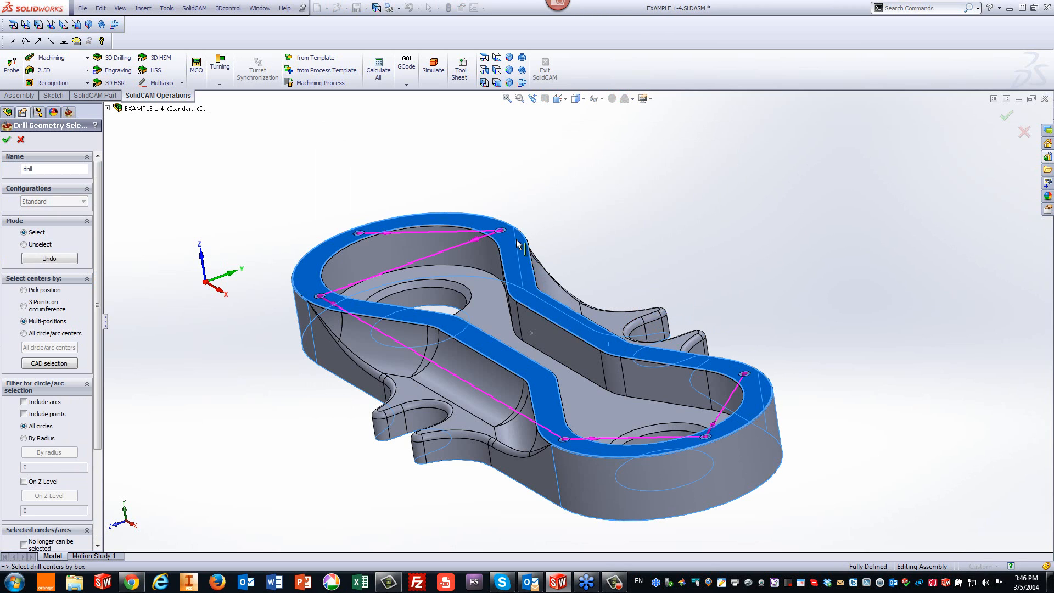
{"action": "left_click", "coordinate": [670, 251]}
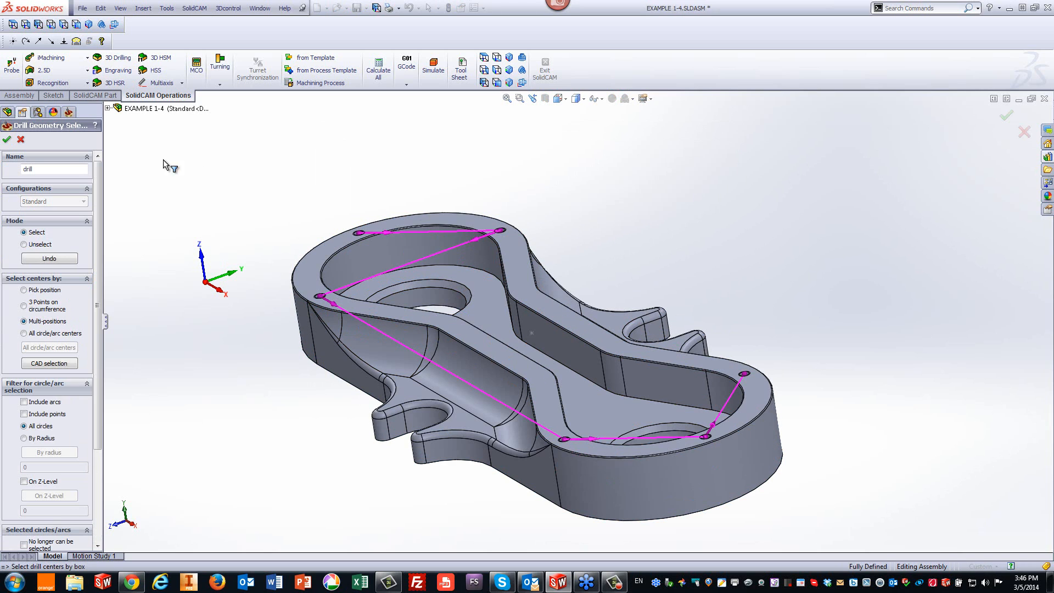
{"action": "left_click", "coordinate": [7, 140]}
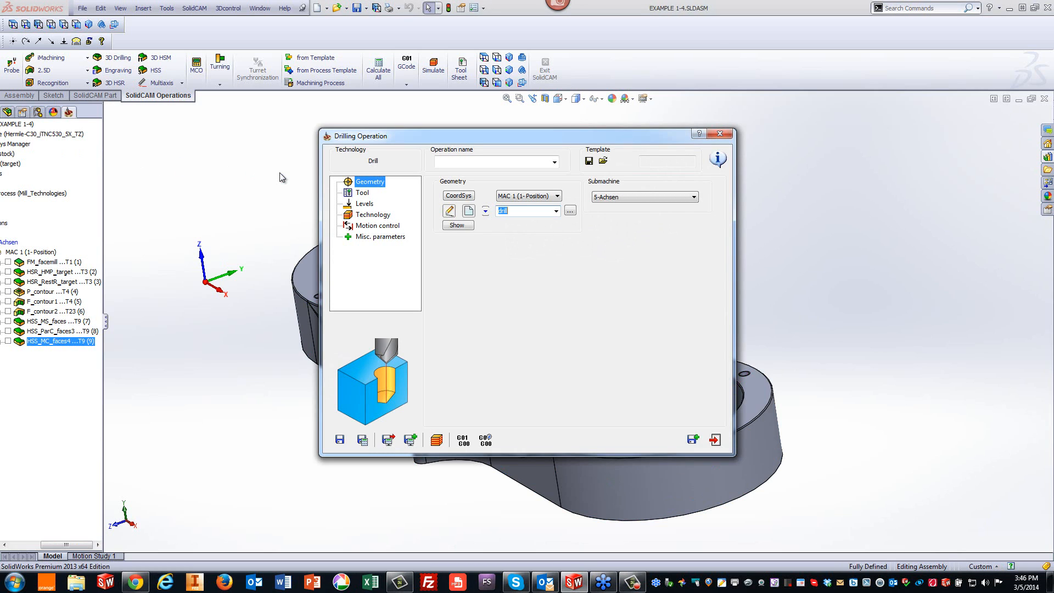
Filter the tool table to spot drills and select the 12 mm SPOT DRILL for the drilling operation.
{"action": "left_click", "coordinate": [363, 193]}
{"action": "left_click", "coordinate": [492, 352]}
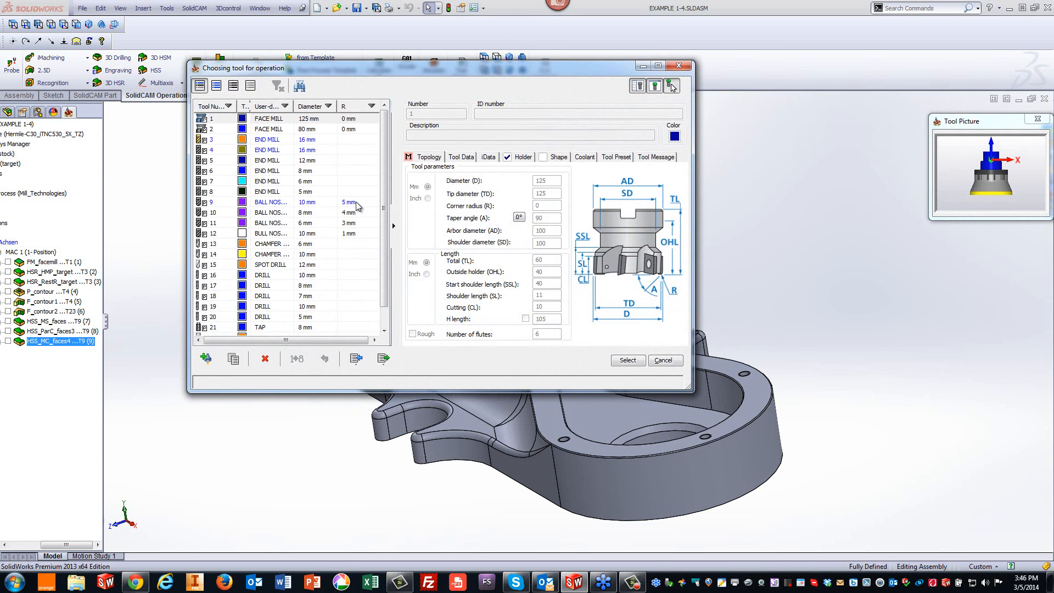
{"action": "left_click", "coordinate": [285, 107]}
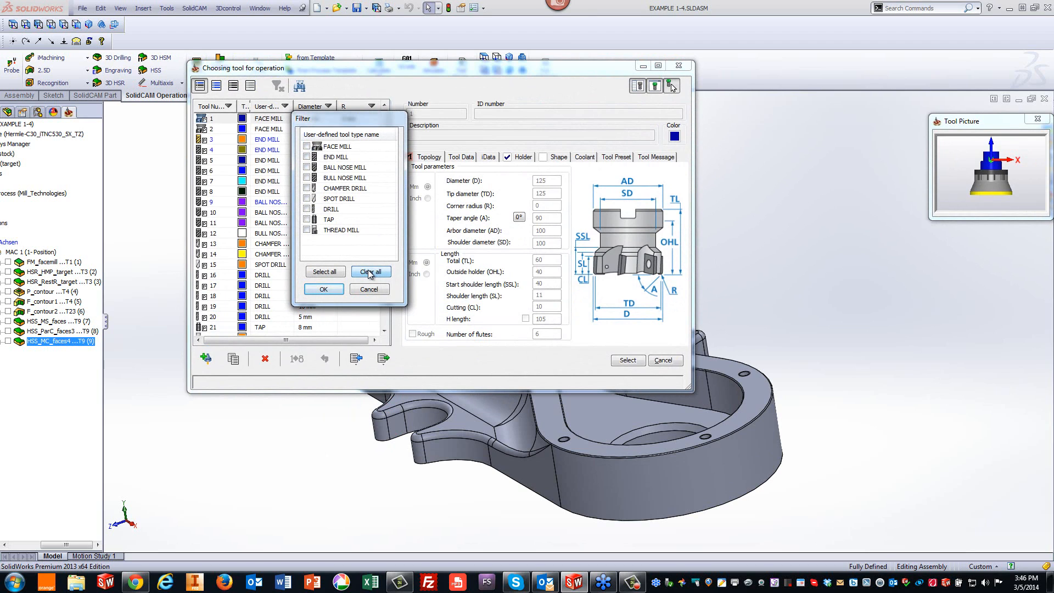
{"action": "left_click", "coordinate": [324, 289]}
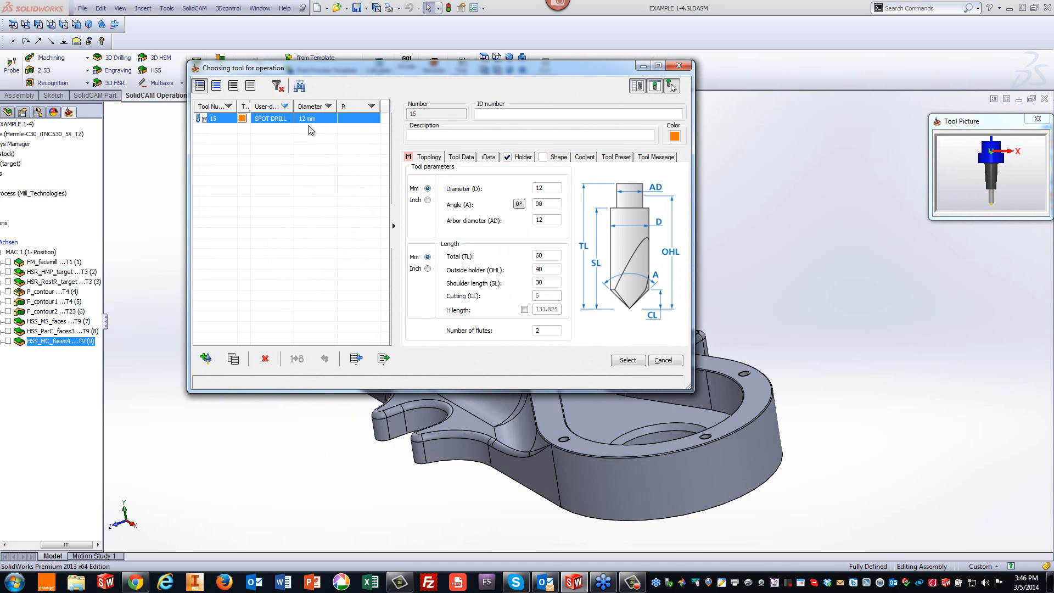
{"action": "left_click", "coordinate": [628, 360]}
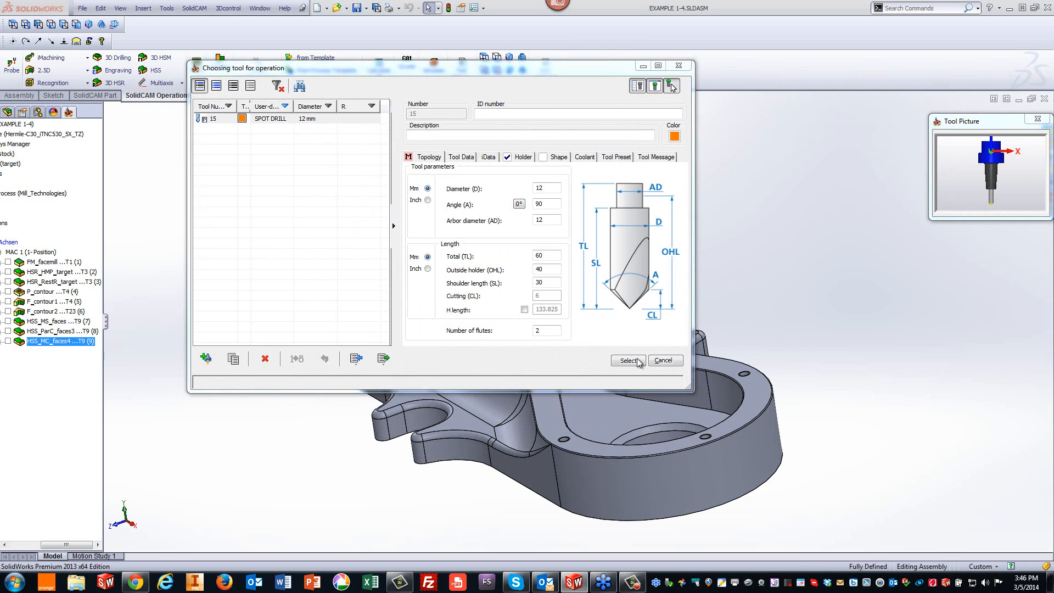
Pick the part's upper rim face as the drilling operation's upper level.
{"action": "left_click", "coordinate": [364, 204]}
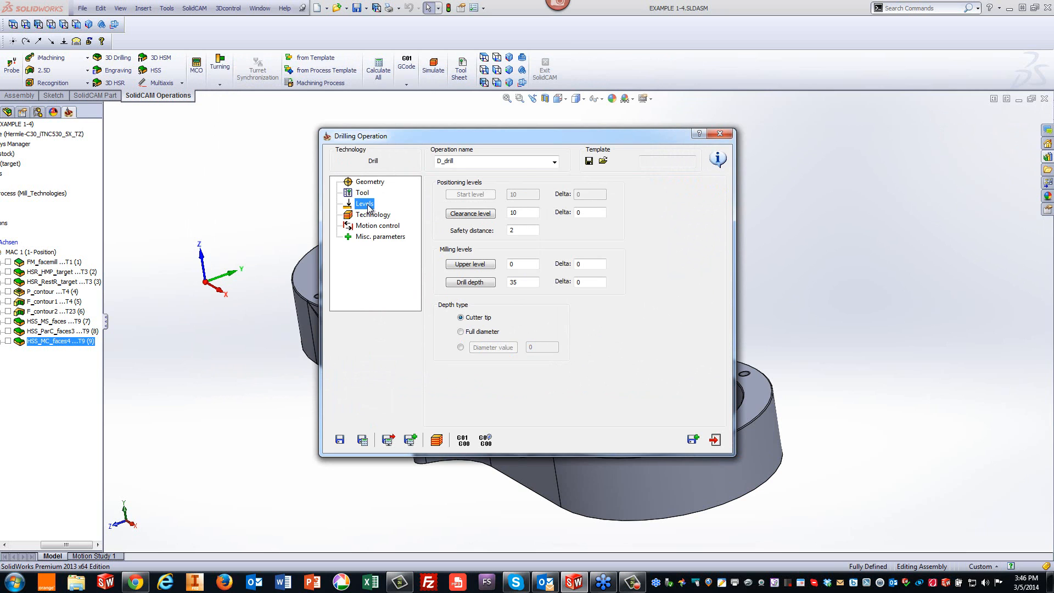
{"action": "left_click", "coordinate": [465, 267]}
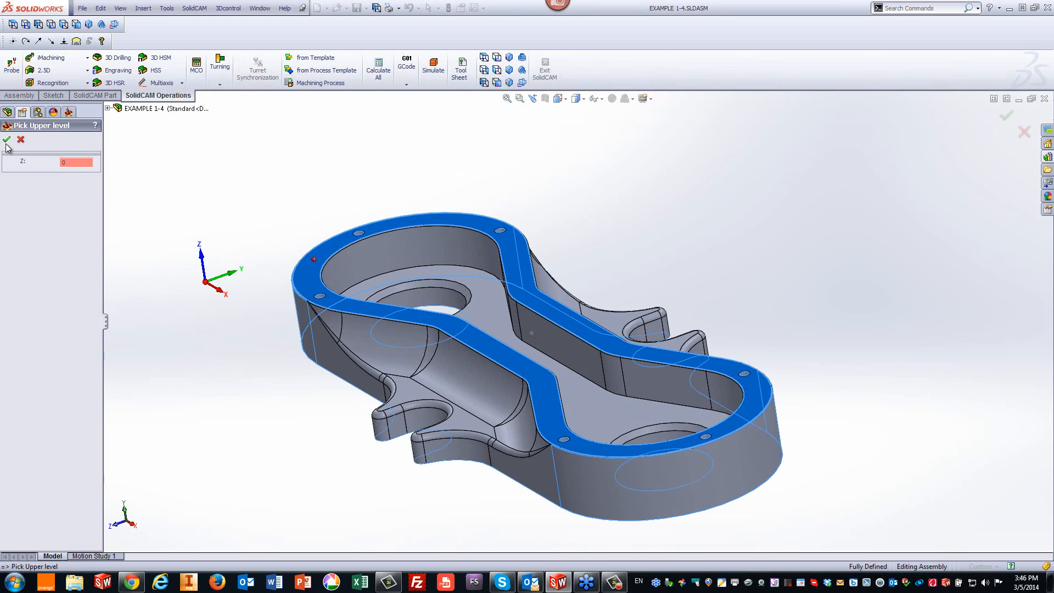
{"action": "left_click", "coordinate": [7, 140]}
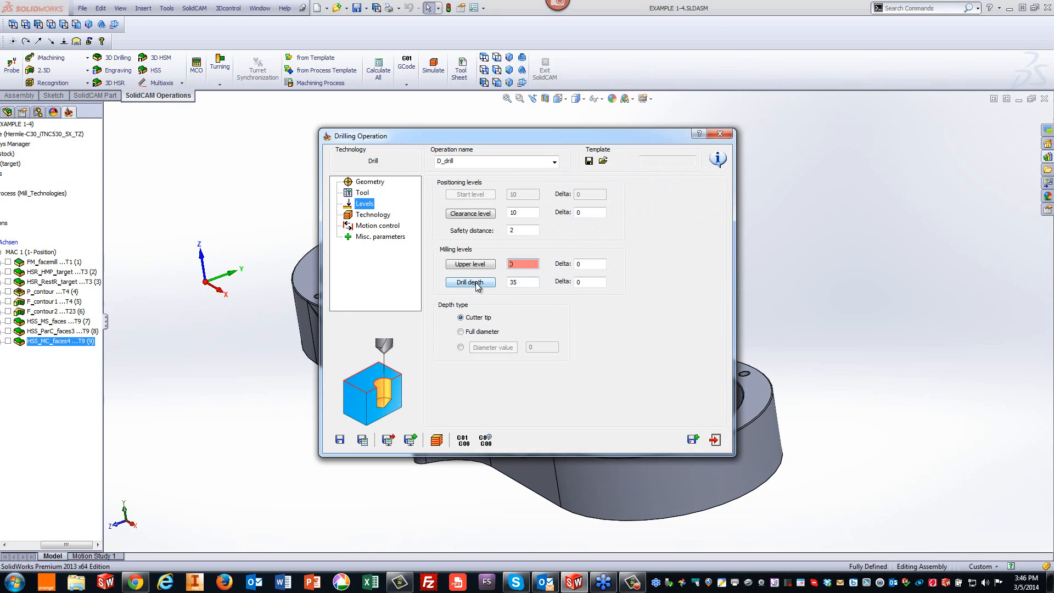
Set the drill depth to .2 with the depth type at a diameter value of 6, and save and calculate the operation.
{"action": "left_click", "coordinate": [471, 282]}
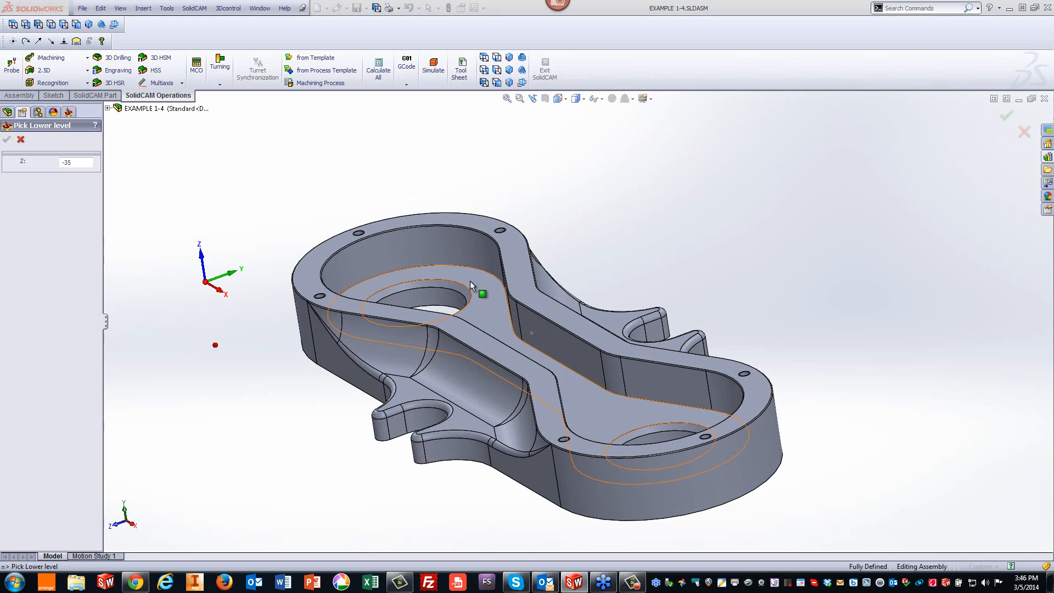
{"action": "left_click", "coordinate": [21, 140]}
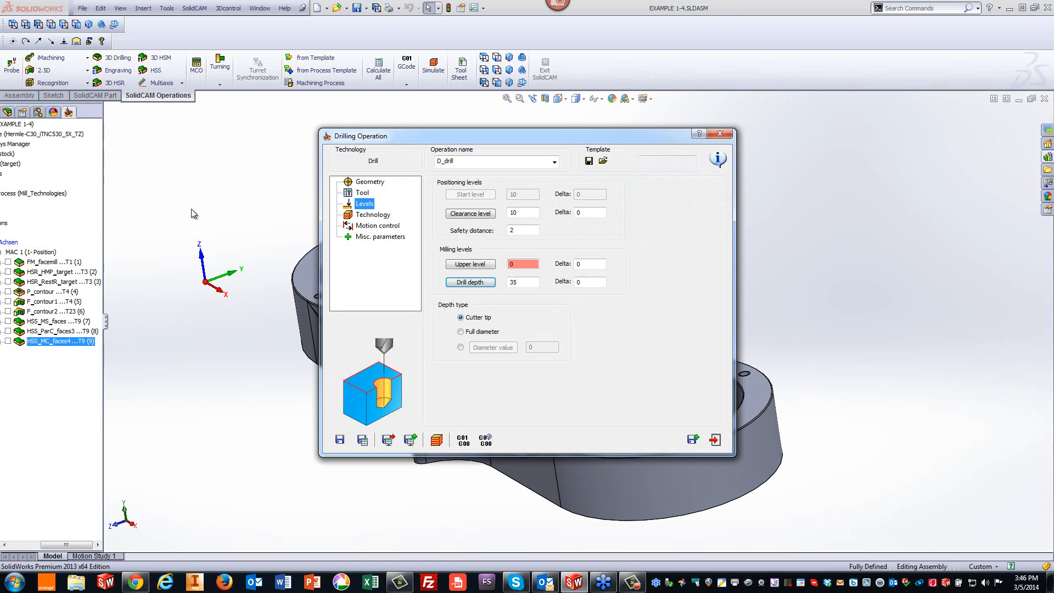
{"action": "left_click_drag", "start_coordinate": [528, 282], "coordinate": [477, 284]}
{"action": "type", "text": "-2"}
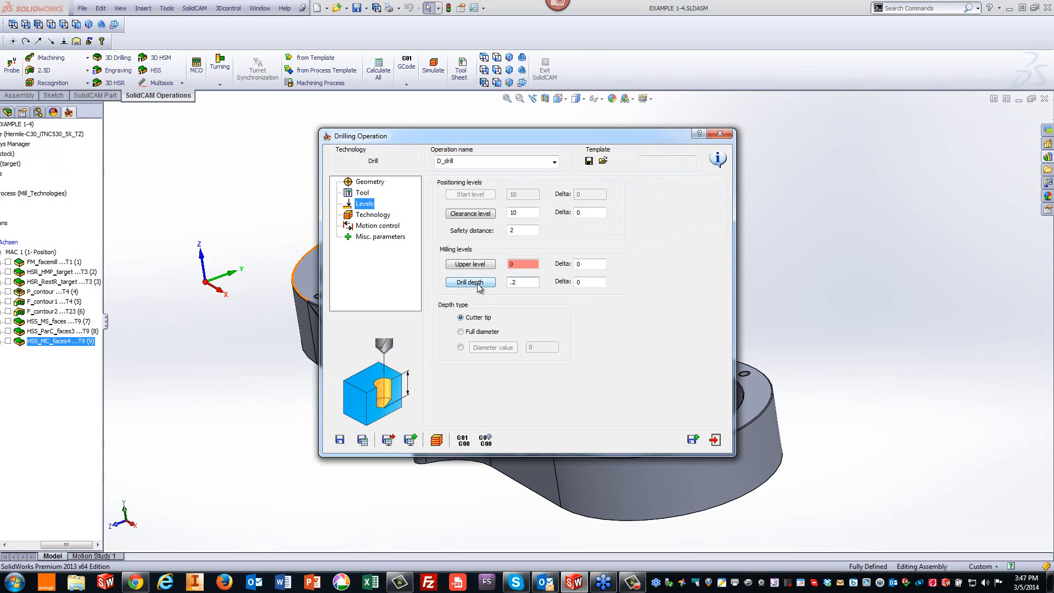
{"action": "left_click", "coordinate": [460, 347]}
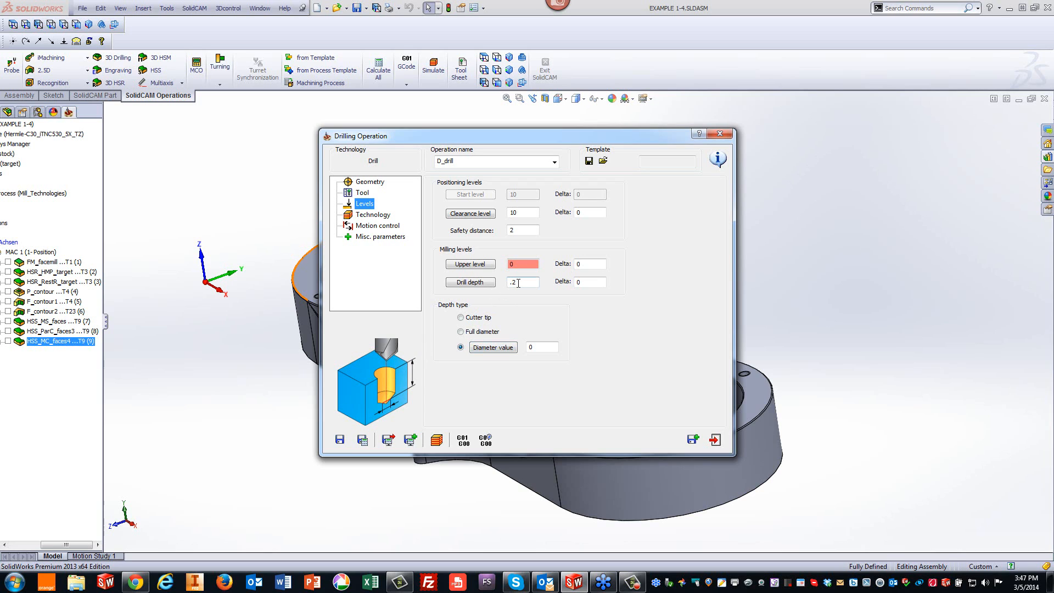
{"action": "double_click", "coordinate": [531, 348]}
{"action": "left_click", "coordinate": [362, 439]}
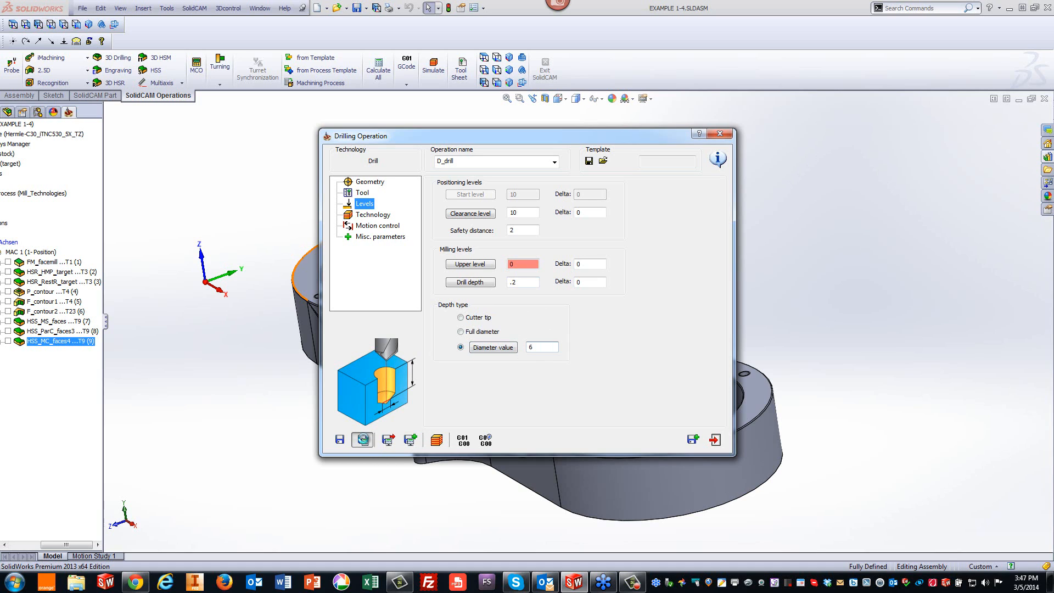
Start a SolidVerify simulation of the operations and cancel the saving of the updated stock.
{"action": "left_click", "coordinate": [435, 440]}
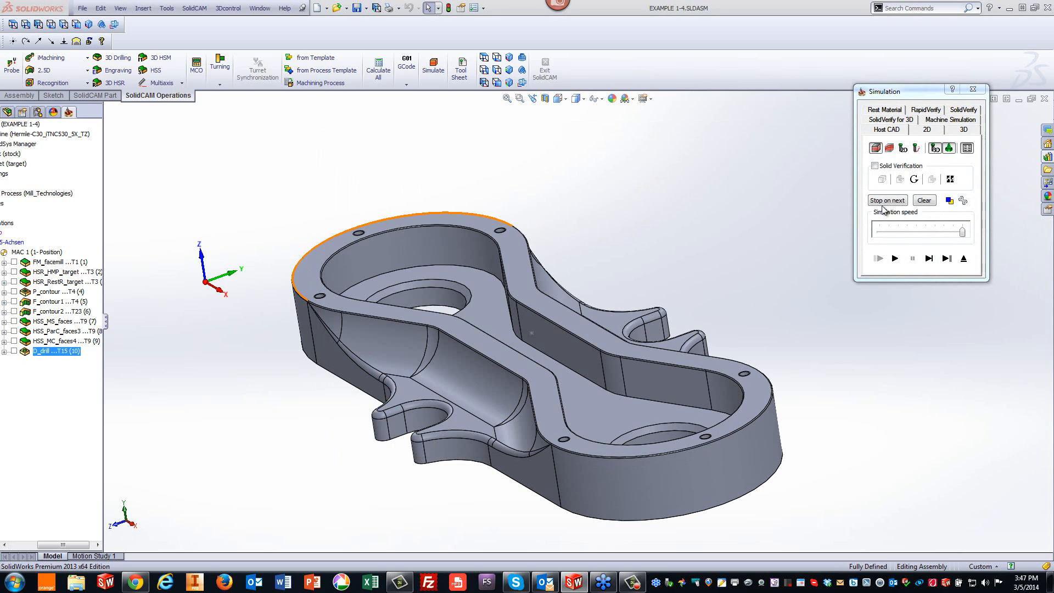
{"action": "left_click", "coordinate": [966, 111]}
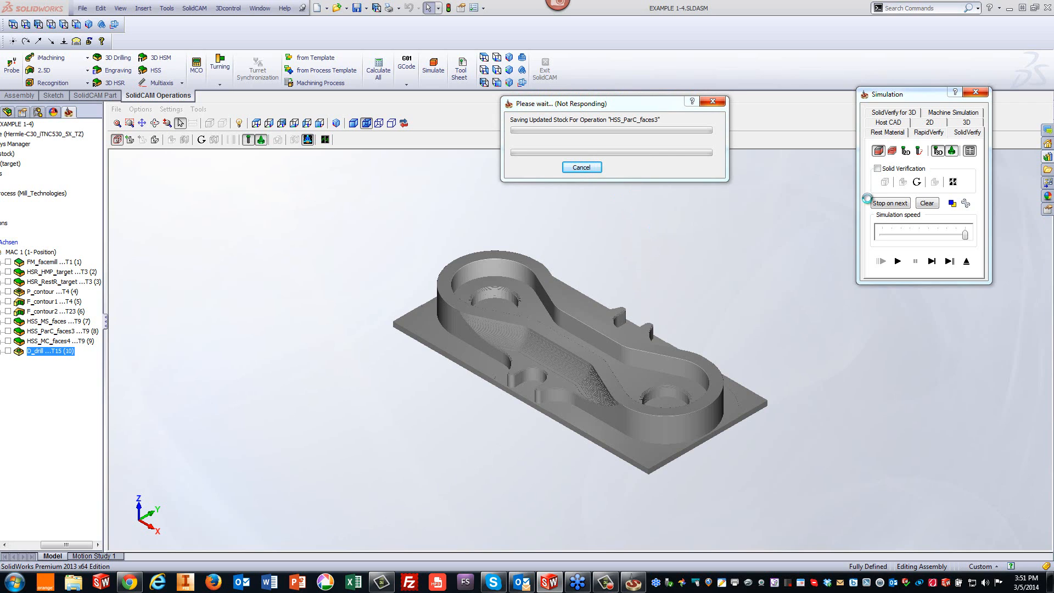
{"action": "left_click", "coordinate": [586, 167]}
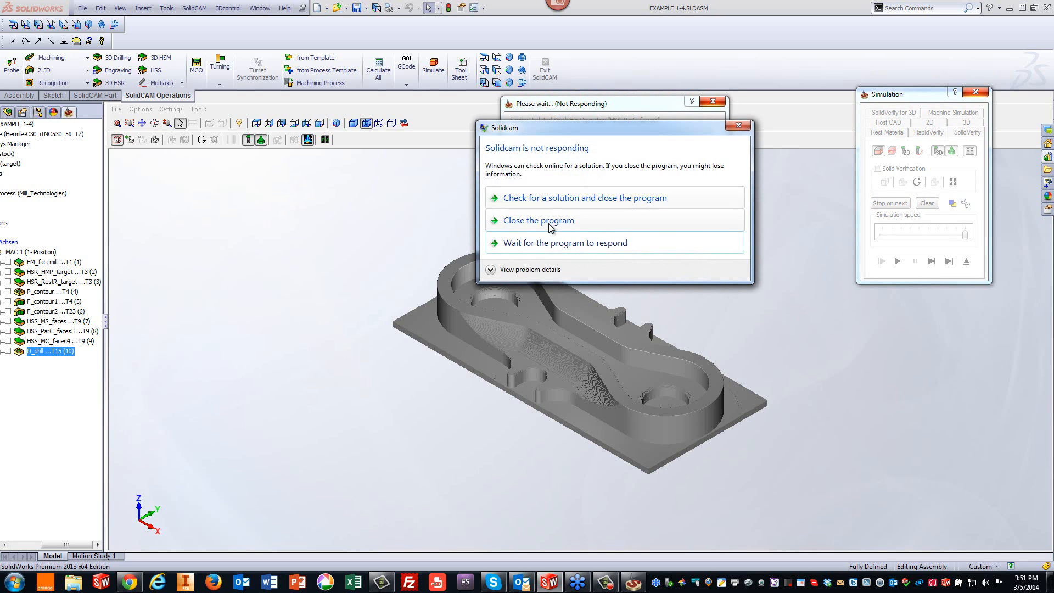
Close the unresponsive SolidCAM program and end the SLDWORKS.exe process tree in Windows Task Manager.
{"action": "left_click", "coordinate": [549, 221]}
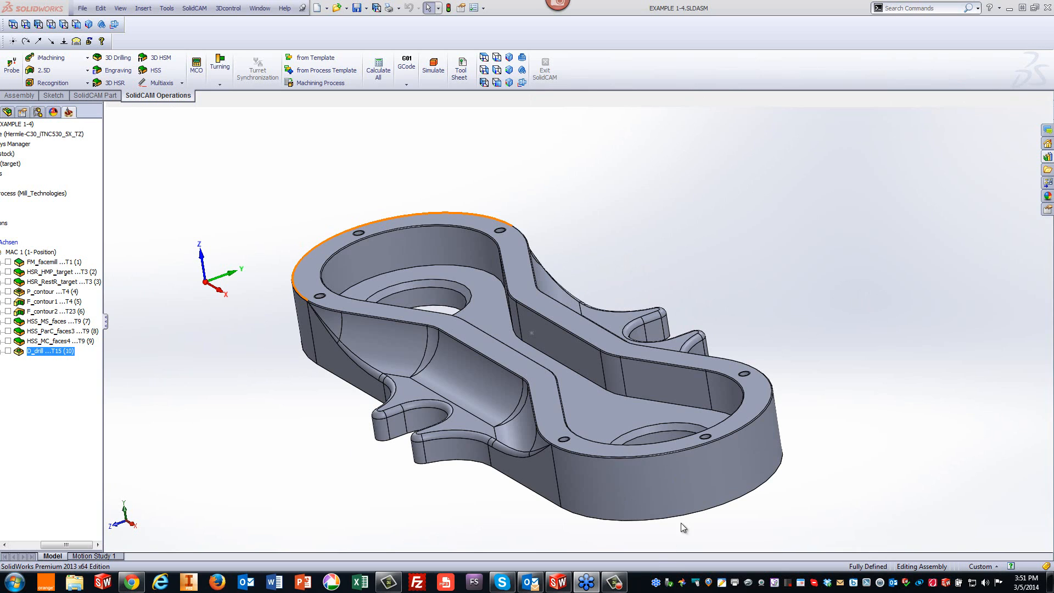
{"action": "right_click", "coordinate": [644, 582]}
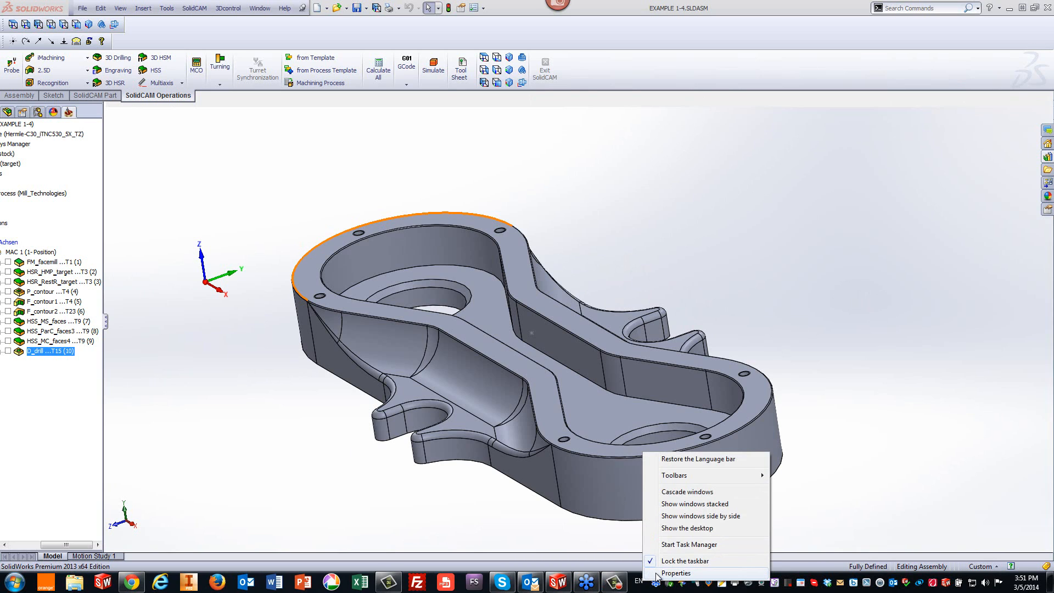
{"action": "left_click", "coordinate": [665, 544]}
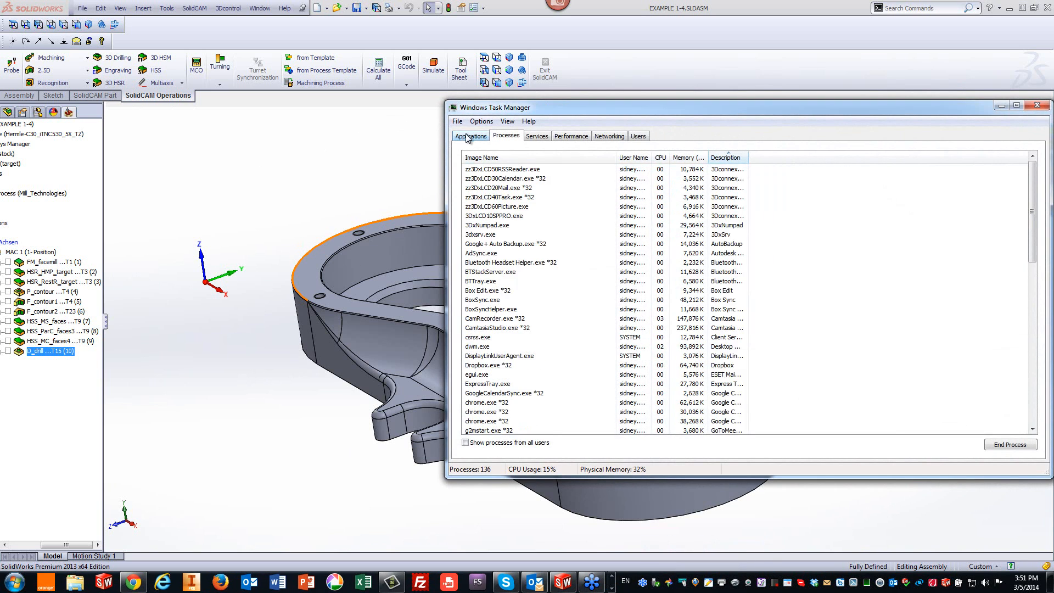
{"action": "left_click", "coordinate": [470, 136]}
{"action": "right_click", "coordinate": [498, 225]}
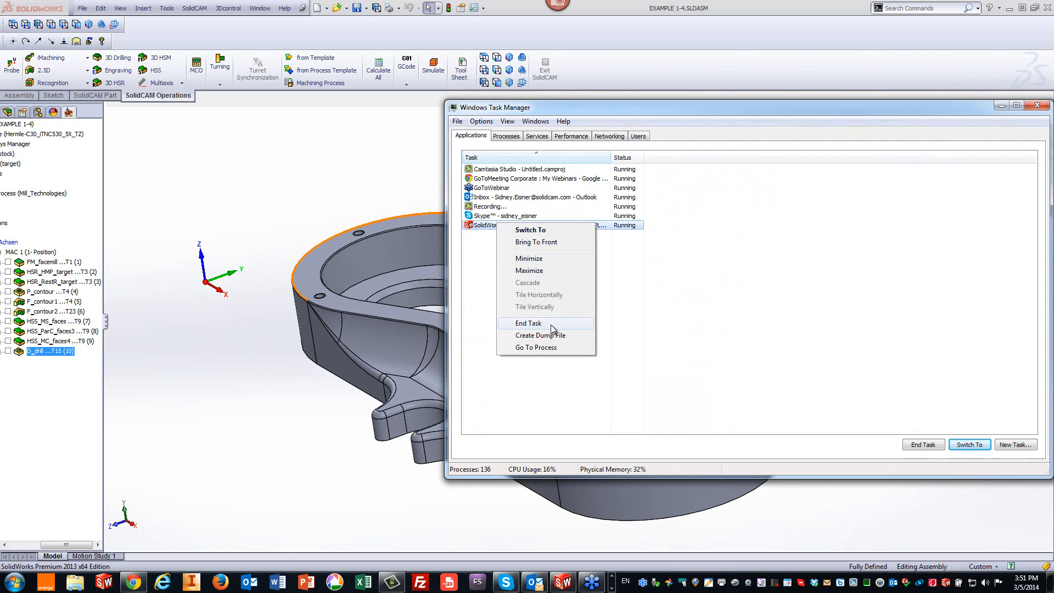
{"action": "left_click", "coordinate": [550, 347]}
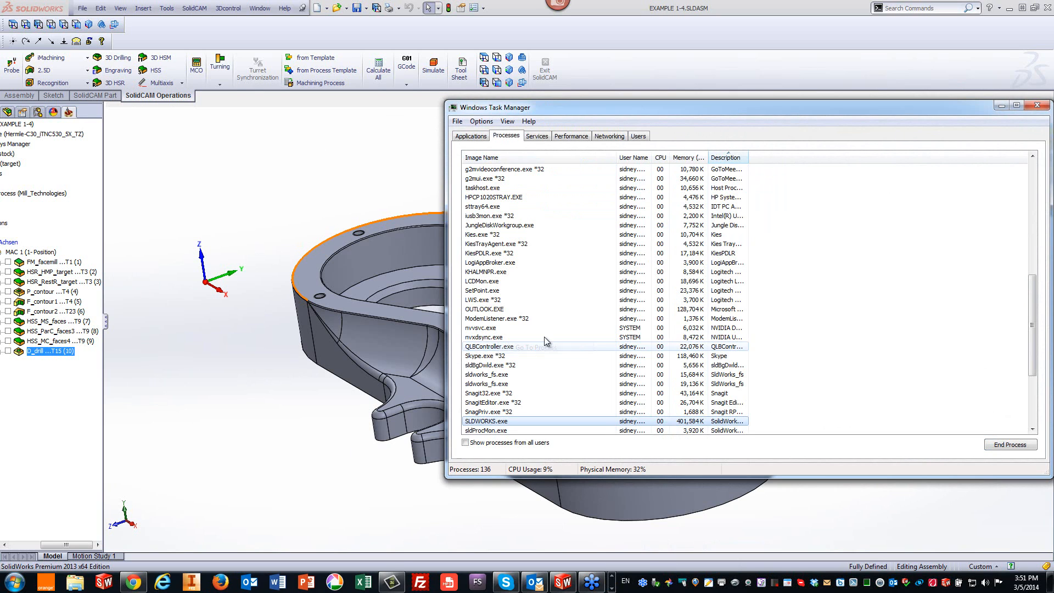
{"action": "right_click", "coordinate": [491, 421]}
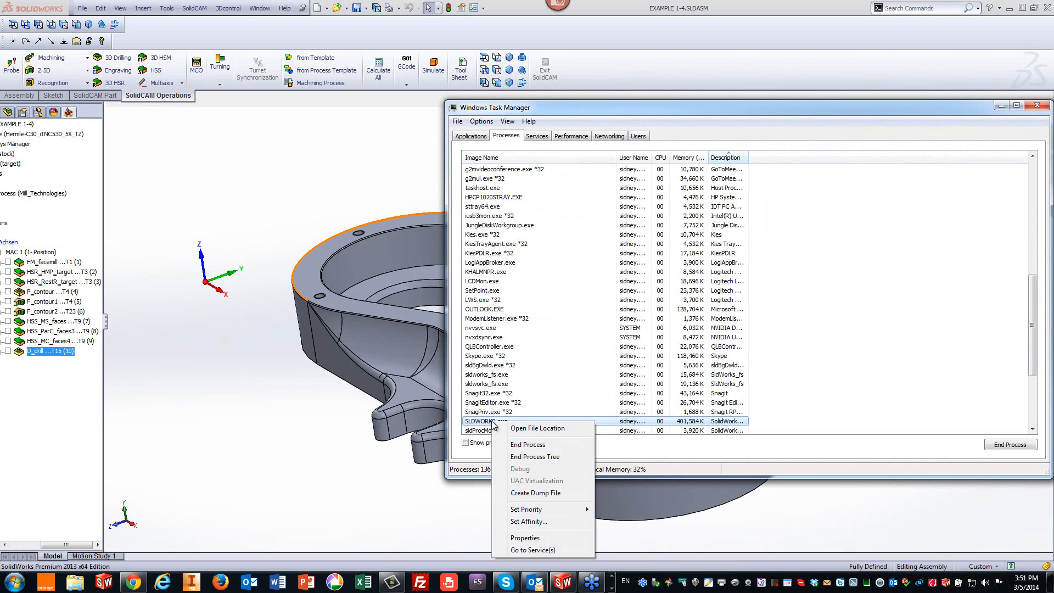
{"action": "left_click", "coordinate": [528, 457]}
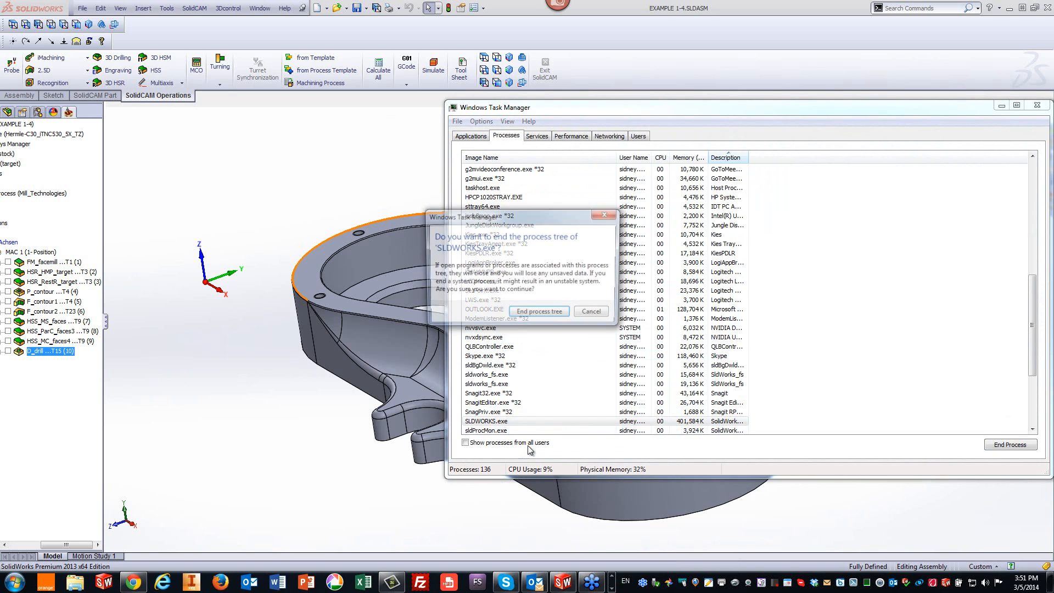
{"action": "left_click", "coordinate": [532, 313]}
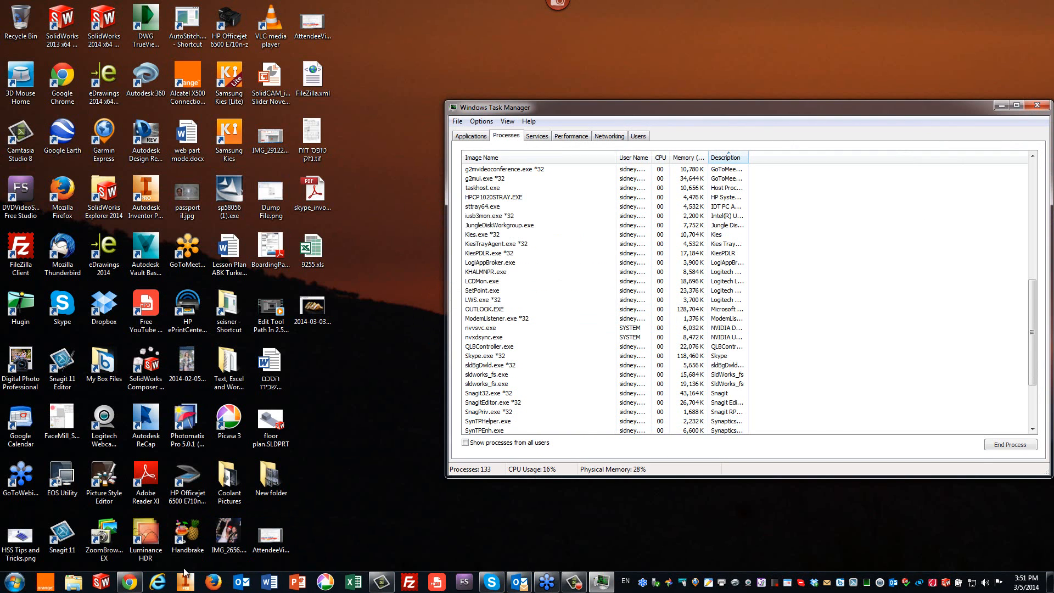
Restart SolidWorks, close Windows Task Manager, and reopen the recent CAM-Part EXAMPLE 1-4.
{"action": "left_click", "coordinate": [101, 582]}
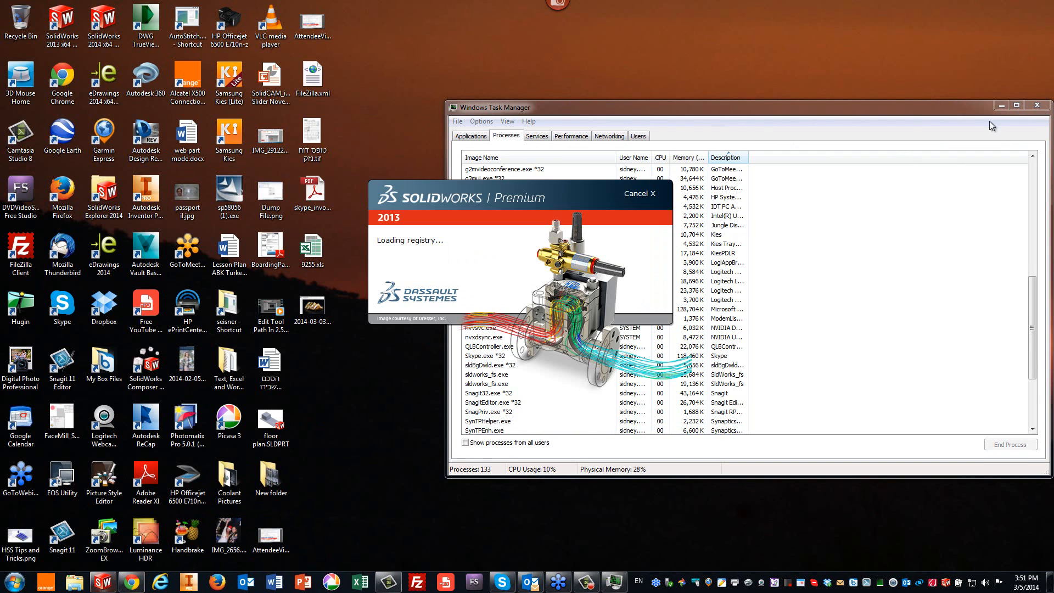
{"action": "left_click", "coordinate": [1034, 106]}
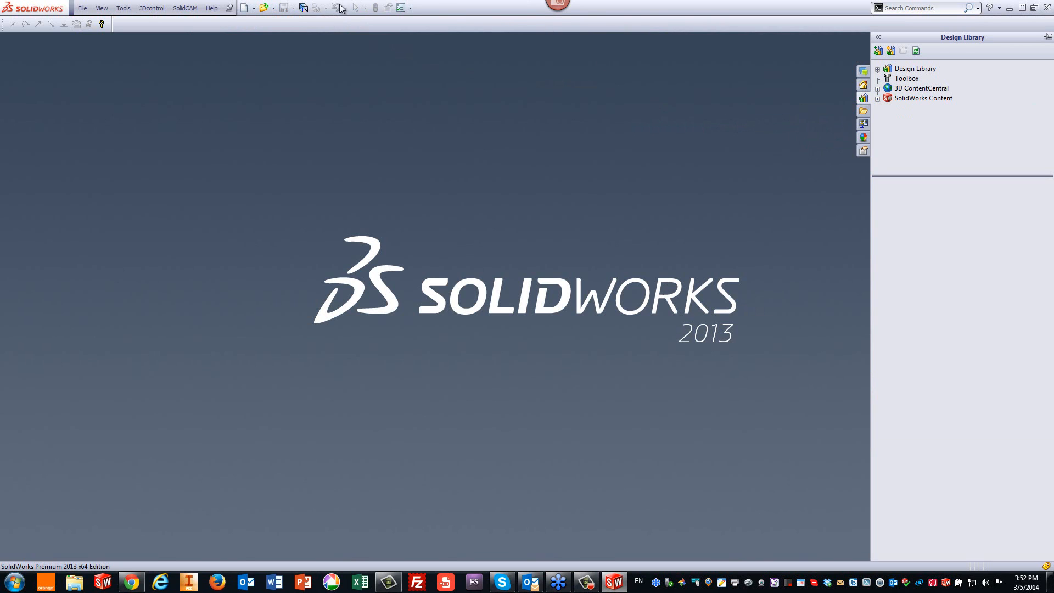
{"action": "left_click", "coordinate": [186, 9]}
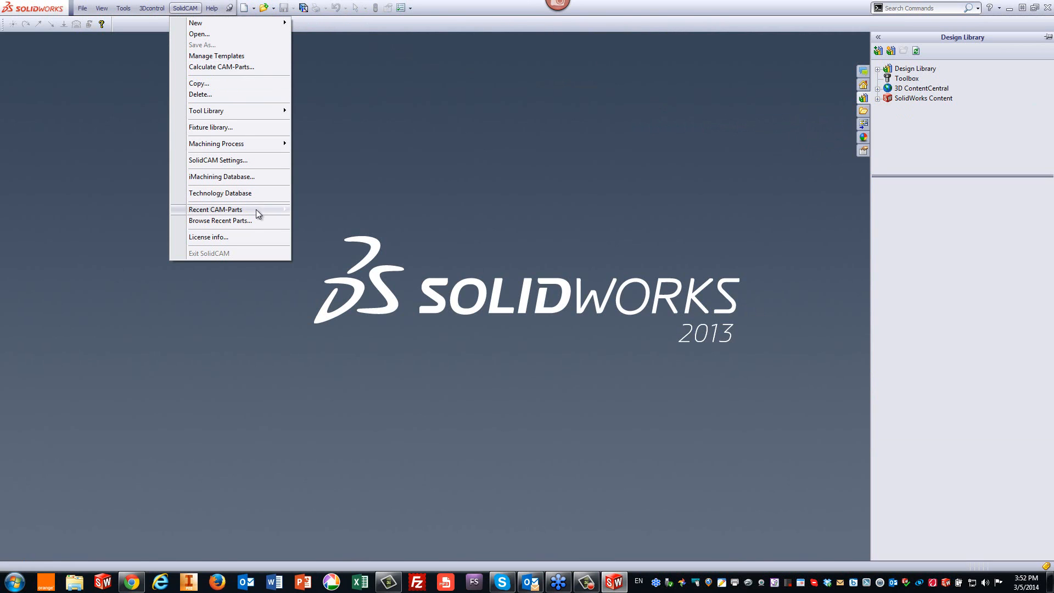
{"action": "mouse_move", "coordinate": [256, 209]}
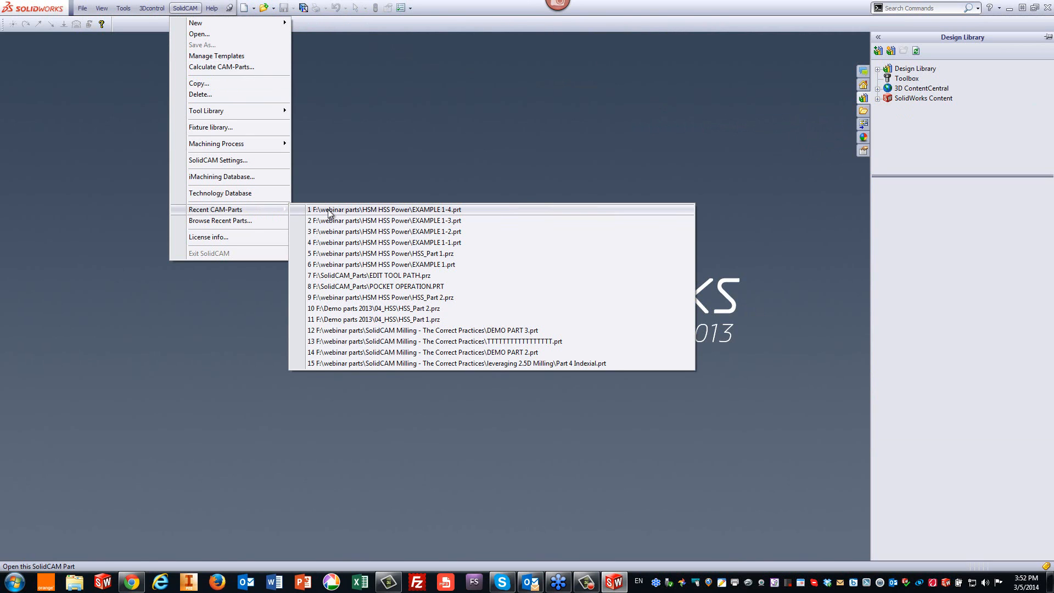
{"action": "left_click", "coordinate": [329, 211]}
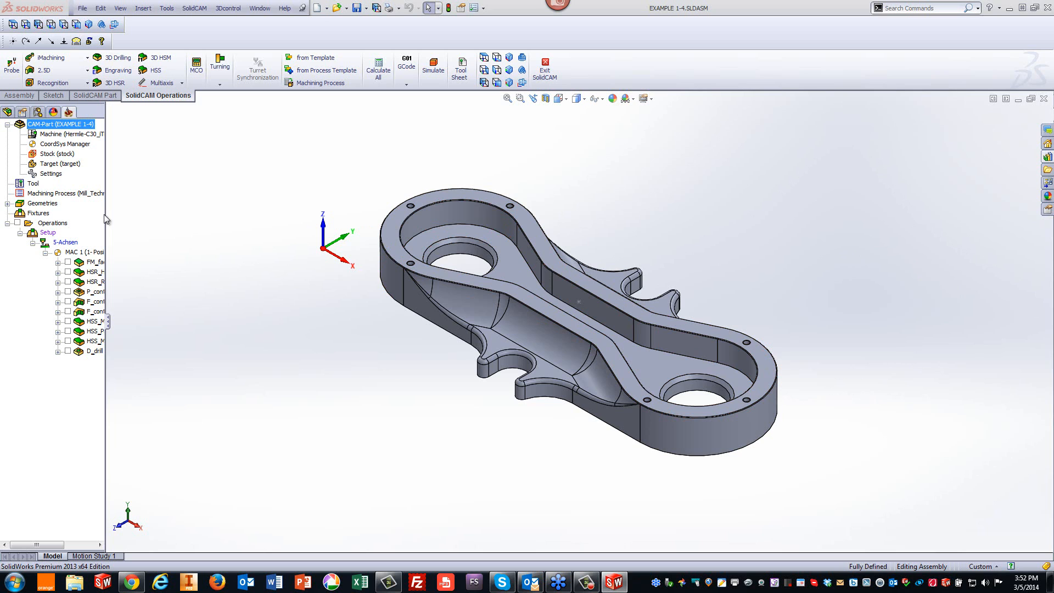
Open the D_drill operation for editing and step through its Host CAD simulation to the third rim hole.
{"action": "left_click_drag", "start_coordinate": [106, 214], "coordinate": [208, 213]}
{"action": "right_click", "coordinate": [111, 342]}
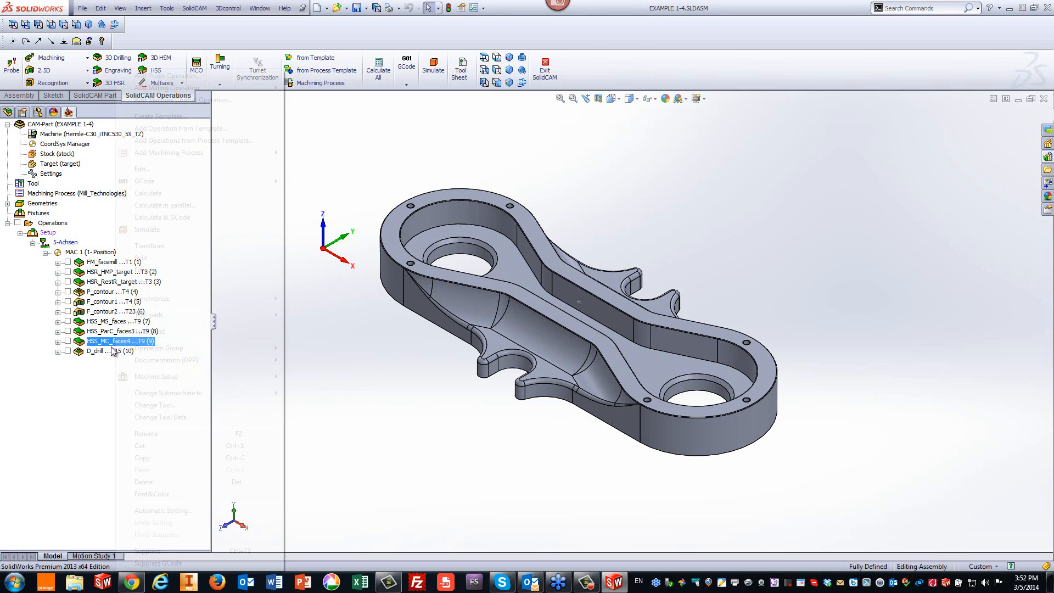
{"action": "right_click", "coordinate": [101, 351]}
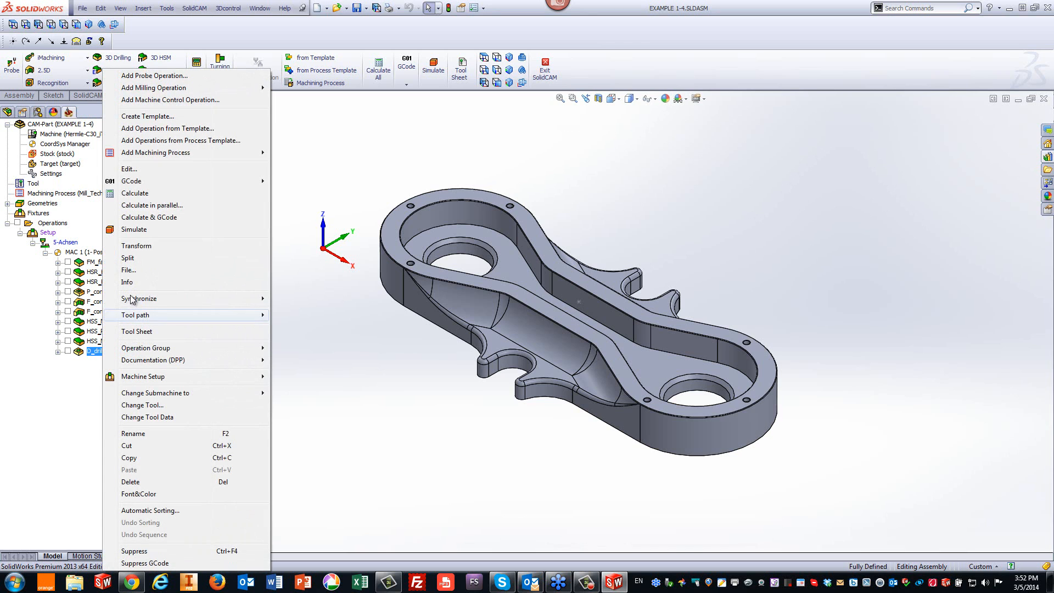
{"action": "left_click", "coordinate": [128, 169]}
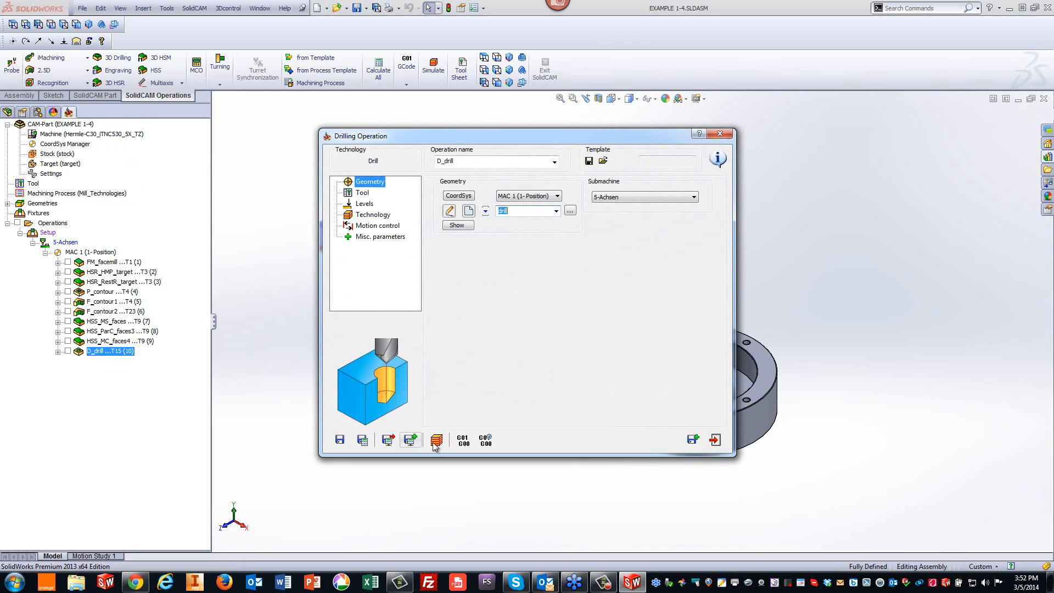
{"action": "left_click", "coordinate": [437, 441]}
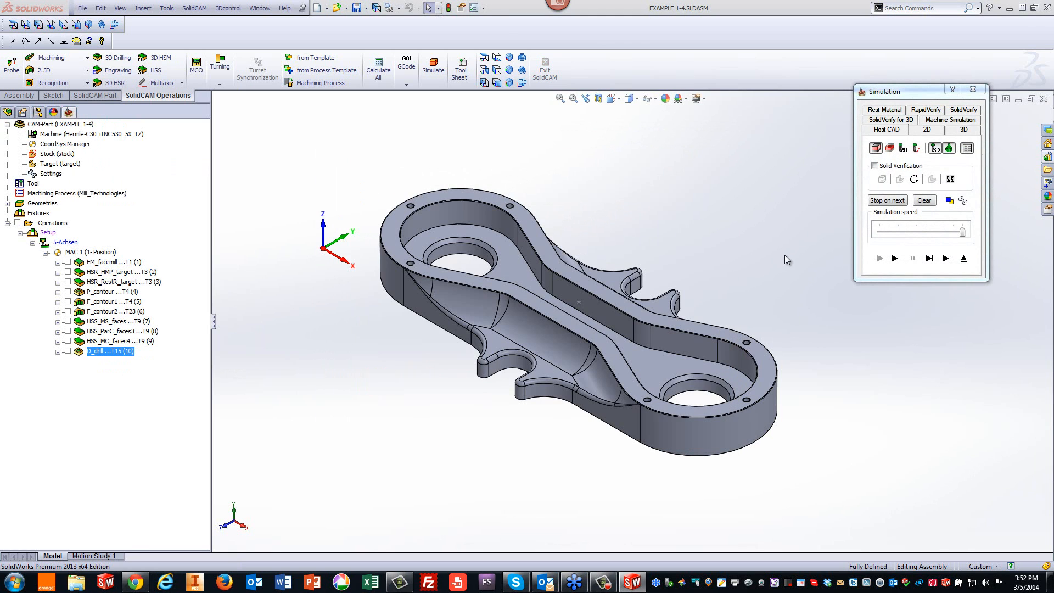
{"action": "left_click", "coordinate": [928, 258]}
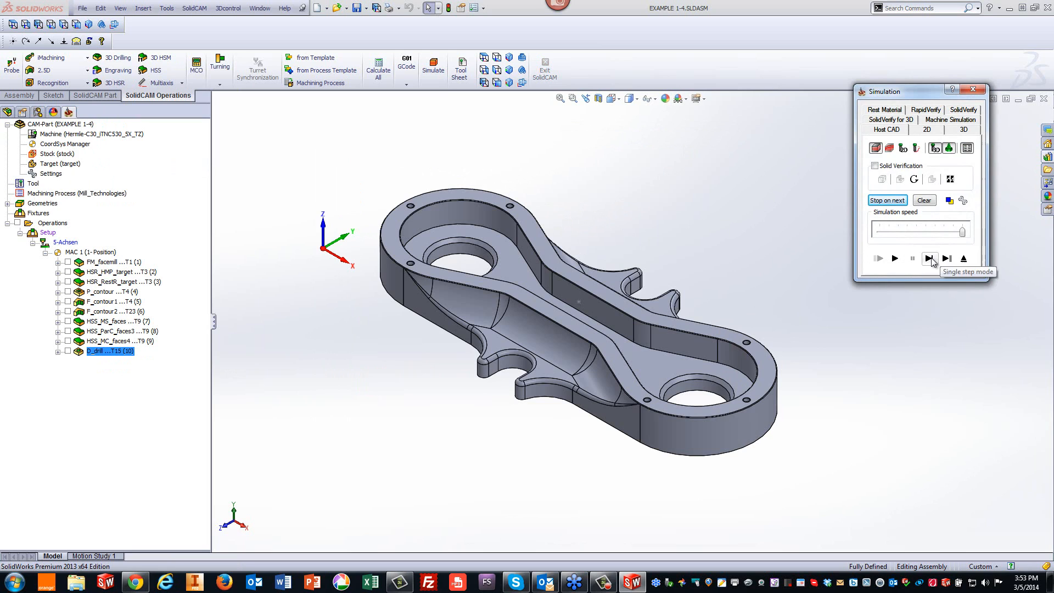
{"action": "left_click", "coordinate": [929, 258]}
{"action": "left_click", "coordinate": [929, 258]}
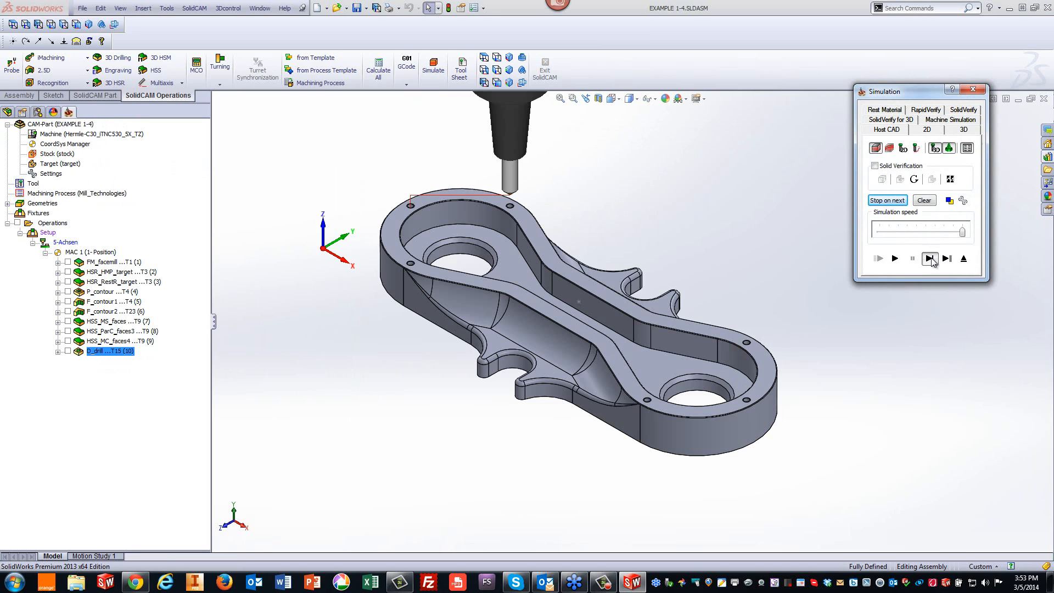
{"action": "left_click", "coordinate": [931, 259]}
{"action": "left_click", "coordinate": [932, 259]}
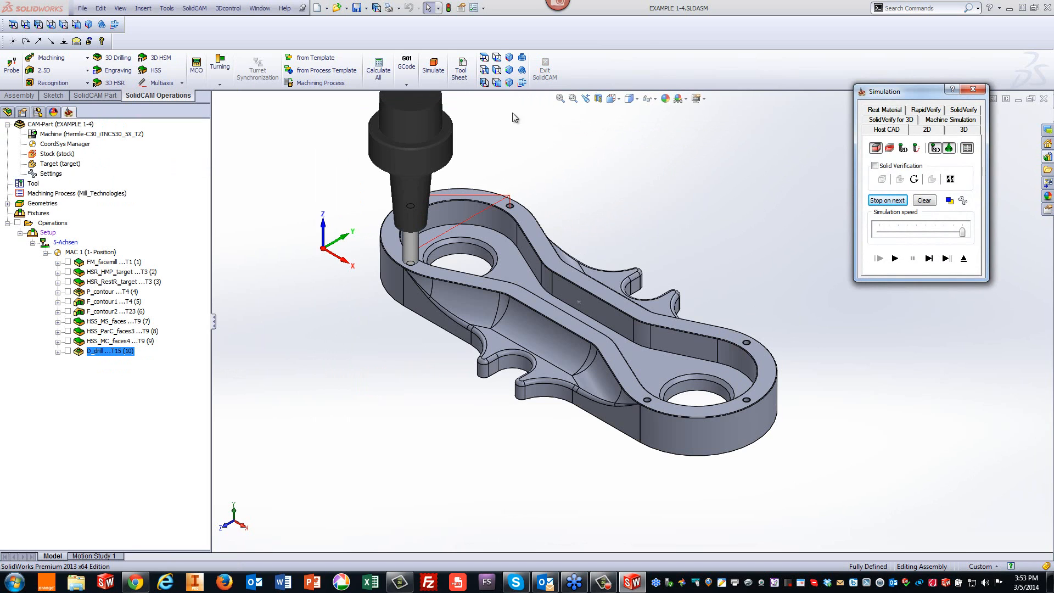
Examine the spot drill's penetration into the hole from the side in wireframe display while single-stepping the simulation.
{"action": "left_click", "coordinate": [484, 68]}
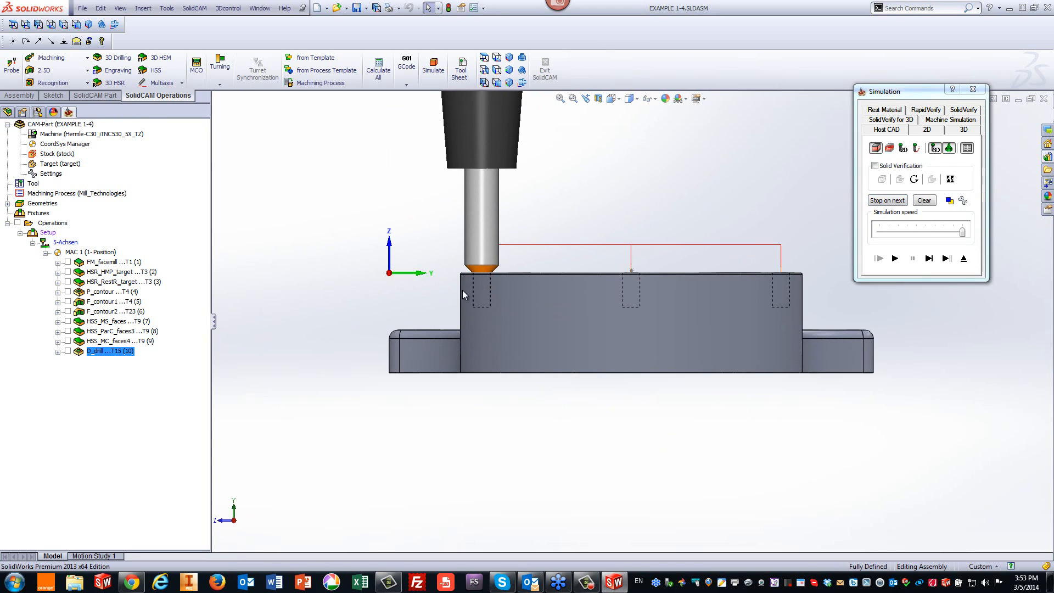
{"action": "scroll", "coordinate": [482, 278], "scroll_direction": "down", "scroll_amount": 5}
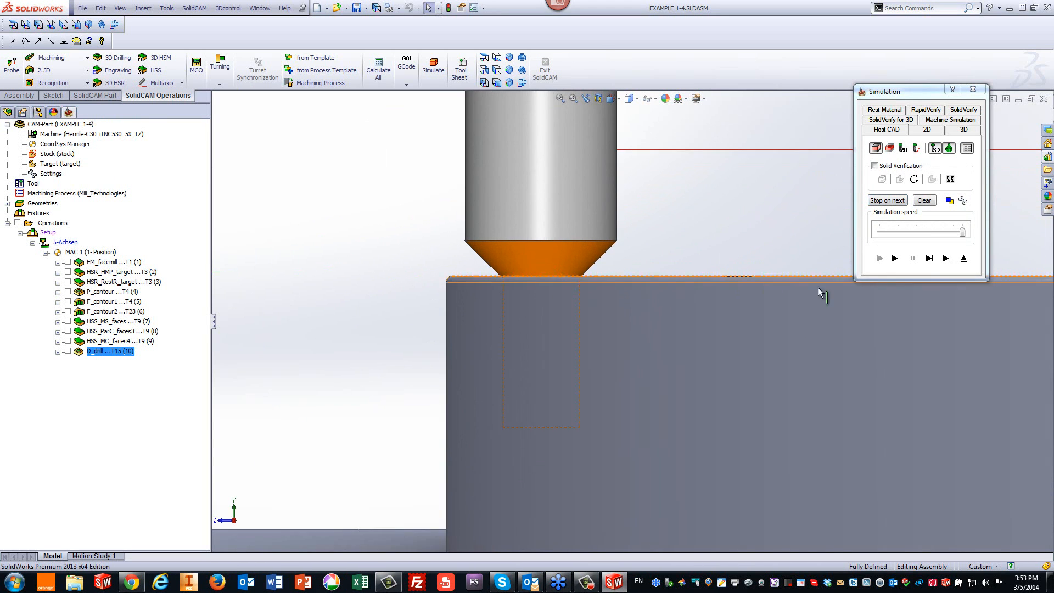
{"action": "left_click", "coordinate": [929, 258]}
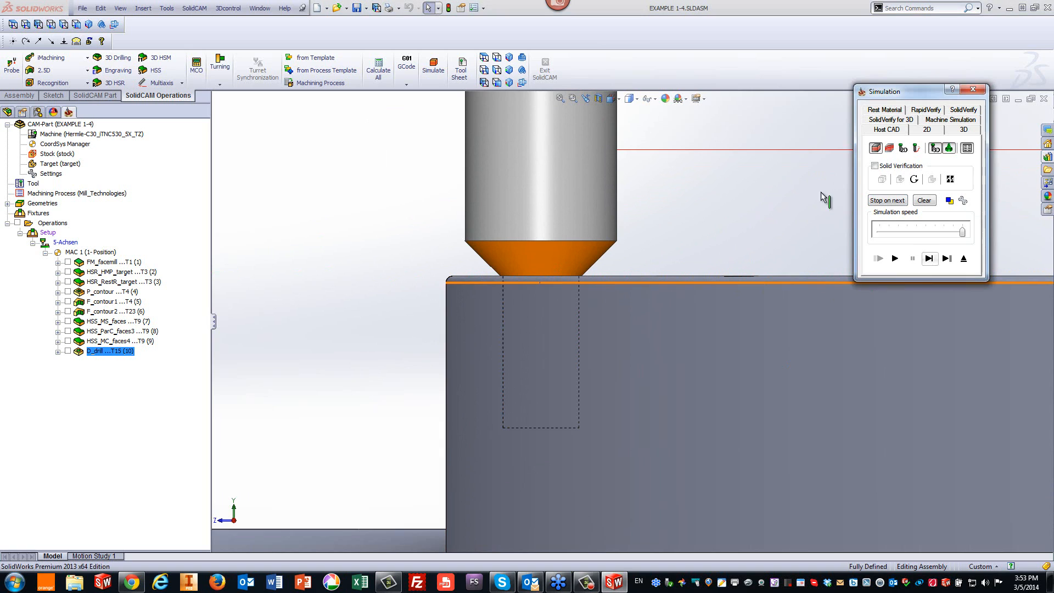
{"action": "left_click", "coordinate": [632, 103]}
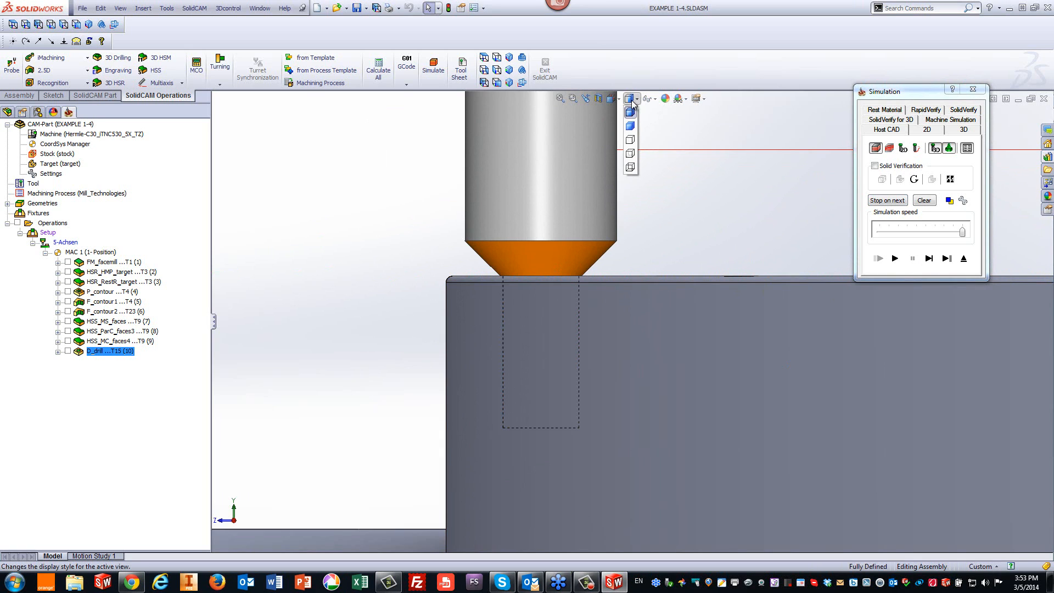
{"action": "left_click", "coordinate": [629, 165]}
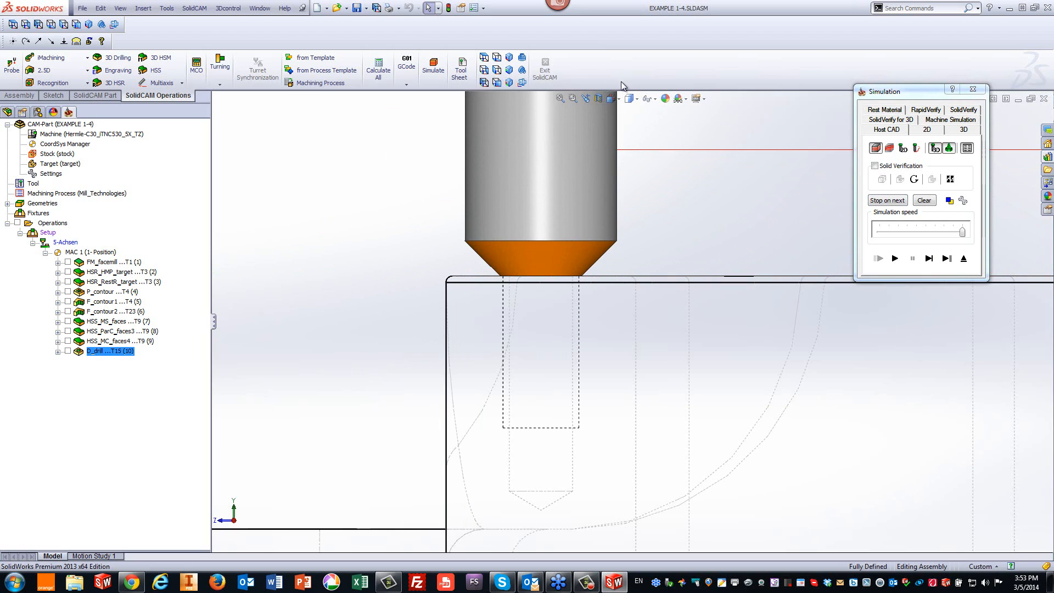
{"action": "left_click", "coordinate": [629, 99]}
{"action": "left_click", "coordinate": [631, 126]}
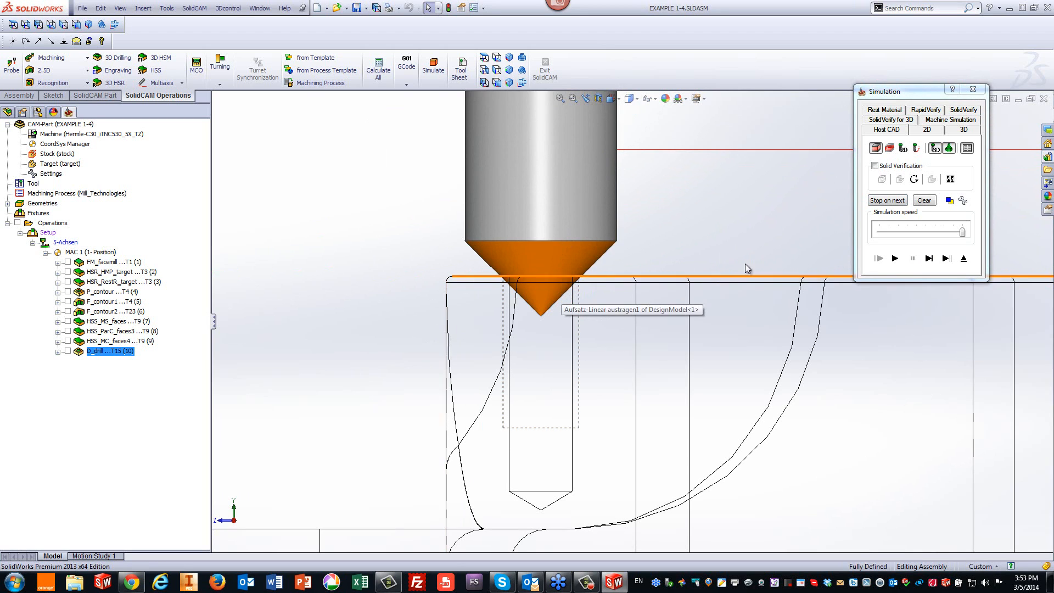
{"action": "left_click", "coordinate": [928, 260]}
{"action": "left_click", "coordinate": [928, 259]}
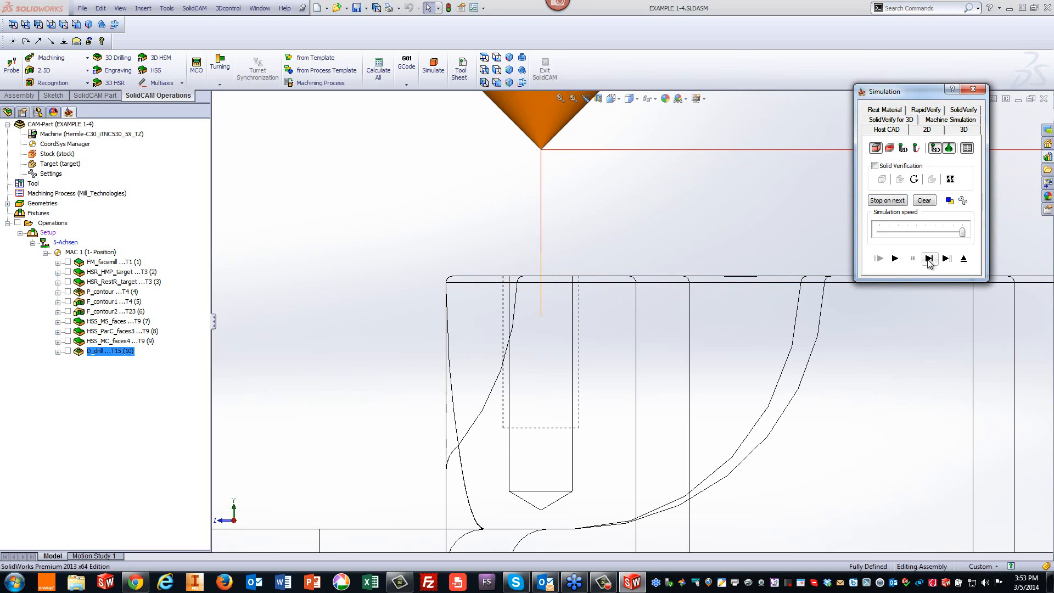
Return the model to a shaded isometric view, then play the rest of the drilling simulation and exit it.
{"action": "left_click", "coordinate": [611, 99]}
{"action": "left_click", "coordinate": [628, 98]}
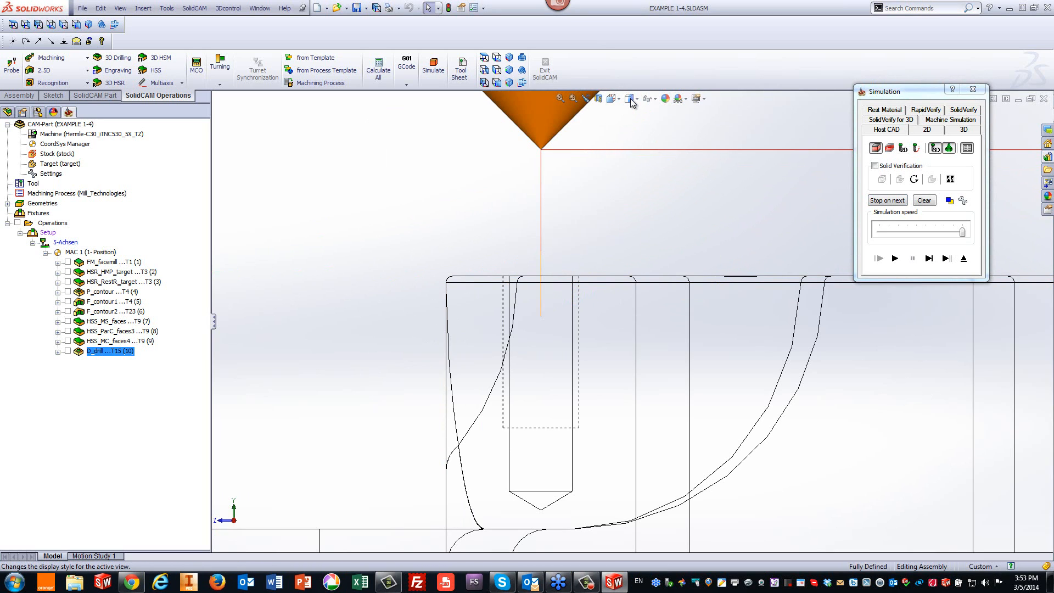
{"action": "left_click", "coordinate": [632, 116]}
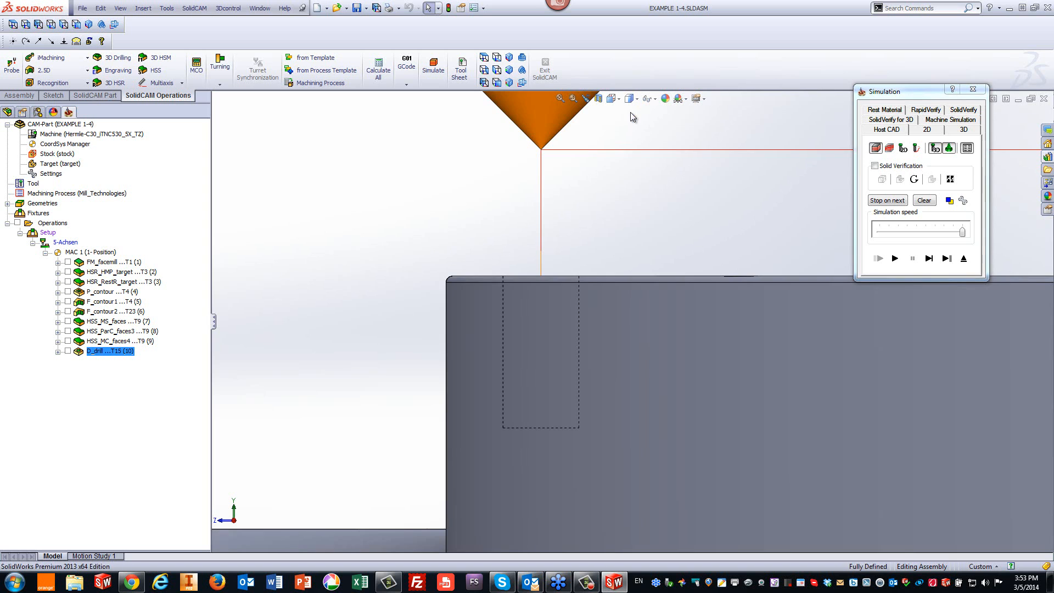
{"action": "left_click", "coordinate": [509, 57]}
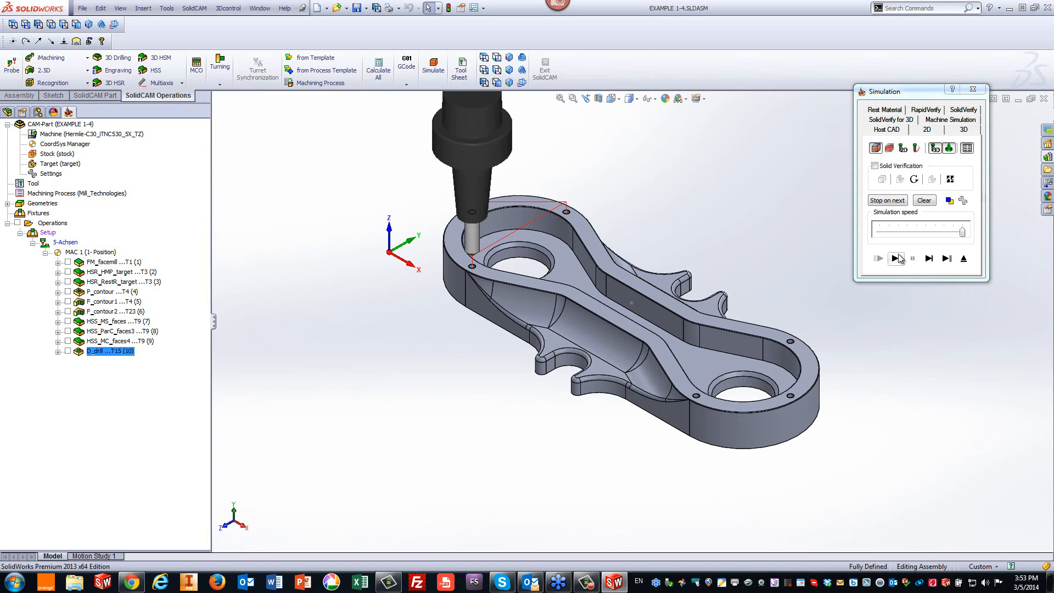
{"action": "left_click", "coordinate": [896, 257]}
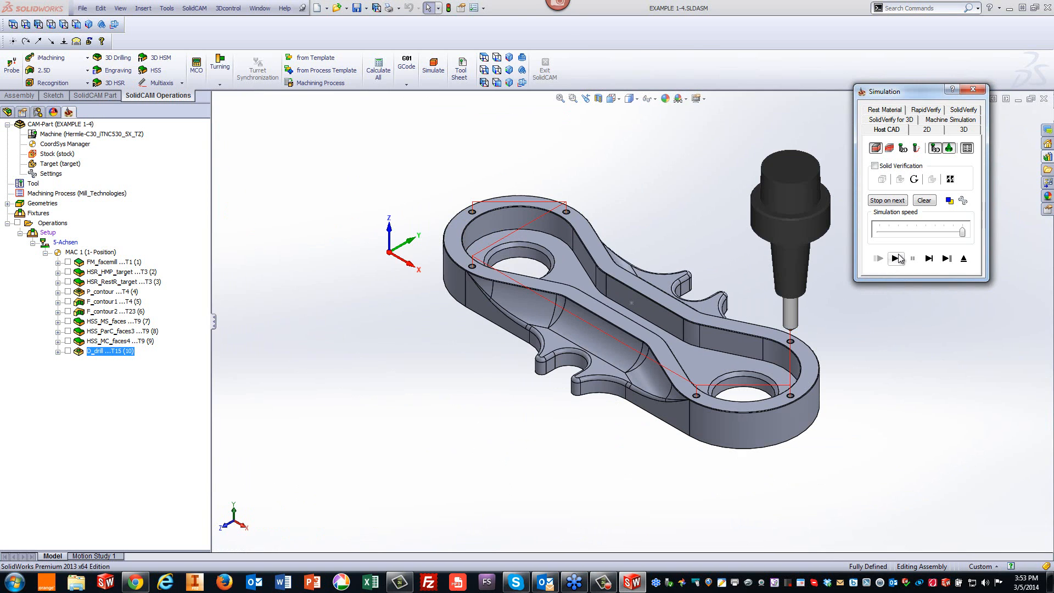
{"action": "left_click", "coordinate": [963, 259]}
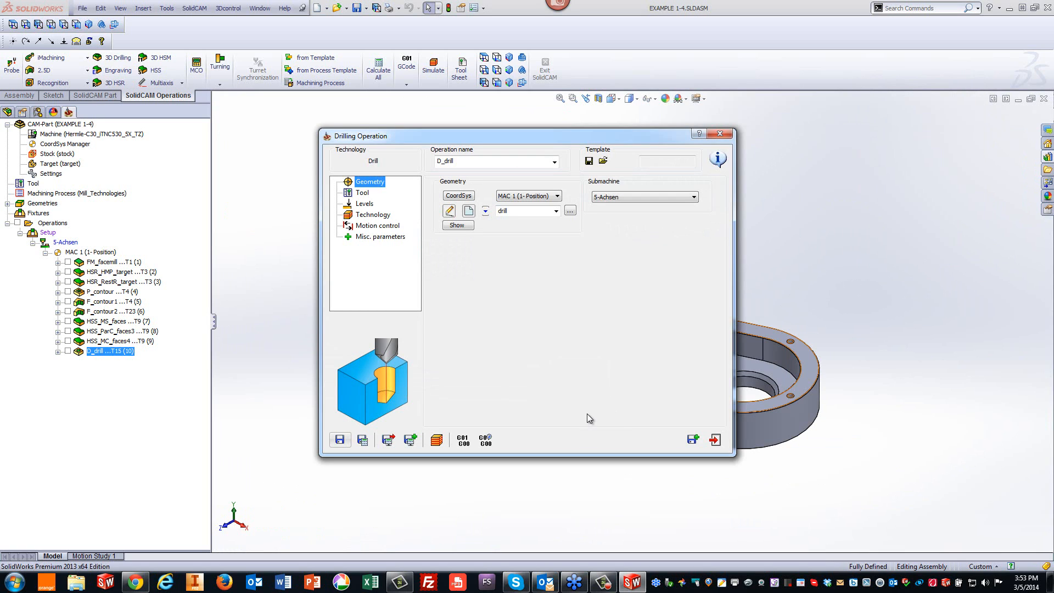
Save and copy the spot drilling operation, and assign the 5 mm drill, tool number 20, to the copy.
{"action": "left_click", "coordinate": [691, 440]}
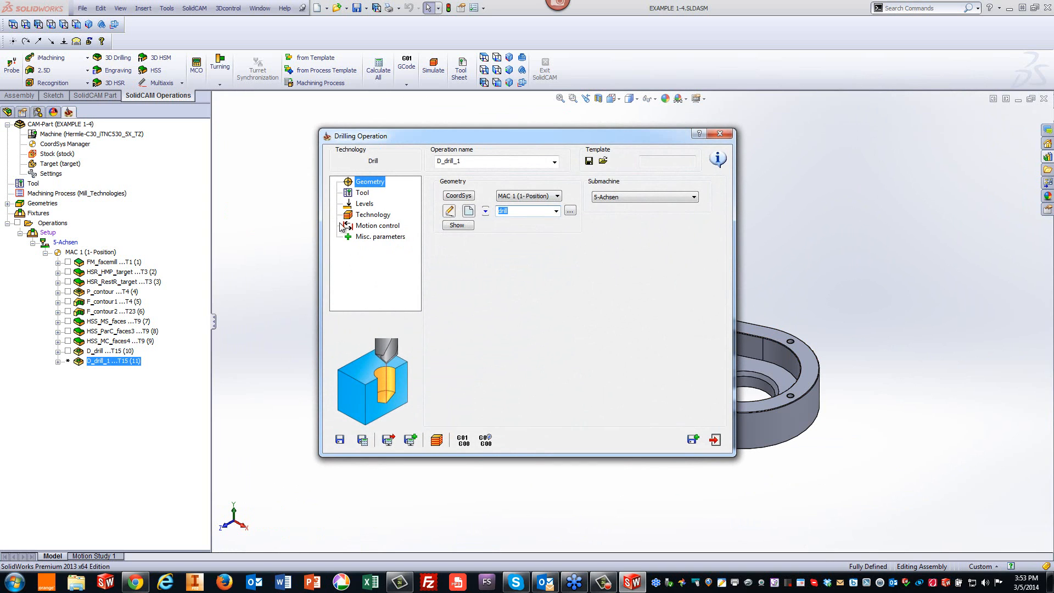
{"action": "left_click", "coordinate": [362, 193]}
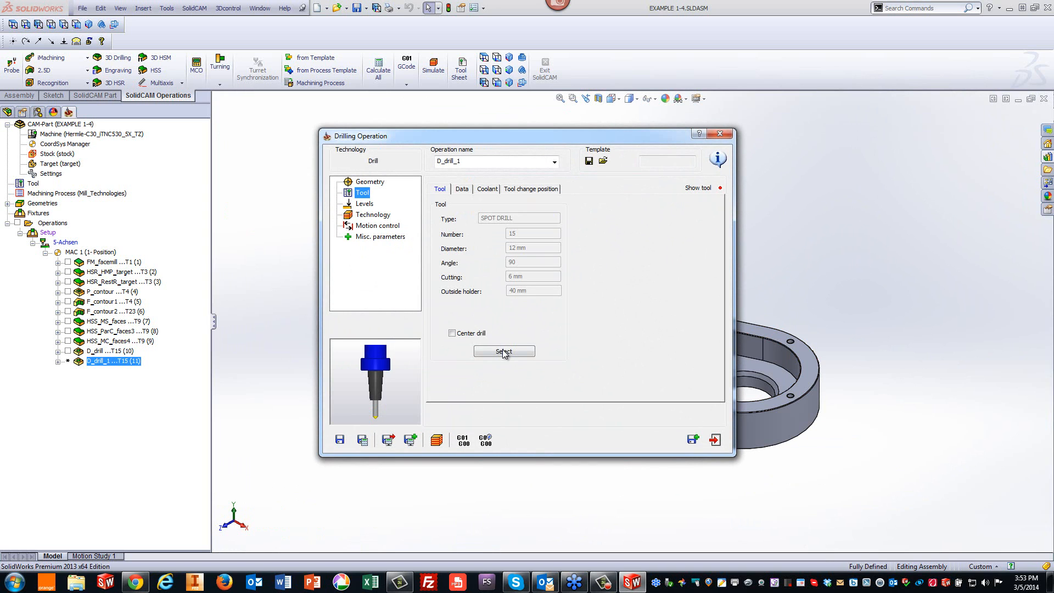
{"action": "left_click", "coordinate": [504, 351]}
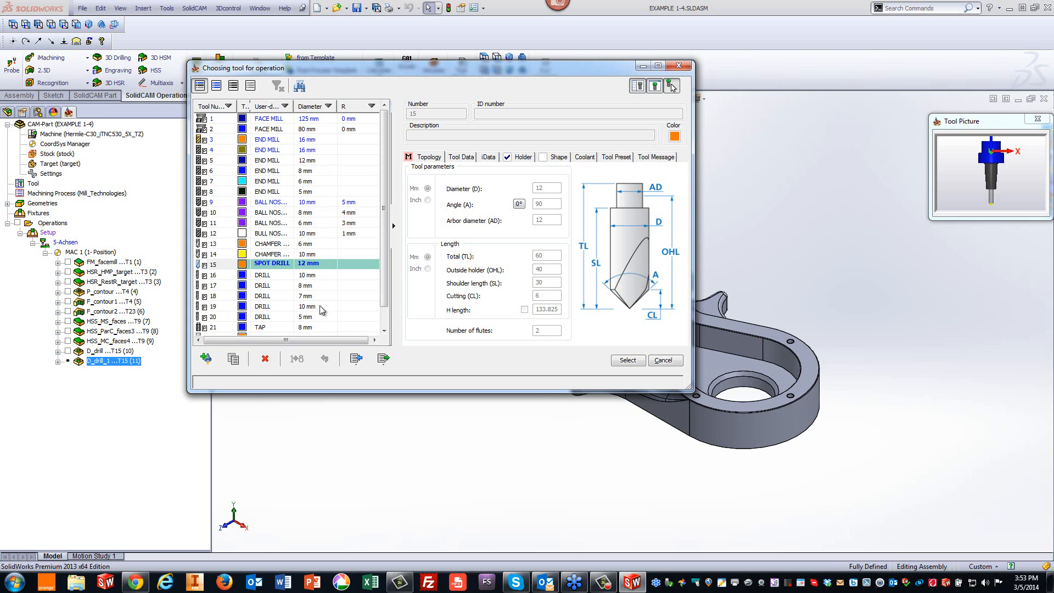
{"action": "left_click", "coordinate": [273, 317]}
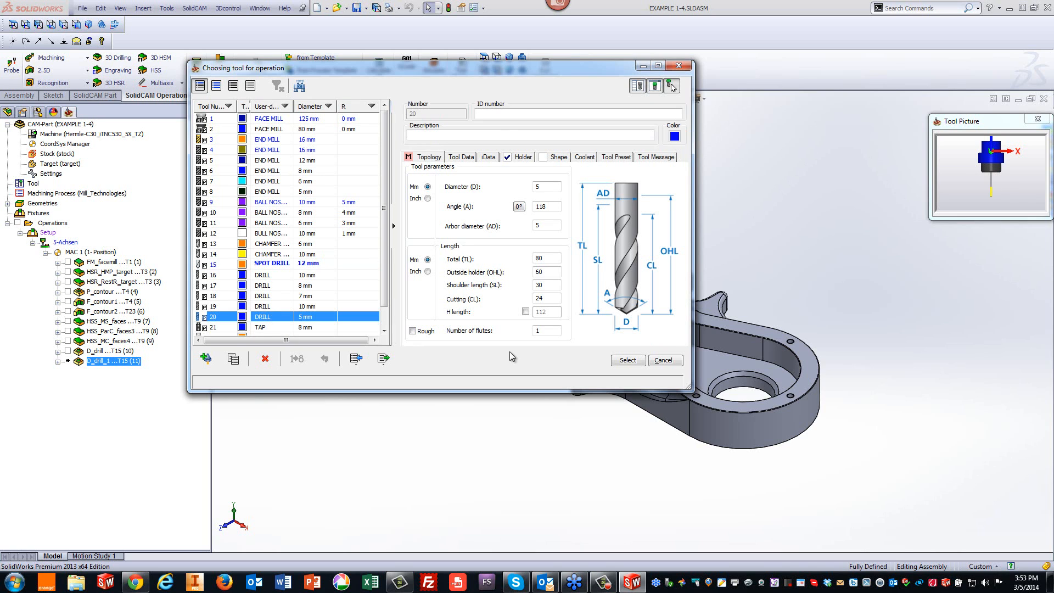
{"action": "left_click", "coordinate": [627, 360]}
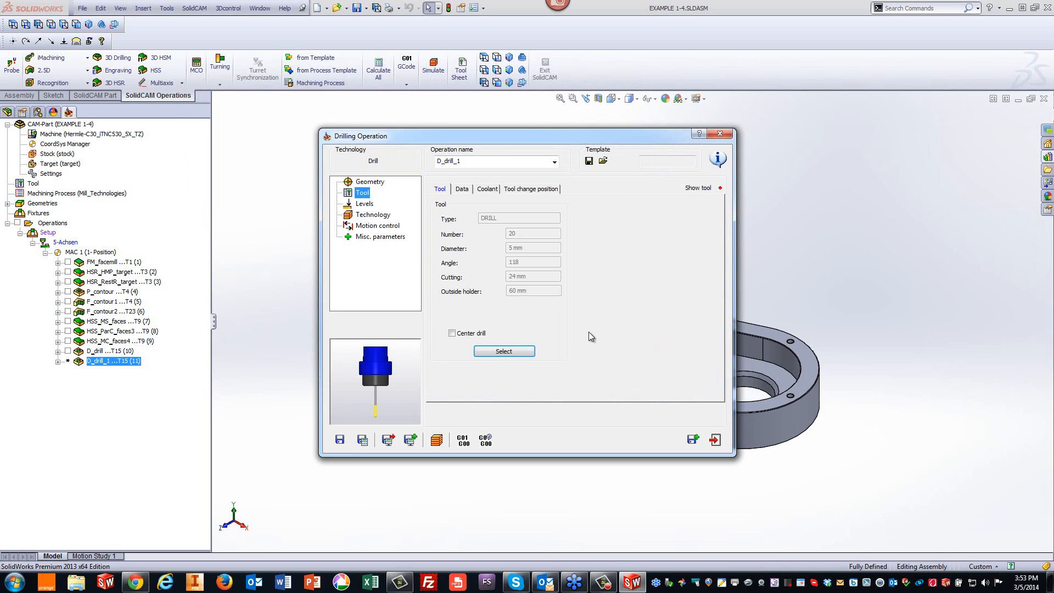
Pick the drill depth from the point at the bottom of an M6 rim hole and set the depth type to cutter tip.
{"action": "left_click", "coordinate": [364, 203]}
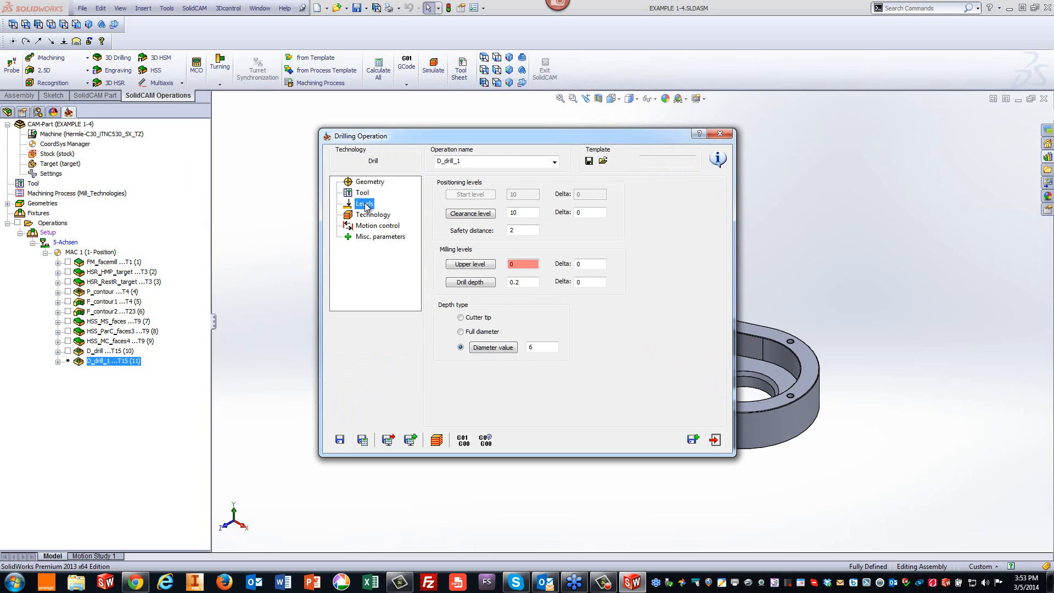
{"action": "left_click", "coordinate": [469, 282]}
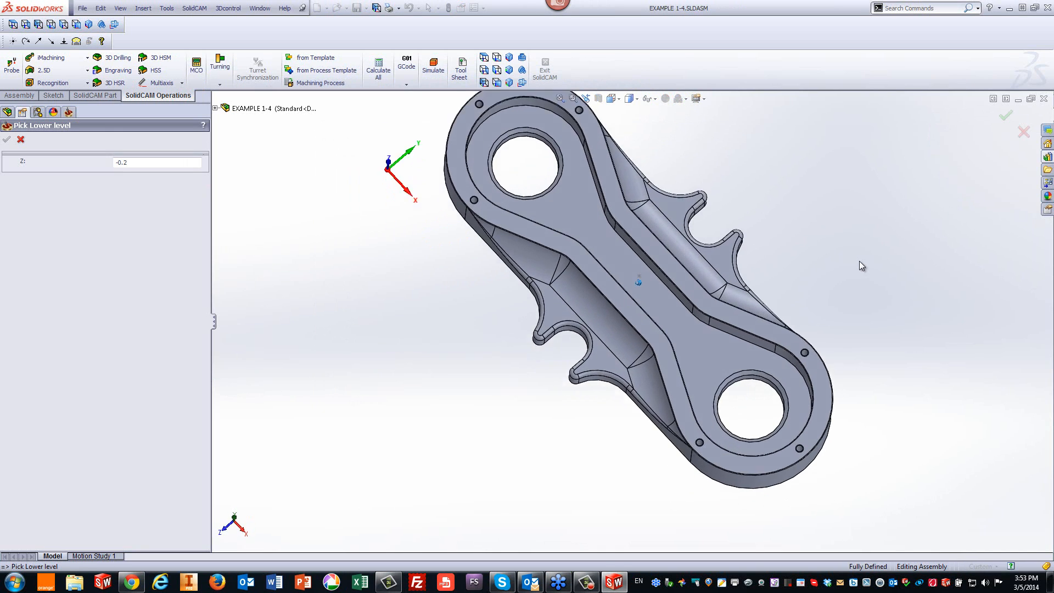
{"action": "scroll", "coordinate": [758, 271], "scroll_direction": "down", "scroll_amount": 5}
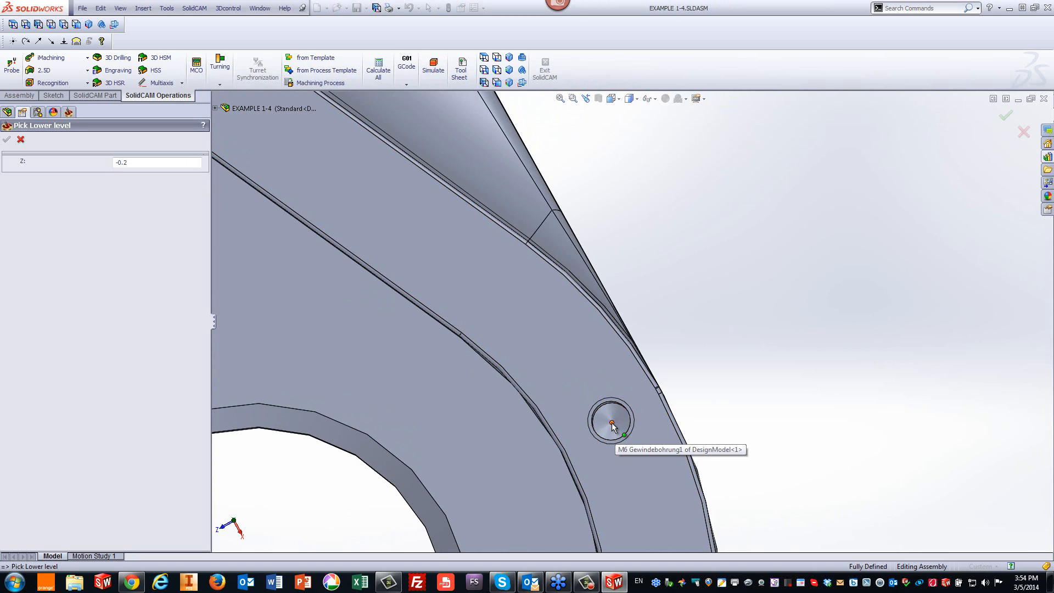
{"action": "left_click", "coordinate": [612, 423]}
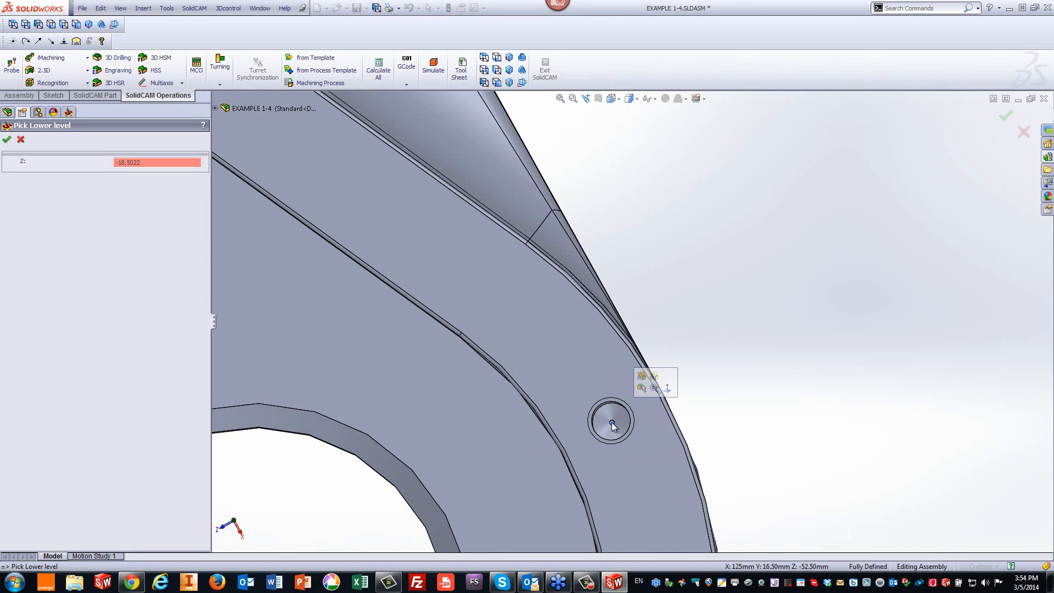
{"action": "left_click", "coordinate": [7, 142]}
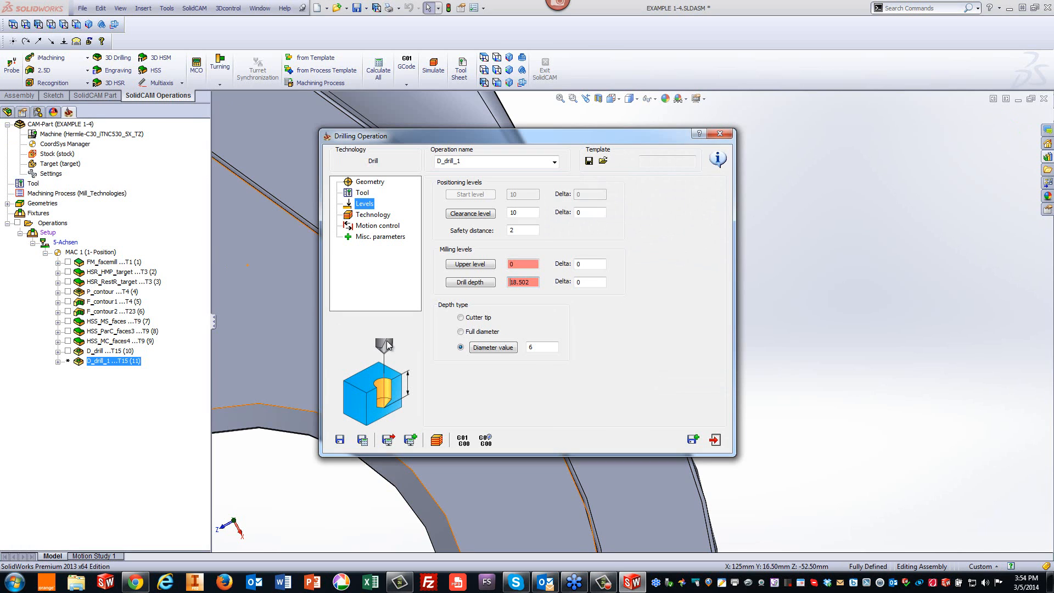
{"action": "left_click", "coordinate": [461, 317]}
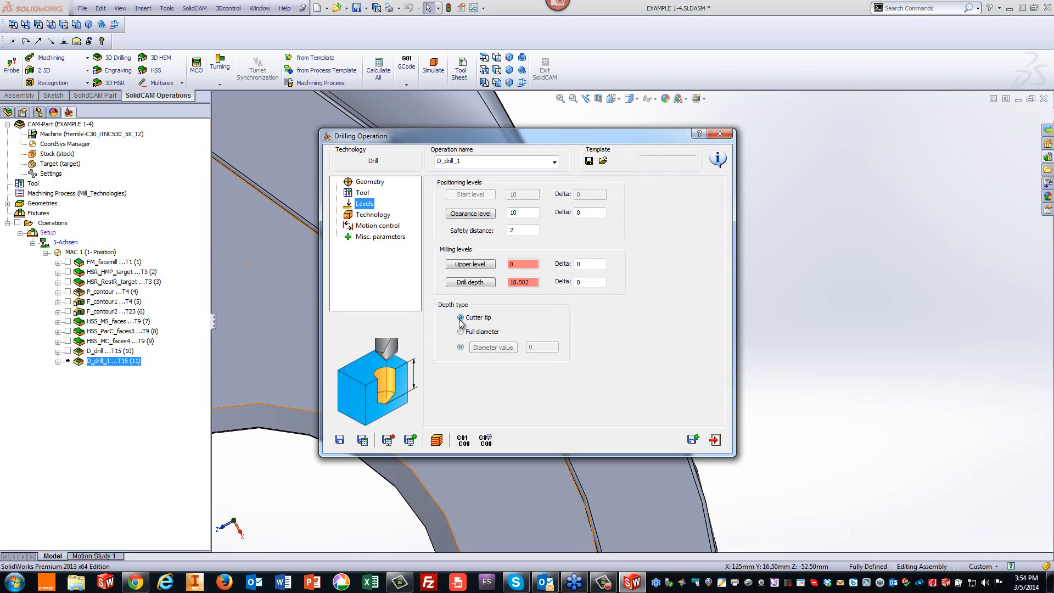
Set the step down of the BOHR200 drill cycle to 3 mm.
{"action": "left_click", "coordinate": [362, 217]}
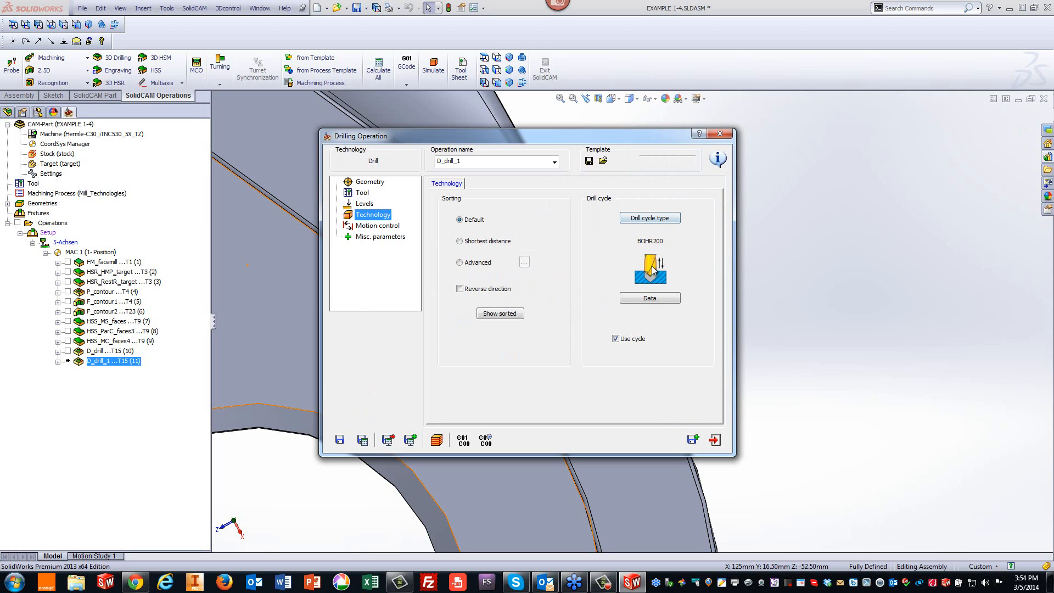
{"action": "left_click", "coordinate": [649, 299]}
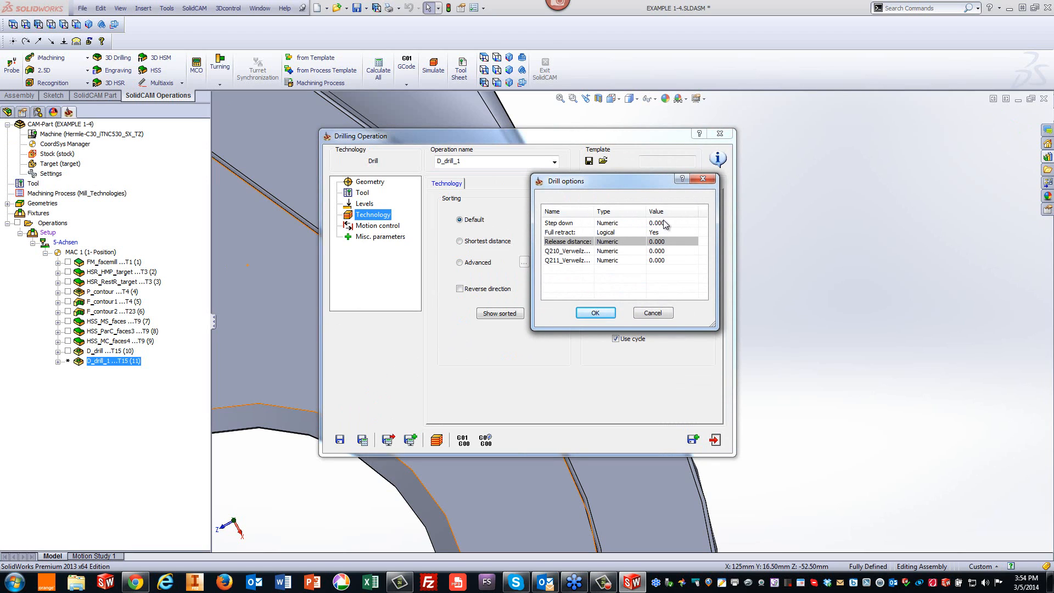
{"action": "left_click", "coordinate": [659, 223]}
{"action": "left_click", "coordinate": [660, 223]}
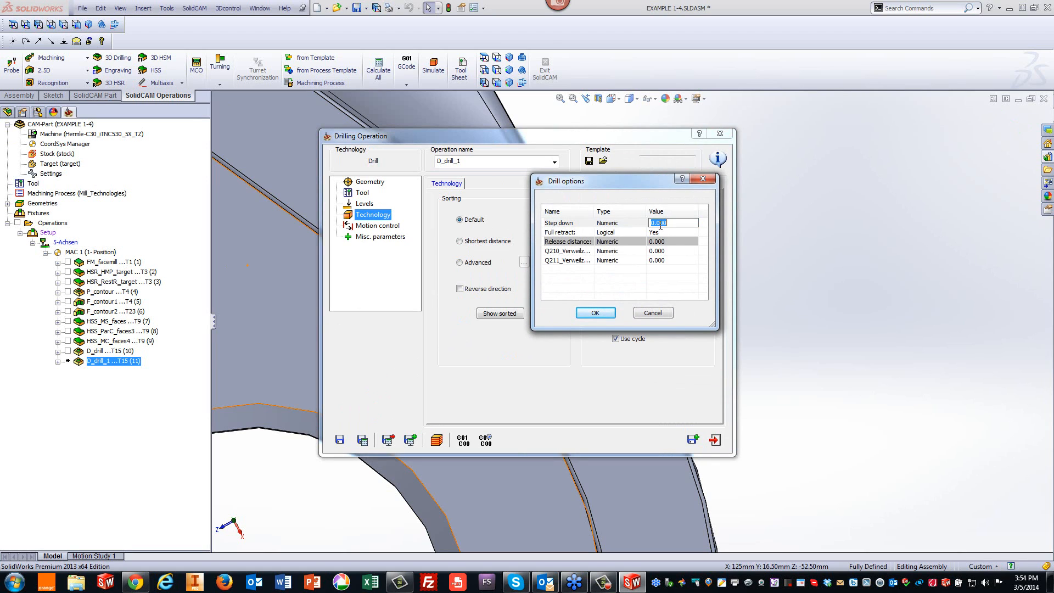
{"action": "left_click", "coordinate": [595, 312]}
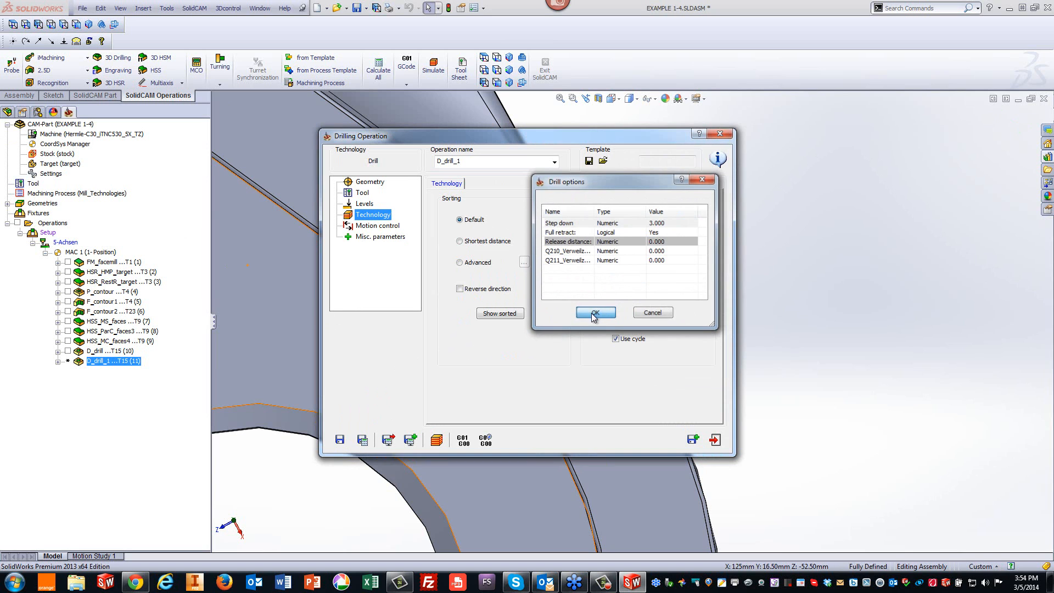
Calculate and simulate the 5 mm drilling of the rim holes, then exit the simulation.
{"action": "left_click", "coordinate": [436, 439]}
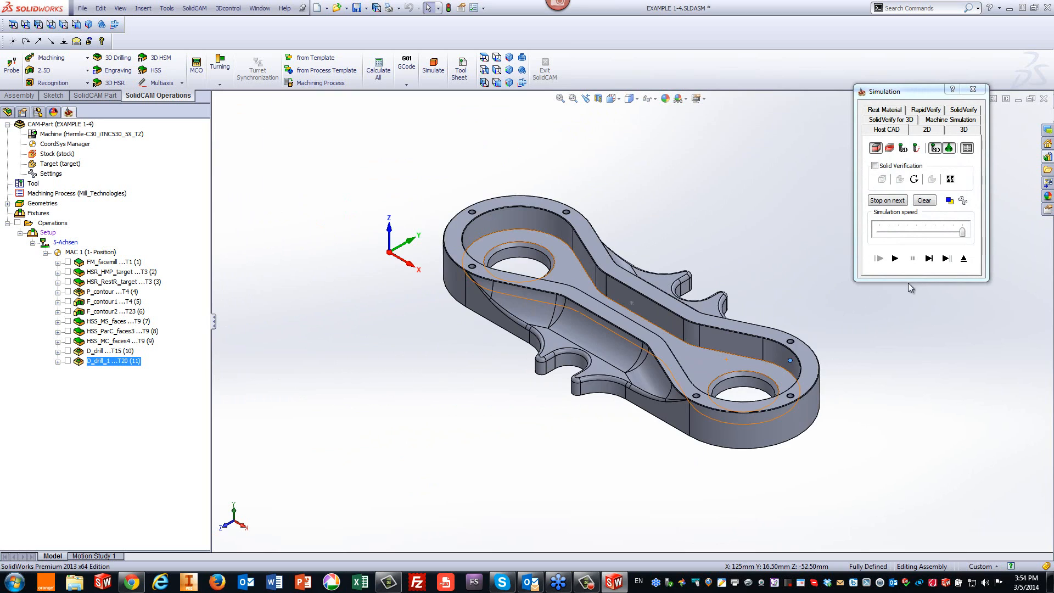
{"action": "left_click", "coordinate": [929, 258]}
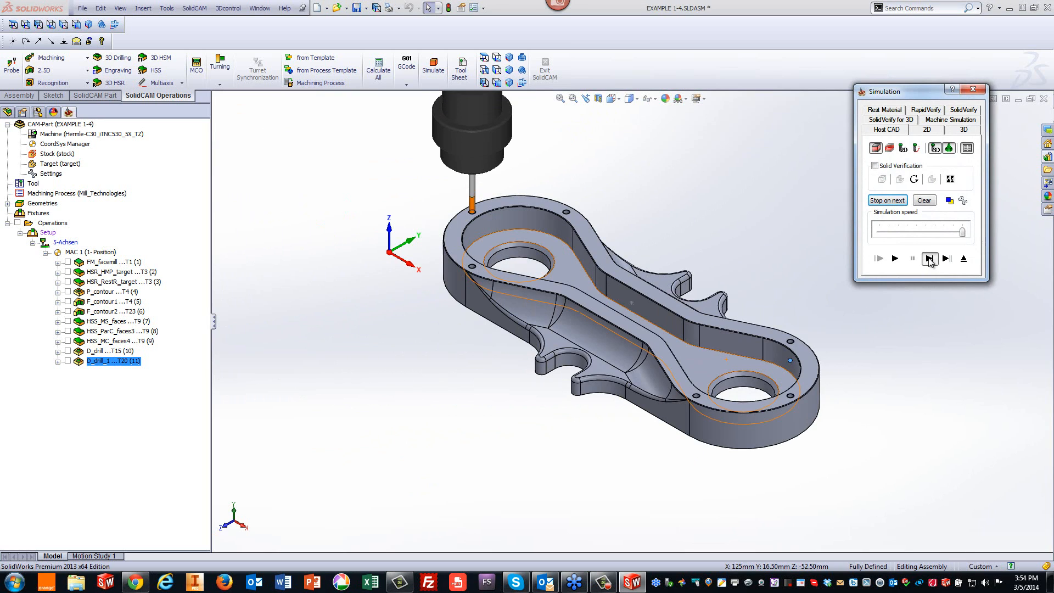
{"action": "left_click", "coordinate": [894, 258]}
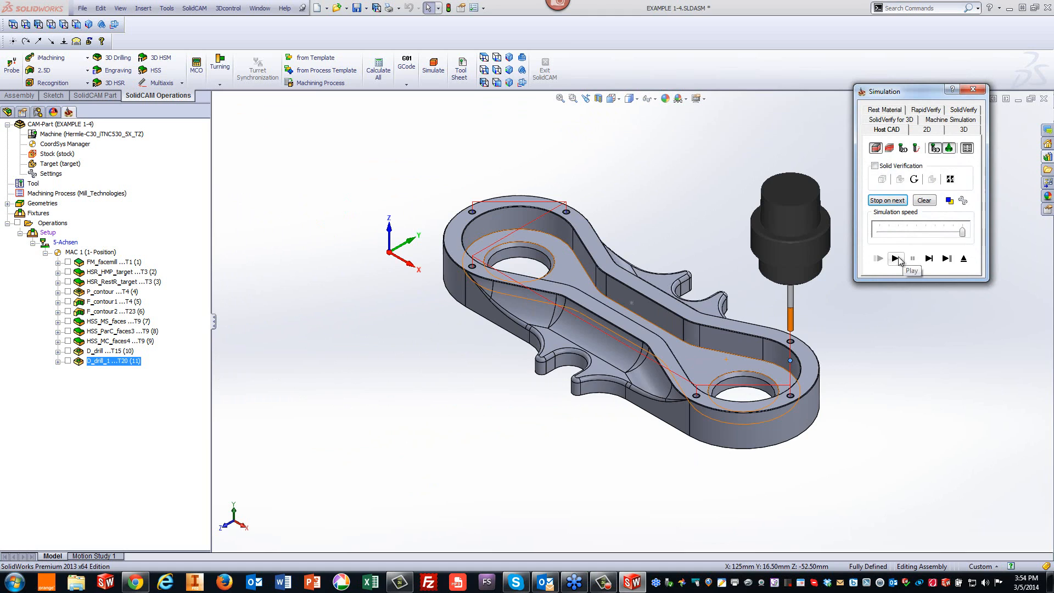
{"action": "left_click", "coordinate": [963, 259]}
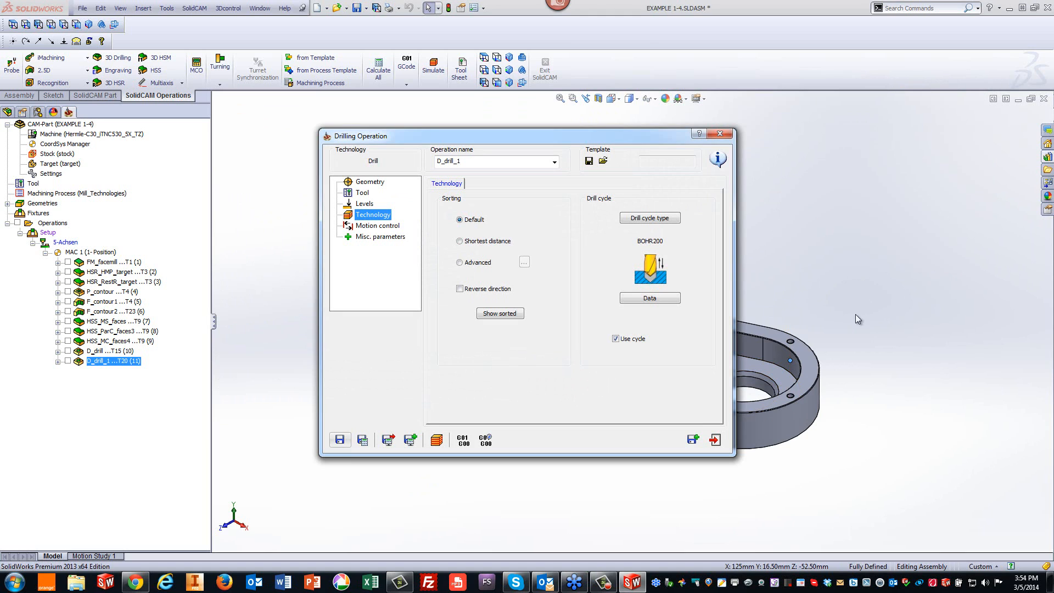
Save and copy the 5 mm drilling operation, and duplicate the 8 mm tap, tool number 21, in the copy's tool table.
{"action": "left_click", "coordinate": [693, 439]}
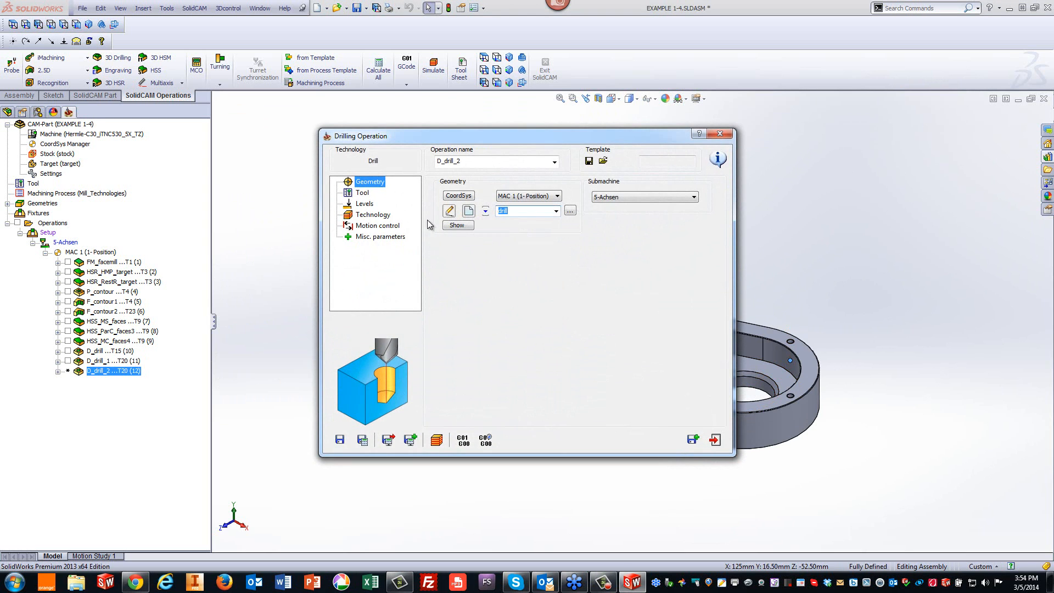
{"action": "left_click", "coordinate": [364, 193]}
{"action": "left_click", "coordinate": [500, 352]}
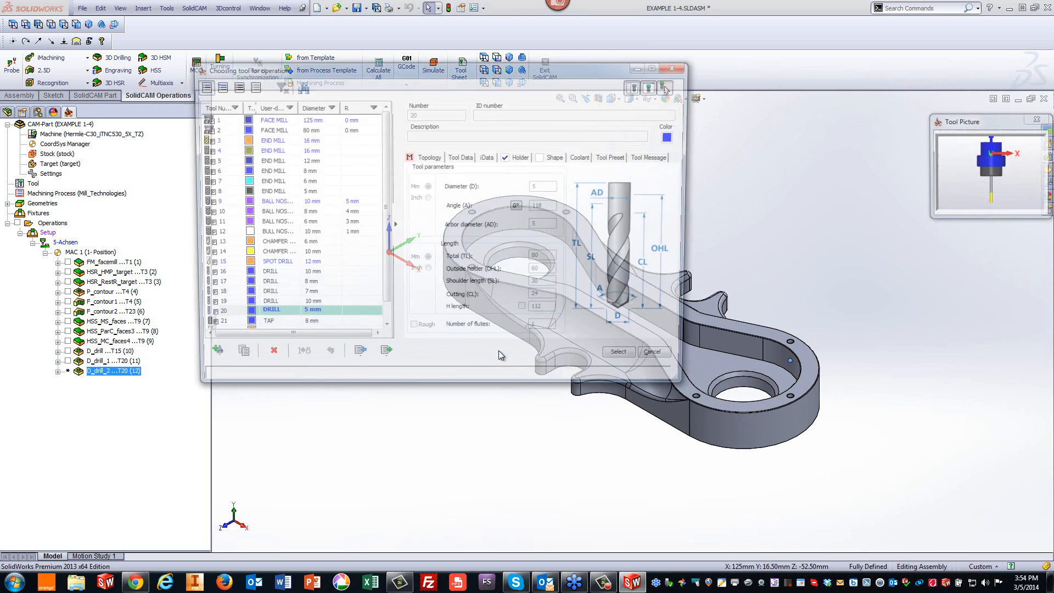
{"action": "left_click", "coordinate": [281, 329]}
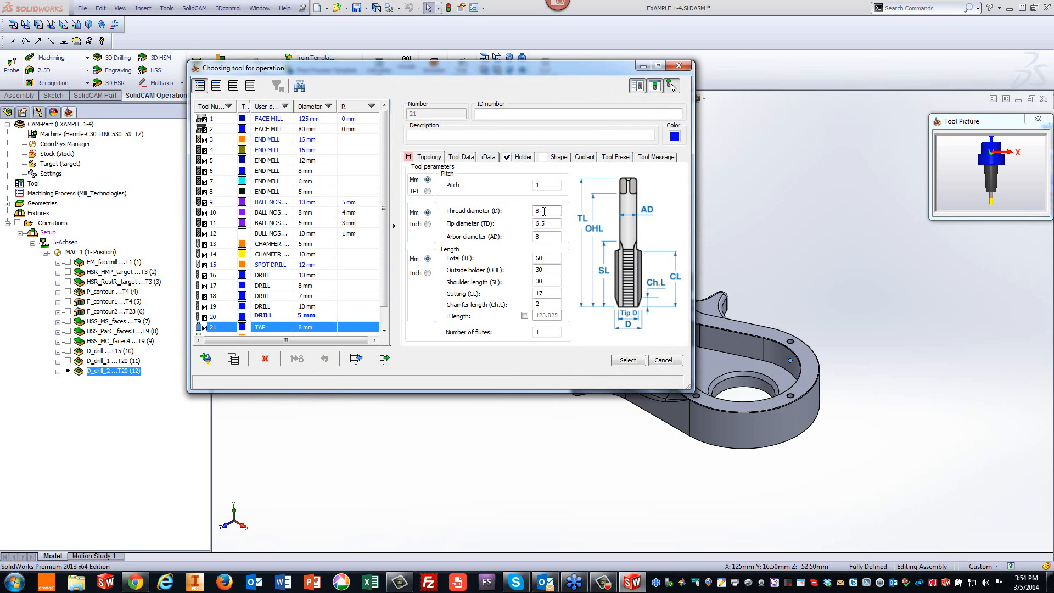
{"action": "left_click", "coordinate": [233, 360]}
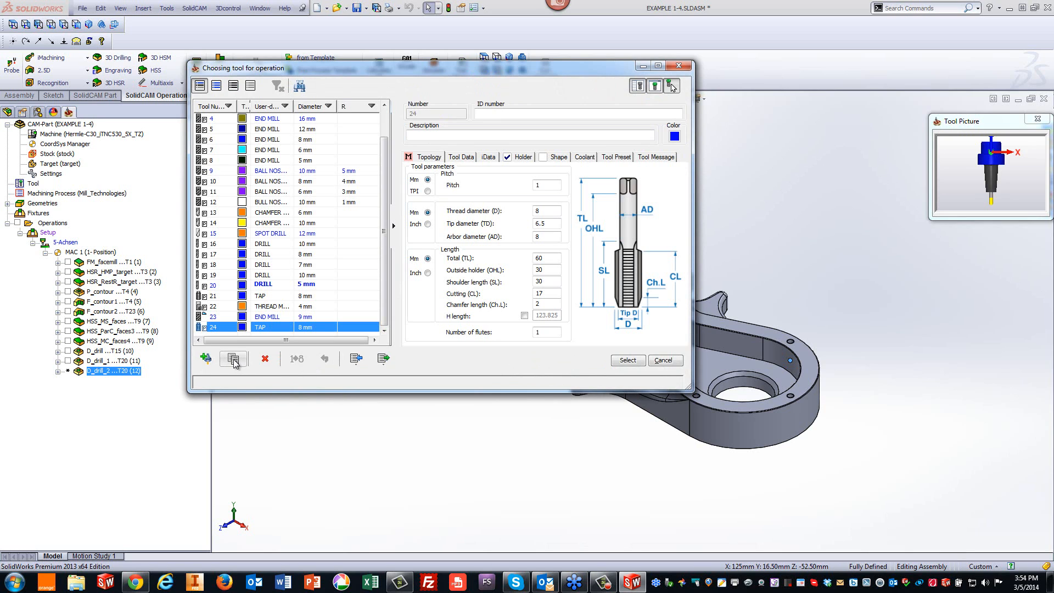
Set the duplicated tap's thread diameter to 6 mm and tip diameter to 4 mm, and select it for the operation.
{"action": "left_click", "coordinate": [546, 212]}
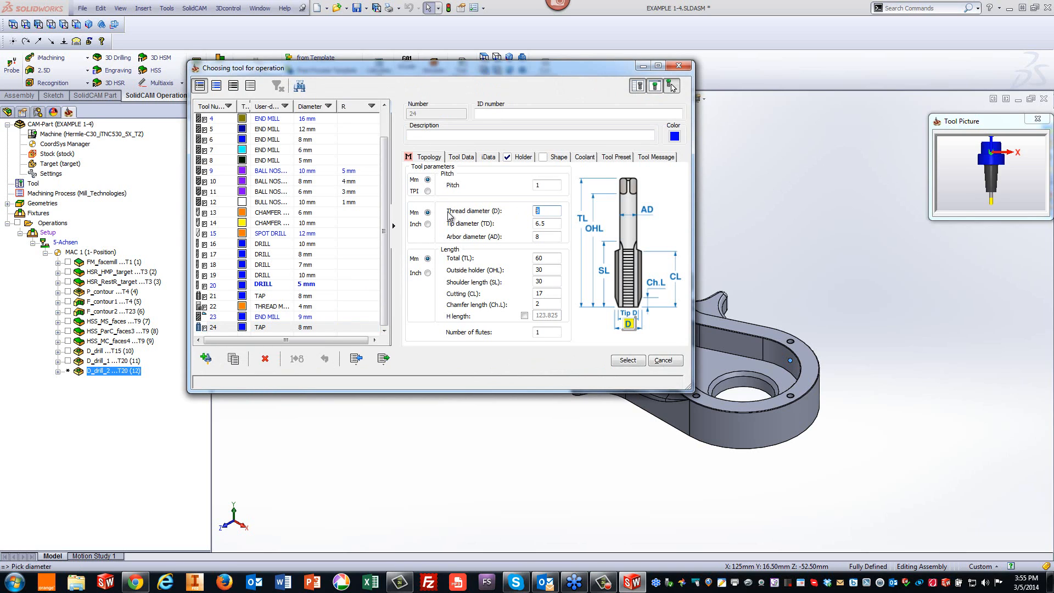
{"action": "type", "text": "6"}
{"action": "left_click", "coordinate": [551, 222]}
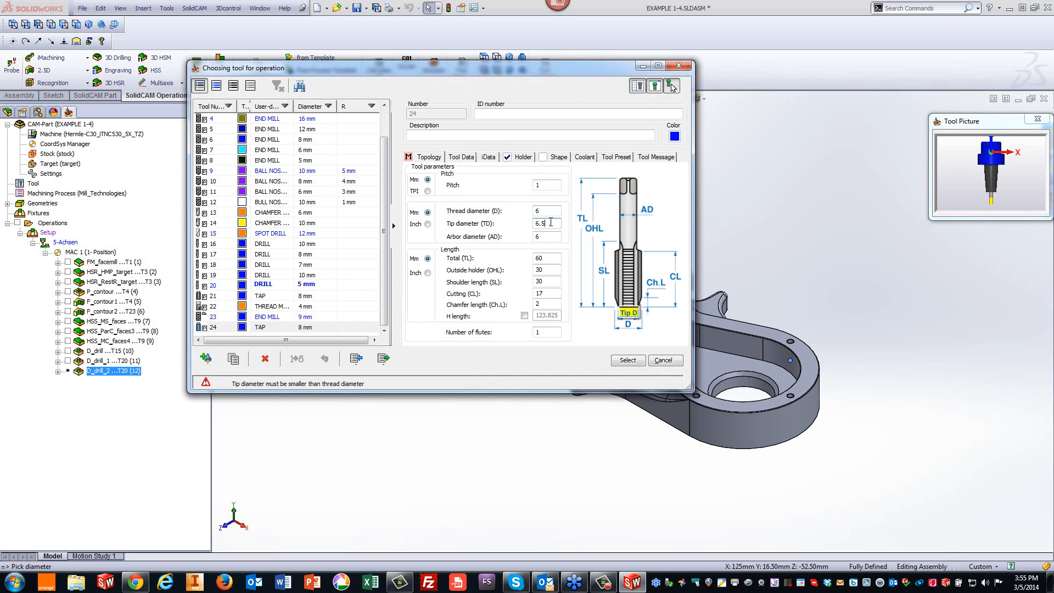
{"action": "type", "text": "4"}
{"action": "key", "text": "Tab"}
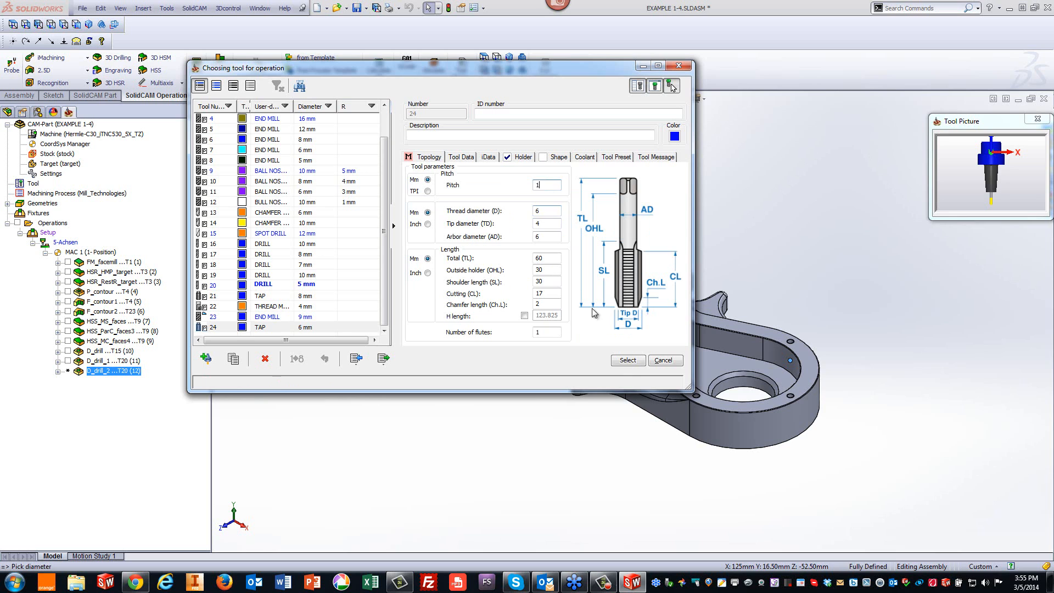
{"action": "left_click", "coordinate": [627, 360]}
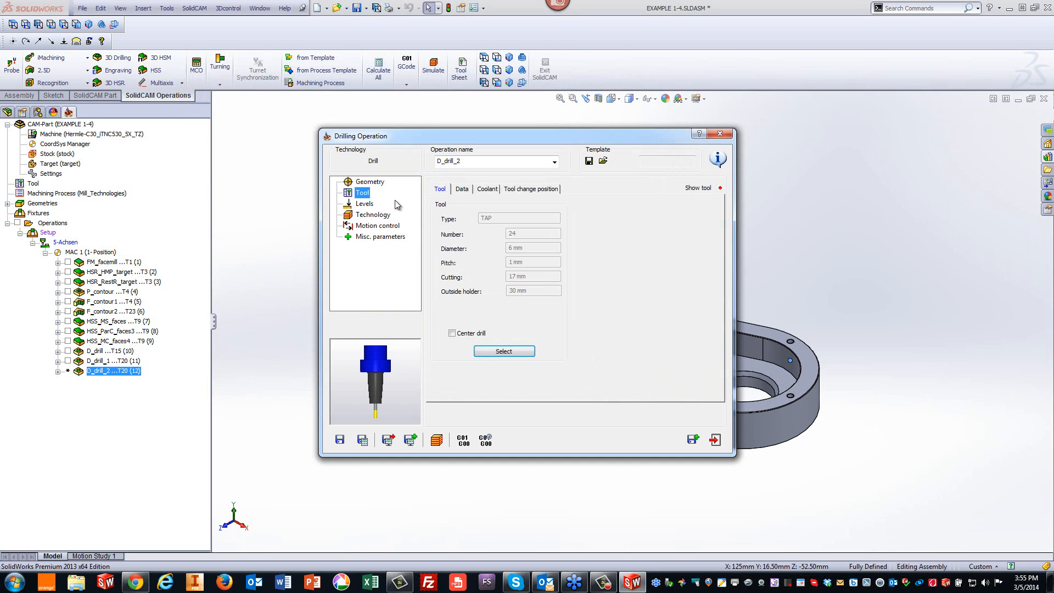
Pick a 17 mm drill depth from the circular edge at the bottom of an M6 hole, and calculate the tapping operation.
{"action": "left_click", "coordinate": [364, 203]}
{"action": "left_click", "coordinate": [487, 284]}
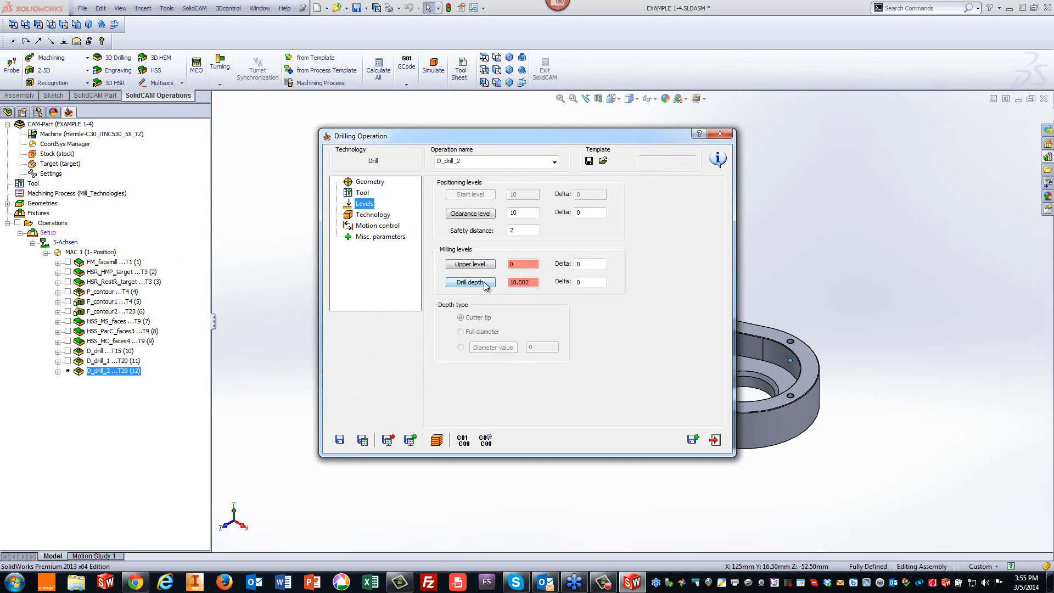
{"action": "left_click", "coordinate": [825, 270]}
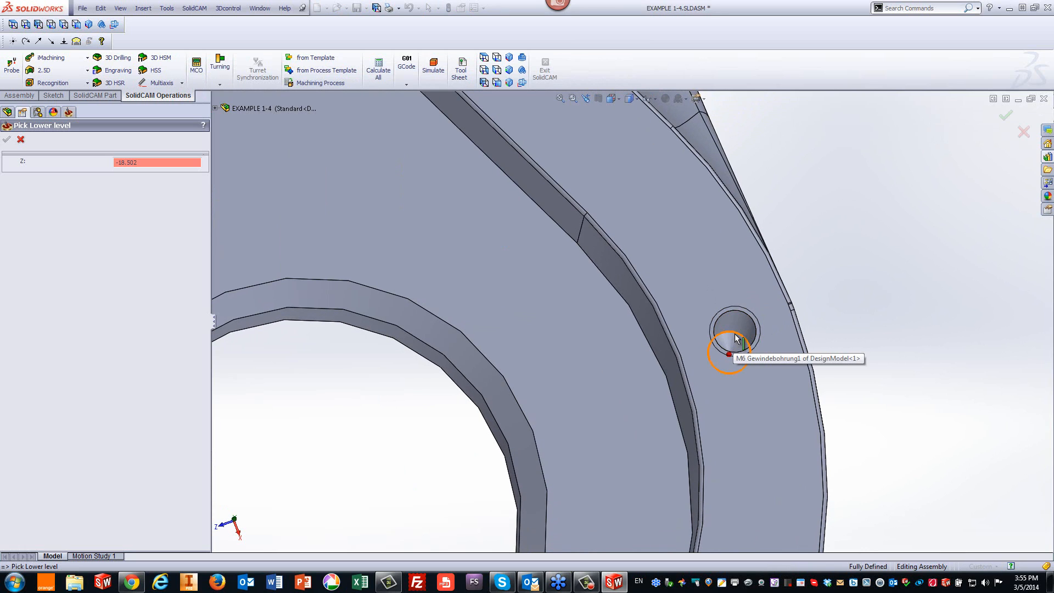
{"action": "left_click", "coordinate": [735, 345]}
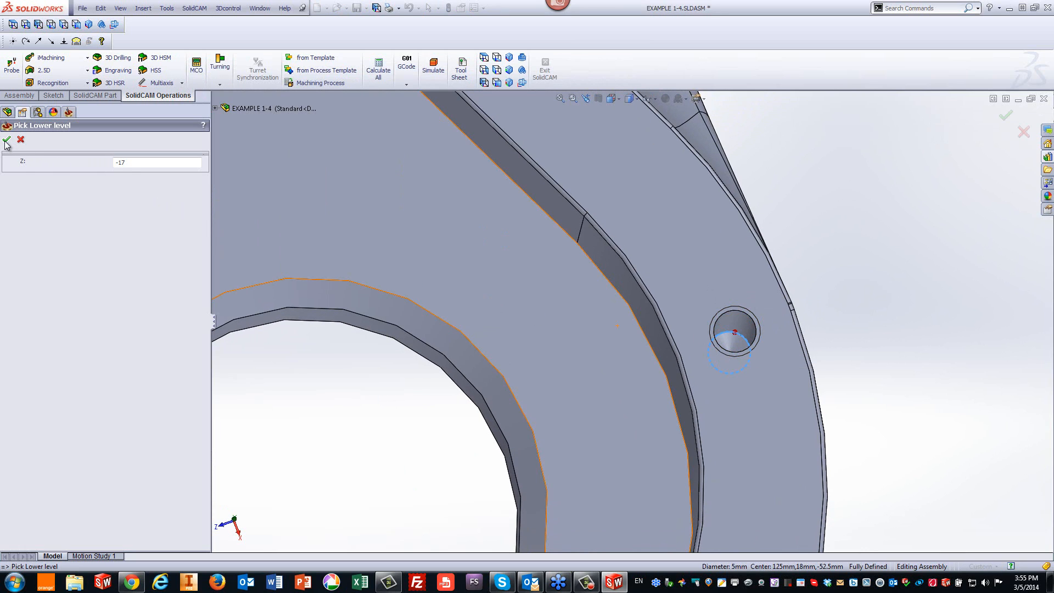
{"action": "left_click", "coordinate": [7, 138]}
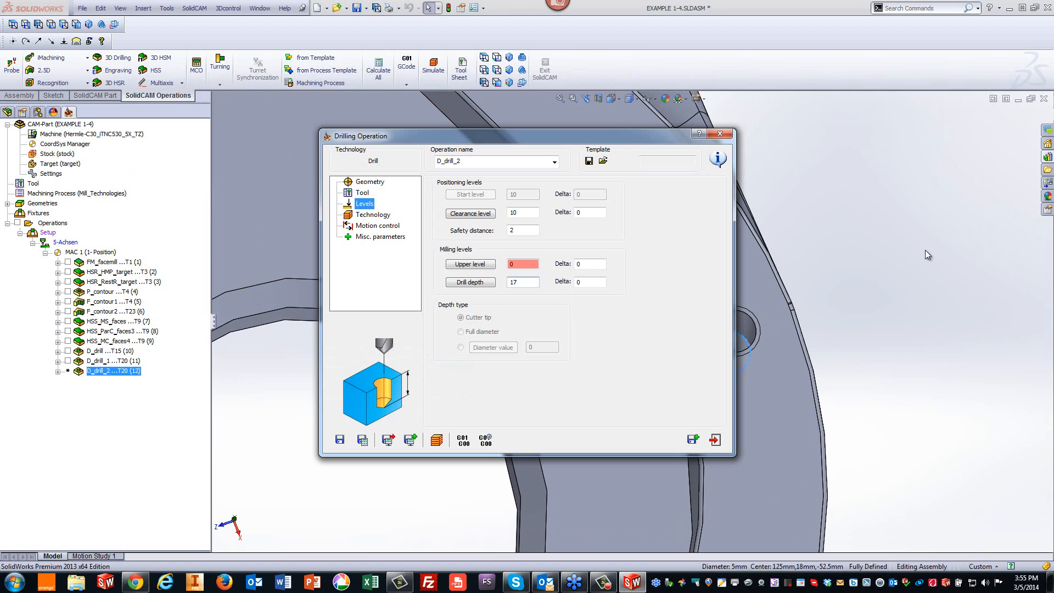
{"action": "left_click", "coordinate": [378, 215]}
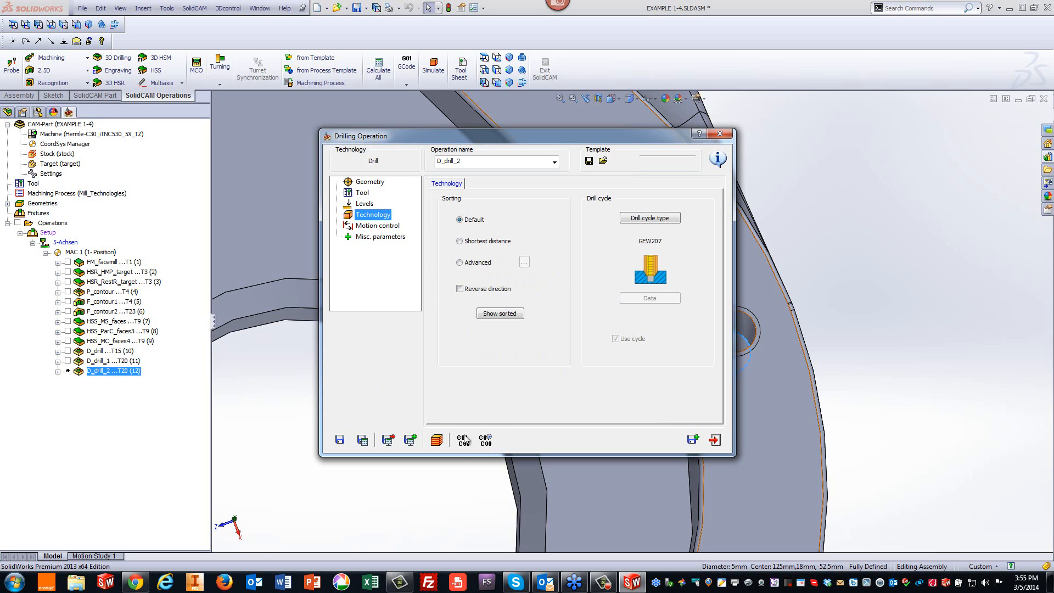
{"action": "left_click", "coordinate": [363, 440]}
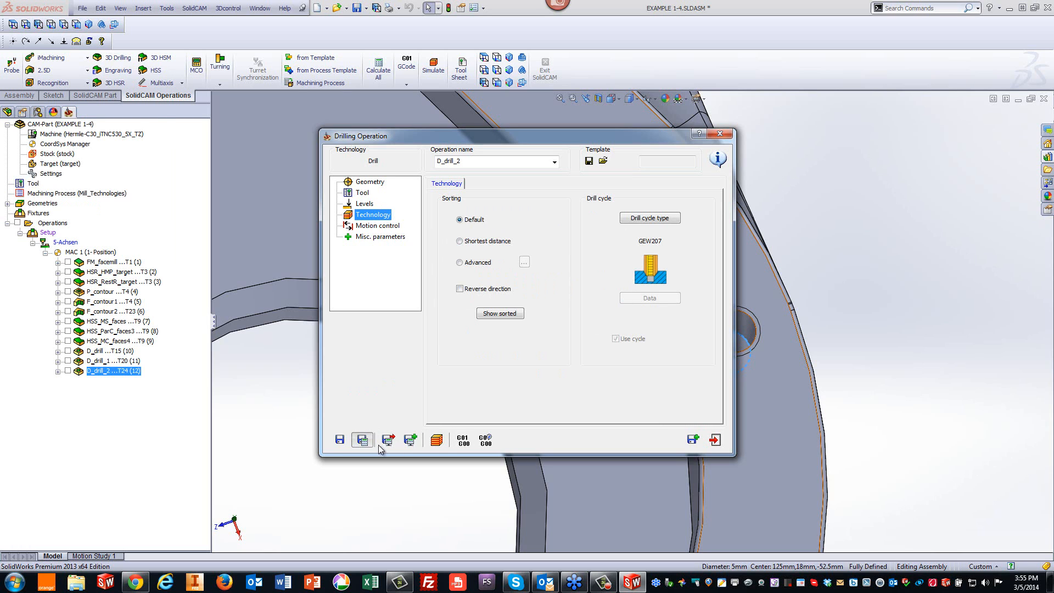
Simulate the tapping of the rim holes step by step with the whole part in view, then exit the simulation and the operation.
{"action": "left_click", "coordinate": [436, 440]}
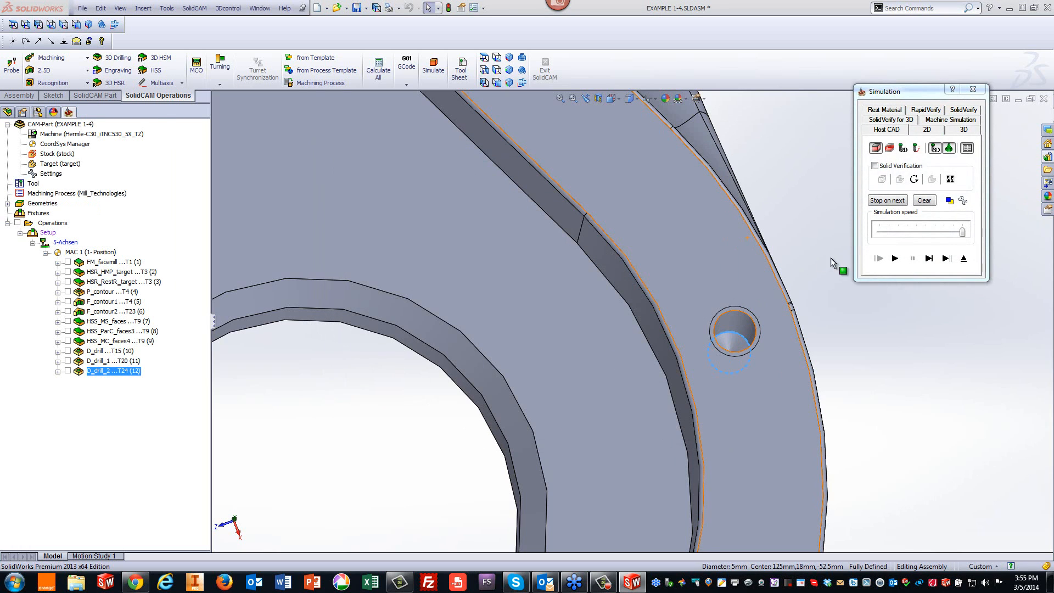
{"action": "left_click", "coordinate": [894, 257]}
{"action": "left_click", "coordinate": [874, 319]}
{"action": "scroll", "coordinate": [874, 319], "scroll_direction": "up", "scroll_amount": 2}
{"action": "scroll", "coordinate": [874, 319], "scroll_direction": "up", "scroll_amount": 5}
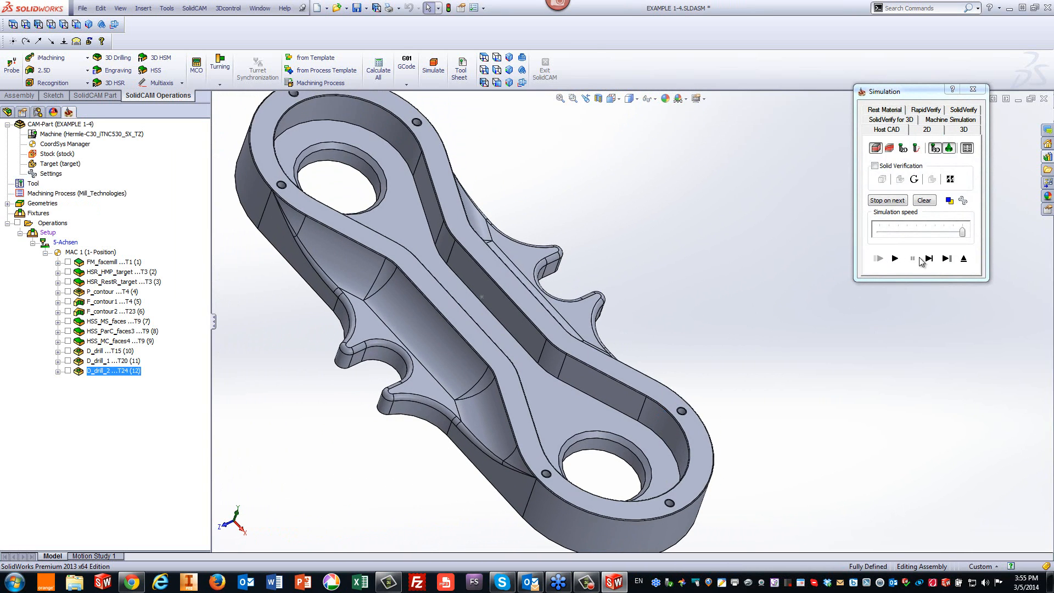
{"action": "left_click", "coordinate": [895, 259]}
{"action": "left_click", "coordinate": [929, 258]}
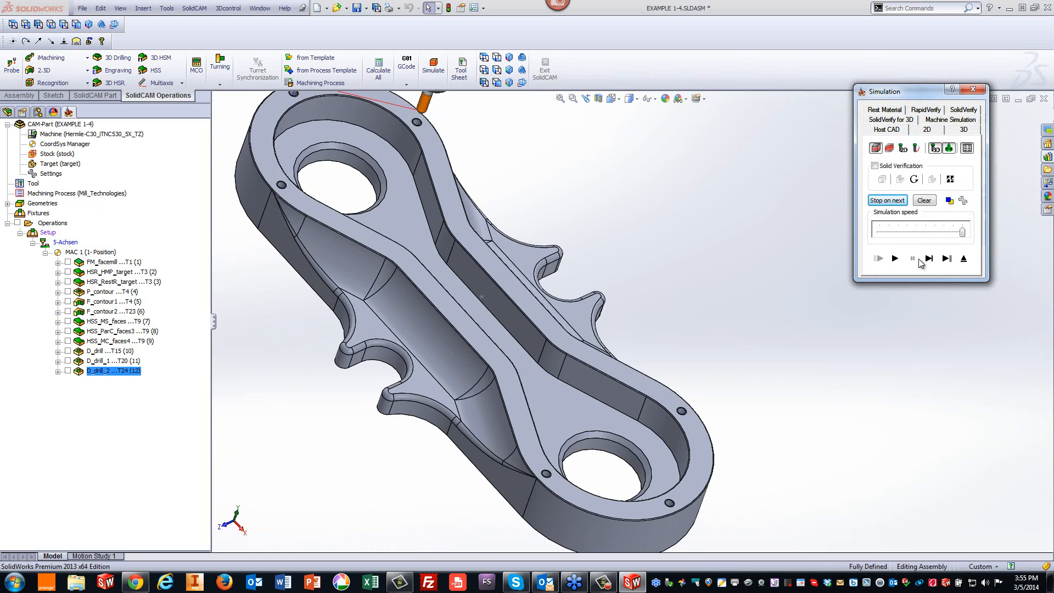
{"action": "left_click", "coordinate": [929, 258]}
{"action": "left_click", "coordinate": [929, 260]}
{"action": "left_click", "coordinate": [930, 260]}
{"action": "left_click", "coordinate": [929, 260]}
{"action": "left_click", "coordinate": [929, 260]}
{"action": "left_click", "coordinate": [929, 260]}
{"action": "left_click", "coordinate": [929, 260]}
{"action": "left_click", "coordinate": [930, 261]}
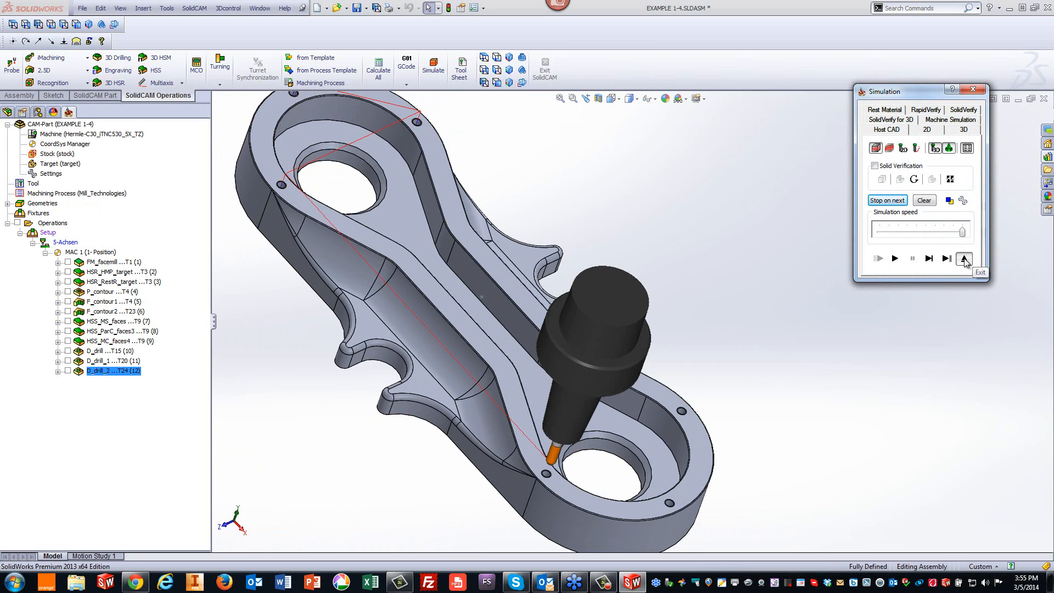
{"action": "left_click", "coordinate": [964, 258]}
{"action": "left_click", "coordinate": [713, 440]}
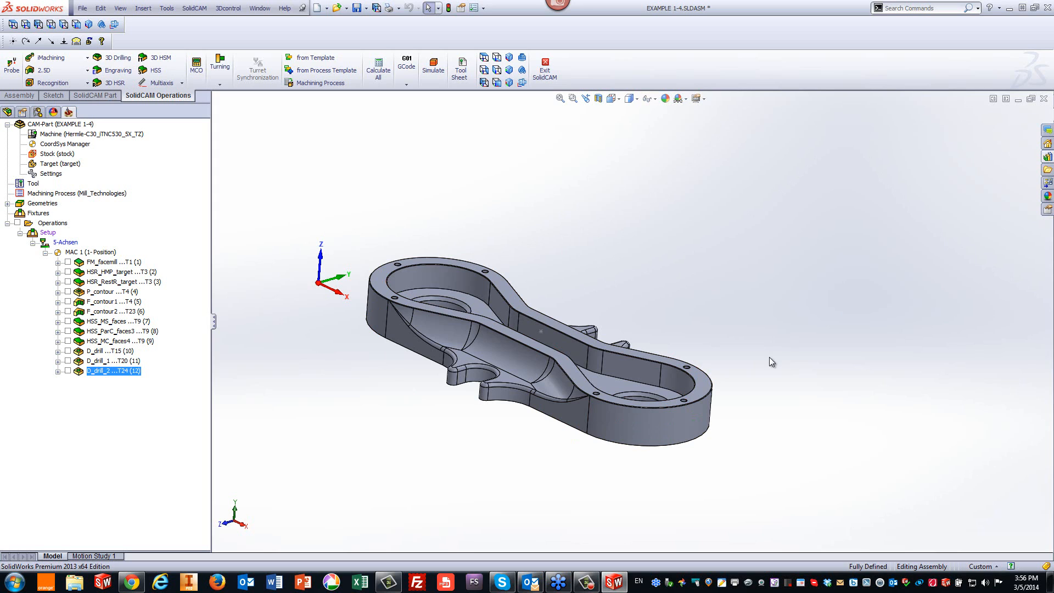
Examine the threaded rim holes and the curved side faces above the hooks on the part.
{"action": "scroll", "coordinate": [708, 360], "scroll_direction": "down", "scroll_amount": 3}
{"action": "scroll", "coordinate": [565, 362], "scroll_direction": "down", "scroll_amount": 2}
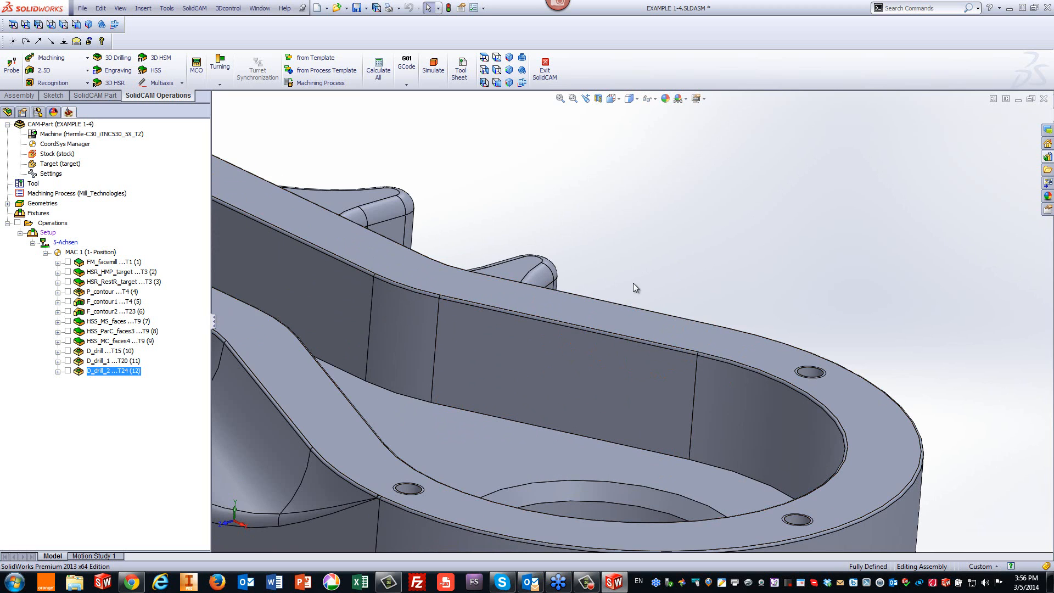
{"action": "scroll", "coordinate": [640, 288], "scroll_direction": "up", "scroll_amount": 3}
{"action": "scroll", "coordinate": [647, 298], "scroll_direction": "up", "scroll_amount": 4}
{"action": "scroll", "coordinate": [565, 312], "scroll_direction": "down", "scroll_amount": 2}
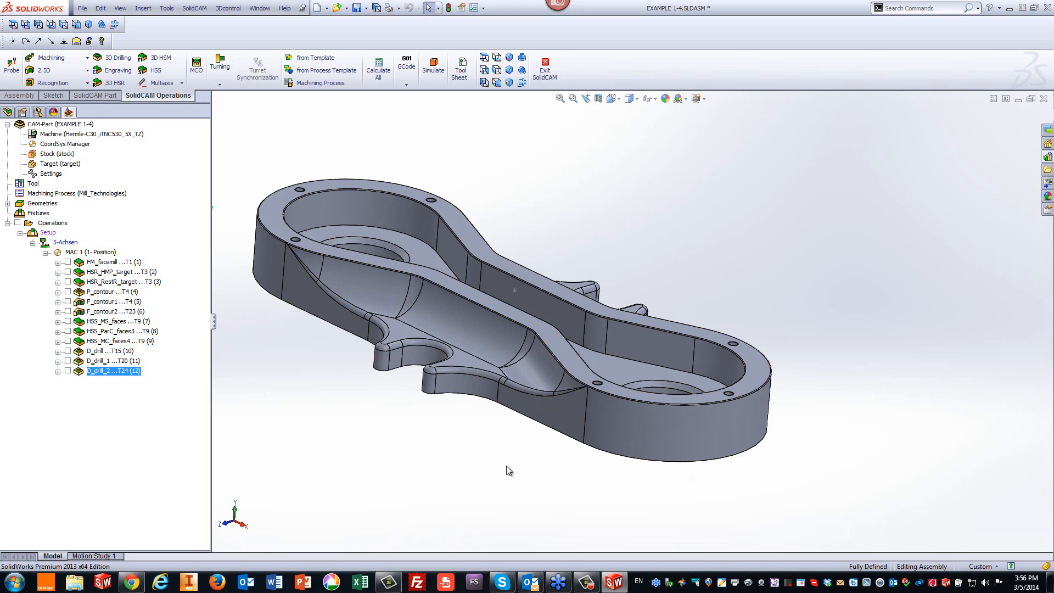
{"action": "scroll", "coordinate": [506, 465], "scroll_direction": "down", "scroll_amount": 4}
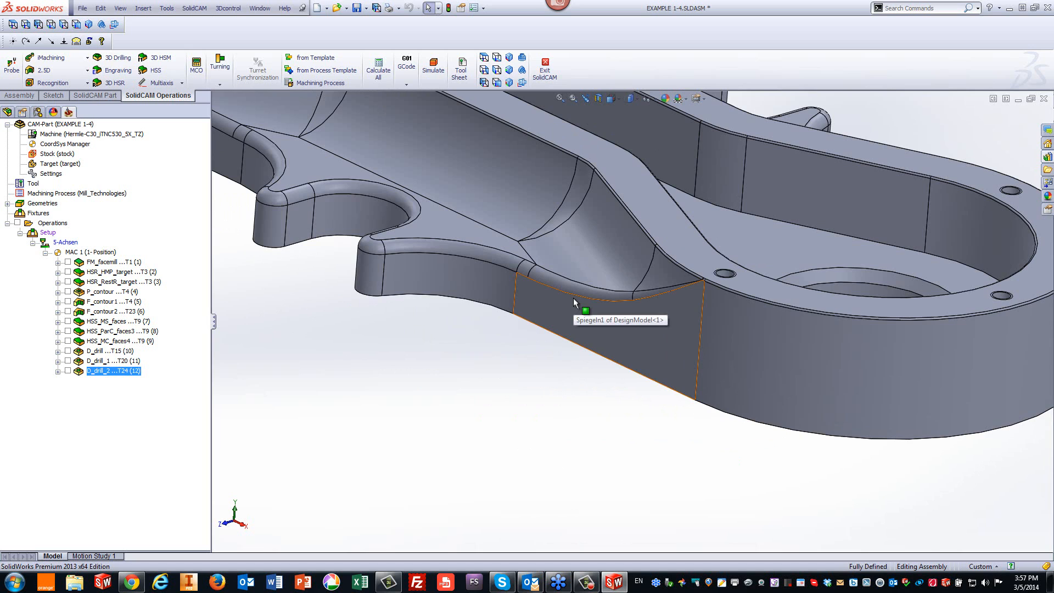
{"action": "scroll", "coordinate": [576, 299], "scroll_direction": "up", "scroll_amount": 4}
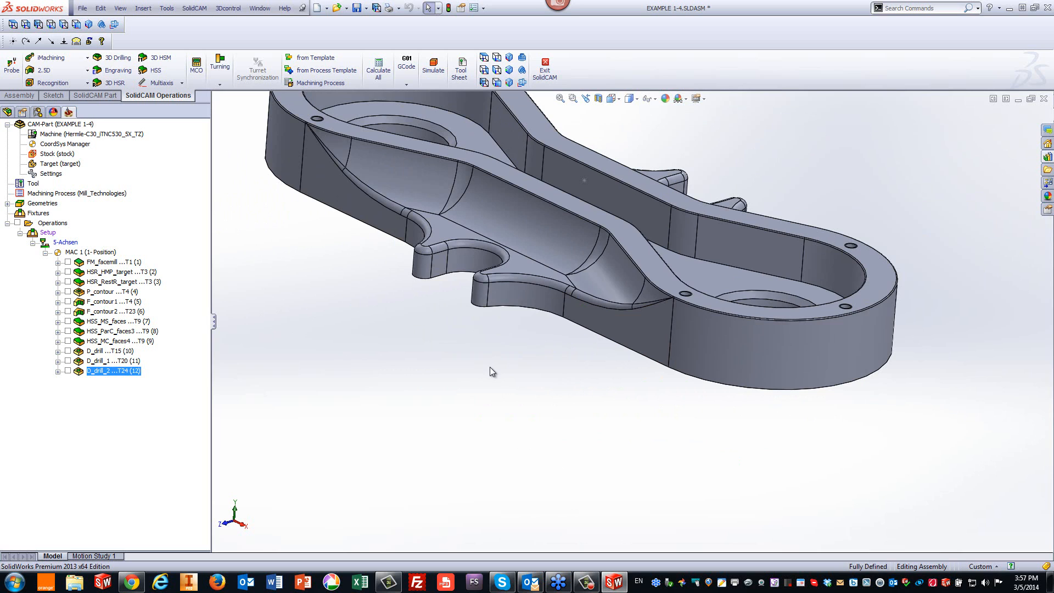
{"action": "key", "text": "f"}
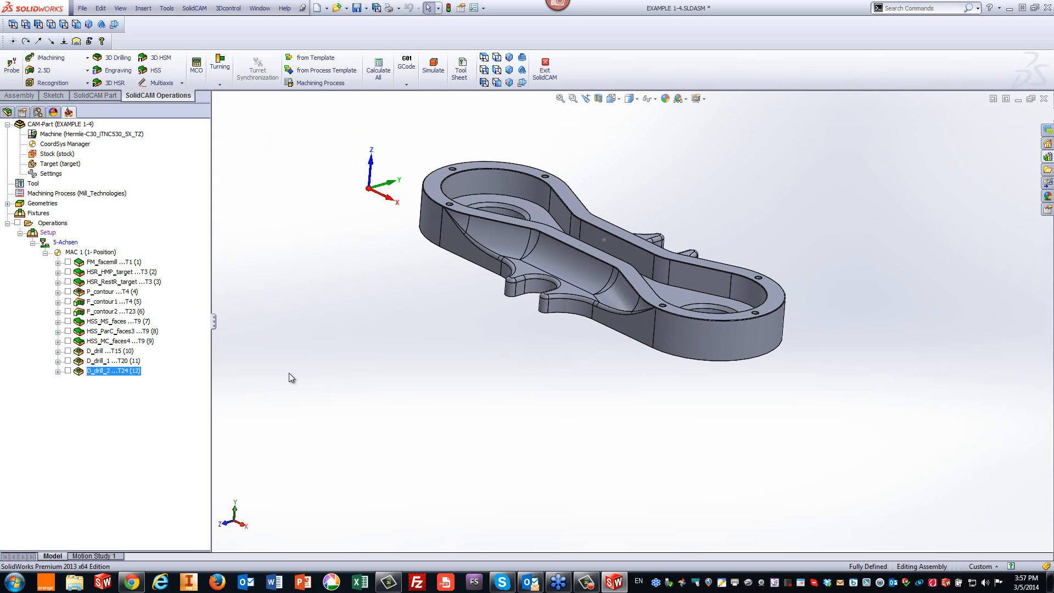
Open the HSS_MC_faces4 morph operation and show the geometry of its end edge curve, contour5.
{"action": "double_click", "coordinate": [104, 340]}
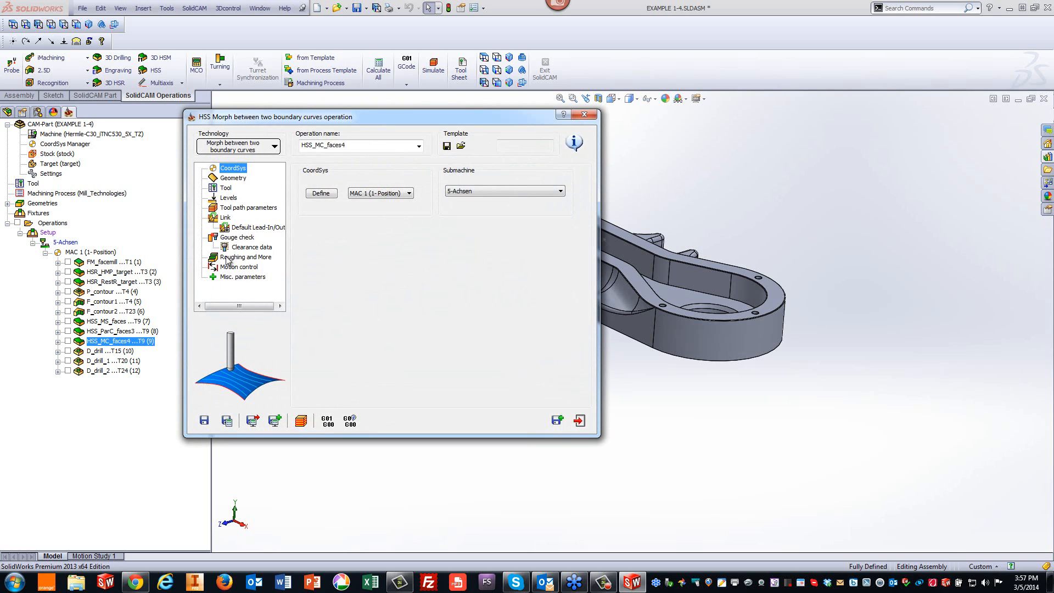
{"action": "left_click", "coordinate": [233, 179]}
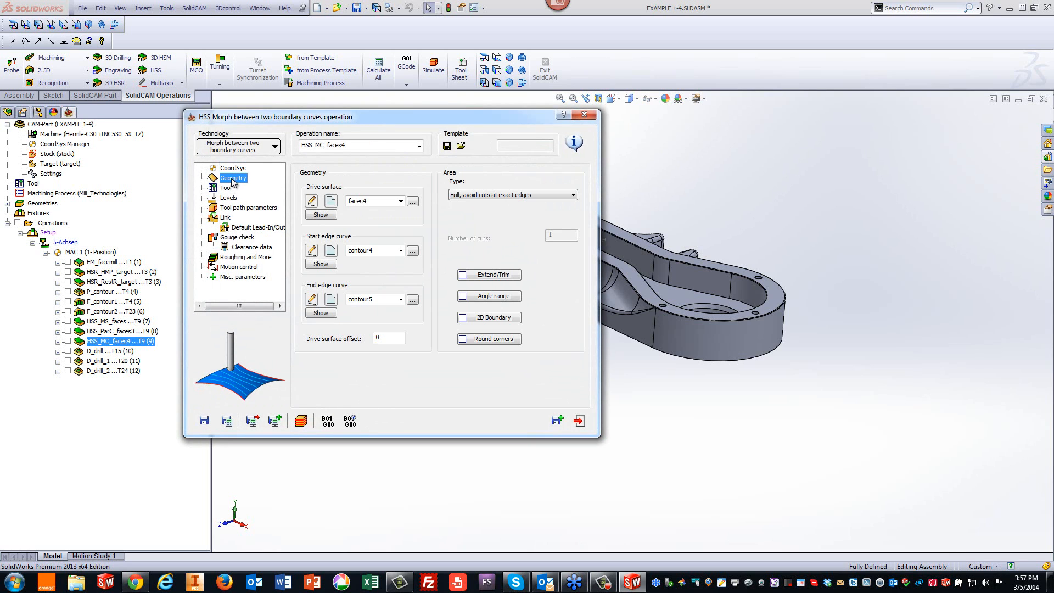
{"action": "left_click", "coordinate": [320, 313]}
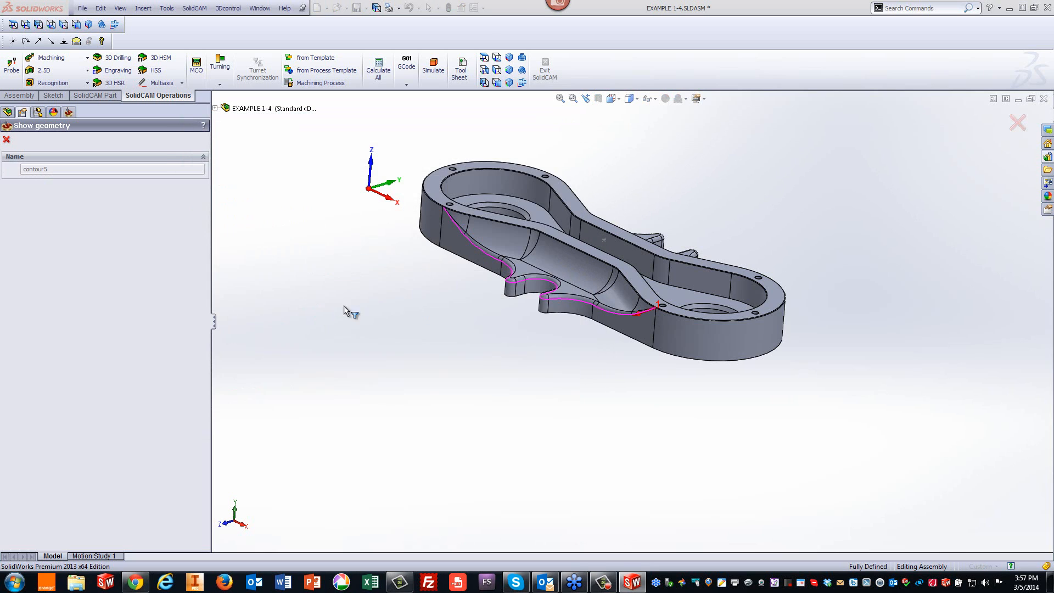
Try defining a new end edge curve from the tangent edges along the hooks using multi-chain CAD selection, discard it and exit the operation.
{"action": "left_click", "coordinate": [7, 138]}
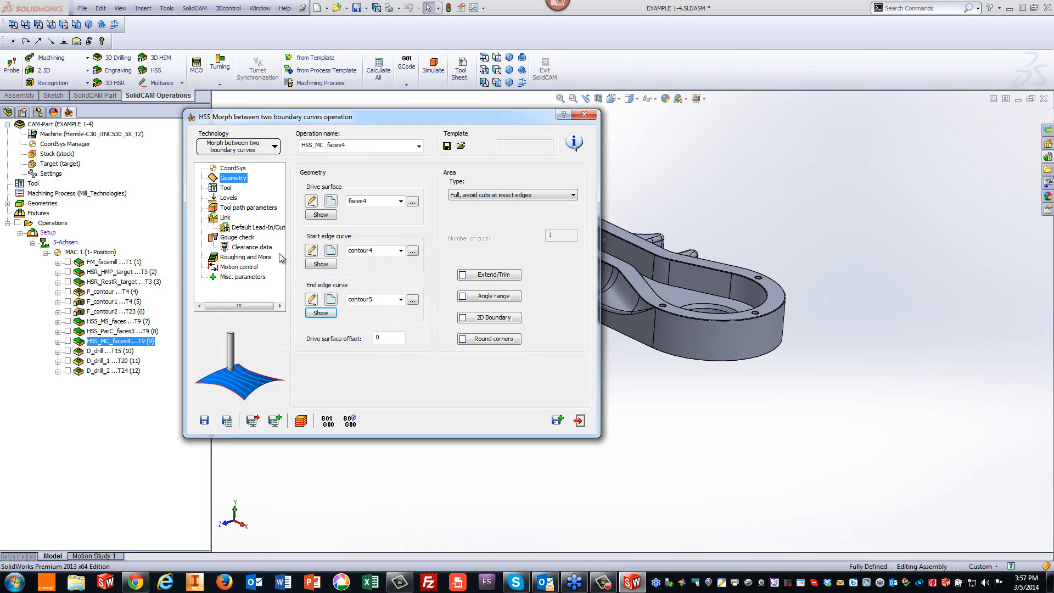
{"action": "left_click", "coordinate": [331, 299]}
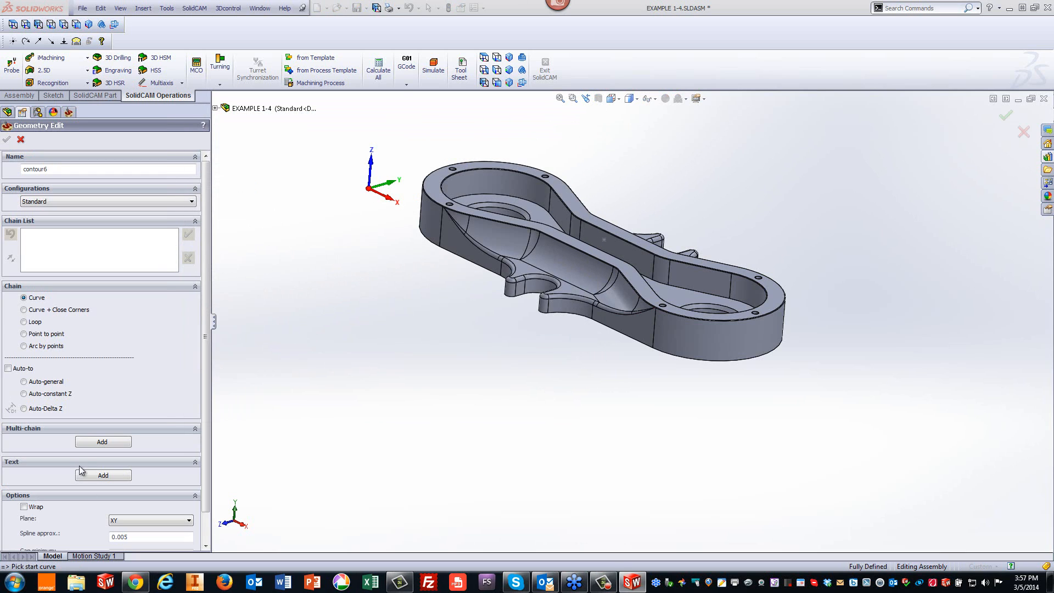
{"action": "left_click", "coordinate": [103, 441]}
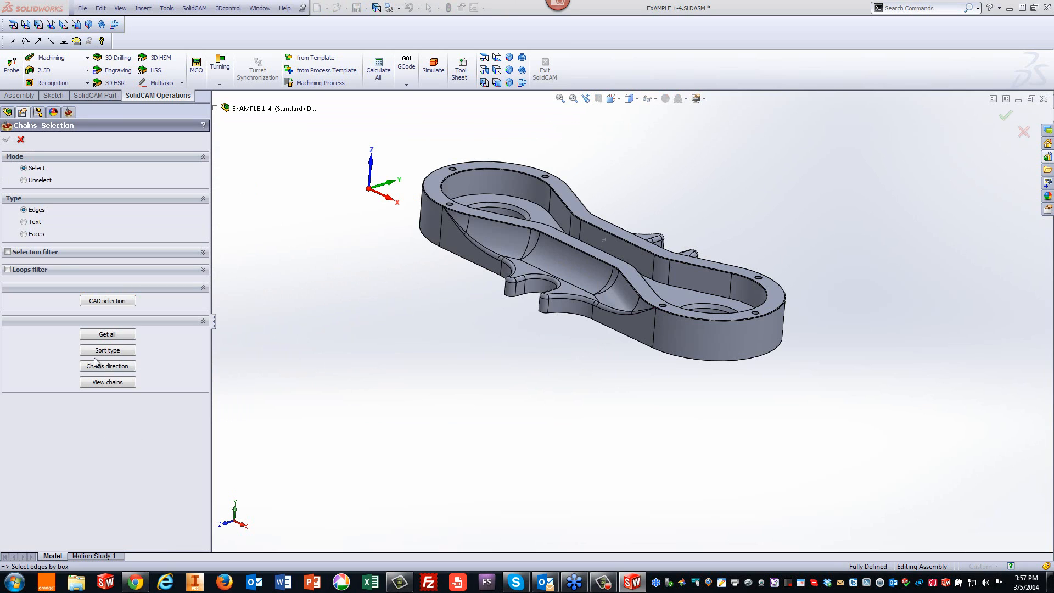
{"action": "left_click", "coordinate": [107, 301]}
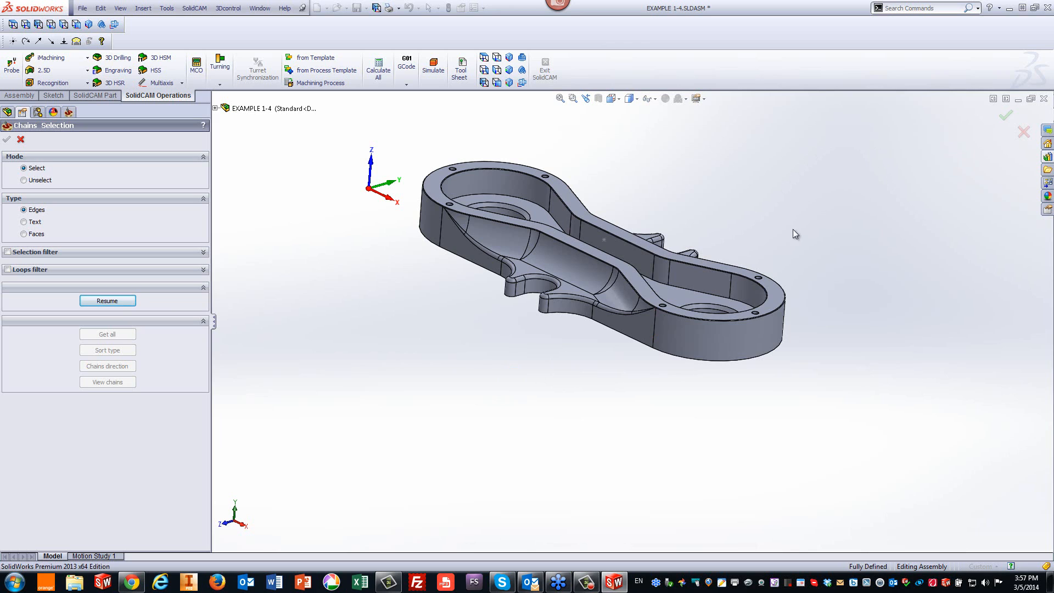
{"action": "scroll", "coordinate": [559, 375], "scroll_direction": "down", "scroll_amount": 5}
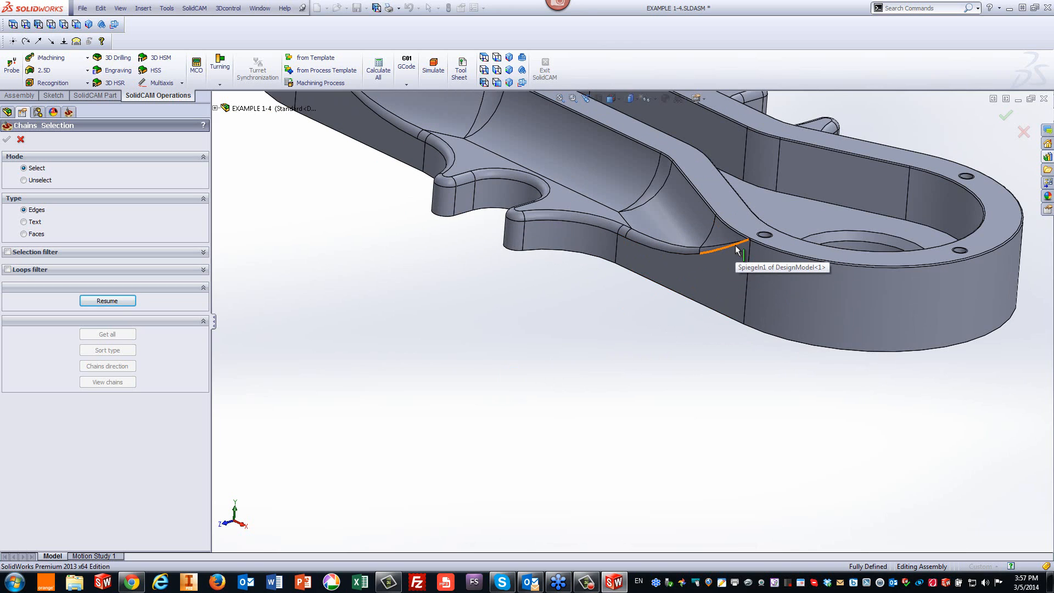
{"action": "left_click", "coordinate": [736, 248]}
{"action": "right_click", "coordinate": [736, 248]}
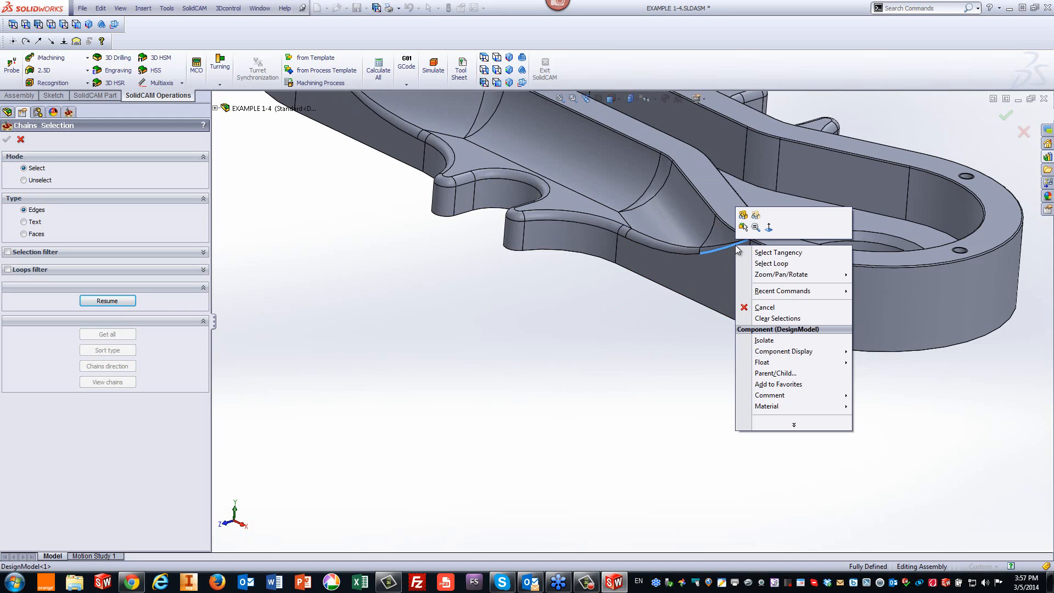
{"action": "left_click", "coordinate": [767, 253]}
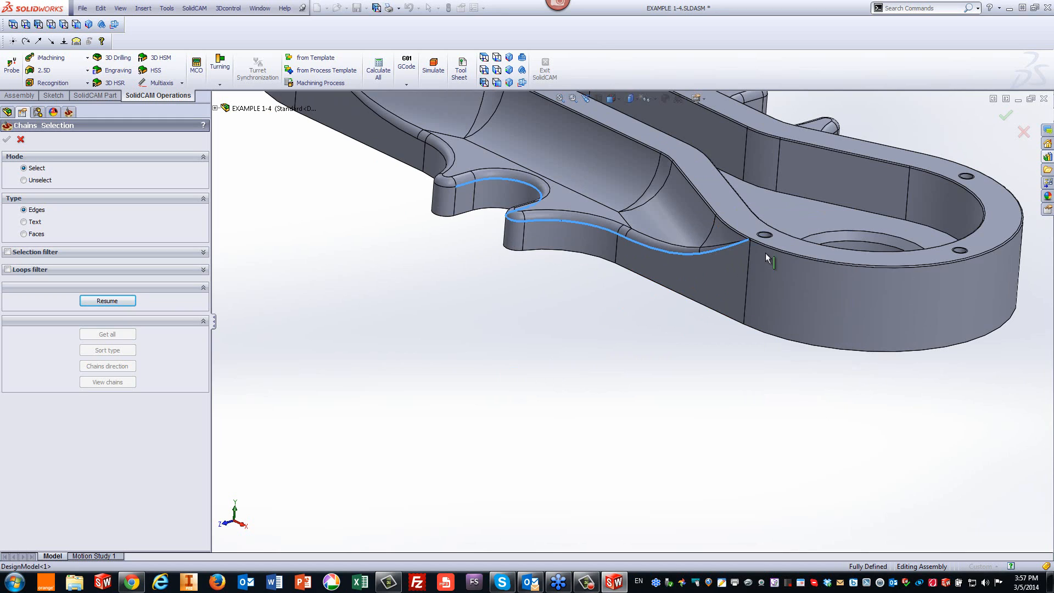
{"action": "key", "text": "f"}
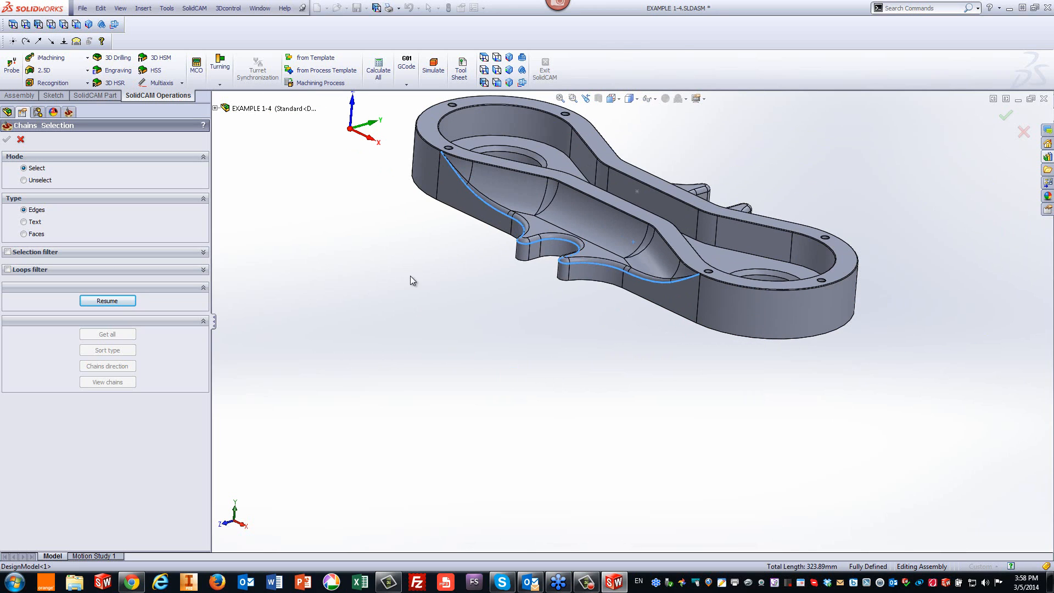
{"action": "left_click", "coordinate": [112, 302]}
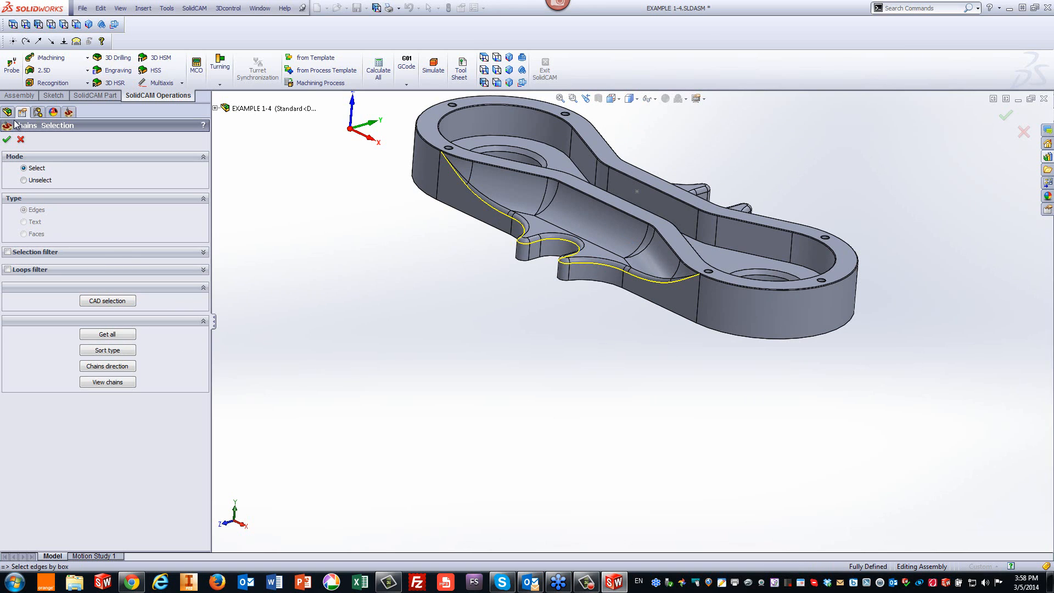
{"action": "left_click", "coordinate": [7, 139]}
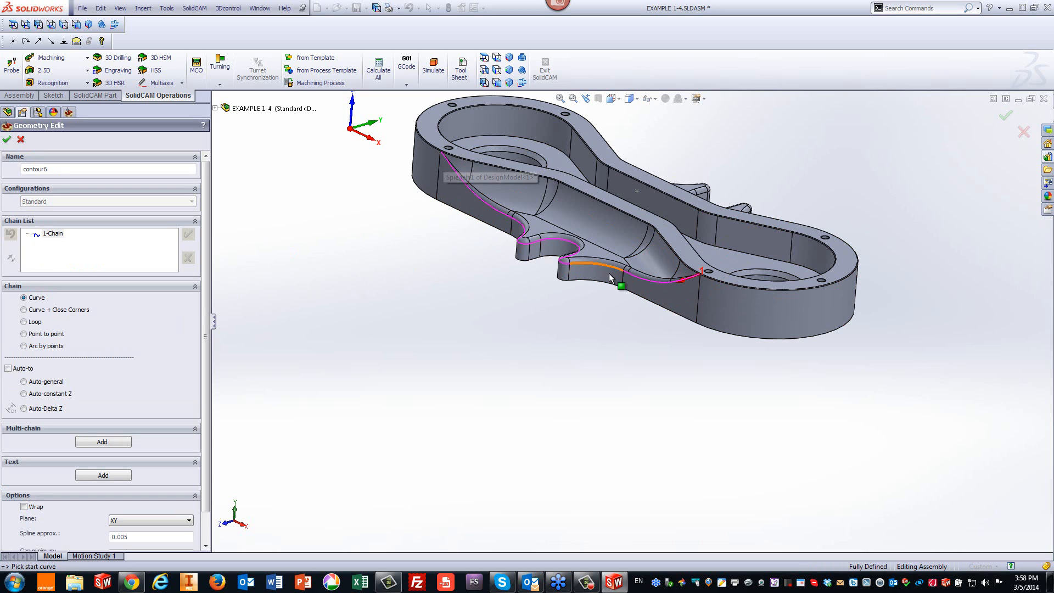
{"action": "left_click", "coordinate": [20, 139]}
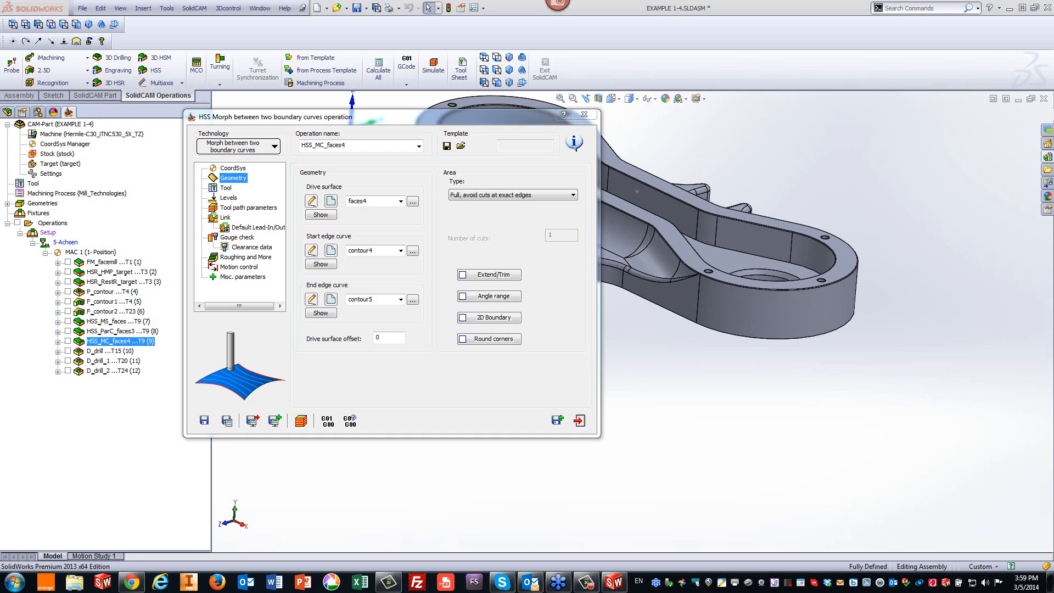
{"action": "left_click", "coordinate": [579, 420]}
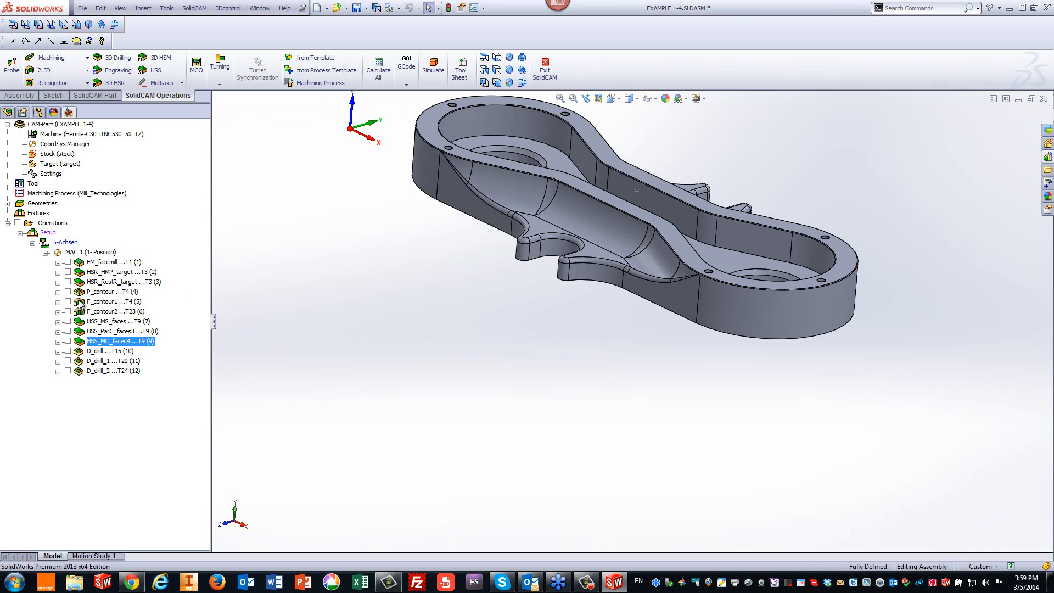
Review the technology settings and the profile depth delta of the F_contour1 profile operation, and close it.
{"action": "double_click", "coordinate": [95, 305]}
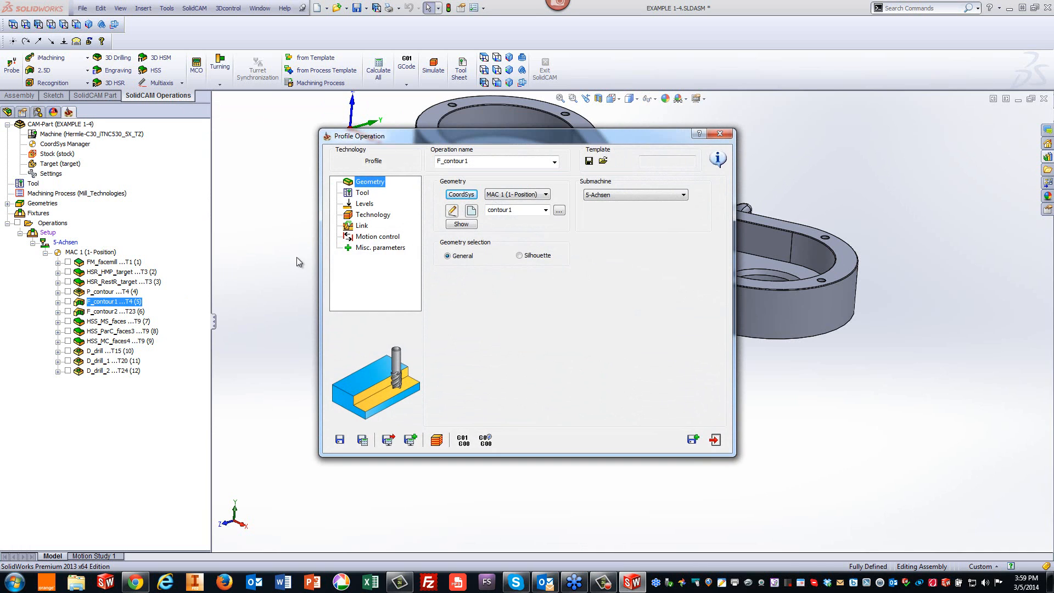
{"action": "left_click", "coordinate": [375, 215]}
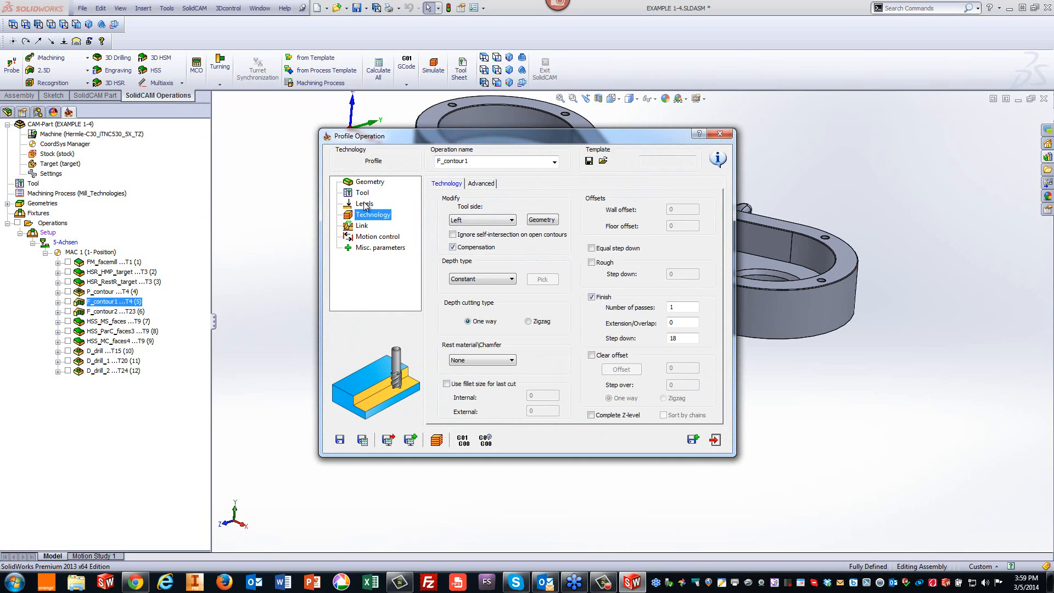
{"action": "left_click", "coordinate": [364, 203]}
{"action": "left_click", "coordinate": [598, 275]}
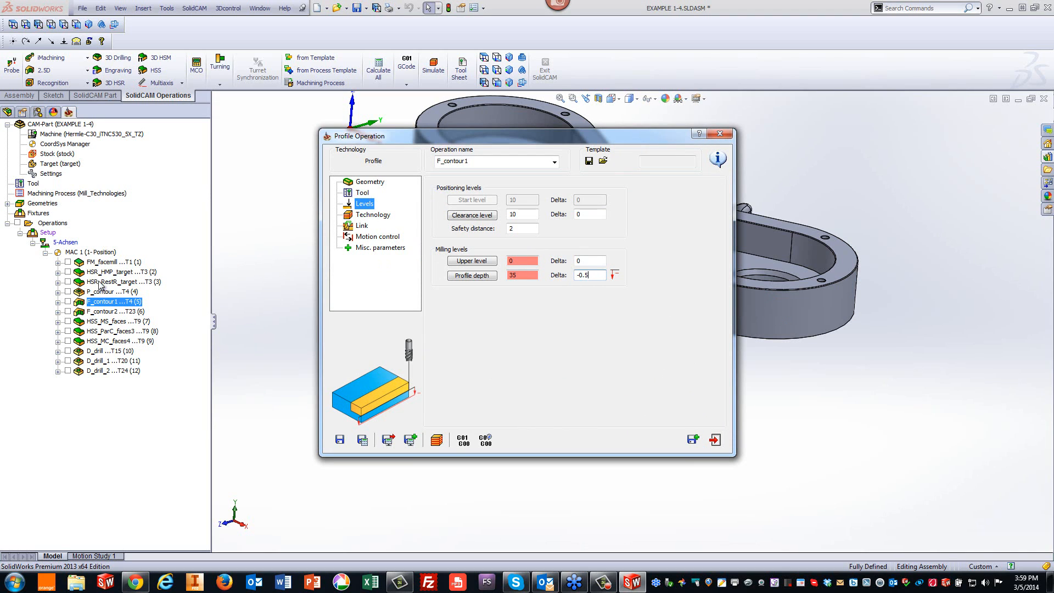
{"action": "left_click", "coordinate": [720, 134]}
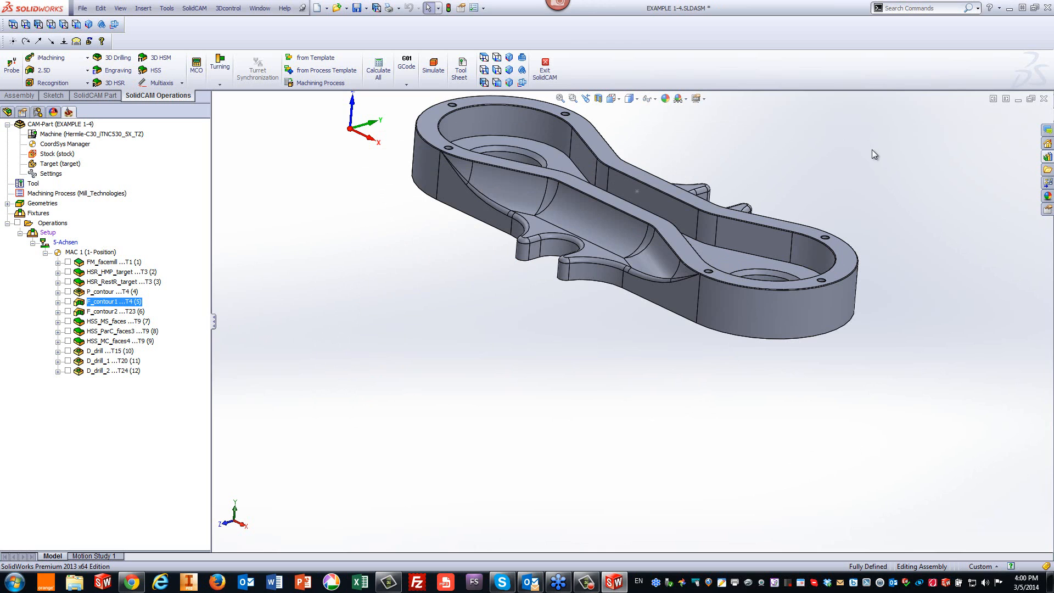
Set the Z-Bottom delta of the HSR_HMP_target roughing operation to -3, calculate it and accept the depth below the CoordSys lower level.
{"action": "double_click", "coordinate": [117, 273]}
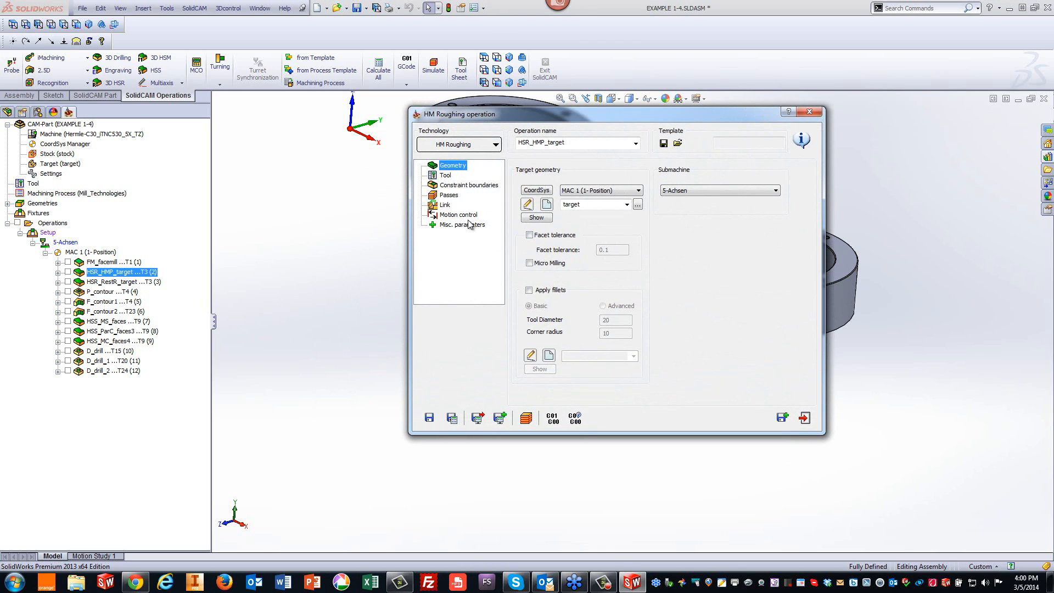
{"action": "left_click", "coordinate": [450, 195]}
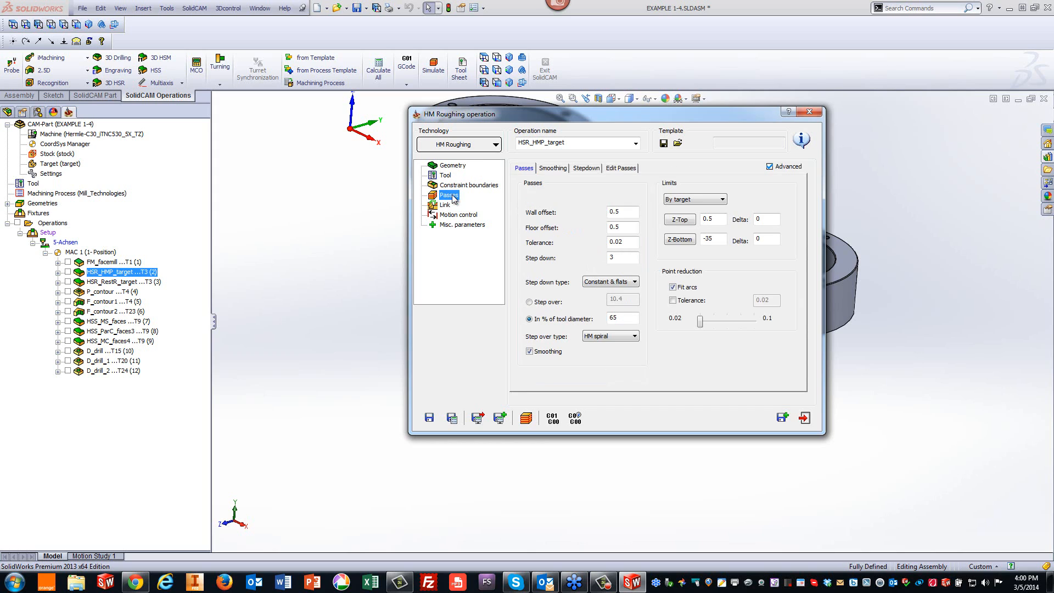
{"action": "left_click", "coordinate": [717, 239]}
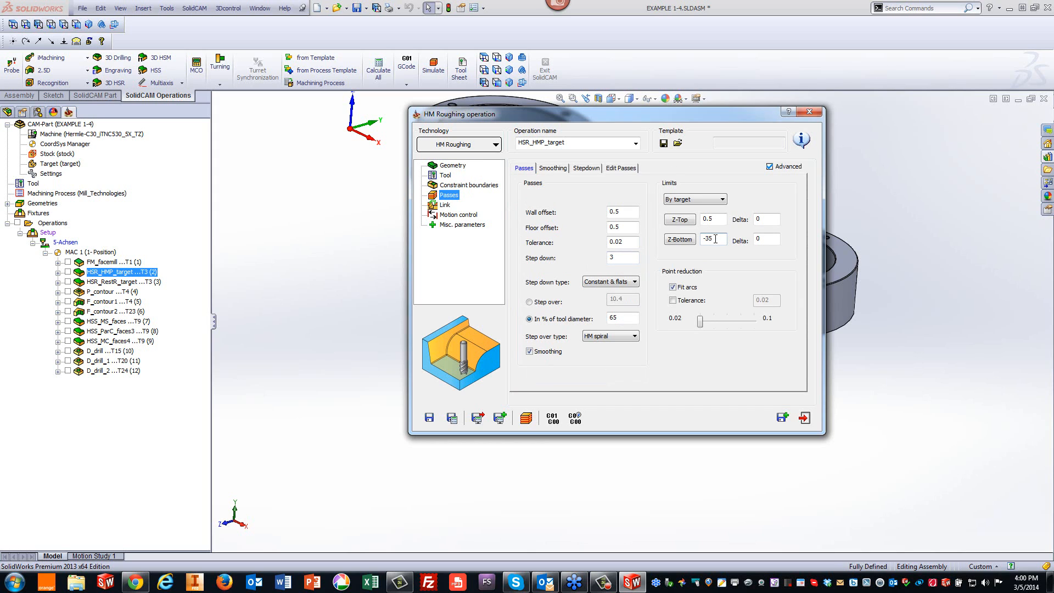
{"action": "left_click", "coordinate": [769, 238]}
{"action": "double_click", "coordinate": [759, 237]}
{"action": "type", "text": "-3"}
{"action": "left_click", "coordinate": [452, 418]}
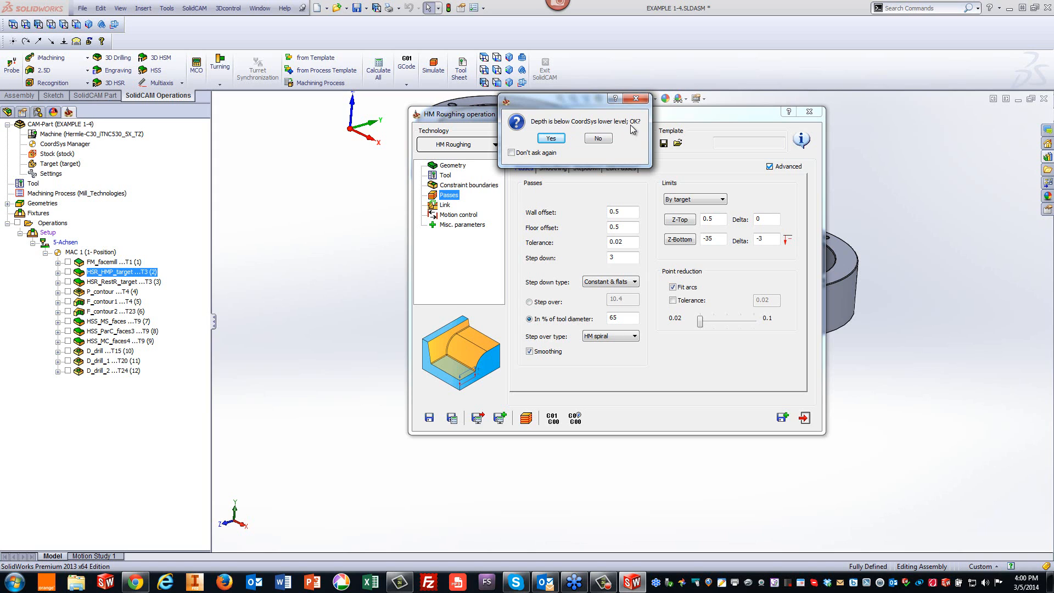
{"action": "left_click", "coordinate": [551, 139]}
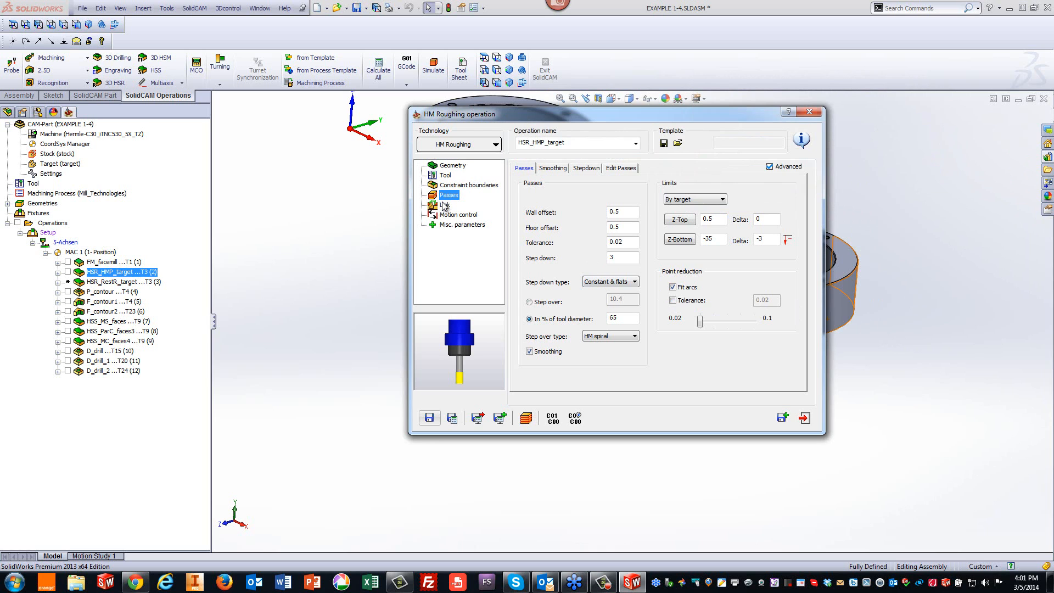
Simulate the HSR_HMP_target roughing in SolidVerify, decline further crash monitoring, and exit the simulation and the operation.
{"action": "left_click", "coordinate": [525, 418]}
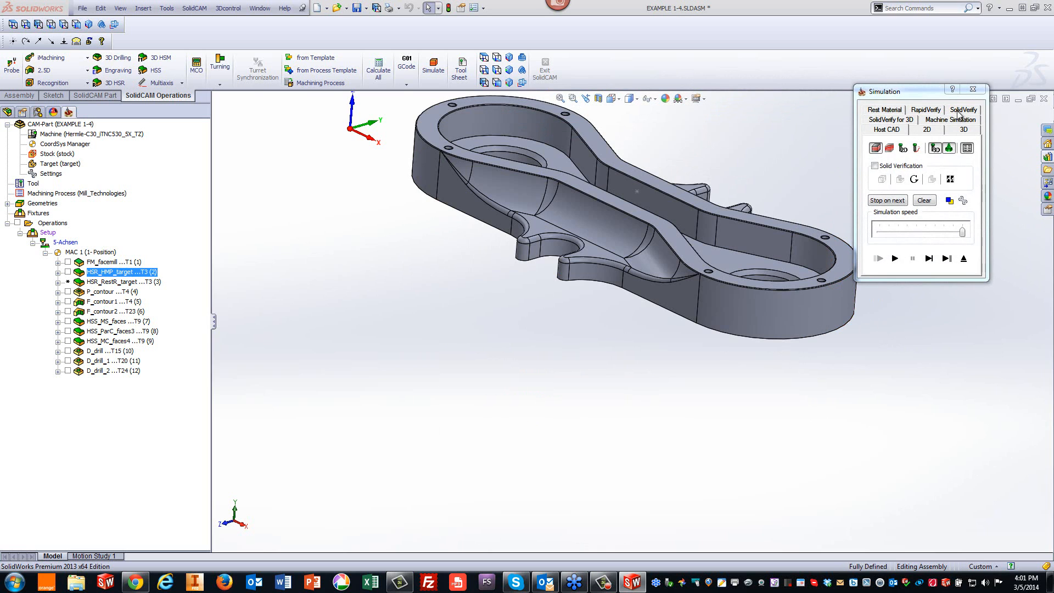
{"action": "left_click", "coordinate": [960, 115]}
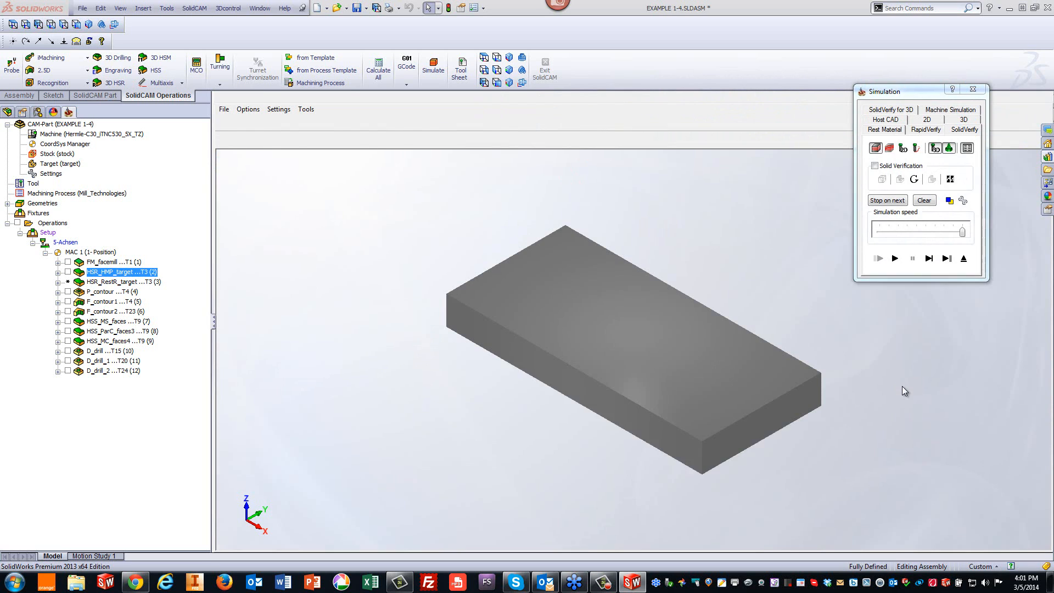
{"action": "left_click", "coordinate": [895, 258]}
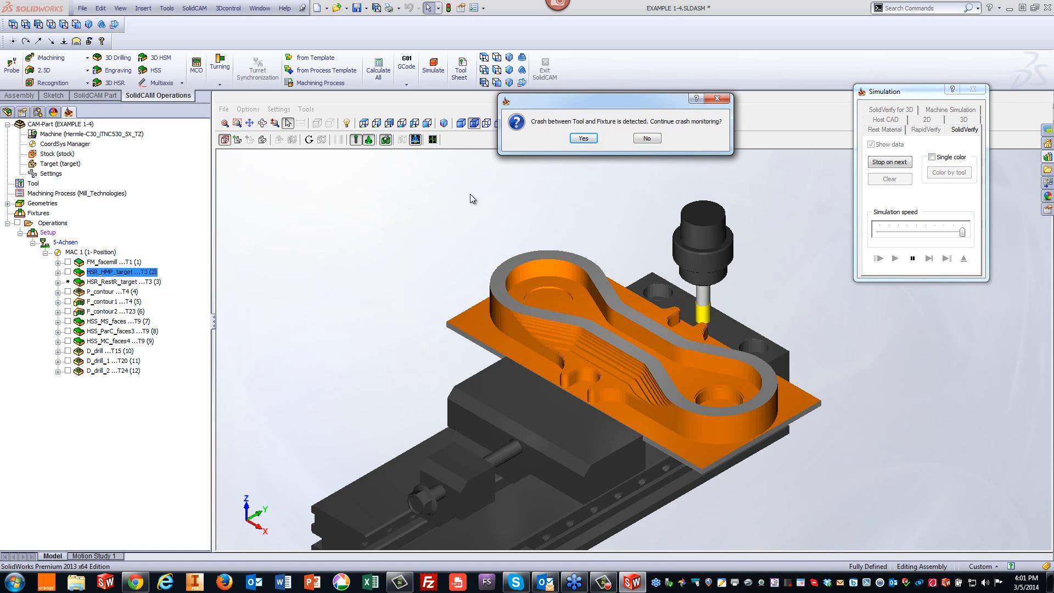
{"action": "left_click", "coordinate": [648, 139]}
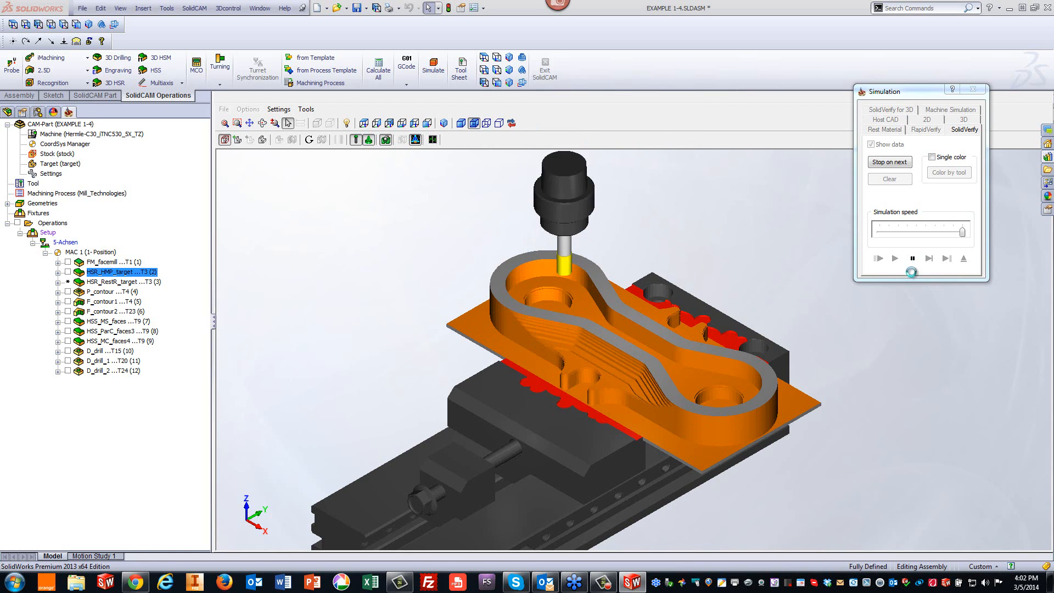
{"action": "left_click", "coordinate": [963, 259]}
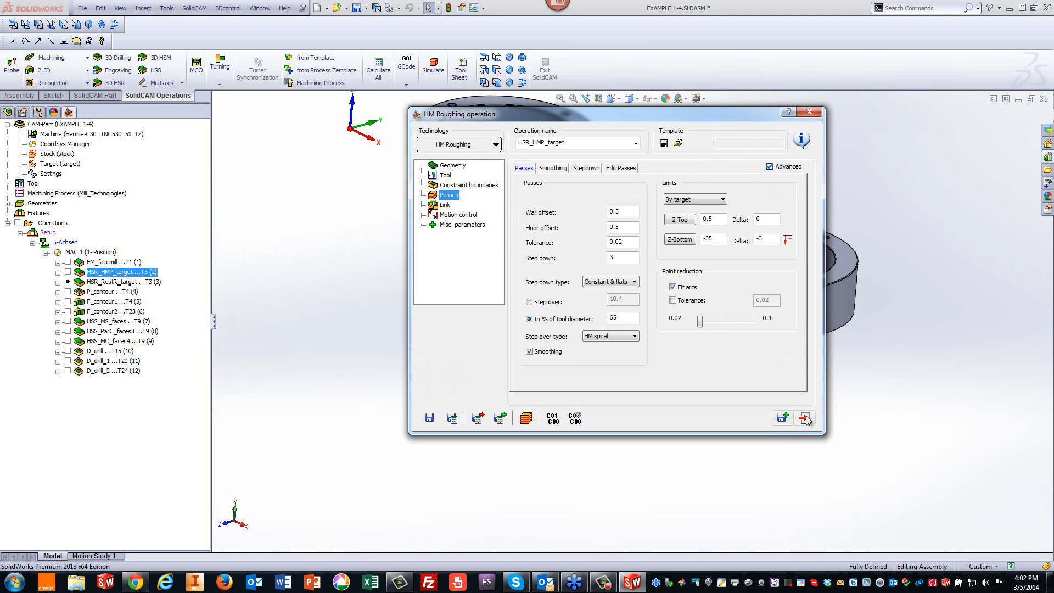
{"action": "left_click", "coordinate": [804, 417]}
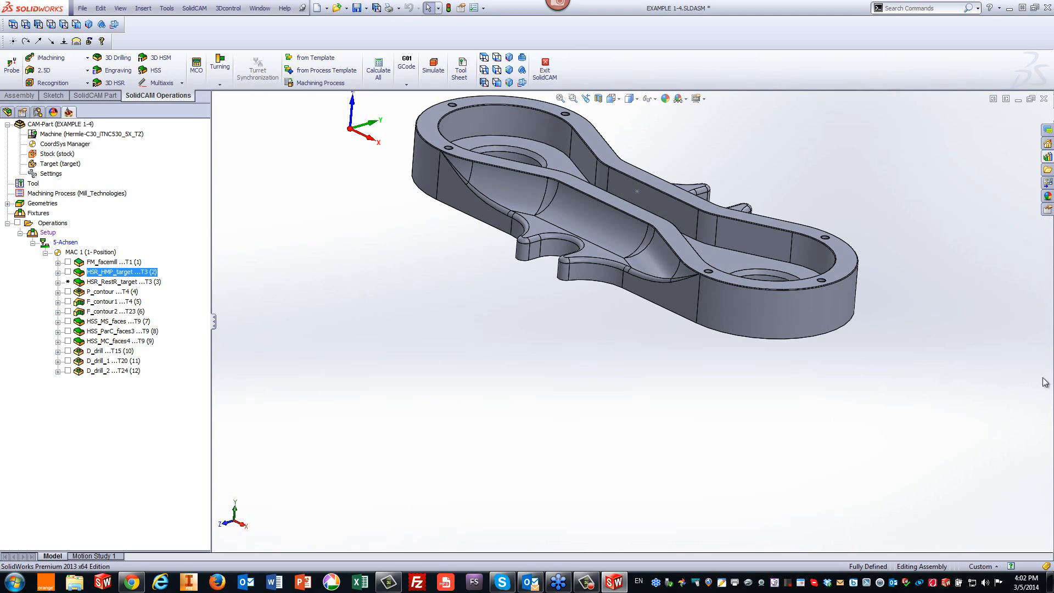
Switch to Internet Explorer, open the webinar recordings on the SolidCAM website and look through the latest webinars page.
{"action": "left_click", "coordinate": [161, 581]}
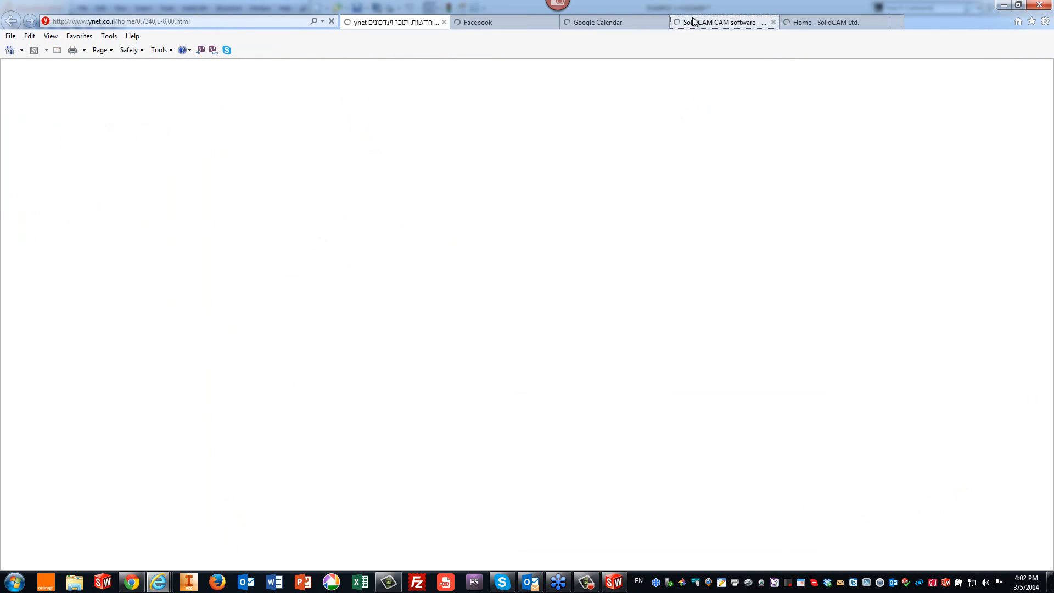
{"action": "left_click", "coordinate": [693, 23]}
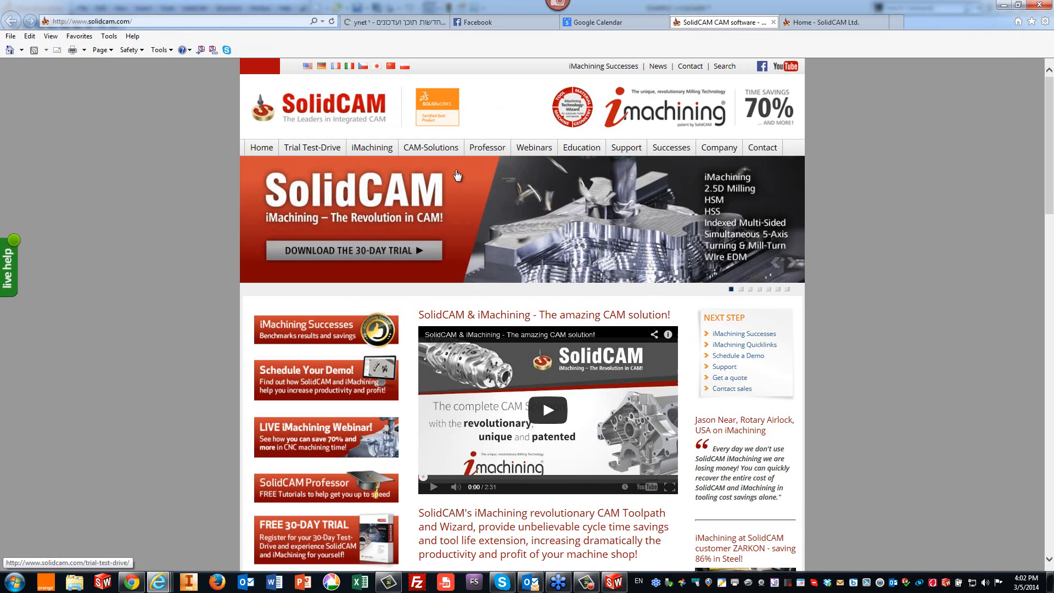
{"action": "mouse_move", "coordinate": [535, 154]}
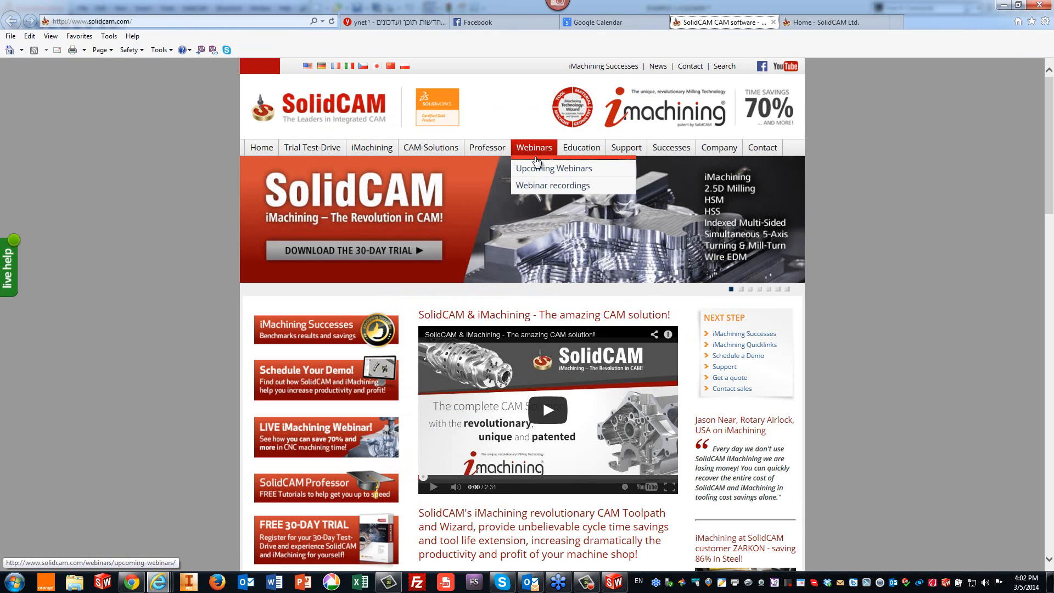
{"action": "left_click", "coordinate": [543, 187]}
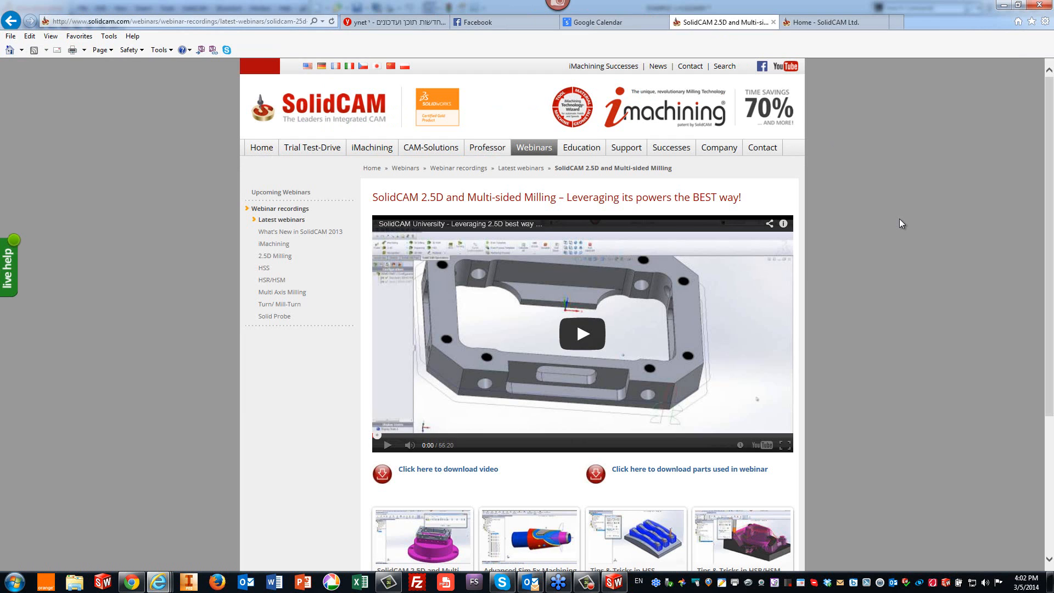
{"action": "scroll", "coordinate": [901, 218], "scroll_direction": "down", "scroll_amount": 4}
{"action": "scroll", "coordinate": [902, 217], "scroll_direction": "up", "scroll_amount": 4}
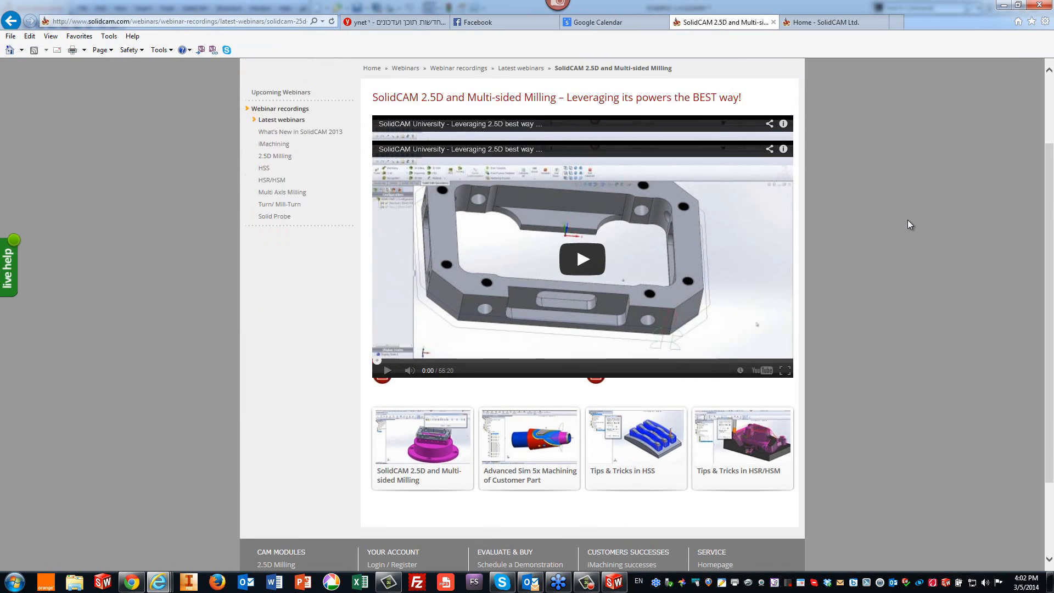
{"action": "scroll", "coordinate": [909, 220], "scroll_direction": "down", "scroll_amount": 2}
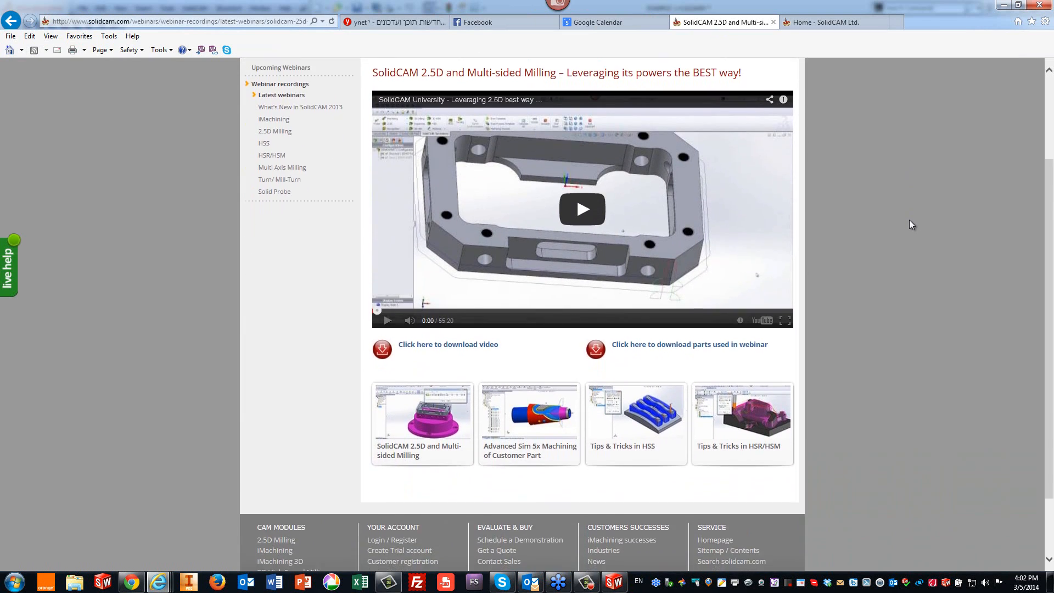